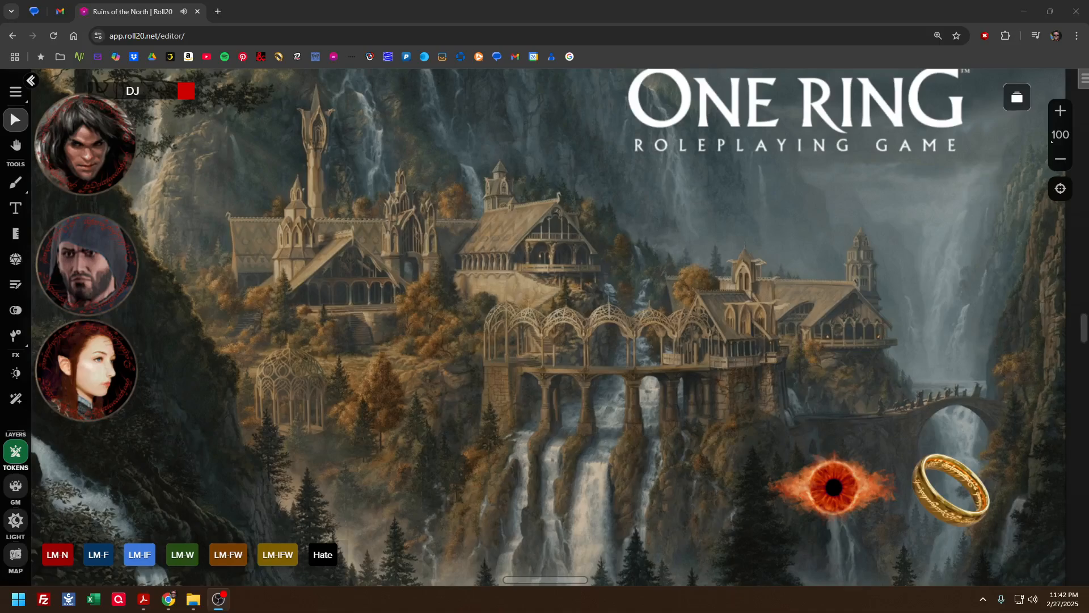
Show the sidebar and dismiss the Build Epic Maps notice in the chat
{"action": "left_click", "coordinate": [707, 413]}
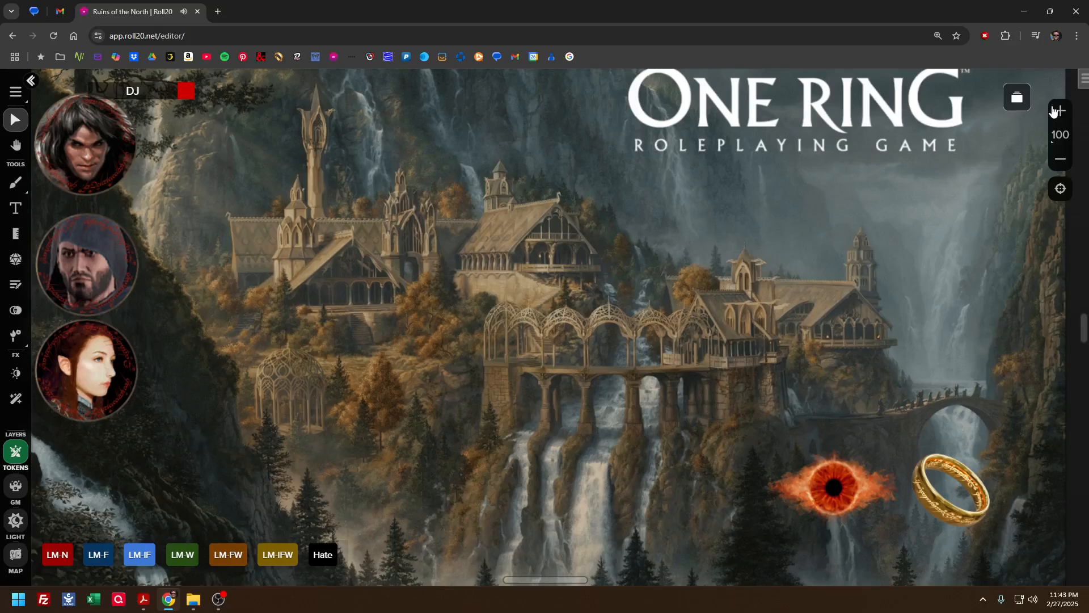
{"action": "left_click", "coordinate": [1079, 85]}
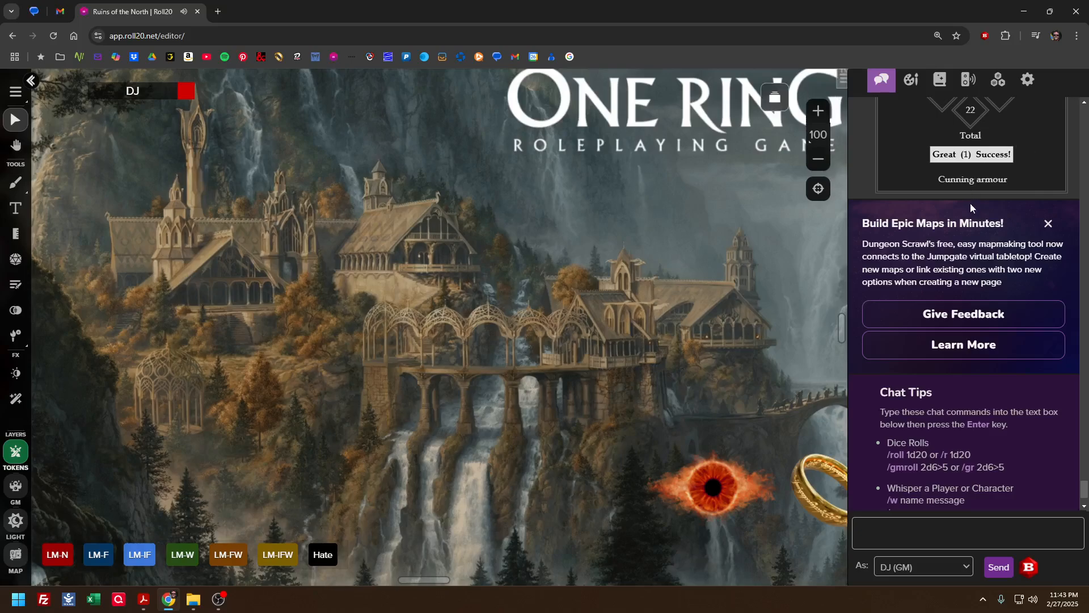
{"action": "scroll", "coordinate": [970, 203], "scroll_direction": "up", "scroll_amount": 3}
{"action": "left_click", "coordinate": [1047, 396]}
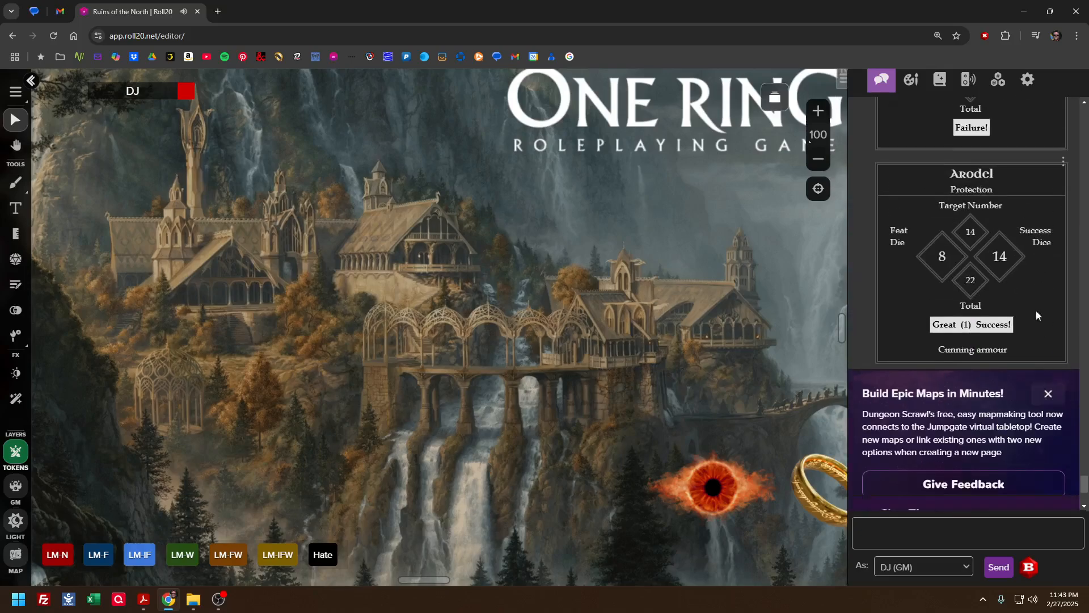
Open Thoma's character sheet from the journal, and enlarge and reposition it so the skills and combat sections fit in view
{"action": "left_click", "coordinate": [939, 79]}
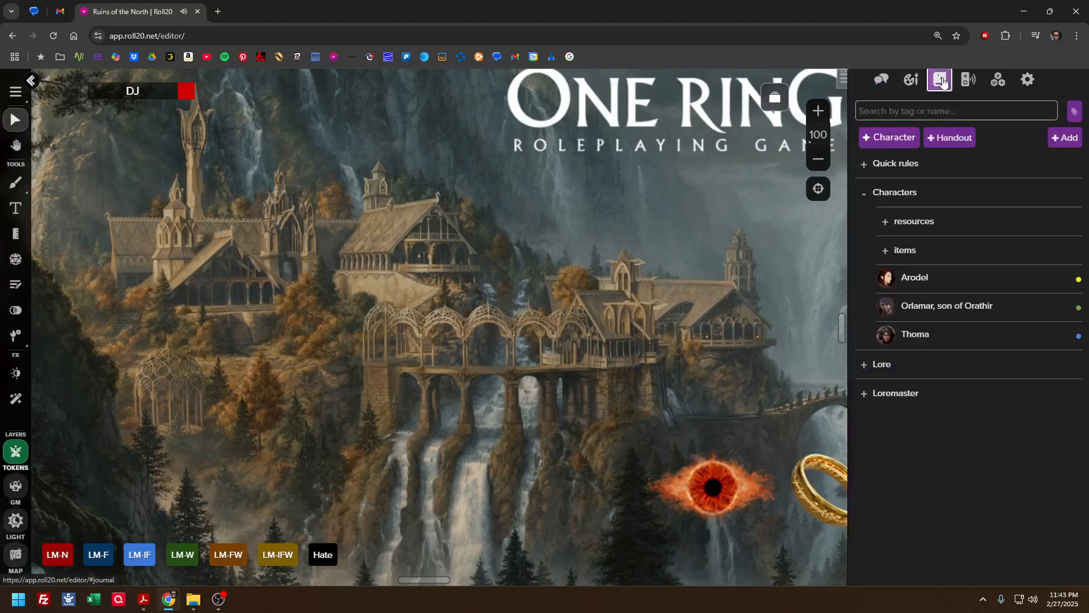
{"action": "left_click", "coordinate": [915, 334]}
{"action": "left_click_drag", "start_coordinate": [637, 128], "coordinate": [518, 98]}
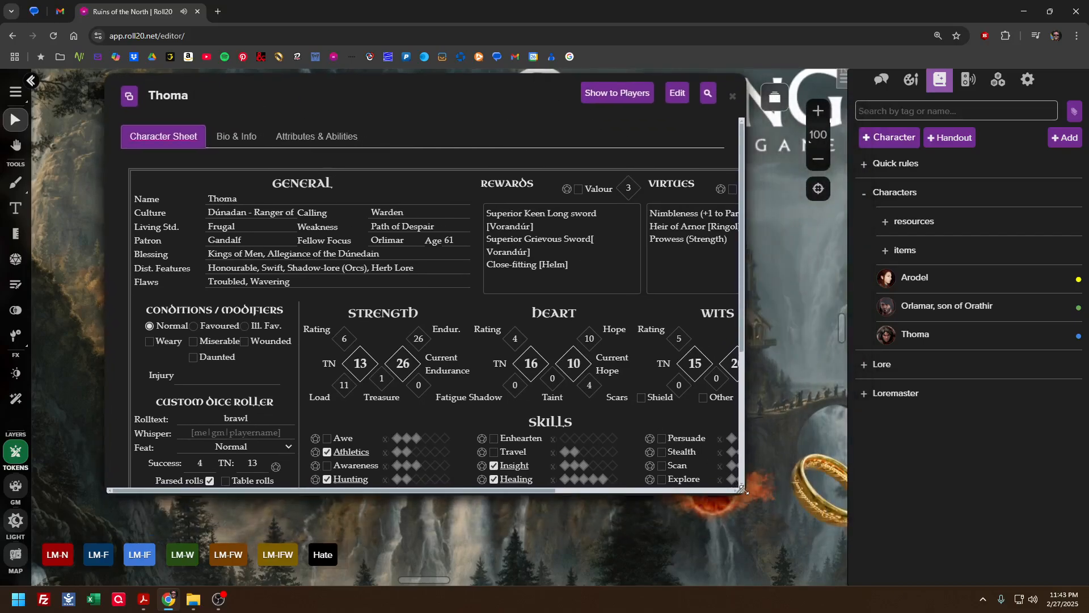
{"action": "left_click_drag", "start_coordinate": [743, 492], "coordinate": [1032, 554]}
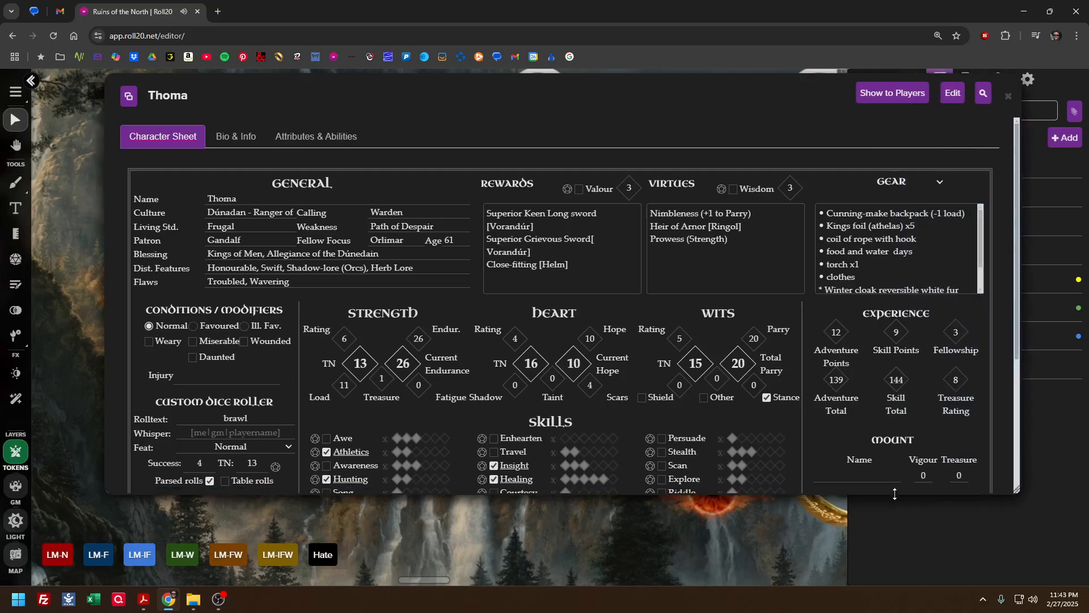
{"action": "left_click_drag", "start_coordinate": [894, 494], "coordinate": [883, 588]}
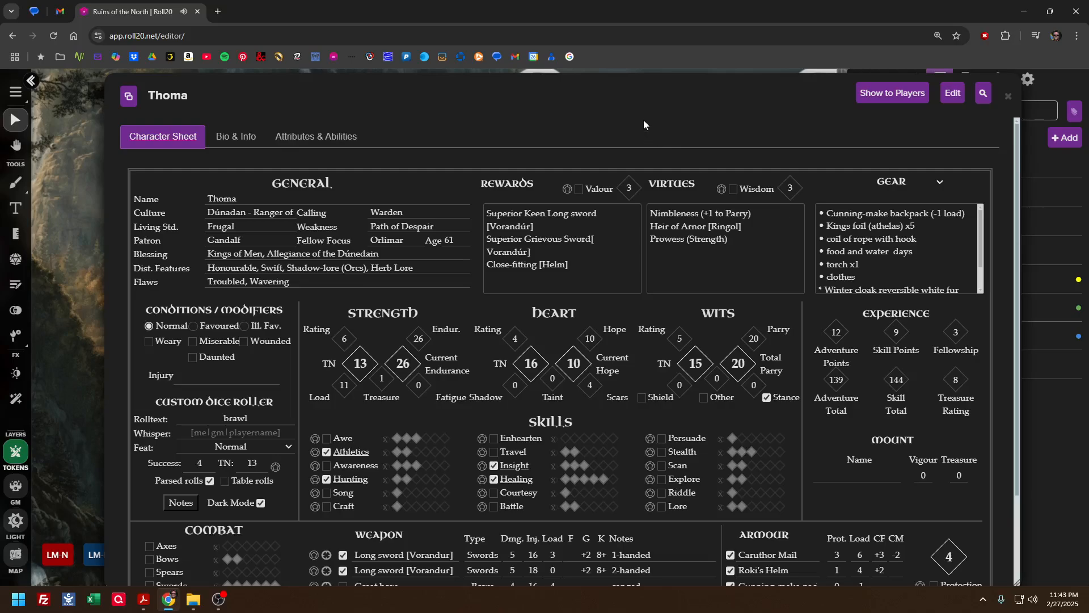
{"action": "left_click_drag", "start_coordinate": [643, 120], "coordinate": [539, 115]}
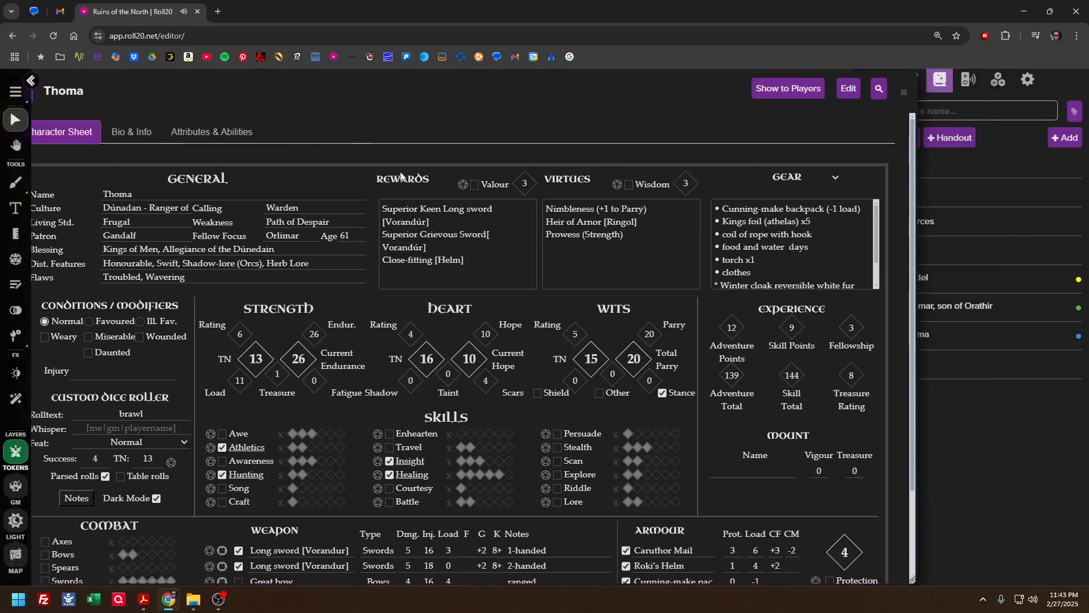
Roll Thoma's Awe skill with 0 bonus dice, close the sheet and check the roll's dice in the chat
{"action": "left_click", "coordinate": [210, 434]}
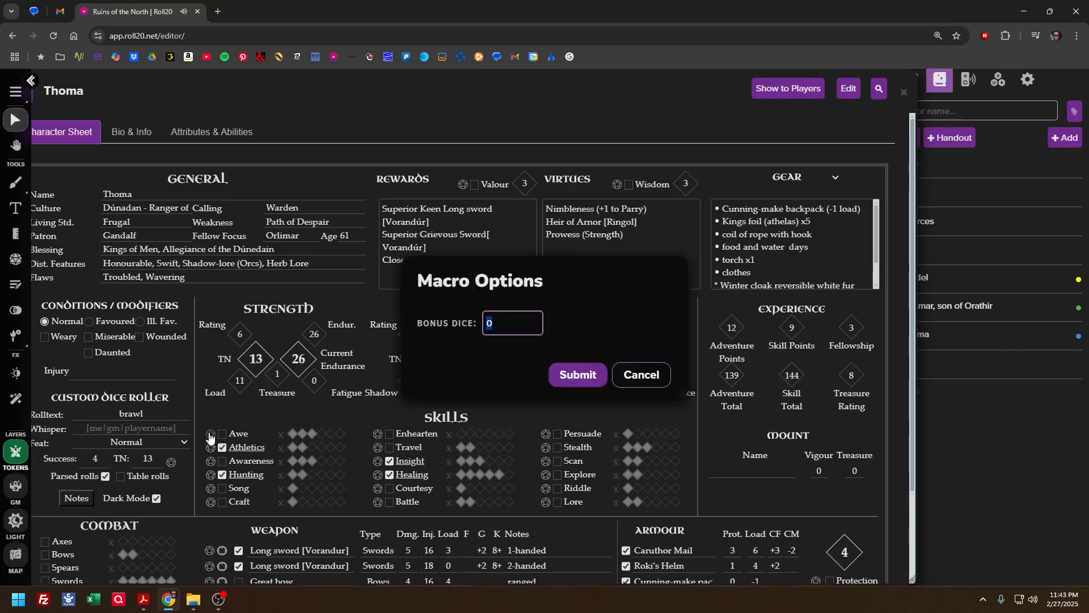
{"action": "left_click", "coordinate": [564, 377]}
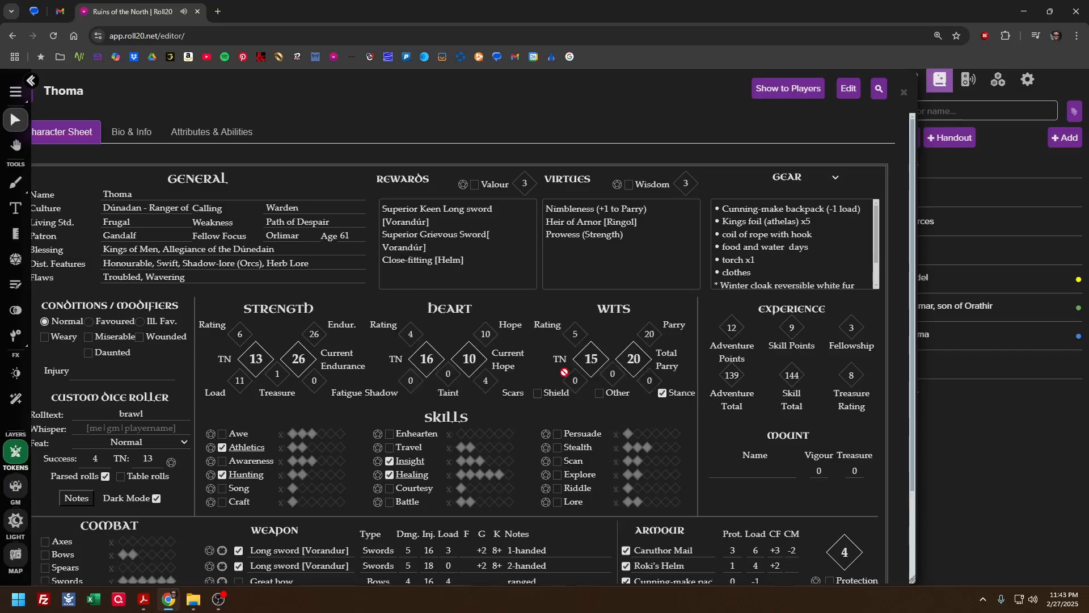
{"action": "left_click", "coordinate": [908, 95]}
{"action": "left_click", "coordinate": [883, 83]}
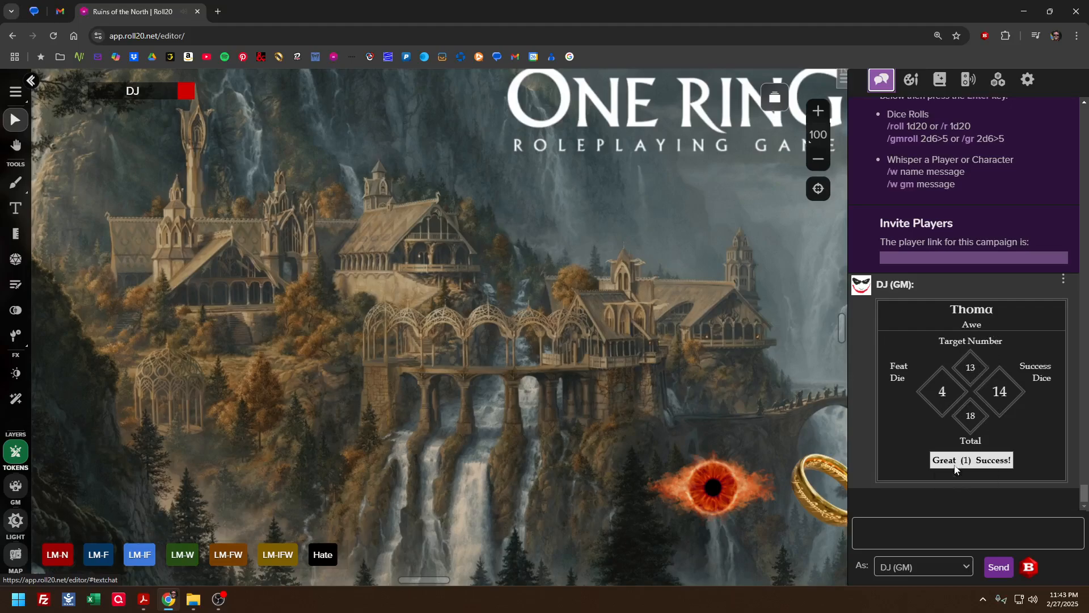
{"action": "mouse_move", "coordinate": [968, 419]}
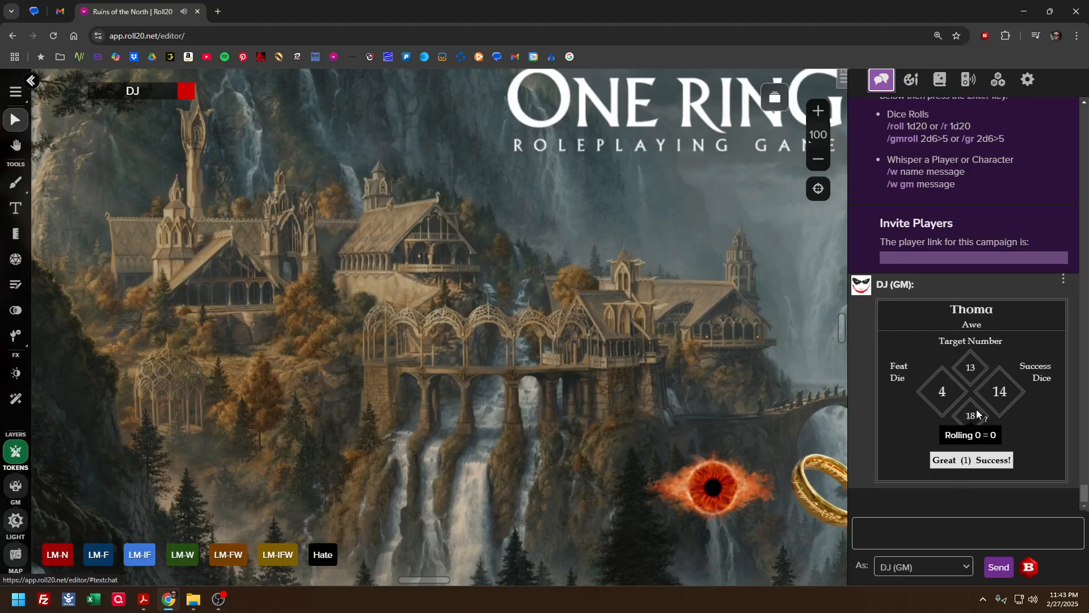
{"action": "mouse_move", "coordinate": [992, 399]}
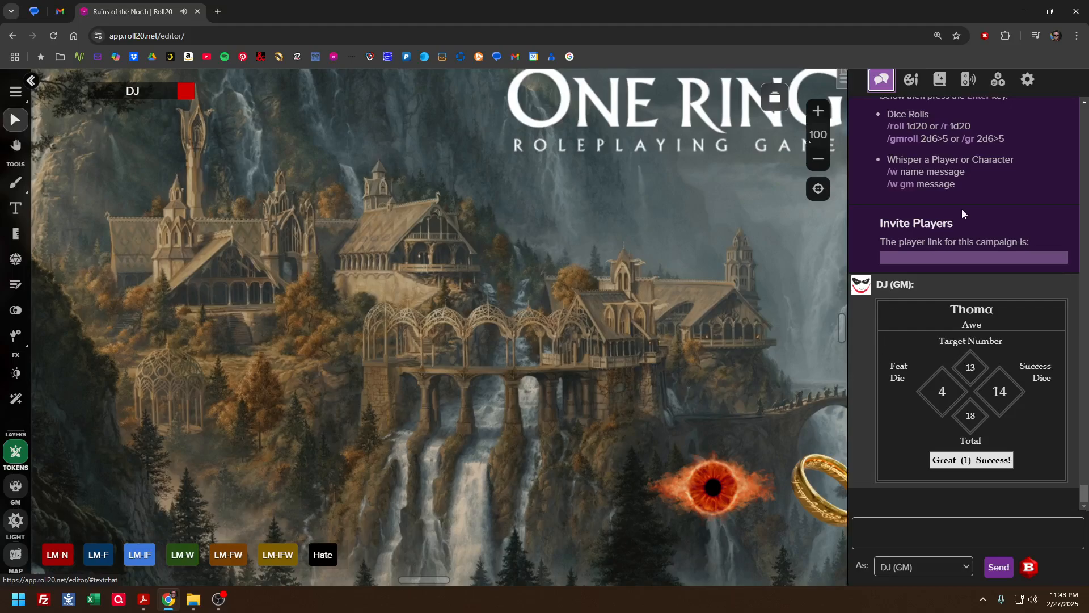
Reopen Thoma's character sheet and choose Normal as the feat die for the custom dice roller
{"action": "left_click", "coordinate": [940, 81]}
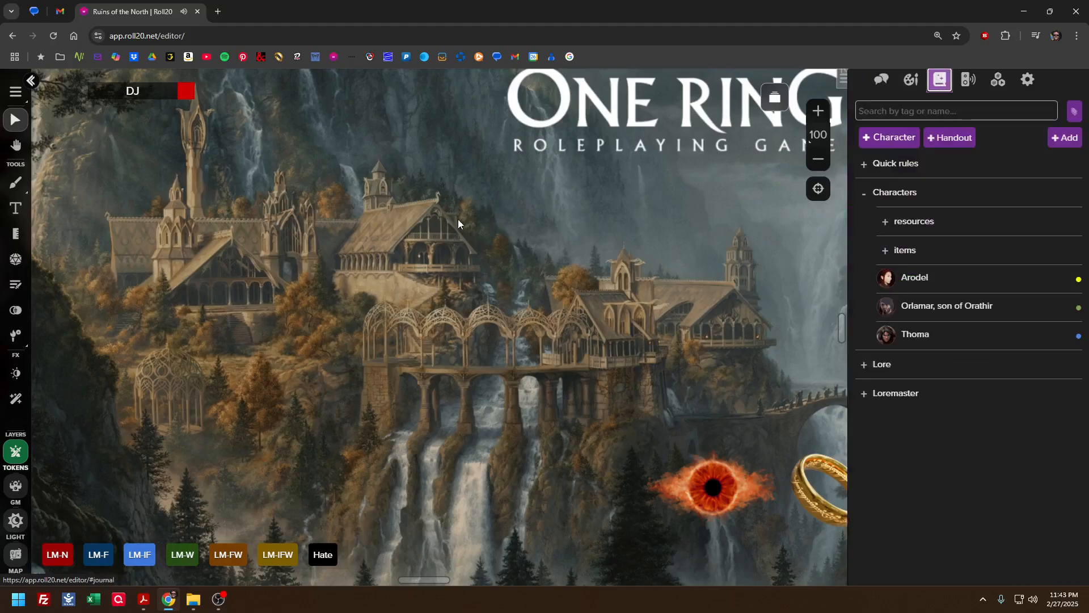
{"action": "left_click", "coordinate": [910, 334]}
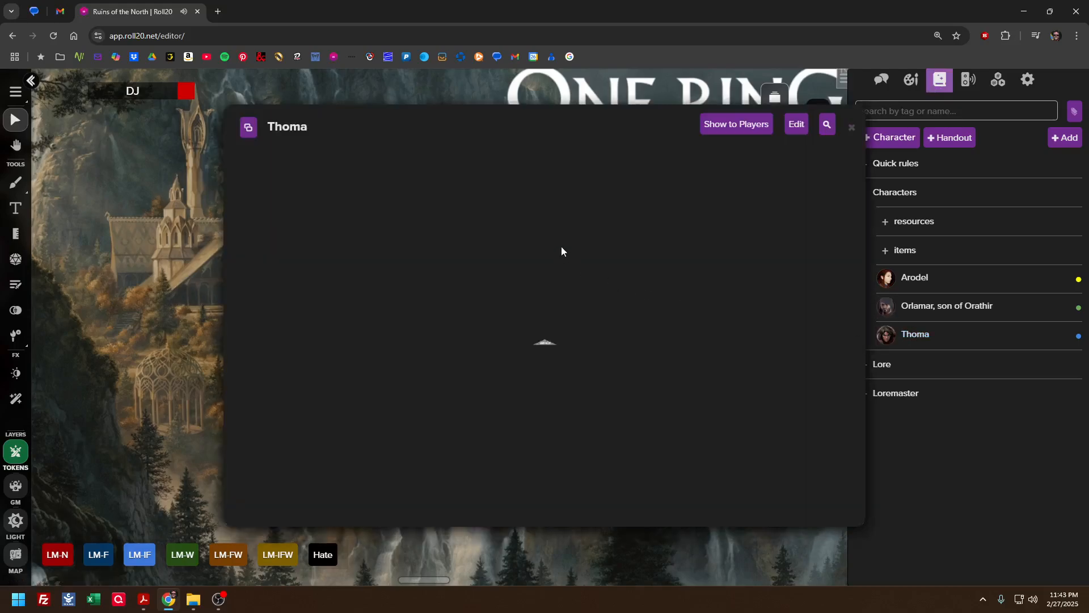
{"action": "scroll", "coordinate": [378, 431], "scroll_direction": "down", "scroll_amount": 4}
{"action": "scroll", "coordinate": [340, 375], "scroll_direction": "up", "scroll_amount": 2}
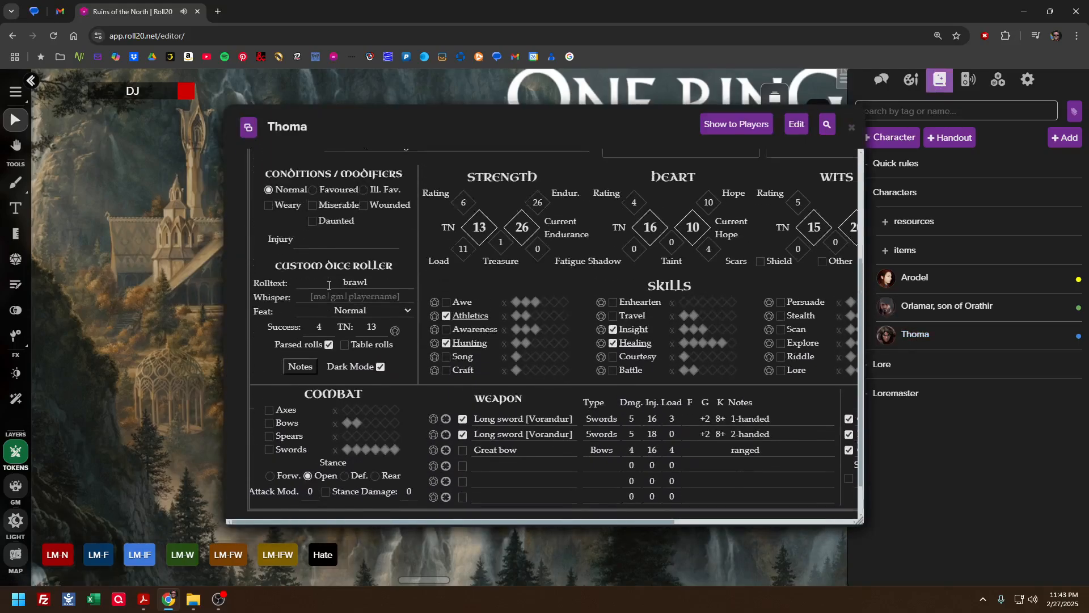
{"action": "left_click", "coordinate": [345, 353]}
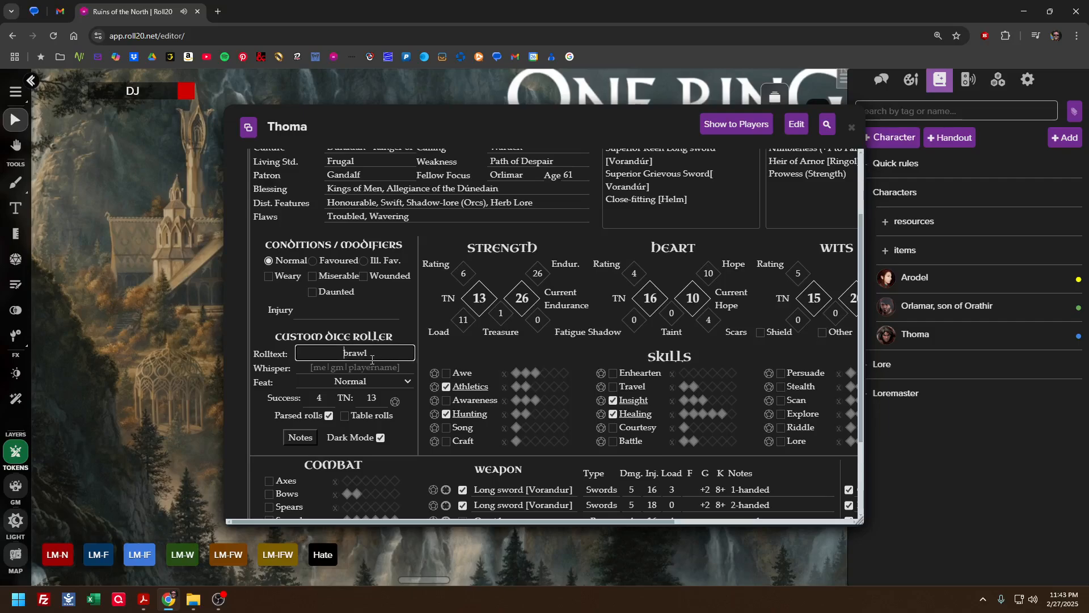
{"action": "left_click", "coordinate": [344, 386]}
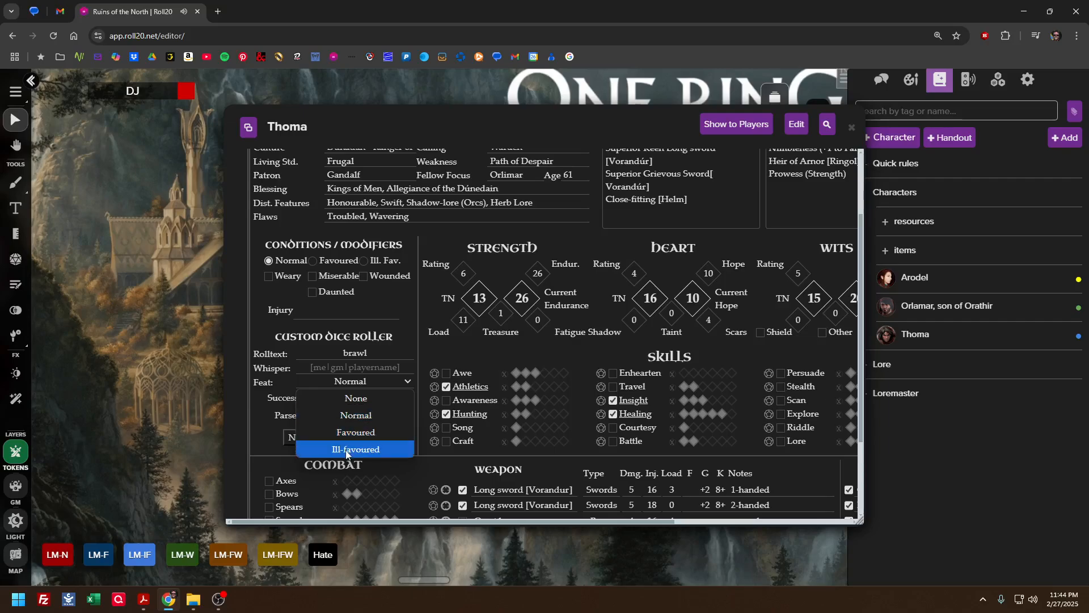
{"action": "left_click", "coordinate": [355, 416]}
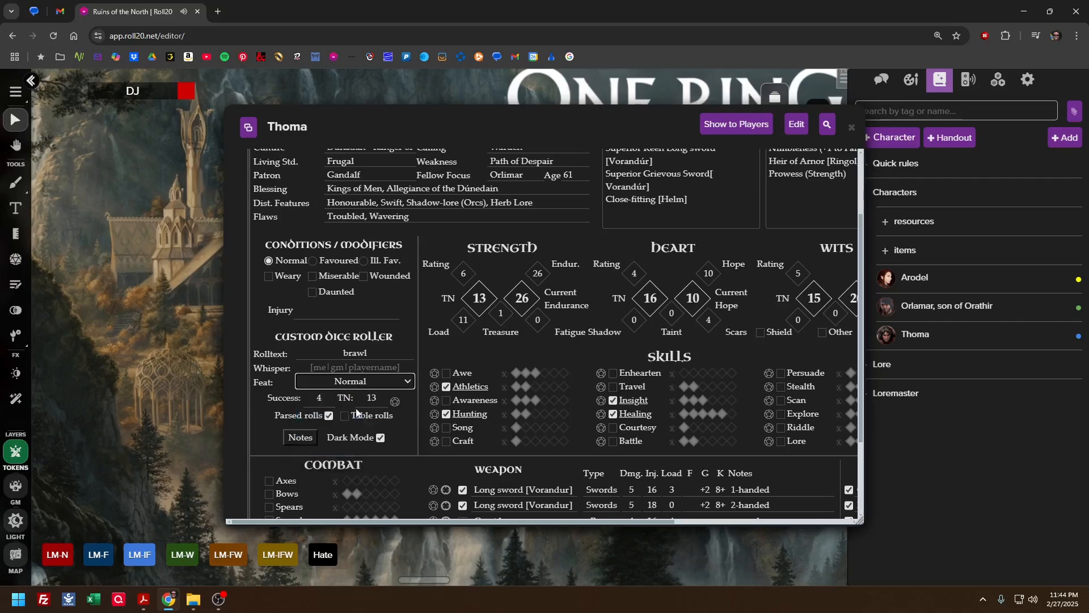
Set the custom dice roller to a target number of 16 and 3 success dice
{"action": "left_click", "coordinate": [319, 397]}
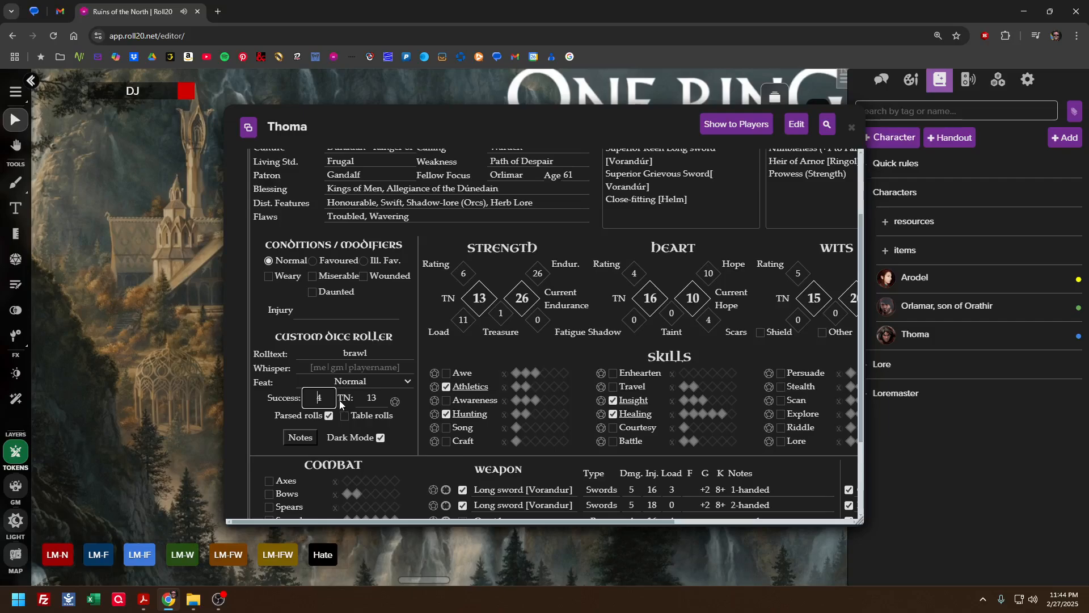
{"action": "double_click", "coordinate": [322, 399]}
{"action": "left_click_drag", "start_coordinate": [550, 114], "coordinate": [457, 103]}
{"action": "double_click", "coordinate": [279, 387]}
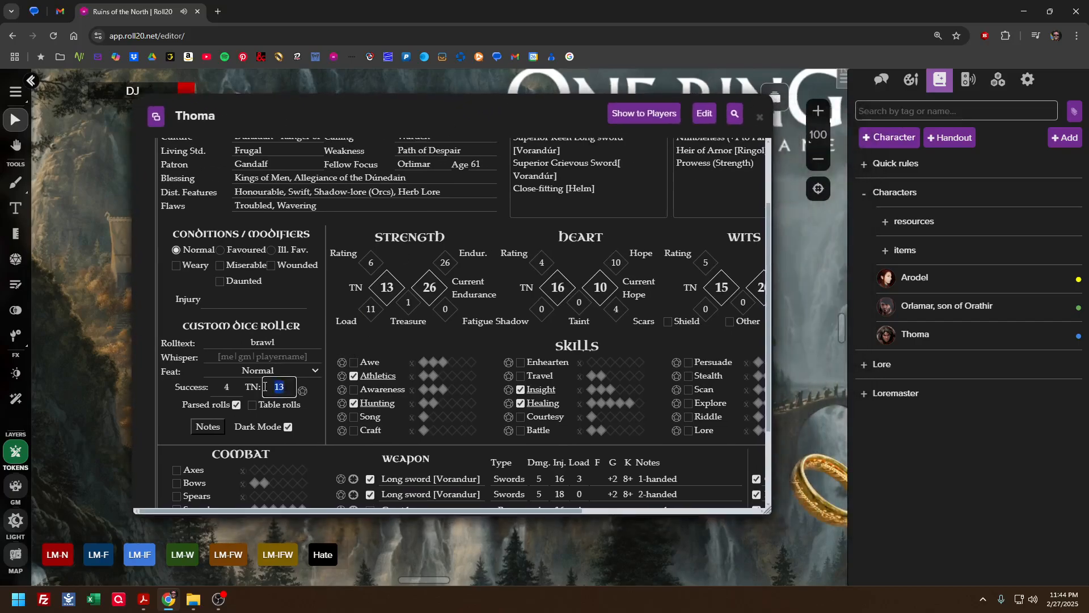
{"action": "type", "text": "16"}
{"action": "double_click", "coordinate": [217, 385]}
{"action": "type", "text": "3"}
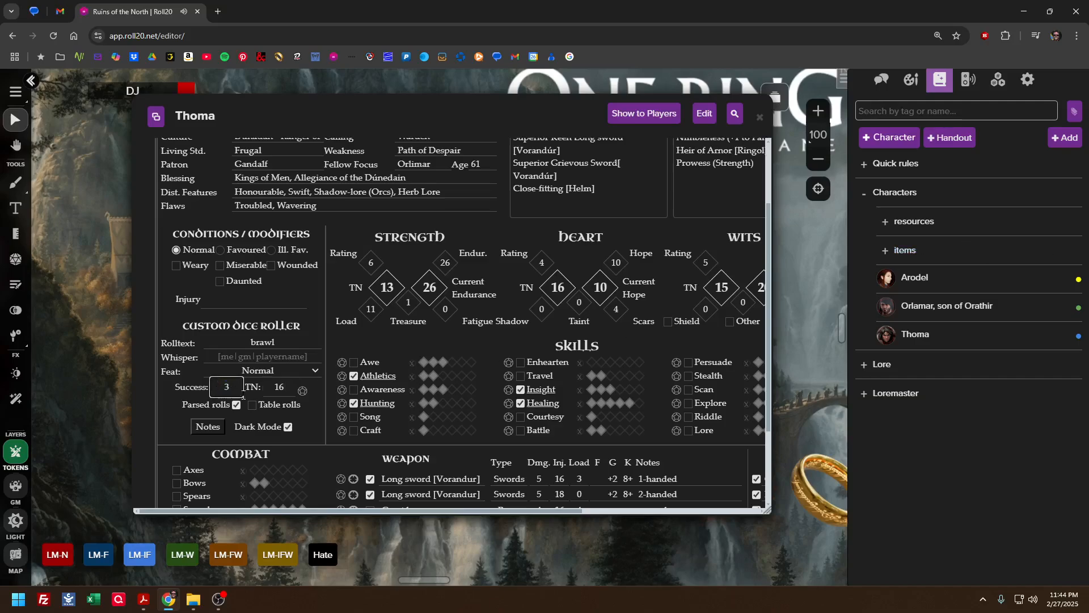
Make the custom brawl roll, check its dice in the chat, and hide the sheet and the sidebar
{"action": "left_click", "coordinate": [302, 392]}
{"action": "left_click", "coordinate": [882, 80]}
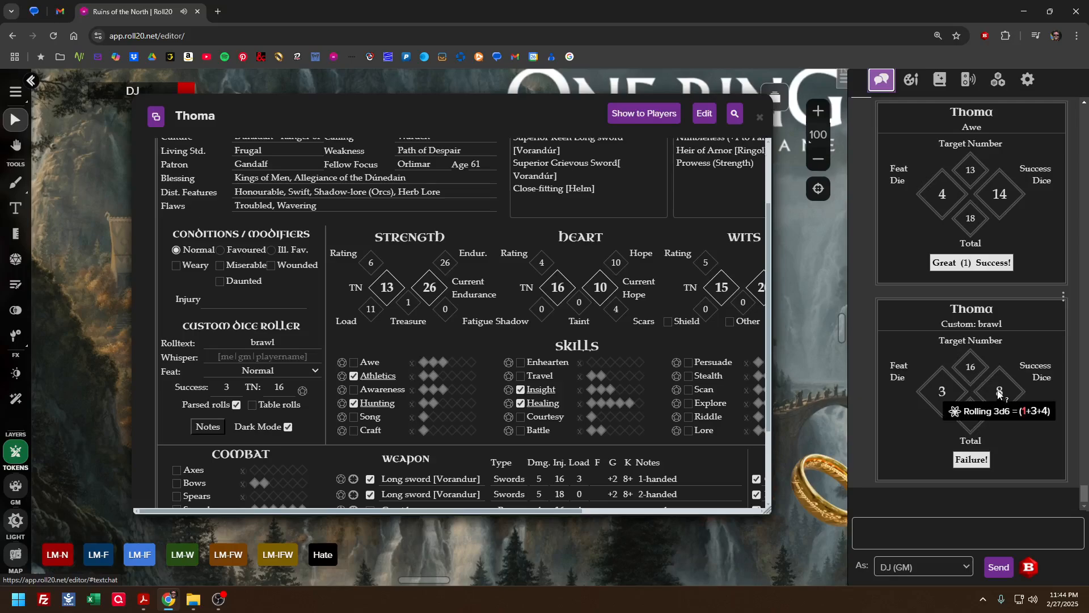
{"action": "mouse_move", "coordinate": [946, 396]}
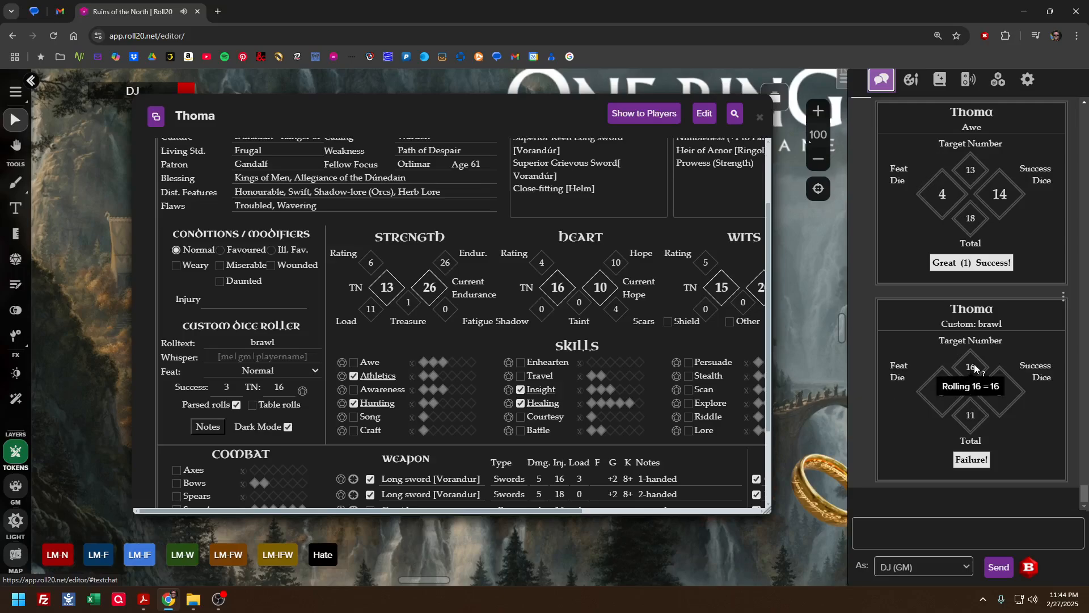
{"action": "left_click", "coordinate": [760, 117]}
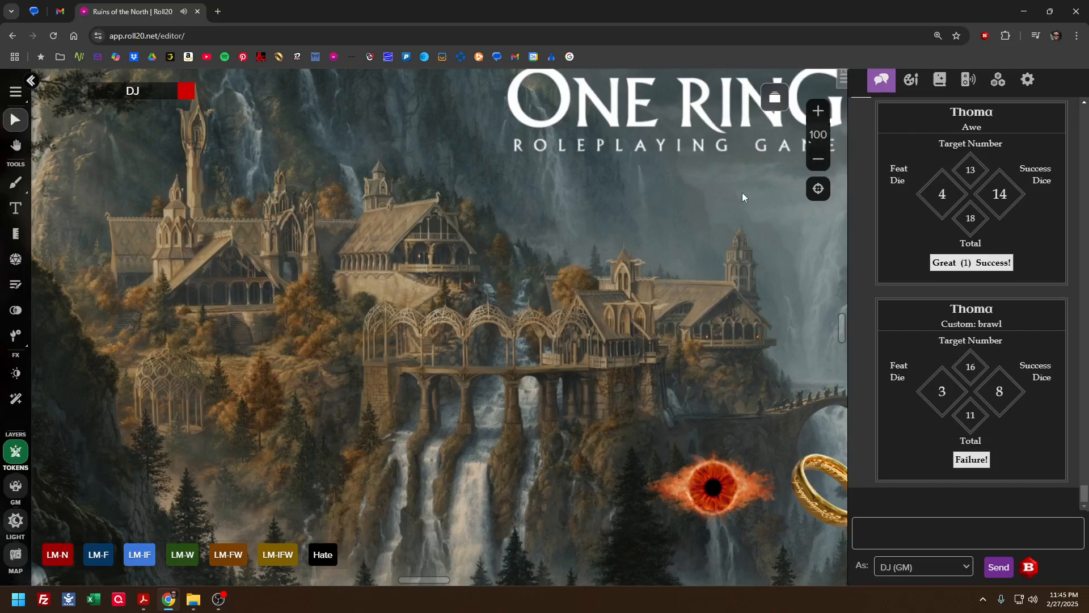
{"action": "left_click", "coordinate": [840, 85]}
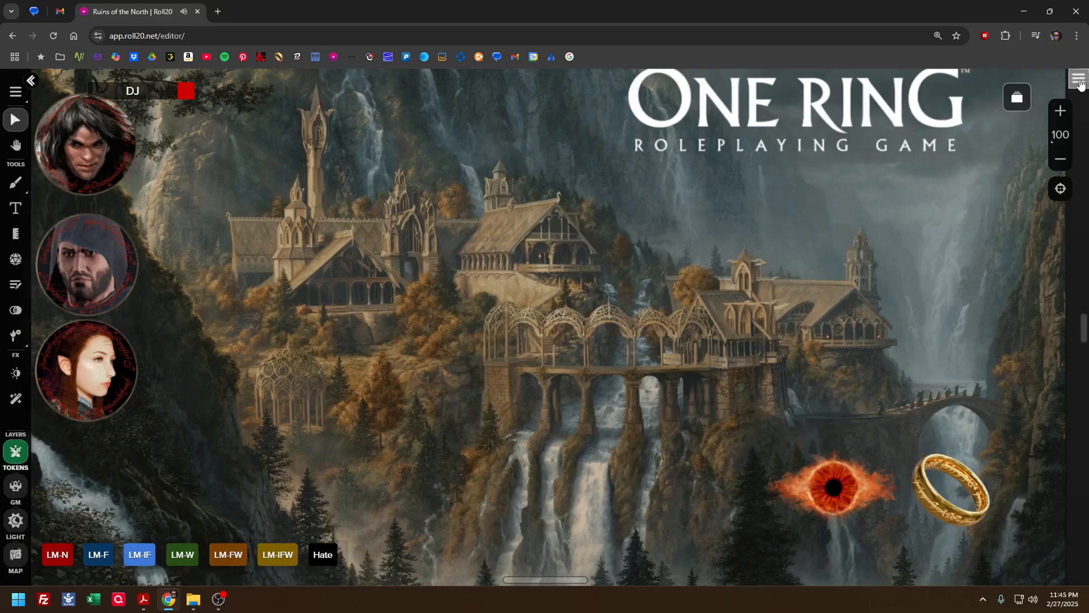
Show the sidebar and run the LM-F macro for the skill Long bow with TN 15 and 3 d6
{"action": "left_click", "coordinate": [1076, 81]}
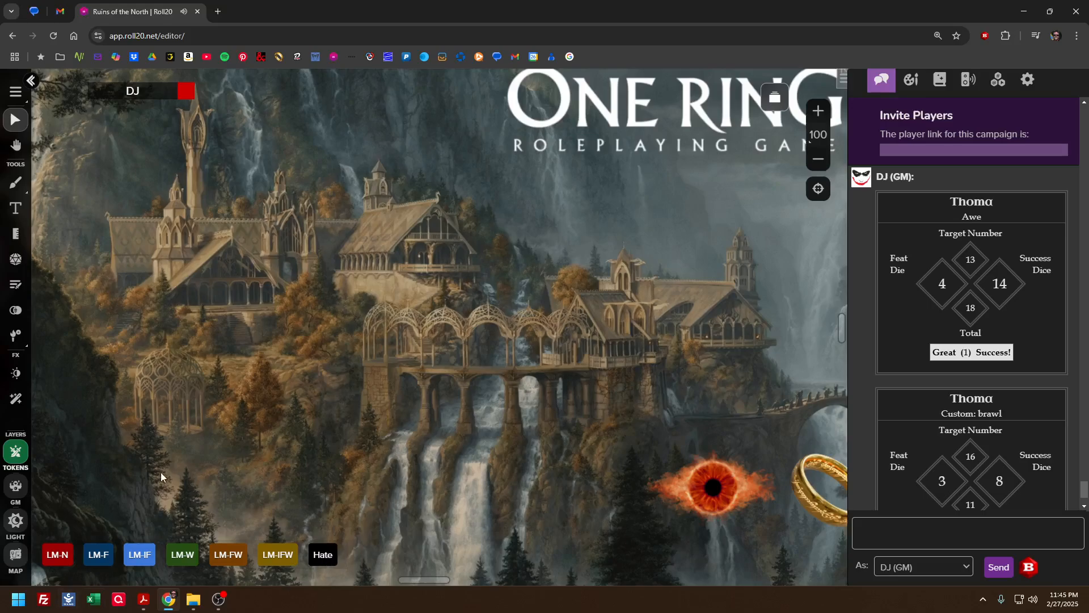
{"action": "left_click", "coordinate": [98, 555]}
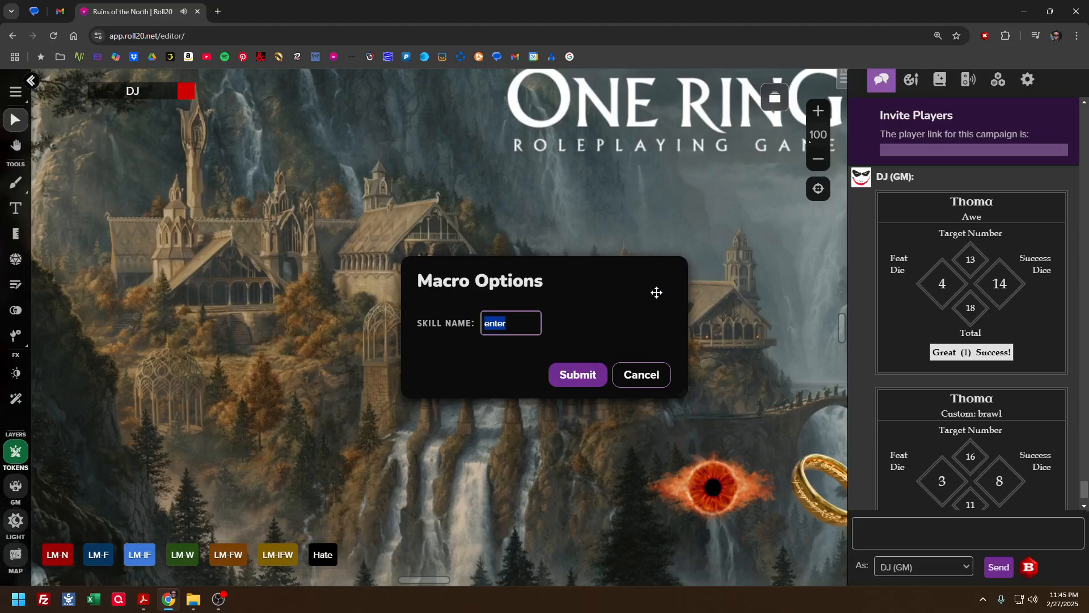
{"action": "type", "text": "Long bow"}
{"action": "left_click", "coordinate": [574, 376]}
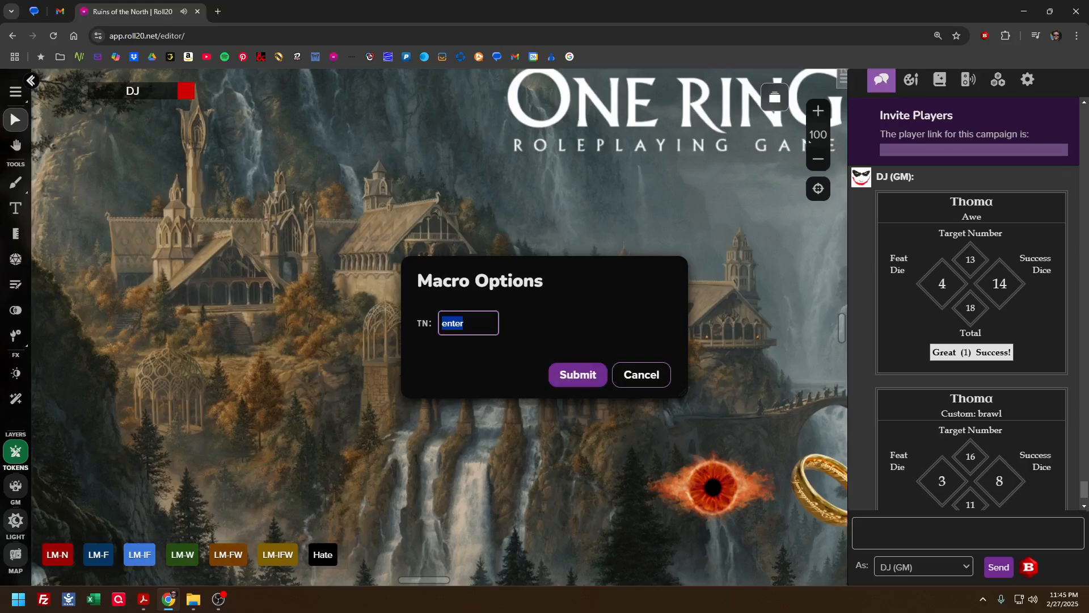
{"action": "type", "text": "15"}
{"action": "left_click", "coordinate": [577, 374]}
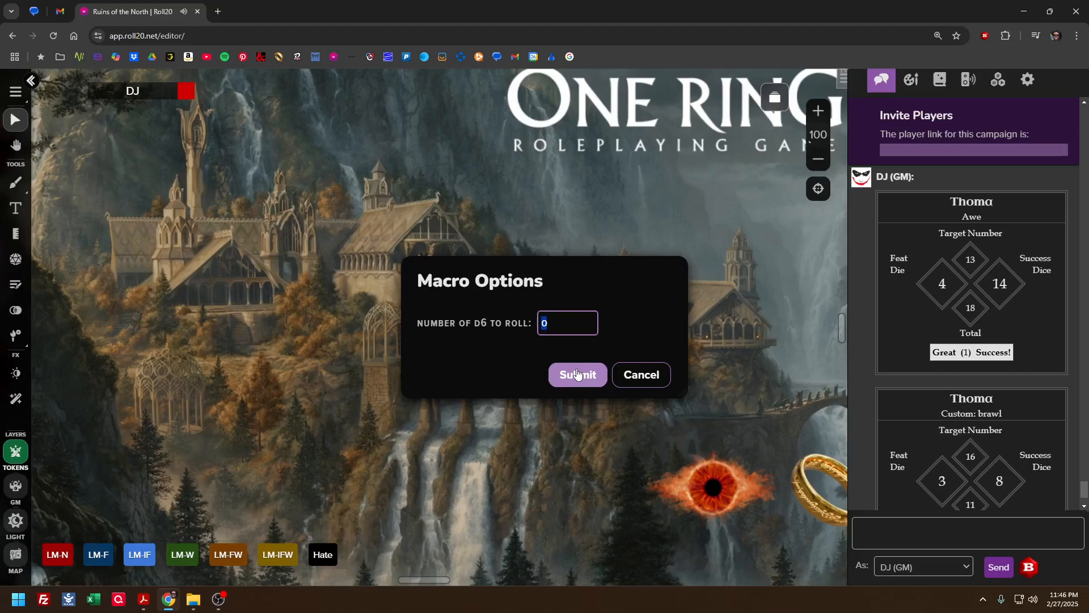
{"action": "type", "text": "3"}
{"action": "left_click", "coordinate": [577, 375]}
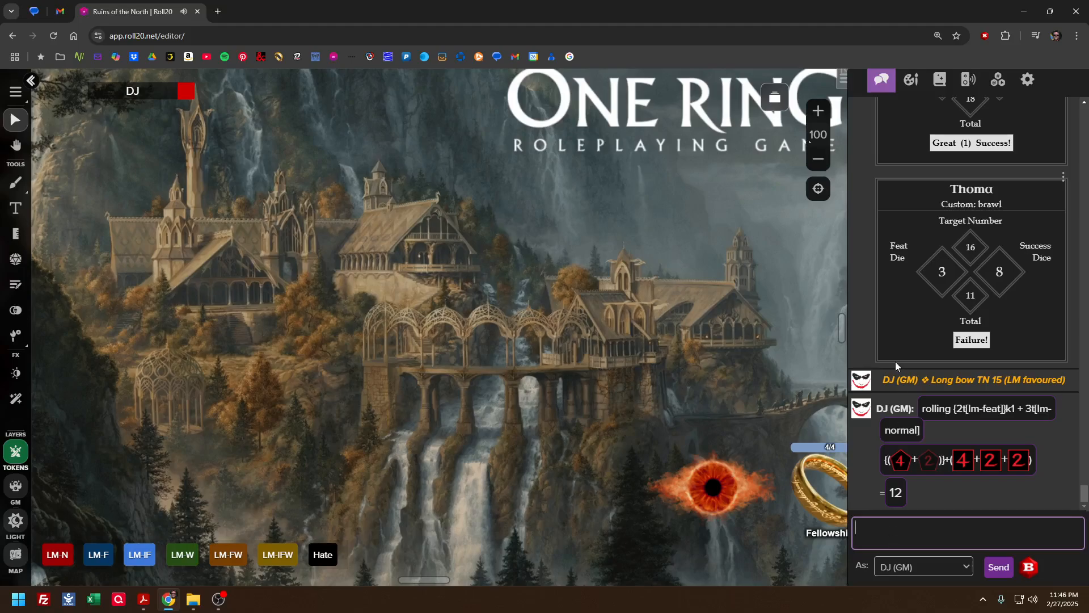
Examine the campaign's collection of macros, decks and rollable tables, including the LM macros and the lm-feat table
{"action": "left_click", "coordinate": [999, 80]}
{"action": "scroll", "coordinate": [921, 335], "scroll_direction": "down", "scroll_amount": 10}
{"action": "scroll", "coordinate": [919, 339], "scroll_direction": "down", "scroll_amount": 7}
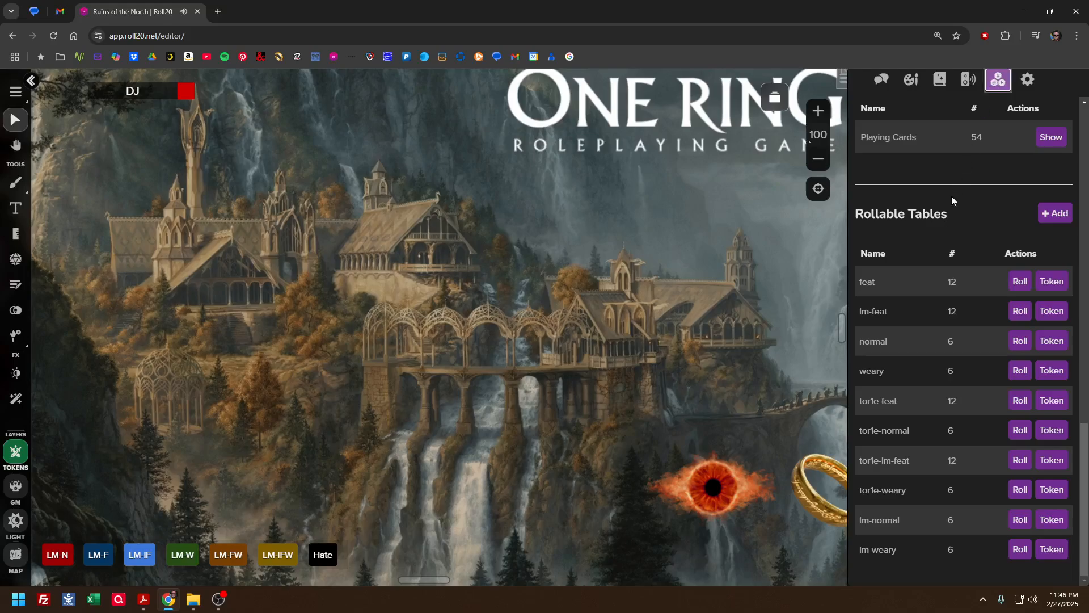
{"action": "scroll", "coordinate": [933, 258], "scroll_direction": "up", "scroll_amount": 10}
{"action": "scroll", "coordinate": [898, 347], "scroll_direction": "down", "scroll_amount": 10}
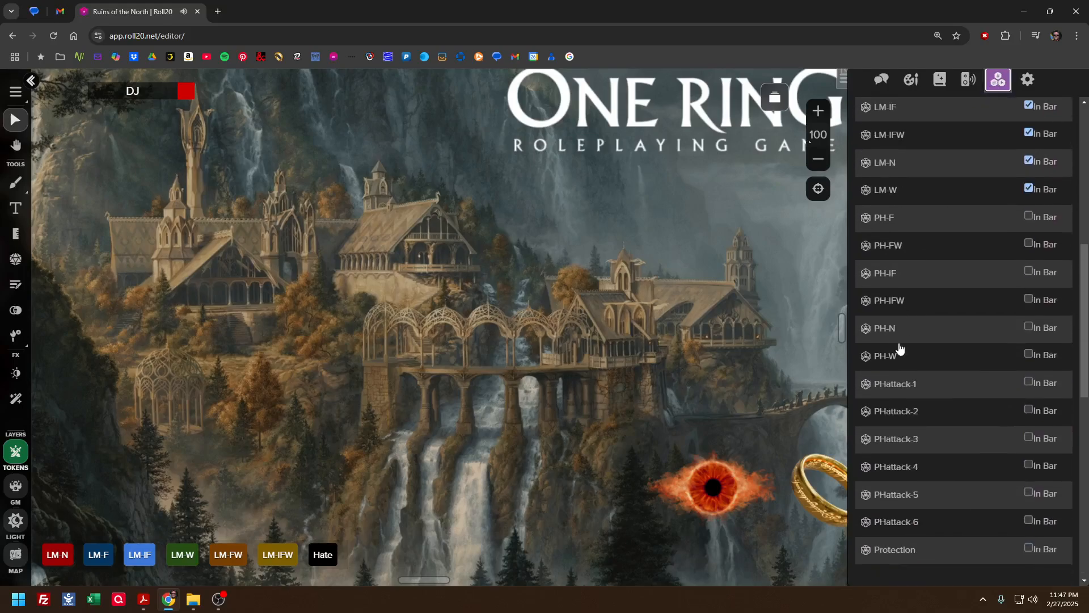
{"action": "scroll", "coordinate": [898, 355], "scroll_direction": "up", "scroll_amount": 10}
{"action": "scroll", "coordinate": [897, 355], "scroll_direction": "up", "scroll_amount": 2}
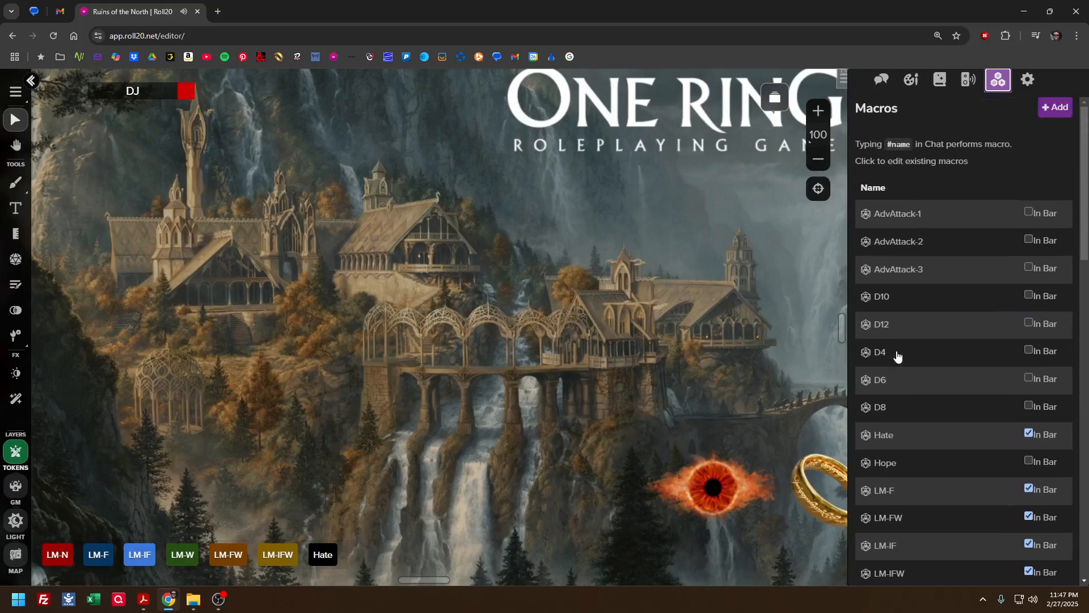
{"action": "scroll", "coordinate": [898, 355], "scroll_direction": "down", "scroll_amount": 10}
{"action": "scroll", "coordinate": [897, 355], "scroll_direction": "down", "scroll_amount": 5}
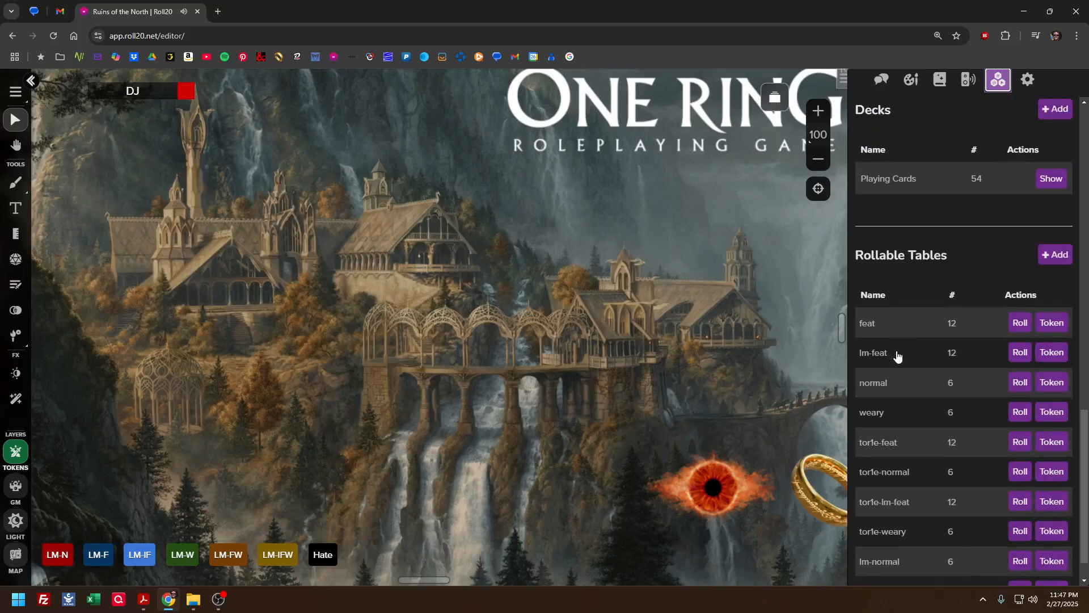
Open the feat rollable table and examine its items, icons and values from 1 through the eye and rune faces
{"action": "scroll", "coordinate": [941, 264], "scroll_direction": "down", "scroll_amount": 1}
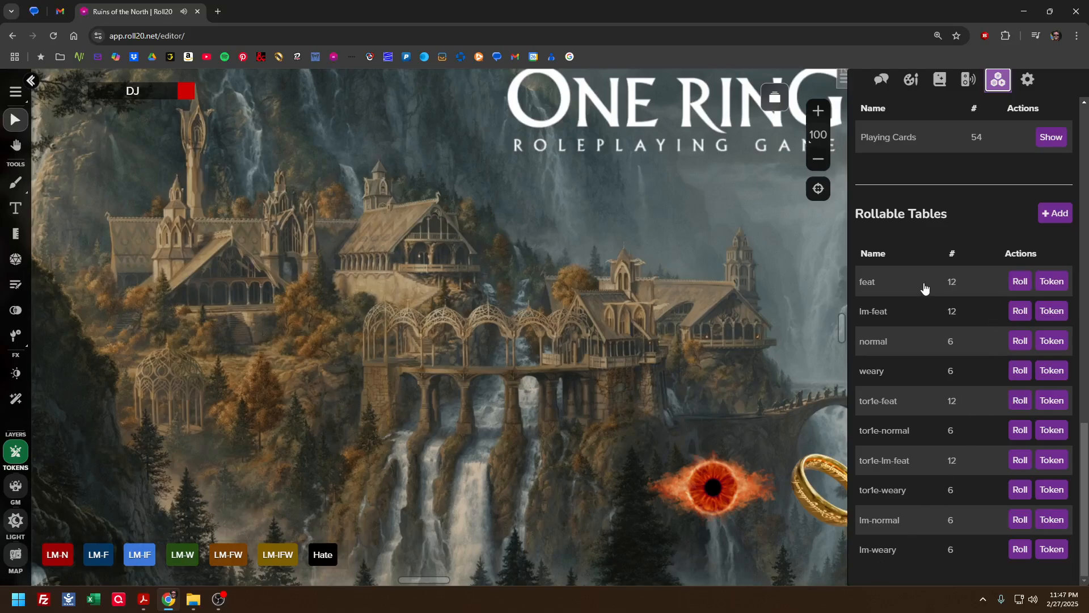
{"action": "left_click", "coordinate": [874, 282]}
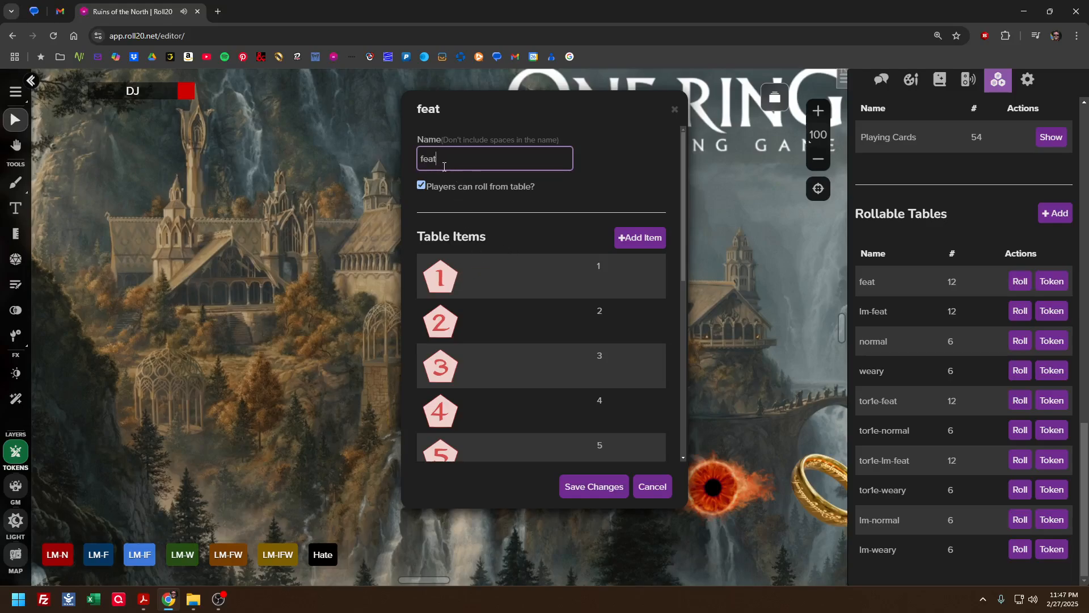
{"action": "scroll", "coordinate": [462, 272], "scroll_direction": "down", "scroll_amount": 1}
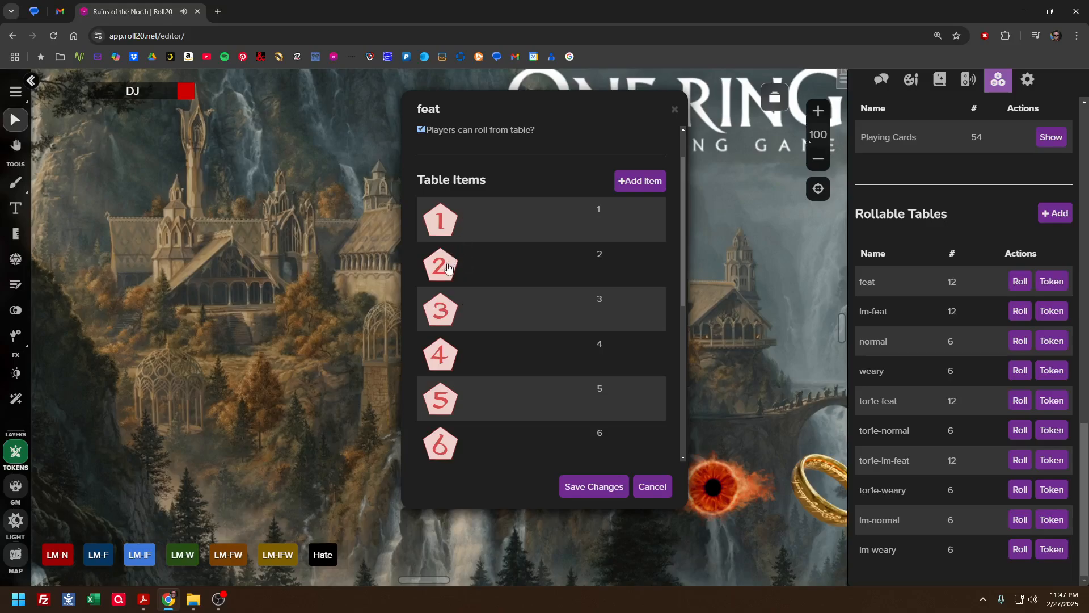
{"action": "scroll", "coordinate": [448, 281], "scroll_direction": "down", "scroll_amount": 3}
{"action": "scroll", "coordinate": [445, 283], "scroll_direction": "down", "scroll_amount": 2}
{"action": "scroll", "coordinate": [440, 330], "scroll_direction": "down", "scroll_amount": 2}
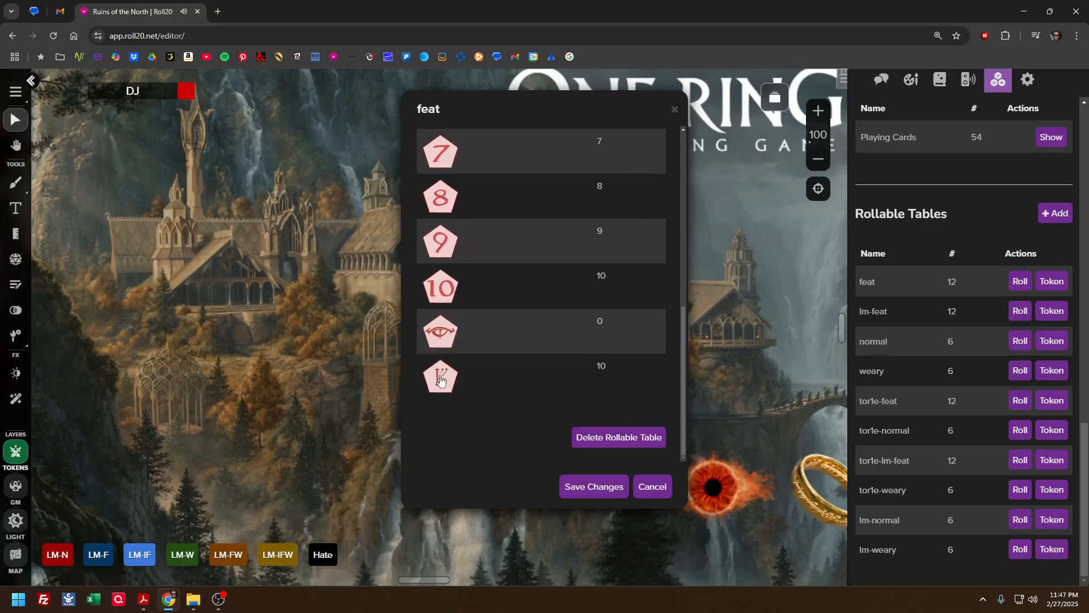
{"action": "scroll", "coordinate": [439, 331], "scroll_direction": "up", "scroll_amount": 2}
{"action": "scroll", "coordinate": [442, 283], "scroll_direction": "up", "scroll_amount": 6}
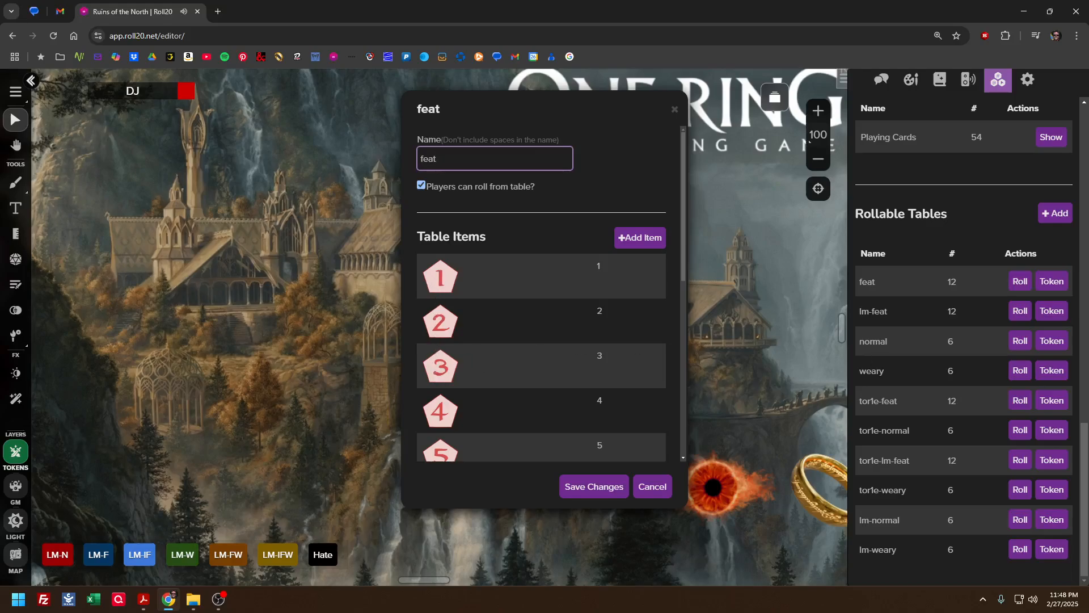
Switch to Paint, draw a black-outlined pentagon about 248 × 249 px, and place it in the canvas's upper-left corner
{"action": "key", "text": "super"}
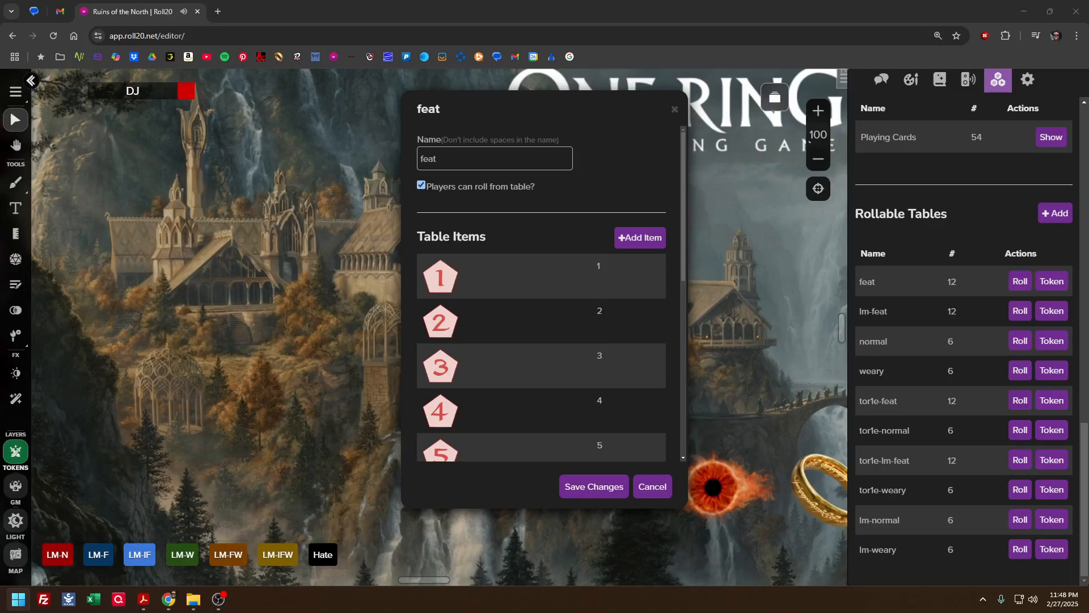
{"action": "key", "text": "Return"}
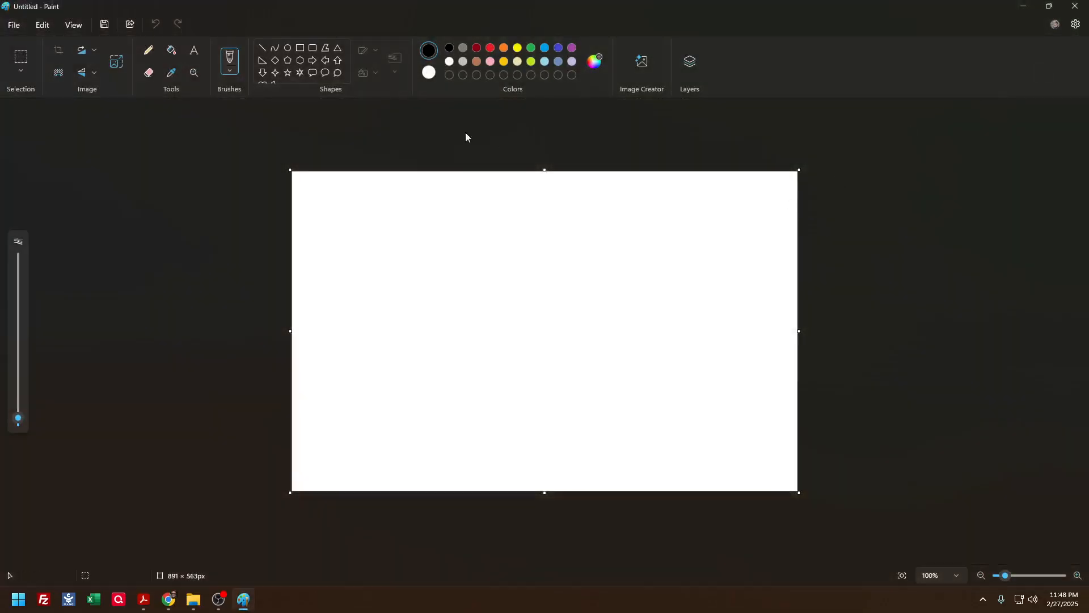
{"action": "left_click", "coordinate": [288, 60]}
{"action": "left_click_drag", "start_coordinate": [406, 268], "coordinate": [547, 409]}
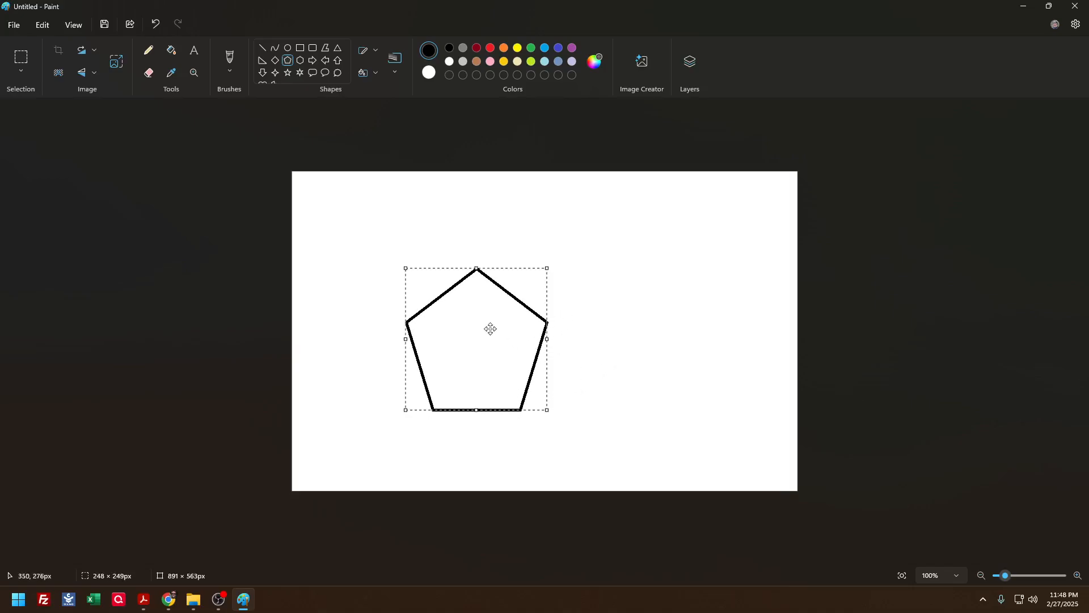
{"action": "left_click_drag", "start_coordinate": [490, 329], "coordinate": [378, 238]}
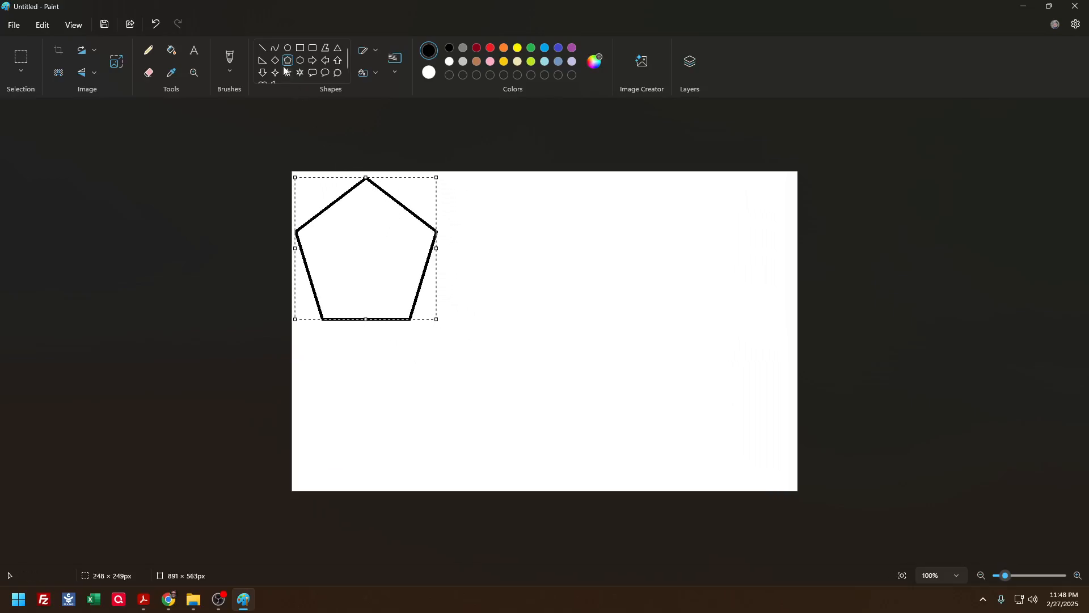
{"action": "left_click", "coordinate": [382, 129]}
Mix the brown colour #AD936A and fill the pentagon with it
{"action": "left_click", "coordinate": [594, 61]}
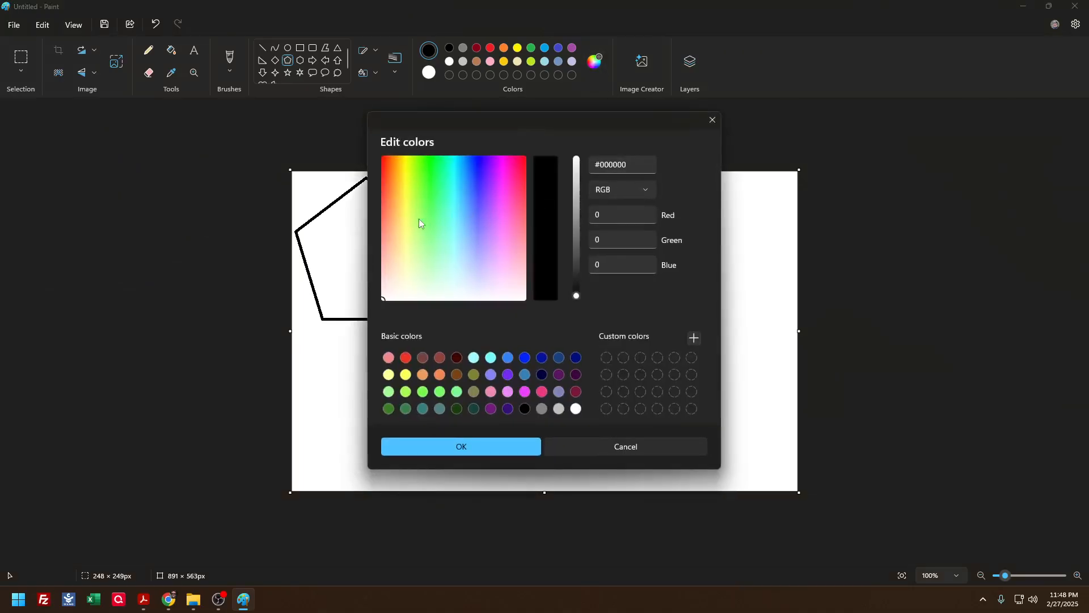
{"action": "left_click", "coordinate": [396, 245]}
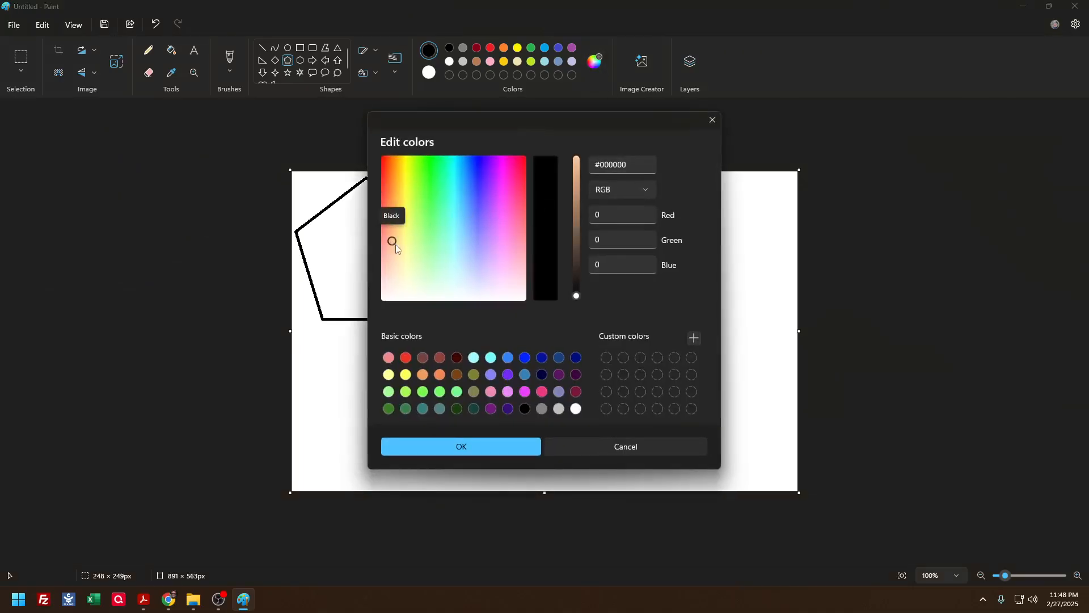
{"action": "left_click", "coordinate": [576, 207]}
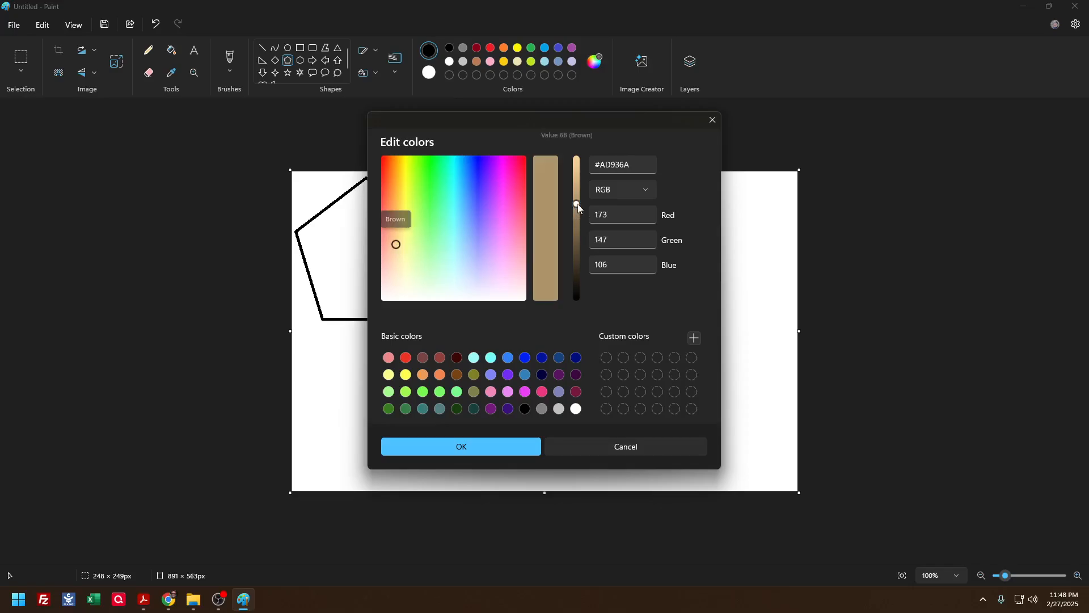
{"action": "left_click", "coordinate": [501, 443]}
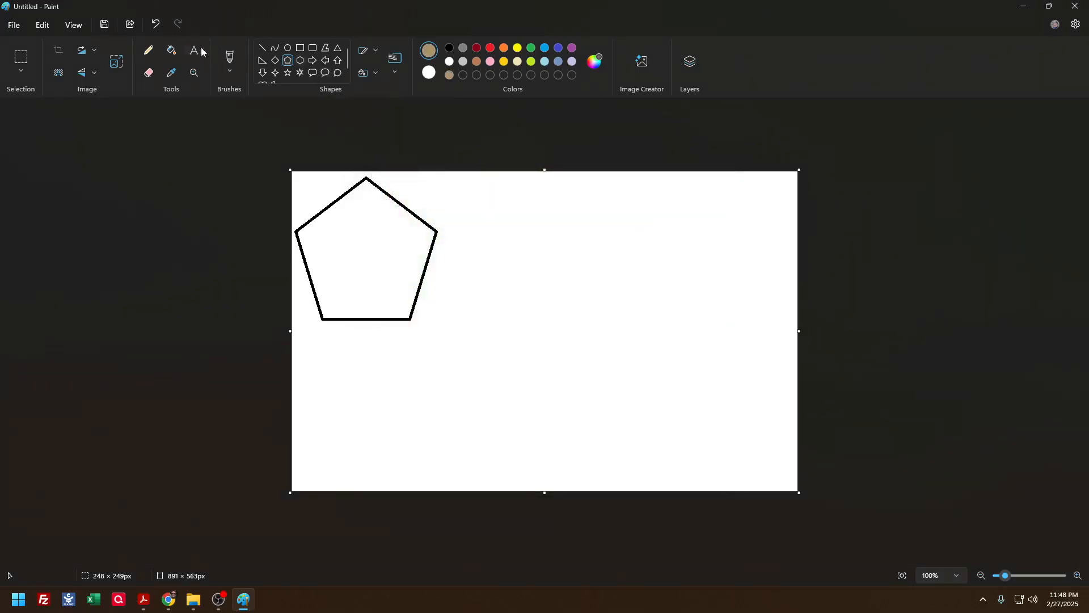
{"action": "left_click", "coordinate": [171, 50]}
{"action": "left_click", "coordinate": [335, 213]}
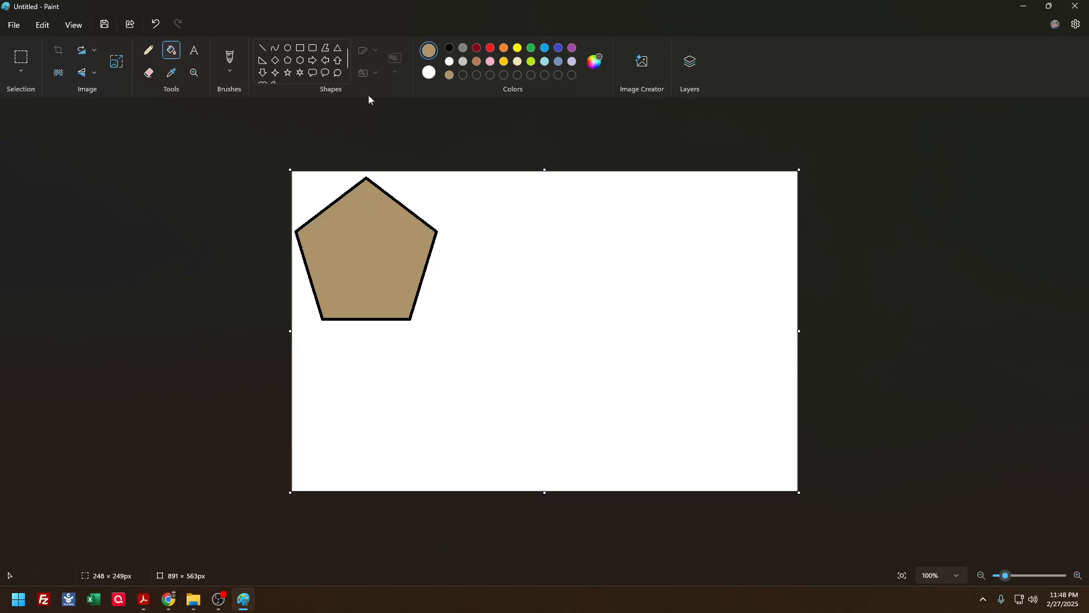
Add the numeral 1 over the pentagon as dark red, bold text in the Aniron font at size 100
{"action": "left_click", "coordinate": [194, 51]}
{"action": "left_click_drag", "start_coordinate": [336, 250], "coordinate": [443, 267]}
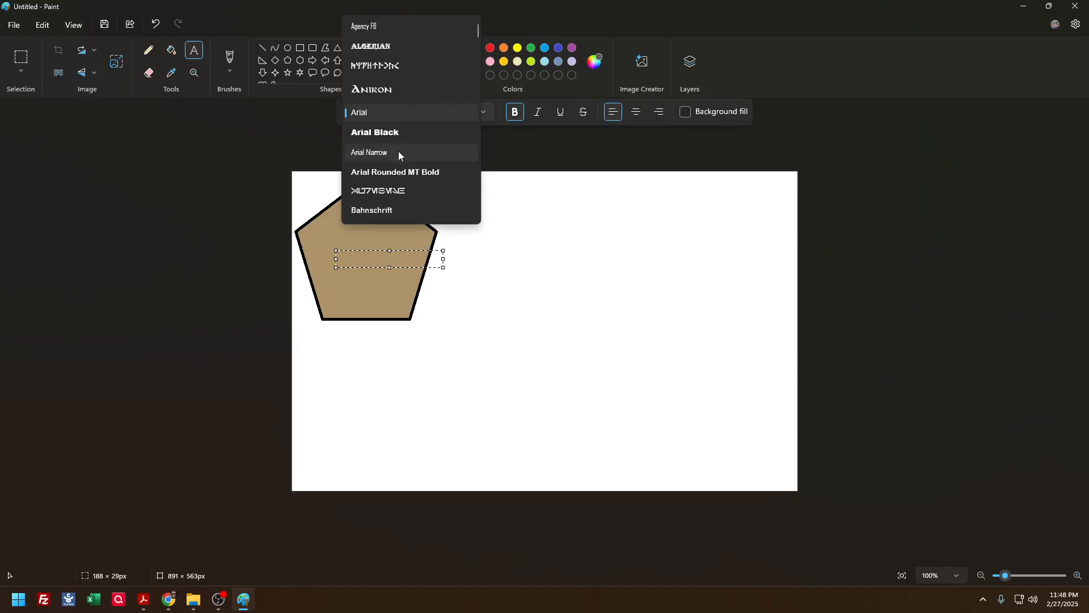
{"action": "scroll", "coordinate": [396, 152], "scroll_direction": "down", "scroll_amount": 1}
{"action": "scroll", "coordinate": [396, 153], "scroll_direction": "down", "scroll_amount": 2}
{"action": "scroll", "coordinate": [386, 160], "scroll_direction": "down", "scroll_amount": 3}
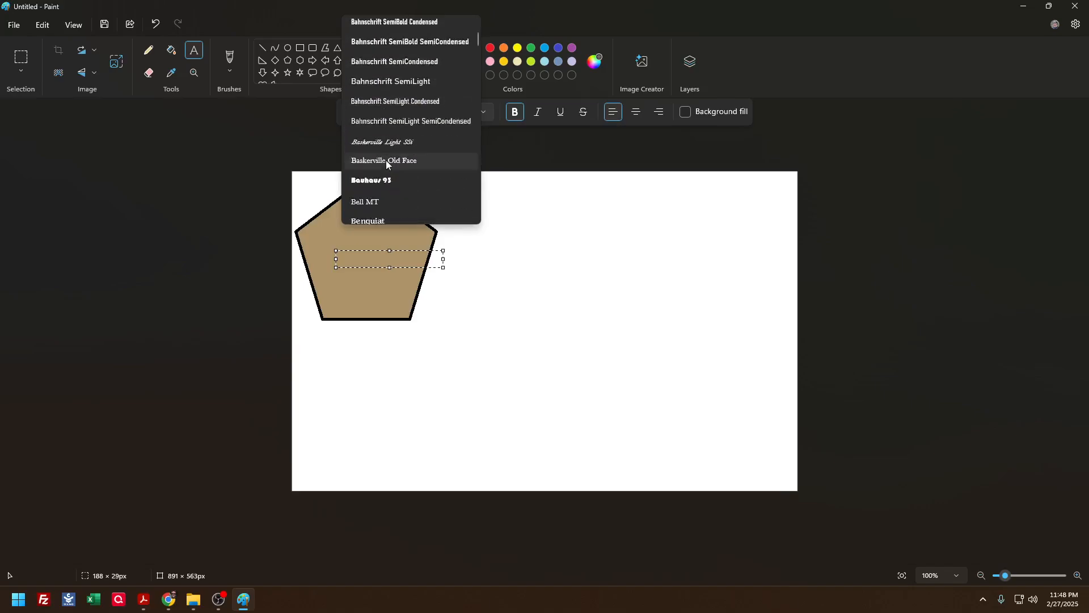
{"action": "scroll", "coordinate": [385, 161], "scroll_direction": "up", "scroll_amount": 6}
{"action": "left_click", "coordinate": [394, 90]}
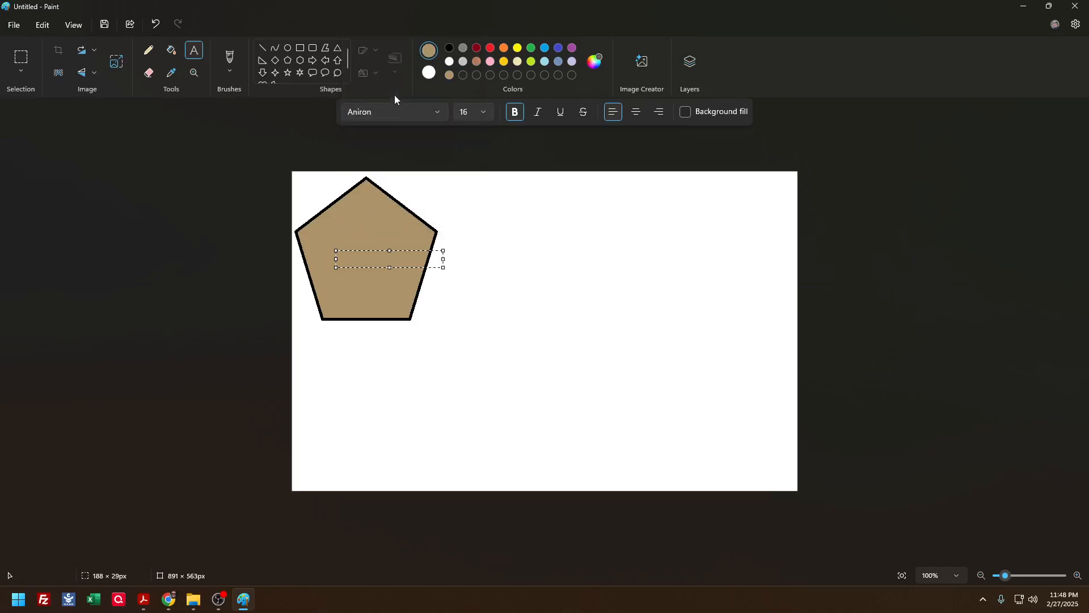
{"action": "left_click", "coordinate": [461, 113]}
{"action": "type", "text": "100"}
{"action": "key", "text": "Return"}
{"action": "type", "text": "1"}
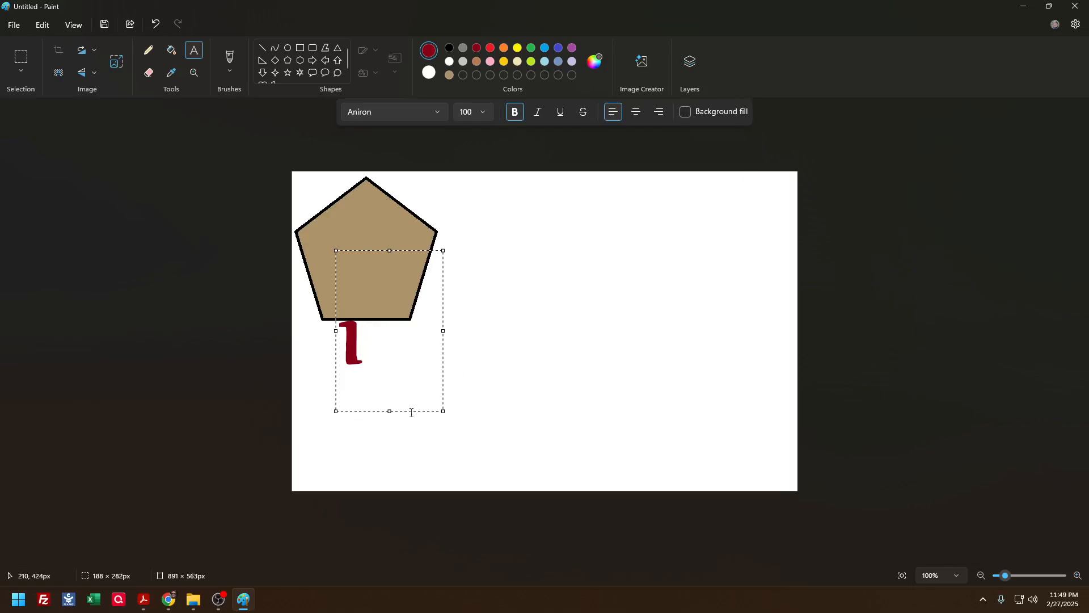
Set the numeral 1 to size 150 without bold and place it at the centre of the pentagon
{"action": "left_click_drag", "start_coordinate": [413, 409], "coordinate": [406, 310]}
{"action": "key", "text": "ctrl+a"}
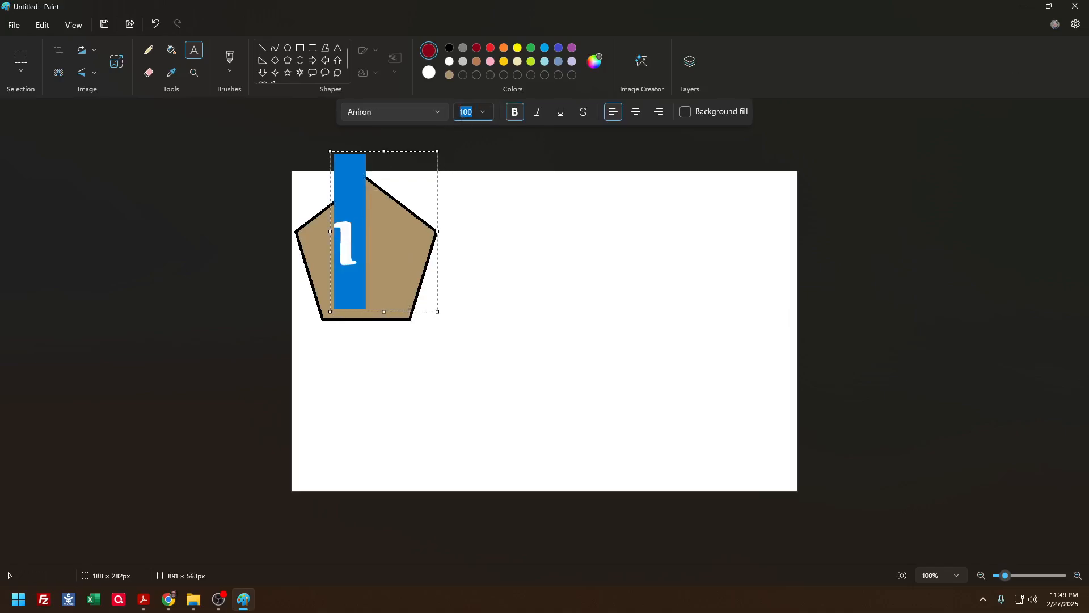
{"action": "type", "text": "200"}
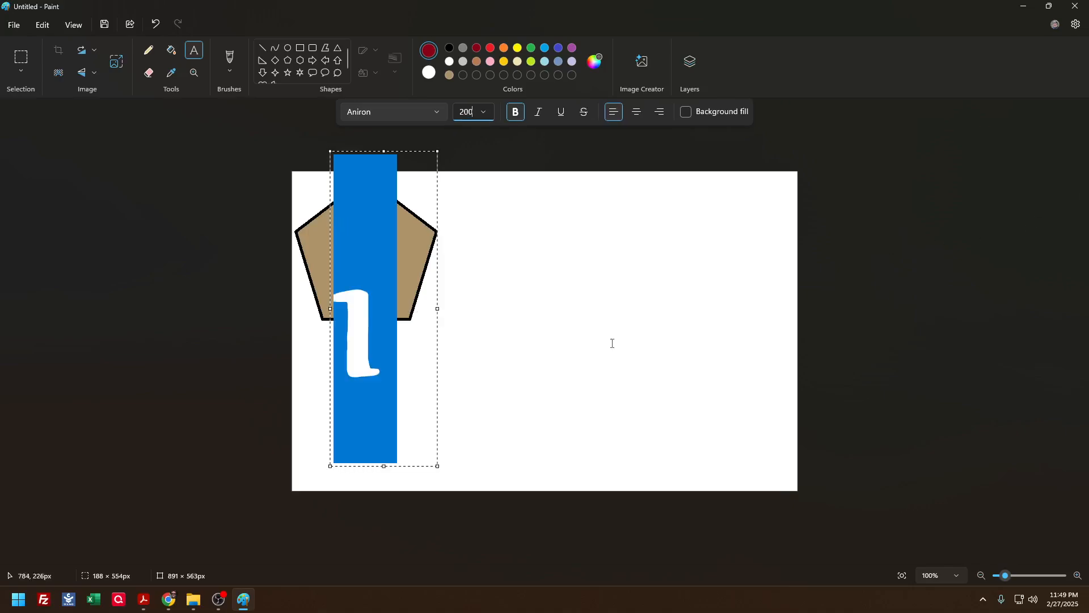
{"action": "left_click", "coordinate": [513, 114]}
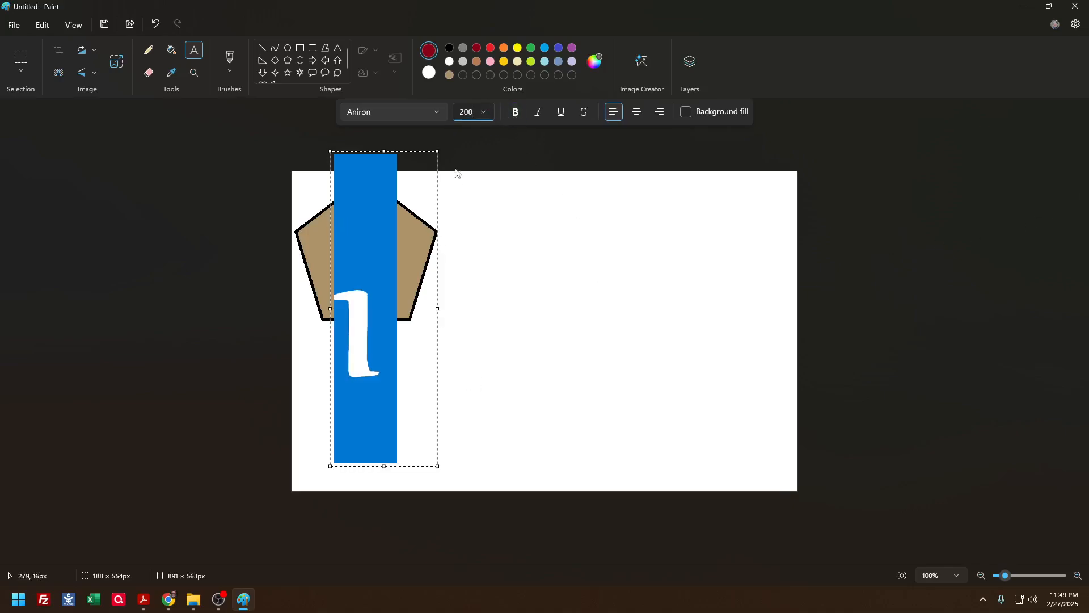
{"action": "left_click", "coordinate": [474, 112]}
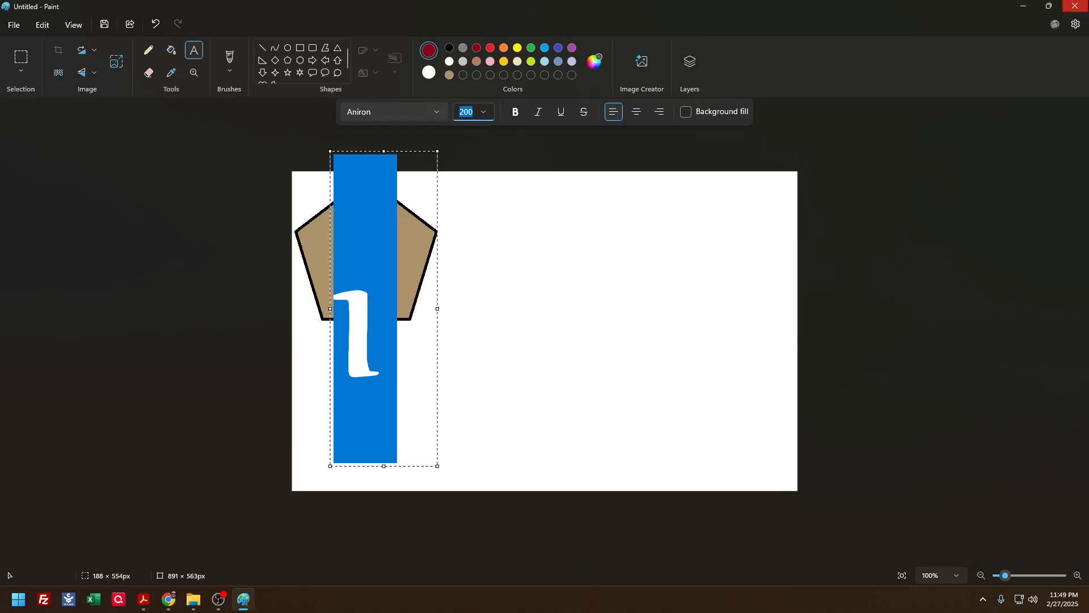
{"action": "type", "text": "150"}
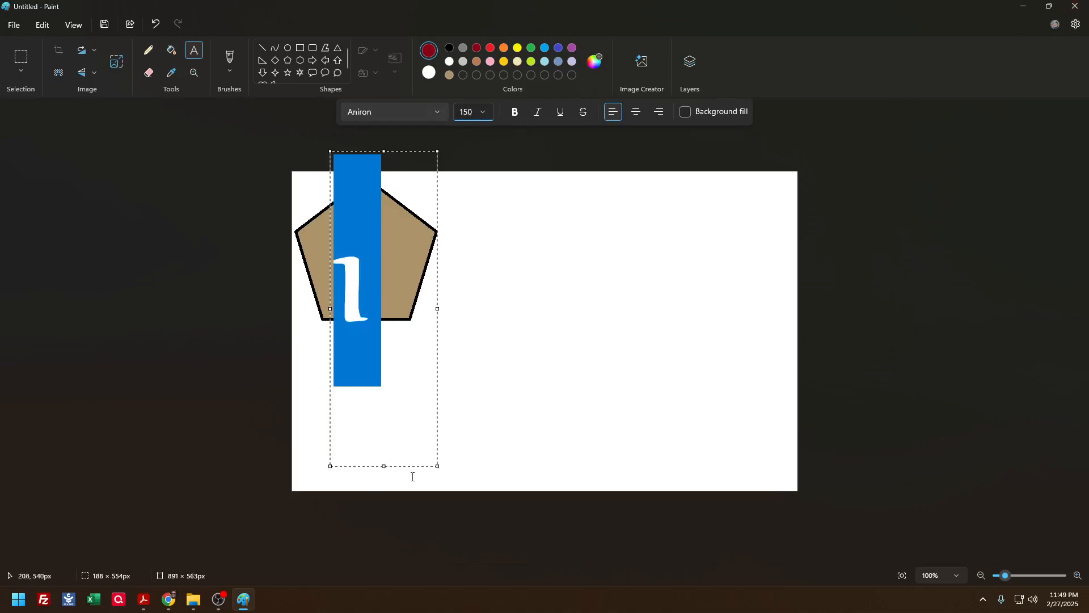
{"action": "left_click_drag", "start_coordinate": [418, 467], "coordinate": [428, 437]}
{"action": "left_click", "coordinate": [495, 381]}
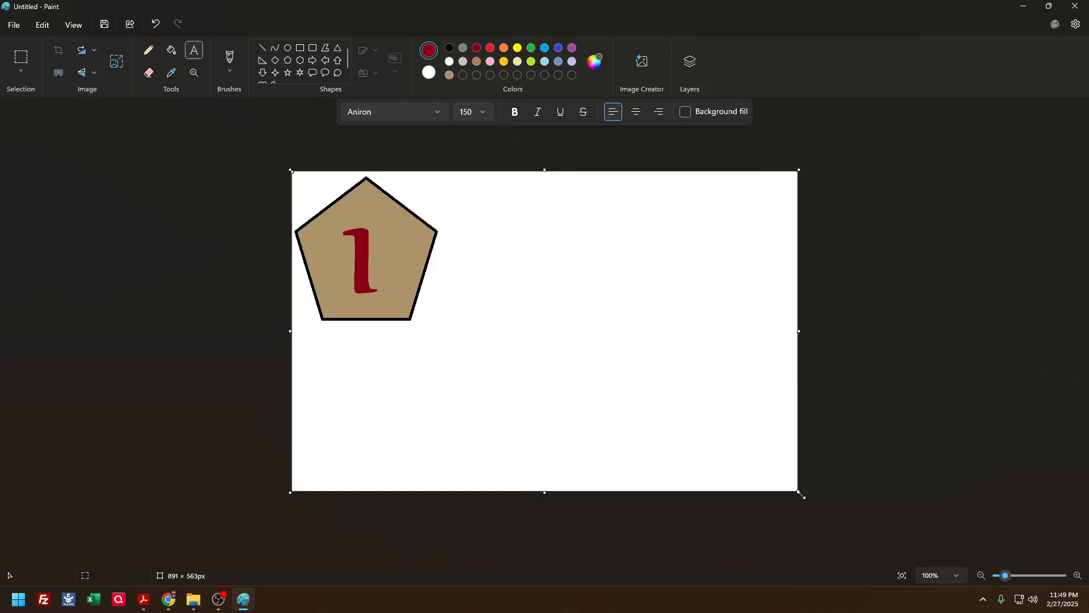
Shrink the canvas to about 263 × 271 px around the die face and close Paint without saving
{"action": "left_click_drag", "start_coordinate": [800, 494], "coordinate": [441, 326]}
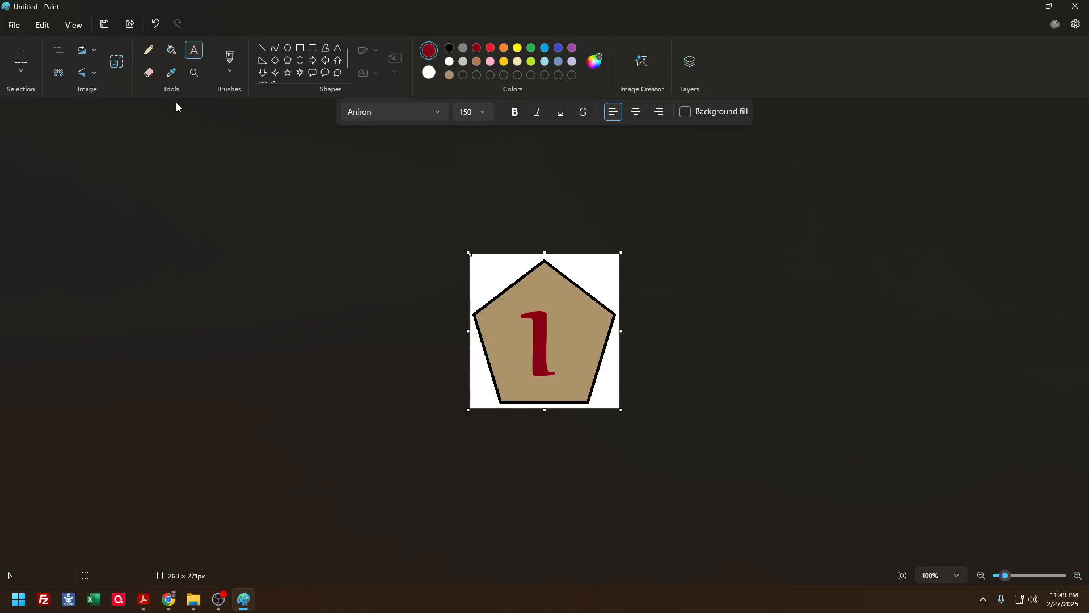
{"action": "left_click", "coordinate": [1075, 7]}
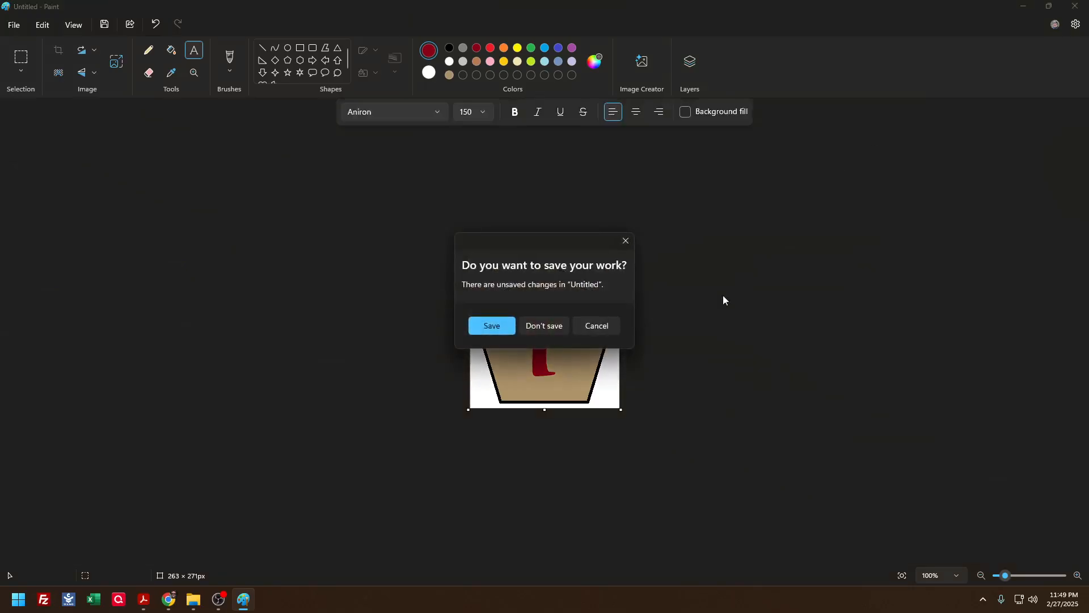
{"action": "left_click", "coordinate": [543, 326]}
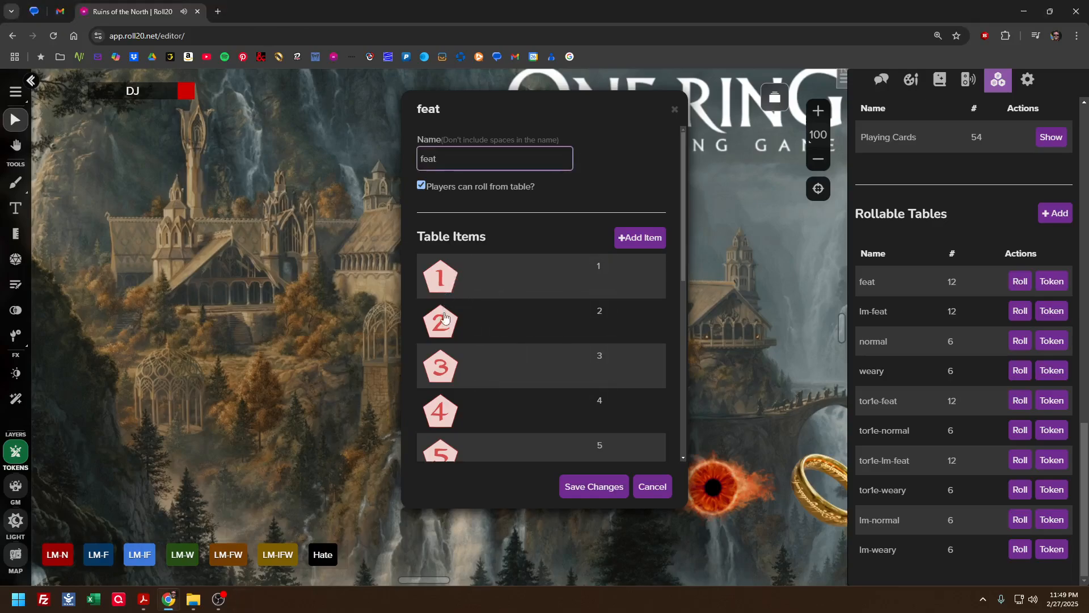
Review the feat table's faces, inspect item 1's name, weight and icon, and close the item without saving changes
{"action": "scroll", "coordinate": [444, 355], "scroll_direction": "down", "scroll_amount": 6}
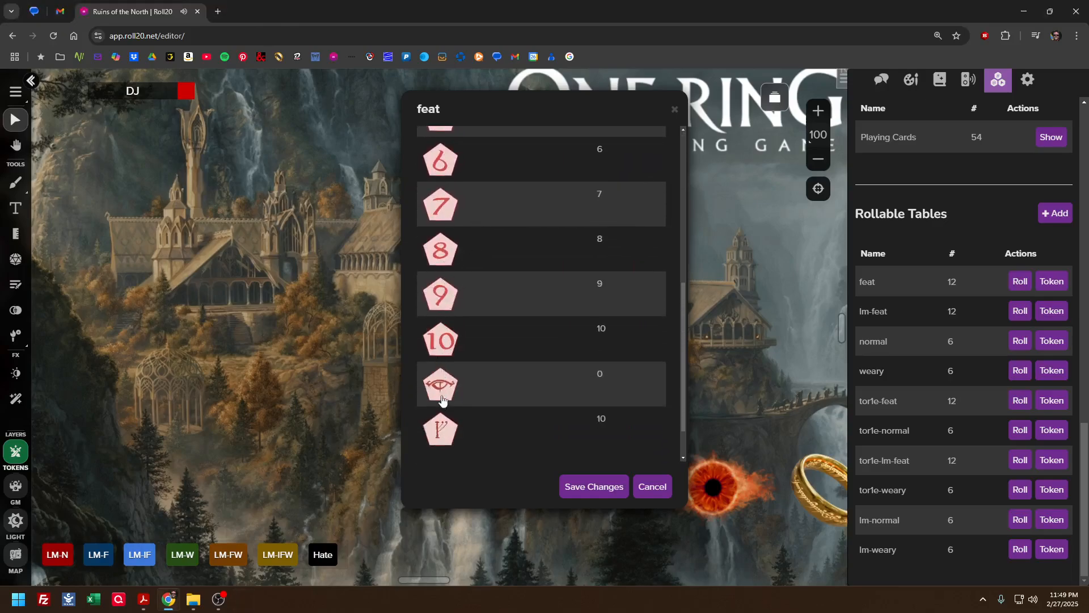
{"action": "scroll", "coordinate": [488, 368], "scroll_direction": "up", "scroll_amount": 6}
{"action": "left_click", "coordinate": [566, 275]}
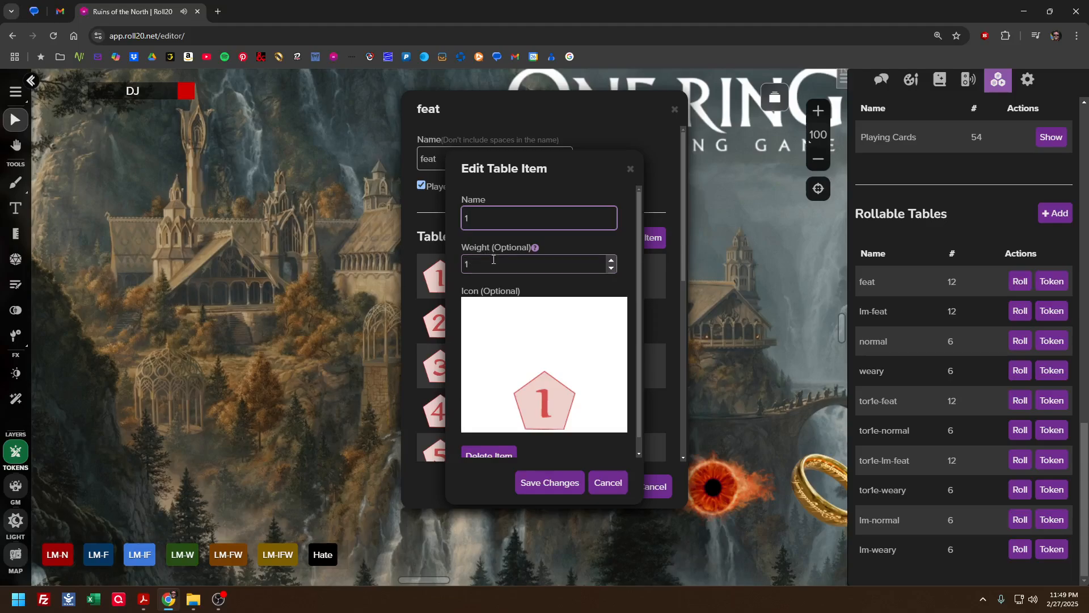
{"action": "scroll", "coordinate": [494, 259], "scroll_direction": "down", "scroll_amount": 1}
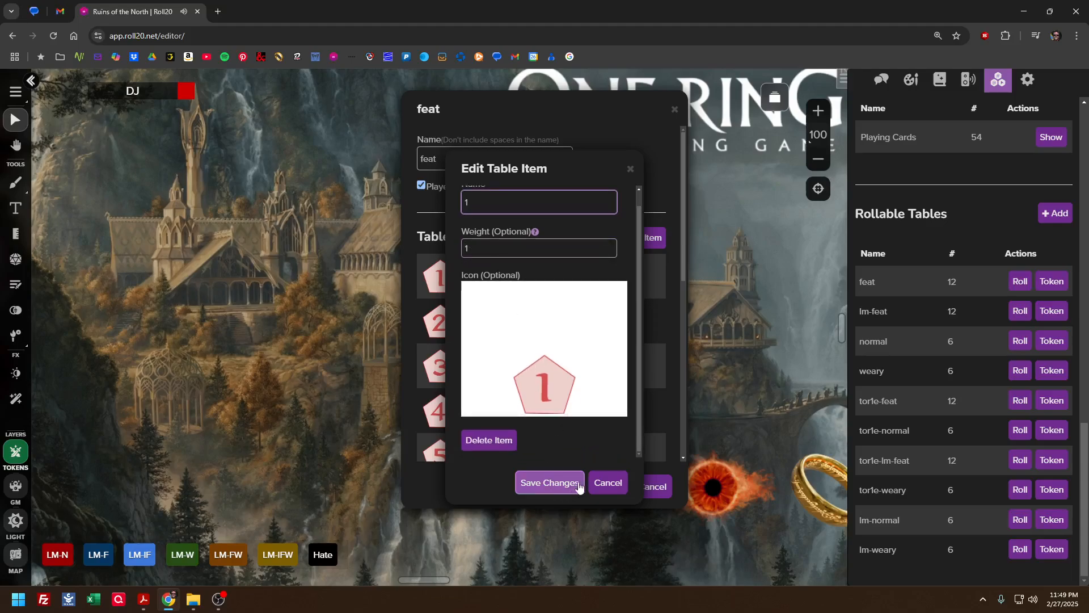
{"action": "left_click", "coordinate": [608, 482]}
Inspect the name, weight and icon of the feat table's items 2 and 8, closing each without saving
{"action": "left_click", "coordinate": [525, 331]}
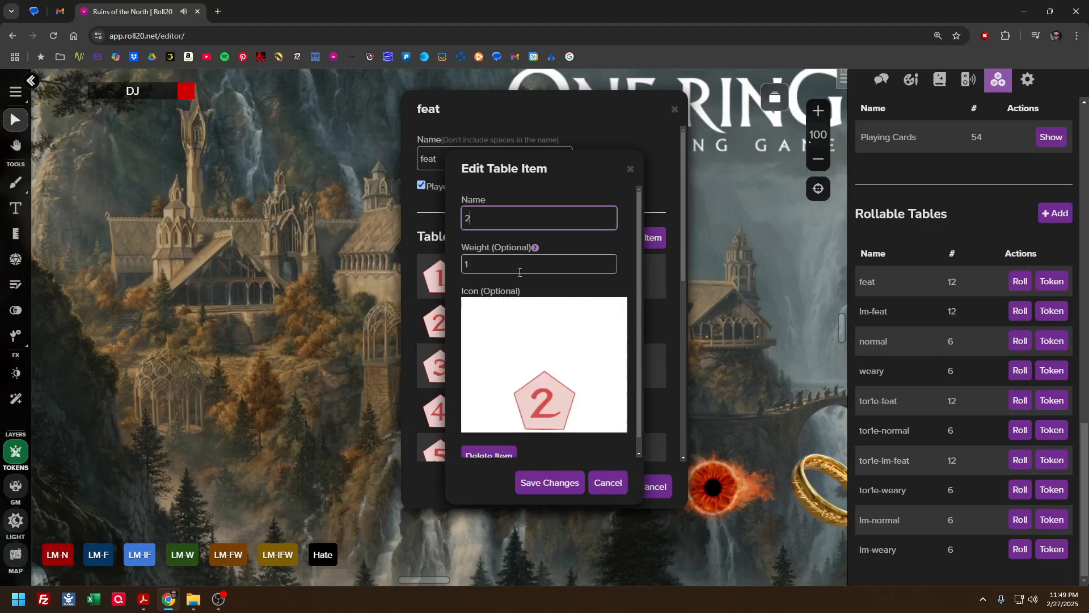
{"action": "scroll", "coordinate": [520, 272], "scroll_direction": "down", "scroll_amount": 1}
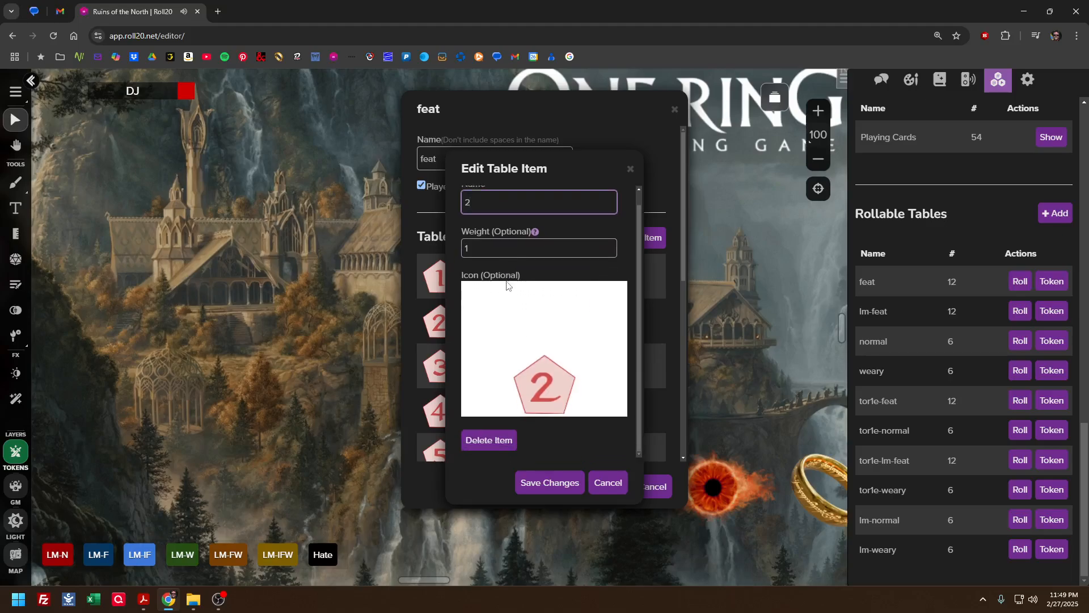
{"action": "left_click", "coordinate": [602, 491]}
{"action": "scroll", "coordinate": [525, 389], "scroll_direction": "down", "scroll_amount": 5}
{"action": "left_click", "coordinate": [544, 267]}
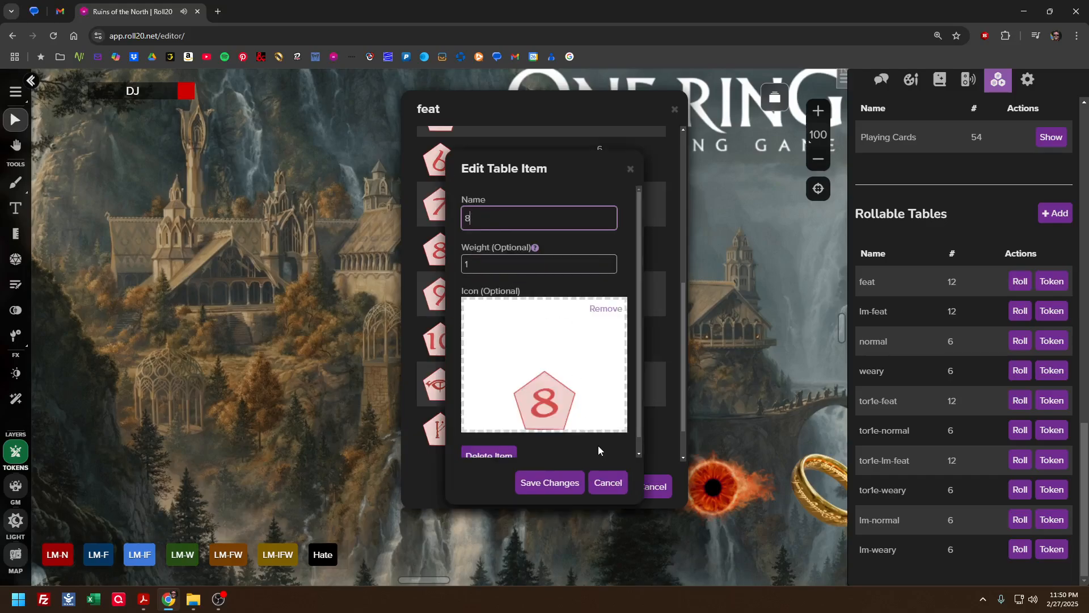
{"action": "left_click", "coordinate": [604, 483]}
Inspect the names, weights and icons of the feat table's eye and rune items, closing each without saving
{"action": "scroll", "coordinate": [539, 397], "scroll_direction": "down", "scroll_amount": 2}
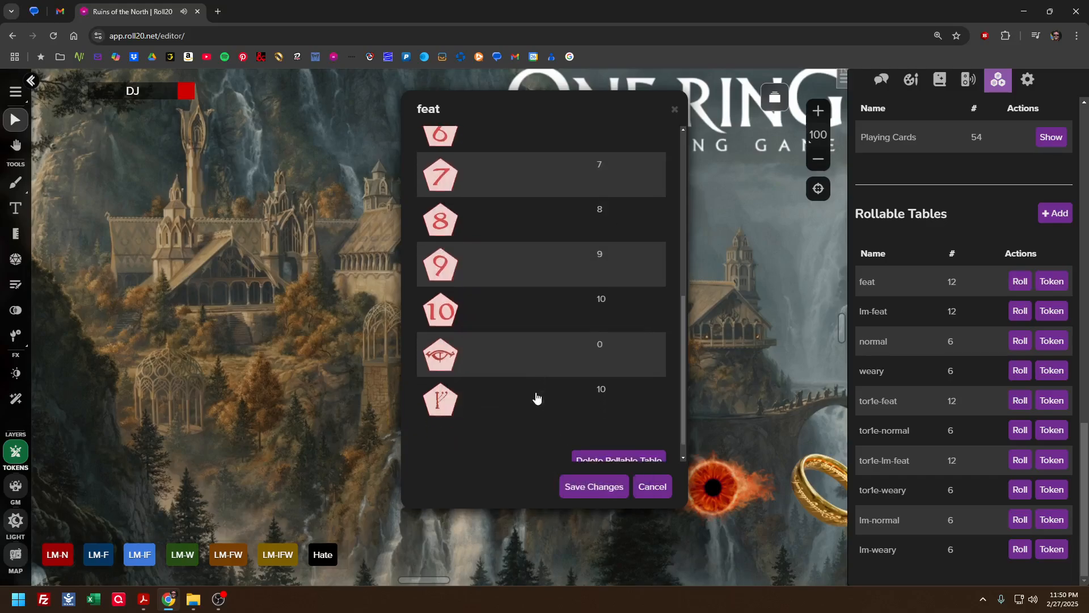
{"action": "left_click", "coordinate": [503, 337]}
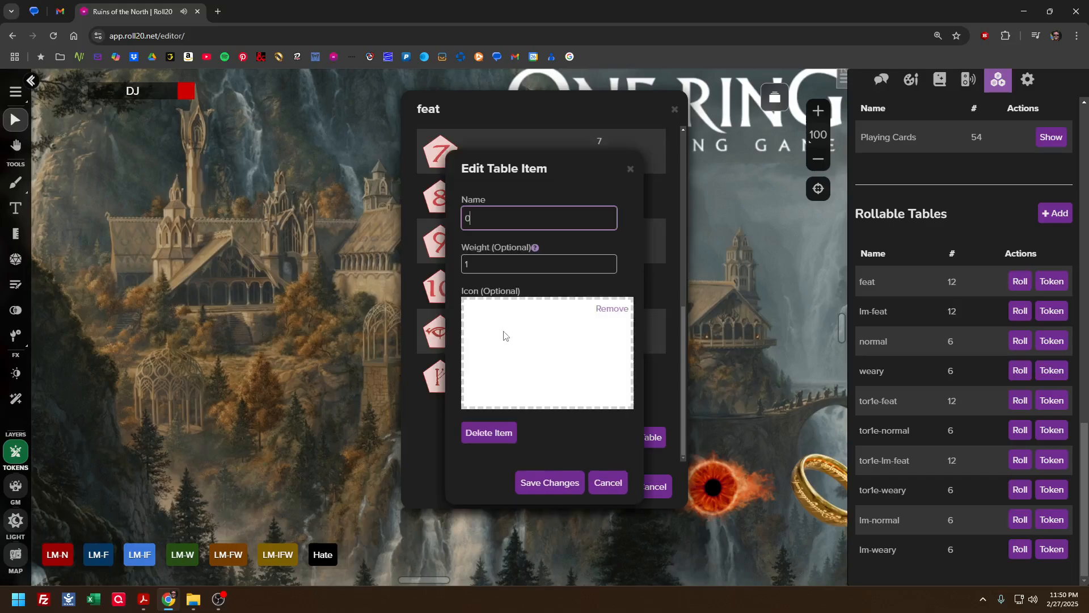
{"action": "left_click", "coordinate": [600, 476]}
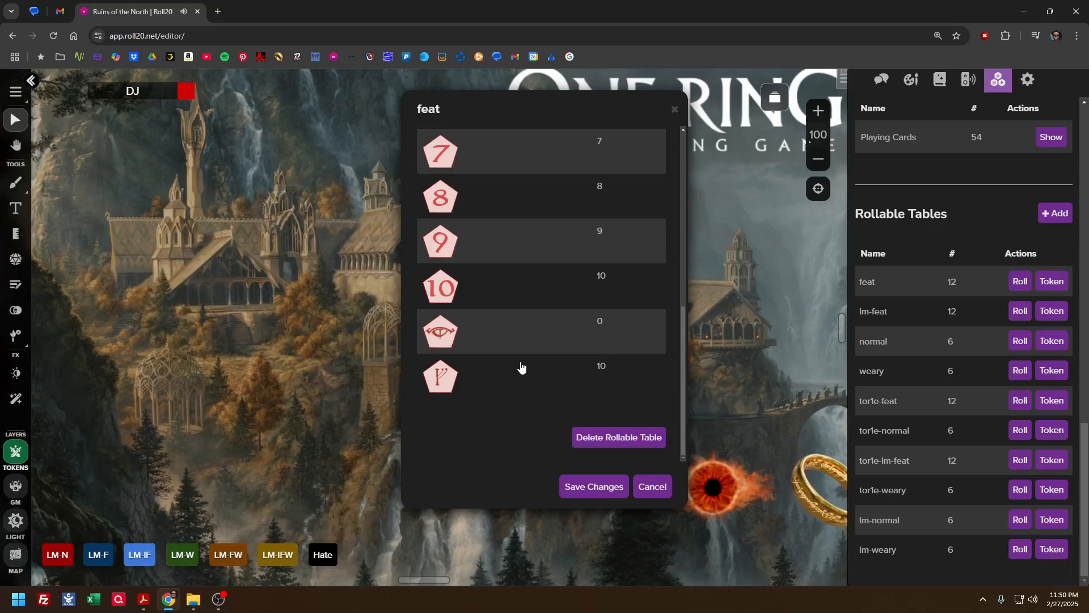
{"action": "left_click", "coordinate": [520, 365]}
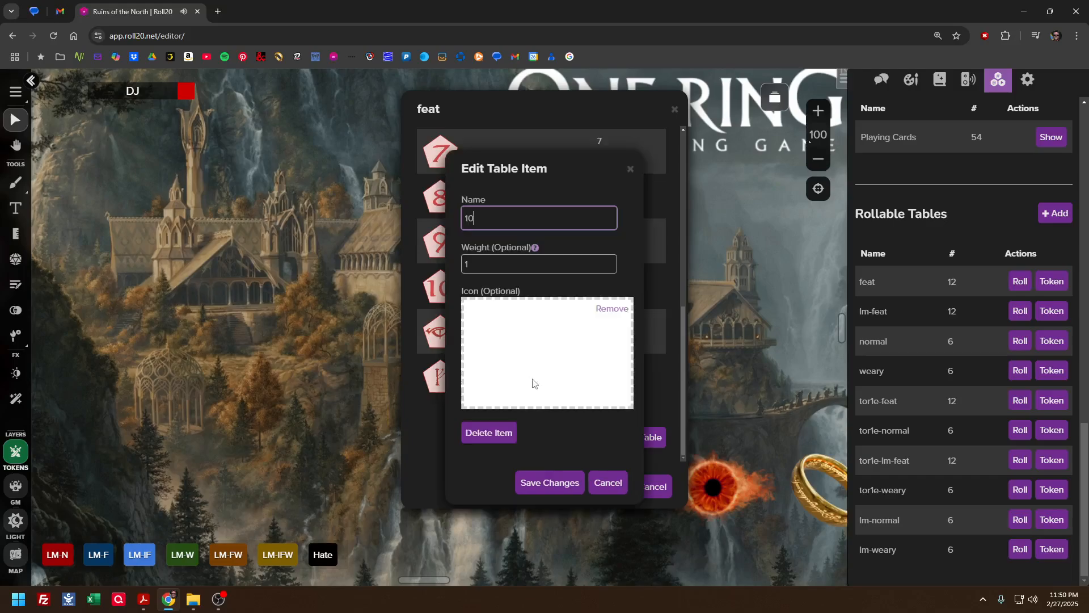
{"action": "left_click", "coordinate": [595, 483]}
{"action": "scroll", "coordinate": [524, 425], "scroll_direction": "up", "scroll_amount": 2}
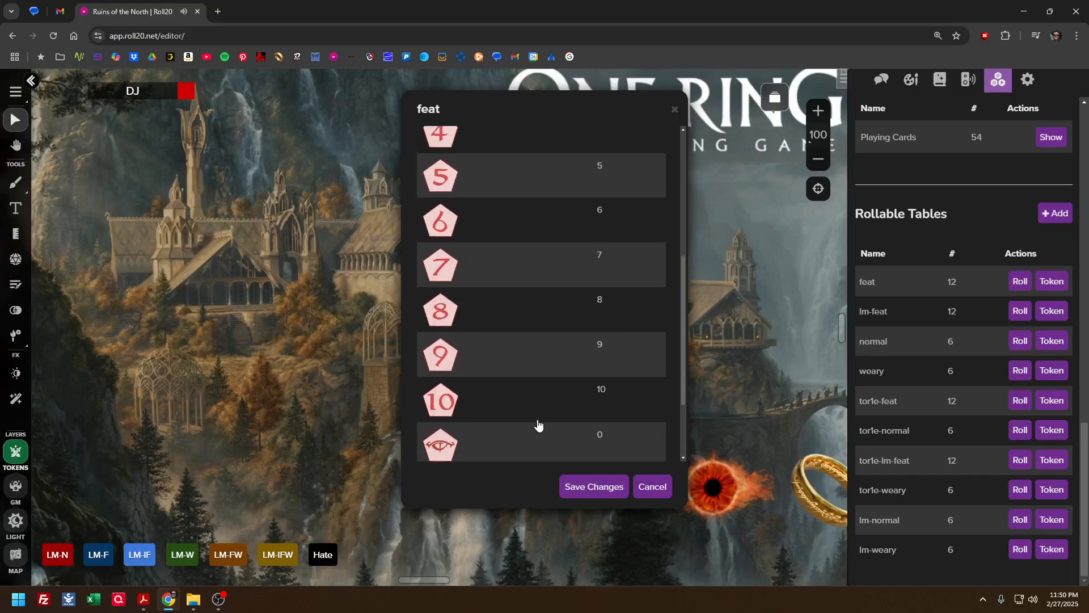
{"action": "scroll", "coordinate": [518, 414], "scroll_direction": "down", "scroll_amount": 2}
{"action": "left_click", "coordinate": [515, 346]}
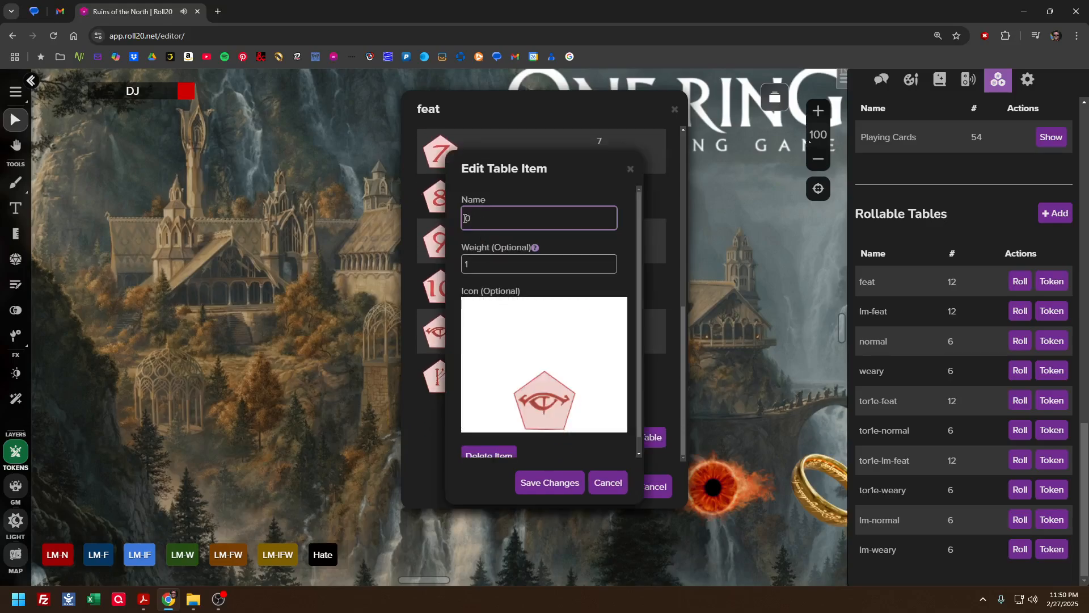
{"action": "left_click", "coordinate": [598, 485]}
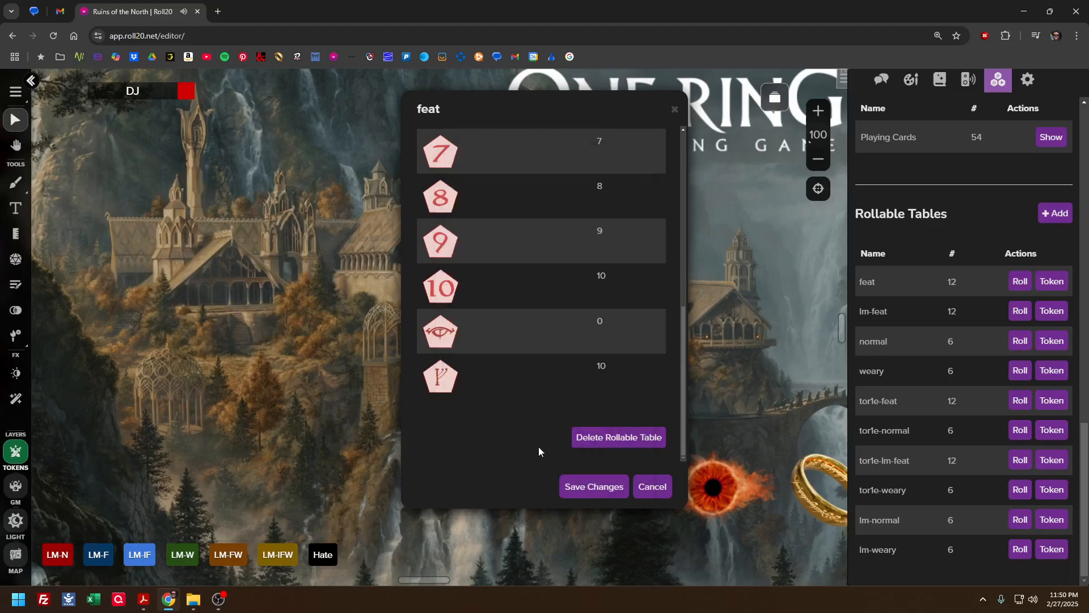
Review the feat table's full list of faces and values, and close the table without saving
{"action": "scroll", "coordinate": [573, 366], "scroll_direction": "up", "scroll_amount": 10}
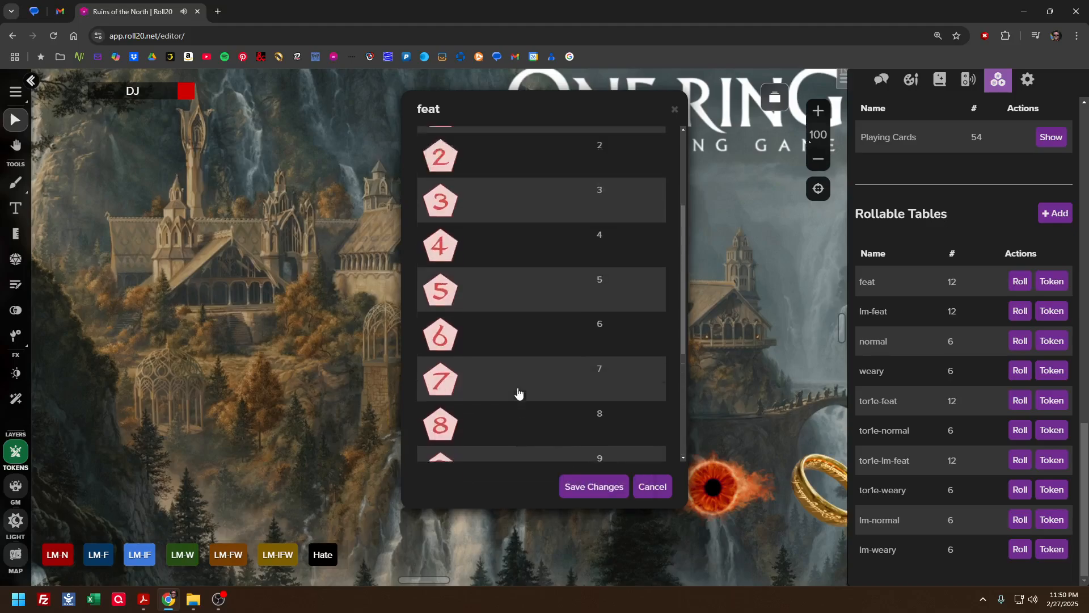
{"action": "scroll", "coordinate": [518, 392], "scroll_direction": "down", "scroll_amount": 6}
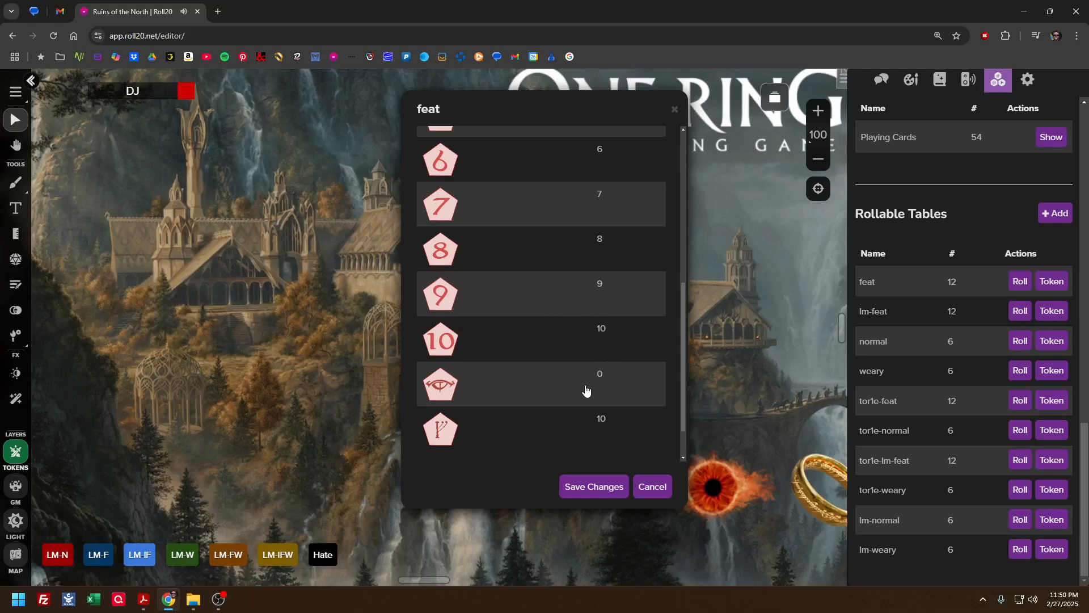
{"action": "scroll", "coordinate": [544, 386], "scroll_direction": "up", "scroll_amount": 6}
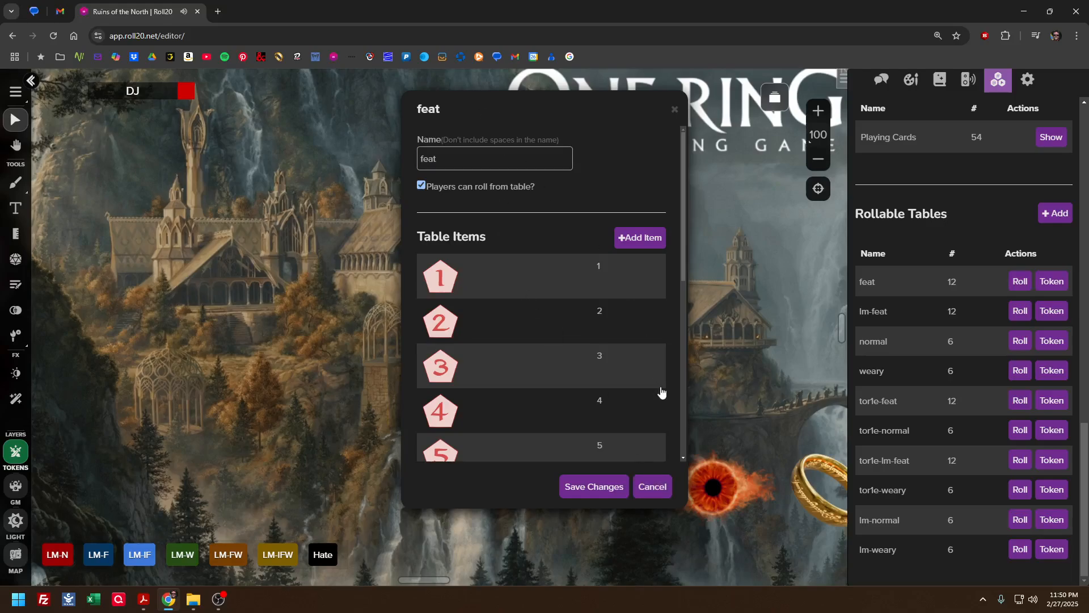
{"action": "left_click", "coordinate": [652, 486]}
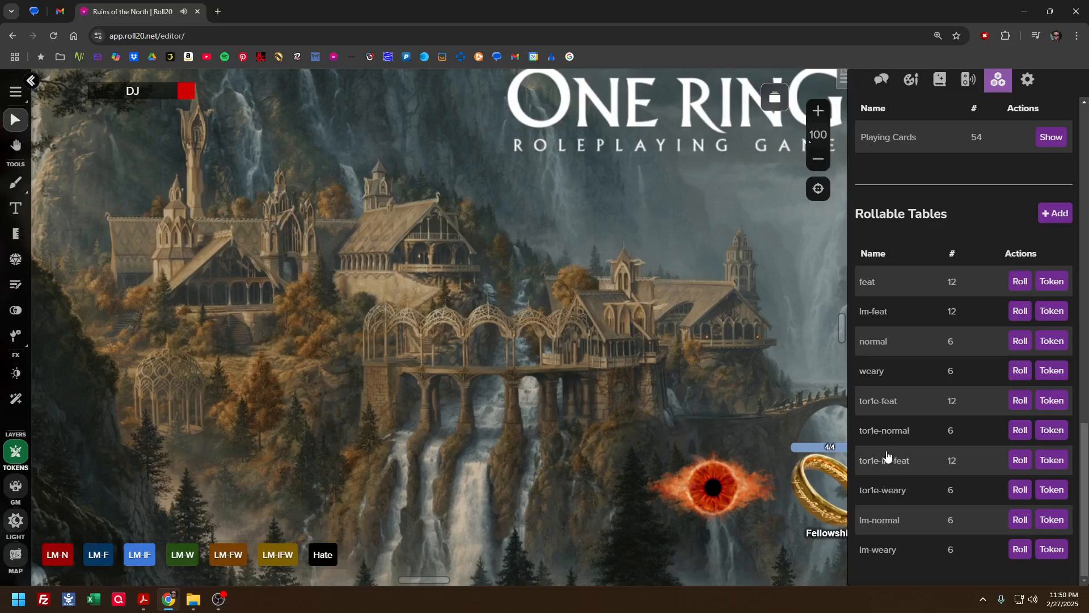
Review the black pentagon faces in the lm-feat table and close it without saving
{"action": "left_click", "coordinate": [865, 316]}
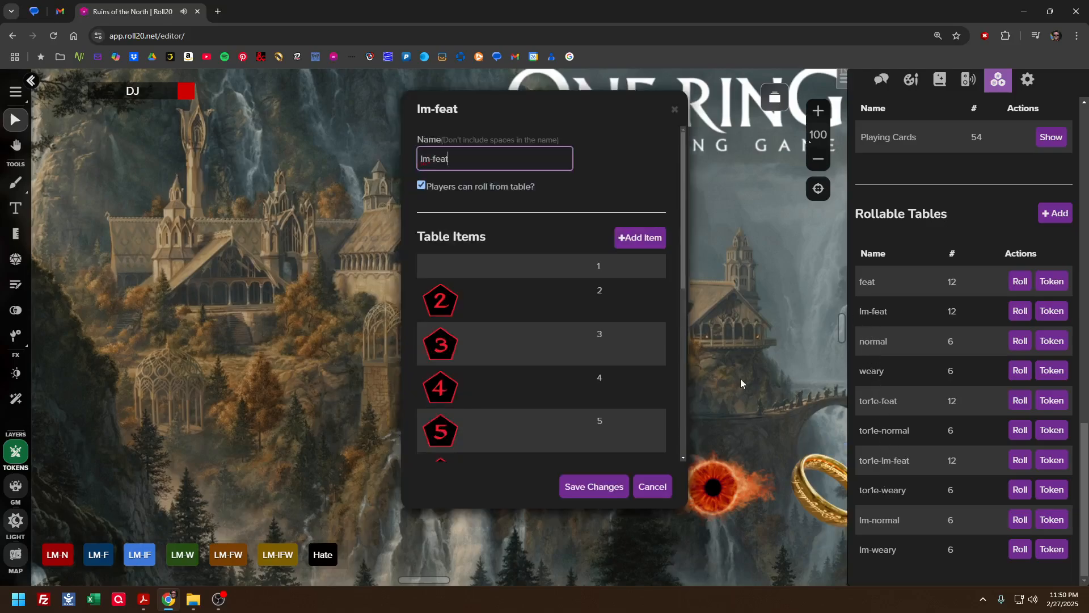
{"action": "scroll", "coordinate": [504, 335], "scroll_direction": "down", "scroll_amount": 5}
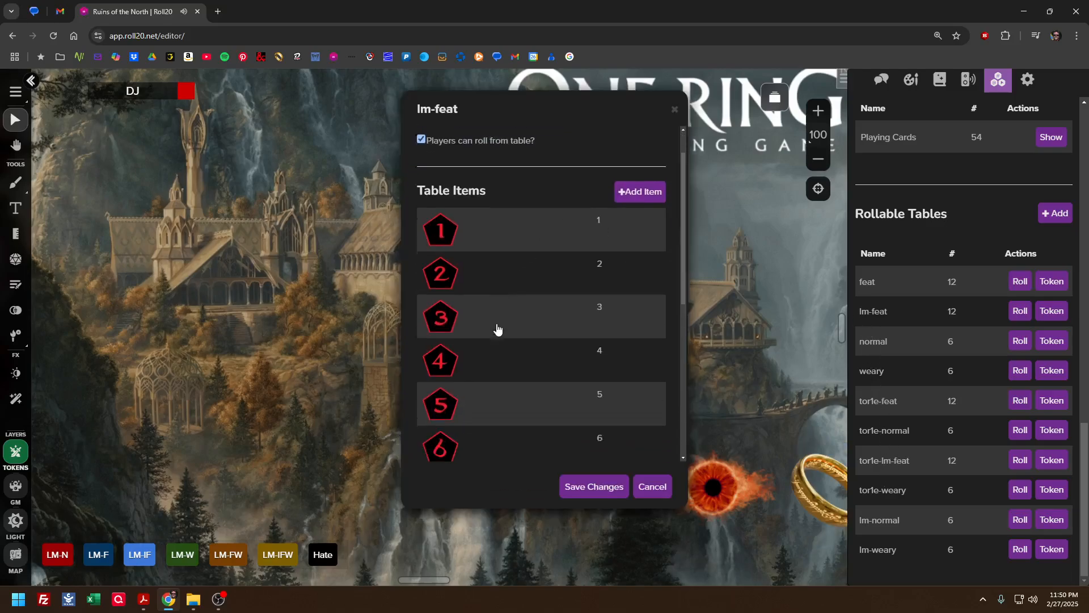
{"action": "left_click", "coordinate": [647, 486]}
Review the six square die faces and their values in the normal table, and close it without saving
{"action": "left_click", "coordinate": [884, 338]}
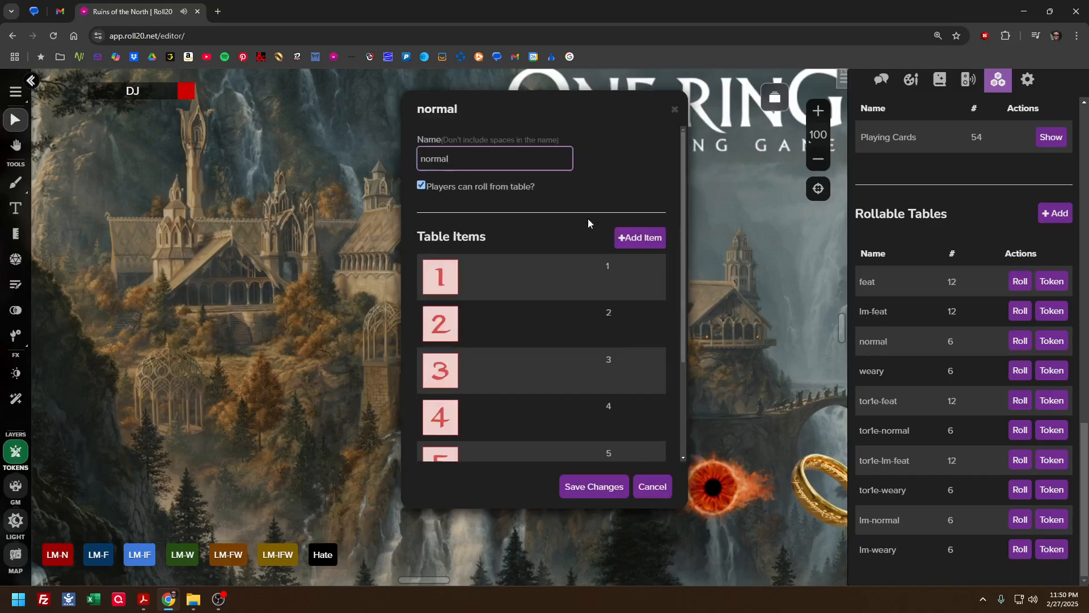
{"action": "scroll", "coordinate": [510, 323], "scroll_direction": "down", "scroll_amount": 3}
{"action": "scroll", "coordinate": [511, 323], "scroll_direction": "up", "scroll_amount": 3}
{"action": "scroll", "coordinate": [511, 324], "scroll_direction": "down", "scroll_amount": 3}
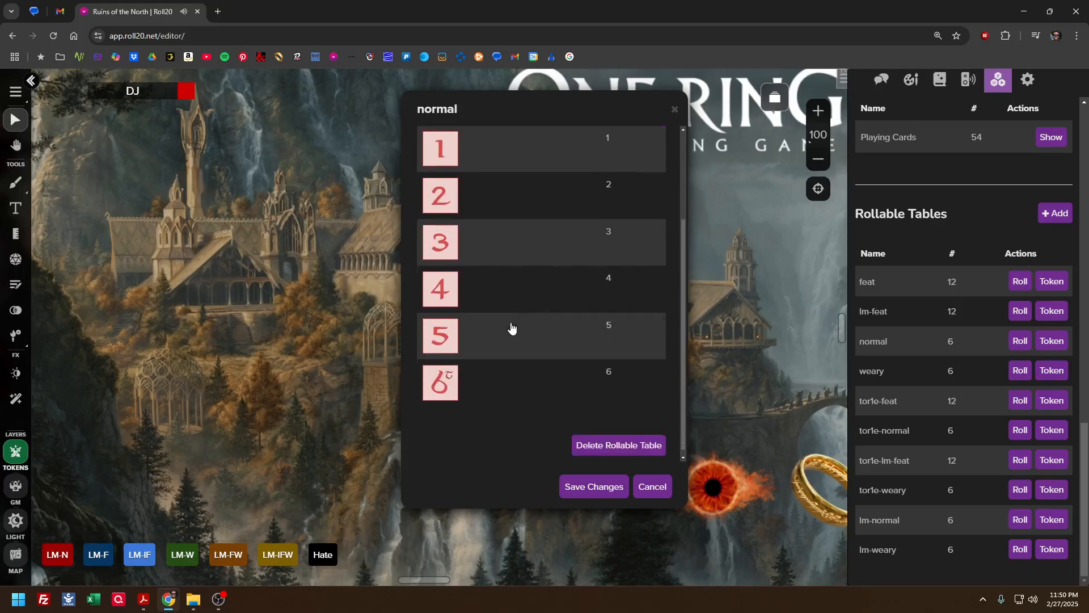
{"action": "left_click", "coordinate": [652, 486]}
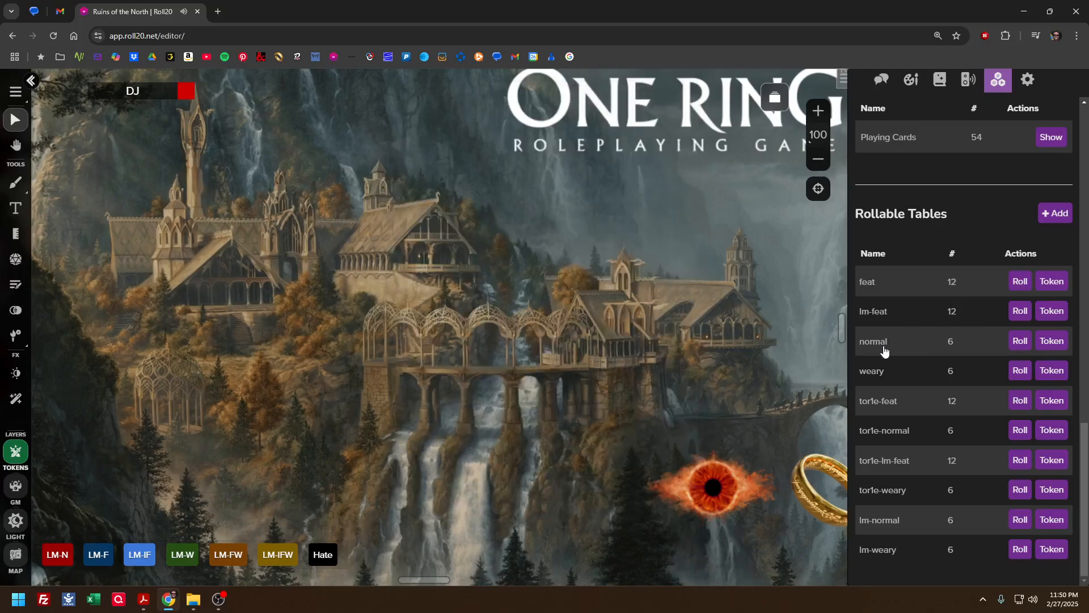
Open the weary table and compare the values of its dimmed 1–3 faces with those of its 4–6 faces
{"action": "left_click", "coordinate": [883, 372]}
{"action": "scroll", "coordinate": [565, 333], "scroll_direction": "down", "scroll_amount": 3}
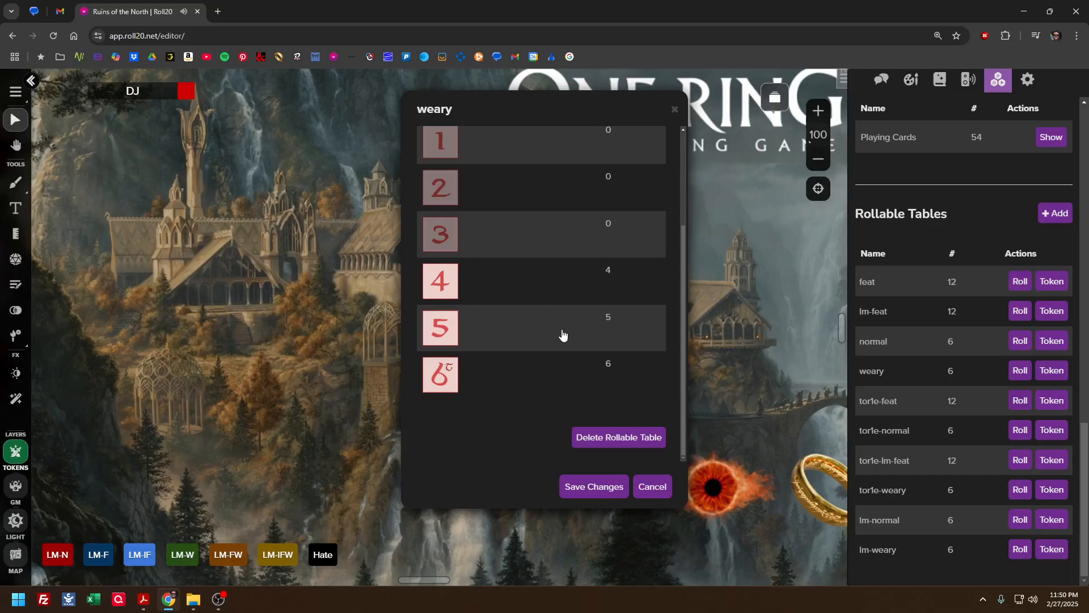
{"action": "scroll", "coordinate": [564, 334], "scroll_direction": "up", "scroll_amount": 3}
{"action": "scroll", "coordinate": [562, 333], "scroll_direction": "down", "scroll_amount": 3}
{"action": "scroll", "coordinate": [564, 329], "scroll_direction": "up", "scroll_amount": 3}
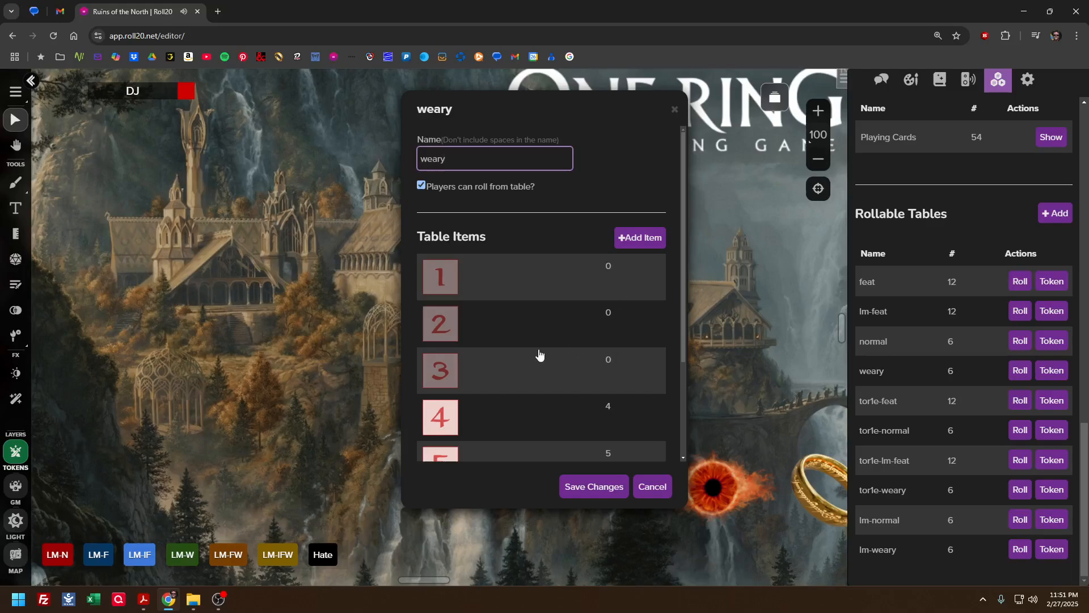
Inspect the name, weight and icon of the weary table's dimmed 1 item, and close the item and table without saving
{"action": "scroll", "coordinate": [533, 357], "scroll_direction": "down", "scroll_amount": 1}
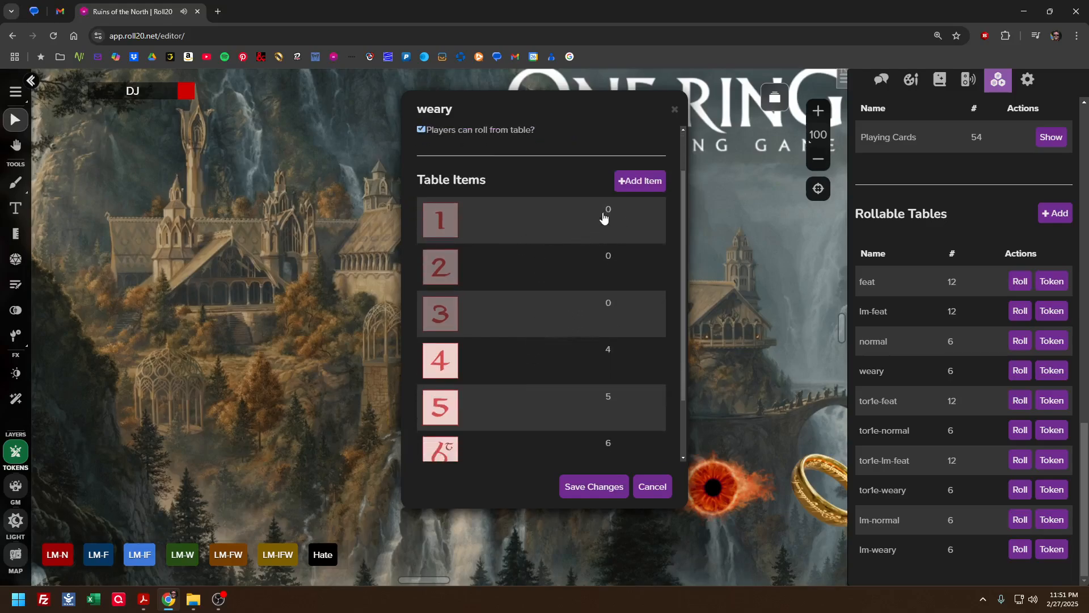
{"action": "left_click", "coordinate": [567, 216]}
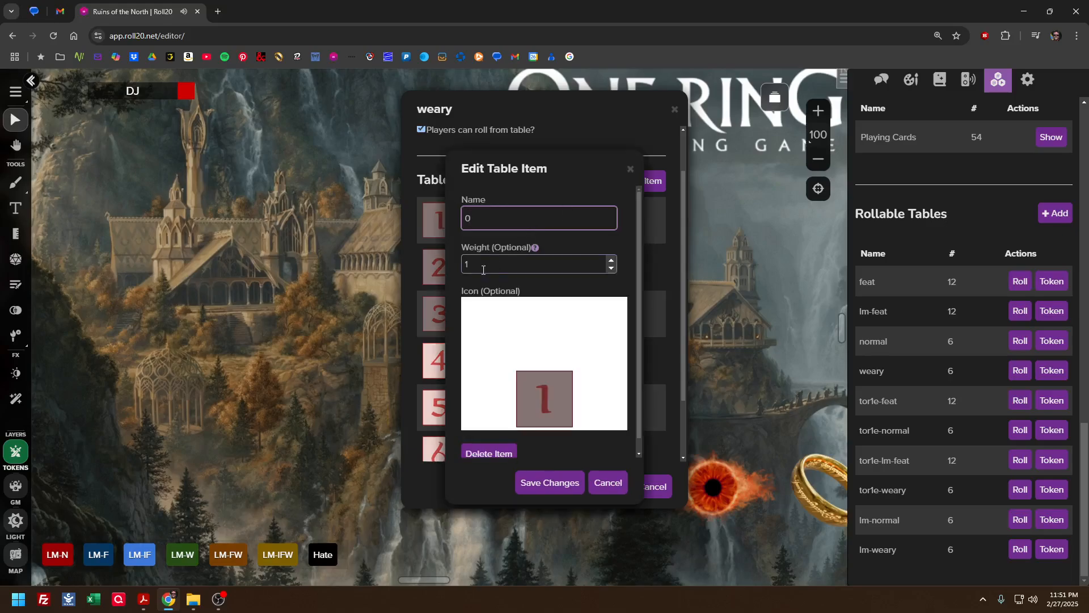
{"action": "left_click", "coordinate": [603, 482]}
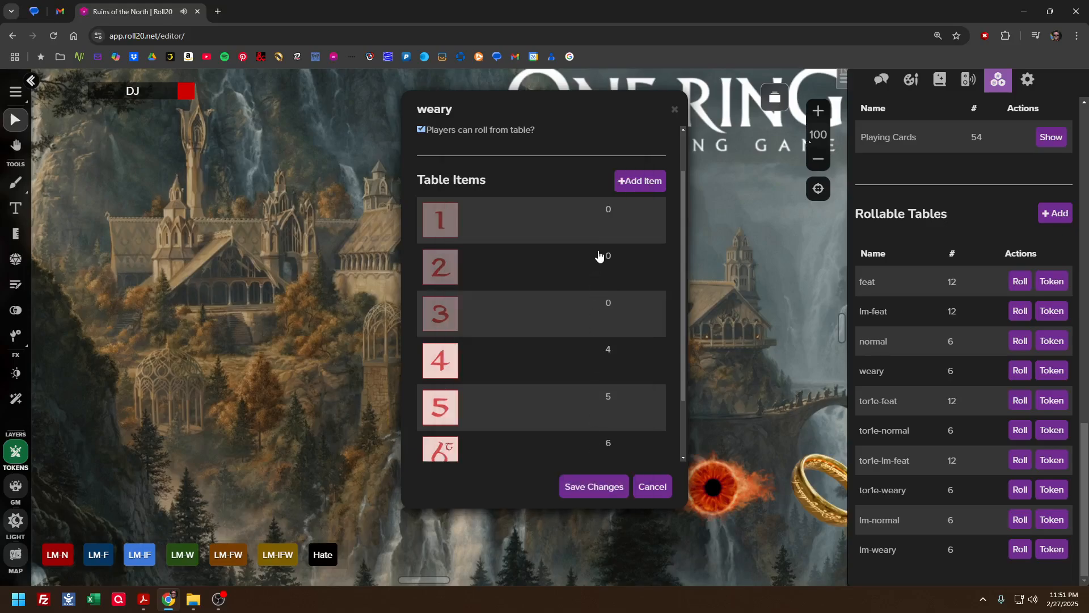
{"action": "left_click", "coordinate": [647, 489]}
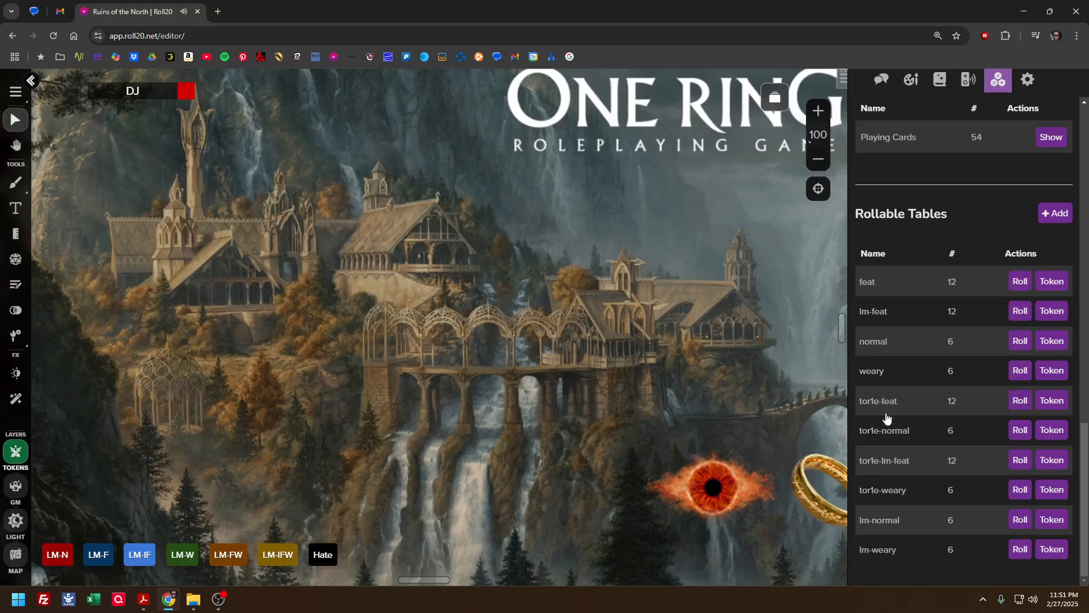
Review the black square die faces and values in the lm-normal and lm-weary tables, closing each without saving
{"action": "left_click", "coordinate": [893, 523]}
{"action": "scroll", "coordinate": [604, 385], "scroll_direction": "down", "scroll_amount": 3}
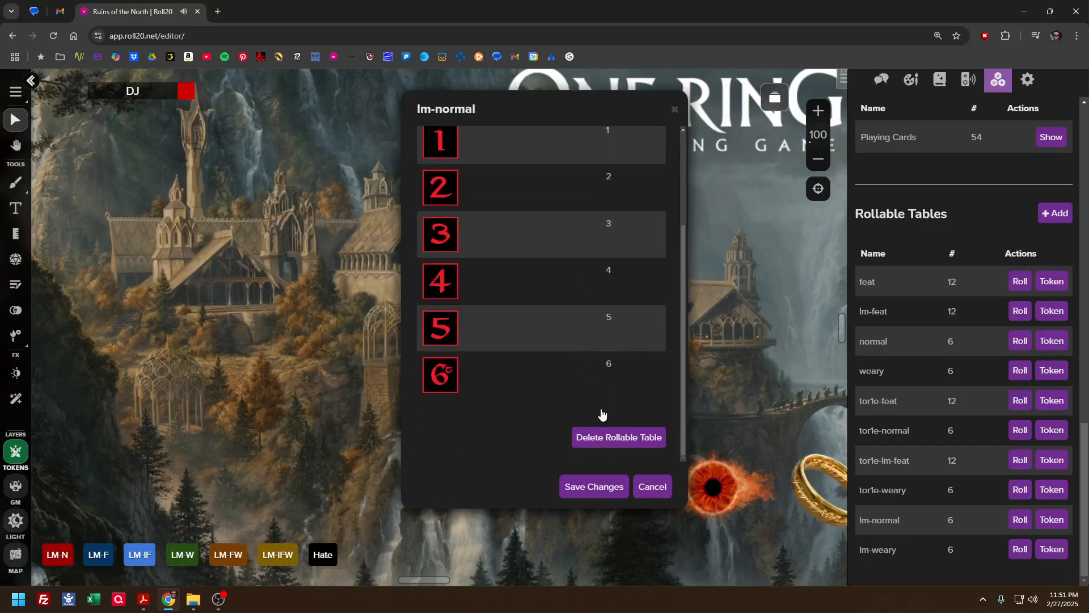
{"action": "left_click", "coordinate": [653, 486]}
{"action": "left_click", "coordinate": [873, 549]}
{"action": "scroll", "coordinate": [595, 315], "scroll_direction": "down", "scroll_amount": 3}
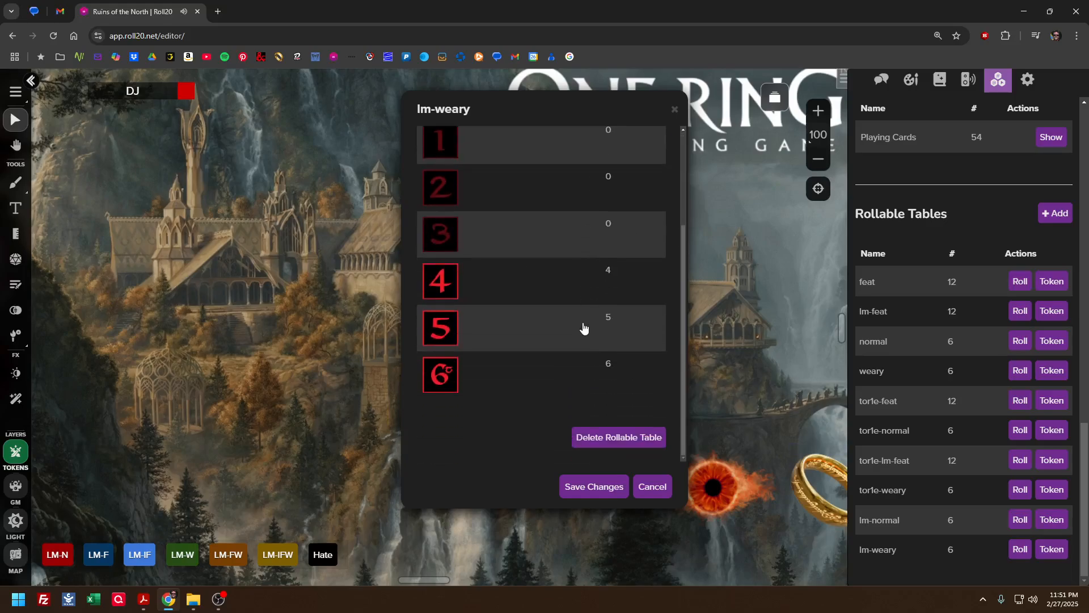
{"action": "left_click", "coordinate": [652, 486]}
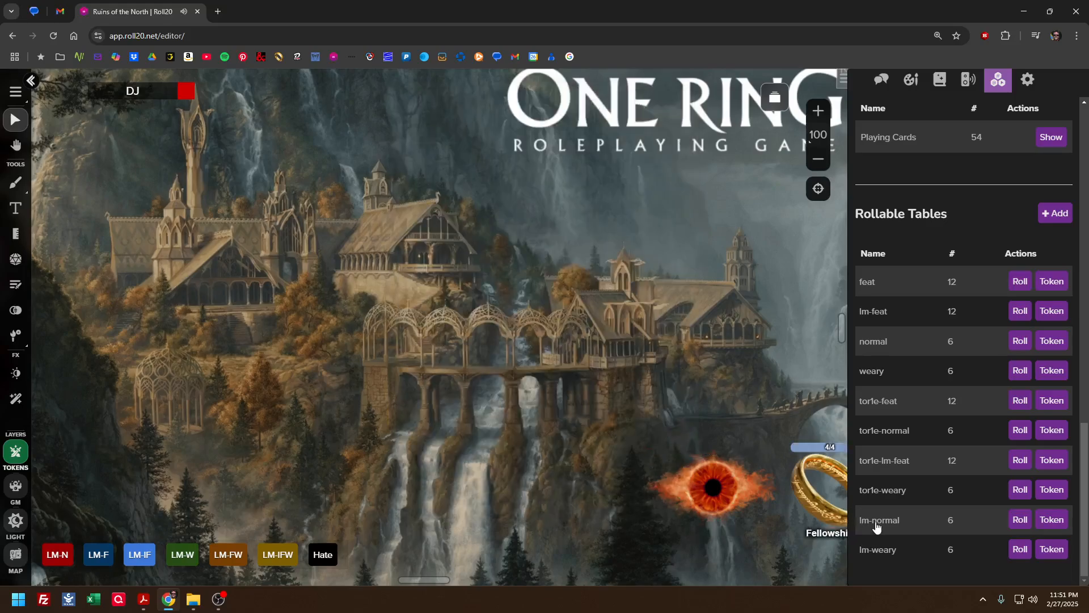
Inspect the name, weight and icon of the lm-normal table's item 1, and close the item and table without saving
{"action": "left_click", "coordinate": [877, 521]}
{"action": "scroll", "coordinate": [577, 296], "scroll_direction": "down", "scroll_amount": 3}
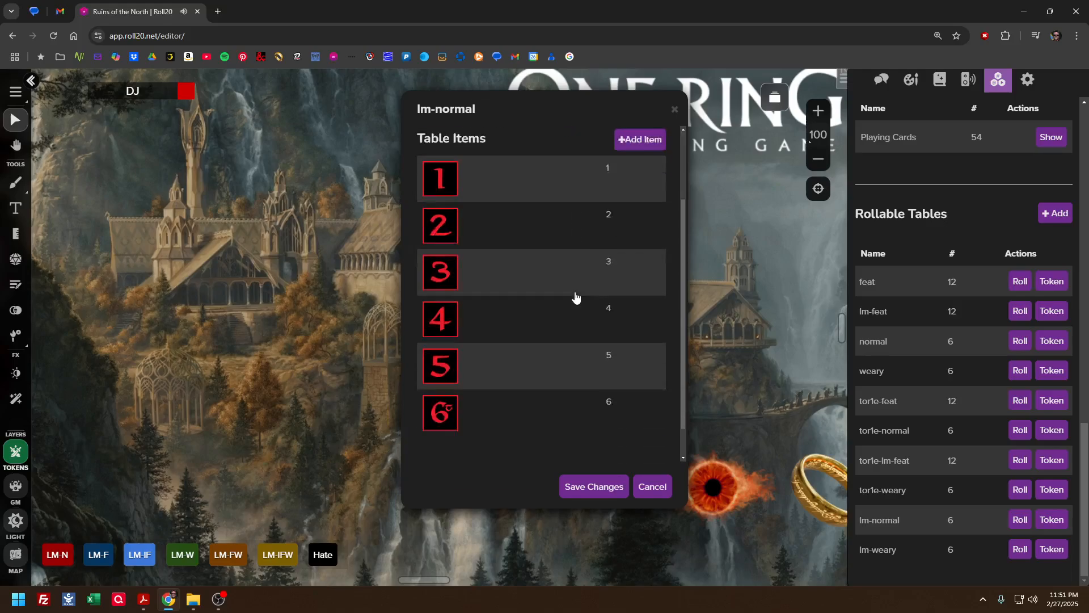
{"action": "left_click", "coordinate": [528, 159]}
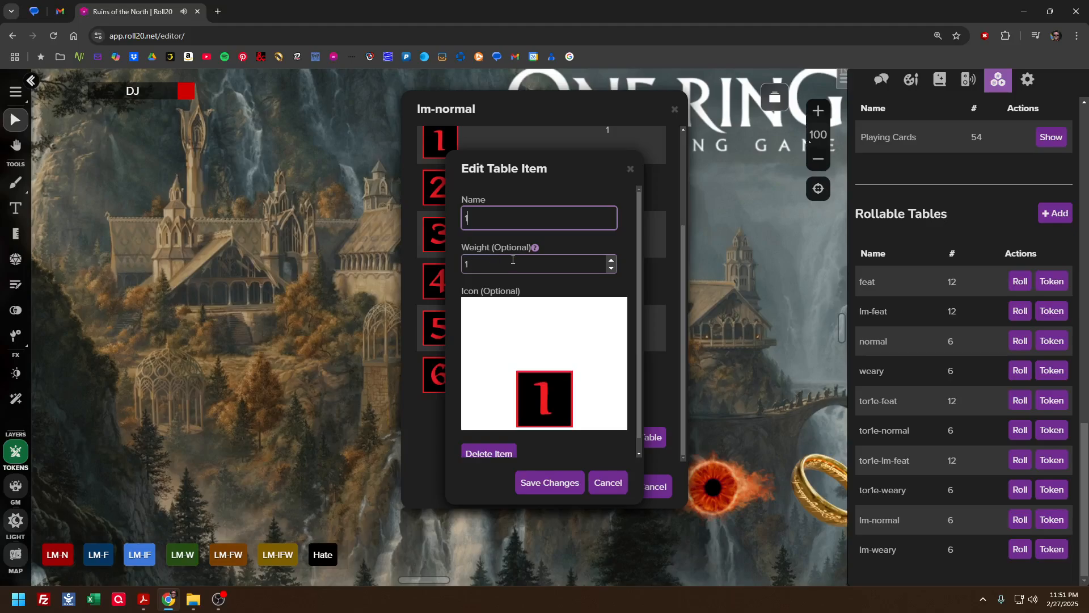
{"action": "left_click", "coordinate": [598, 486]}
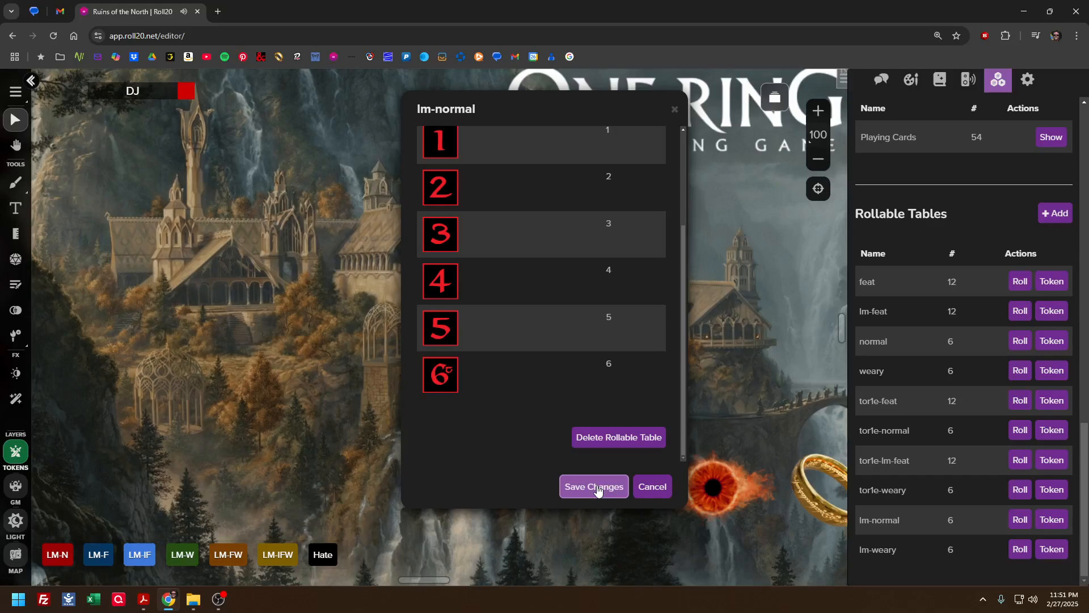
{"action": "left_click", "coordinate": [652, 486]}
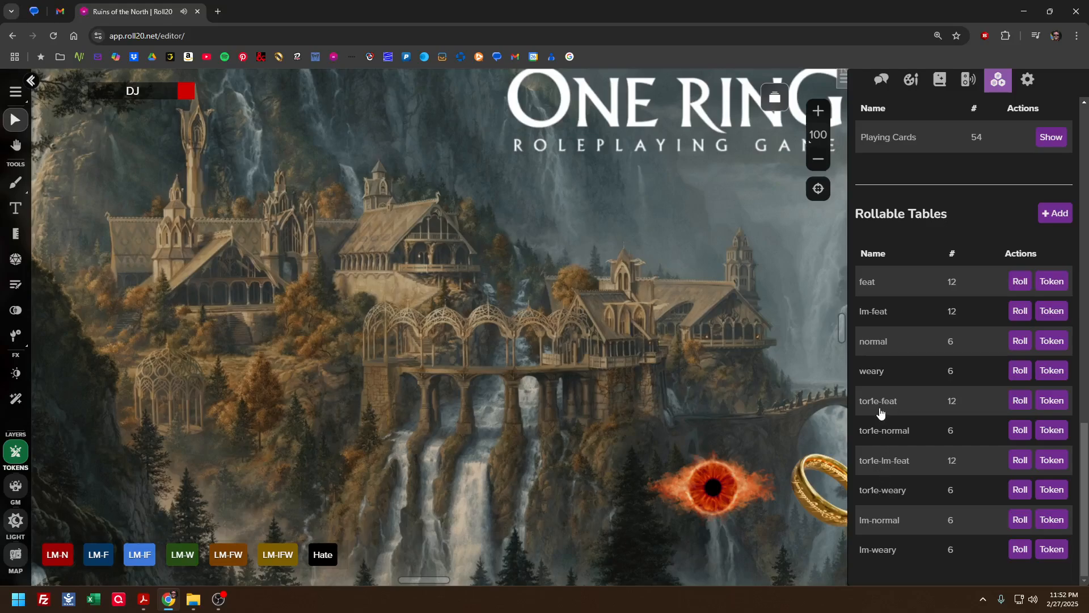
Open the PH-N macro and compare its /me action with the orange Long bow roll announcement in the chat log
{"action": "scroll", "coordinate": [941, 361], "scroll_direction": "up", "scroll_amount": 5}
{"action": "scroll", "coordinate": [928, 483], "scroll_direction": "down", "scroll_amount": 5}
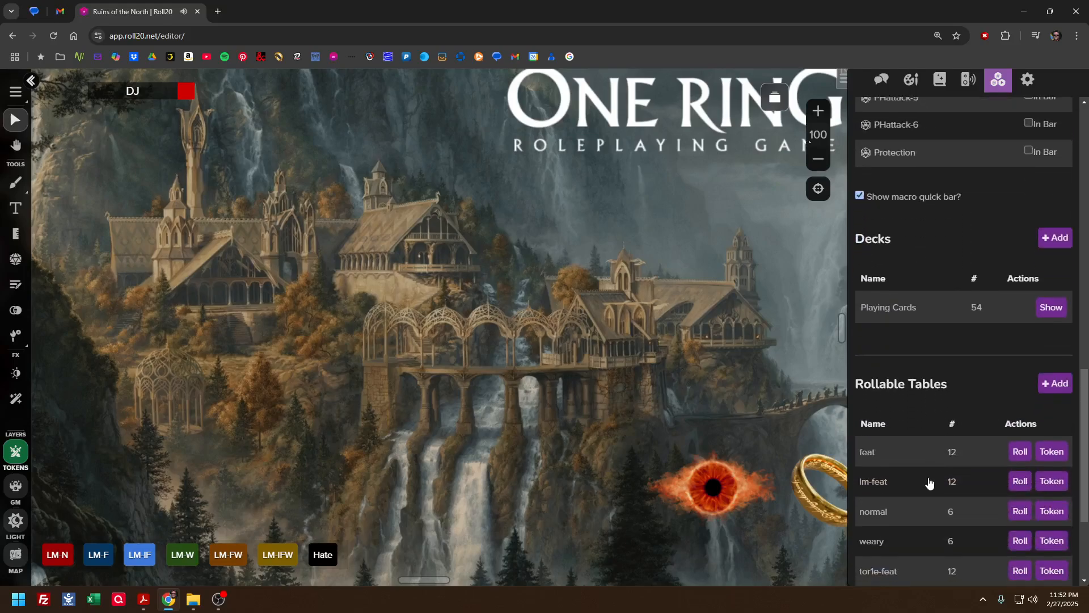
{"action": "scroll", "coordinate": [884, 352], "scroll_direction": "up", "scroll_amount": 15}
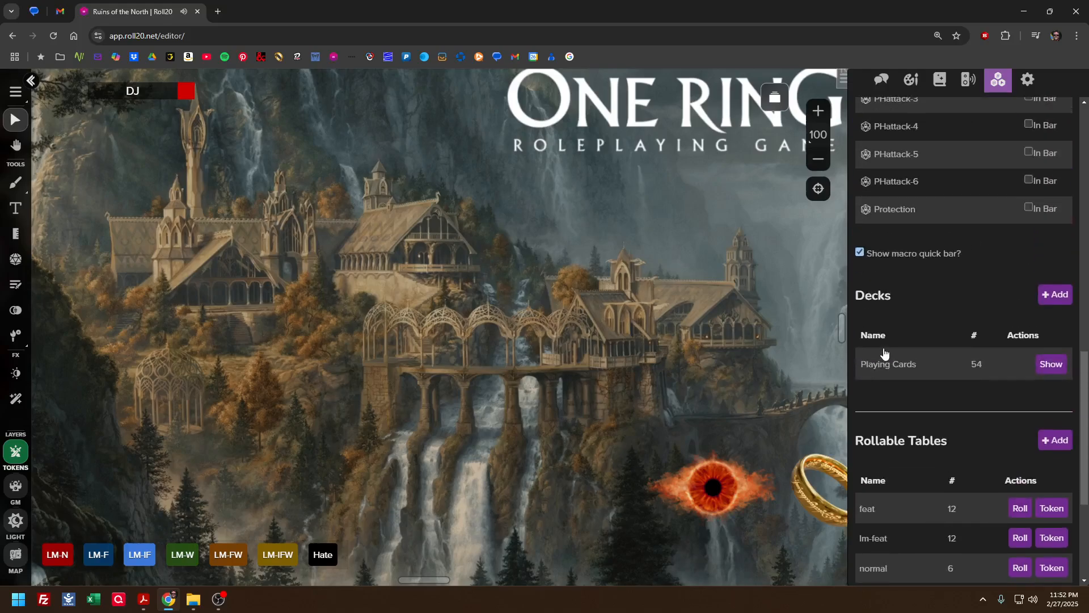
{"action": "scroll", "coordinate": [892, 273], "scroll_direction": "up", "scroll_amount": 4}
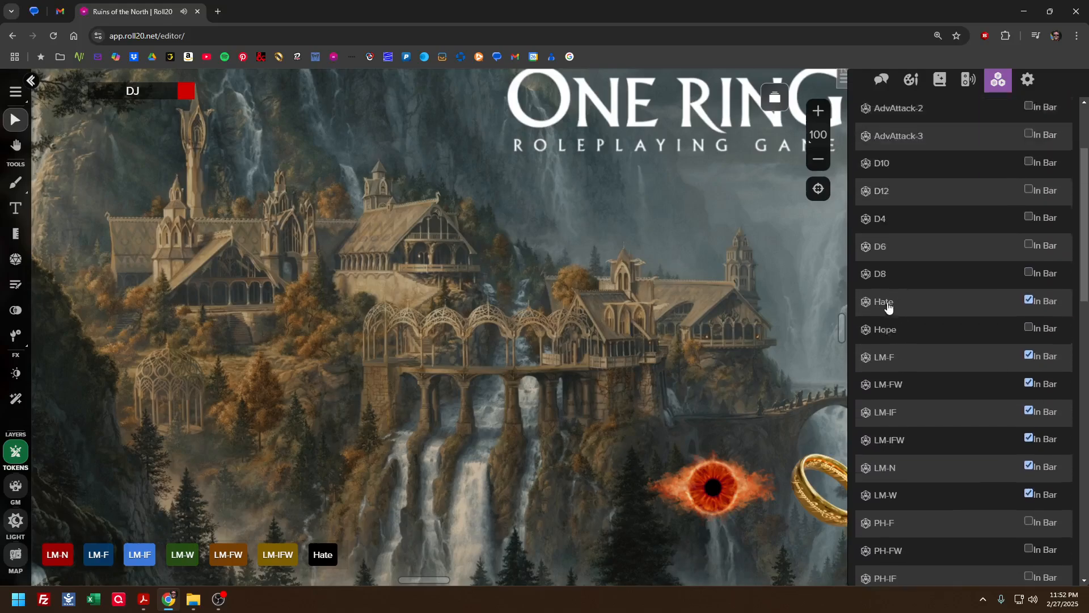
{"action": "scroll", "coordinate": [889, 307], "scroll_direction": "down", "scroll_amount": 2}
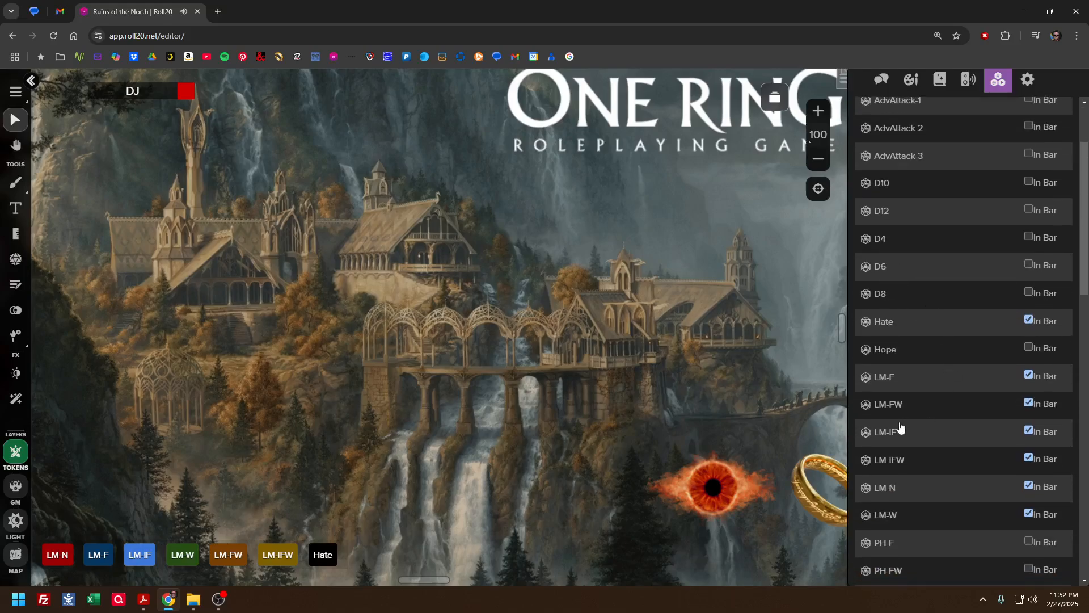
{"action": "scroll", "coordinate": [893, 421], "scroll_direction": "down", "scroll_amount": 1}
{"action": "scroll", "coordinate": [893, 420], "scroll_direction": "down", "scroll_amount": 3}
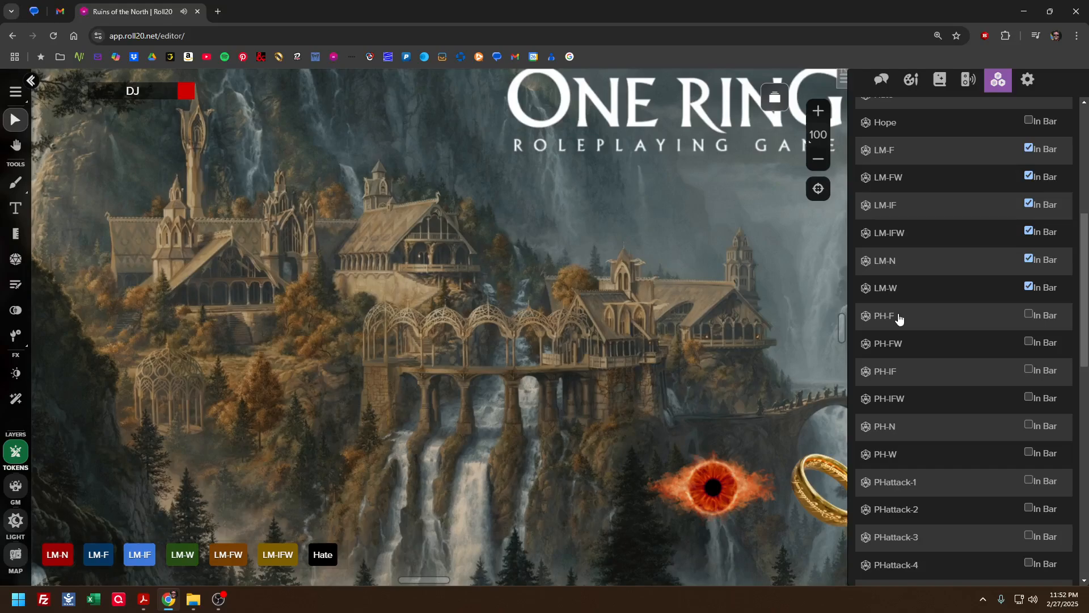
{"action": "left_click", "coordinate": [888, 427]}
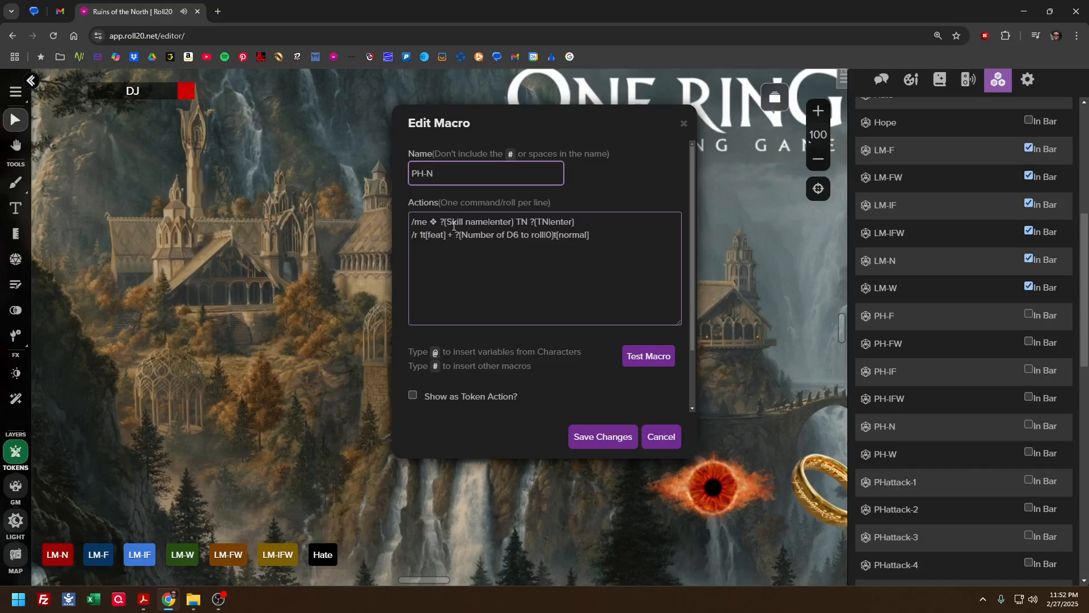
{"action": "left_click", "coordinate": [881, 79]}
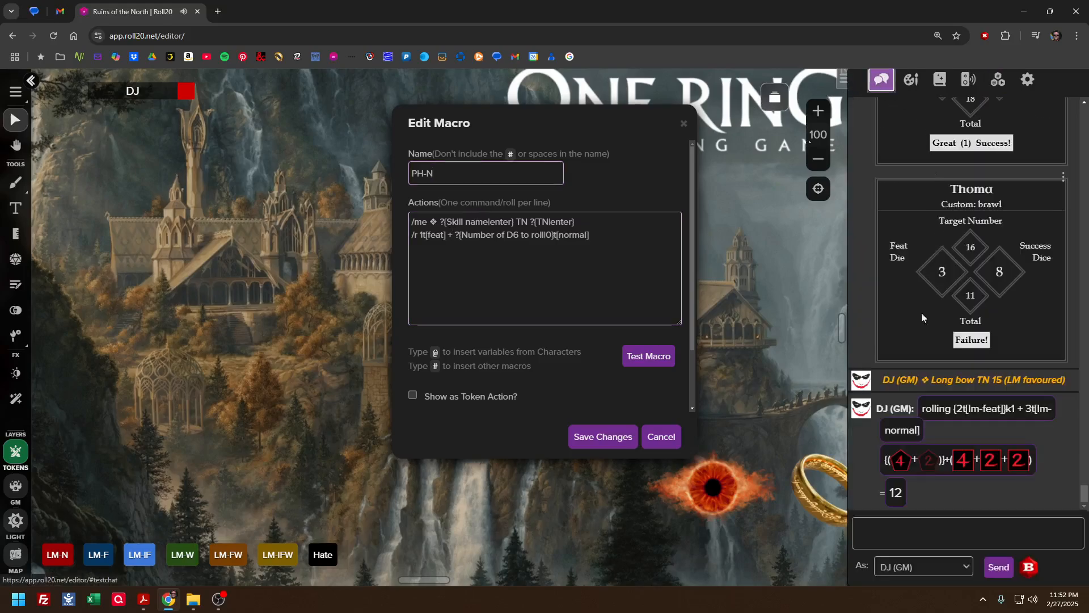
{"action": "left_click_drag", "start_coordinate": [884, 381], "coordinate": [932, 380]}
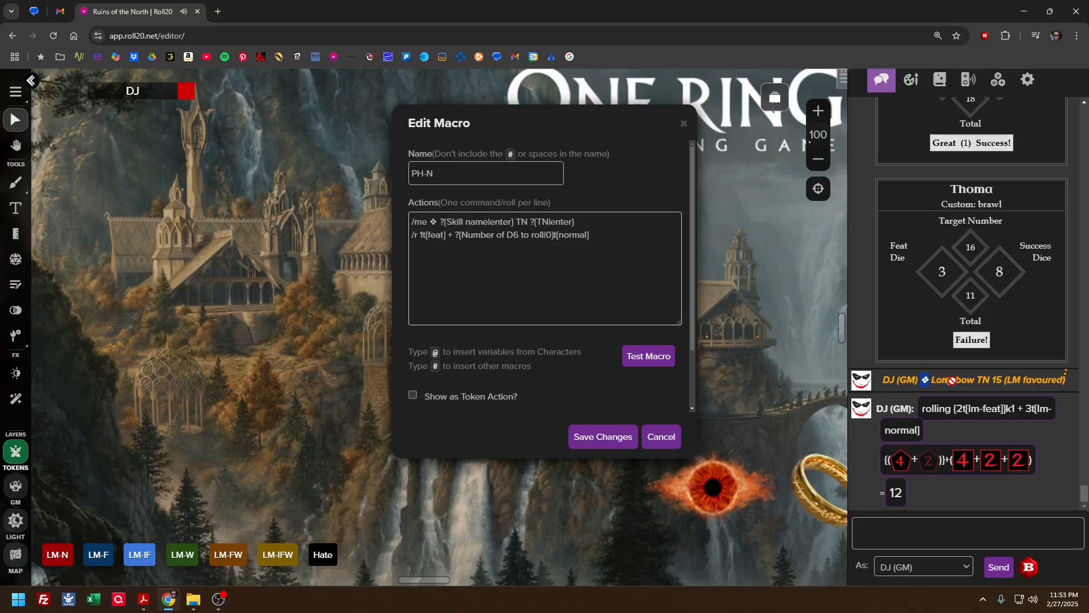
{"action": "left_click", "coordinate": [944, 378]}
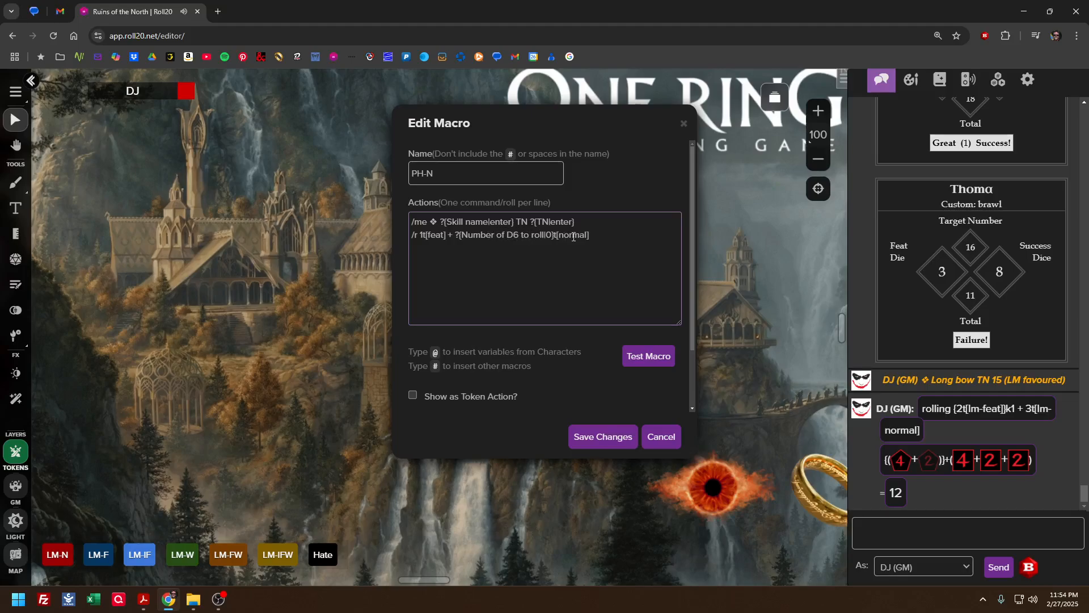
Check the PH-N macro's roll action against the rollable tables, review its player visibility, and close it without saving
{"action": "left_click", "coordinate": [431, 235]}
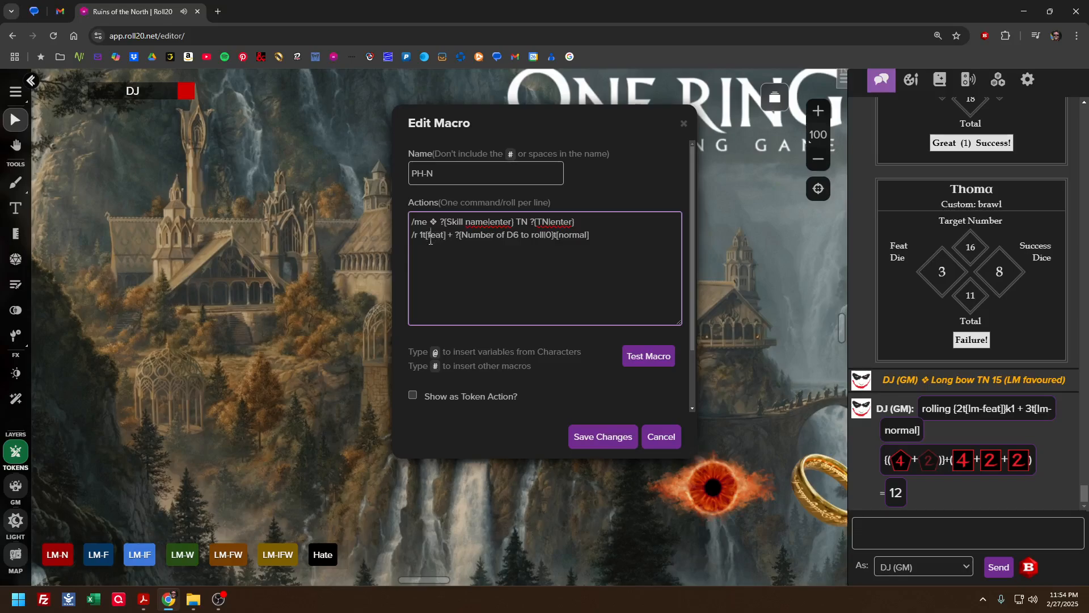
{"action": "left_click", "coordinate": [998, 79]}
{"action": "scroll", "coordinate": [930, 332], "scroll_direction": "down", "scroll_amount": 10}
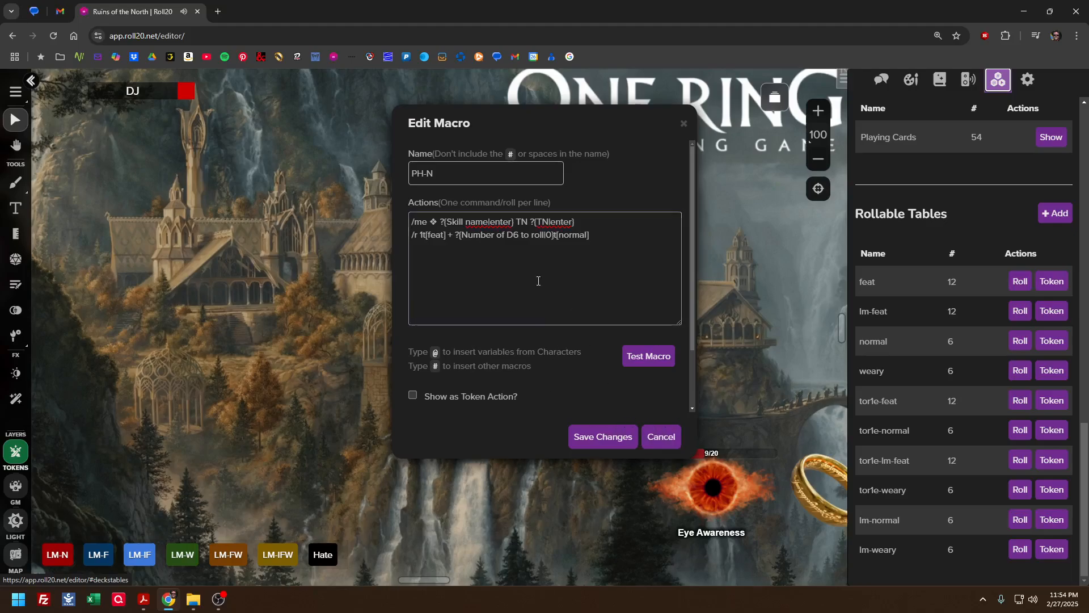
{"action": "scroll", "coordinate": [558, 390], "scroll_direction": "down", "scroll_amount": 2}
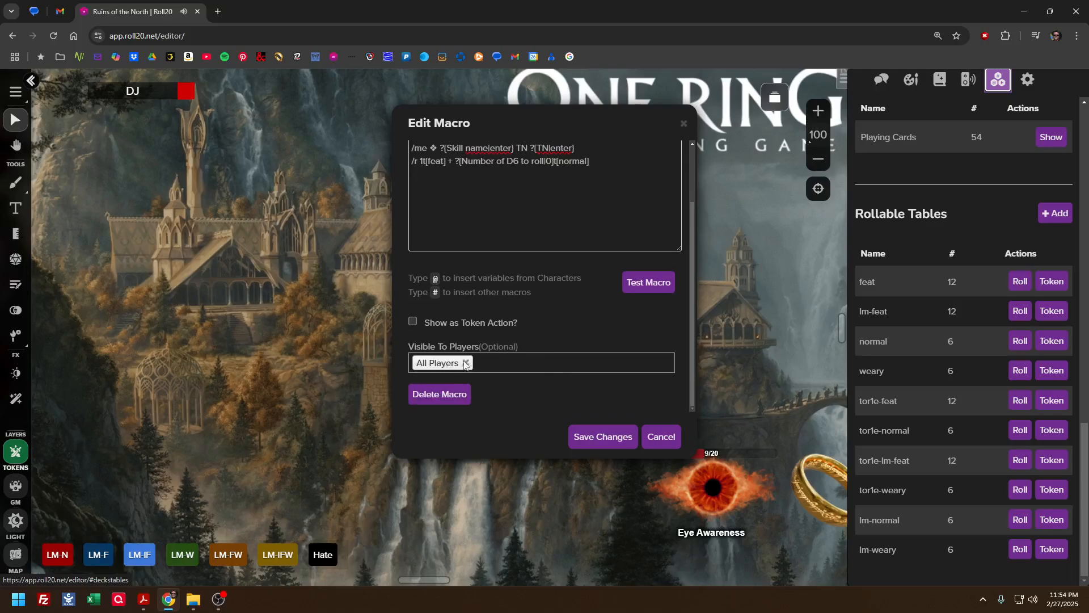
{"action": "left_click", "coordinate": [661, 437]}
Show the PH-N macro in the macro quick bar and remove it again
{"action": "scroll", "coordinate": [882, 382], "scroll_direction": "up", "scroll_amount": 10}
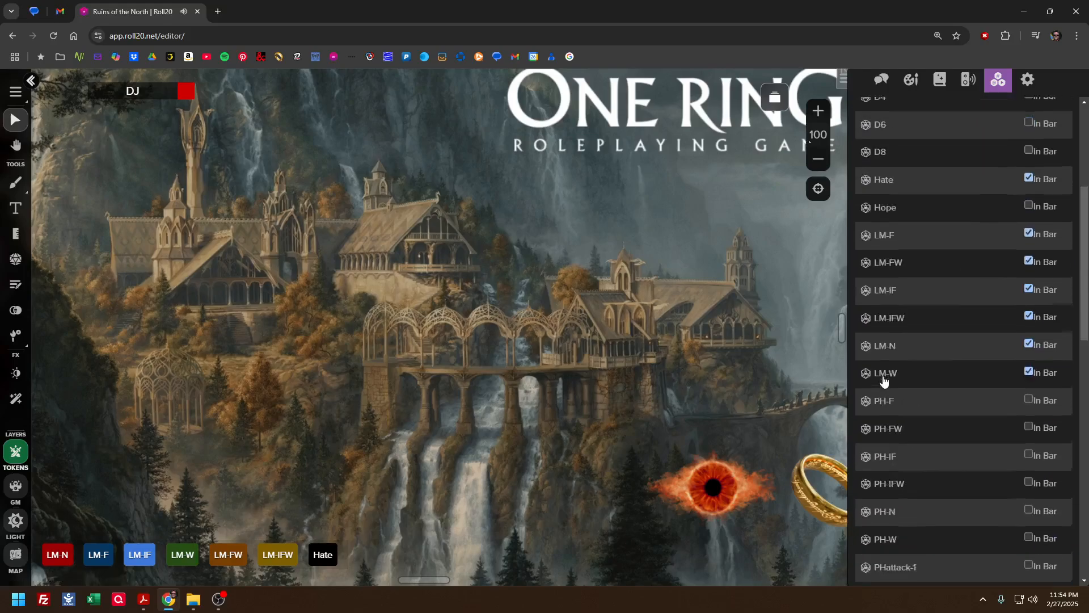
{"action": "scroll", "coordinate": [961, 382], "scroll_direction": "down", "scroll_amount": 2}
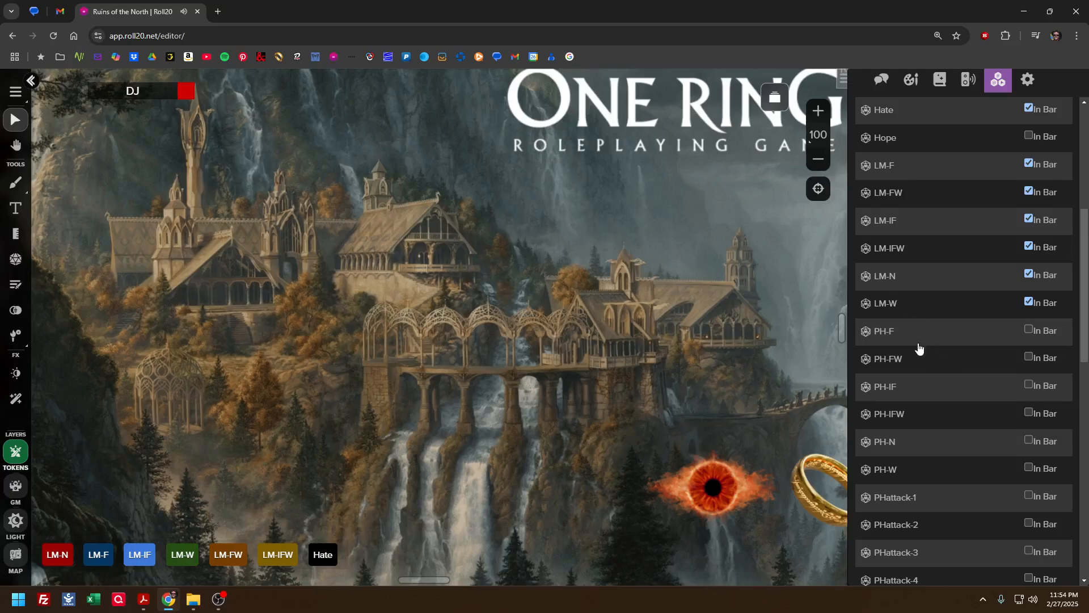
{"action": "scroll", "coordinate": [922, 354], "scroll_direction": "up", "scroll_amount": 7}
{"action": "scroll", "coordinate": [935, 377], "scroll_direction": "down", "scroll_amount": 1}
{"action": "scroll", "coordinate": [935, 378], "scroll_direction": "down", "scroll_amount": 5}
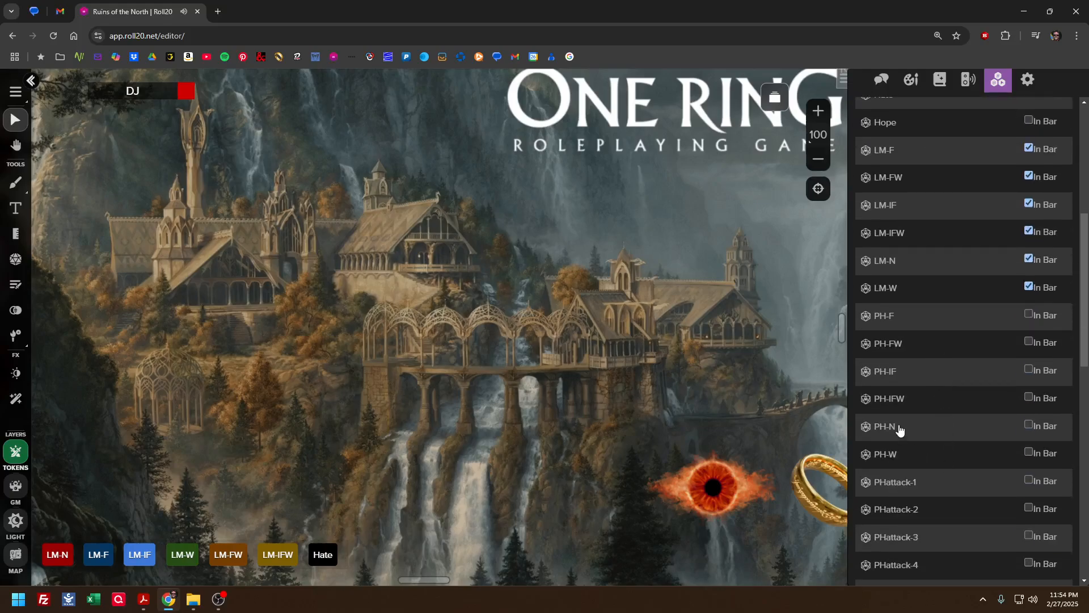
{"action": "left_click", "coordinate": [1028, 425]}
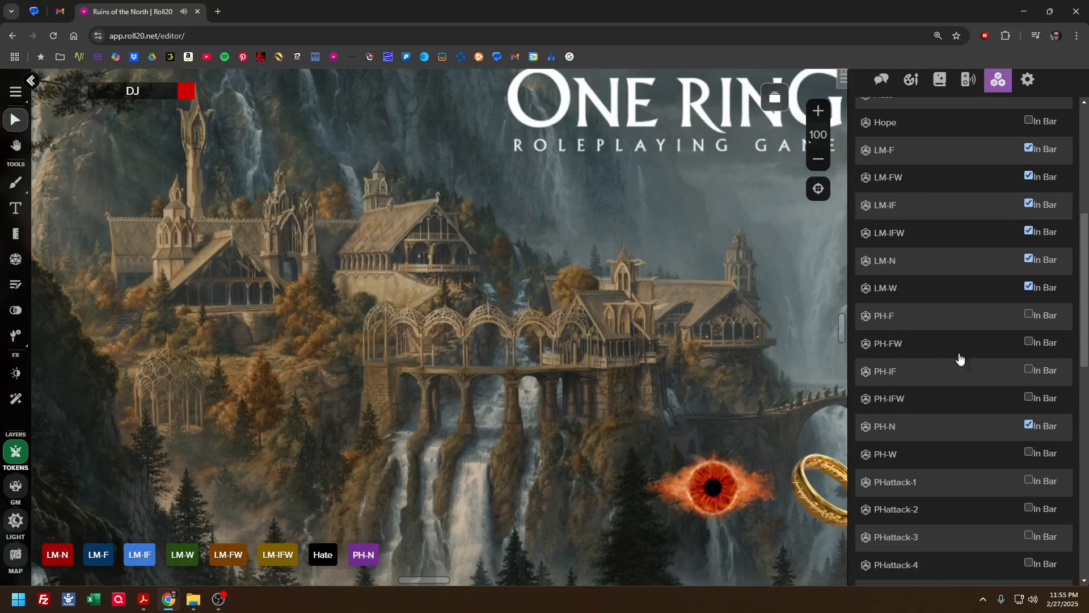
{"action": "left_click", "coordinate": [1028, 424]}
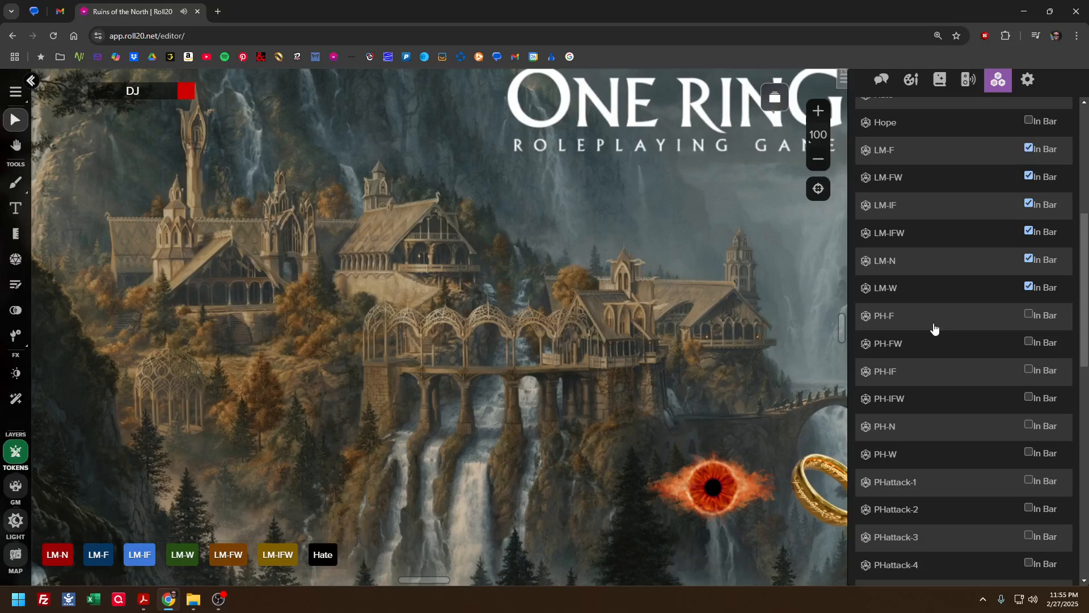
Inspect the LM-F macro's actions, the tables they reference and its player visibility, and close it without saving
{"action": "scroll", "coordinate": [934, 328], "scroll_direction": "up", "scroll_amount": 2}
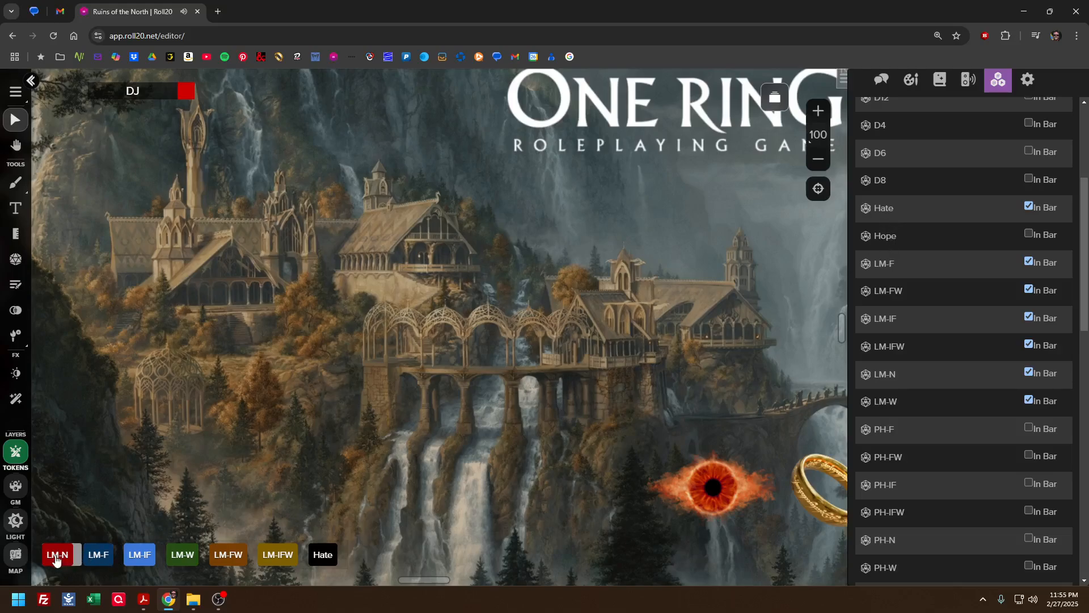
{"action": "left_click", "coordinate": [889, 269]}
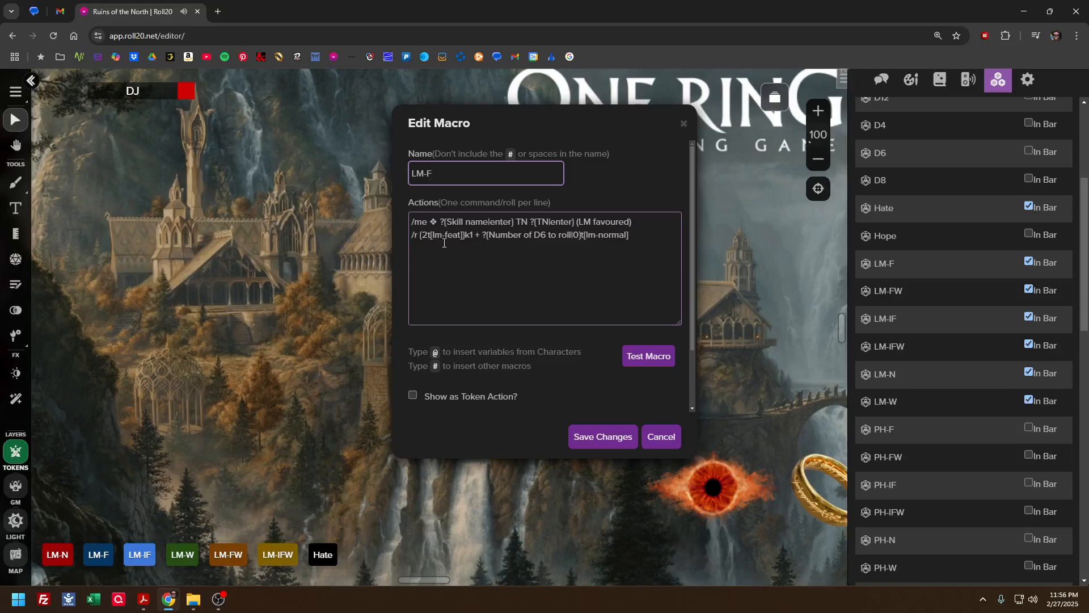
{"action": "scroll", "coordinate": [920, 286], "scroll_direction": "down", "scroll_amount": 10}
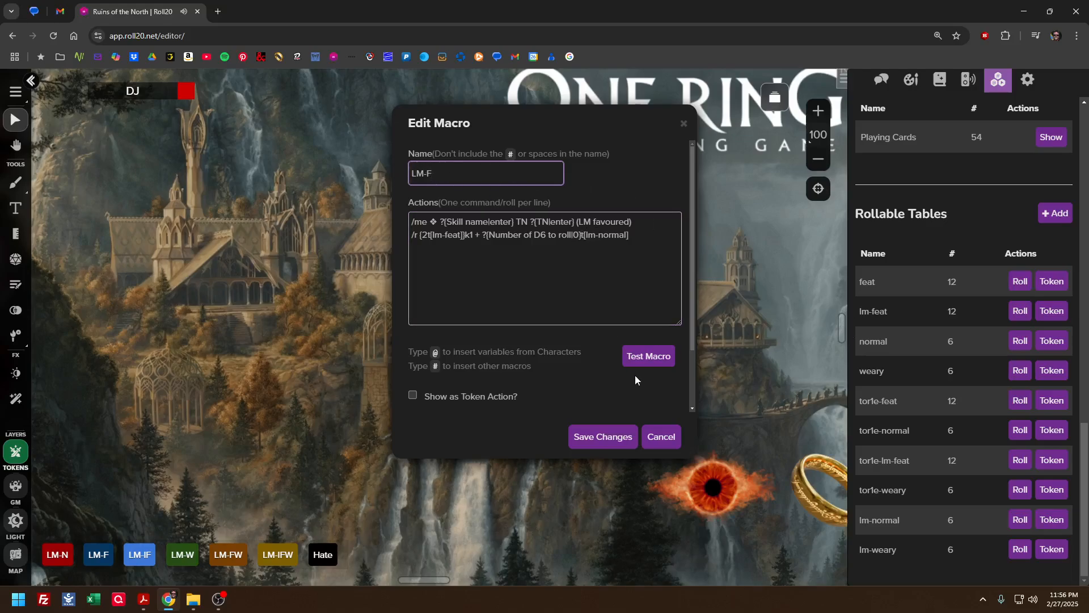
{"action": "scroll", "coordinate": [417, 390], "scroll_direction": "down", "scroll_amount": 2}
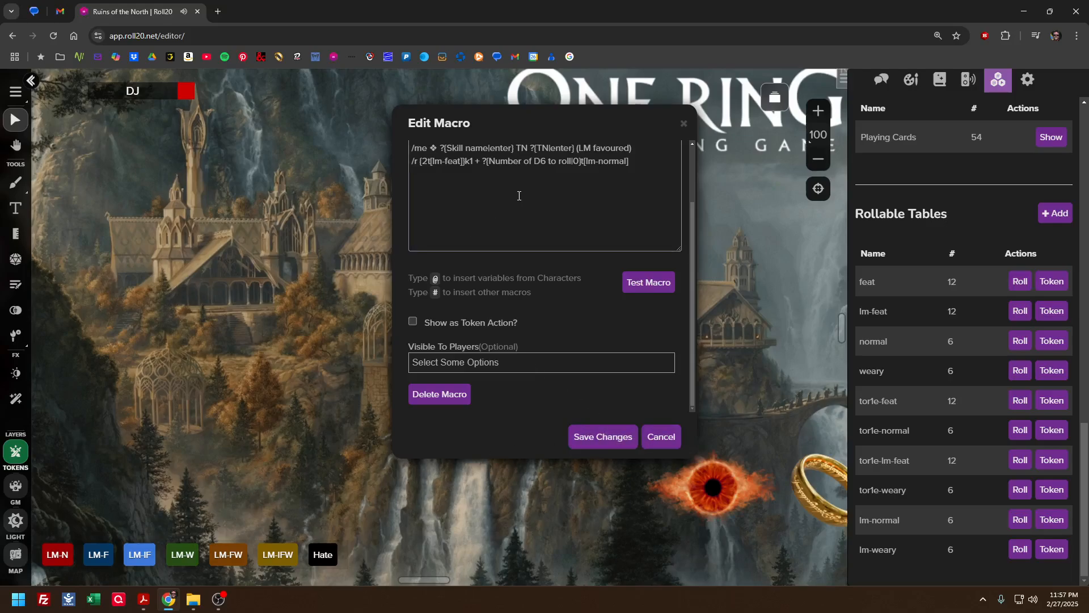
{"action": "left_click", "coordinate": [661, 438]}
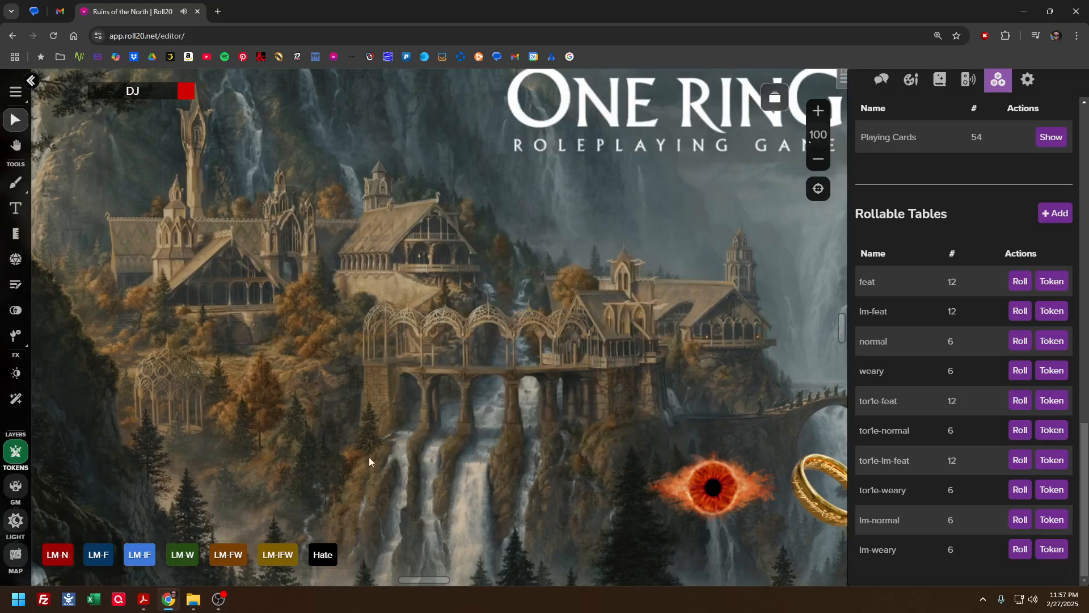
Run the LM-F macro and open its definition side by side with the skill name prompt
{"action": "left_click", "coordinate": [103, 553]}
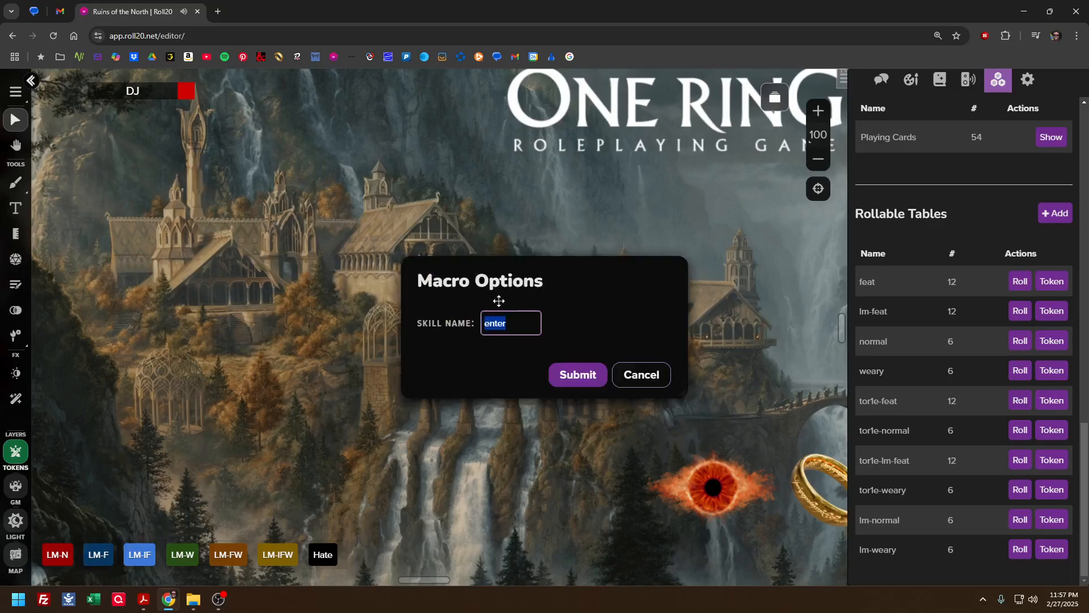
{"action": "scroll", "coordinate": [981, 216], "scroll_direction": "up", "scroll_amount": 15}
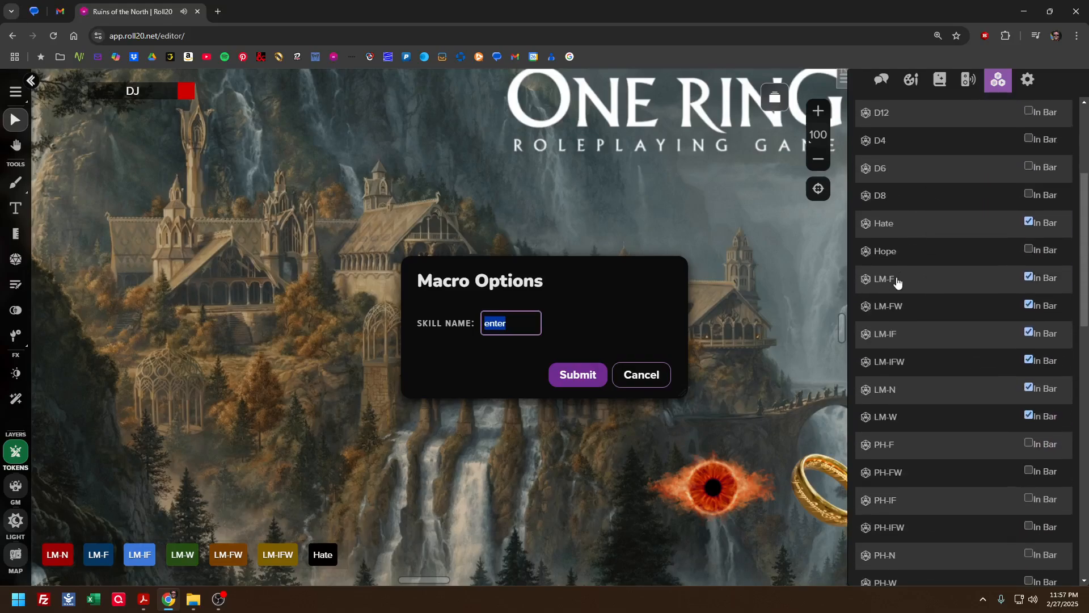
{"action": "left_click", "coordinate": [883, 283]}
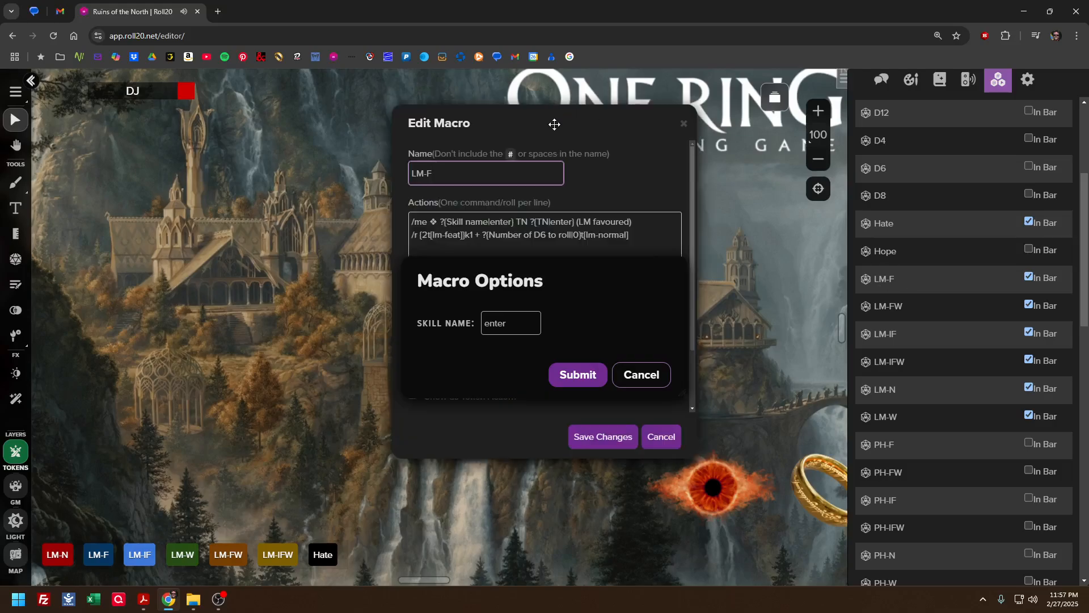
{"action": "left_click_drag", "start_coordinate": [556, 121], "coordinate": [220, 178]}
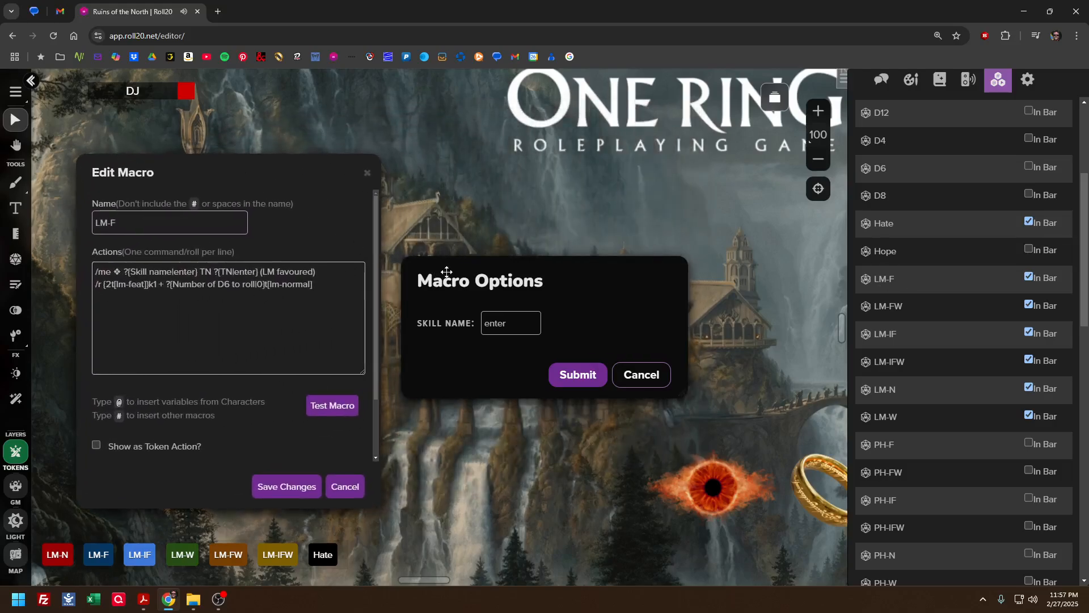
{"action": "left_click_drag", "start_coordinate": [465, 275], "coordinate": [490, 275]}
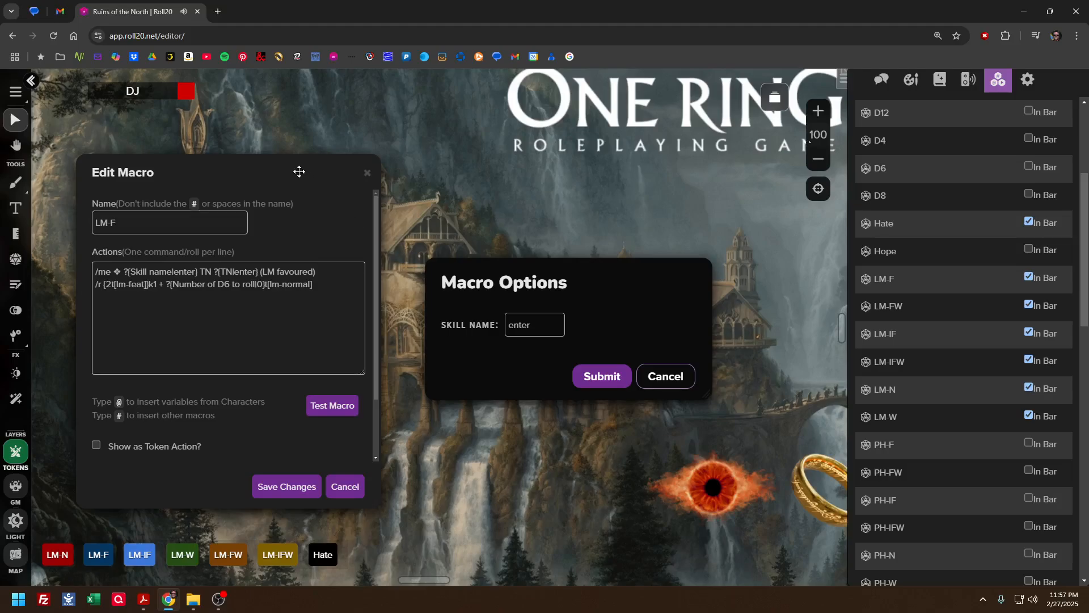
{"action": "left_click_drag", "start_coordinate": [303, 172], "coordinate": [332, 172]}
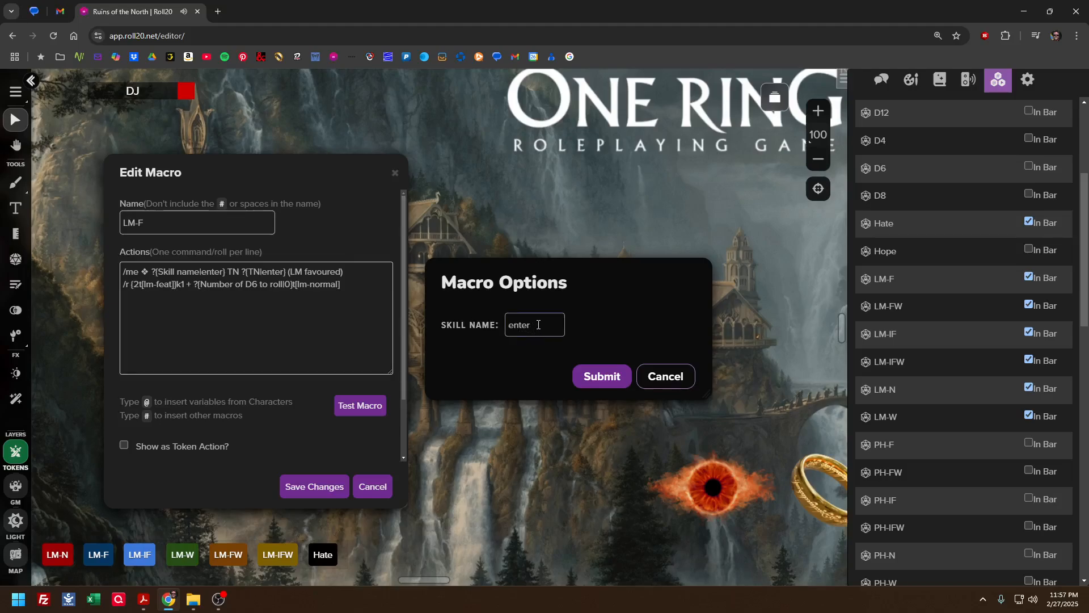
Submit Awe as the skill name and 14 as the TN for the LM-F roll
{"action": "left_click_drag", "start_coordinate": [539, 325], "coordinate": [473, 331]}
{"action": "type", "text": "Awe"}
{"action": "left_click", "coordinate": [624, 375]}
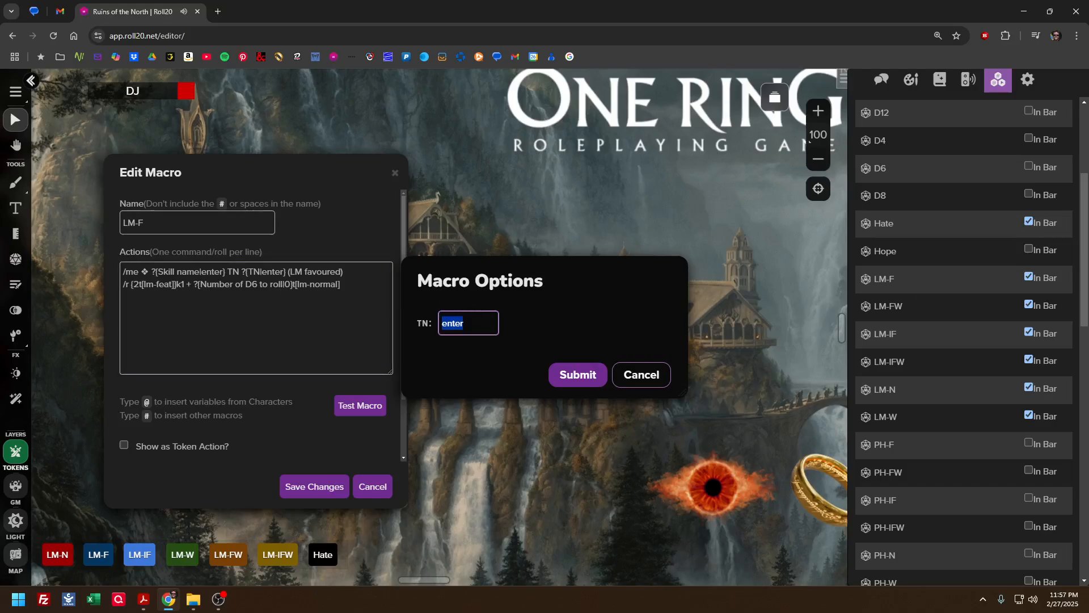
{"action": "type", "text": "14"}
{"action": "left_click", "coordinate": [550, 374]}
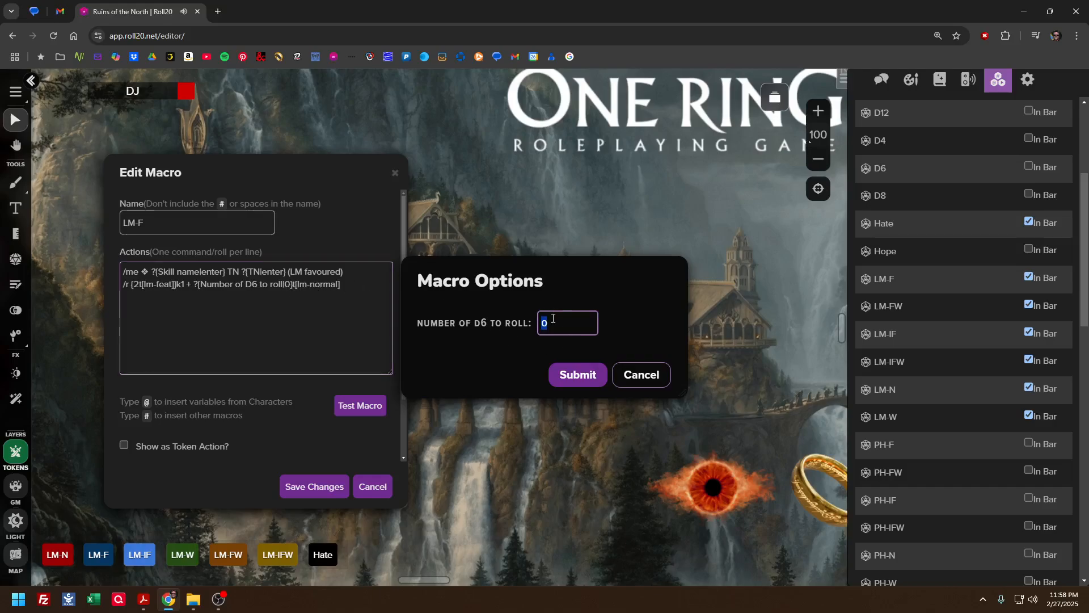
Set the number of D6 to roll to 3, close the LM-F macro definition without saving, and submit the roll
{"action": "left_click", "coordinate": [593, 322]}
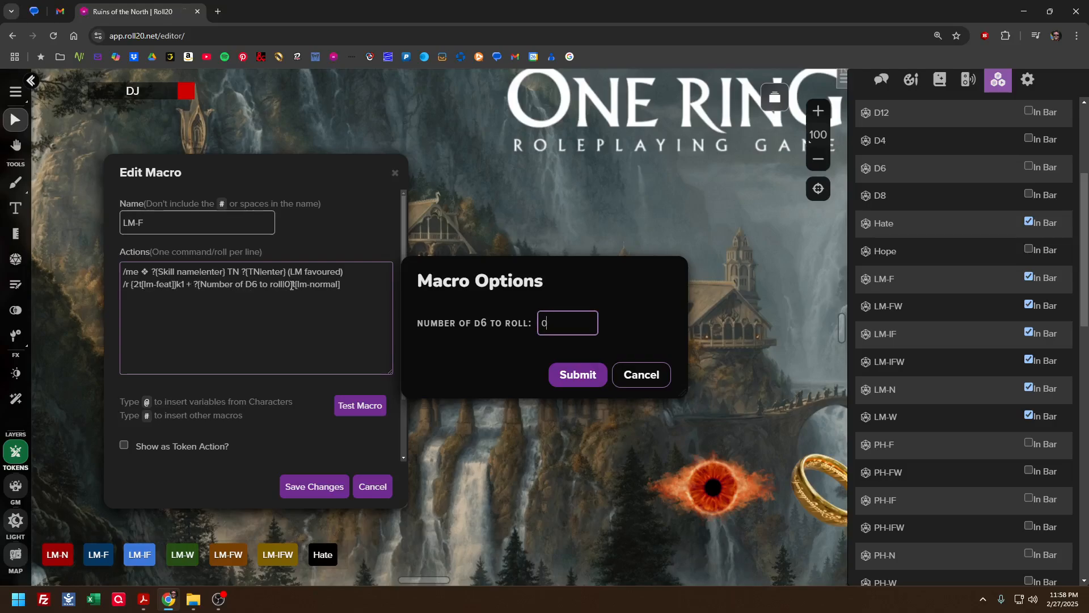
{"action": "scroll", "coordinate": [914, 407], "scroll_direction": "down", "scroll_amount": 5}
{"action": "scroll", "coordinate": [915, 407], "scroll_direction": "down", "scroll_amount": 8}
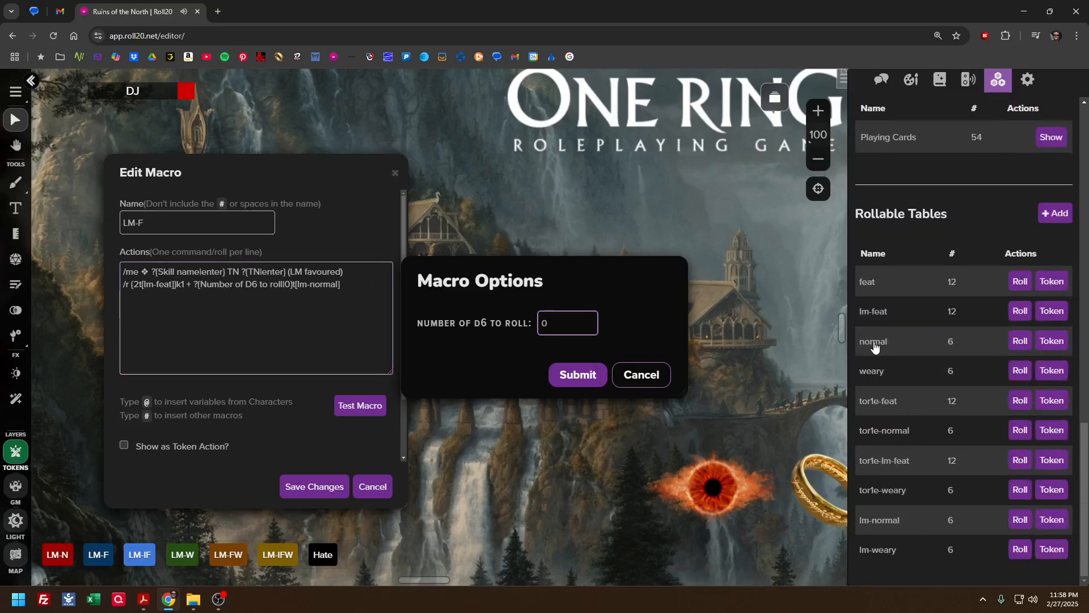
{"action": "double_click", "coordinate": [573, 328]}
{"action": "type", "text": "3"}
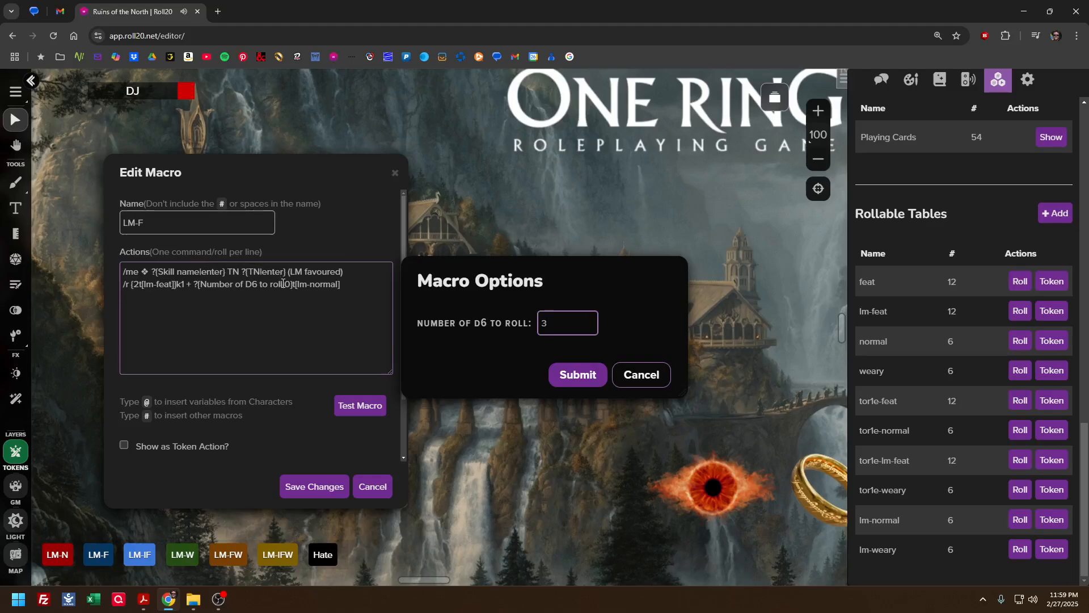
{"action": "left_click", "coordinate": [373, 486]}
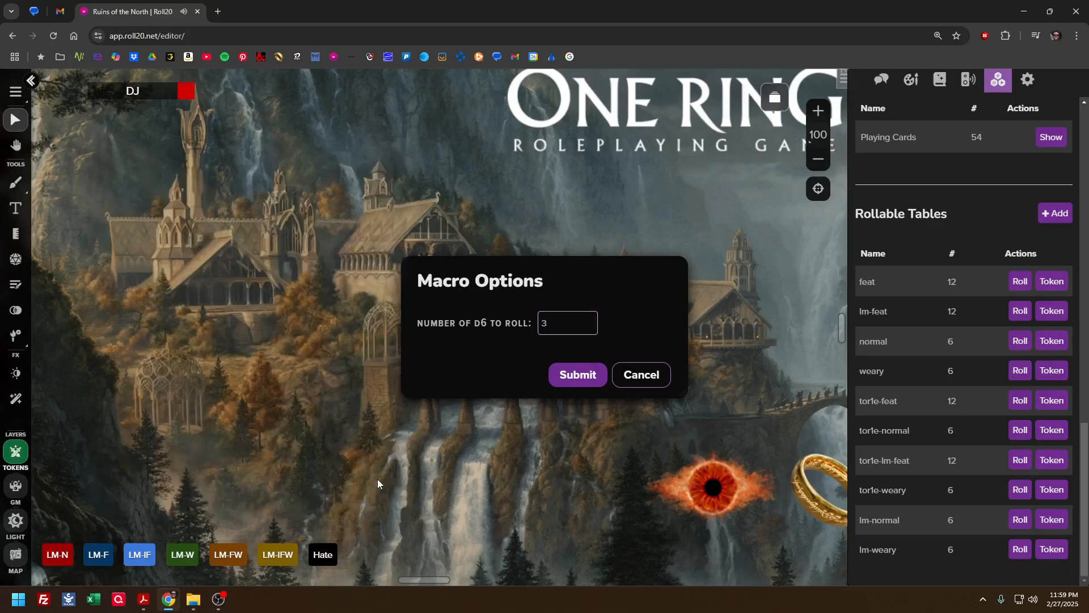
{"action": "left_click", "coordinate": [589, 382]}
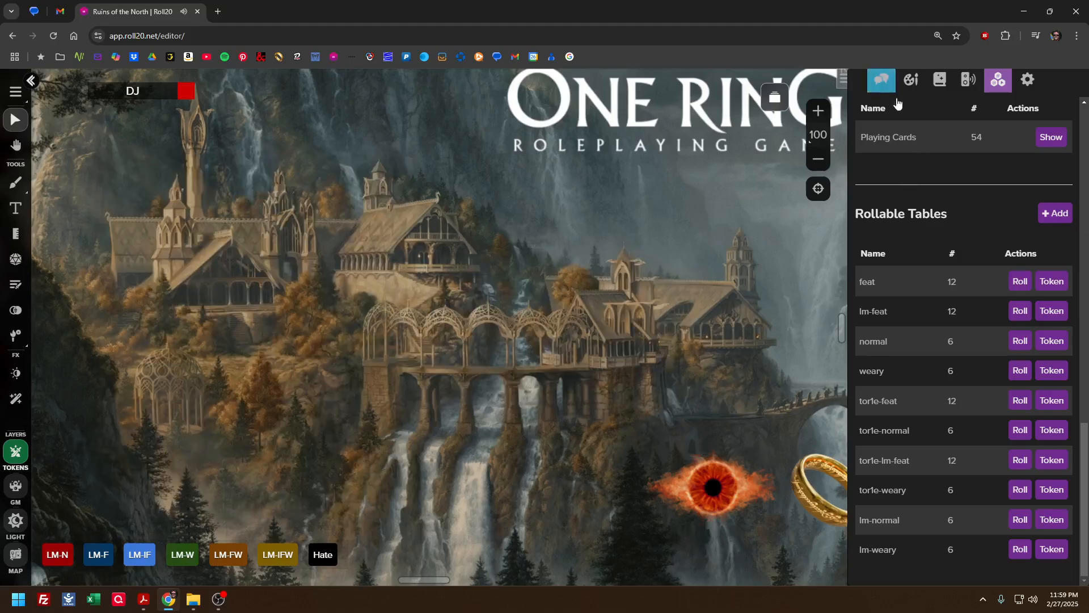
Review the favoured Awe TN 14 roll in the chat log
{"action": "left_click", "coordinate": [882, 84]}
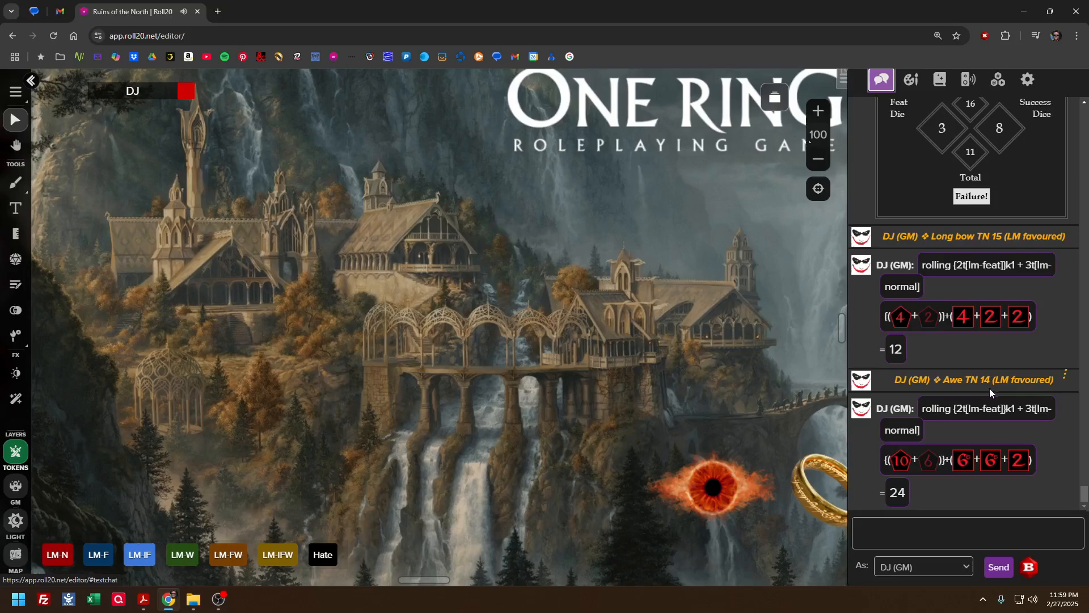
{"action": "left_click_drag", "start_coordinate": [943, 379], "coordinate": [1015, 373]}
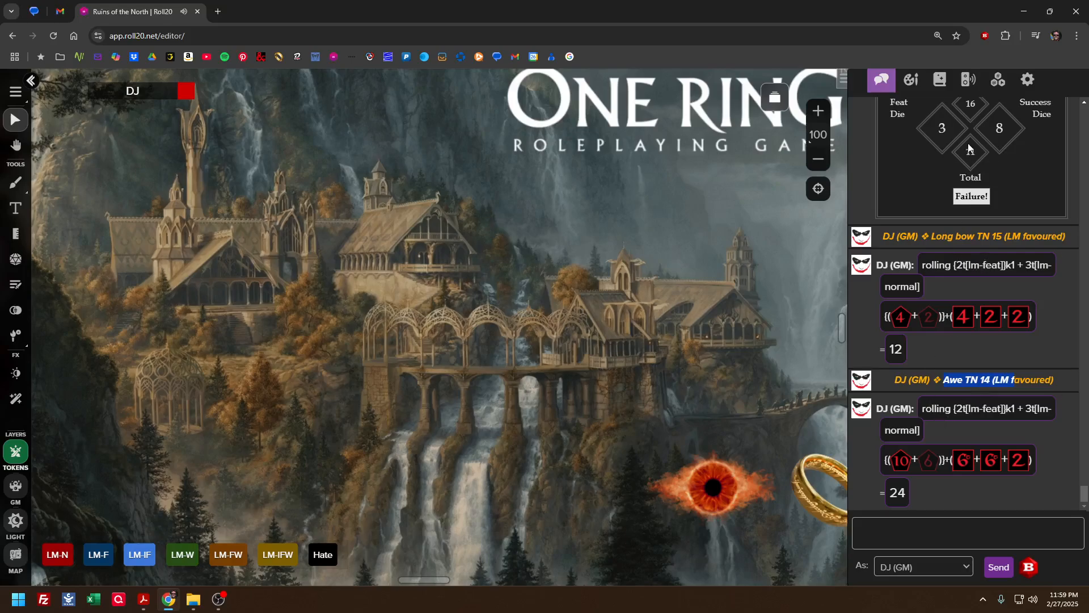
Inspect the LM-IF macro's actions, especially the keep-lowest part of its feat dice roll, and close it without saving
{"action": "left_click", "coordinate": [998, 79]}
{"action": "scroll", "coordinate": [950, 268], "scroll_direction": "up", "scroll_amount": 10}
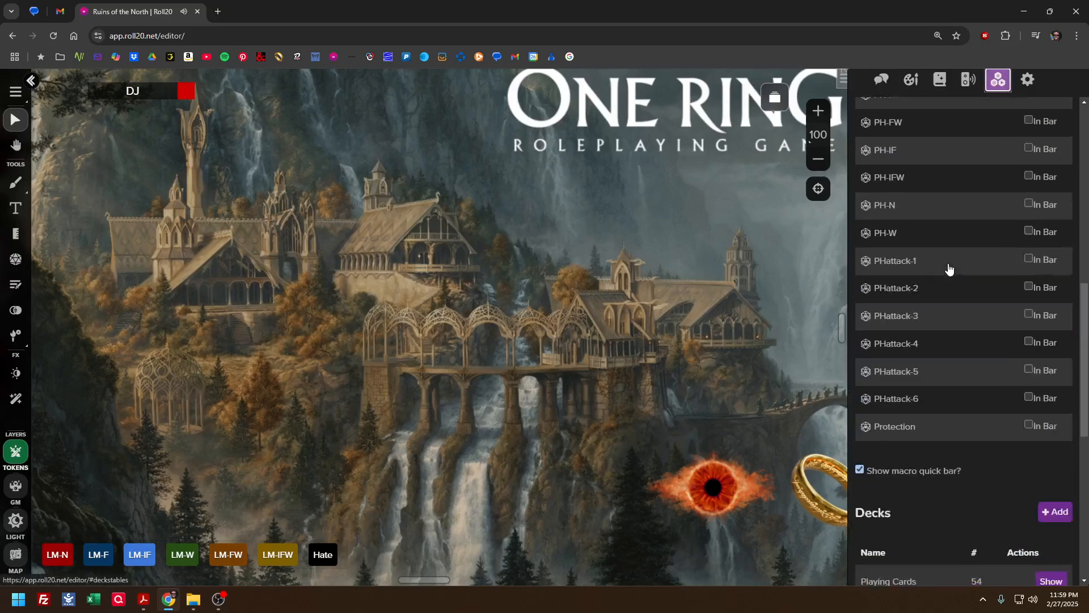
{"action": "scroll", "coordinate": [949, 268], "scroll_direction": "up", "scroll_amount": 3}
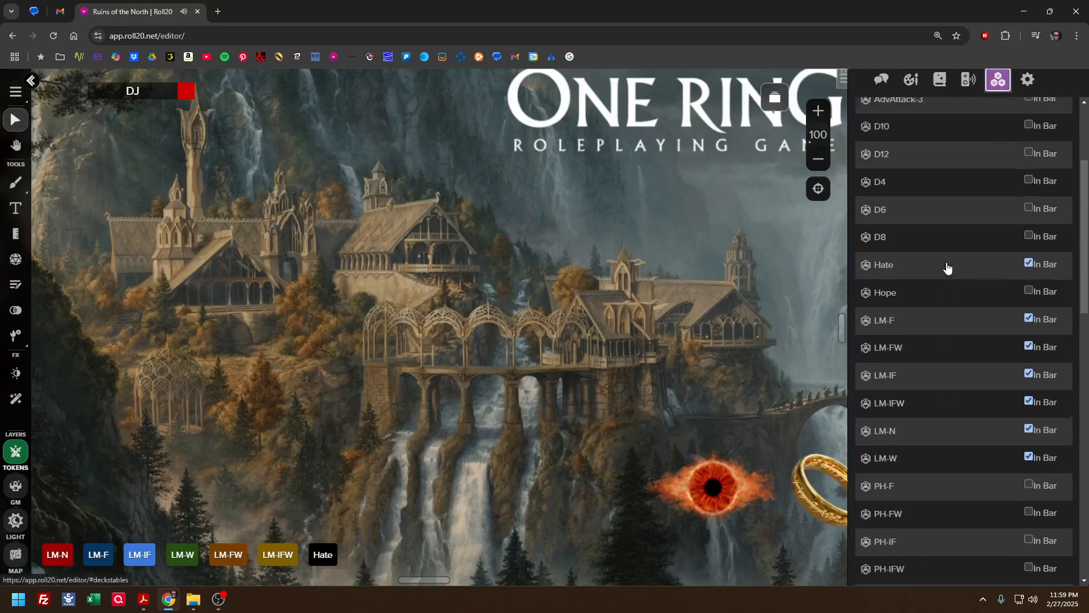
{"action": "scroll", "coordinate": [926, 329], "scroll_direction": "down", "scroll_amount": 1}
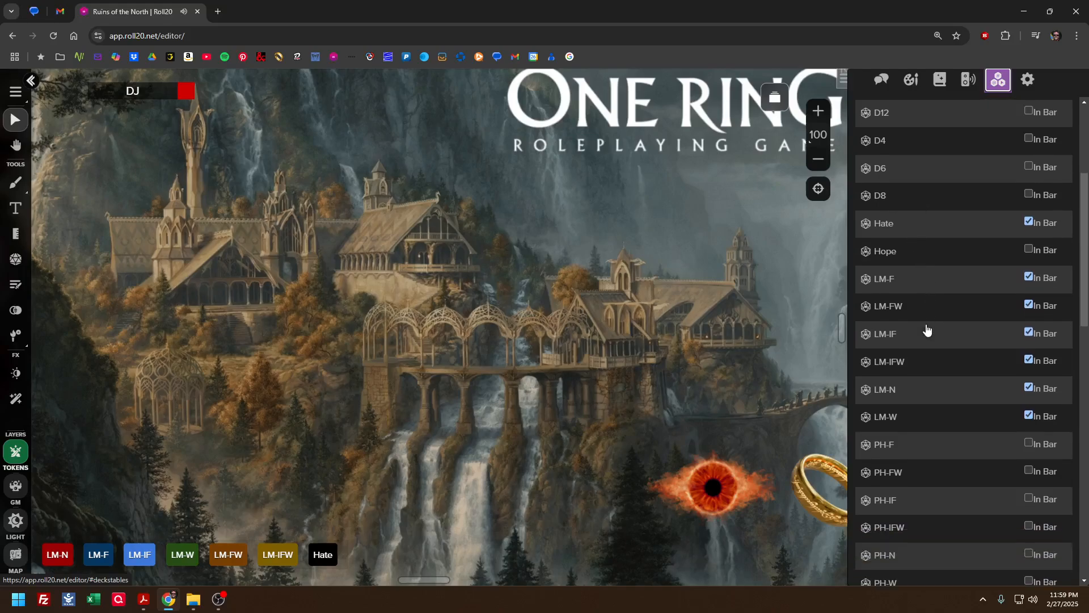
{"action": "left_click", "coordinate": [888, 340]}
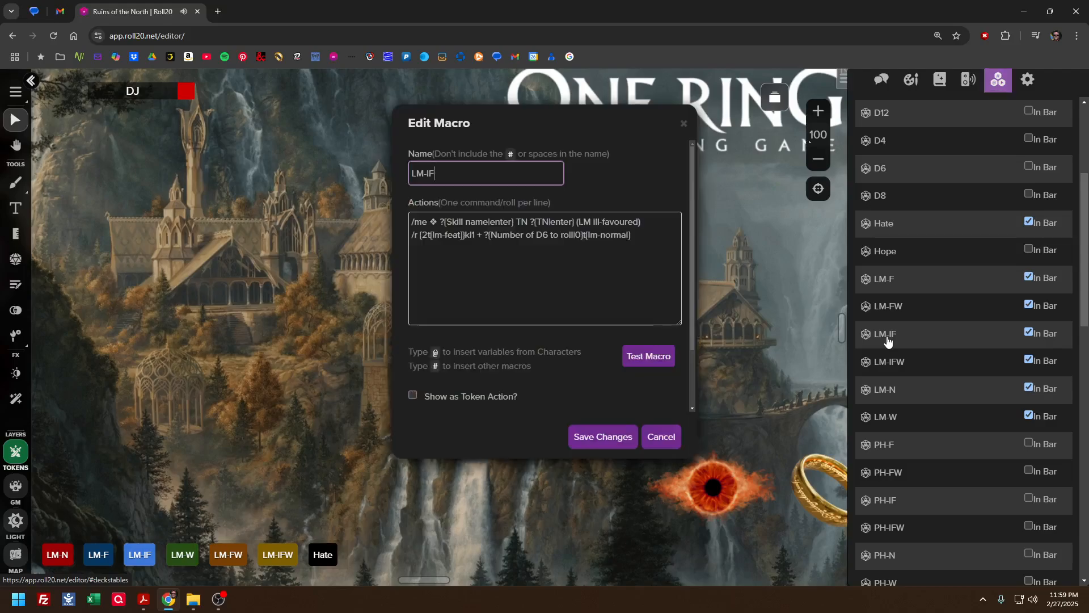
{"action": "left_click", "coordinate": [475, 235]}
{"action": "type", "text": "+"}
{"action": "left_click", "coordinate": [652, 437]}
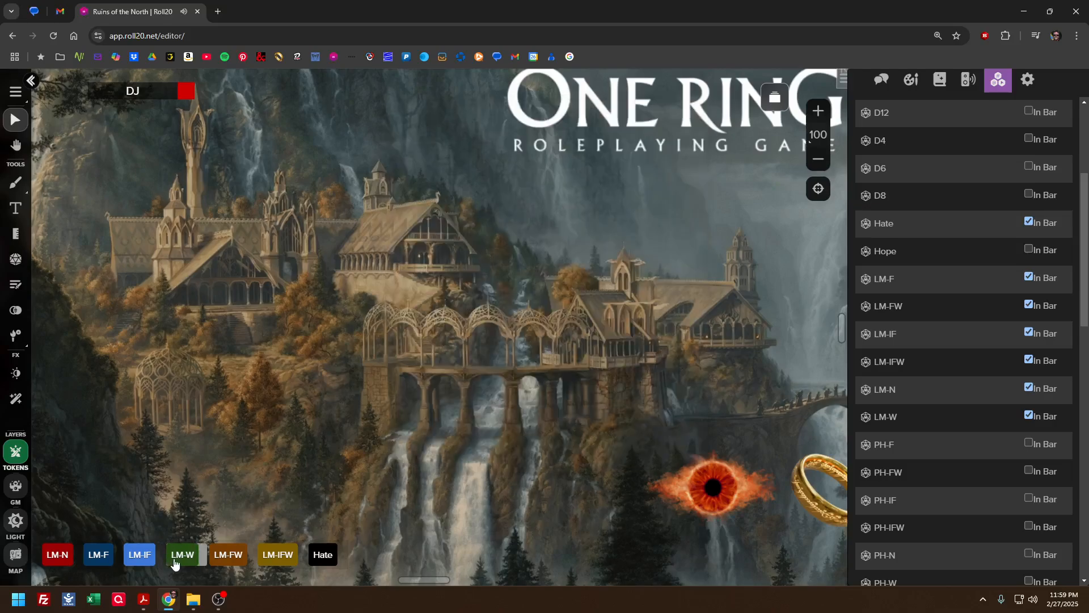
Run the LM-IF macro with skill name Awe, TN 14 and 3 D6, and view the ill-favoured roll in the chat
{"action": "left_click", "coordinate": [146, 560]}
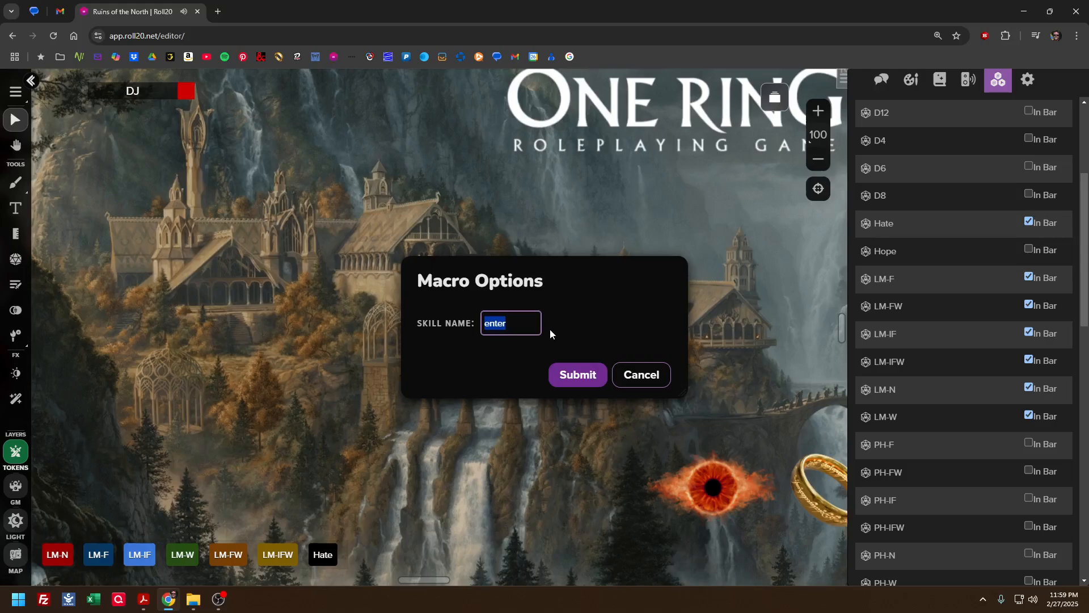
{"action": "type", "text": "Awe"}
{"action": "key", "text": "Return"}
{"action": "type", "text": "14"}
{"action": "key", "text": "Return"}
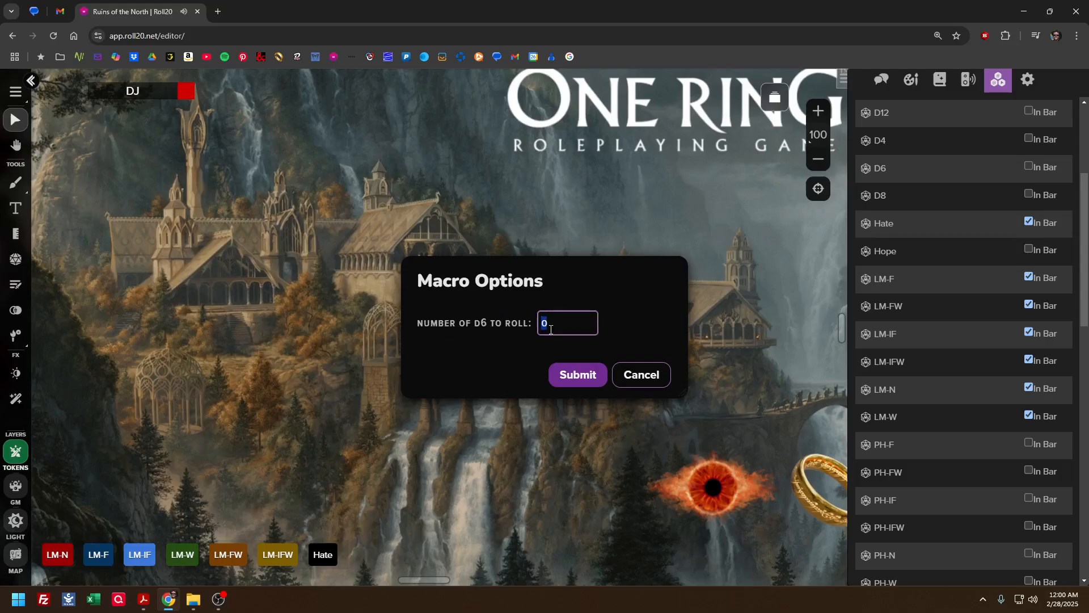
{"action": "type", "text": "1"}
{"action": "key", "text": "Return"}
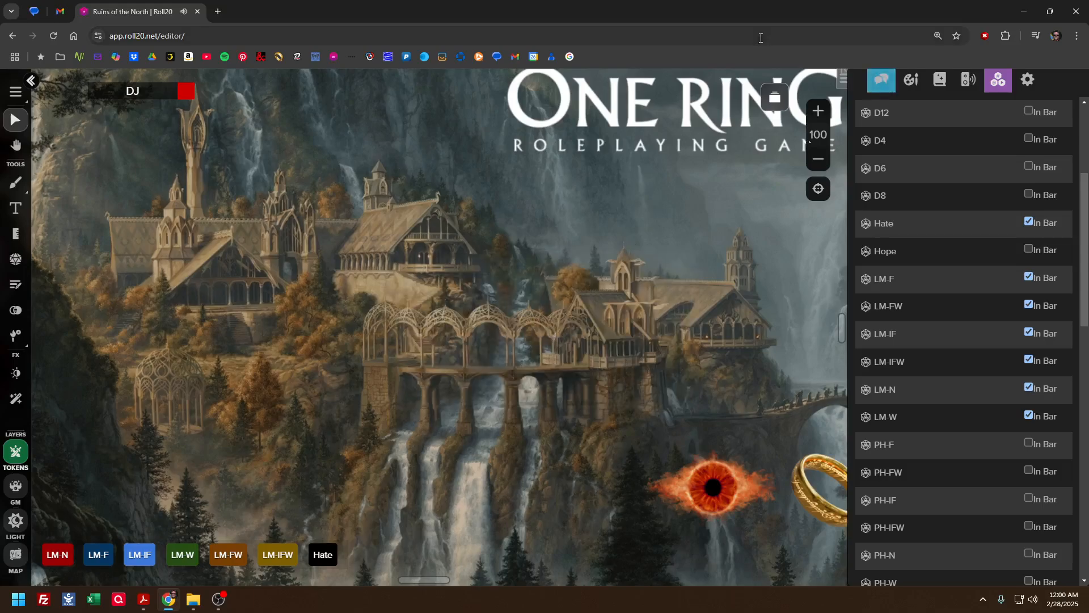
{"action": "left_click", "coordinate": [883, 79]}
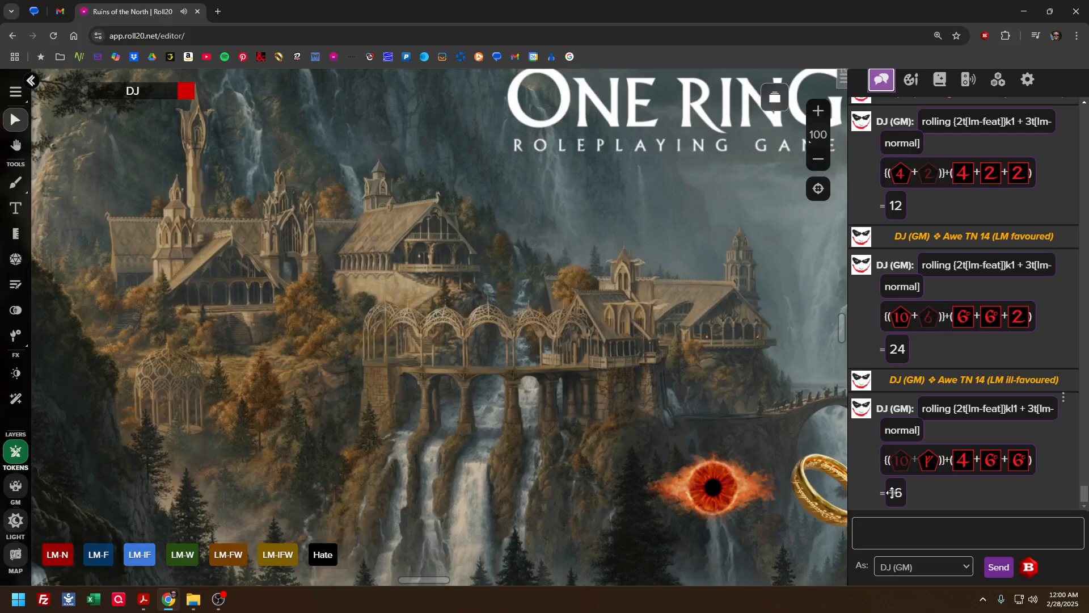
{"action": "double_click", "coordinate": [980, 379]}
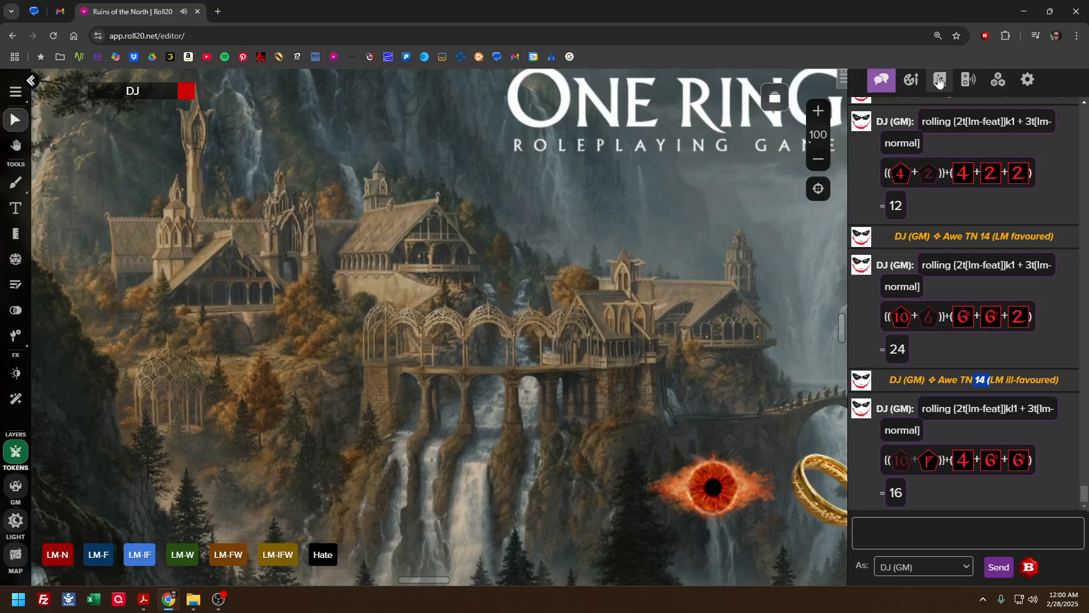
Examine the list of macros and the rollable tables they draw on
{"action": "left_click", "coordinate": [997, 81]}
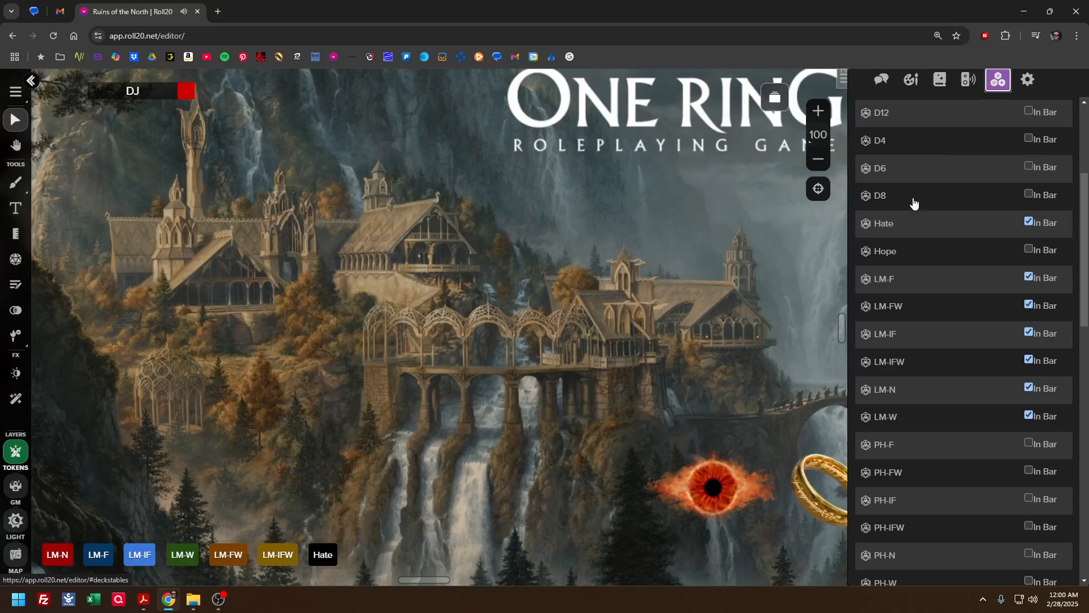
{"action": "scroll", "coordinate": [924, 329], "scroll_direction": "down", "scroll_amount": 6}
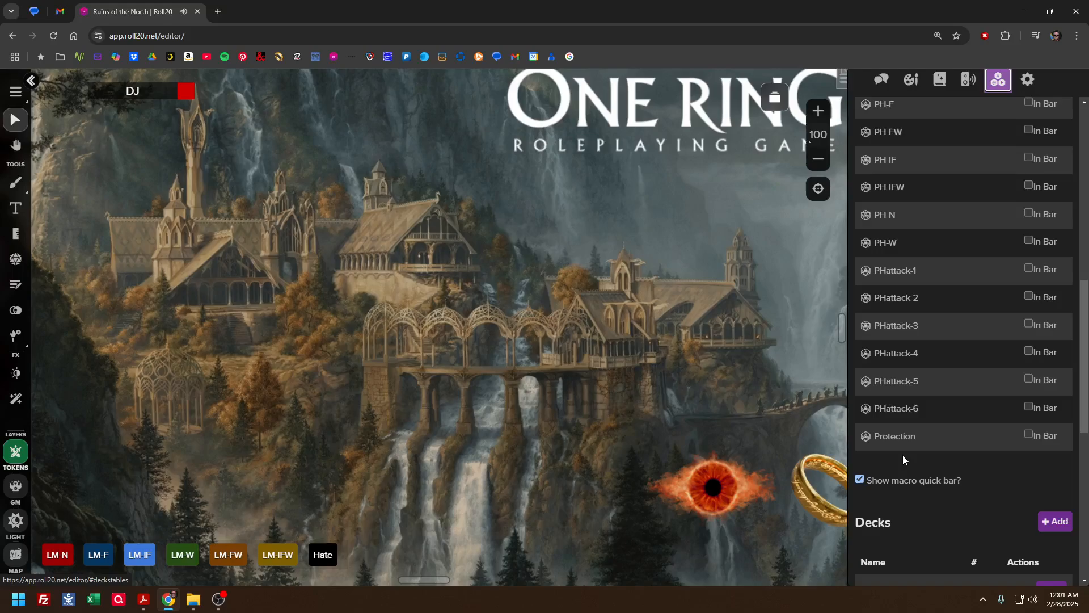
{"action": "scroll", "coordinate": [903, 458], "scroll_direction": "up", "scroll_amount": 2}
{"action": "scroll", "coordinate": [903, 457], "scroll_direction": "down", "scroll_amount": 10}
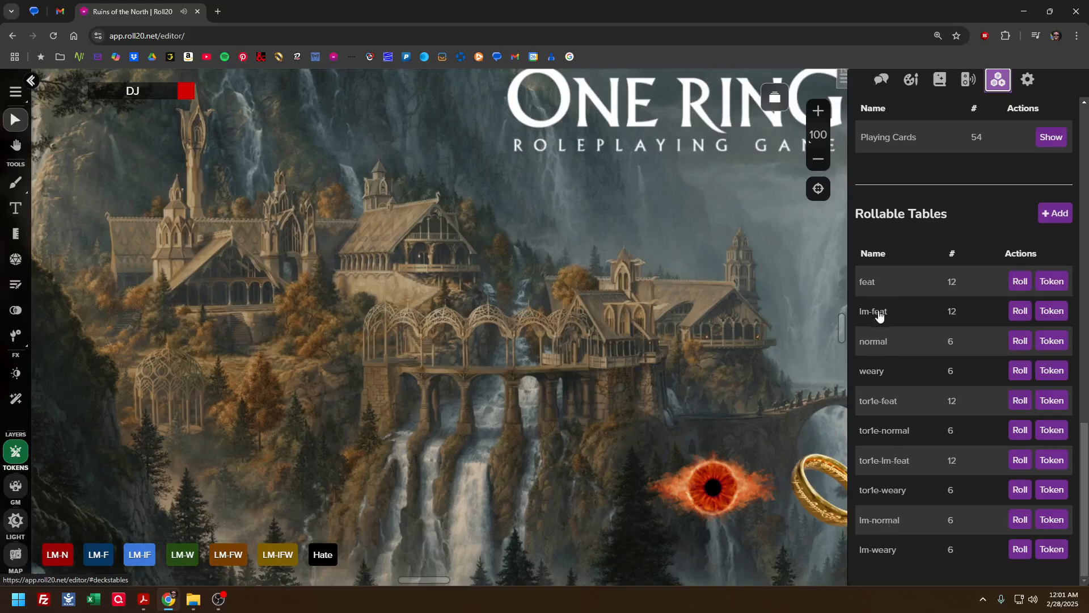
{"action": "scroll", "coordinate": [874, 431], "scroll_direction": "up", "scroll_amount": 1}
{"action": "scroll", "coordinate": [868, 369], "scroll_direction": "up", "scroll_amount": 12}
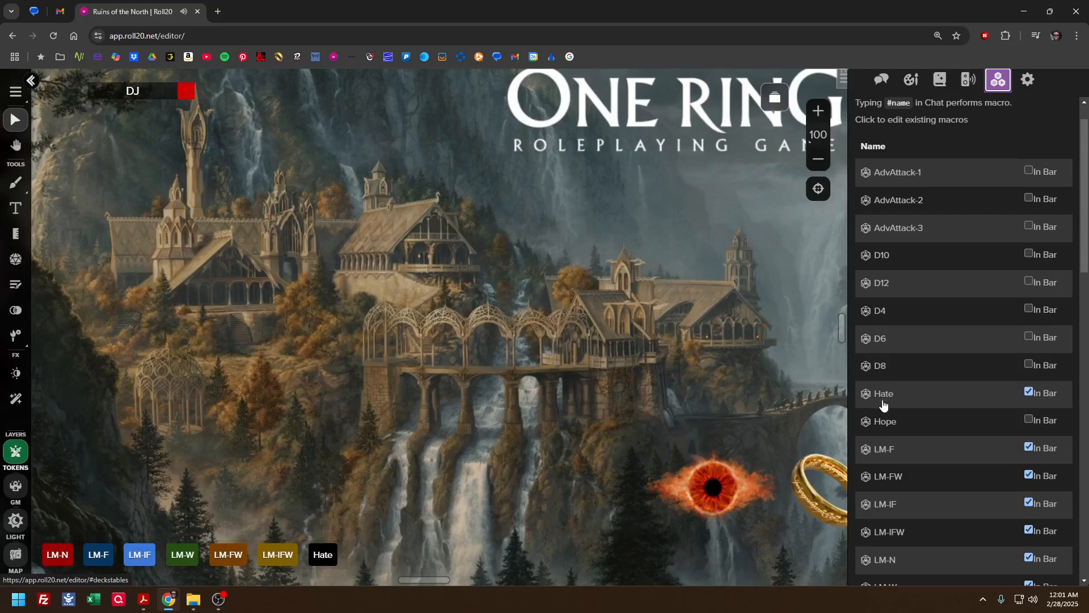
{"action": "scroll", "coordinate": [885, 397], "scroll_direction": "down", "scroll_amount": 12}
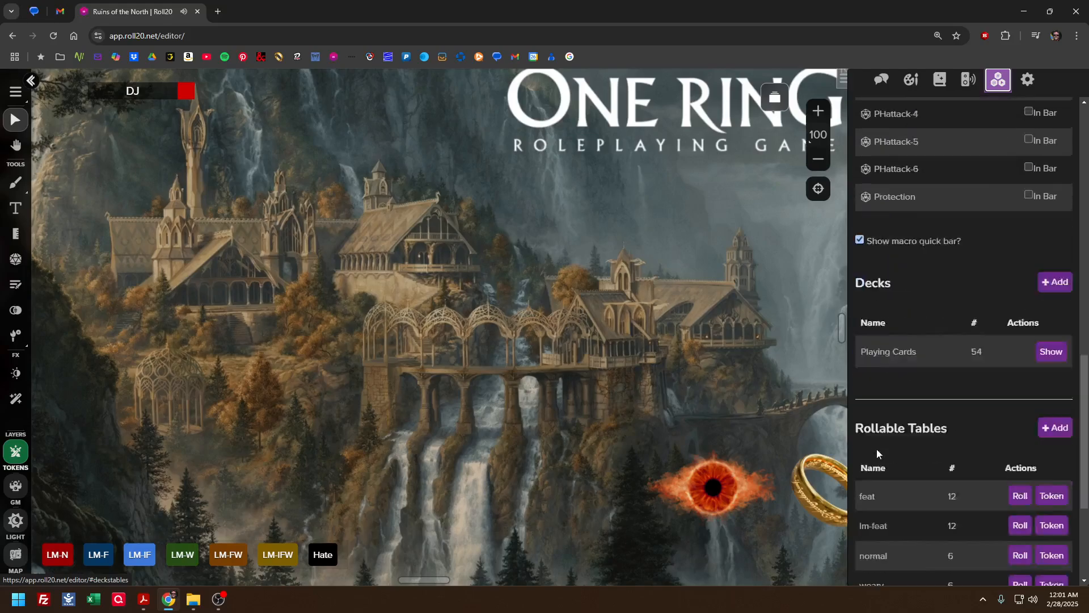
{"action": "scroll", "coordinate": [885, 397], "scroll_direction": "up", "scroll_amount": 10}
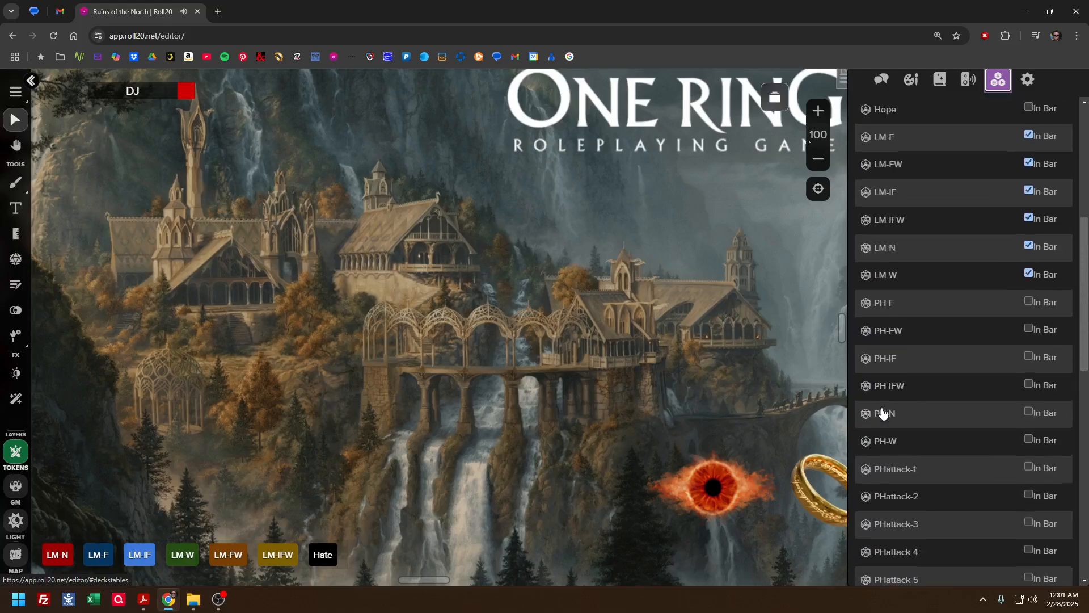
{"action": "scroll", "coordinate": [883, 412], "scroll_direction": "up", "scroll_amount": 3}
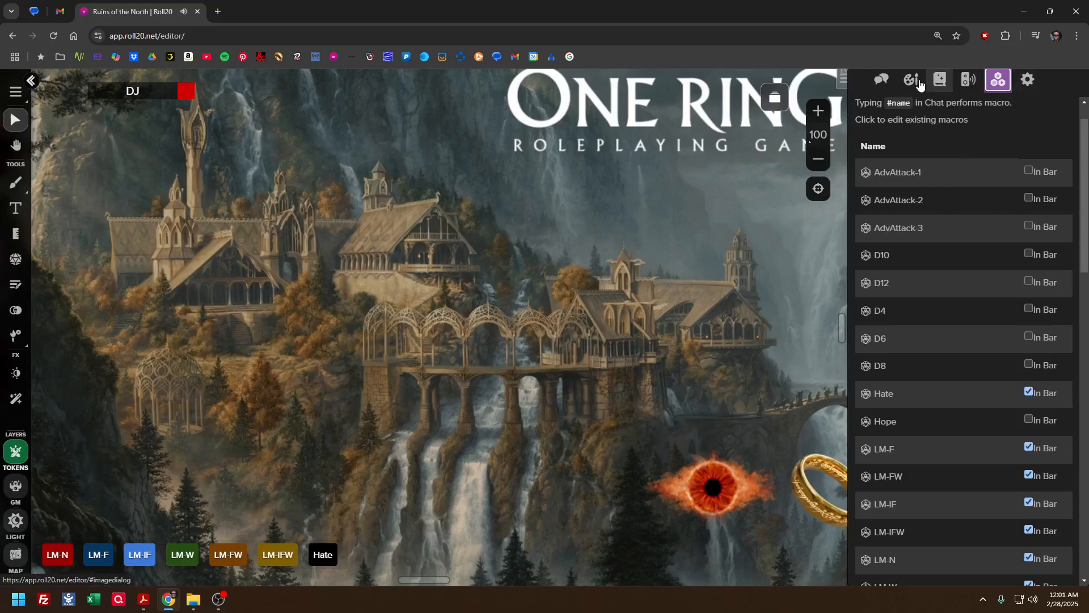
{"action": "left_click", "coordinate": [883, 81]}
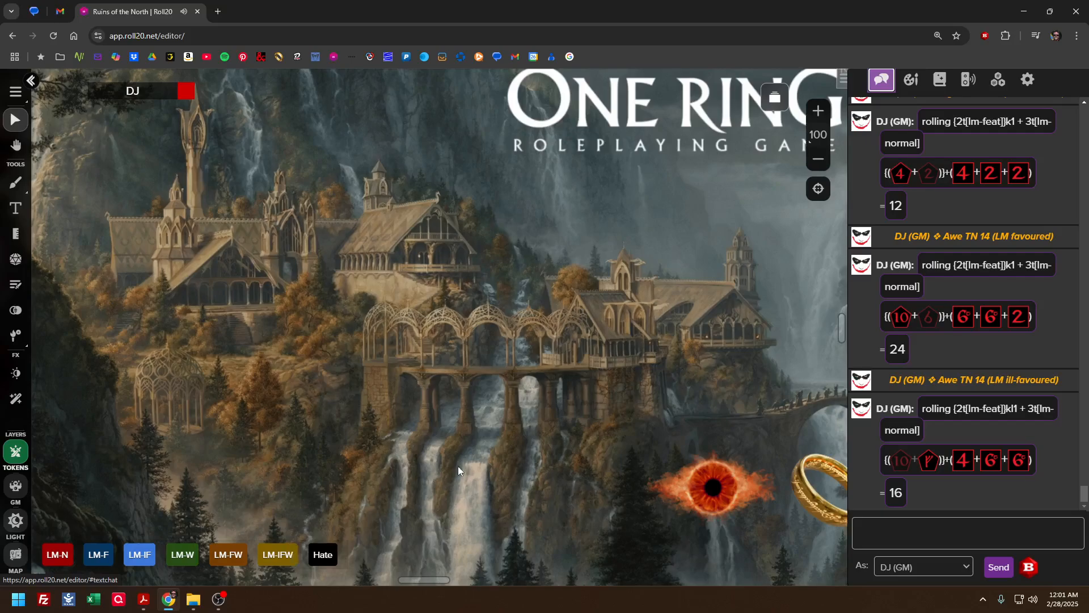
{"action": "right_click", "coordinate": [343, 553]}
{"action": "left_click", "coordinate": [340, 554]}
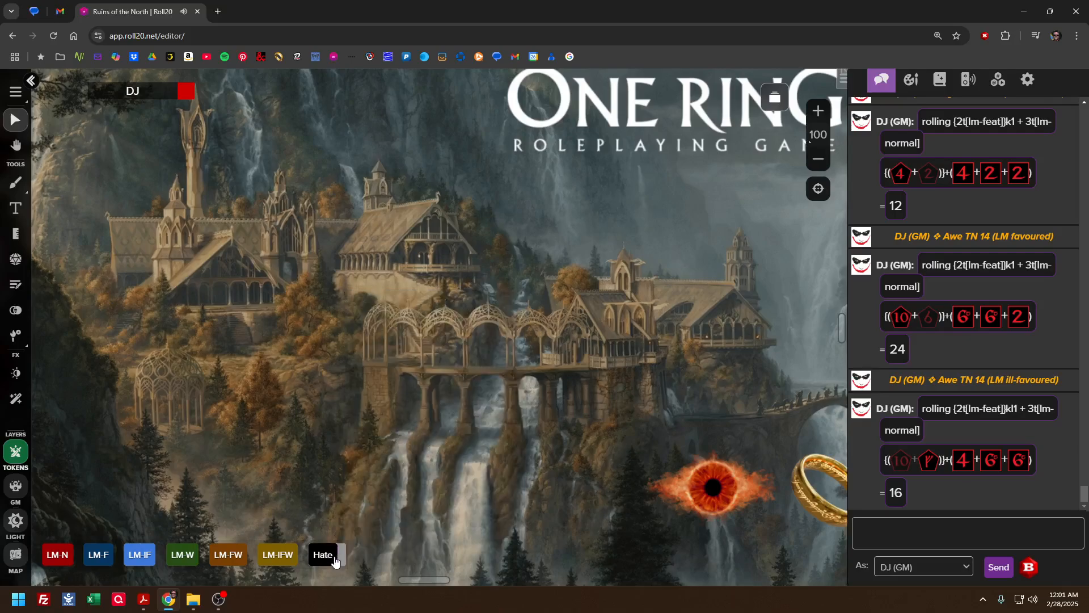
{"action": "left_click", "coordinate": [335, 553]}
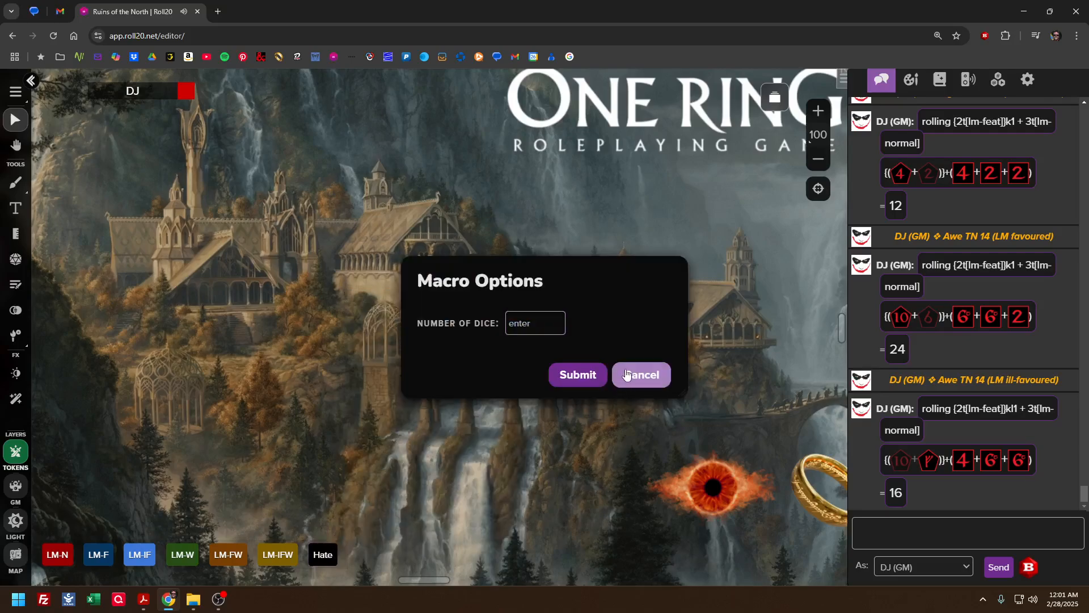
{"action": "left_click", "coordinate": [619, 379]}
Rename the LM-N button in the macro quick bar as LM normal
{"action": "right_click", "coordinate": [326, 558]}
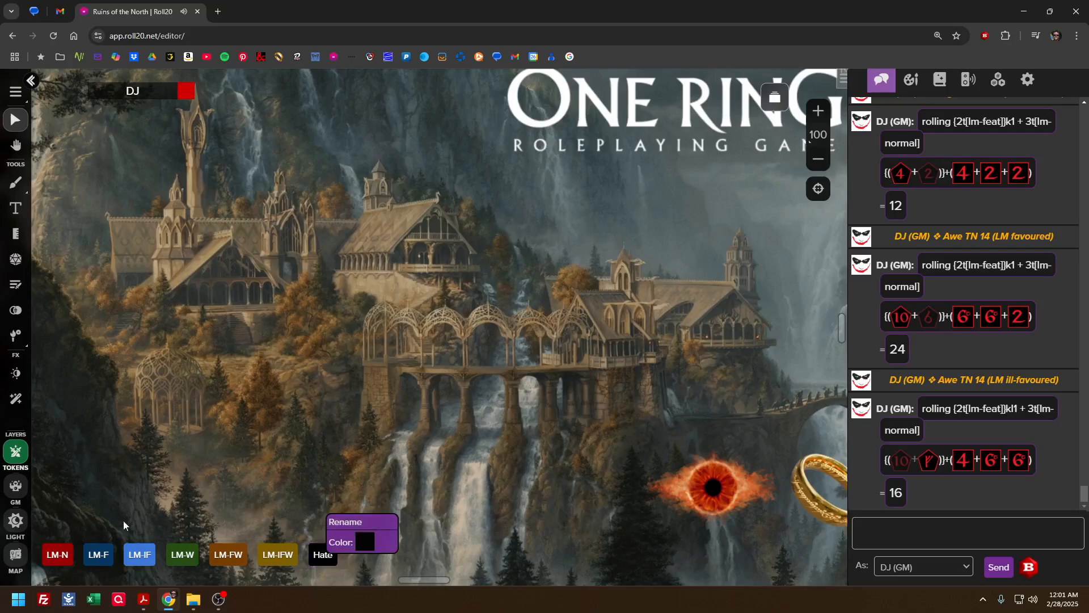
{"action": "right_click", "coordinate": [56, 557]}
{"action": "left_click", "coordinate": [87, 524]}
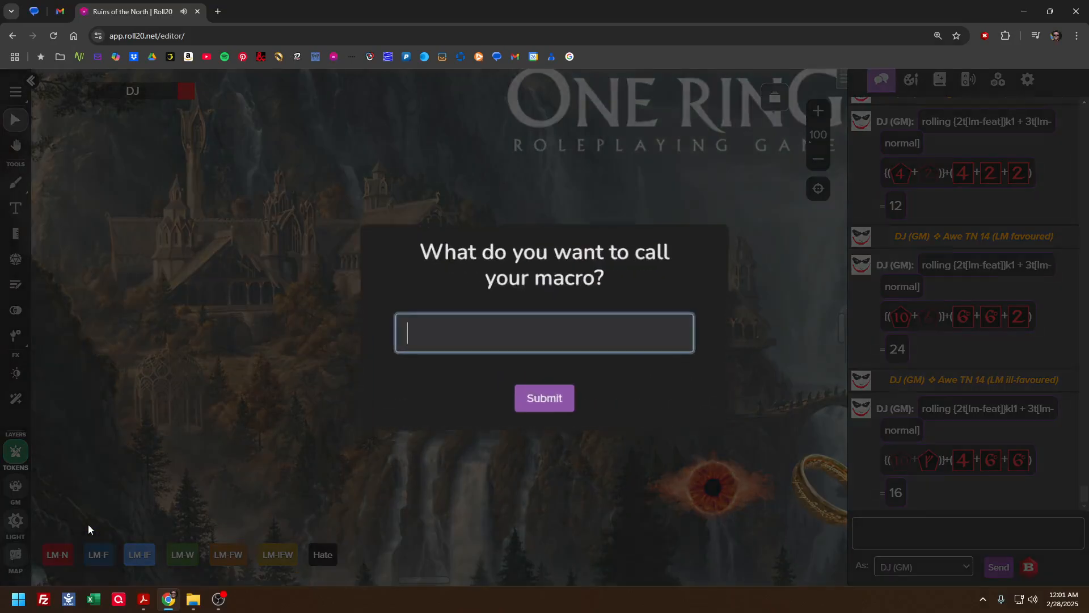
{"action": "type", "text": "L"}
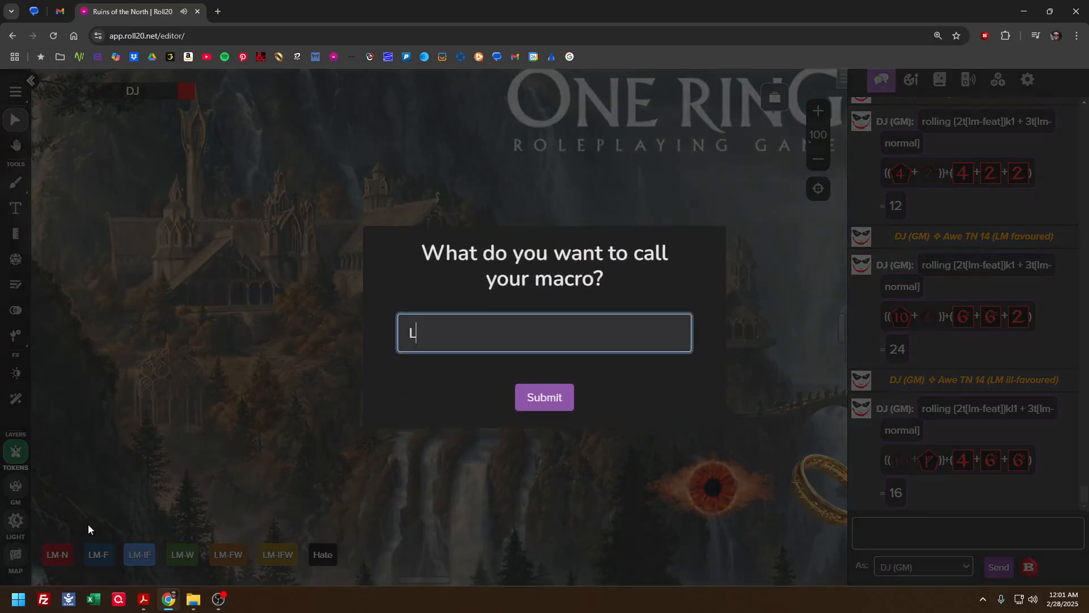
{"action": "type", "text": "M-"}
{"action": "key", "text": "BackSpace"}
{"action": "type", "text": "norma"}
{"action": "type", "text": "l"}
{"action": "key", "text": "Return"}
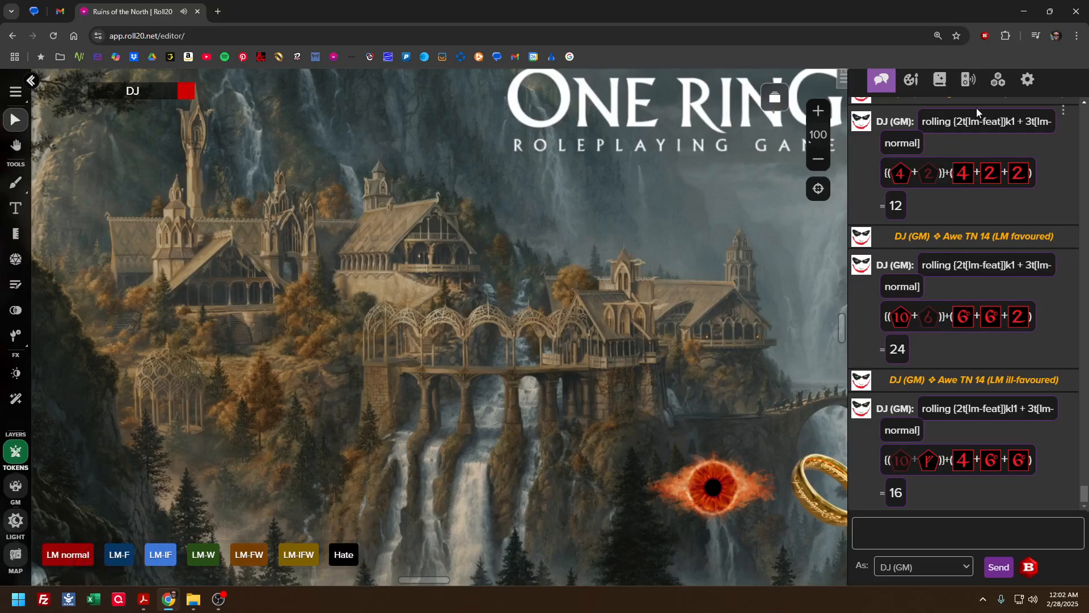
Inspect the LM-FW macro's name and actions, close it without saving, and look over the macro list
{"action": "left_click", "coordinate": [998, 79]}
{"action": "scroll", "coordinate": [887, 252], "scroll_direction": "down", "scroll_amount": 2}
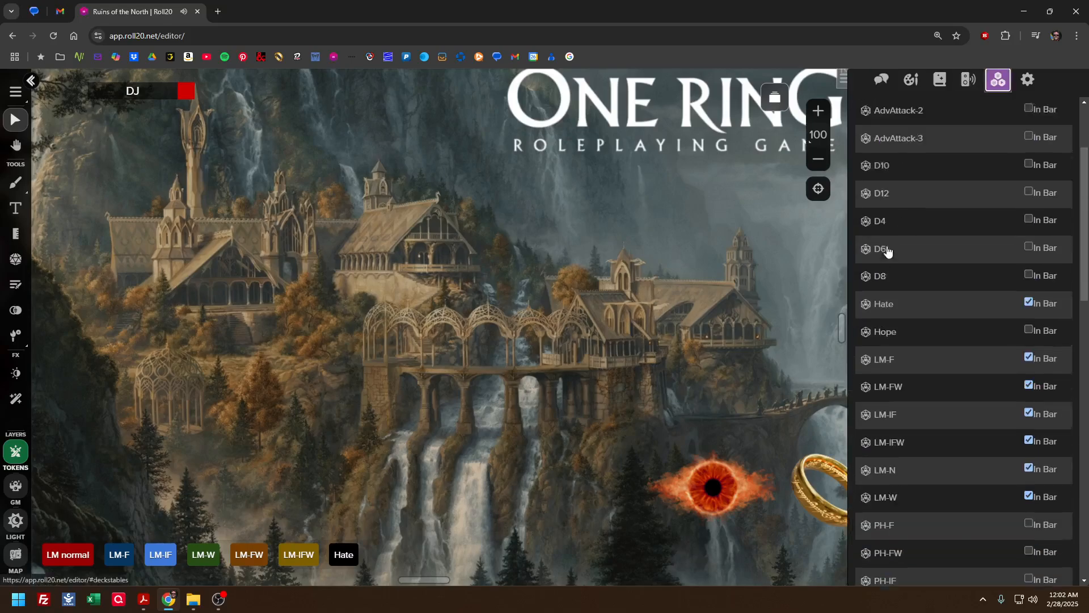
{"action": "scroll", "coordinate": [888, 252], "scroll_direction": "down", "scroll_amount": 1}
{"action": "scroll", "coordinate": [890, 309], "scroll_direction": "down", "scroll_amount": 5}
{"action": "scroll", "coordinate": [891, 301], "scroll_direction": "up", "scroll_amount": 4}
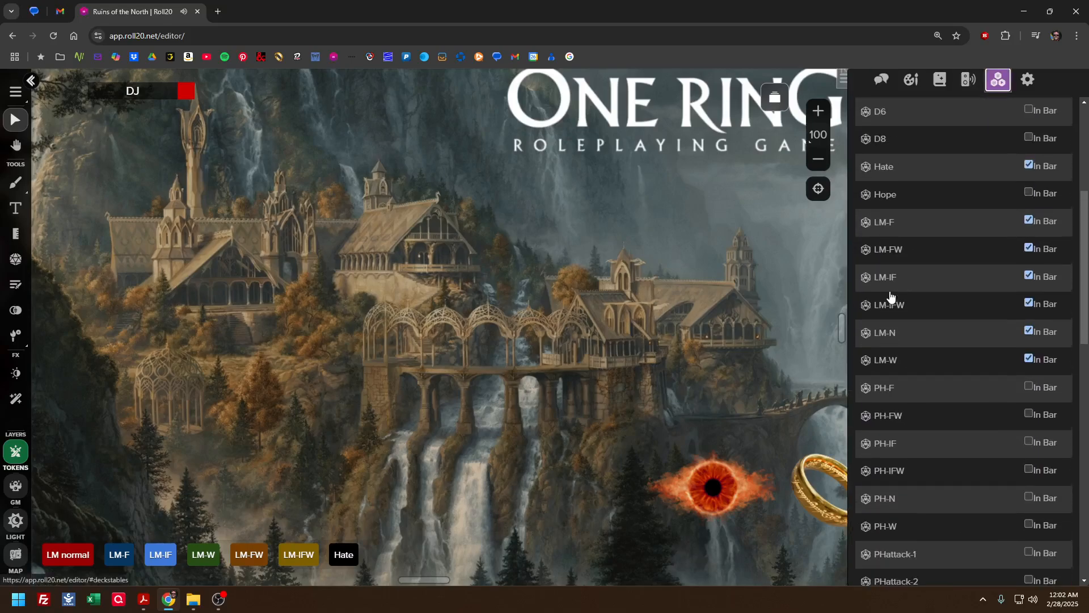
{"action": "left_click", "coordinate": [889, 250]}
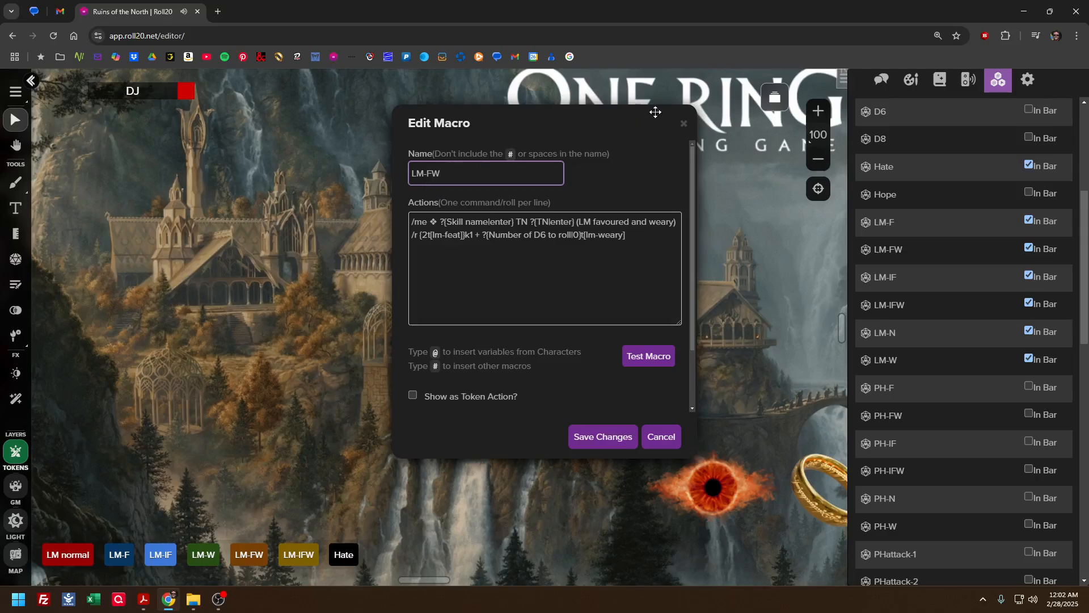
{"action": "left_click", "coordinate": [683, 122]}
{"action": "scroll", "coordinate": [905, 220], "scroll_direction": "down", "scroll_amount": 5}
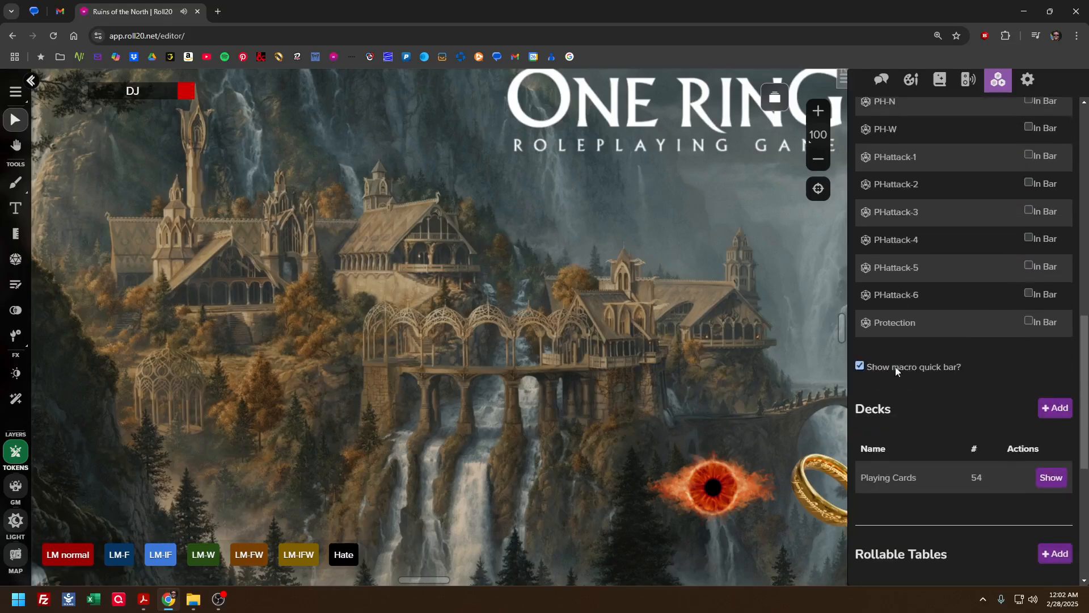
{"action": "scroll", "coordinate": [899, 270], "scroll_direction": "up", "scroll_amount": 10}
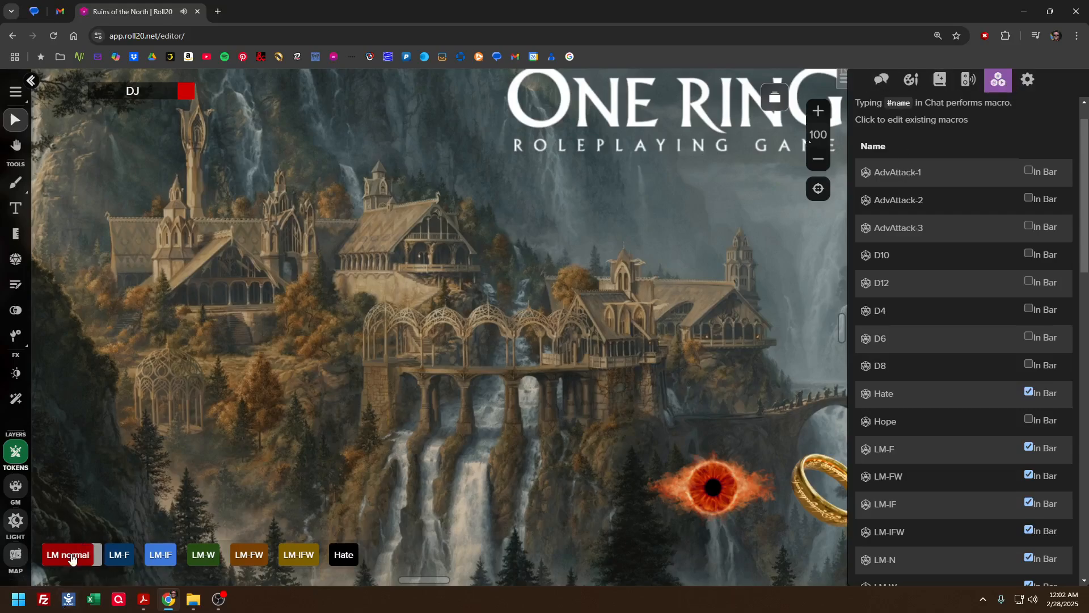
Rename the LM normal button in the macro quick bar back to LM-N
{"action": "left_click_drag", "start_coordinate": [68, 555], "coordinate": [101, 521]}
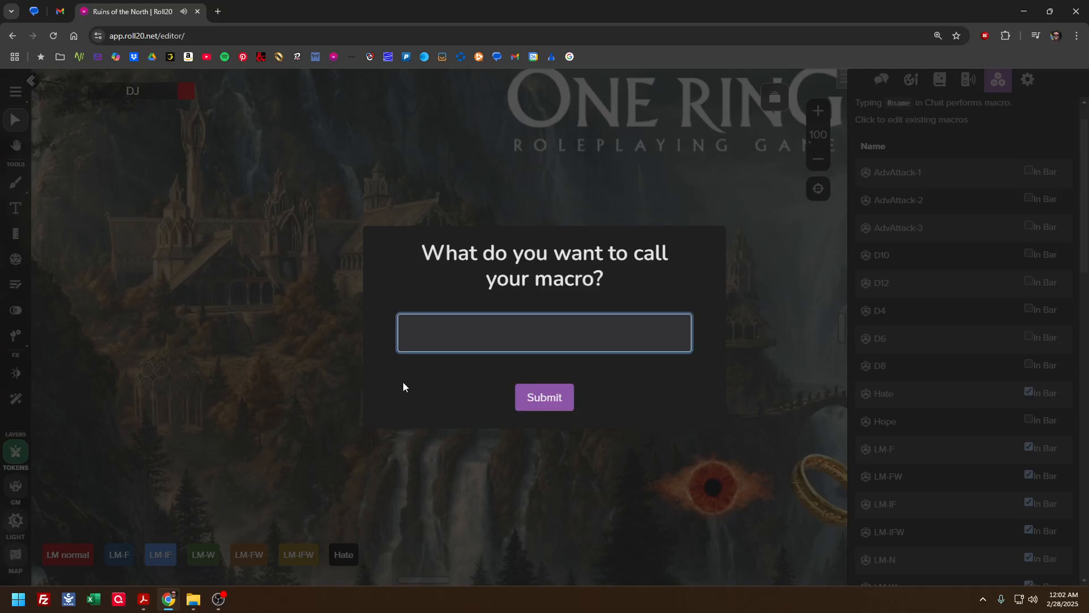
{"action": "type", "text": "LM_n"}
{"action": "key", "text": "BackSpace"}
{"action": "key", "text": "BackSpace"}
{"action": "type", "text": "-N"}
{"action": "left_click", "coordinate": [535, 404]}
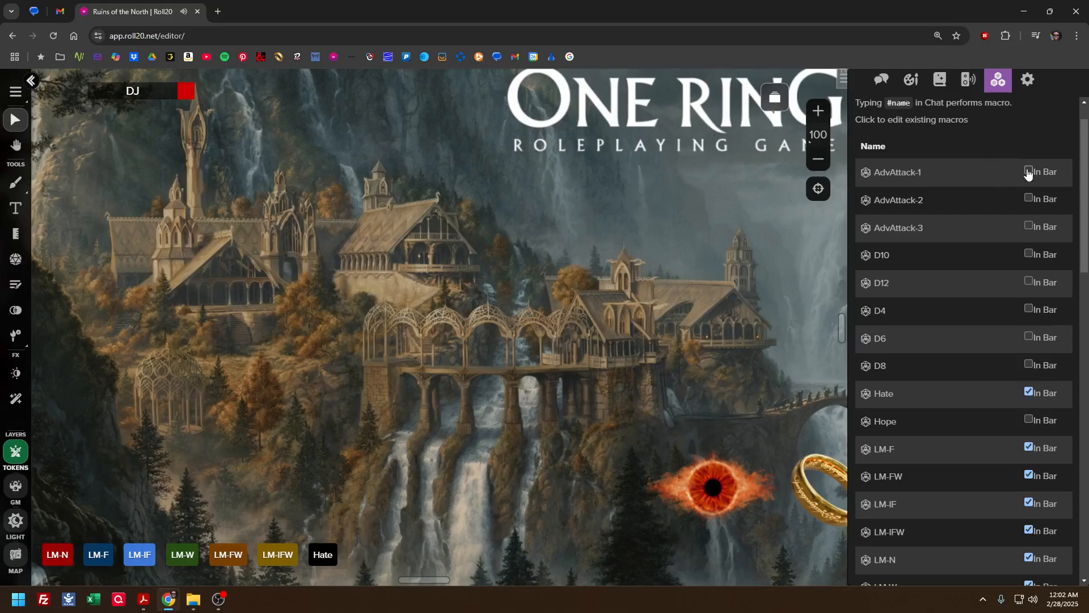
Look over the macros' quick bar settings, return to the chat, and collapse the sidebar to enlarge the tabletop
{"action": "scroll", "coordinate": [955, 231], "scroll_direction": "down", "scroll_amount": 5}
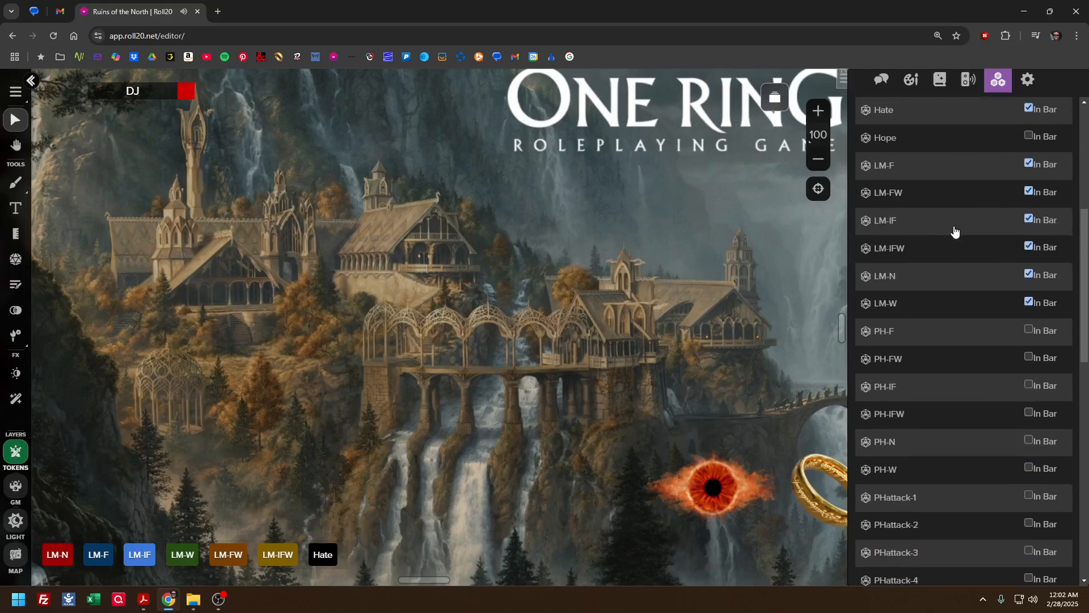
{"action": "scroll", "coordinate": [953, 230], "scroll_direction": "down", "scroll_amount": 4}
{"action": "scroll", "coordinate": [953, 231], "scroll_direction": "up", "scroll_amount": 10}
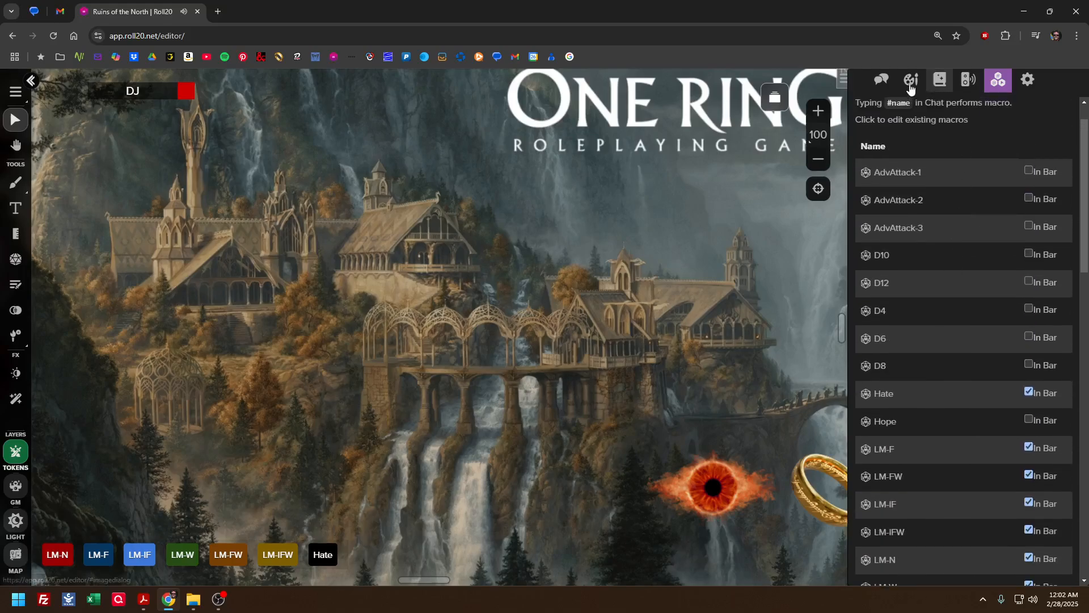
{"action": "left_click", "coordinate": [881, 82]}
{"action": "left_click", "coordinate": [844, 78]}
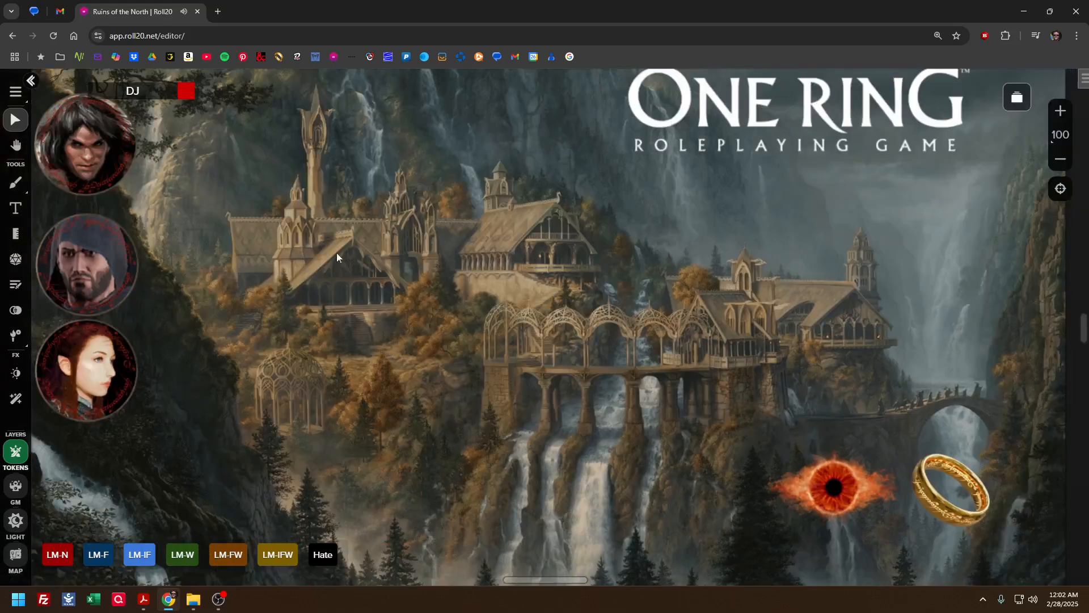
Browse the campaign's archived pages and the Wilderland folder, and return to the list of all pages
{"action": "left_click", "coordinate": [1020, 100]}
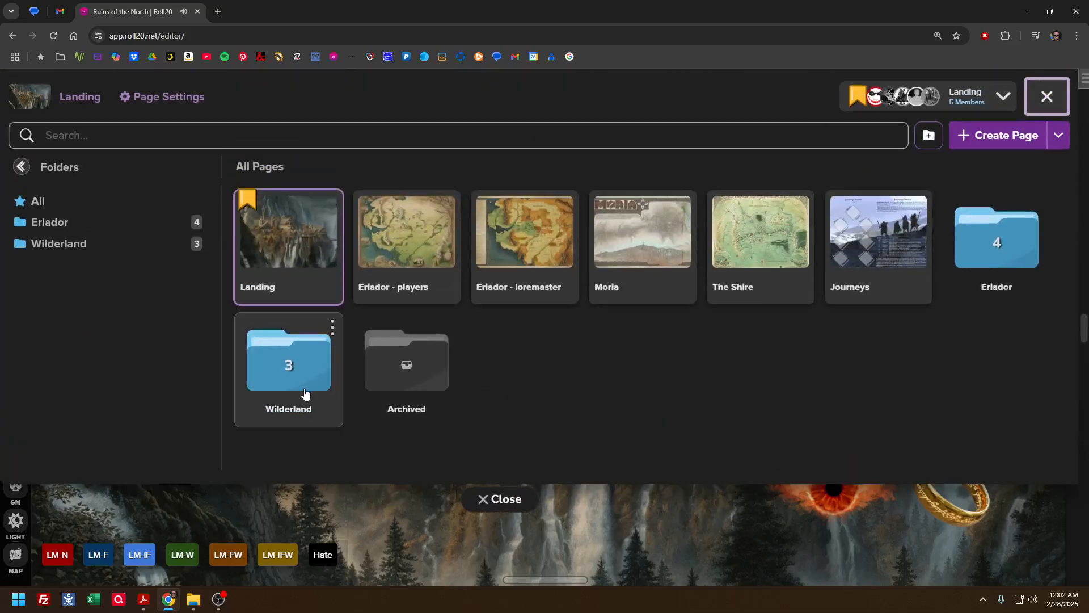
{"action": "left_click", "coordinate": [422, 365]}
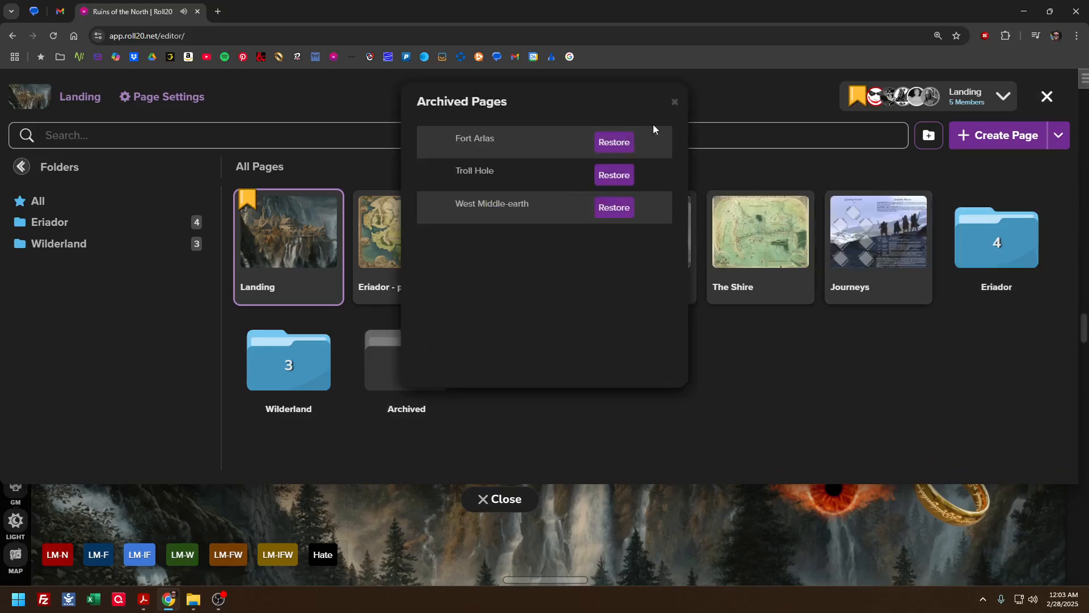
{"action": "left_click", "coordinate": [674, 102]}
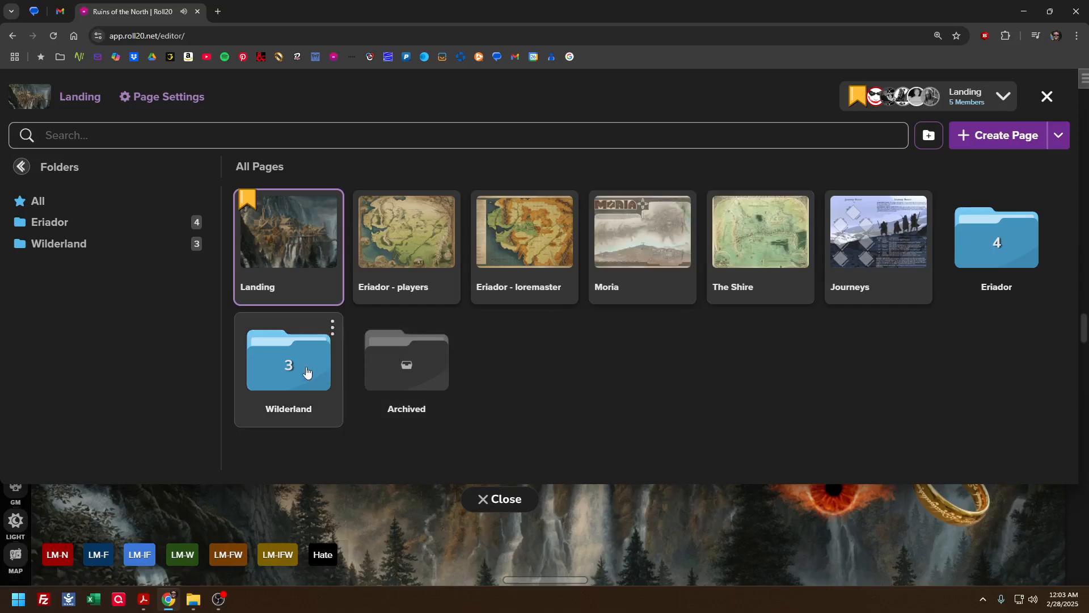
{"action": "left_click", "coordinate": [287, 374]}
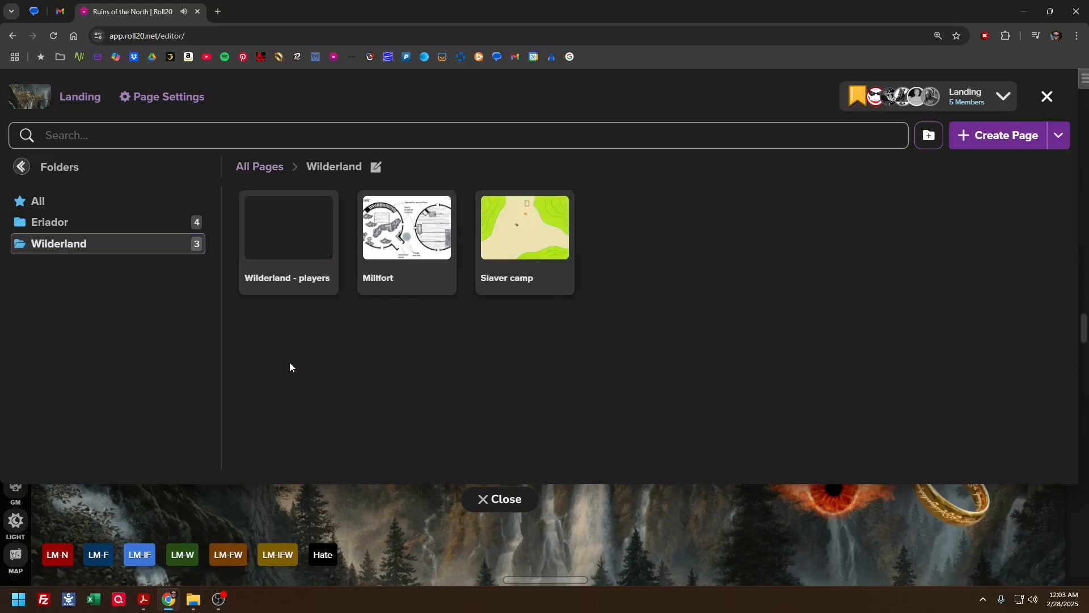
{"action": "left_click", "coordinate": [261, 166]}
Switch the tabletop to the "encounter - Black Barrow ext" page from the Bree folder in Eriador and close the page browser
{"action": "left_click", "coordinate": [956, 272]}
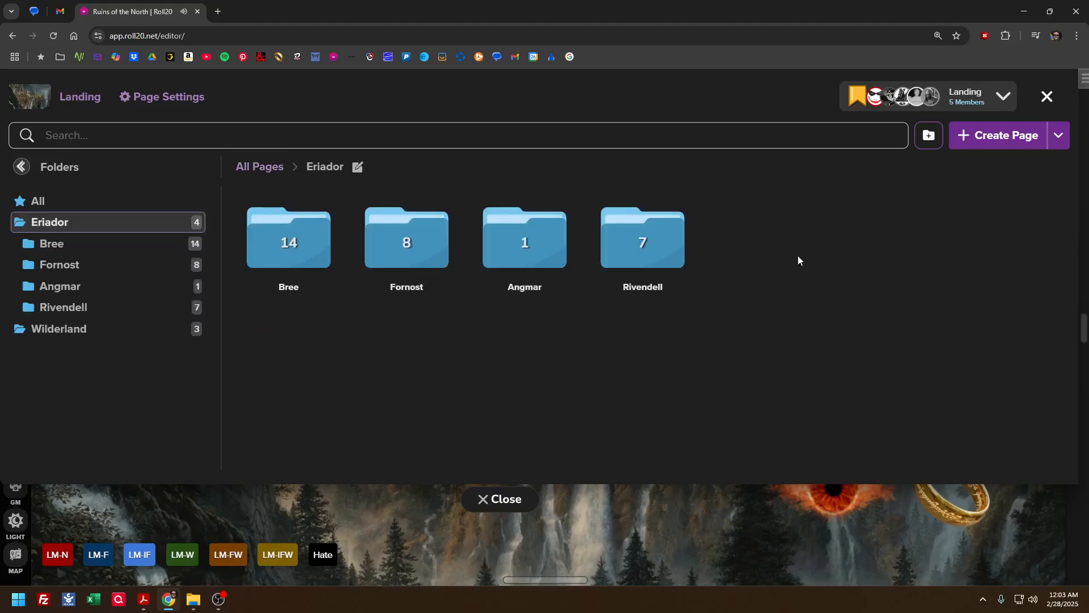
{"action": "left_click", "coordinate": [306, 269]}
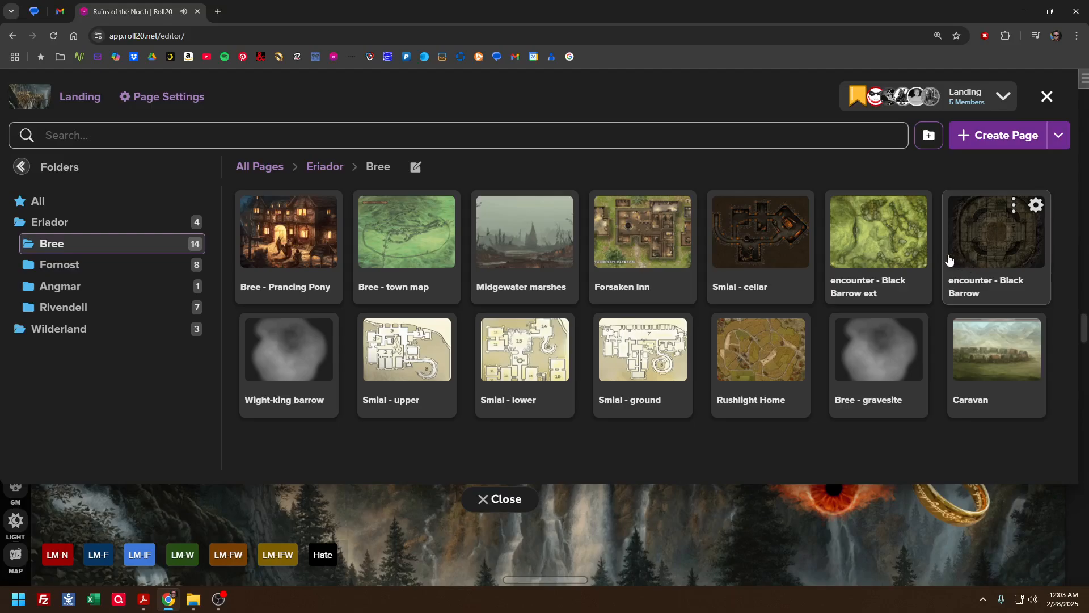
{"action": "left_click", "coordinate": [868, 254]}
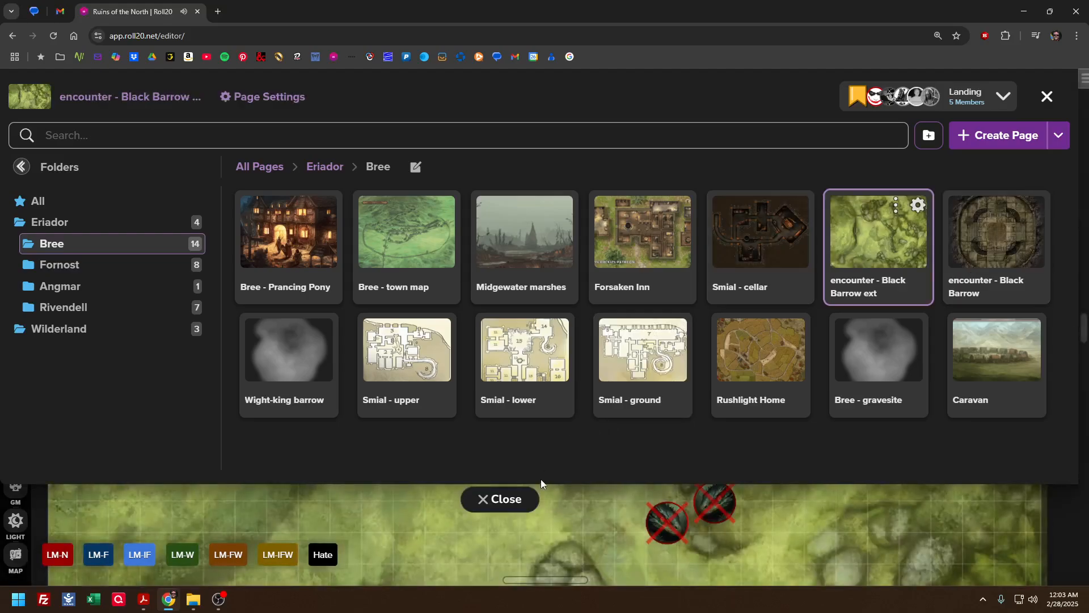
{"action": "left_click", "coordinate": [522, 499]}
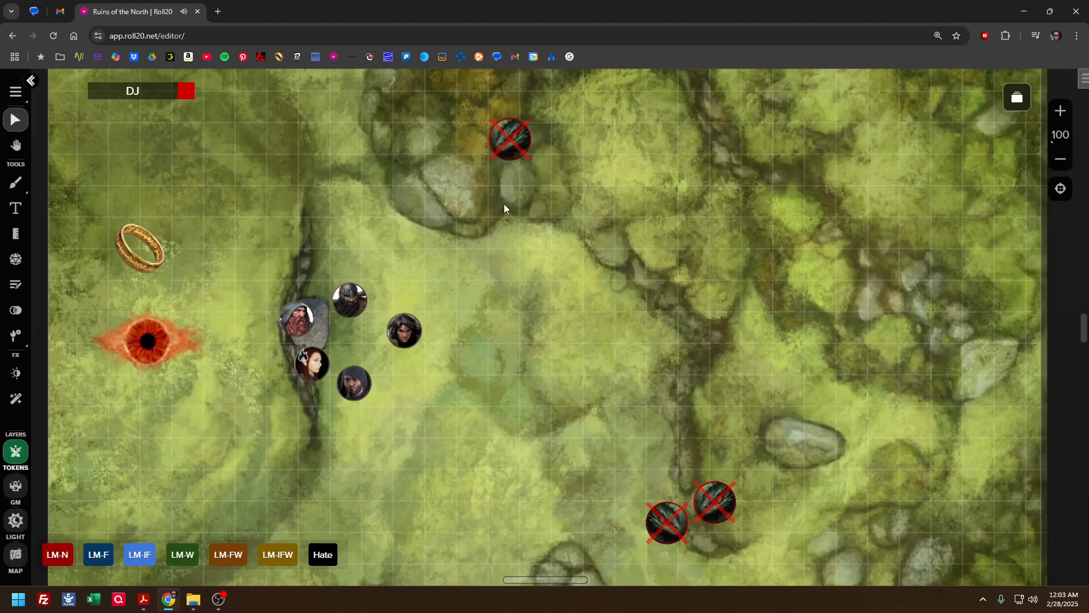
Remove the red X status marker from the basilisk token near the brown patch and deselect the token
{"action": "left_click", "coordinate": [510, 139]}
{"action": "right_click", "coordinate": [517, 148]}
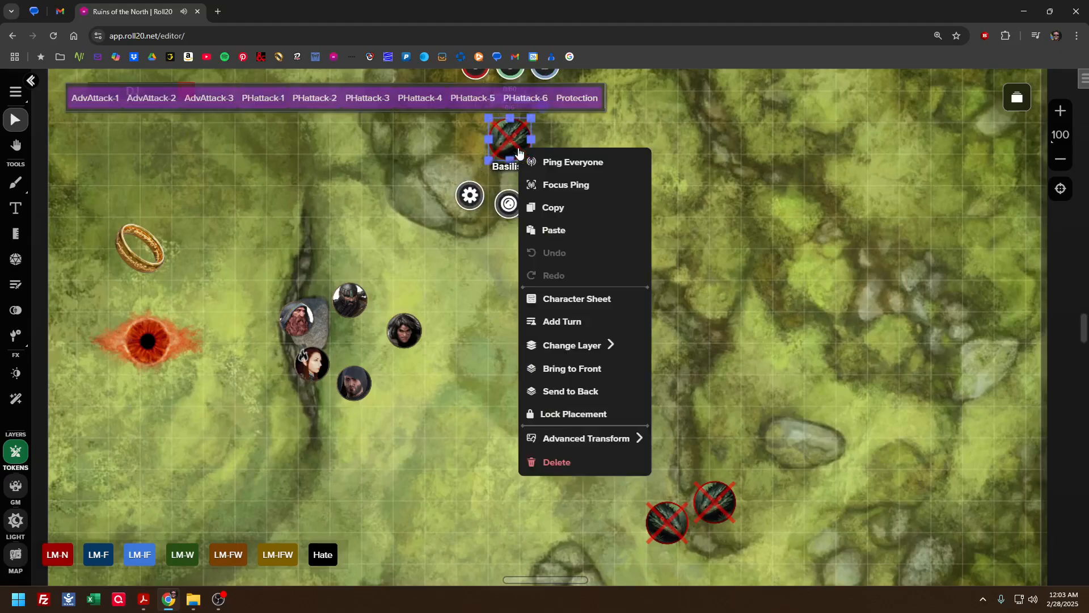
{"action": "left_click", "coordinate": [508, 203]}
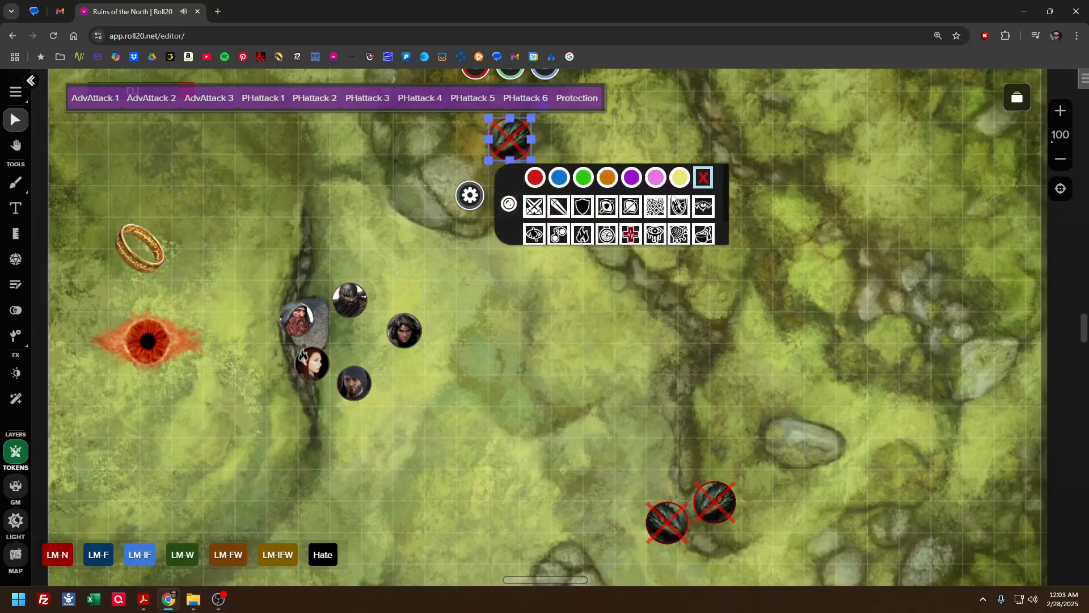
{"action": "left_click", "coordinate": [703, 178]}
{"action": "left_click", "coordinate": [536, 298]}
Move Roki's token beside the basilisk and back to the party, reopen the sidebar journal, and place Orlamar's token beside the basilisk instead
{"action": "scroll", "coordinate": [525, 257], "scroll_direction": "up", "scroll_amount": 1}
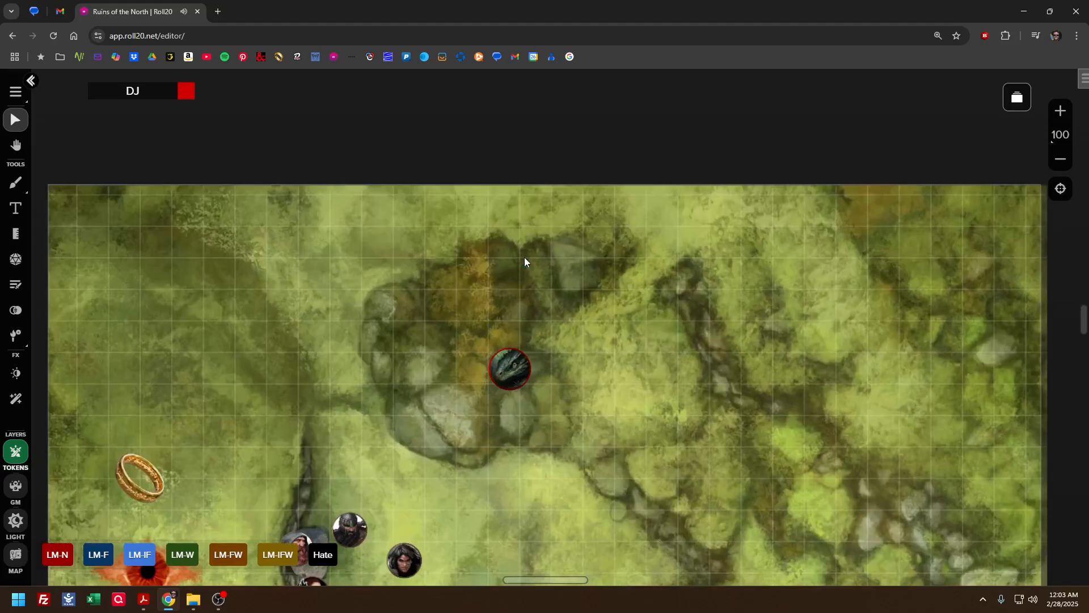
{"action": "left_click_drag", "start_coordinate": [349, 357], "coordinate": [472, 241]}
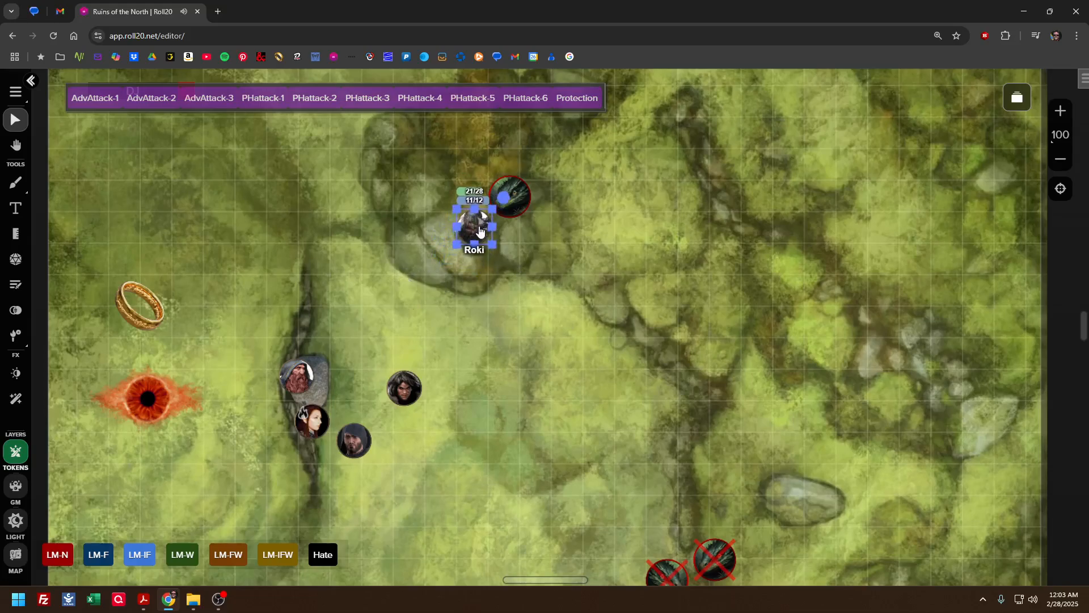
{"action": "left_click", "coordinate": [1081, 79]}
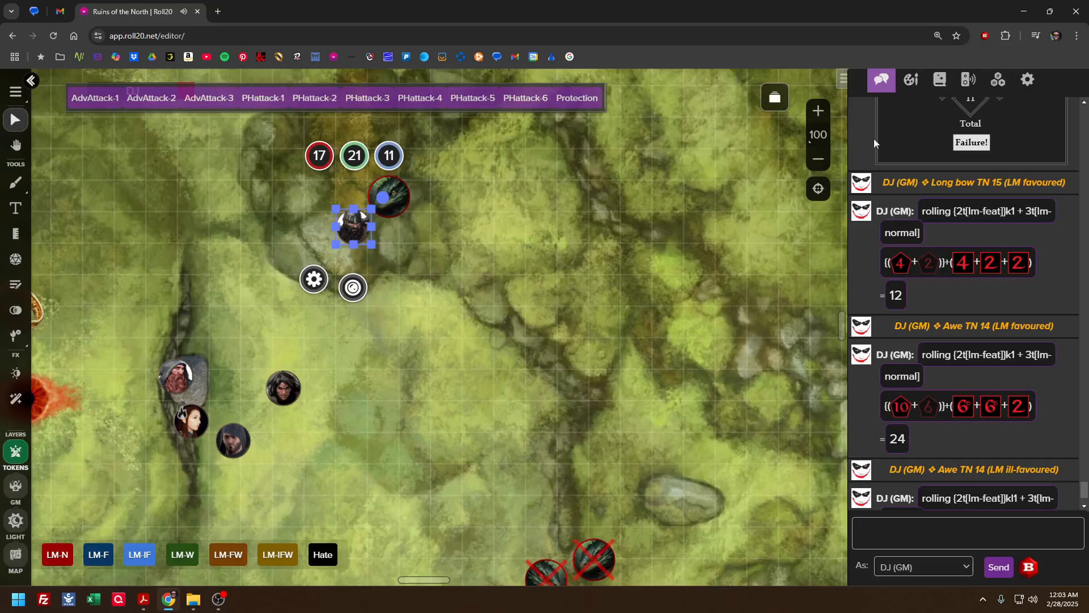
{"action": "left_click", "coordinate": [940, 79]}
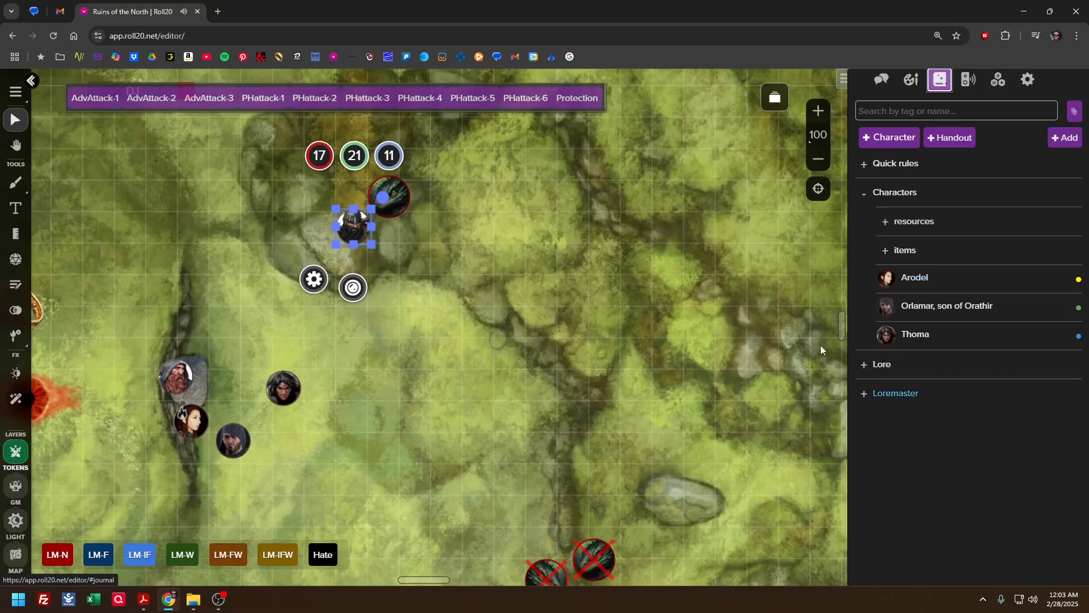
{"action": "left_click_drag", "start_coordinate": [374, 229], "coordinate": [247, 354]}
{"action": "left_click_drag", "start_coordinate": [234, 434], "coordinate": [345, 237]}
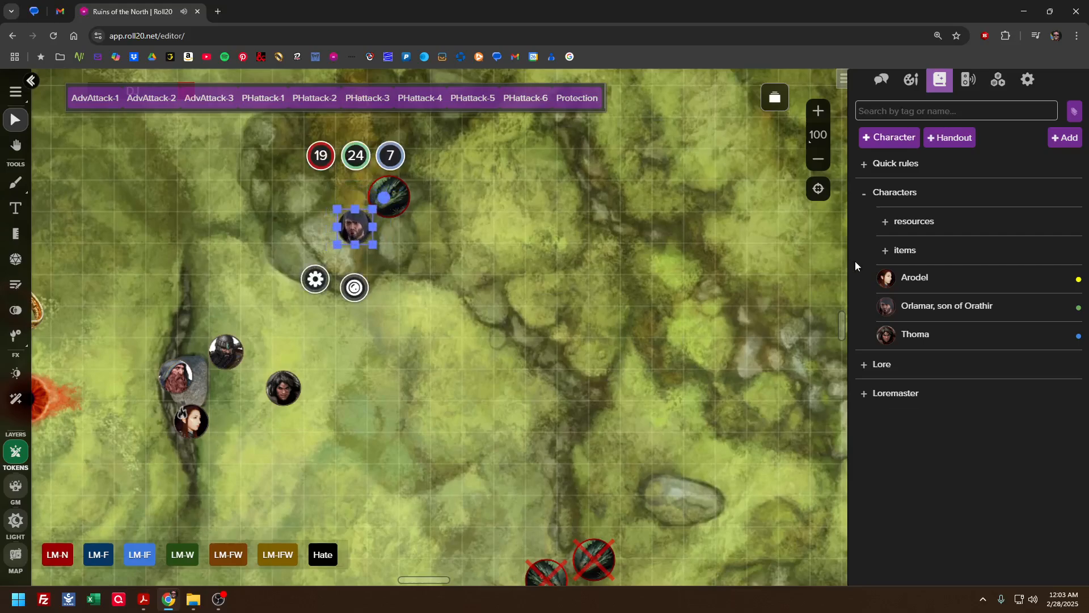
Try the Sword's targeted attack roll on Orlamar's character sheet, cancel it at the bonus dice prompt, and close the sheet
{"action": "left_click", "coordinate": [923, 306]}
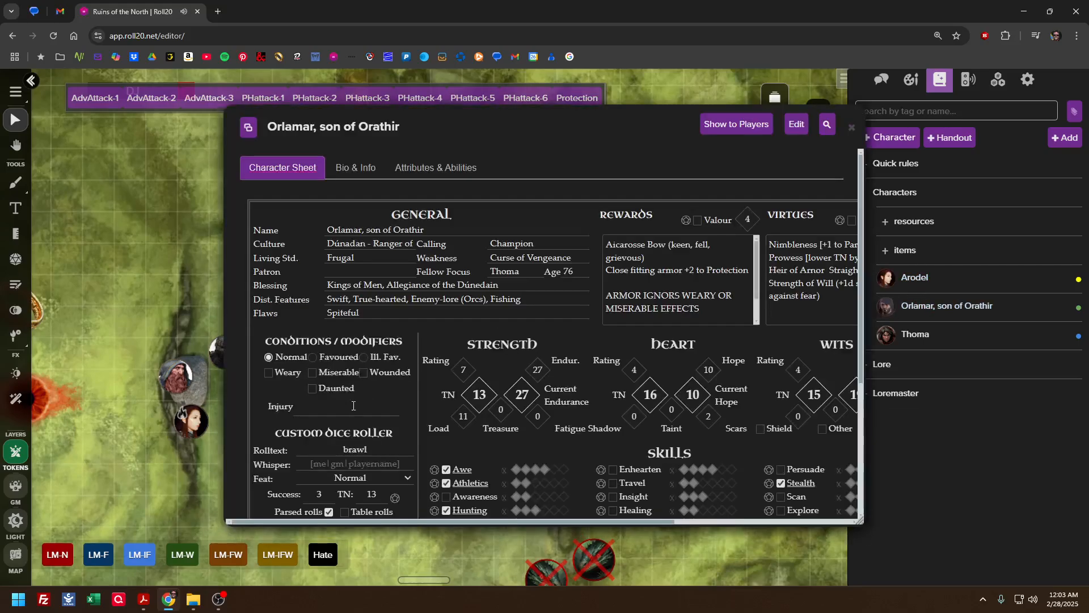
{"action": "scroll", "coordinate": [400, 396], "scroll_direction": "down", "scroll_amount": 3}
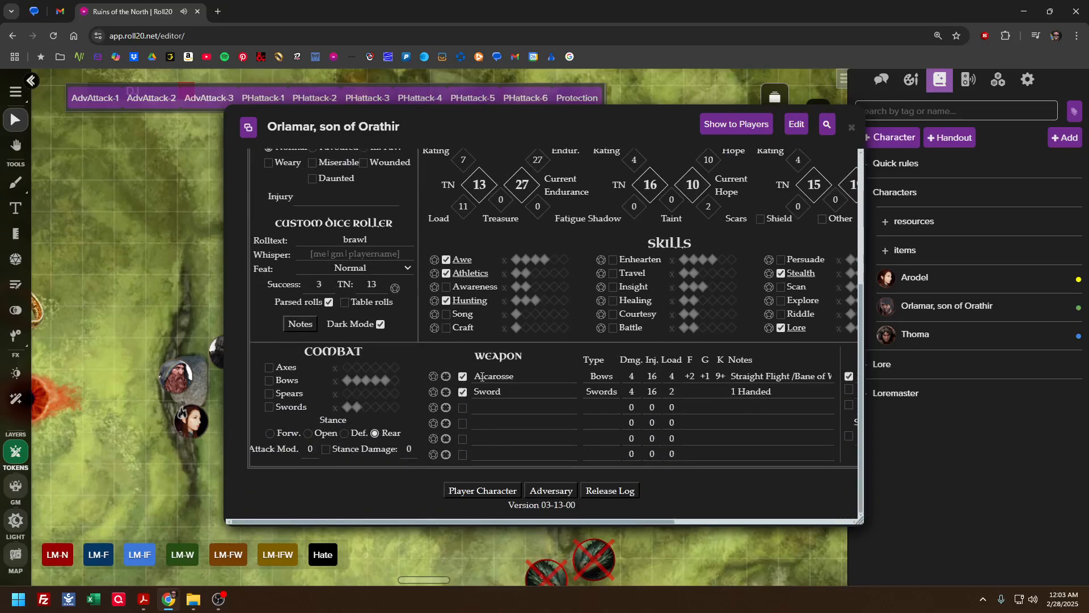
{"action": "left_click", "coordinate": [446, 392]}
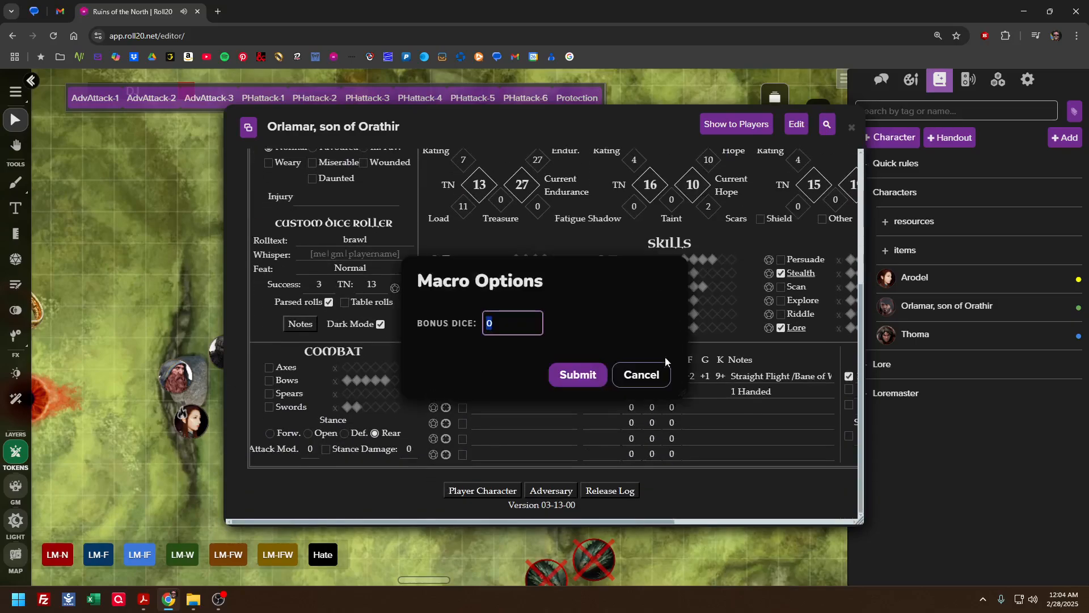
{"action": "left_click", "coordinate": [643, 374]}
{"action": "left_click", "coordinate": [851, 127]}
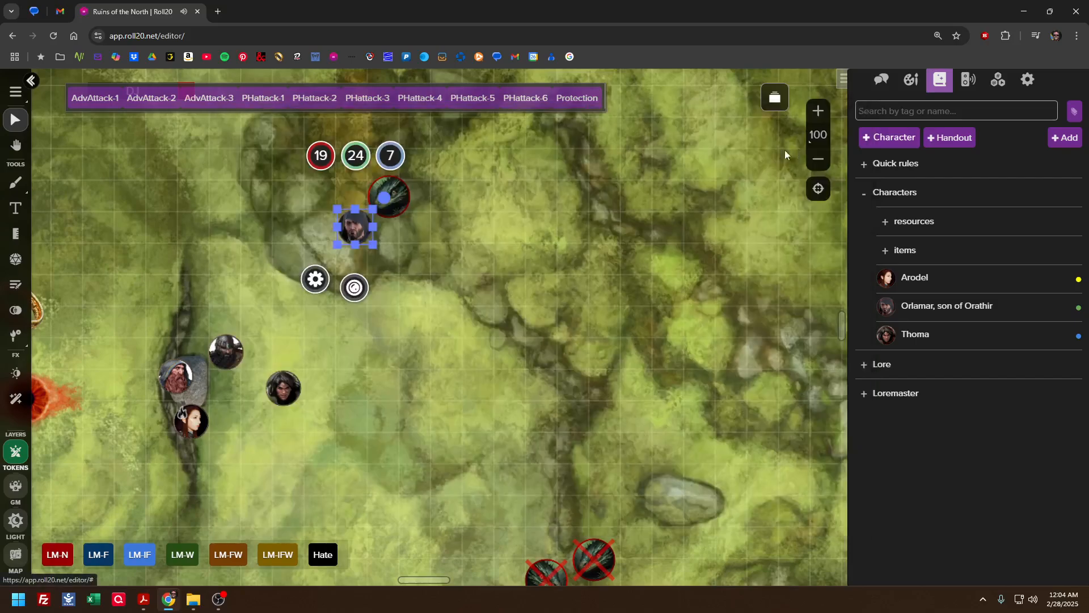
Reselect Orlamar's token, review the weapon rows on his character sheet, and close the sheet
{"action": "left_click", "coordinate": [532, 249]}
{"action": "left_click", "coordinate": [357, 226]}
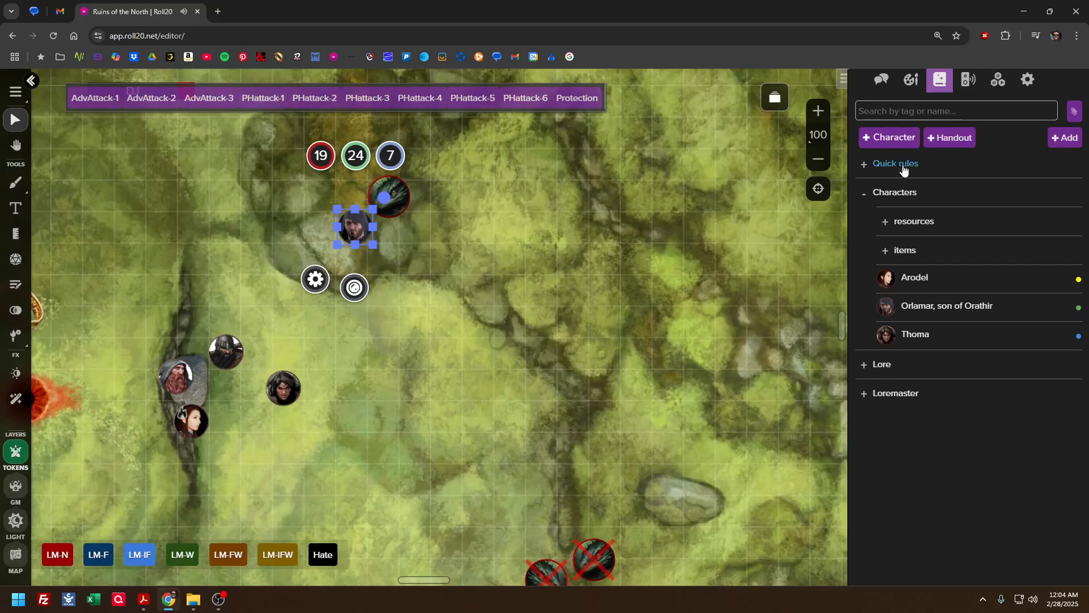
{"action": "left_click", "coordinate": [925, 305]}
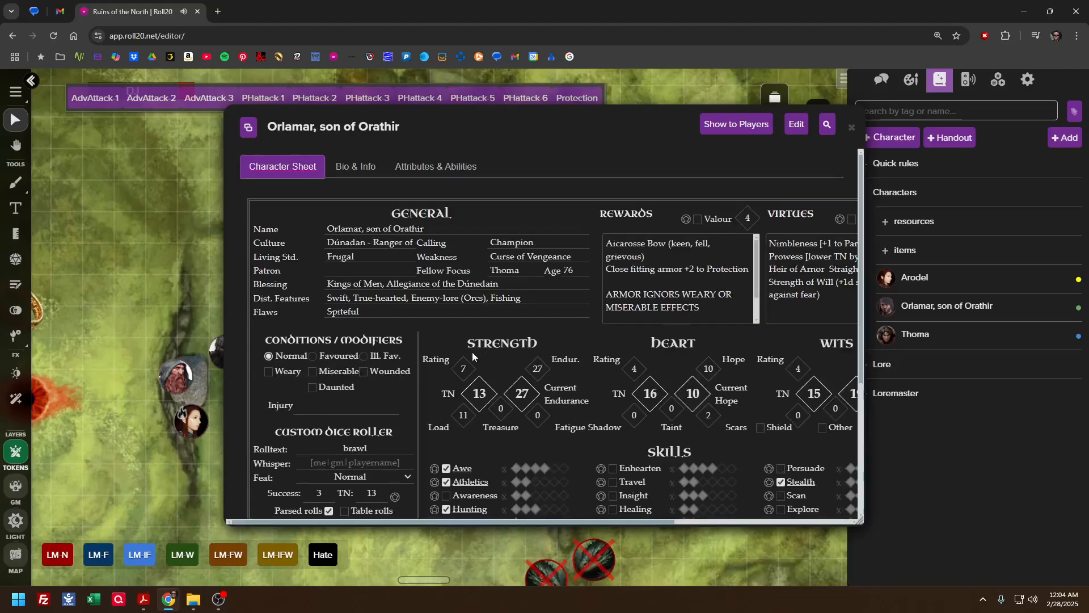
{"action": "scroll", "coordinate": [471, 356], "scroll_direction": "down", "scroll_amount": 5}
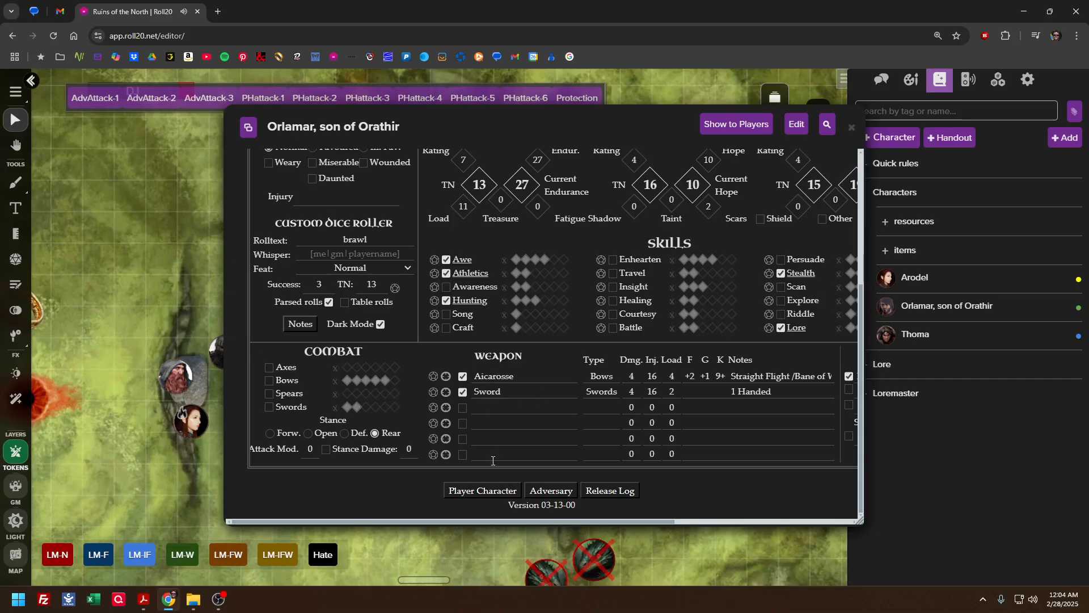
{"action": "left_click", "coordinate": [851, 127]}
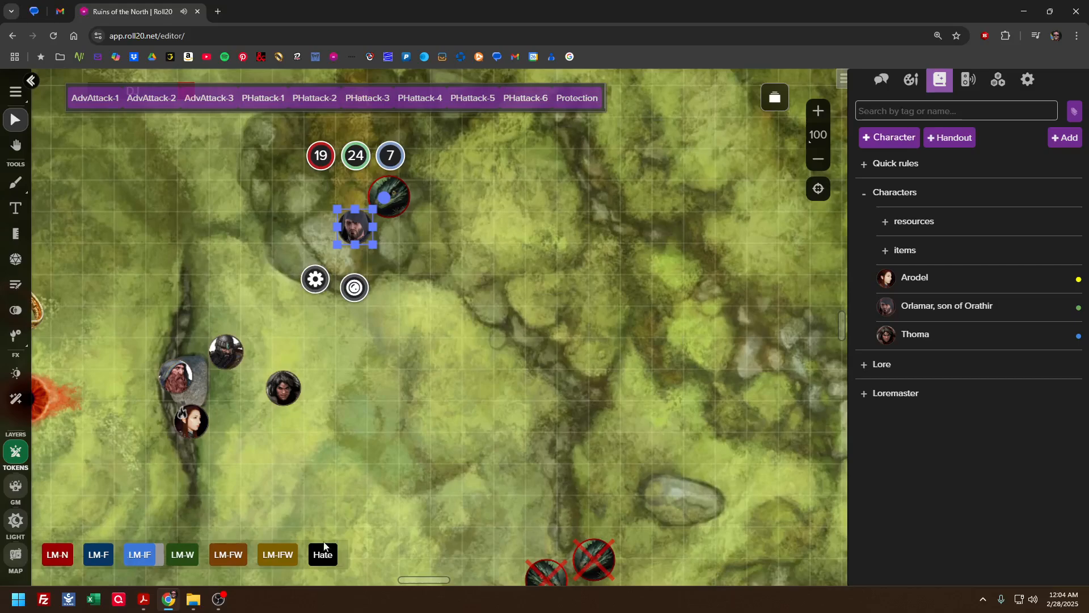
With Orlamar's token selected, inspect the AdvAttack-1 macro's action and its token action setting, and close it without saving
{"action": "left_click", "coordinate": [430, 408]}
{"action": "left_click", "coordinate": [360, 235]}
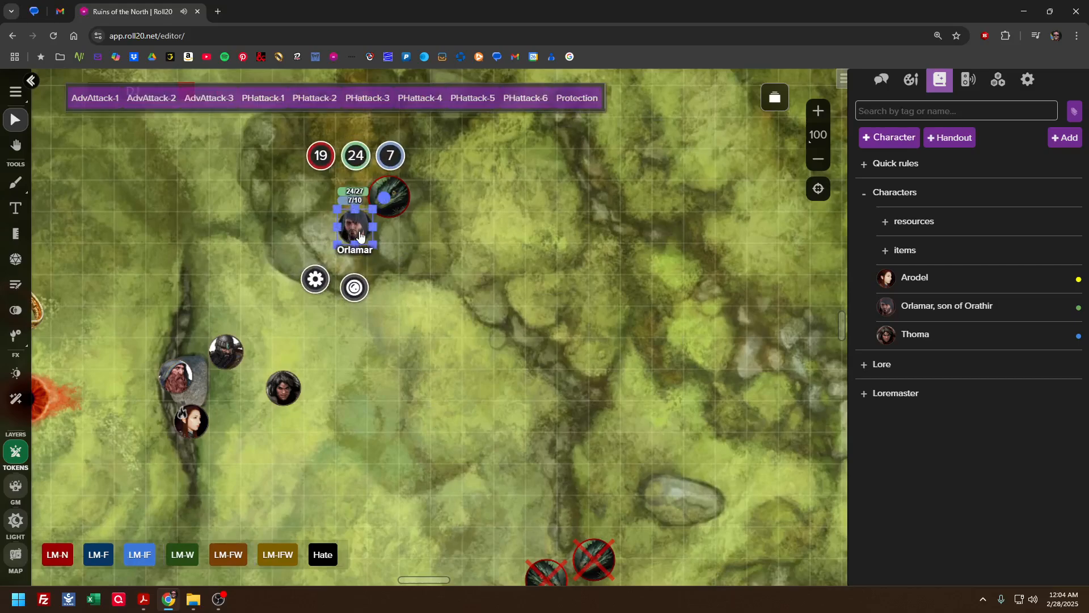
{"action": "left_click", "coordinate": [998, 80]}
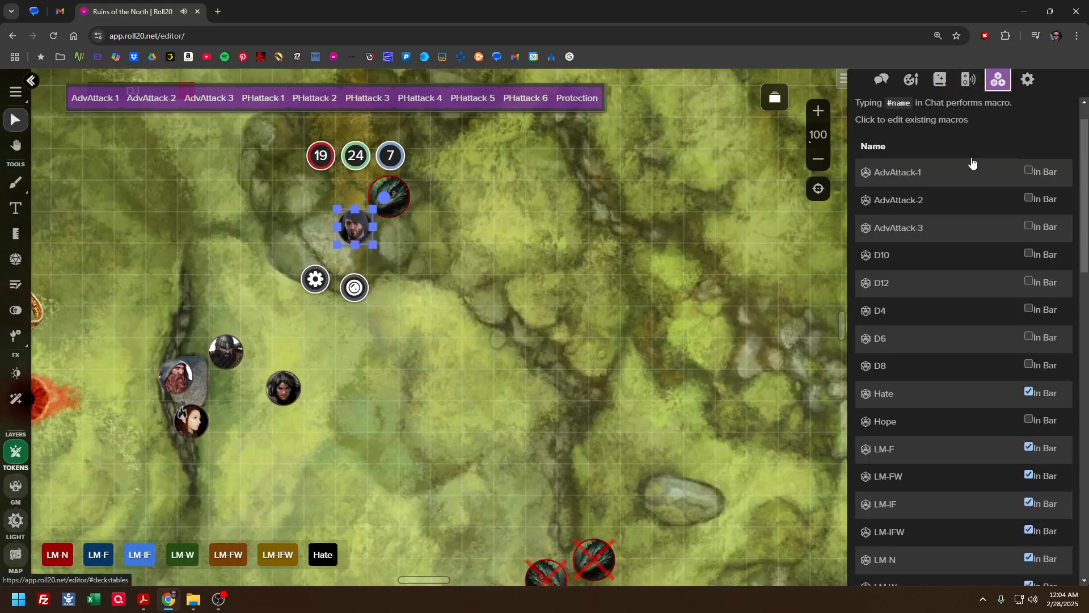
{"action": "left_click", "coordinate": [907, 178]}
{"action": "scroll", "coordinate": [533, 308], "scroll_direction": "down", "scroll_amount": 3}
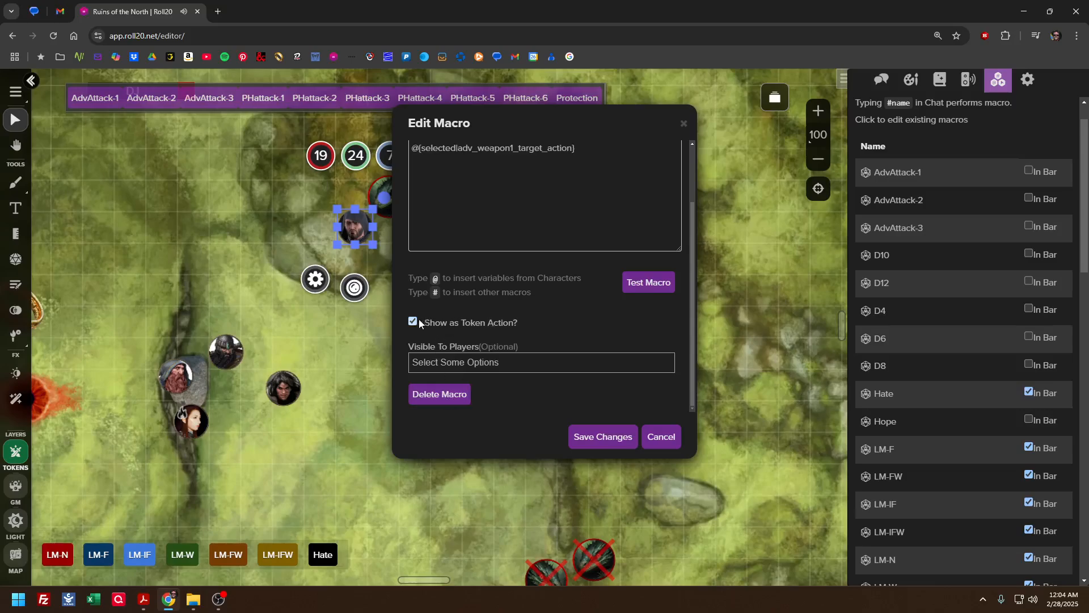
{"action": "left_click", "coordinate": [658, 440]}
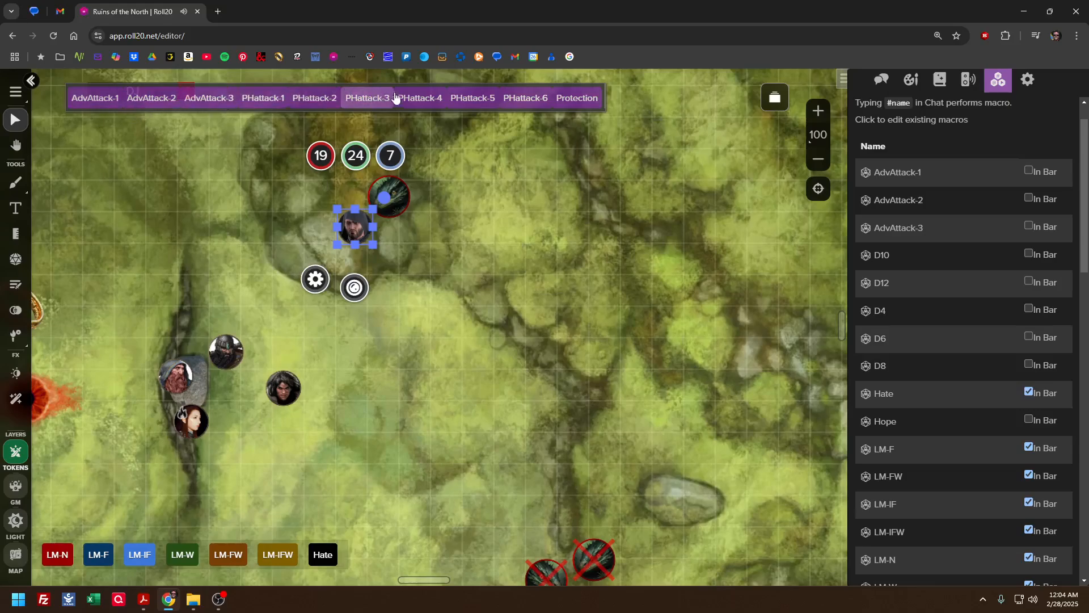
Deselect and reselect Orlamar's token, check the order of weapons on his character sheet, and close the sheet
{"action": "left_click", "coordinate": [481, 222]}
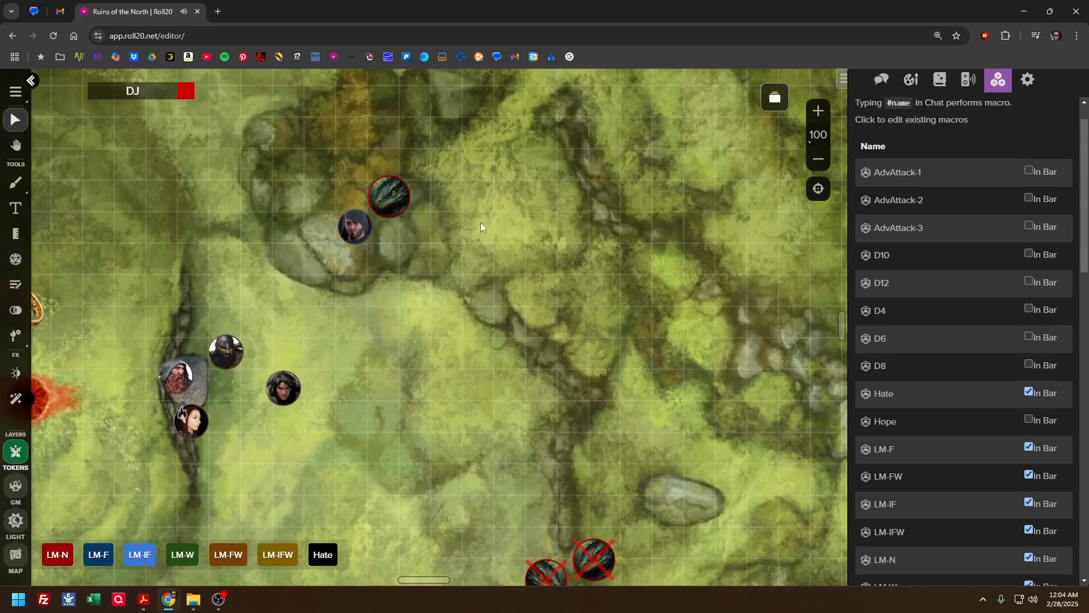
{"action": "left_click", "coordinate": [349, 233]}
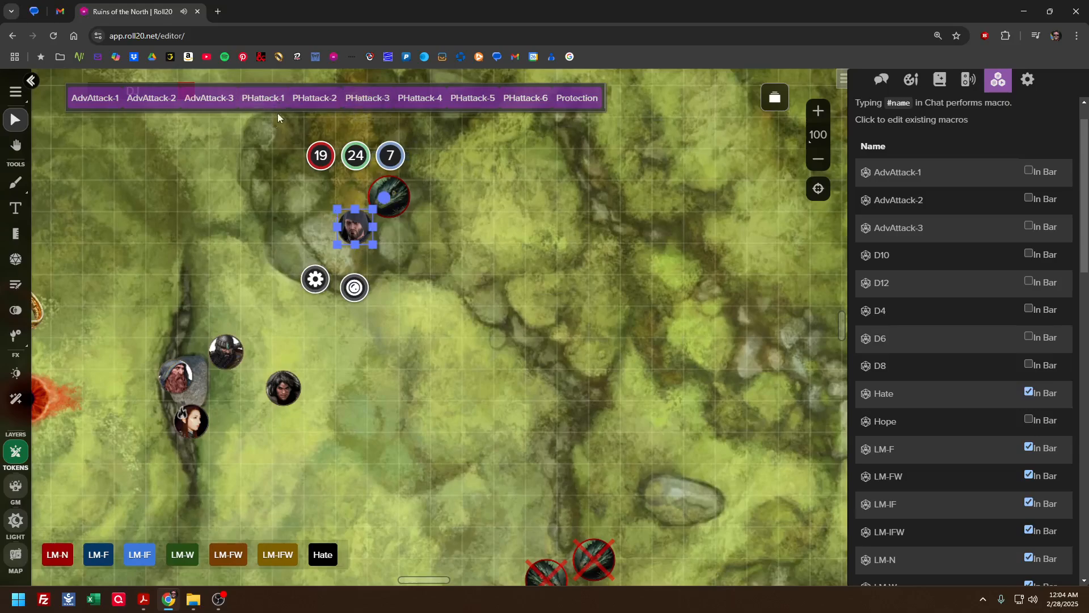
{"action": "left_click", "coordinate": [939, 80]}
{"action": "left_click", "coordinate": [922, 299]}
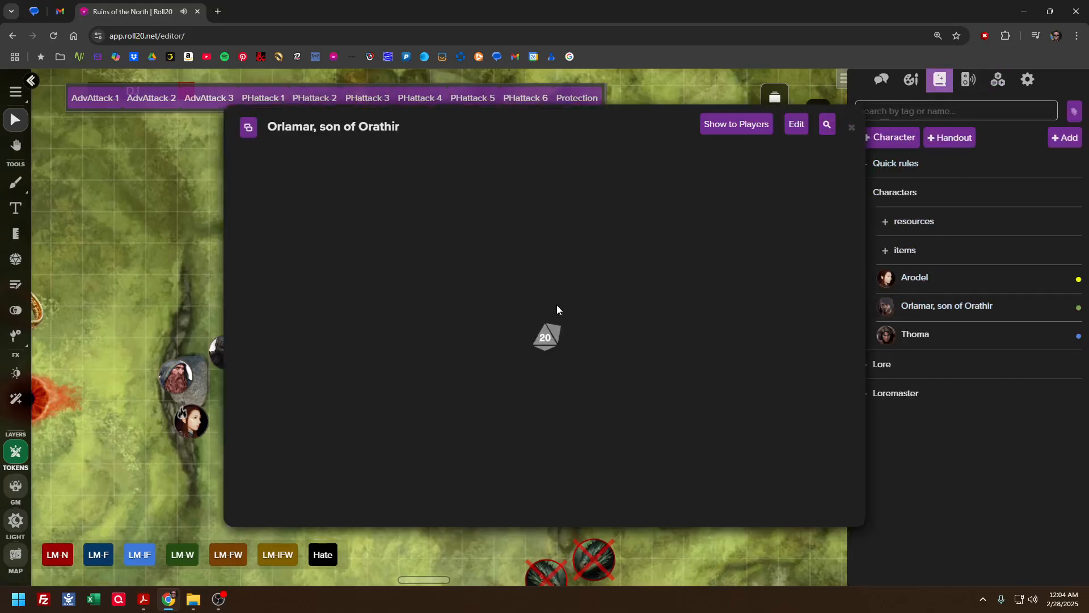
{"action": "scroll", "coordinate": [426, 341], "scroll_direction": "down", "scroll_amount": 5}
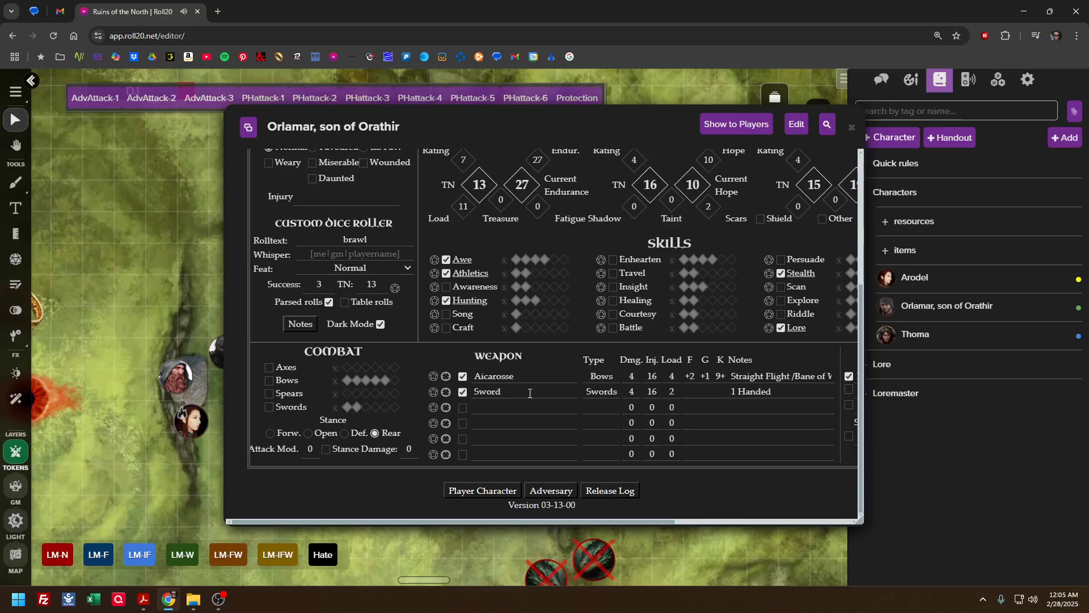
{"action": "left_click", "coordinate": [852, 128]}
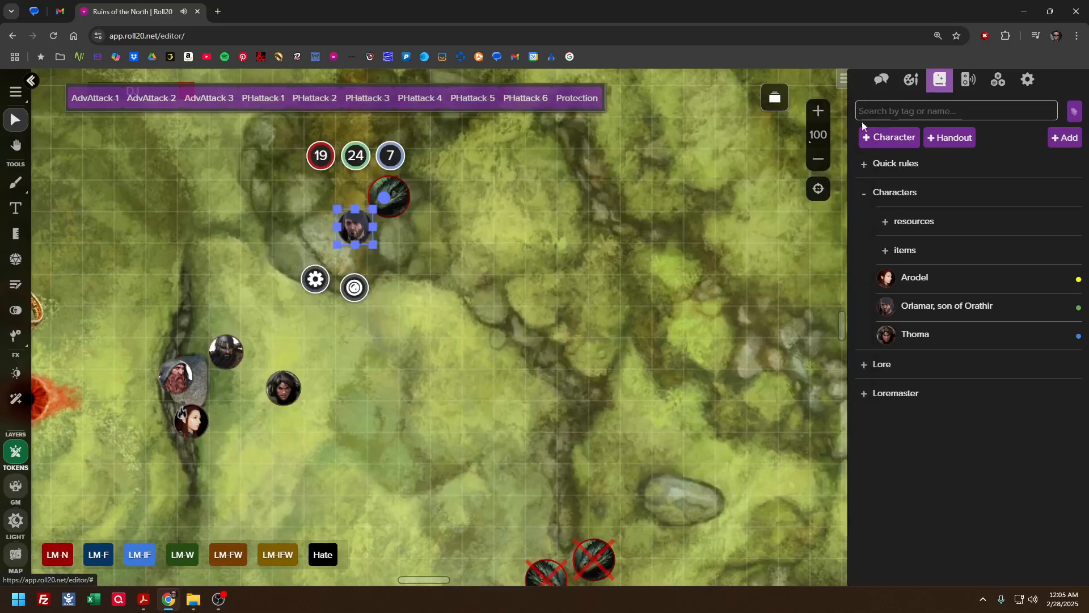
Show the chat log, roll PHattack-2 from Orlamar's token against the adjacent Basilisk with 0 bonus dice, and read the attack result
{"action": "left_click", "coordinate": [881, 79]}
{"action": "scroll", "coordinate": [929, 241], "scroll_direction": "down", "scroll_amount": 2}
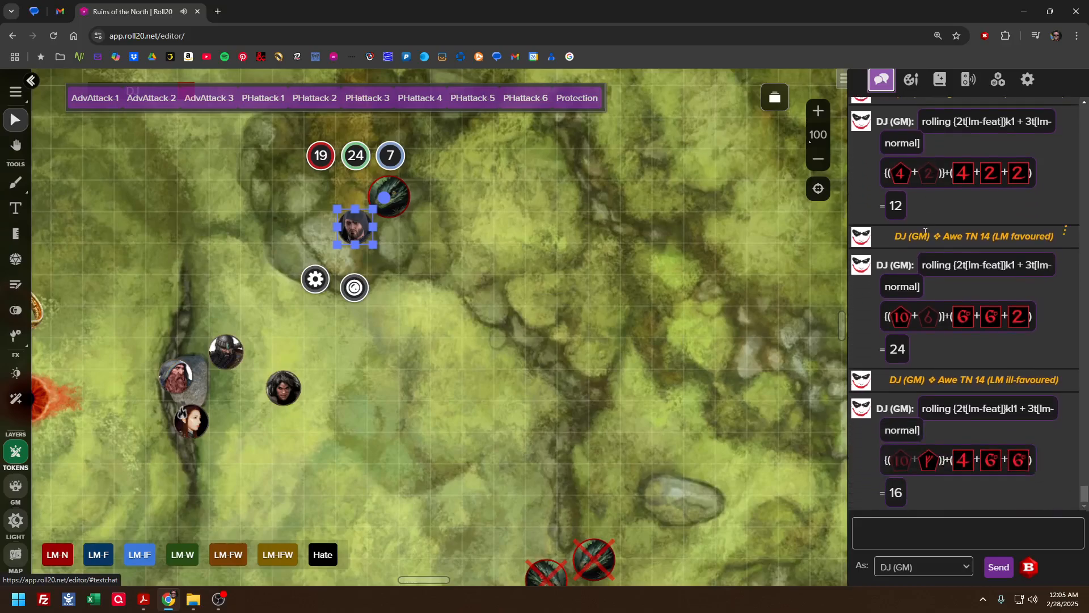
{"action": "left_click", "coordinate": [316, 99]}
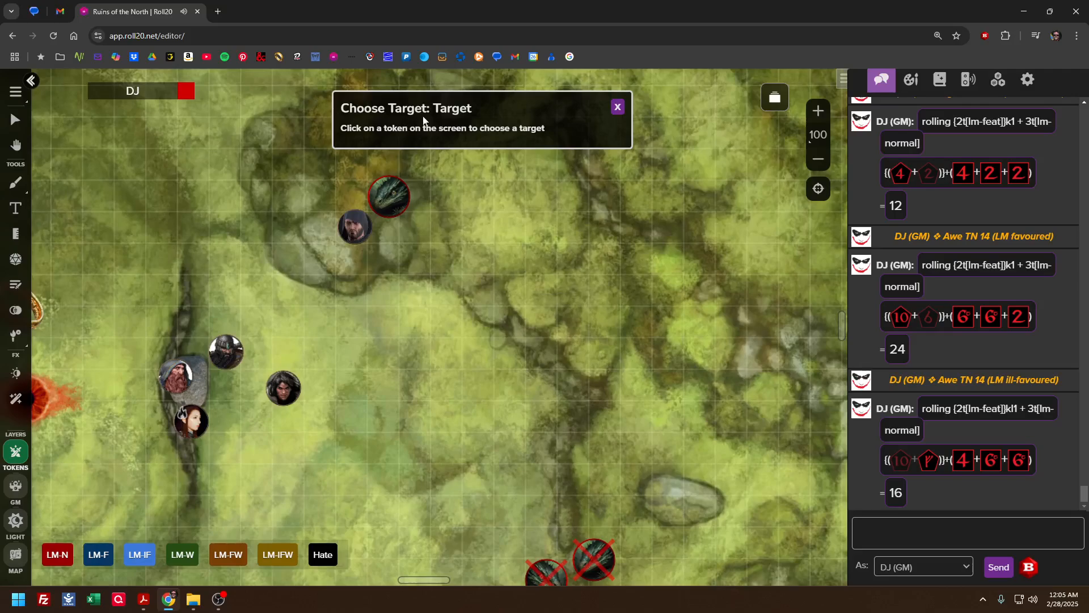
{"action": "left_click", "coordinate": [396, 194]}
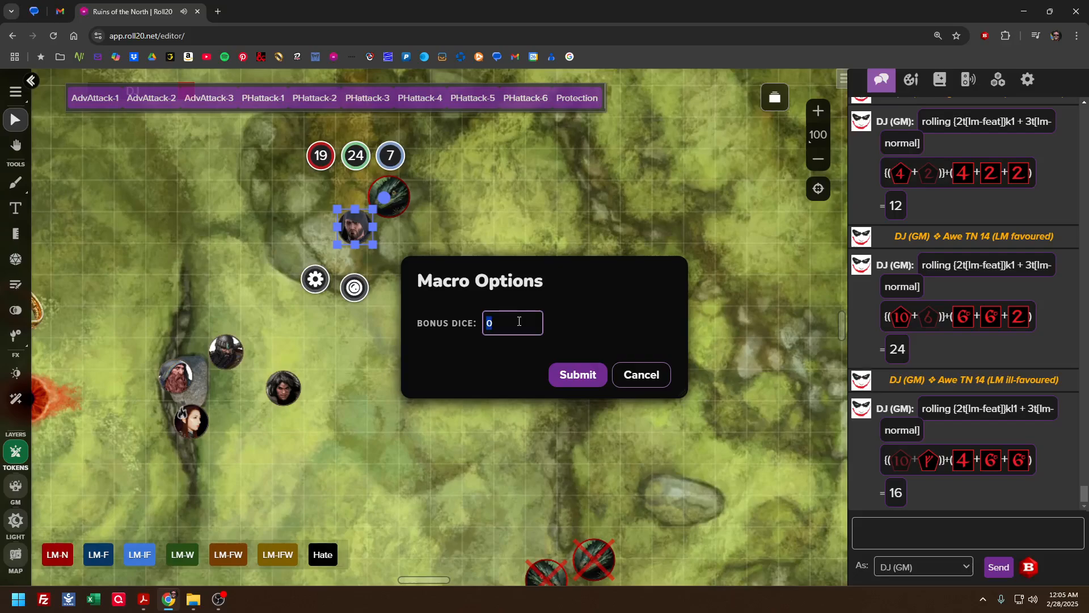
{"action": "left_click", "coordinate": [570, 377]}
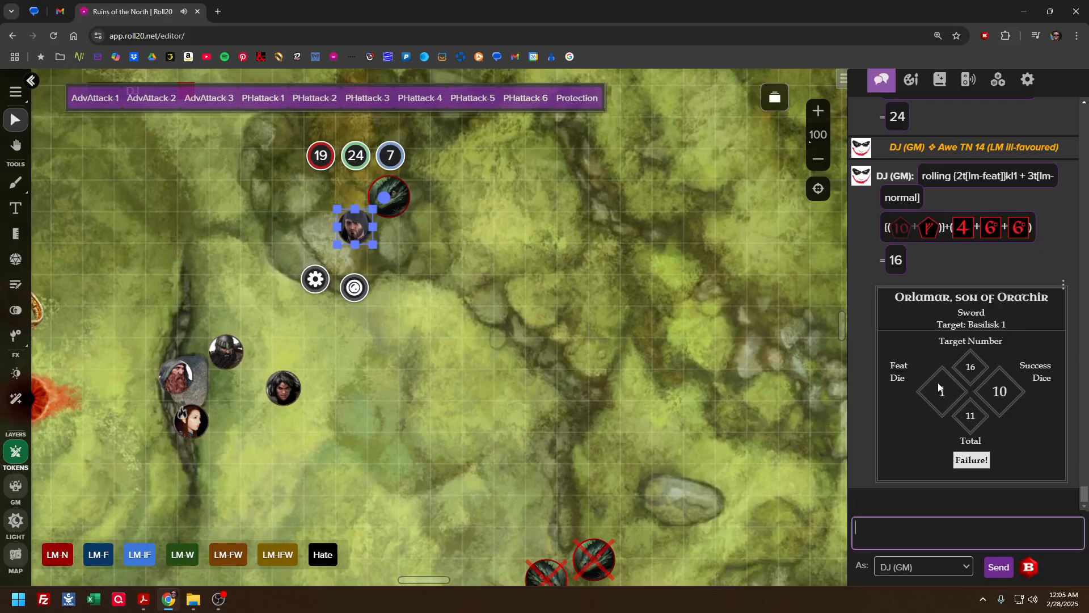
Inspect the PHattack-2 macro's name, action and token action setting, and close it without saving
{"action": "mouse_move", "coordinate": [1007, 400]}
{"action": "mouse_move", "coordinate": [972, 369]}
{"action": "left_click", "coordinate": [998, 80]}
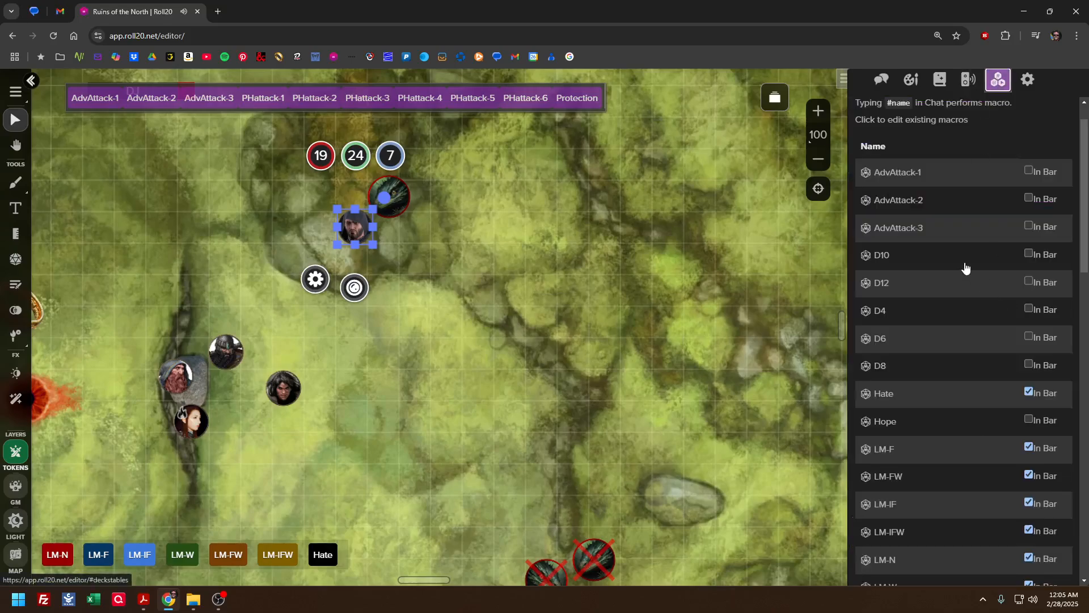
{"action": "scroll", "coordinate": [965, 267], "scroll_direction": "down", "scroll_amount": 5}
{"action": "scroll", "coordinate": [952, 283], "scroll_direction": "down", "scroll_amount": 3}
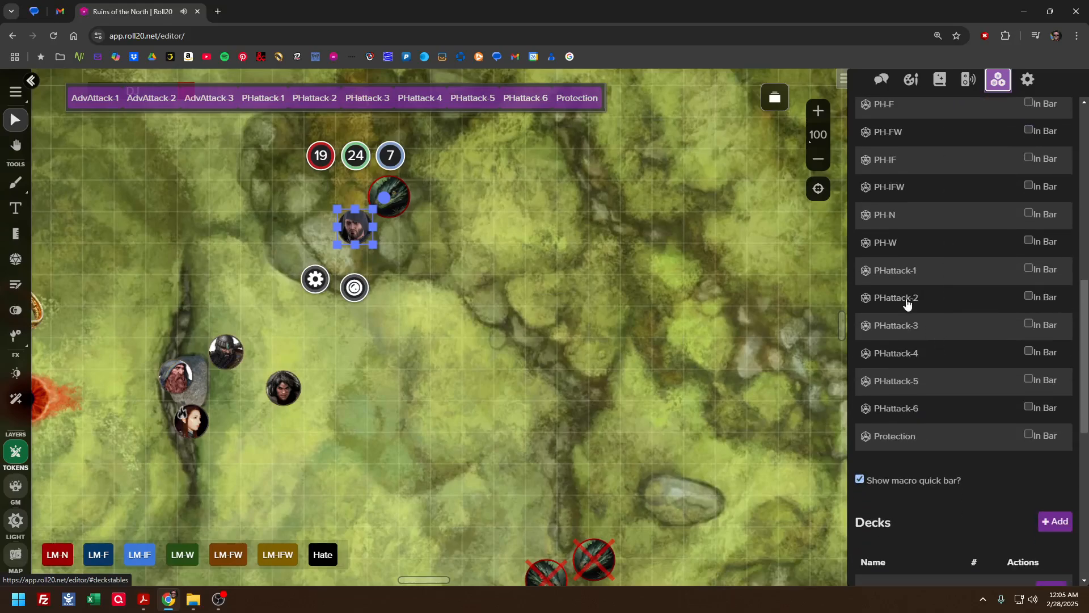
{"action": "left_click", "coordinate": [907, 305]}
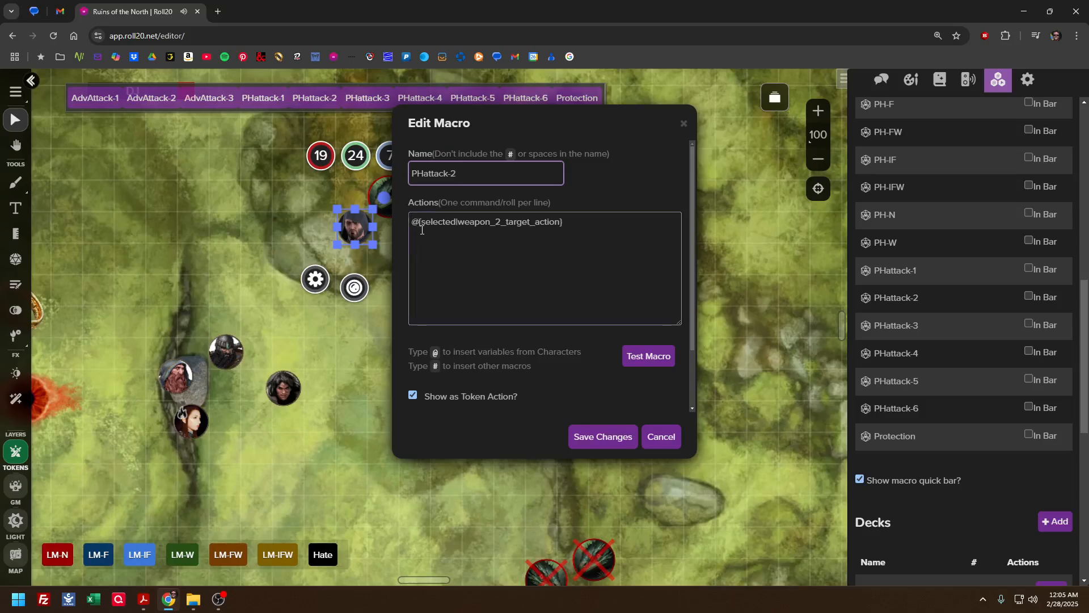
{"action": "left_click", "coordinate": [483, 175]}
{"action": "left_click", "coordinate": [672, 440]}
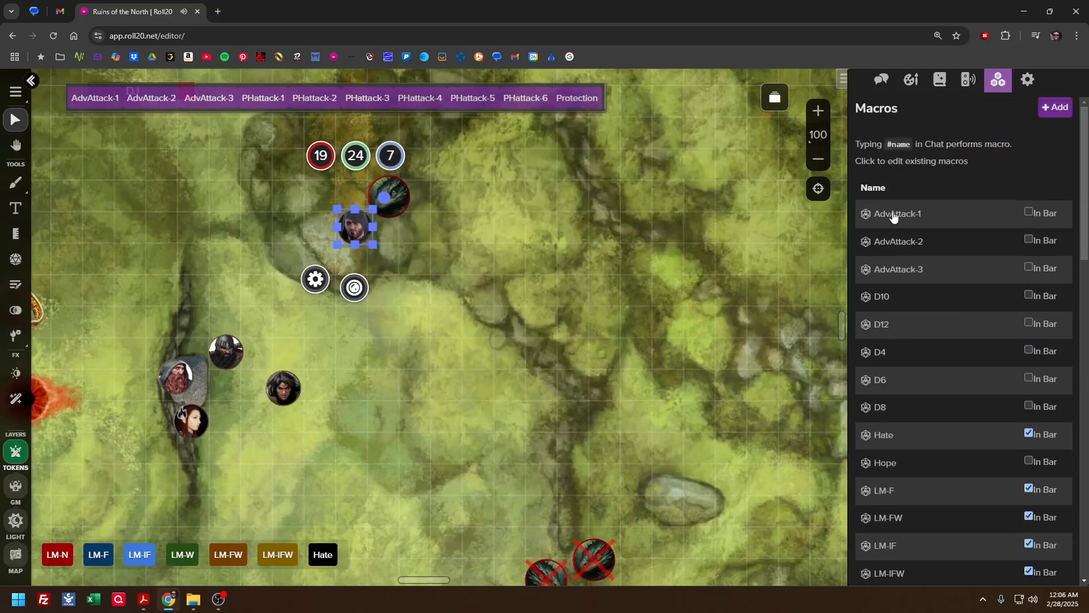
Select the Basilisk beside Orlamar, roll AdvAttack-1 against Orlamar with 0 bonus dice, and show the result in the chat log
{"action": "left_click", "coordinate": [377, 207]}
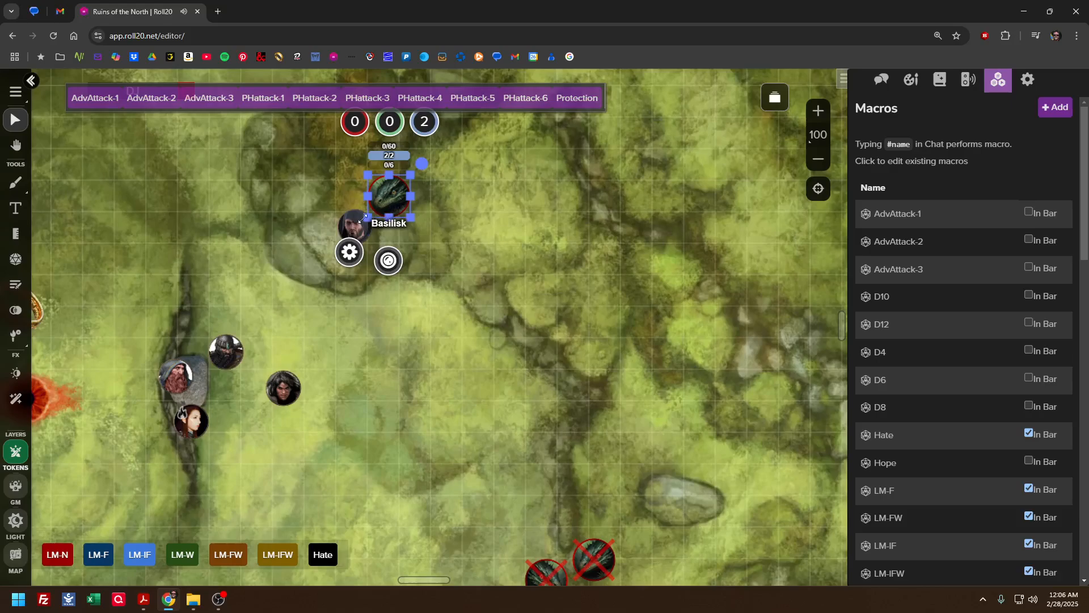
{"action": "left_click", "coordinate": [98, 102]}
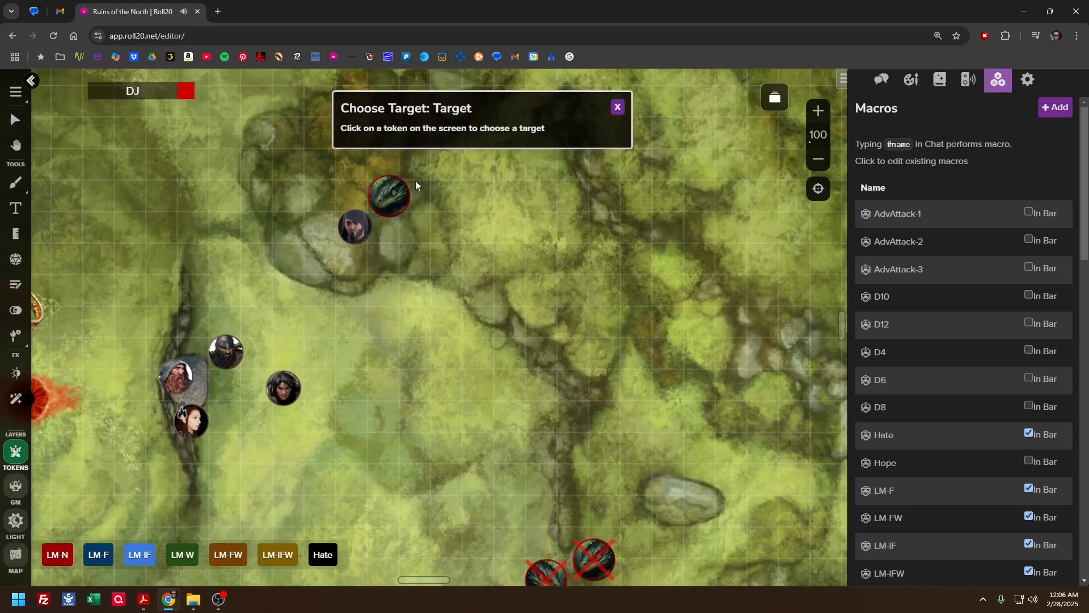
{"action": "left_click", "coordinate": [361, 225]}
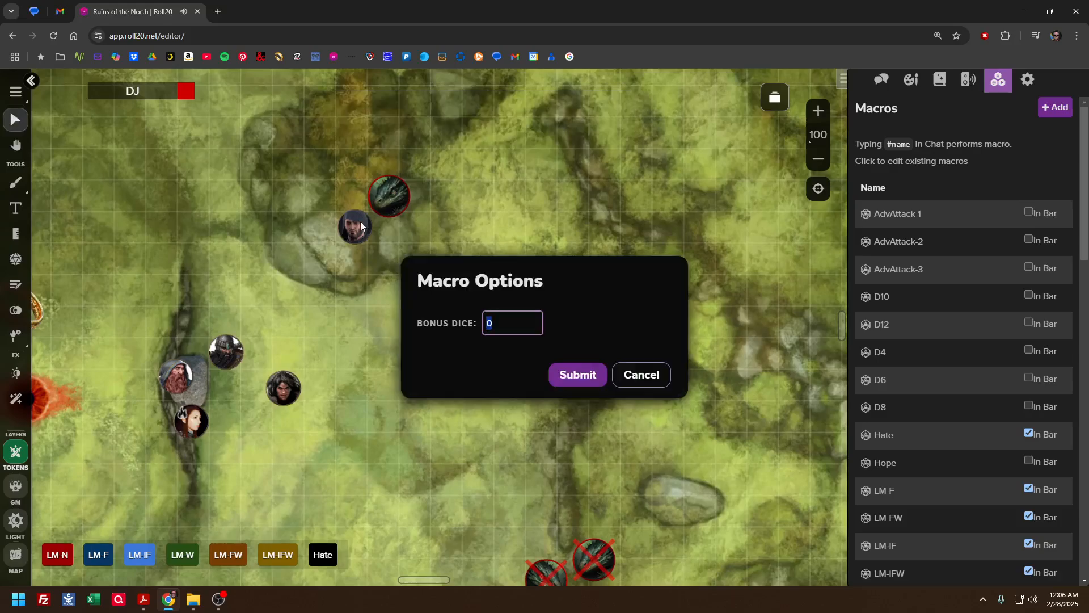
{"action": "left_click", "coordinate": [576, 373]}
{"action": "left_click", "coordinate": [880, 80]}
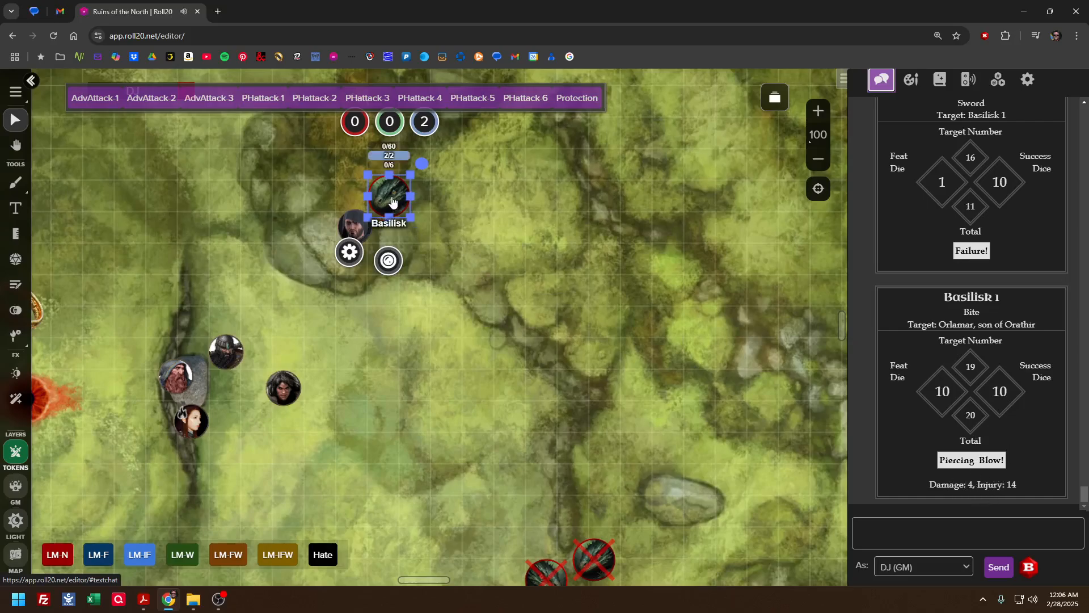
Compare the token actions offered for the Basilisk and Orlamar by selecting each in turn, glance at the macro list, and reselect the Basilisk
{"action": "left_click", "coordinate": [477, 239]}
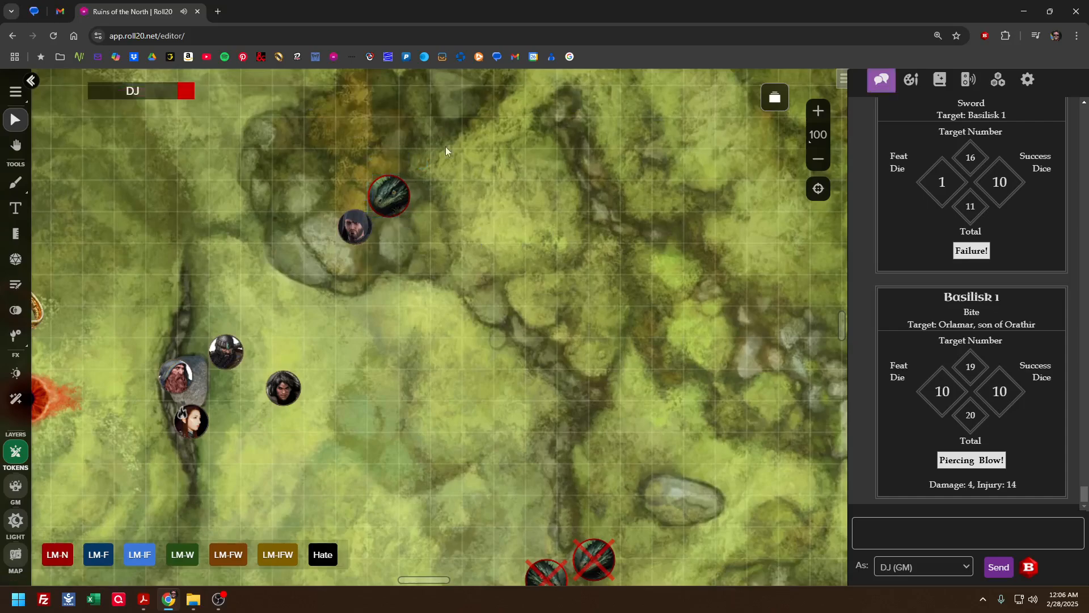
{"action": "left_click", "coordinate": [385, 202]}
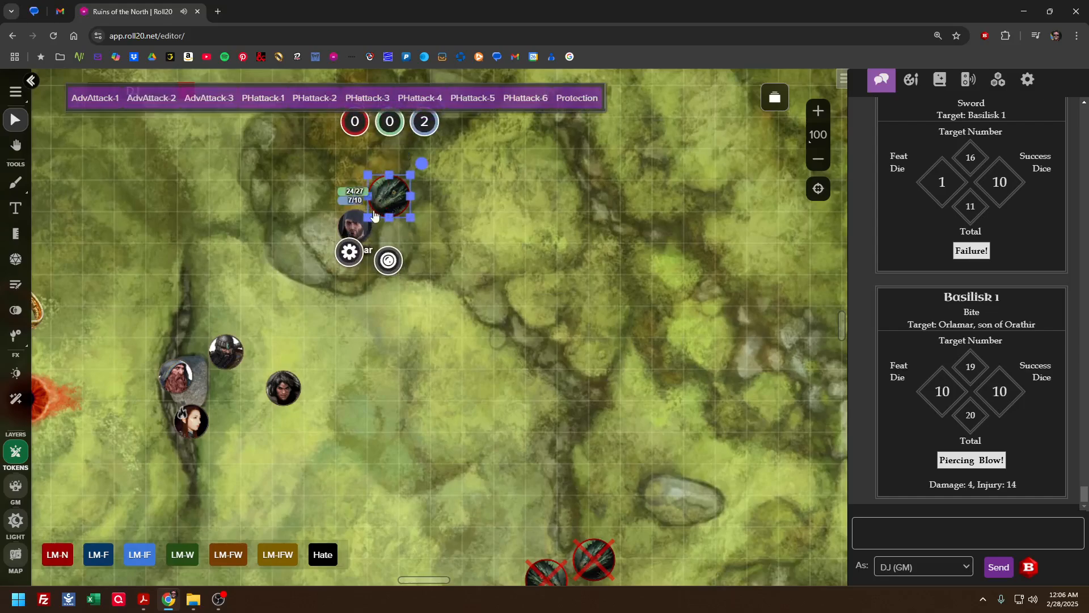
{"action": "left_click", "coordinate": [354, 230]}
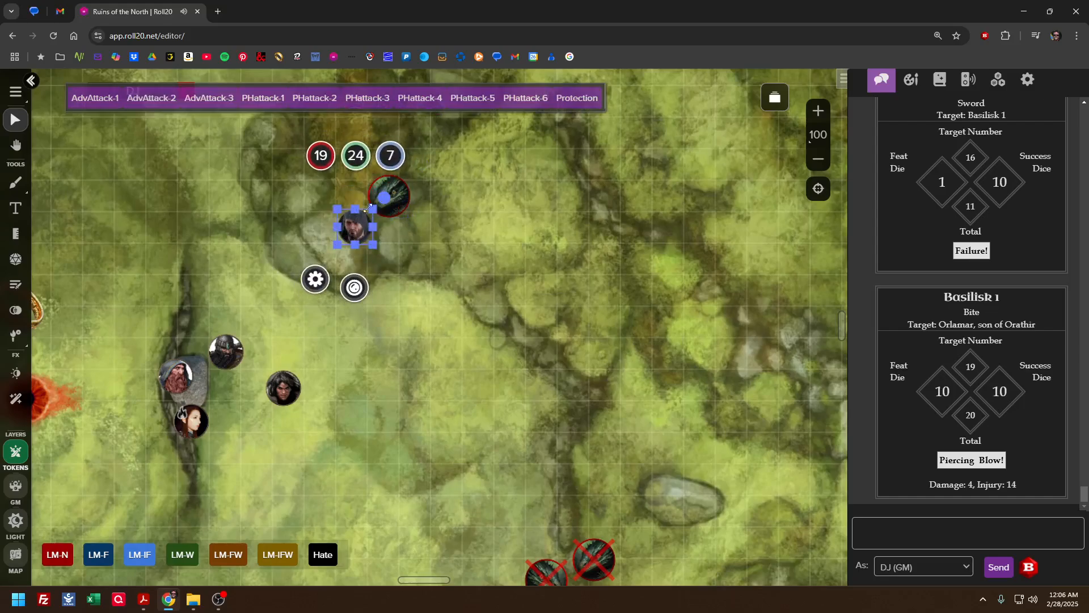
{"action": "left_click", "coordinate": [394, 200]}
{"action": "left_click", "coordinate": [373, 310]}
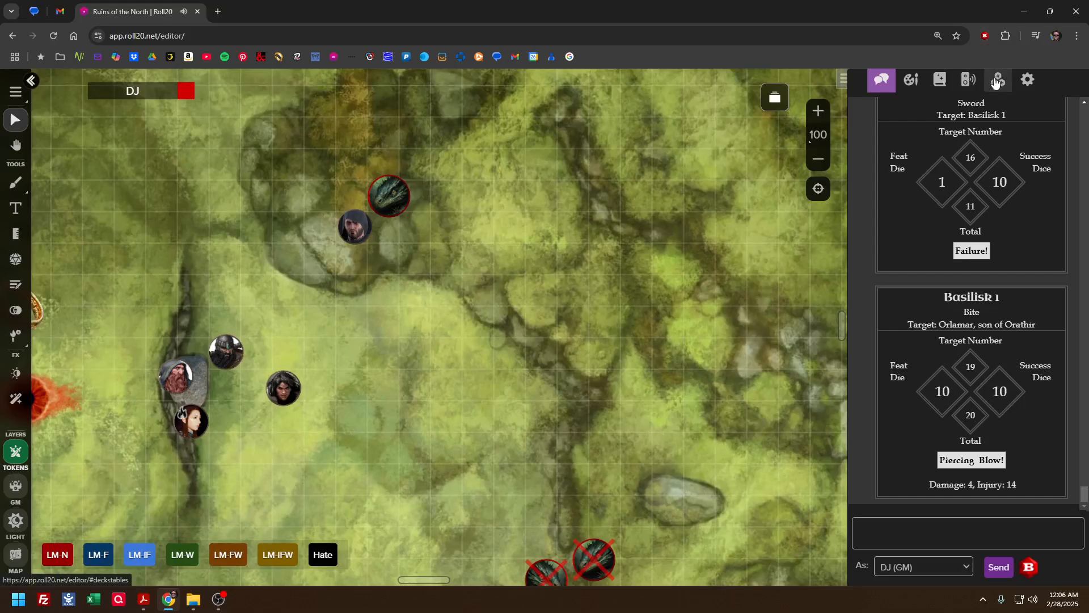
{"action": "left_click", "coordinate": [999, 79]}
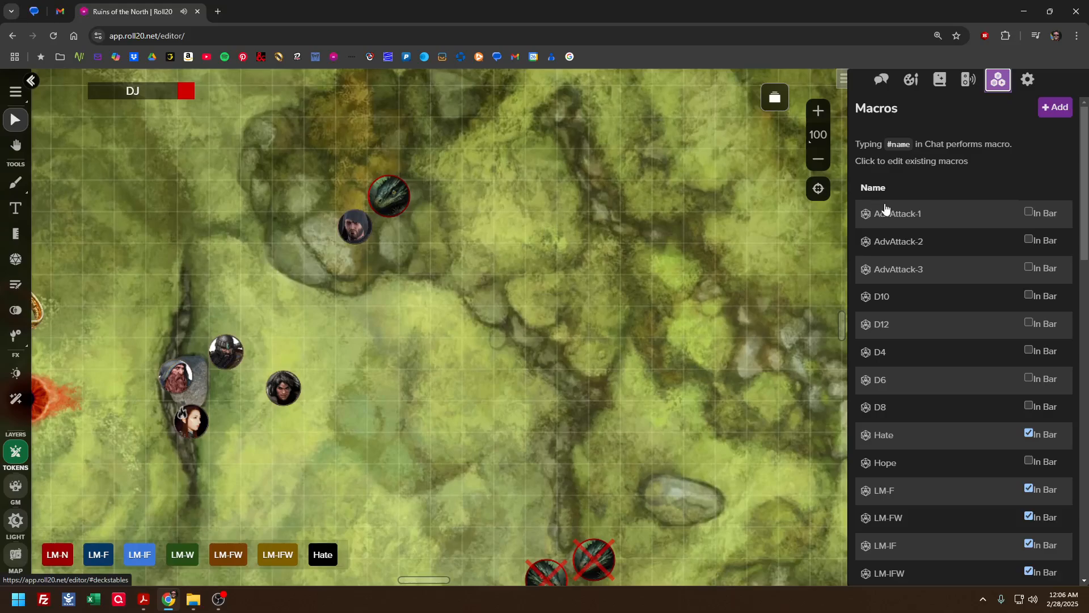
{"action": "left_click", "coordinate": [877, 82]}
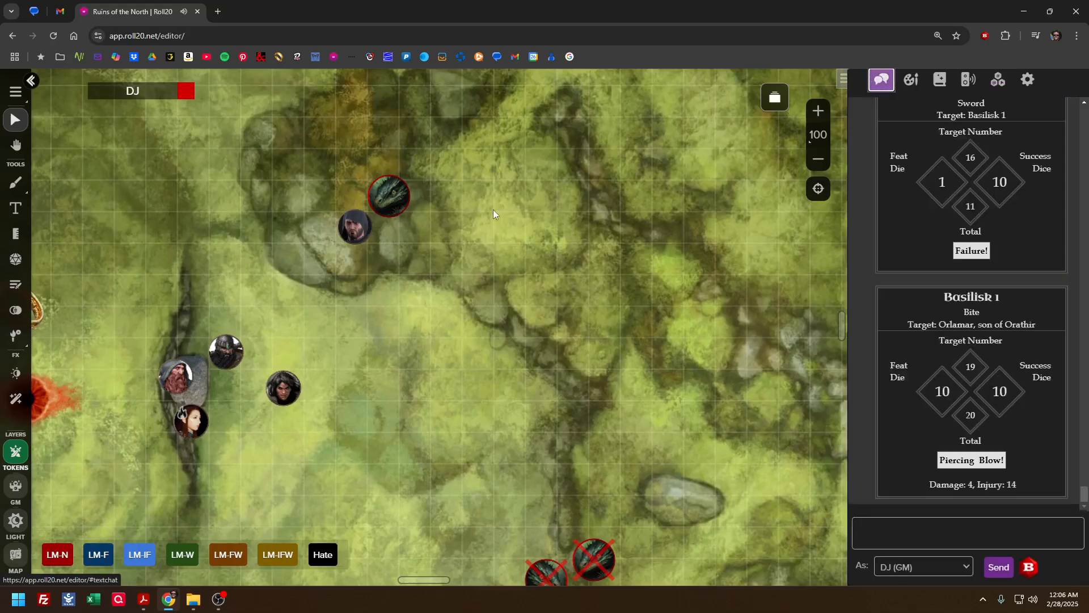
{"action": "left_click", "coordinate": [402, 202]}
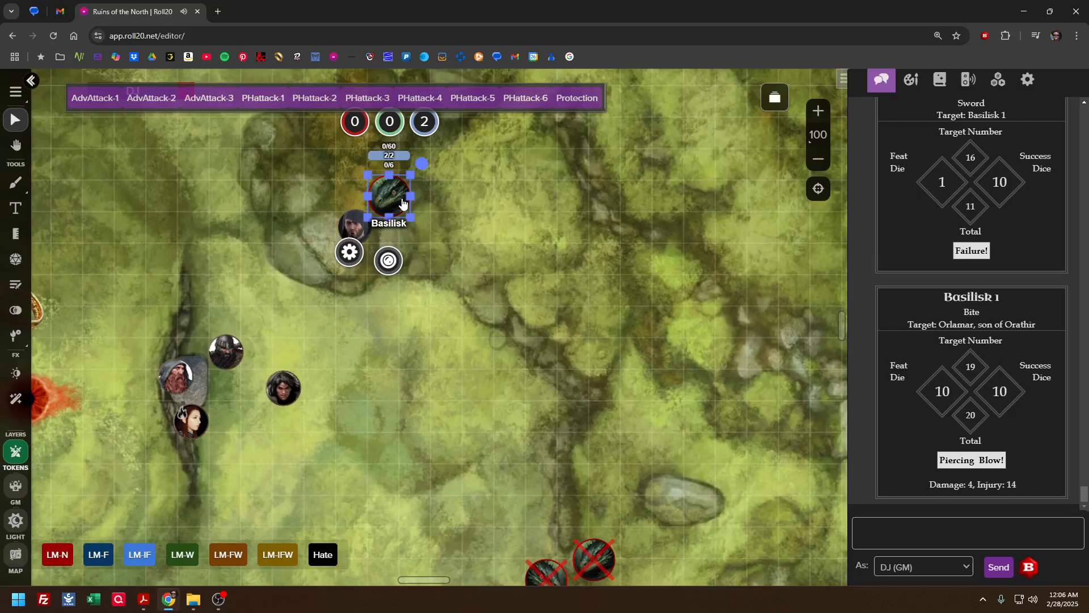
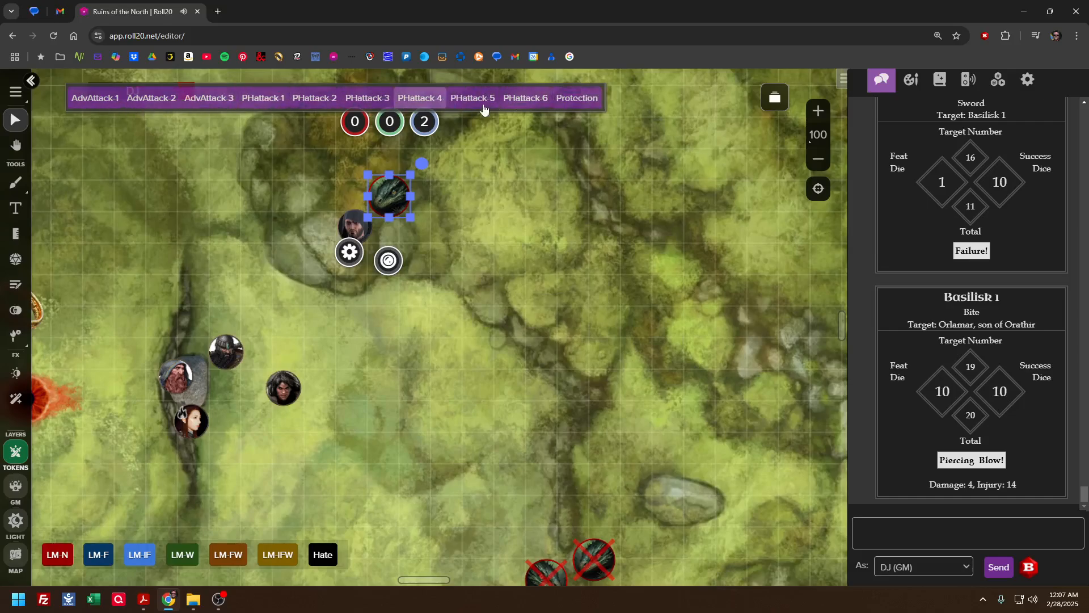
Reselect the Basilisk and Orlamar's token in turn to review the attack and Protection token actions each one offers
{"action": "left_click", "coordinate": [519, 156]}
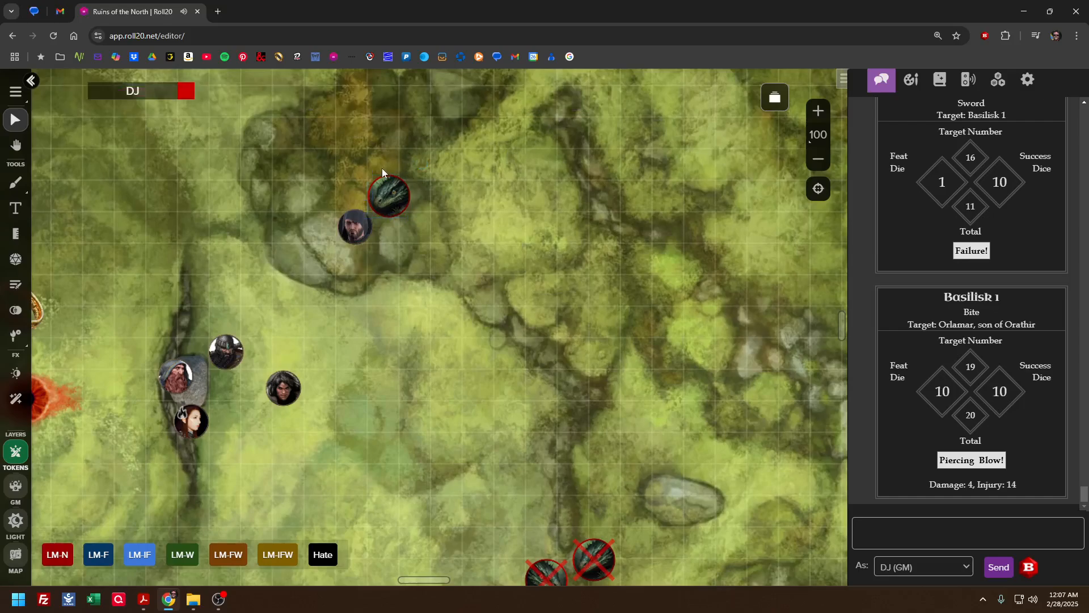
{"action": "left_click", "coordinate": [401, 192]}
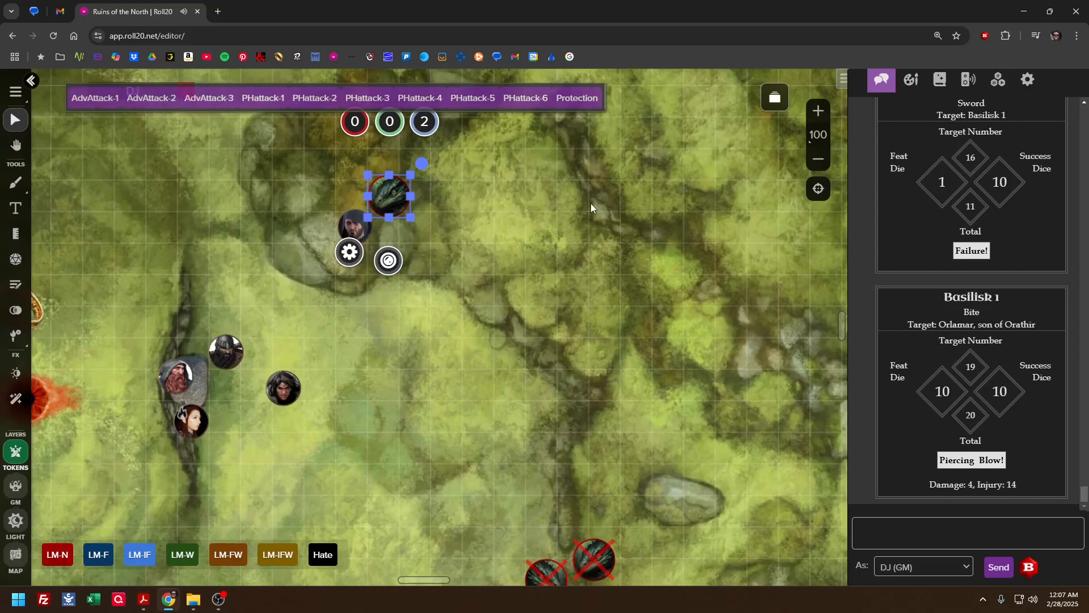
{"action": "left_click", "coordinate": [417, 227]}
{"action": "left_click", "coordinate": [355, 227]}
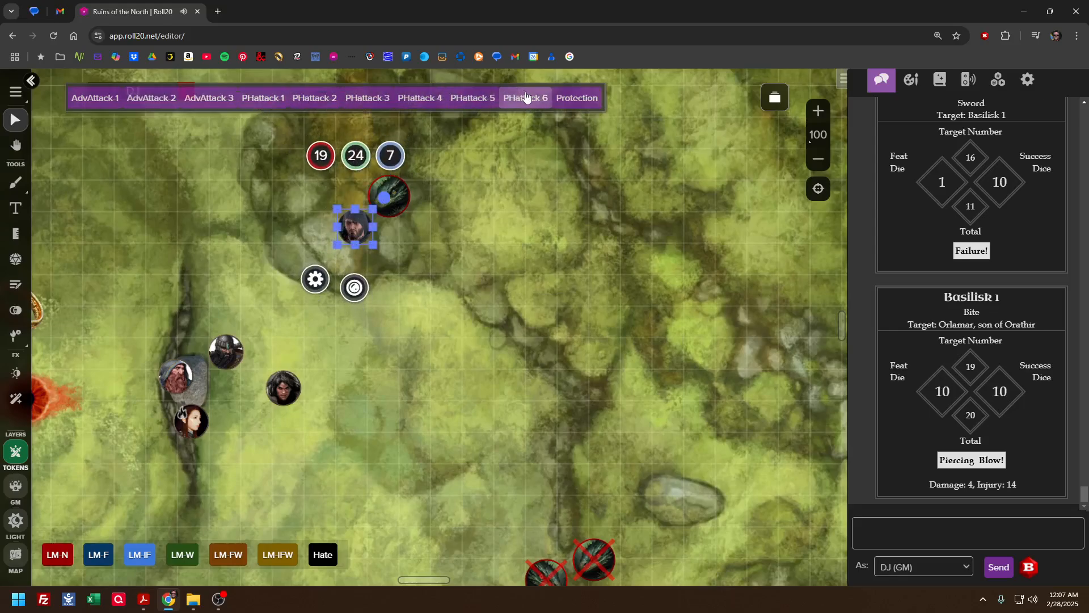
{"action": "left_click", "coordinate": [485, 164]}
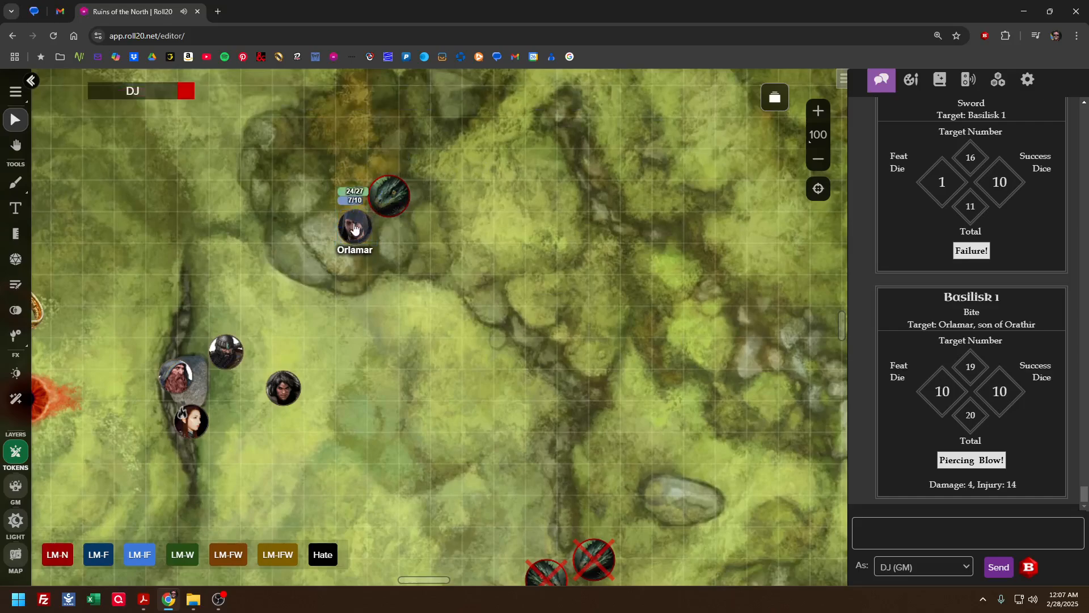
{"action": "left_click", "coordinate": [355, 226]}
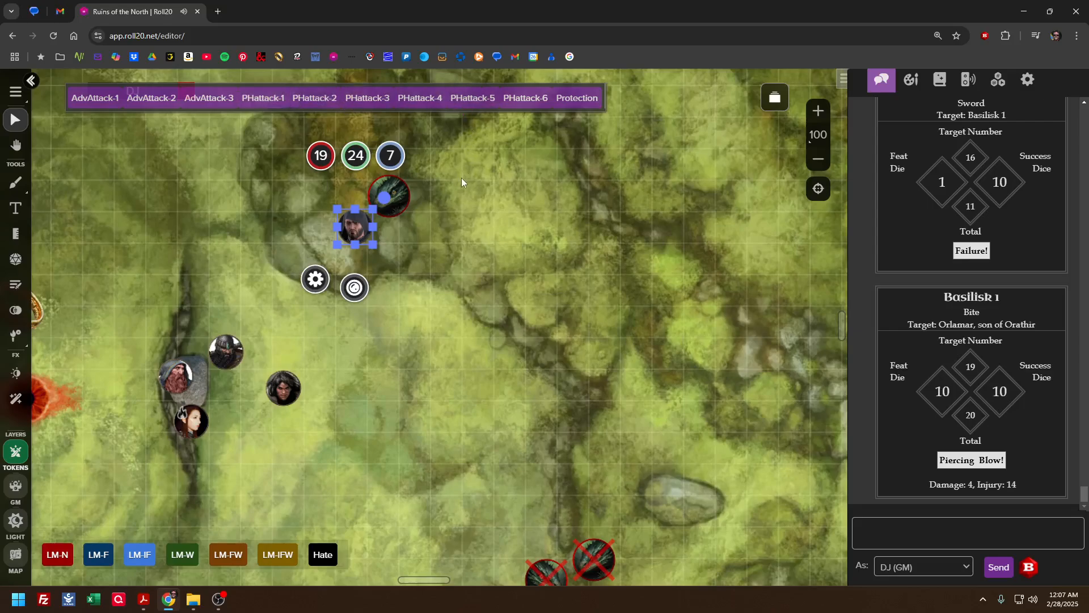
{"action": "left_click", "coordinate": [461, 179]}
Roll Protection from Orlamar's token with an injury rating of 14 and 0 bonus dice
{"action": "left_click", "coordinate": [360, 223]}
{"action": "left_click", "coordinate": [577, 97]}
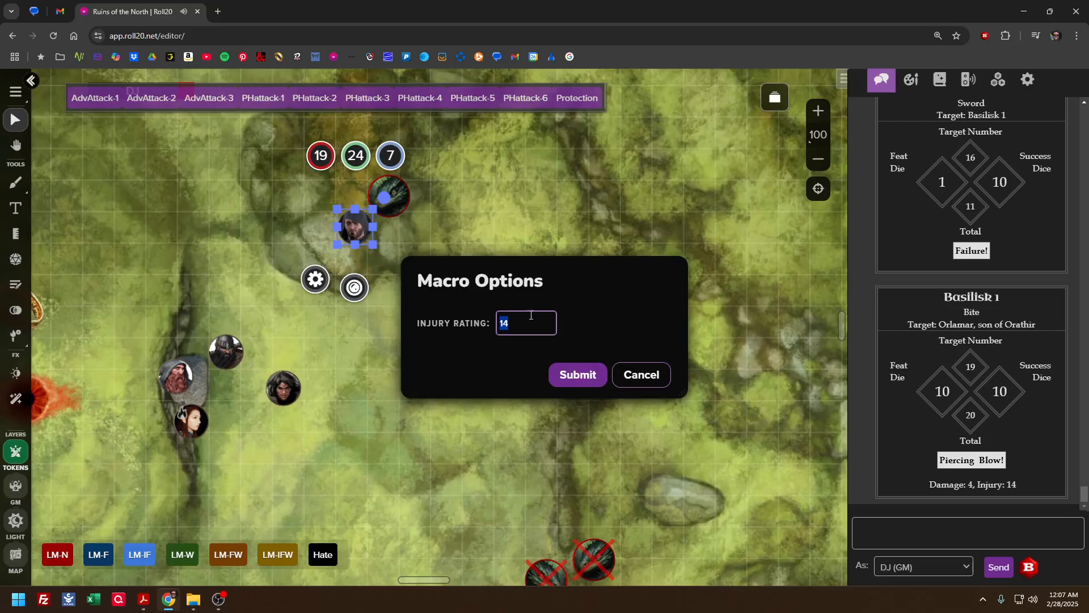
{"action": "type", "text": "18"}
{"action": "key", "text": "BackSpace"}
{"action": "left_click", "coordinate": [588, 381]}
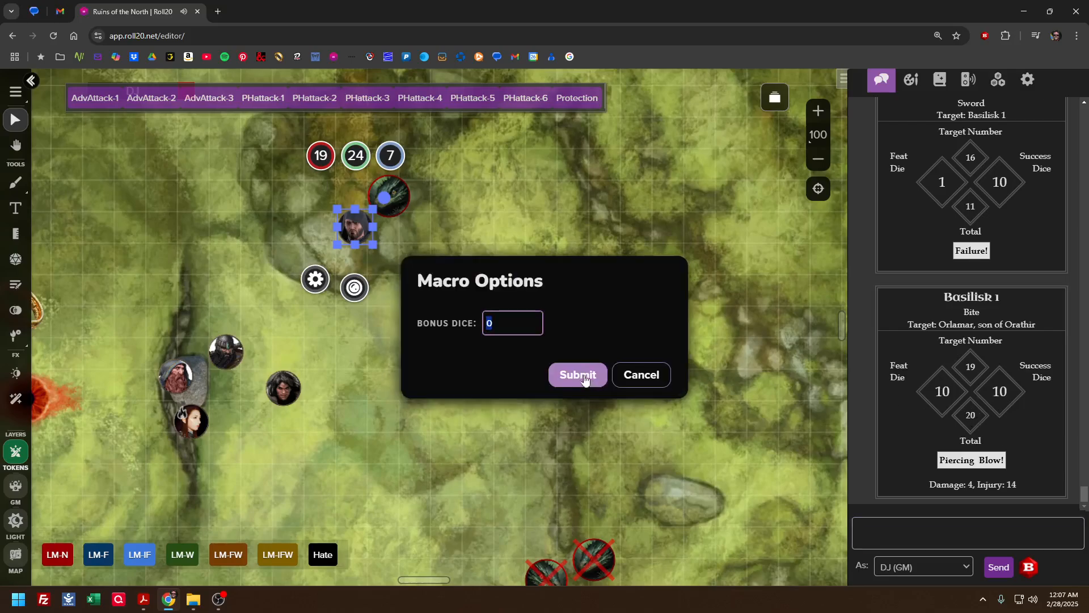
{"action": "left_click", "coordinate": [578, 373]}
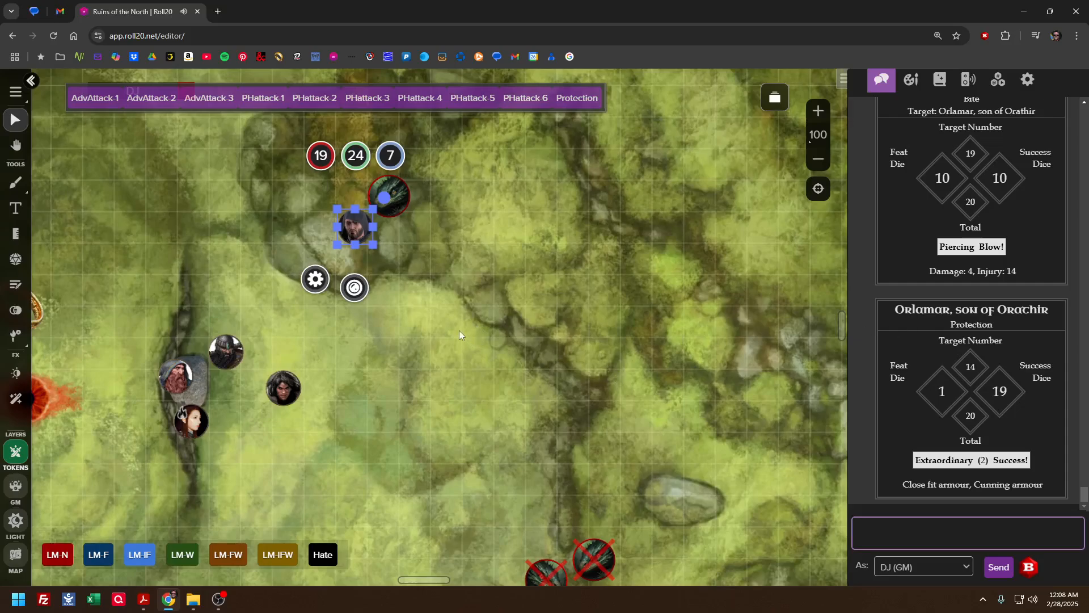
{"action": "scroll", "coordinate": [494, 366], "scroll_direction": "up", "scroll_amount": 4}
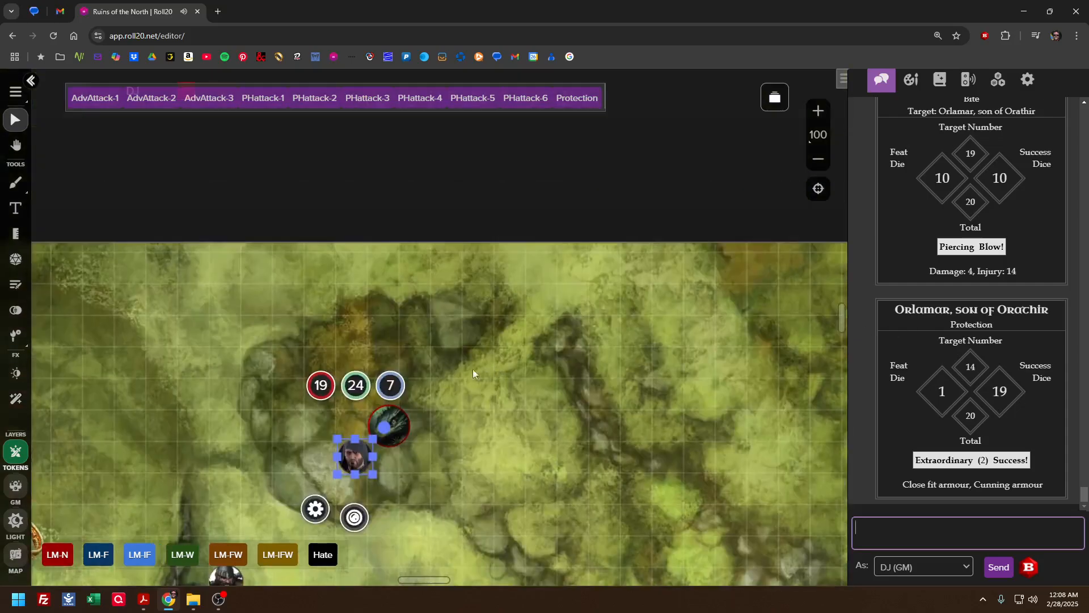
{"action": "left_click", "coordinate": [469, 442]}
{"action": "scroll", "coordinate": [521, 406], "scroll_direction": "down", "scroll_amount": 2}
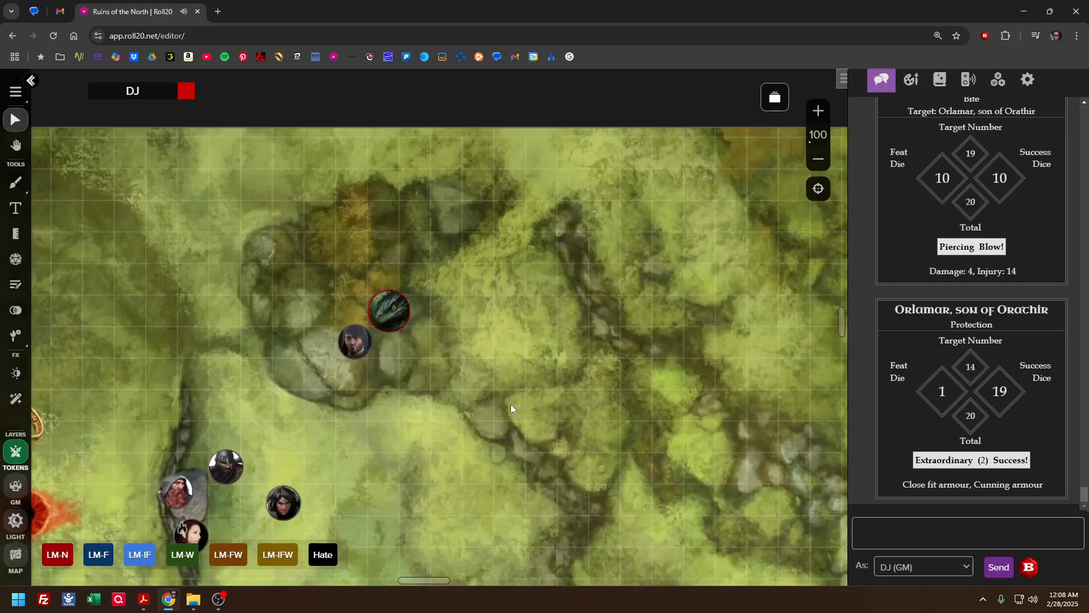
{"action": "left_click", "coordinate": [363, 342]}
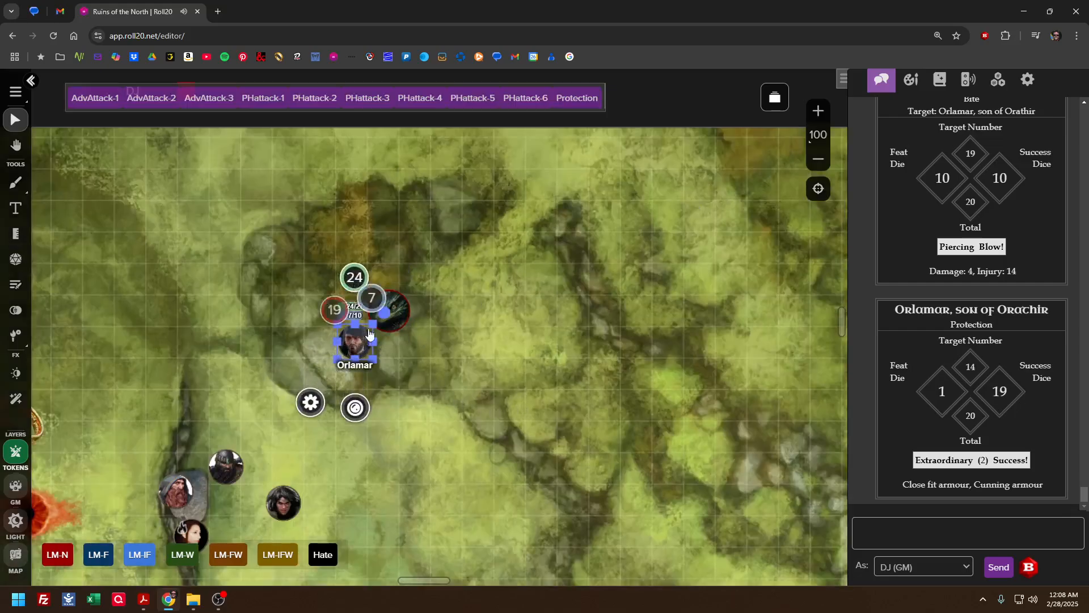
{"action": "left_click", "coordinate": [395, 313]}
{"action": "left_click", "coordinate": [355, 341]}
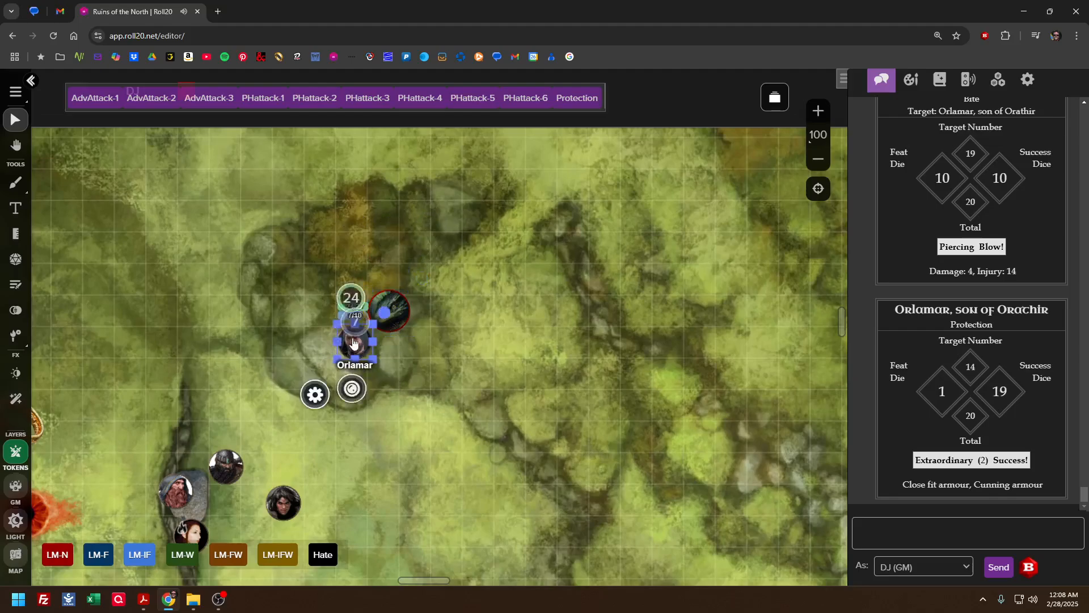
Inspect the Protection macro's name, action and token action setting, and close it without saving
{"action": "left_click", "coordinate": [998, 81]}
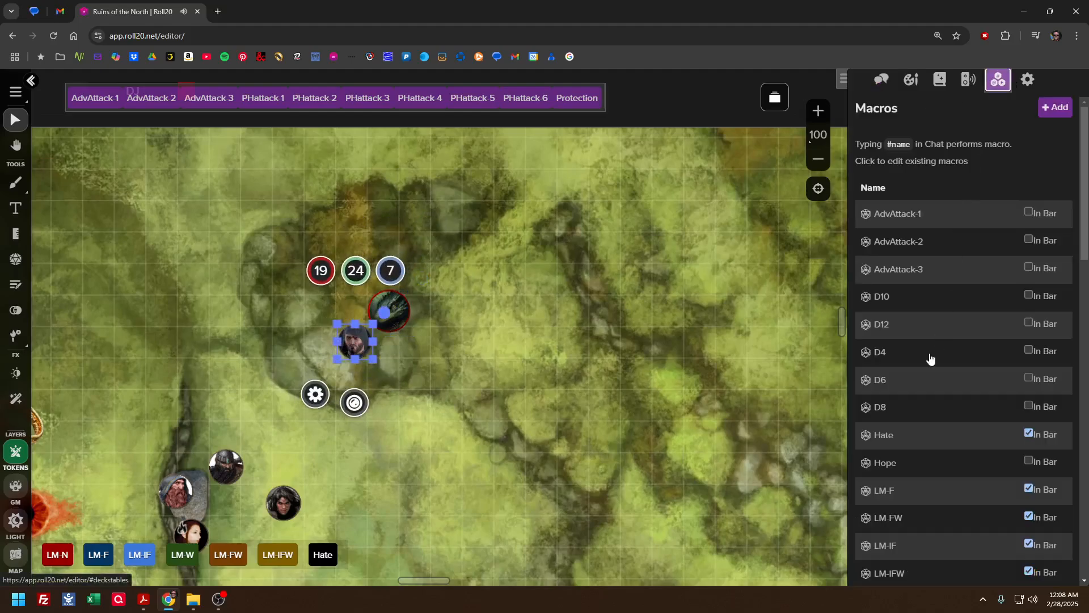
{"action": "scroll", "coordinate": [919, 360], "scroll_direction": "down", "scroll_amount": 6}
{"action": "scroll", "coordinate": [916, 361], "scroll_direction": "down", "scroll_amount": 4}
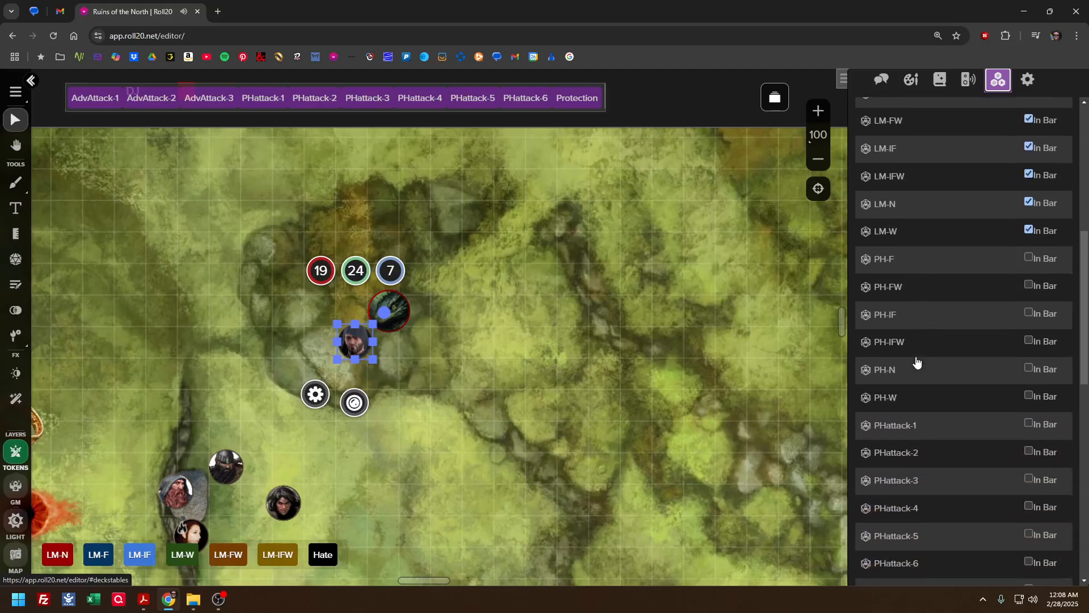
{"action": "left_click", "coordinate": [907, 422]}
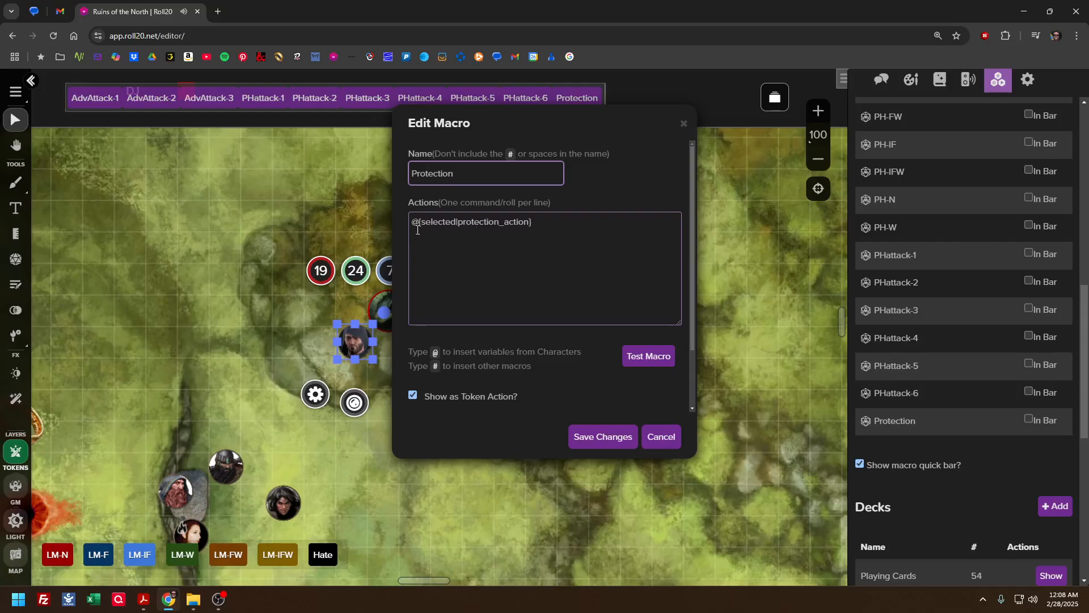
{"action": "left_click", "coordinate": [653, 438]}
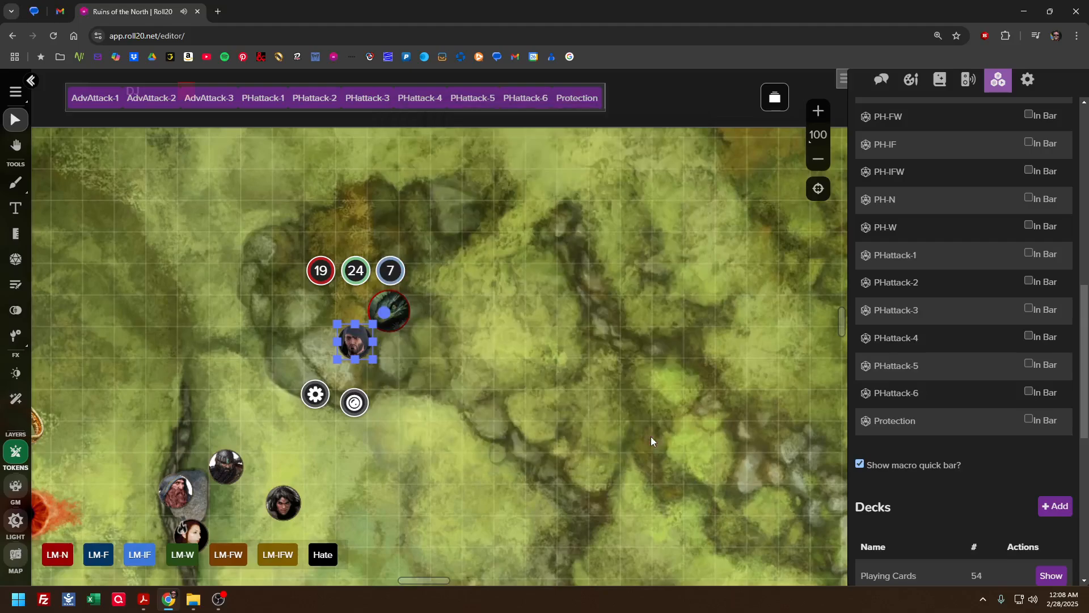
Open Orlamar's character sheet from the journal and enlarge it to show the full combat, weapon and armour sections
{"action": "left_click", "coordinate": [939, 79]}
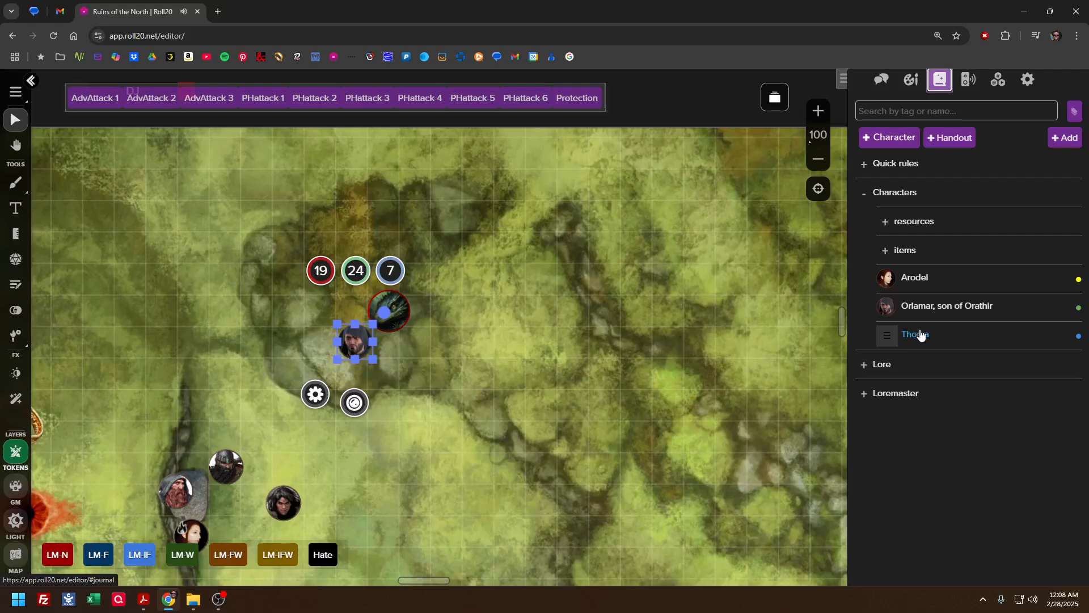
{"action": "left_click", "coordinate": [931, 314]}
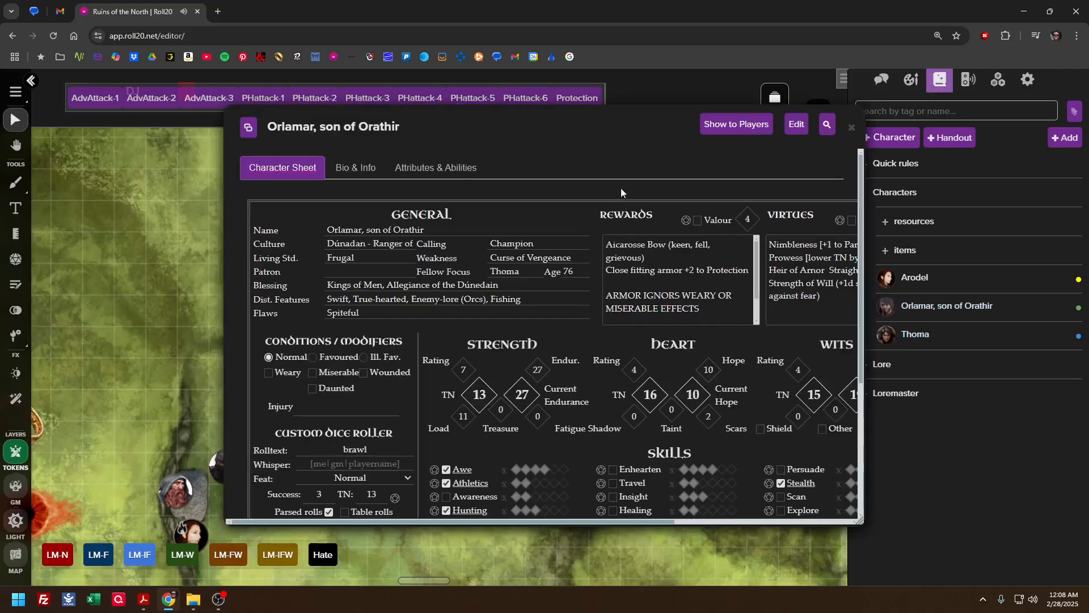
{"action": "left_click_drag", "start_coordinate": [608, 123], "coordinate": [502, 117]}
{"action": "scroll", "coordinate": [563, 356], "scroll_direction": "down", "scroll_amount": 4}
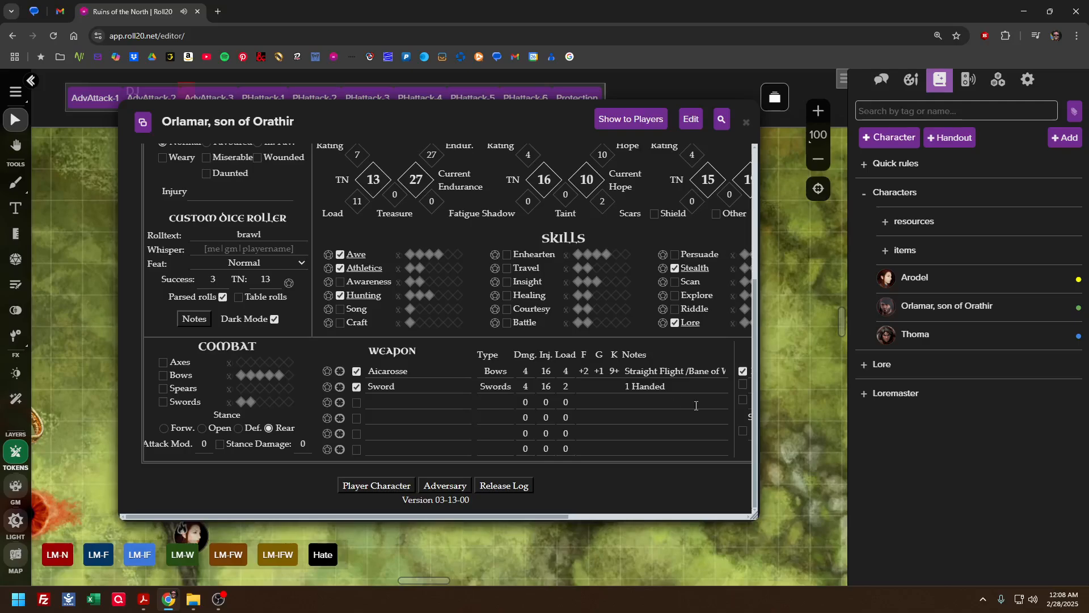
{"action": "left_click_drag", "start_coordinate": [755, 505], "coordinate": [1063, 572]}
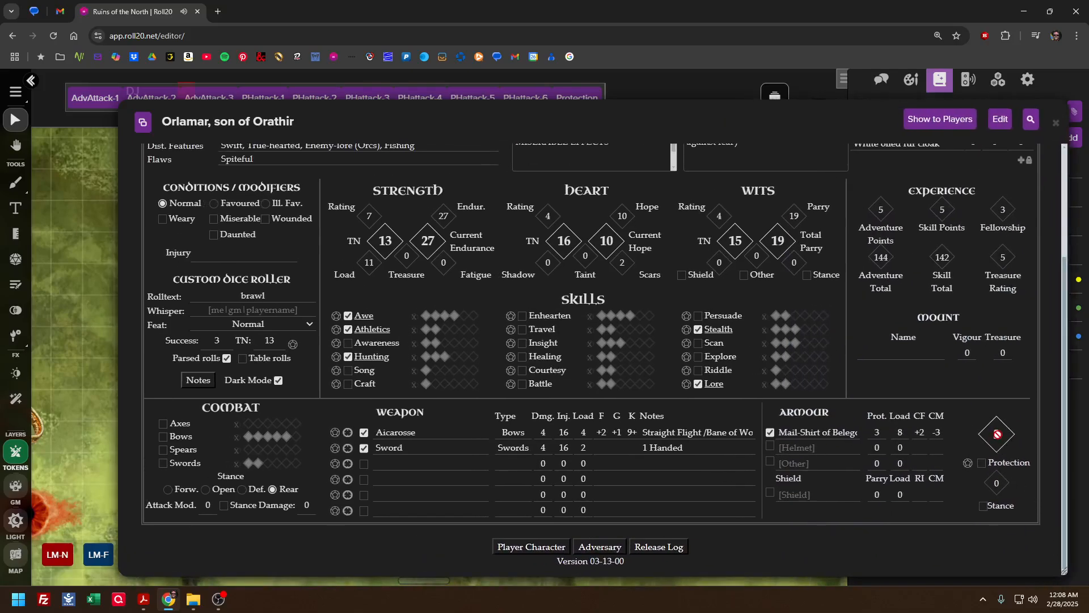
Examine the Protection roll beside Orlamar's armour, reposition and narrow the character sheet, and close it
{"action": "right_click", "coordinate": [968, 467]}
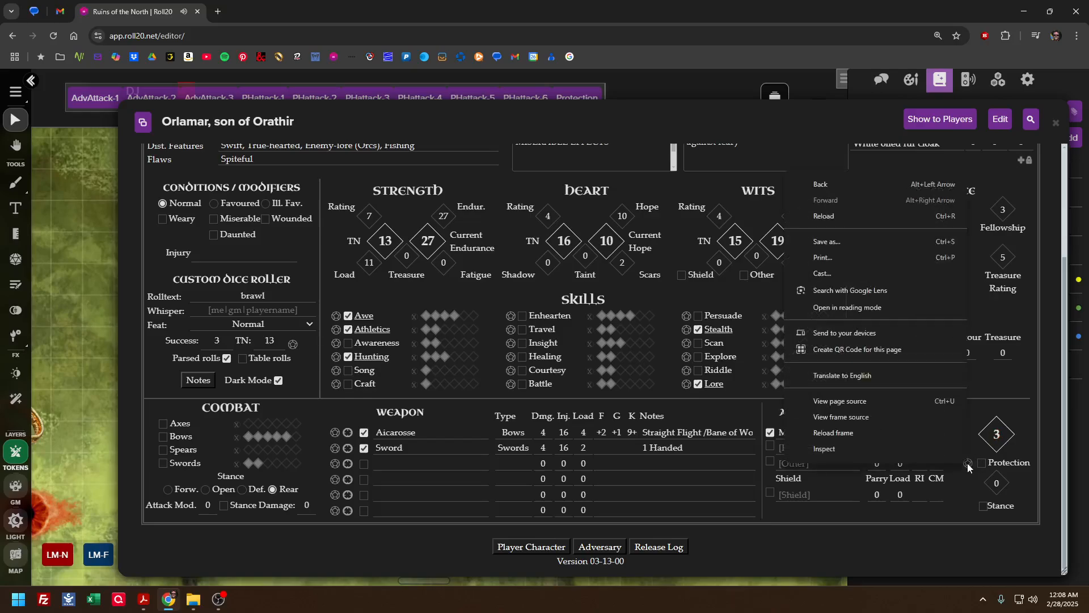
{"action": "left_click", "coordinate": [965, 470]}
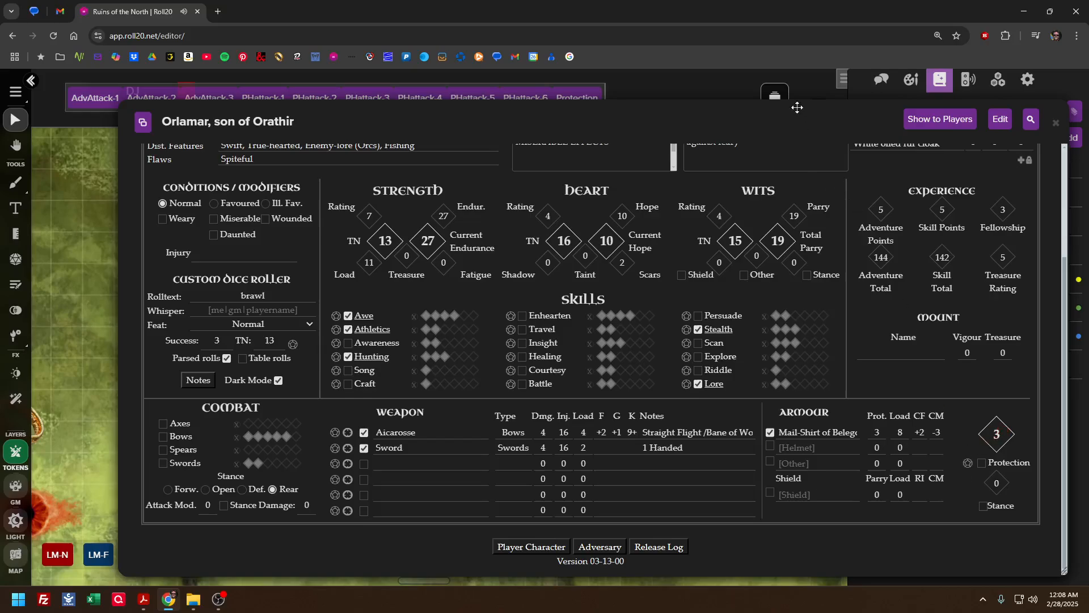
{"action": "left_click_drag", "start_coordinate": [773, 97], "coordinate": [671, 67]}
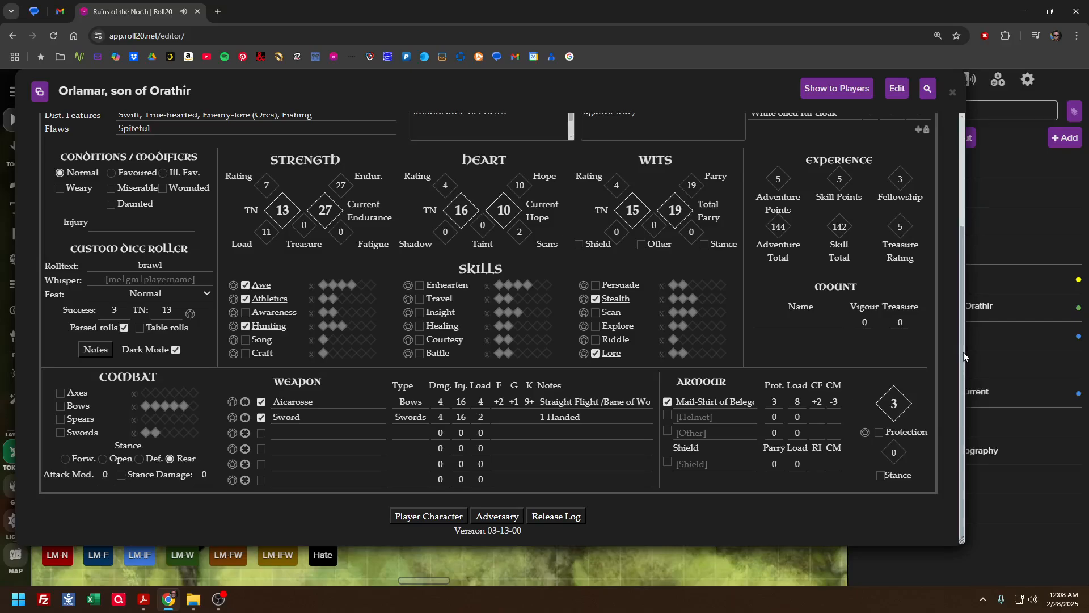
{"action": "left_click_drag", "start_coordinate": [964, 352], "coordinate": [922, 348]}
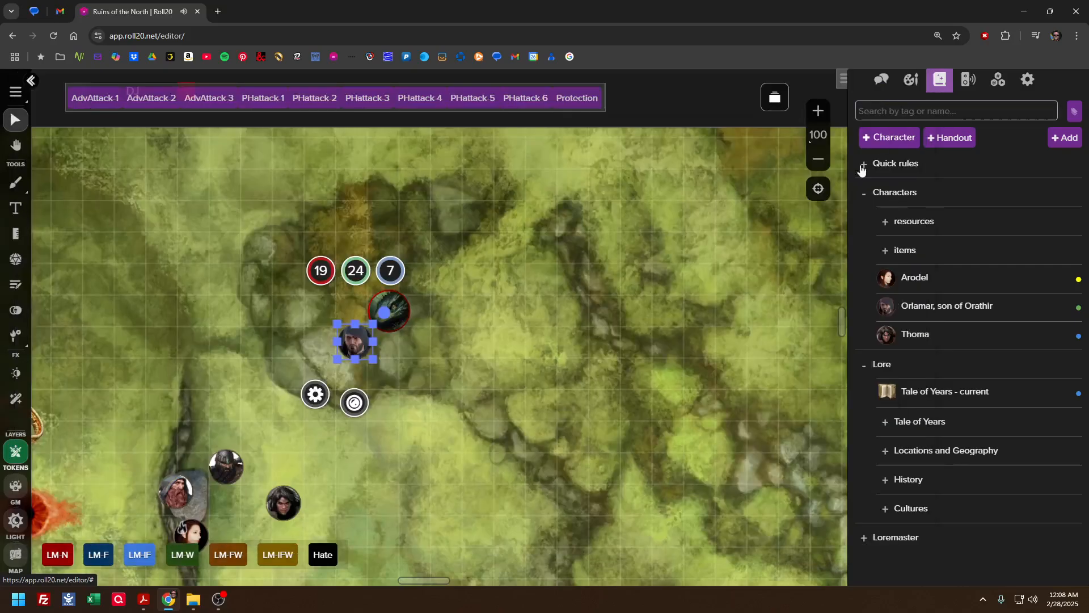
{"action": "left_click", "coordinate": [912, 93]}
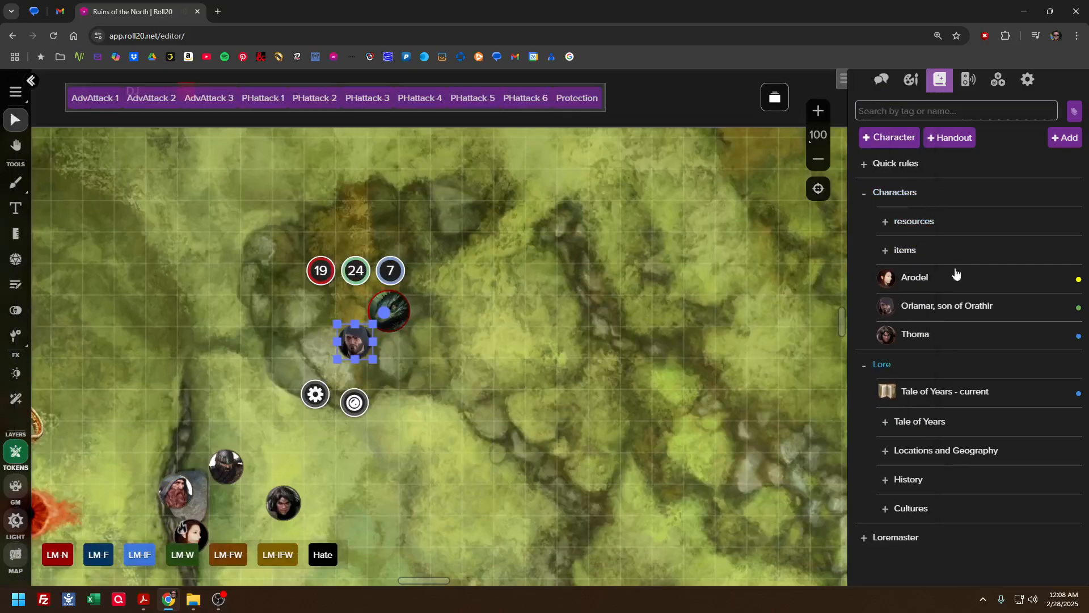
Inspect the actions of the AdvAttack-1, AdvAttack-2 and AdvAttack-3 macros one after another, closing each without saving
{"action": "left_click", "coordinate": [998, 80]}
{"action": "scroll", "coordinate": [899, 310], "scroll_direction": "up", "scroll_amount": 8}
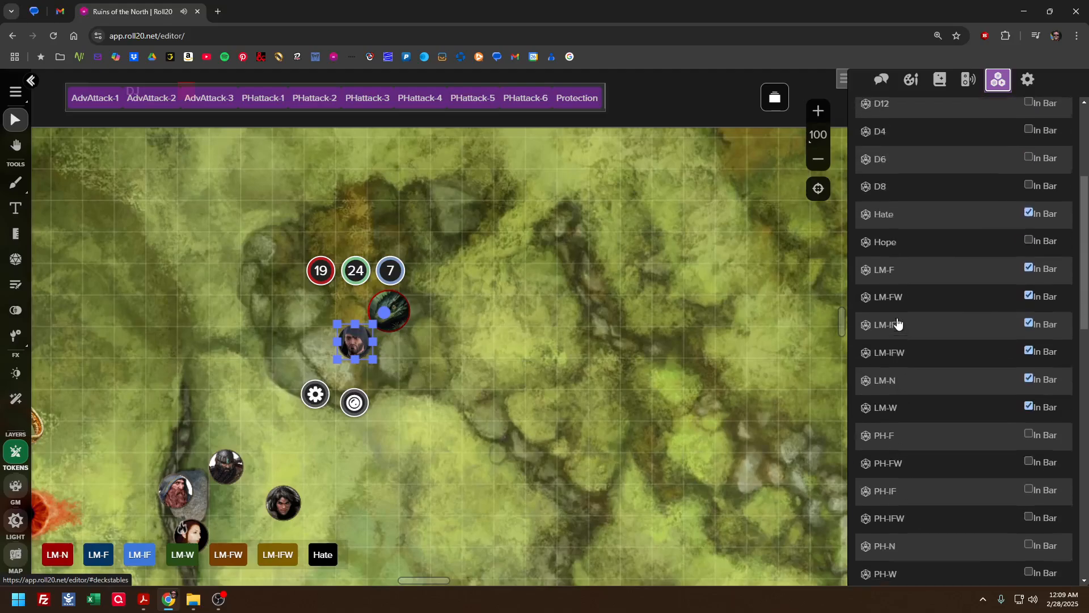
{"action": "scroll", "coordinate": [897, 322], "scroll_direction": "up", "scroll_amount": 2}
{"action": "left_click", "coordinate": [897, 221]}
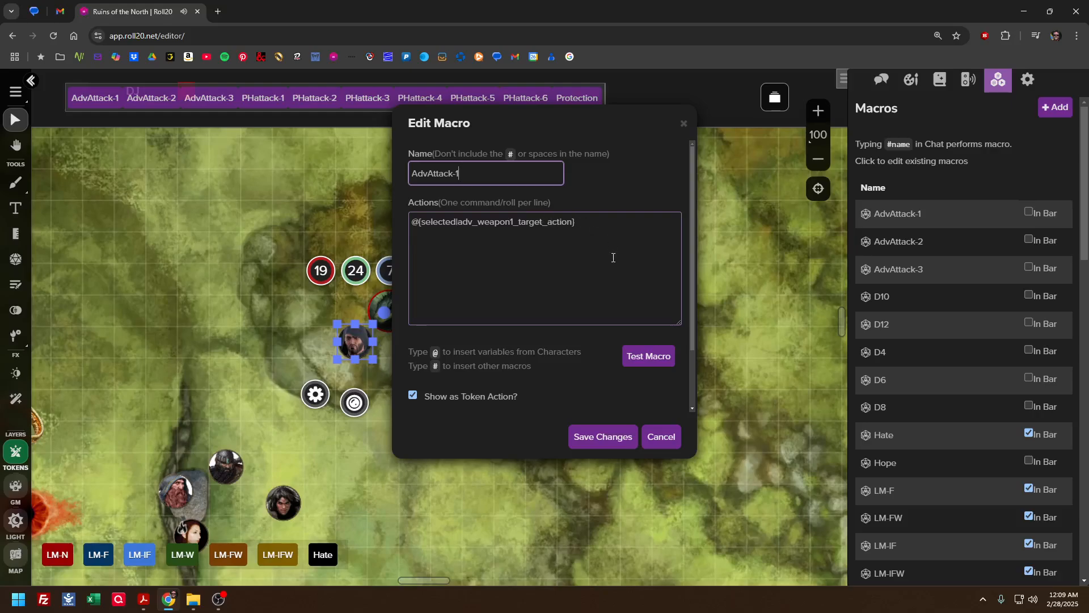
{"action": "left_click", "coordinate": [662, 437]}
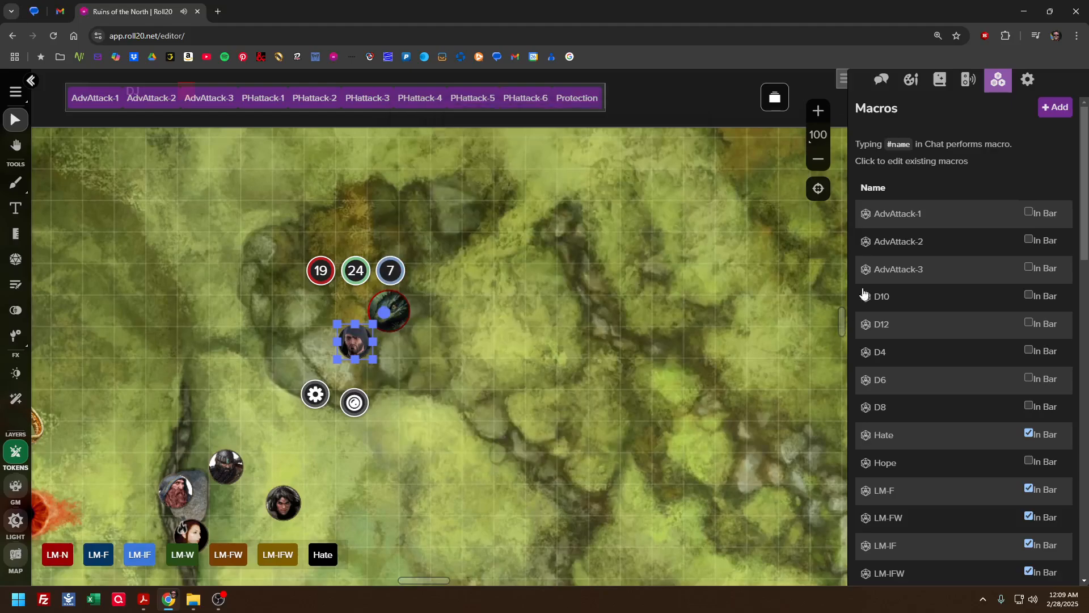
{"action": "left_click", "coordinate": [901, 242]}
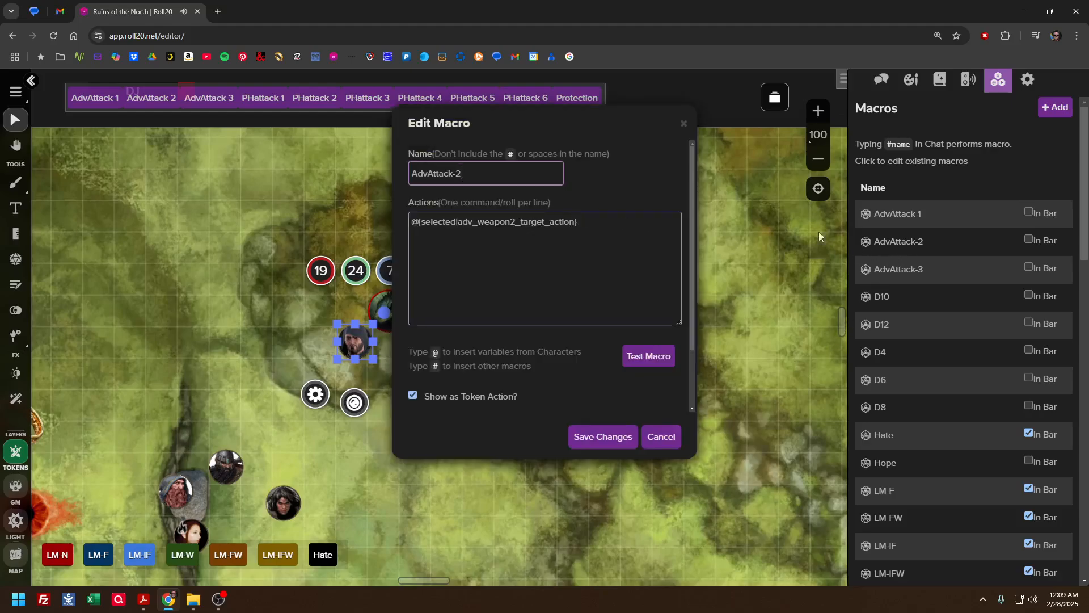
{"action": "left_click", "coordinate": [661, 437]}
{"action": "left_click", "coordinate": [899, 270]}
{"action": "left_click", "coordinate": [660, 438]}
Inspect the actions of the PHattack-1, PHattack-2 and PHattack-3 macros one after another, closing each without saving
{"action": "scroll", "coordinate": [868, 418], "scroll_direction": "down", "scroll_amount": 10}
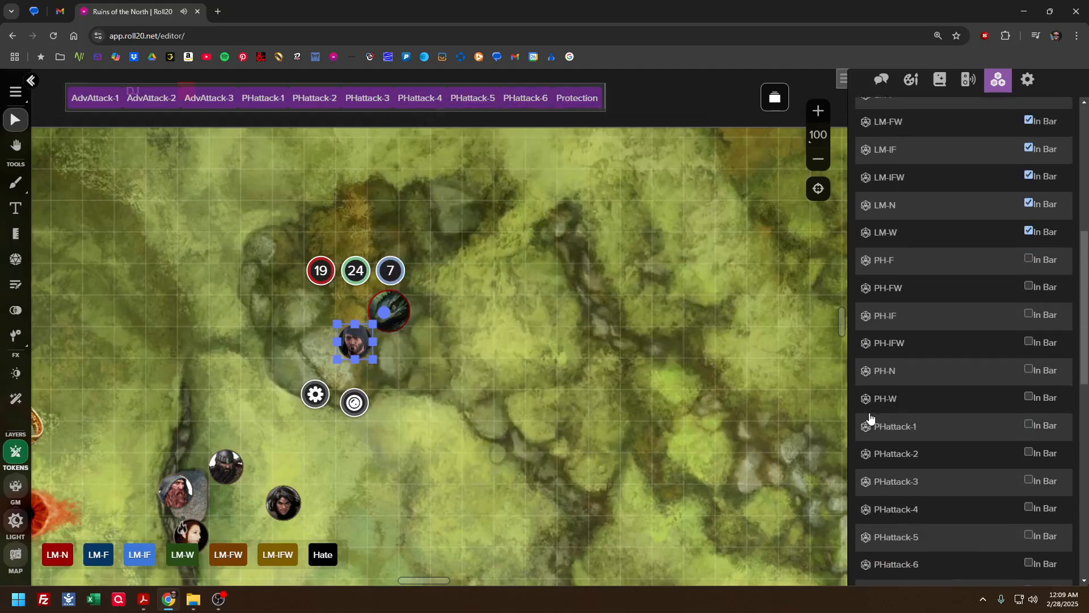
{"action": "left_click", "coordinate": [895, 254]}
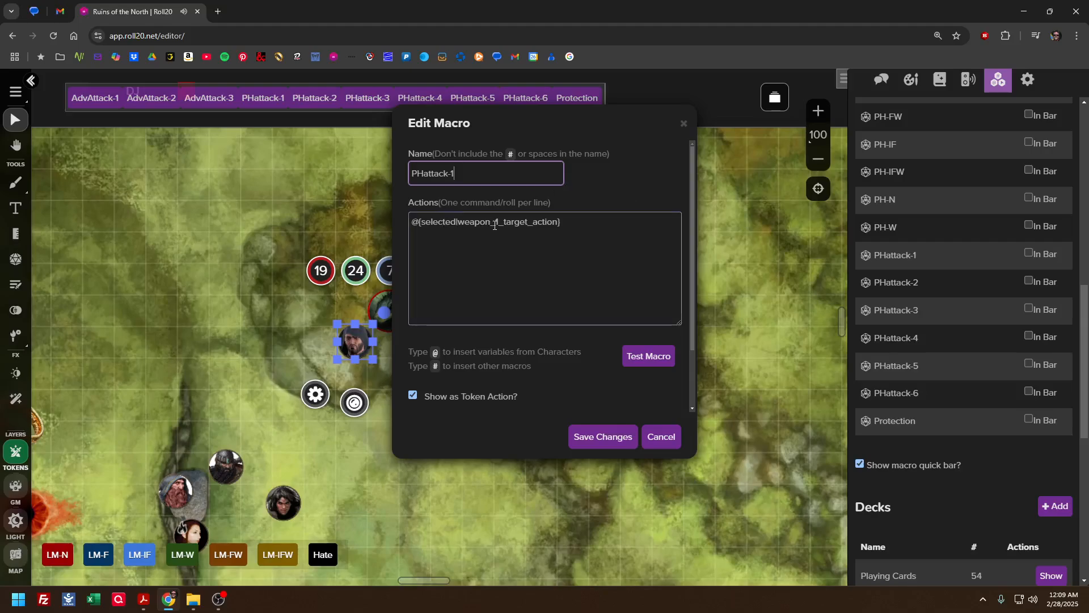
{"action": "left_click", "coordinate": [684, 124]}
{"action": "left_click", "coordinate": [895, 283]}
{"action": "left_click", "coordinate": [683, 125]}
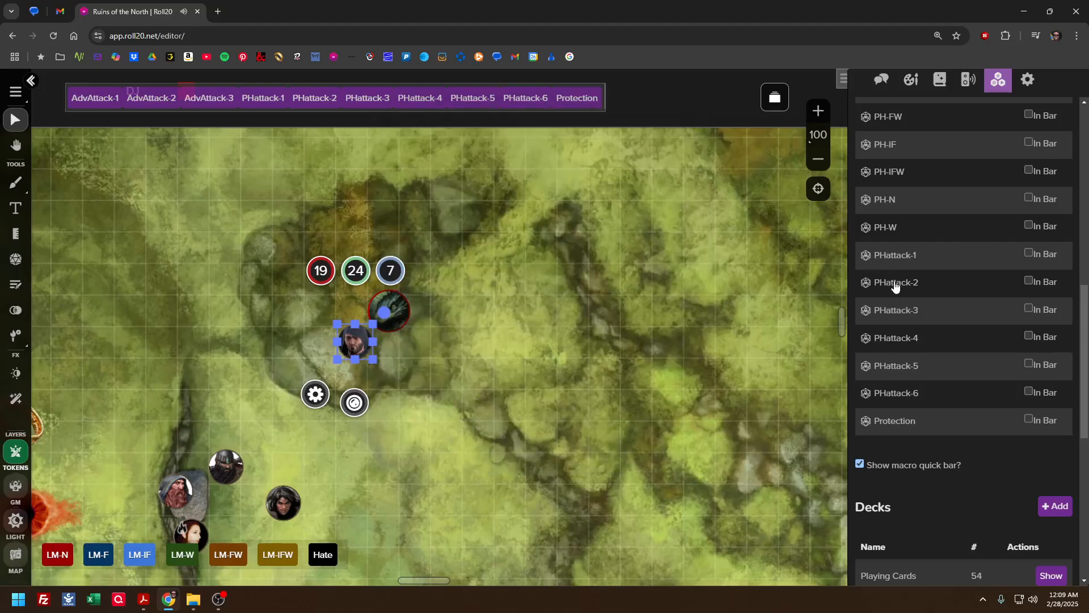
{"action": "left_click", "coordinate": [893, 311]}
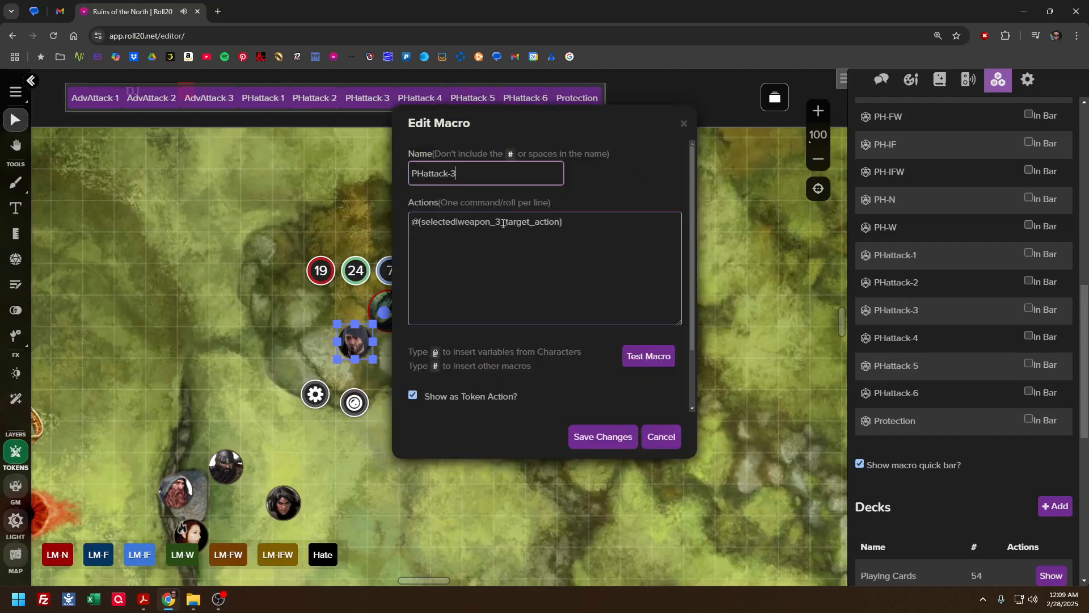
{"action": "left_click", "coordinate": [660, 437]}
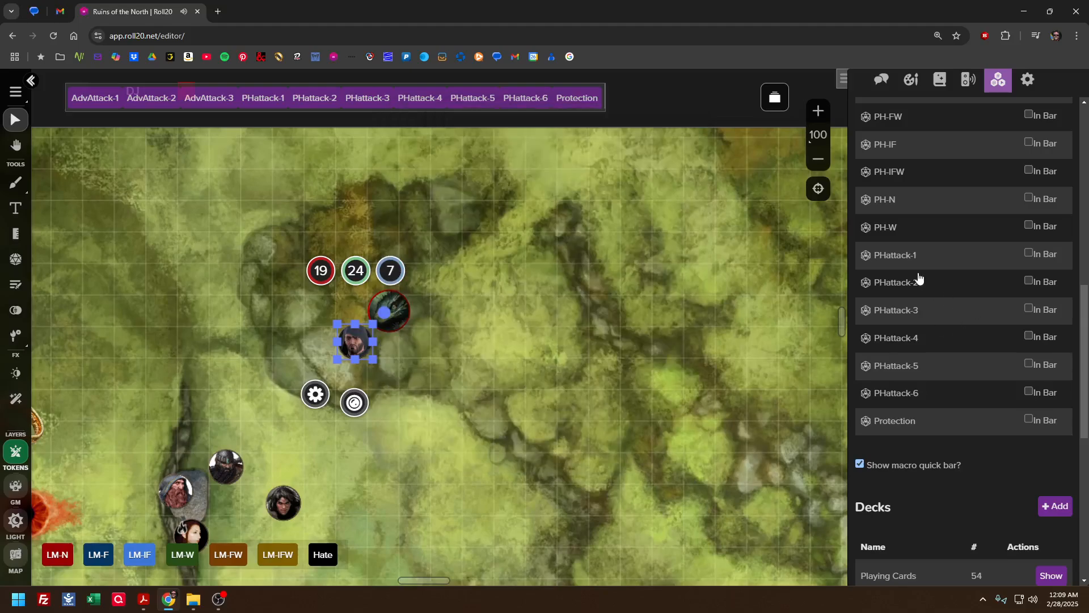
Inspect the Protection macro's action and the PHattack-1 macro's token action and player visibility settings, closing both without saving
{"action": "left_click", "coordinate": [893, 421]}
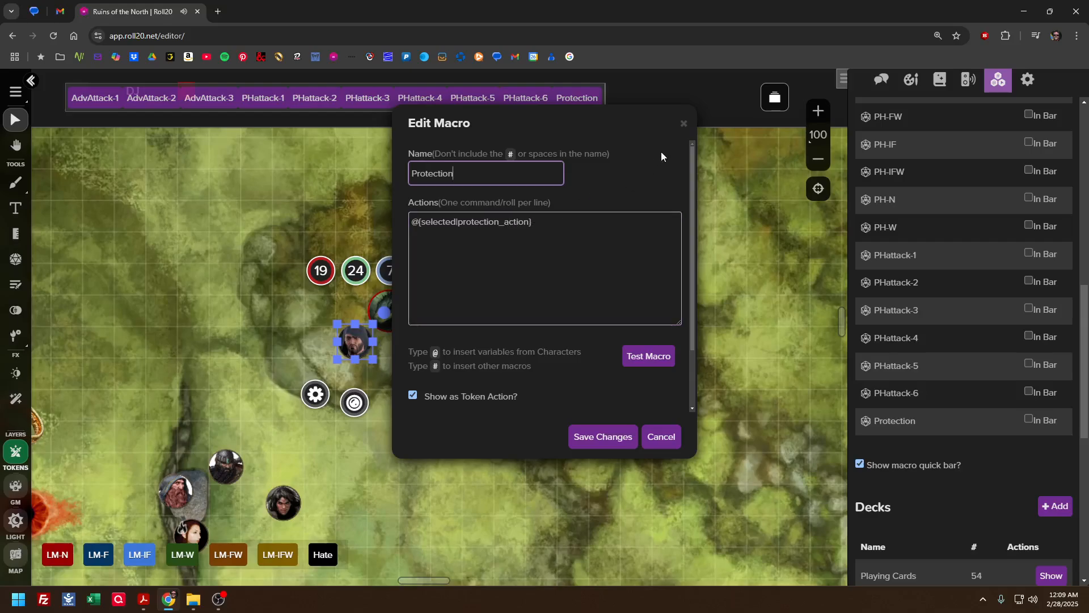
{"action": "left_click", "coordinate": [684, 124]}
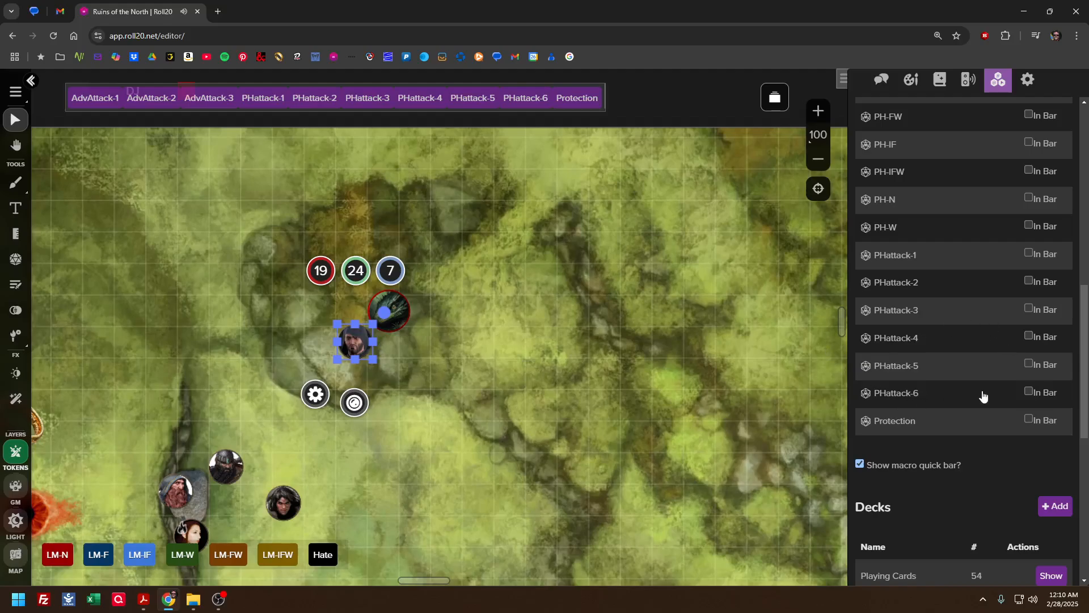
{"action": "scroll", "coordinate": [978, 392], "scroll_direction": "up", "scroll_amount": 5}
{"action": "scroll", "coordinate": [964, 380], "scroll_direction": "down", "scroll_amount": 7}
{"action": "scroll", "coordinate": [945, 373], "scroll_direction": "up", "scroll_amount": 3}
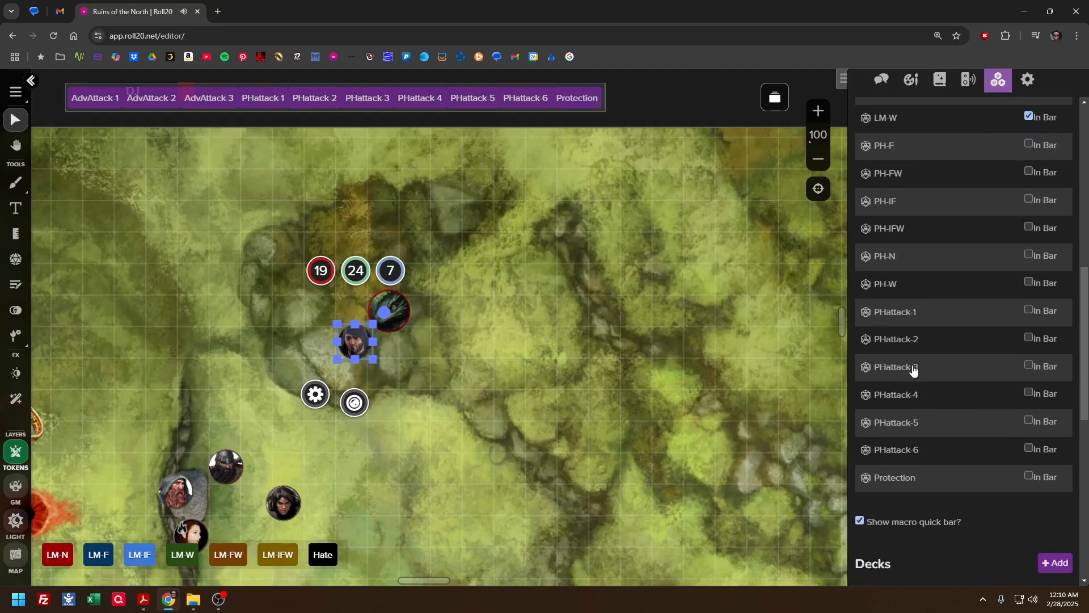
{"action": "left_click", "coordinate": [896, 312]}
{"action": "scroll", "coordinate": [577, 288], "scroll_direction": "down", "scroll_amount": 2}
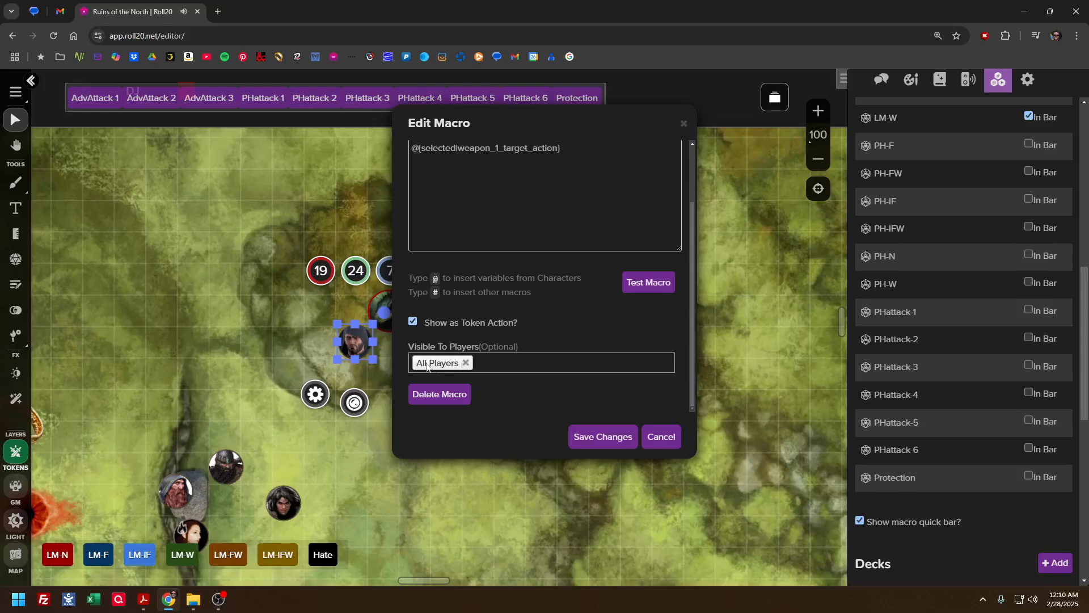
{"action": "left_click", "coordinate": [661, 436]}
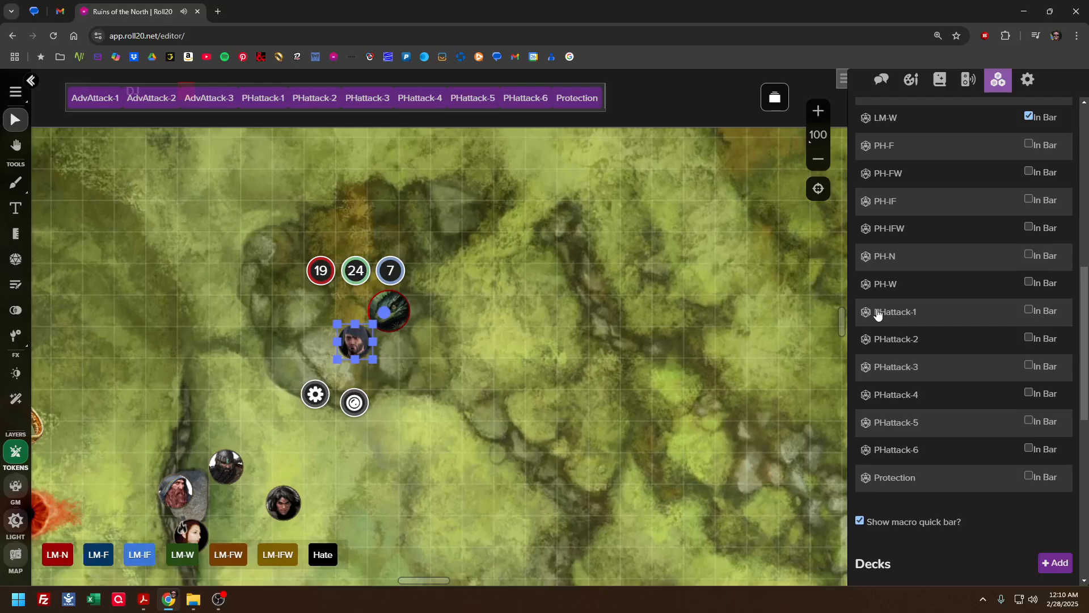
Deselect Orlamar's token and inspect the actions of the D10 macro, closing it without saving
{"action": "left_click", "coordinate": [635, 281]}
{"action": "scroll", "coordinate": [910, 367], "scroll_direction": "up", "scroll_amount": 6}
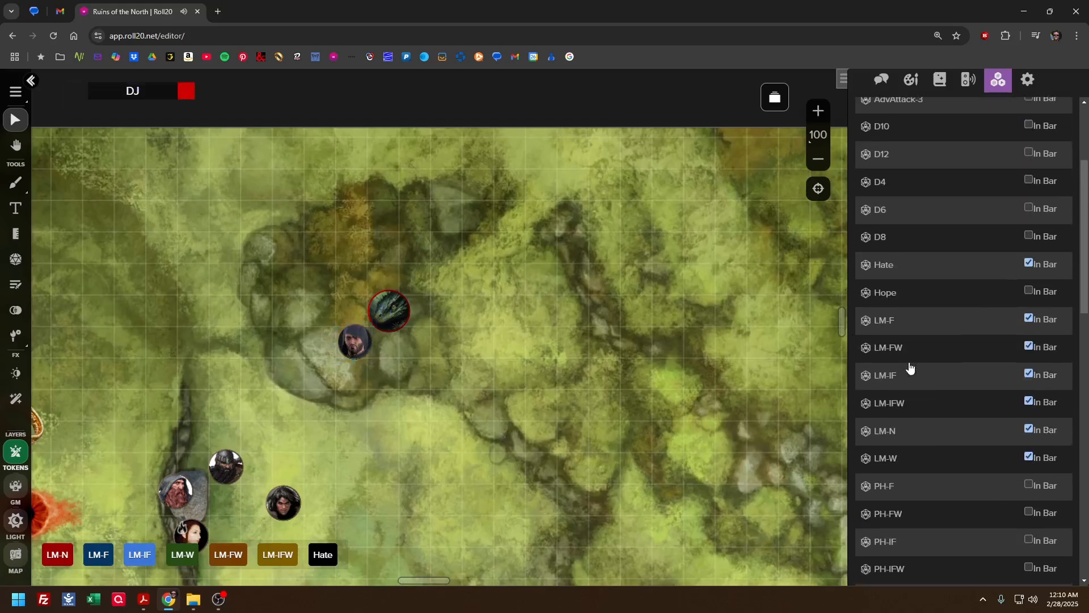
{"action": "scroll", "coordinate": [909, 368], "scroll_direction": "up", "scroll_amount": 3}
{"action": "scroll", "coordinate": [910, 367], "scroll_direction": "down", "scroll_amount": 10}
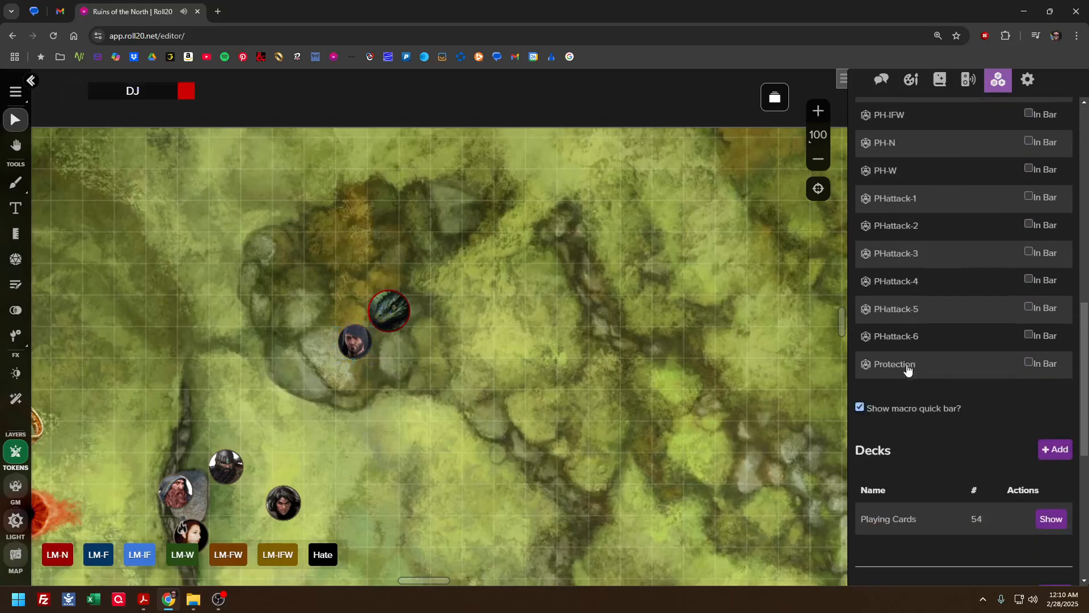
{"action": "scroll", "coordinate": [908, 369], "scroll_direction": "up", "scroll_amount": 4}
{"action": "scroll", "coordinate": [908, 369], "scroll_direction": "down", "scroll_amount": 5}
{"action": "scroll", "coordinate": [907, 369], "scroll_direction": "up", "scroll_amount": 11}
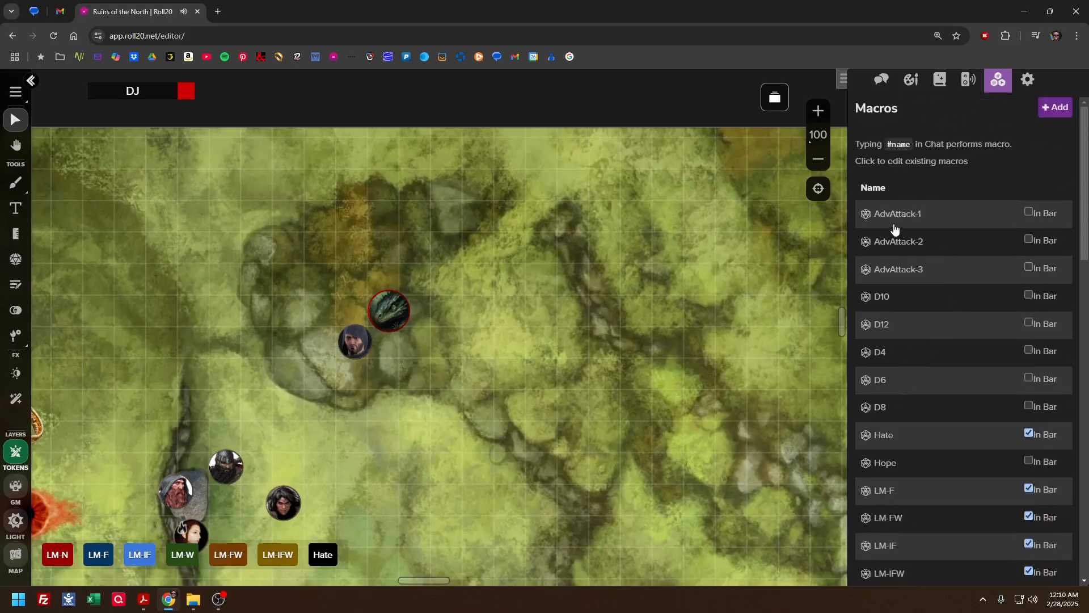
{"action": "left_click", "coordinate": [883, 303]}
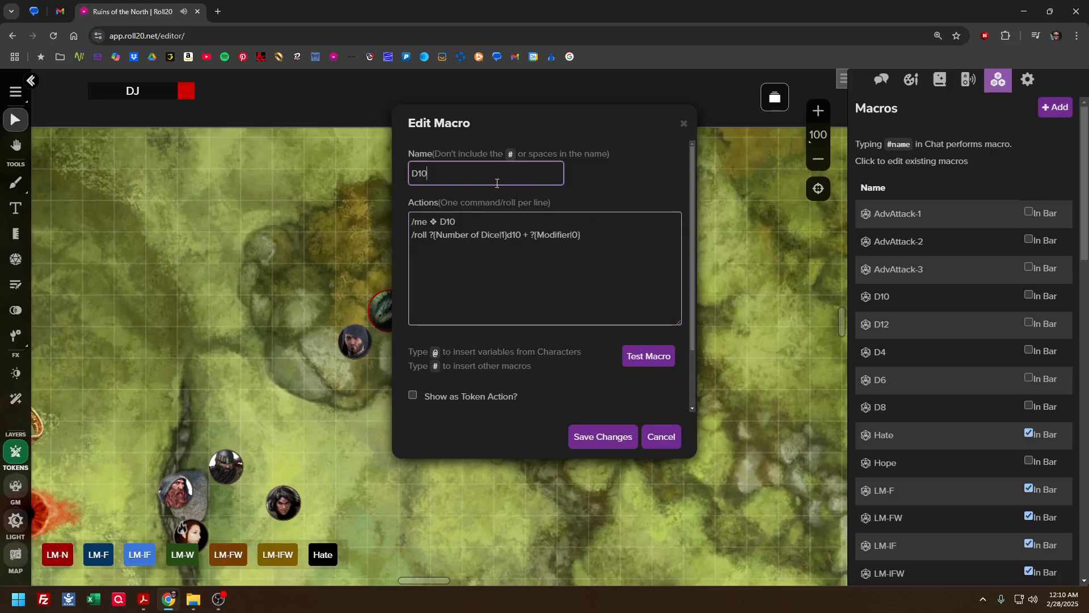
{"action": "left_click", "coordinate": [659, 440]}
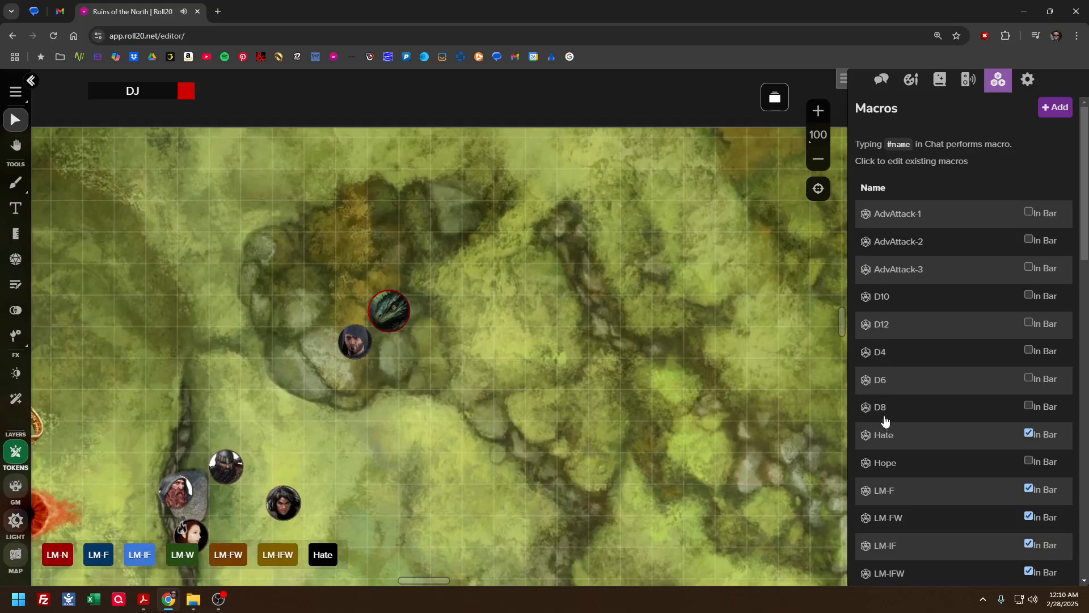
Test the D10 macro with 3 dice and modifier 0, view the roll in the chat, and close the macro without saving
{"action": "scroll", "coordinate": [873, 422], "scroll_direction": "down", "scroll_amount": 8}
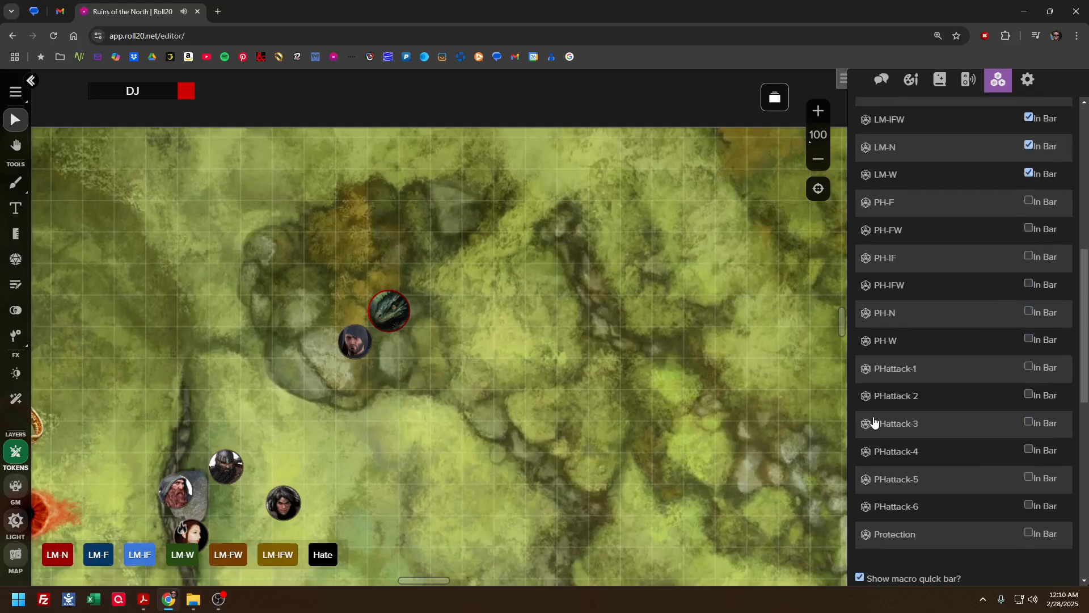
{"action": "scroll", "coordinate": [874, 422], "scroll_direction": "down", "scroll_amount": 6}
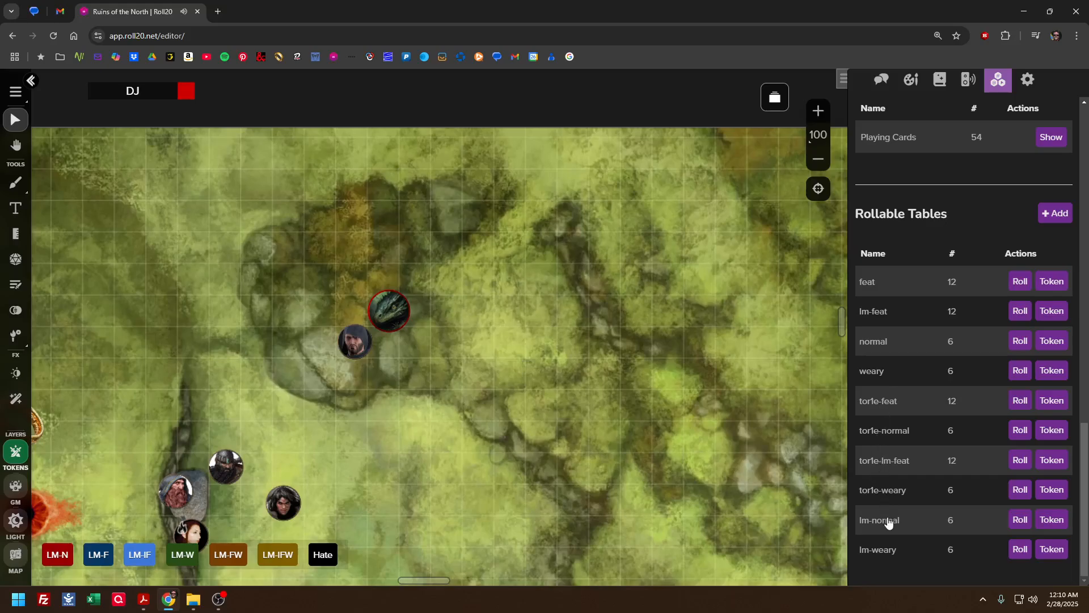
{"action": "scroll", "coordinate": [900, 397], "scroll_direction": "up", "scroll_amount": 5}
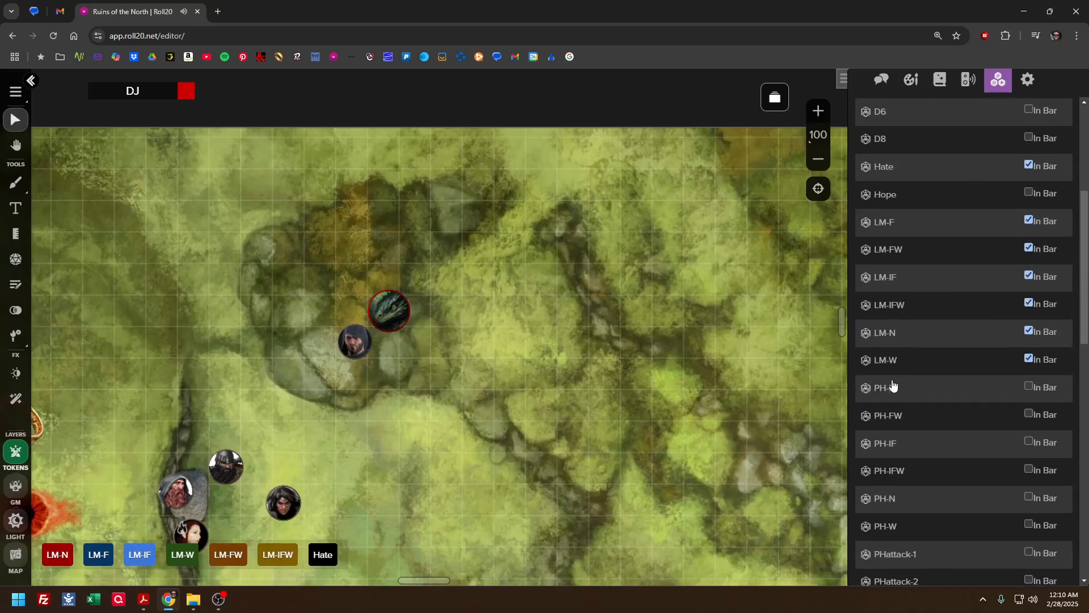
{"action": "scroll", "coordinate": [892, 382], "scroll_direction": "up", "scroll_amount": 3}
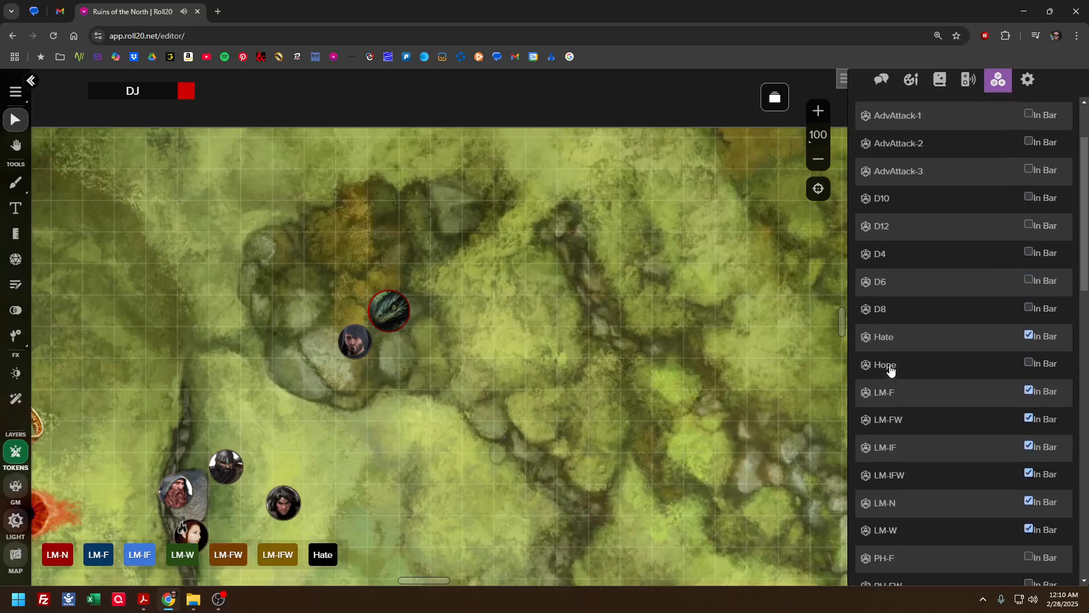
{"action": "left_click", "coordinate": [881, 199]}
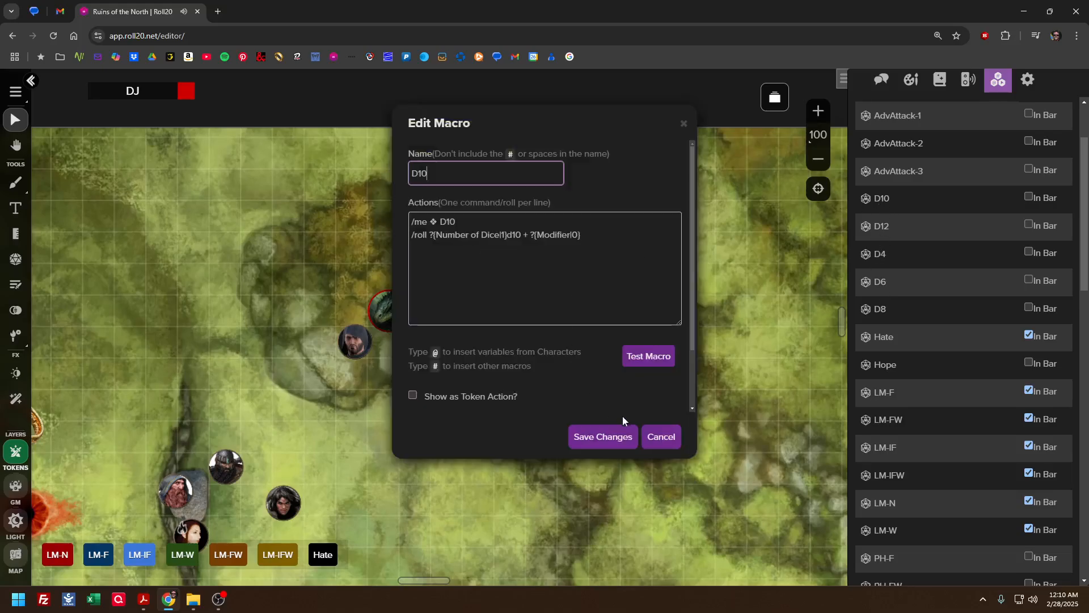
{"action": "left_click", "coordinate": [647, 356]}
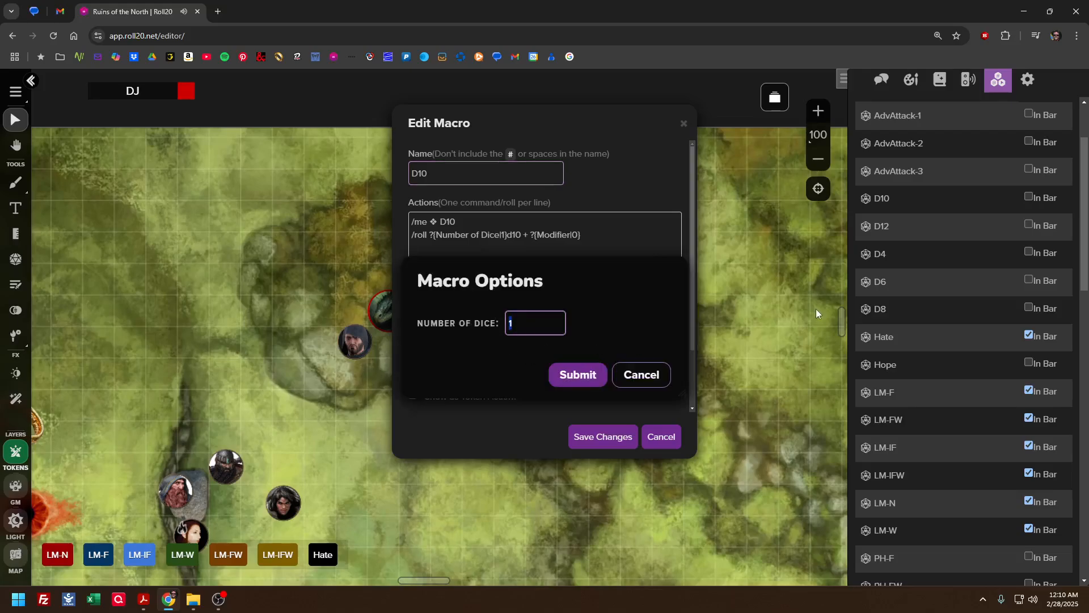
{"action": "type", "text": "3"}
{"action": "left_click", "coordinate": [574, 372]}
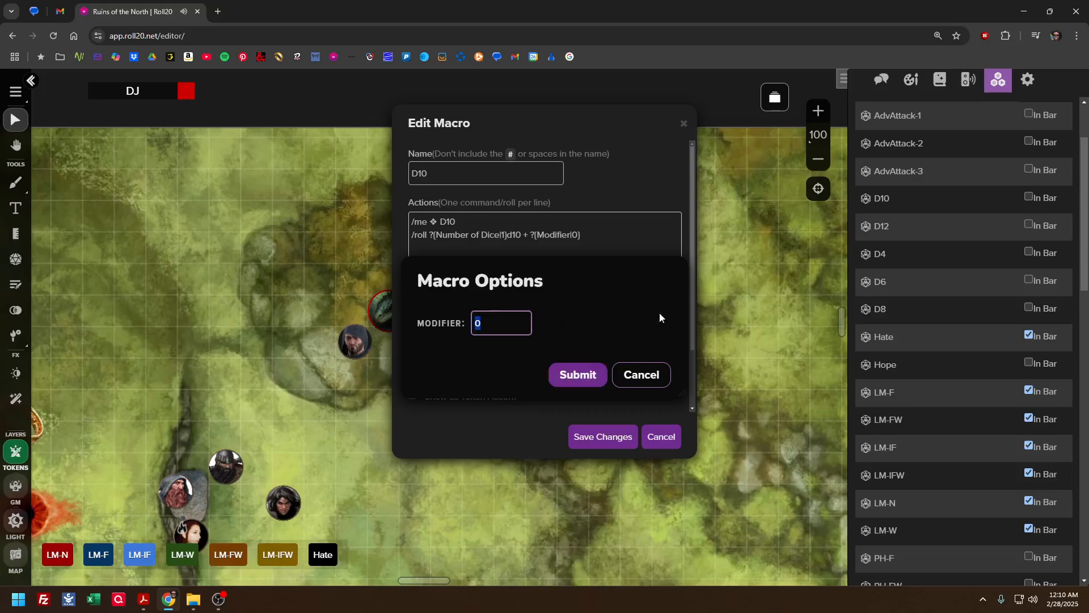
{"action": "left_click", "coordinate": [578, 375]}
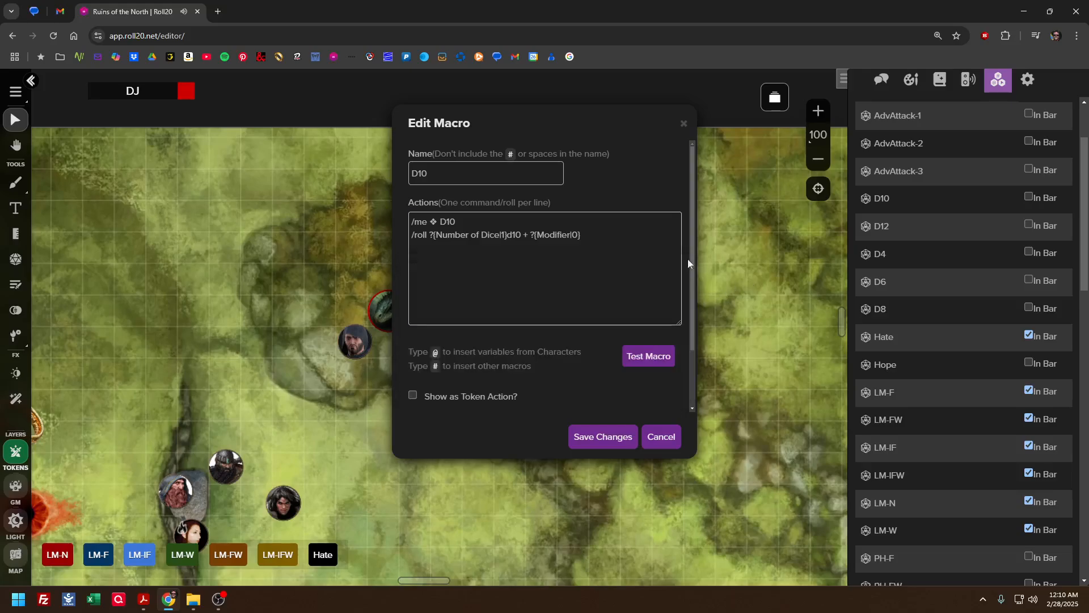
{"action": "left_click", "coordinate": [882, 79]}
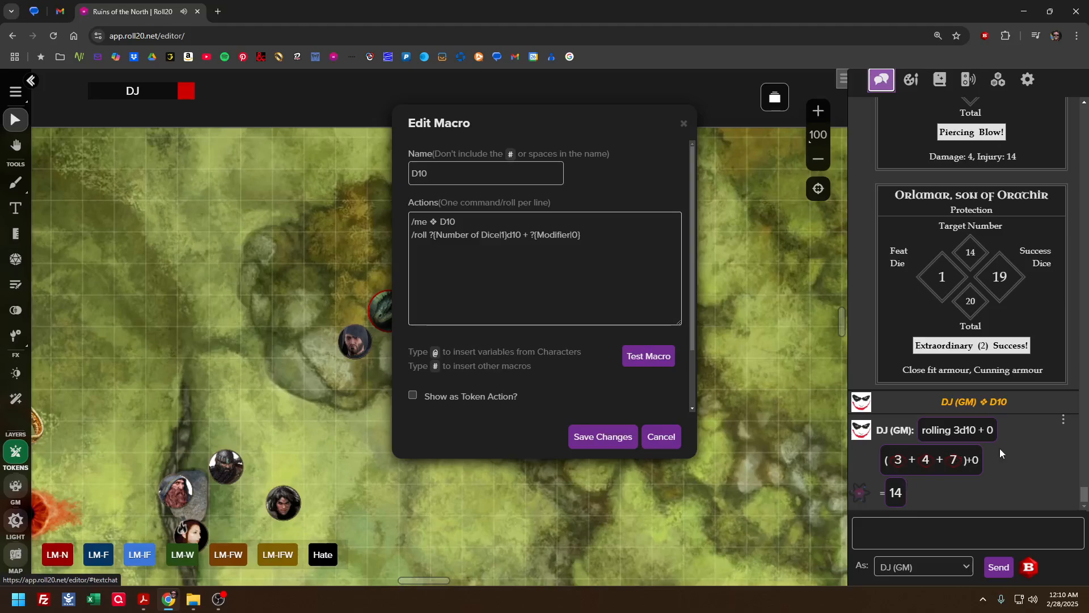
{"action": "left_click", "coordinate": [661, 437]}
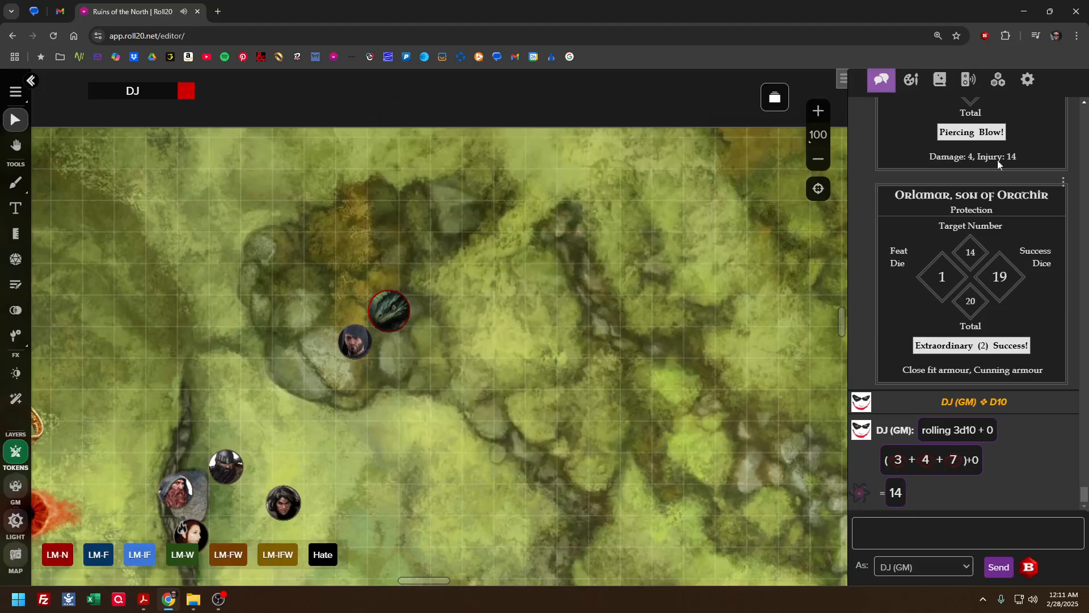
Return to the macro collection and look over the list from the attack macros to the rollable tables
{"action": "left_click", "coordinate": [997, 81]}
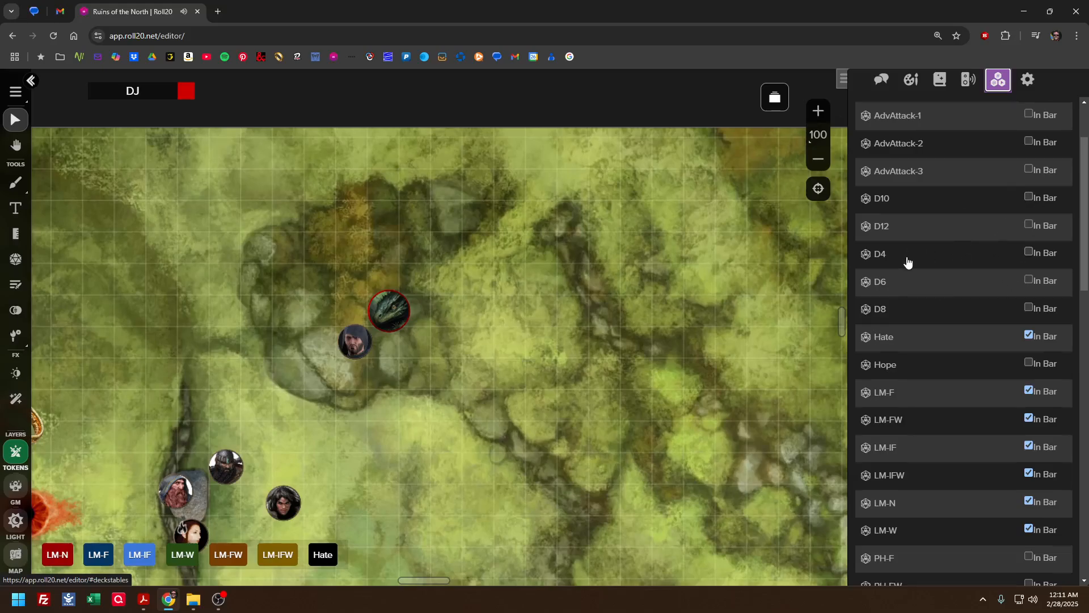
{"action": "scroll", "coordinate": [906, 262], "scroll_direction": "down", "scroll_amount": 2}
{"action": "scroll", "coordinate": [907, 263], "scroll_direction": "down", "scroll_amount": 8}
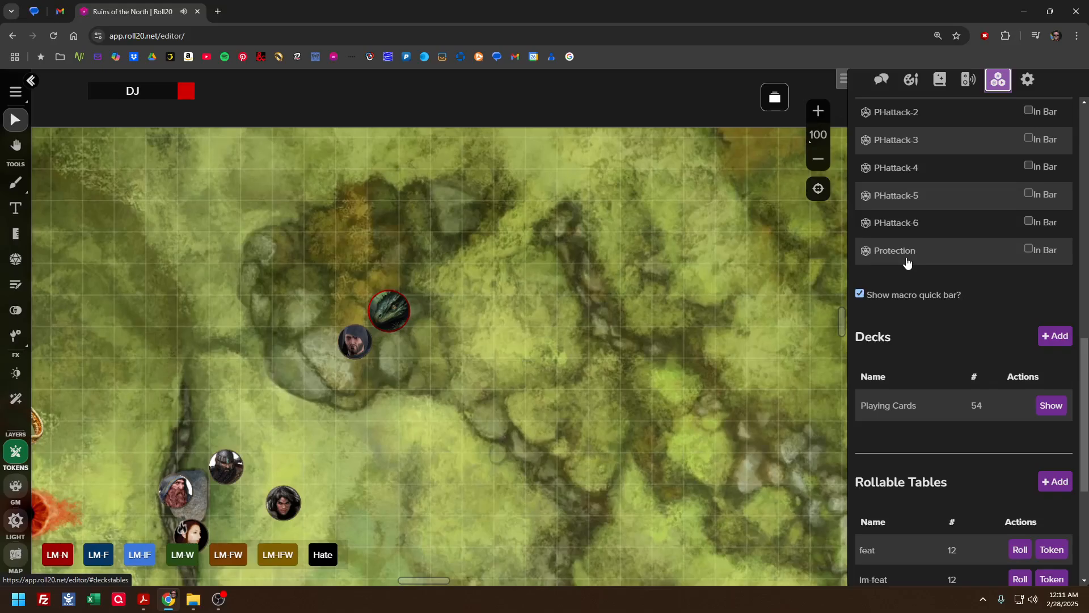
{"action": "scroll", "coordinate": [906, 262], "scroll_direction": "up", "scroll_amount": 8}
{"action": "scroll", "coordinate": [907, 262], "scroll_direction": "up", "scroll_amount": 4}
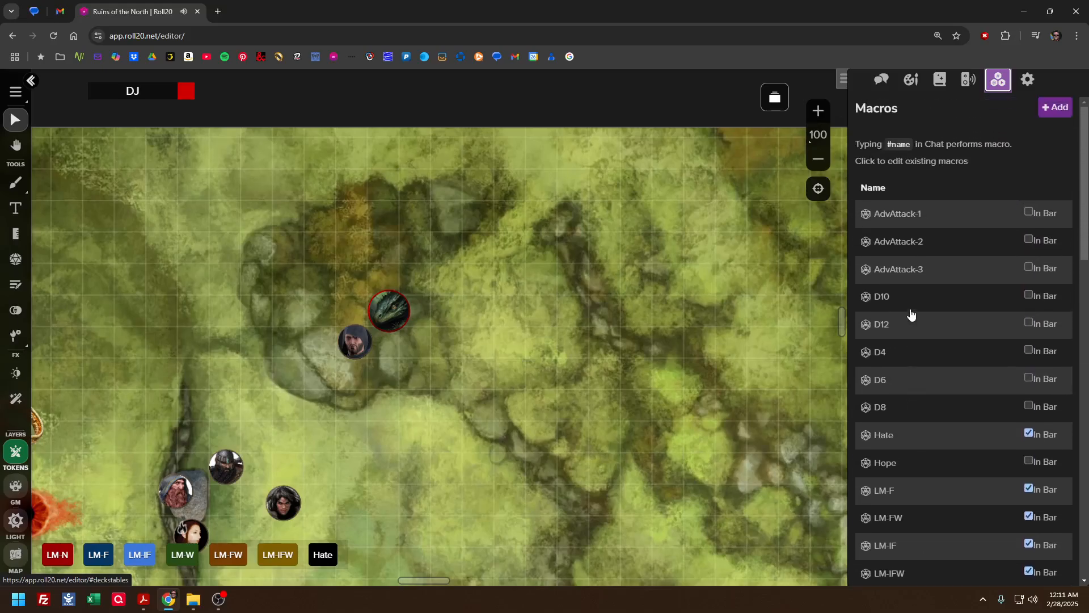
{"action": "scroll", "coordinate": [905, 309], "scroll_direction": "down", "scroll_amount": 6}
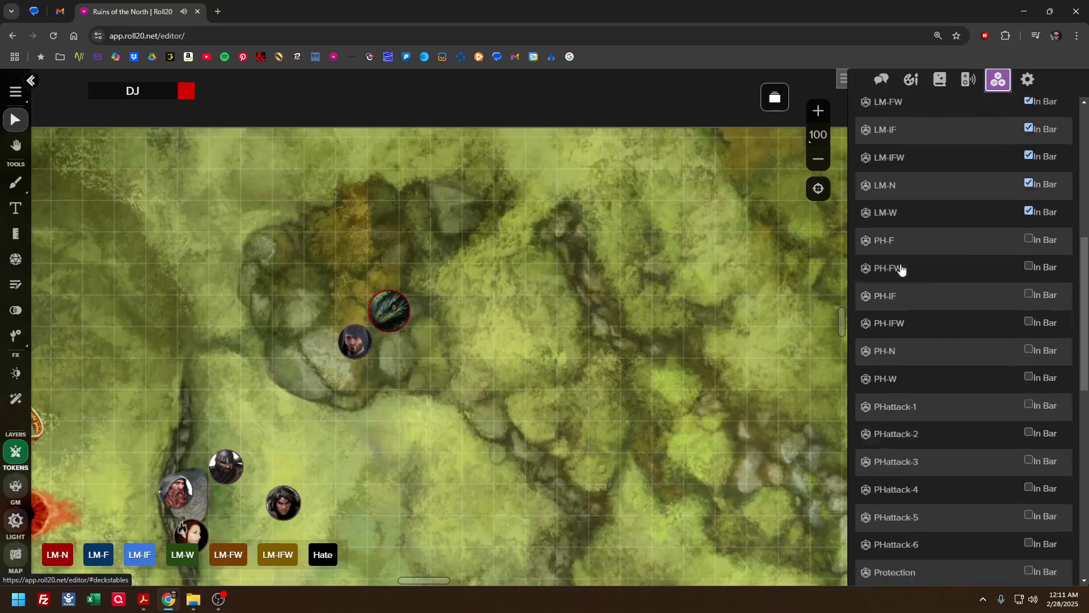
{"action": "scroll", "coordinate": [901, 267], "scroll_direction": "up", "scroll_amount": 6}
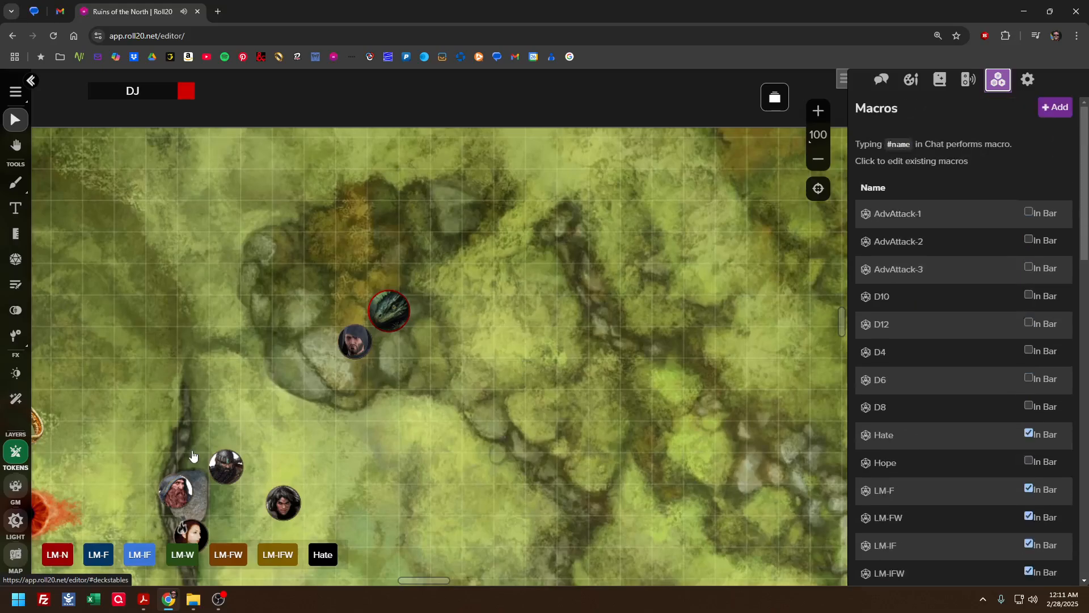
Select Orlamar's token on the map to show its token action macros, and clear the selection
{"action": "left_click", "coordinate": [356, 339]}
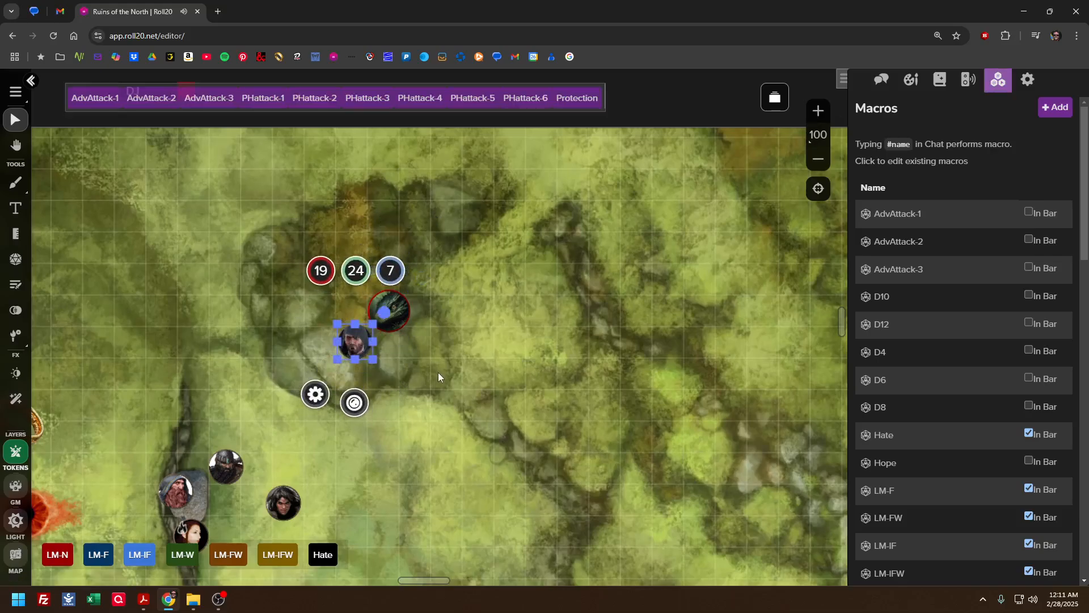
{"action": "scroll", "coordinate": [438, 377], "scroll_direction": "down", "scroll_amount": 3}
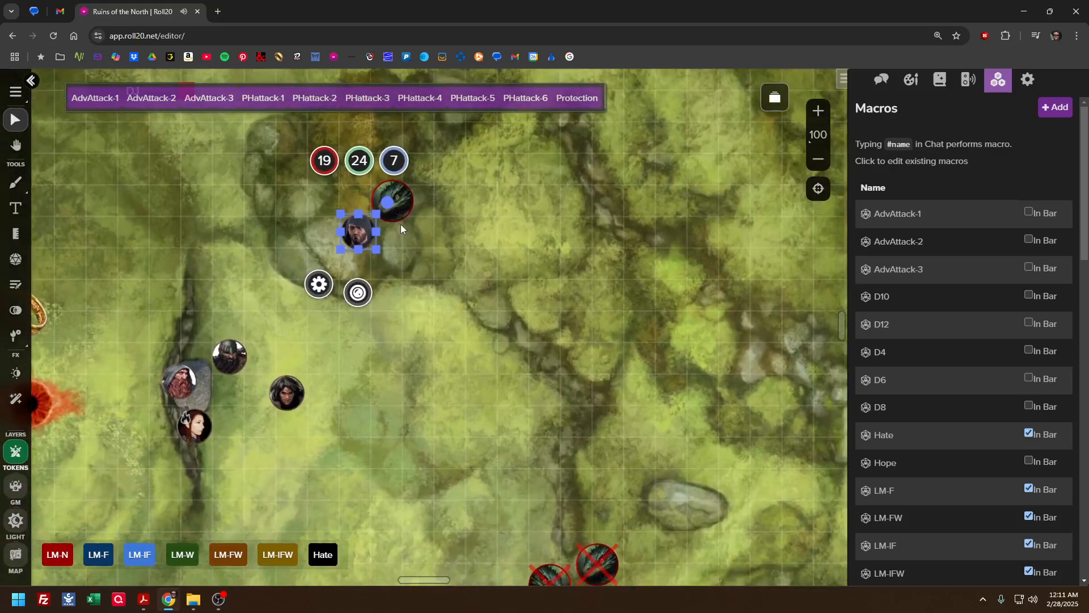
{"action": "left_click", "coordinate": [417, 227]}
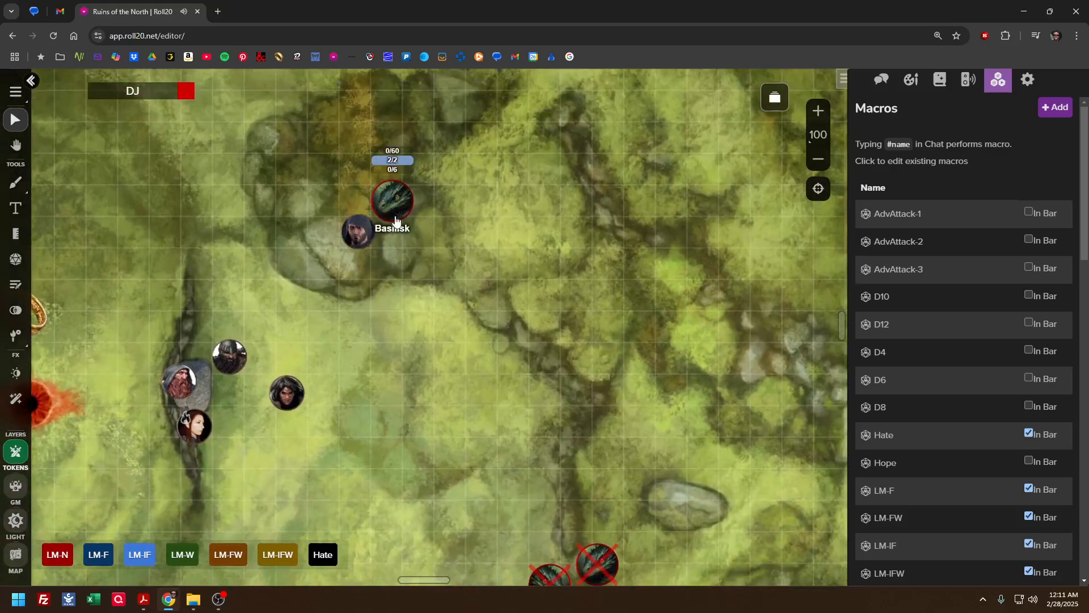
{"action": "left_click", "coordinate": [363, 228]}
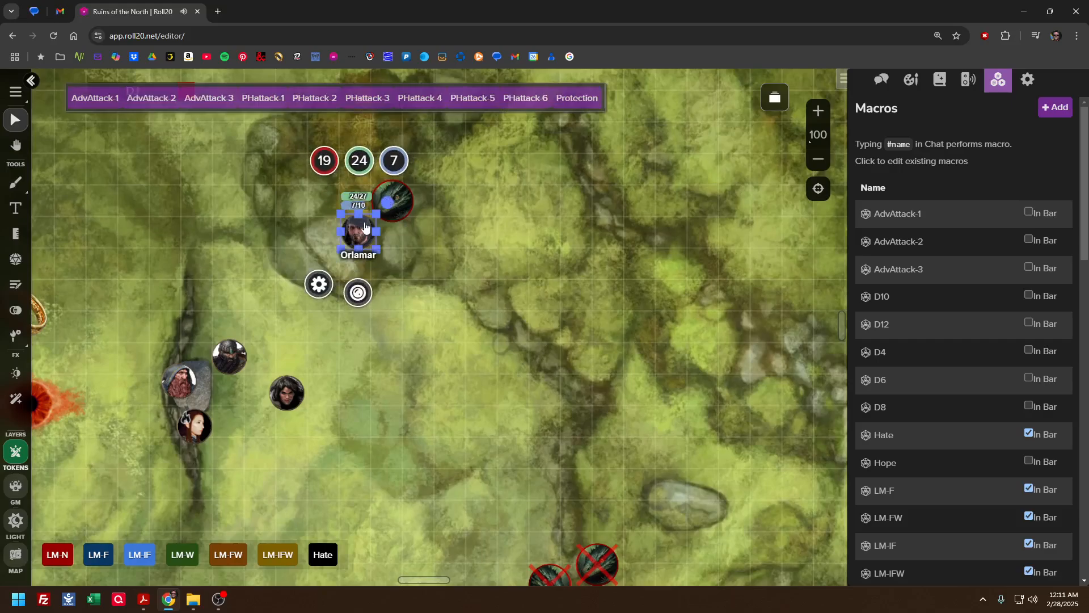
{"action": "left_click", "coordinate": [464, 260]}
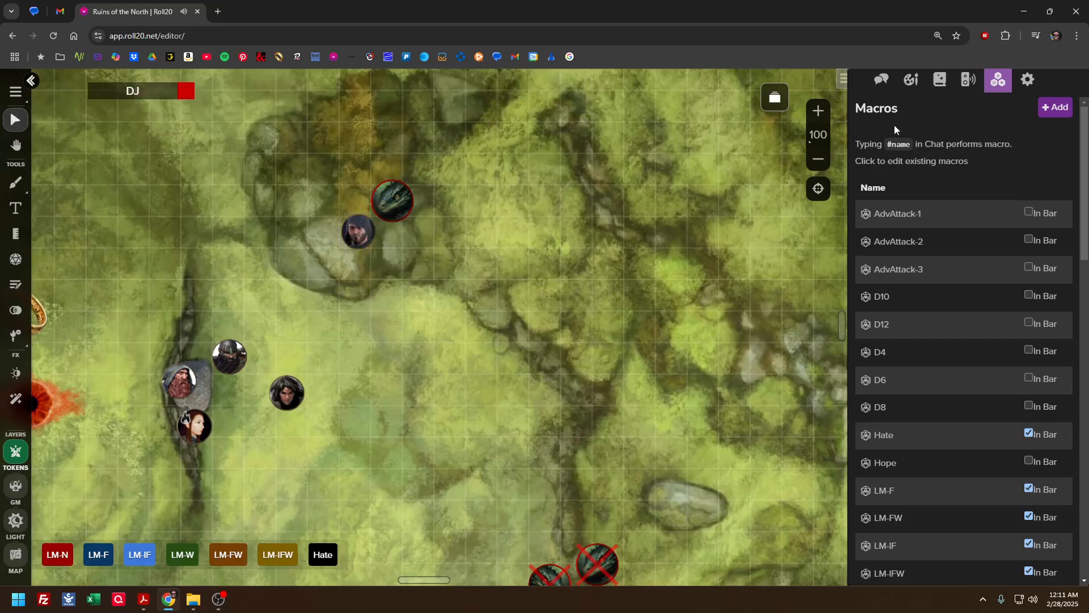
Show the chat log beside the encounter map with the ring and eye images in view
{"action": "left_click", "coordinate": [881, 79]}
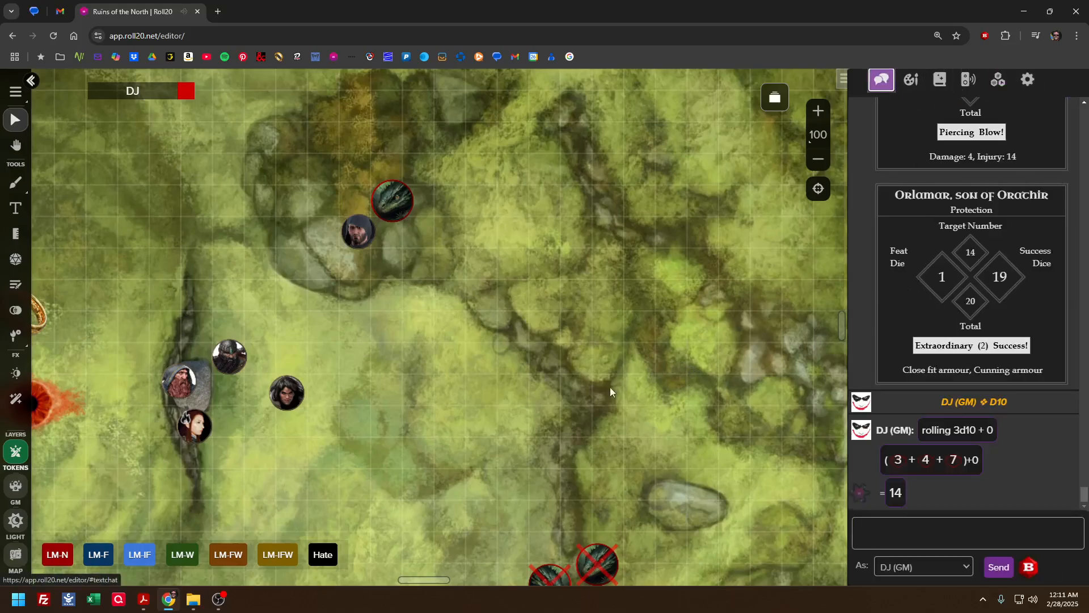
{"action": "left_click_drag", "start_coordinate": [559, 418], "coordinate": [548, 390]}
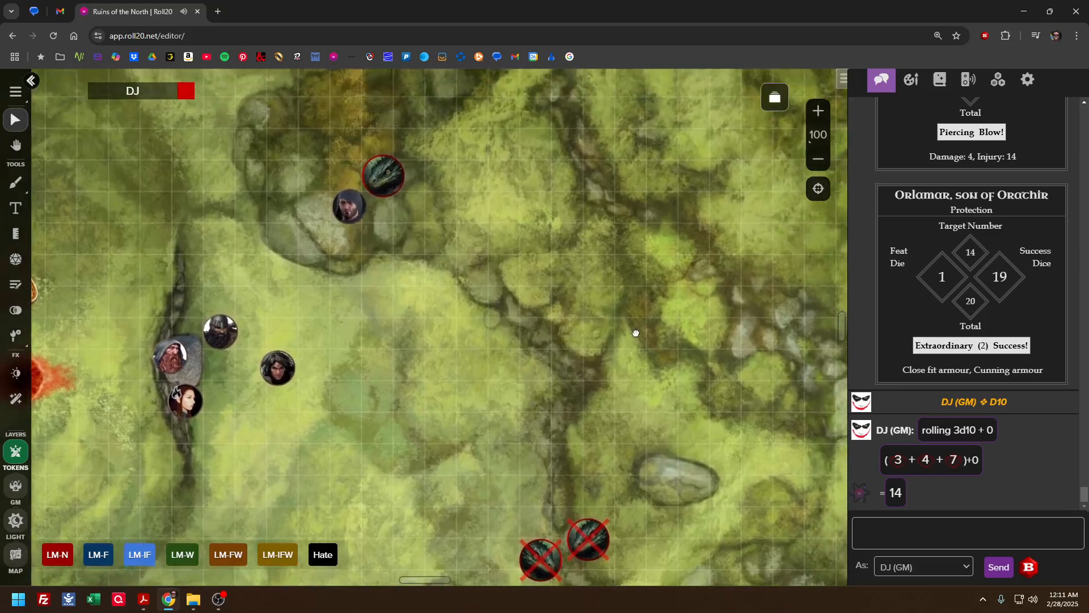
{"action": "left_click_drag", "start_coordinate": [636, 333], "coordinate": [645, 332]}
{"action": "left_click_drag", "start_coordinate": [551, 340], "coordinate": [594, 312]}
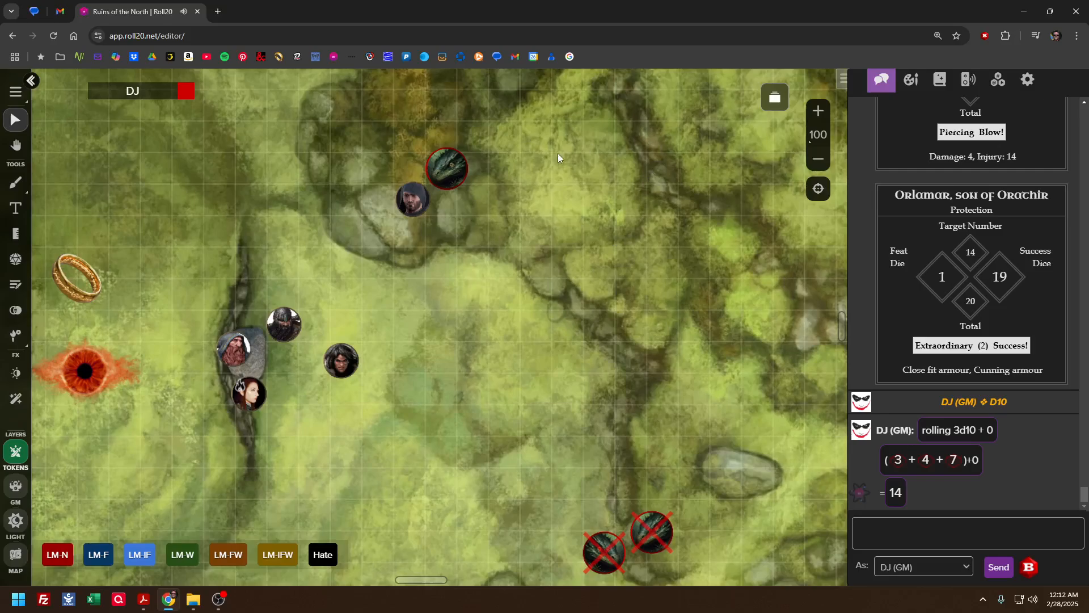
Look through the Bree folder's map pages and go back up through Eriador to the full page list
{"action": "left_click", "coordinate": [775, 99]}
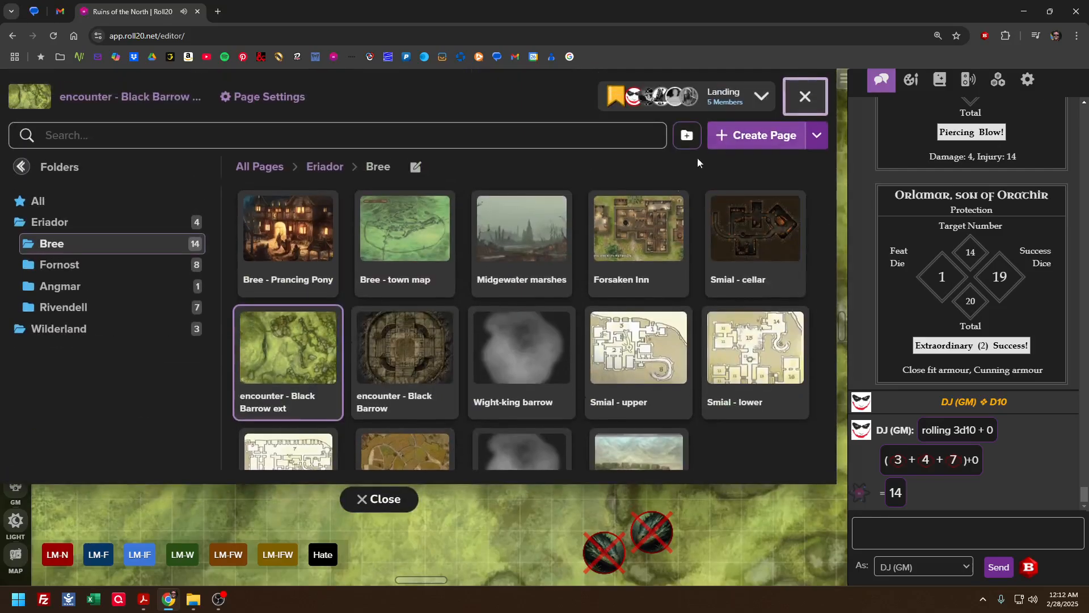
{"action": "scroll", "coordinate": [494, 337], "scroll_direction": "down", "scroll_amount": 1}
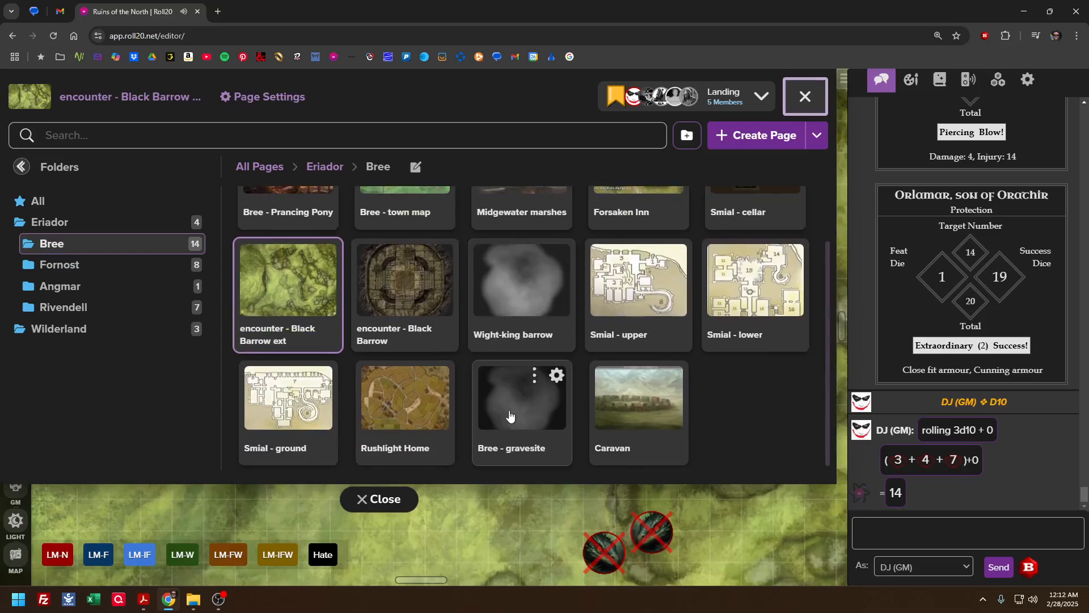
{"action": "scroll", "coordinate": [528, 368], "scroll_direction": "up", "scroll_amount": 1}
{"action": "left_click", "coordinate": [325, 166]}
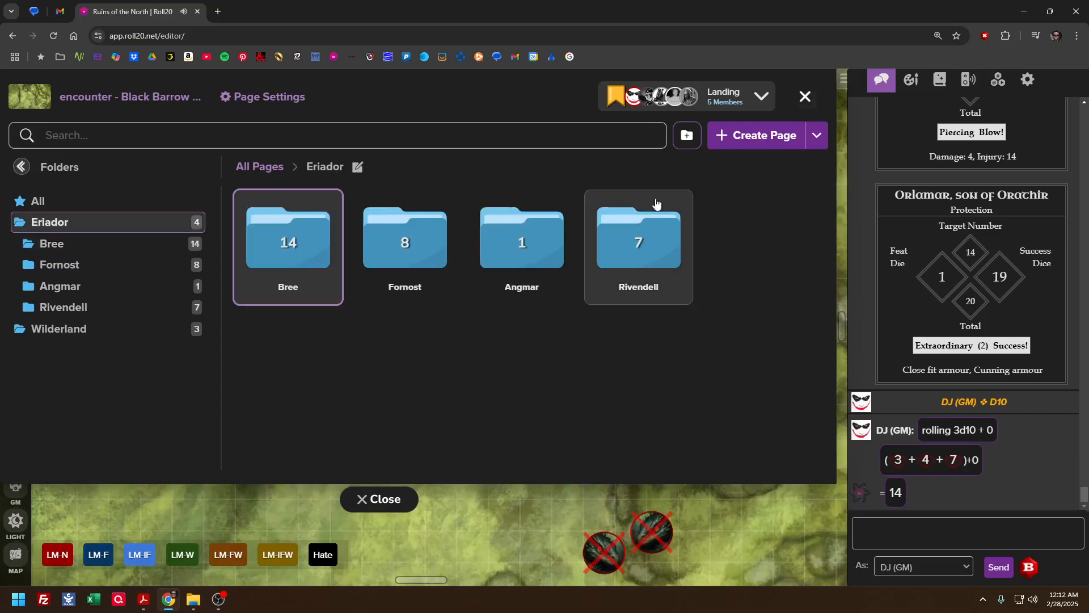
{"action": "left_click", "coordinate": [271, 167]}
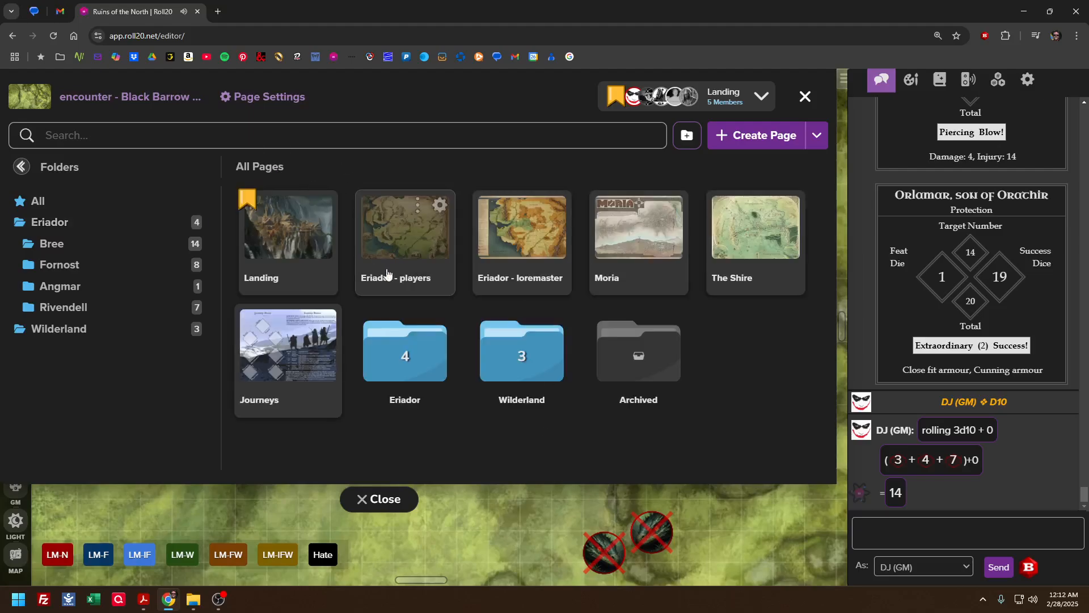
Open the Journeys page and look over its travel role diamonds and journey event table
{"action": "left_click", "coordinate": [288, 355]}
{"action": "left_click", "coordinate": [377, 498]}
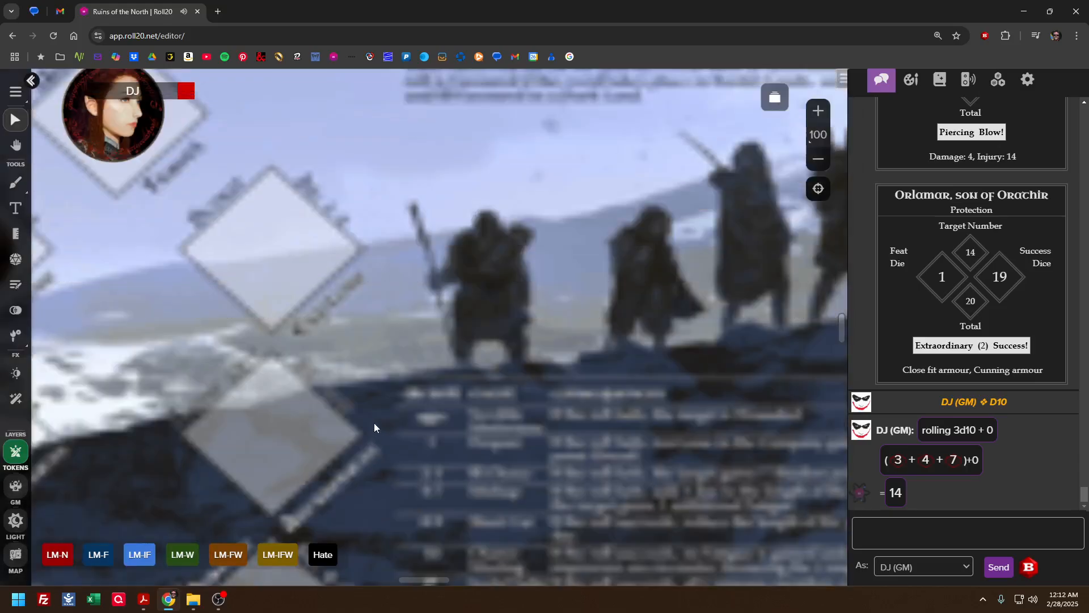
{"action": "scroll", "coordinate": [374, 423], "scroll_direction": "down", "scroll_amount": 2}
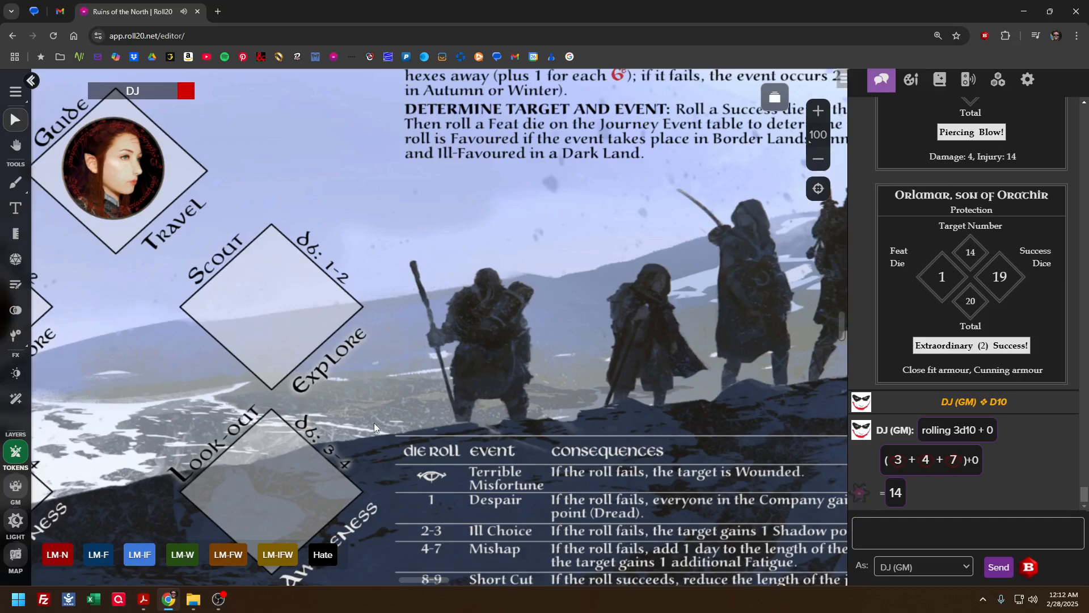
{"action": "left_click_drag", "start_coordinate": [348, 390], "coordinate": [552, 388]}
{"action": "scroll", "coordinate": [598, 430], "scroll_direction": "down", "scroll_amount": 5}
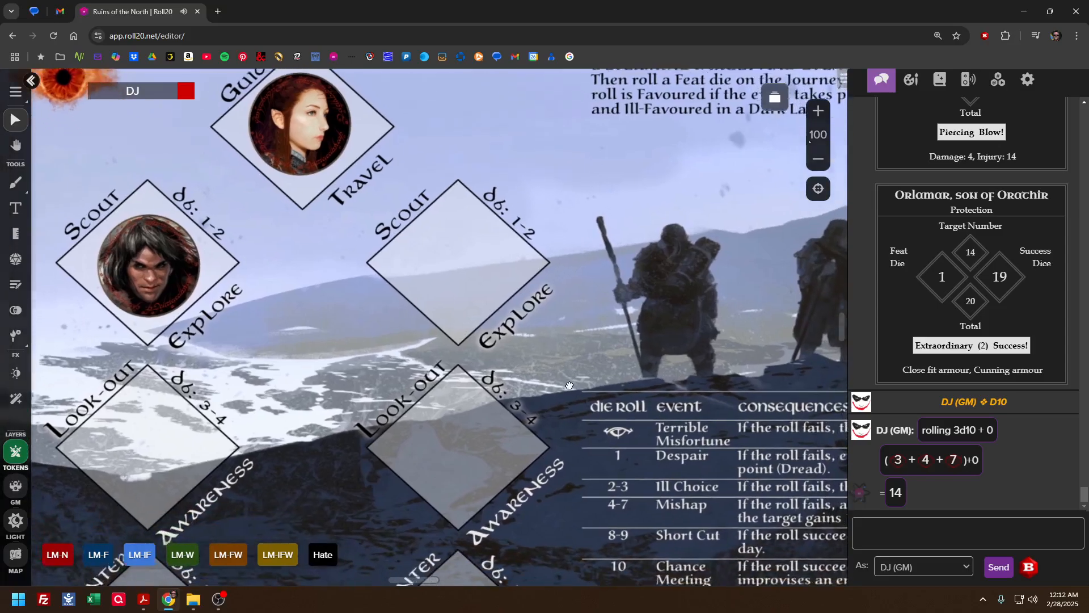
{"action": "scroll", "coordinate": [575, 397], "scroll_direction": "up", "scroll_amount": 5}
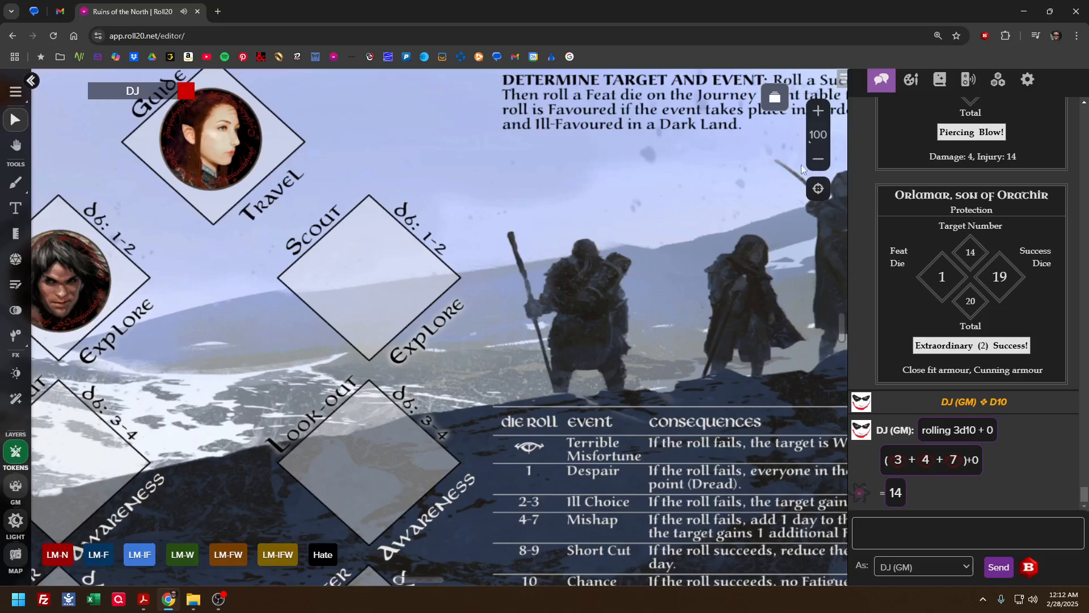
Open the Eriador - players page and show the region around Bree, Fornost and Weathertop
{"action": "left_click", "coordinate": [775, 97]}
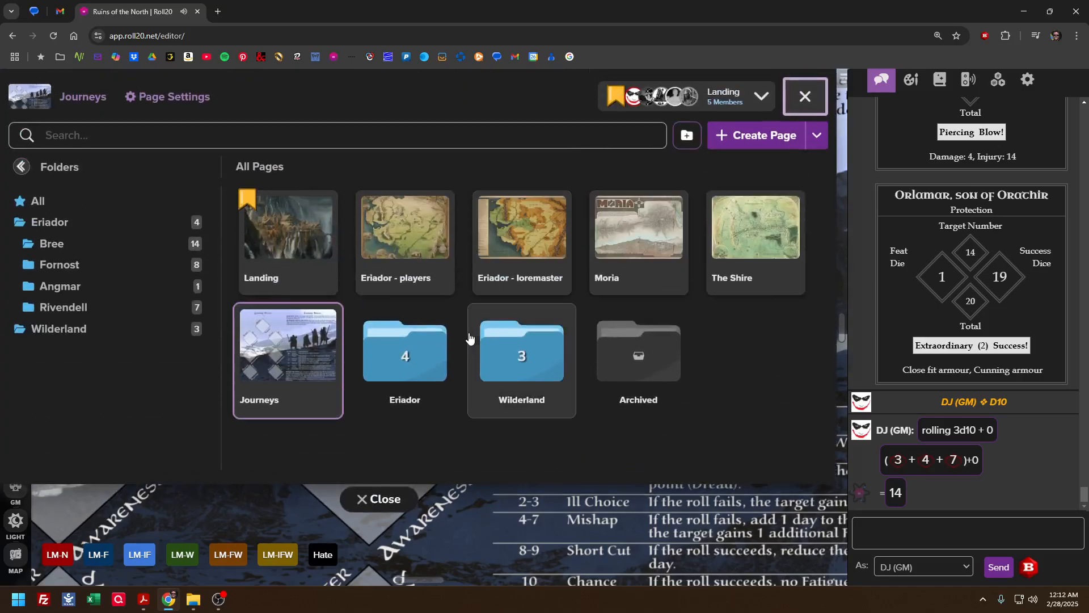
{"action": "left_click", "coordinate": [407, 240]}
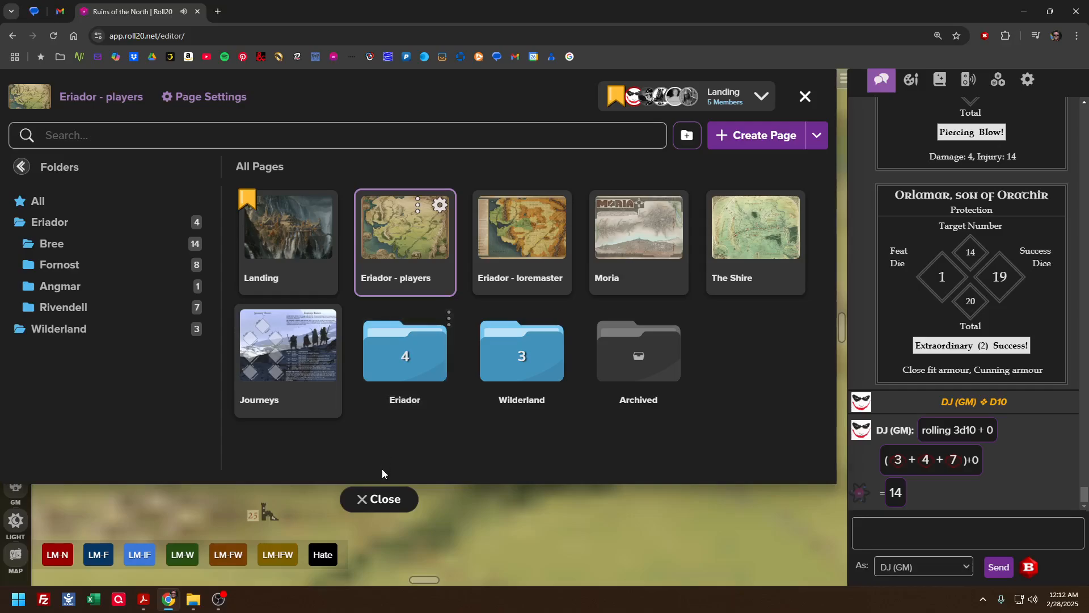
{"action": "left_click", "coordinate": [376, 499]}
{"action": "left_click_drag", "start_coordinate": [610, 344], "coordinate": [260, 400]}
{"action": "left_click_drag", "start_coordinate": [501, 293], "coordinate": [524, 404]}
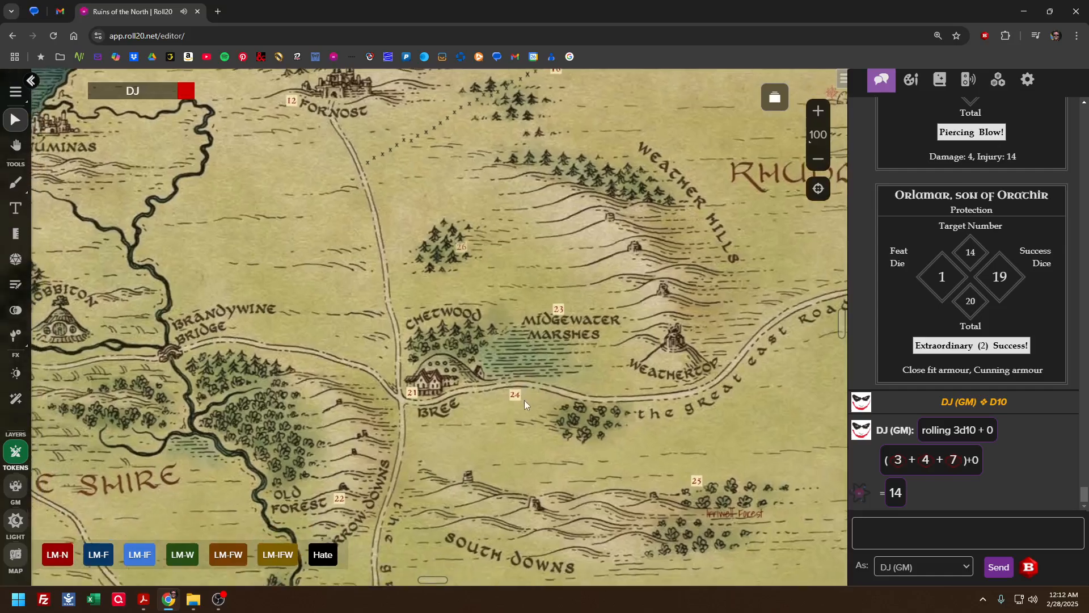
Draw a red freehand route of Small thickness from Weathertop along the Weather Hills to the woods marked 26
{"action": "left_click", "coordinate": [17, 185]}
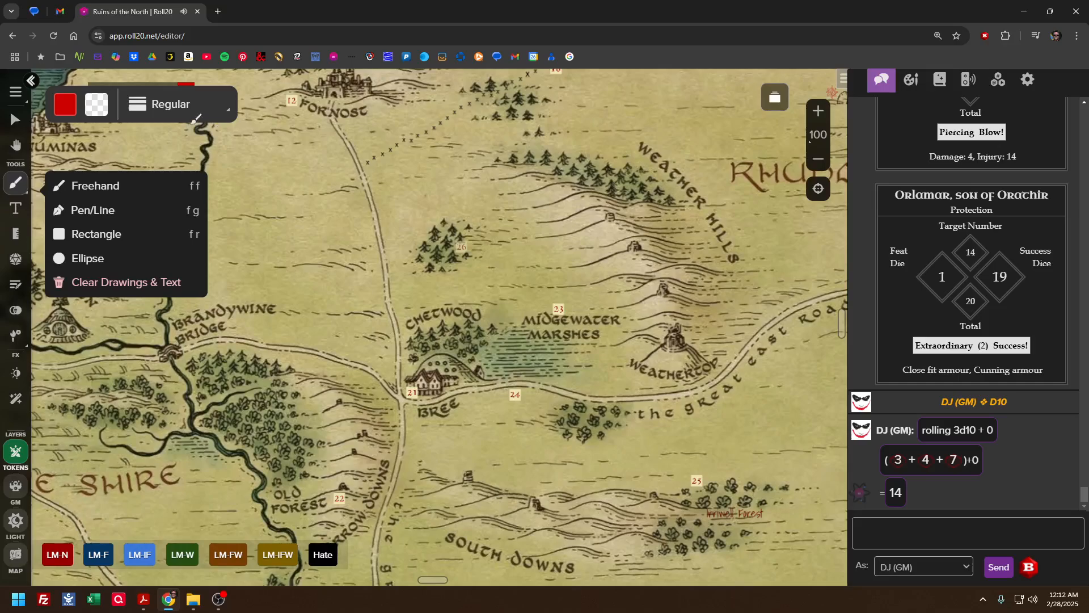
{"action": "left_click", "coordinate": [182, 108]}
{"action": "left_click", "coordinate": [153, 137]}
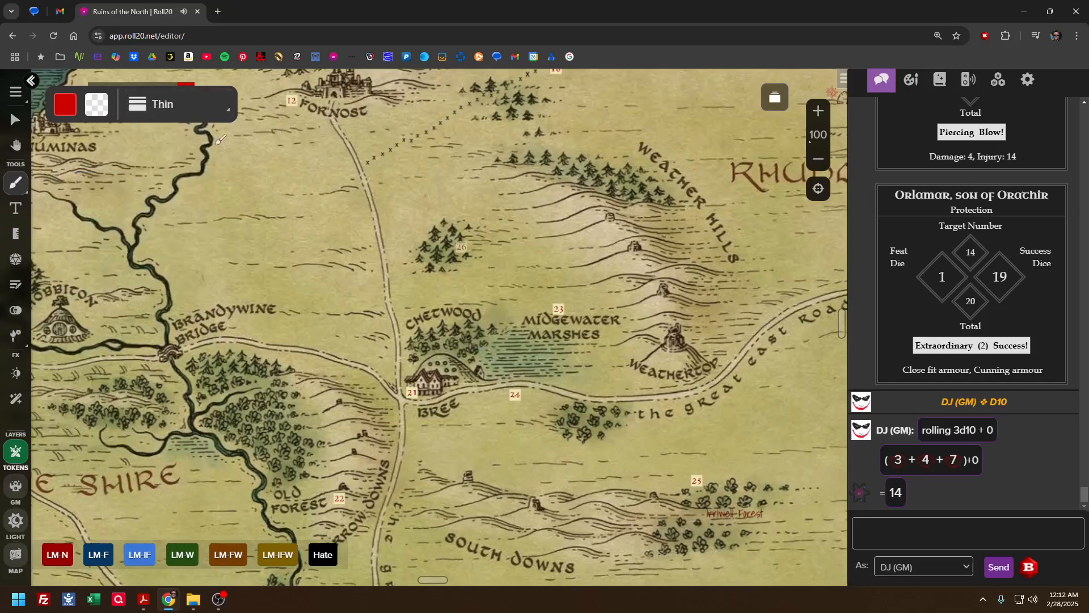
{"action": "left_click", "coordinate": [191, 105]}
{"action": "left_click", "coordinate": [153, 159]}
{"action": "mouse_move", "coordinate": [655, 358]}
{"action": "left_mouse_down"}
{"action": "mouse_move", "coordinate": [623, 263]}
{"action": "mouse_move", "coordinate": [564, 226]}
{"action": "mouse_move", "coordinate": [493, 218]}
{"action": "mouse_move", "coordinate": [452, 236]}
{"action": "left_mouse_up"}
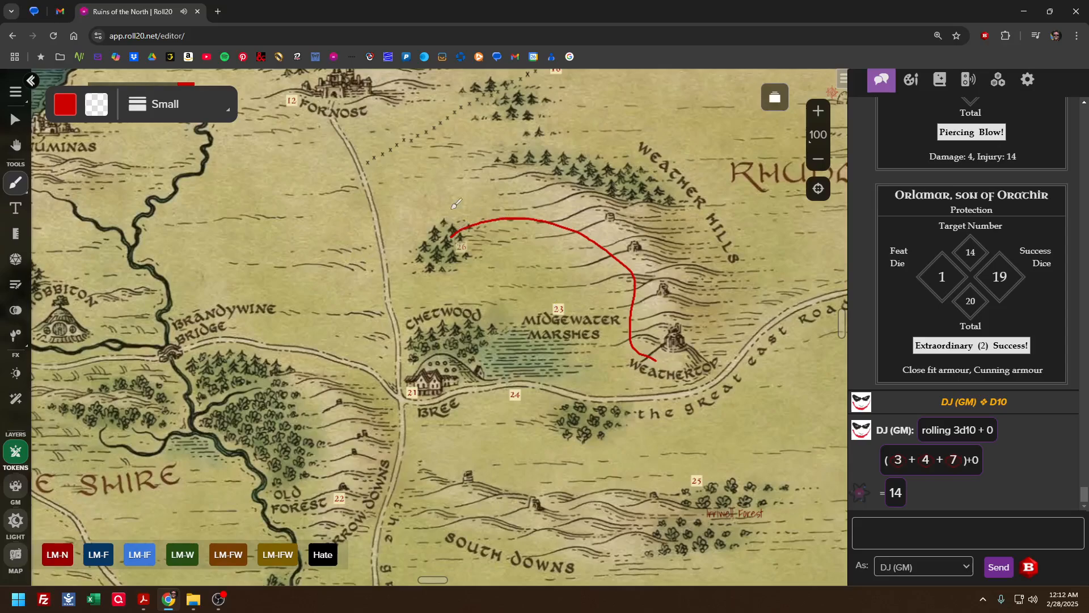
Delete the red route line from the Eriador map
{"action": "left_click", "coordinate": [15, 119]}
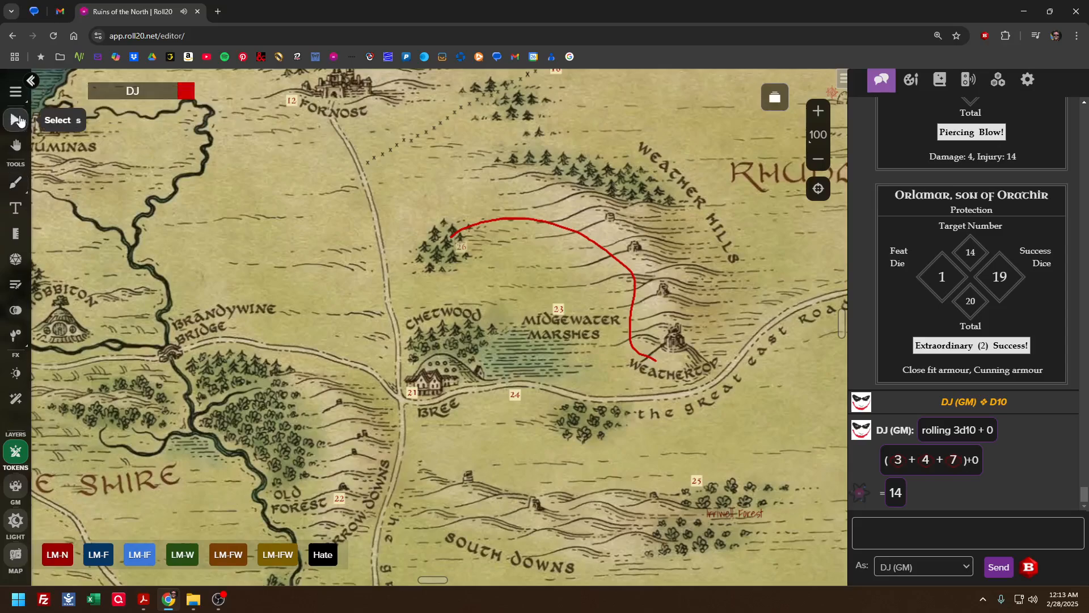
{"action": "left_click", "coordinate": [574, 238]}
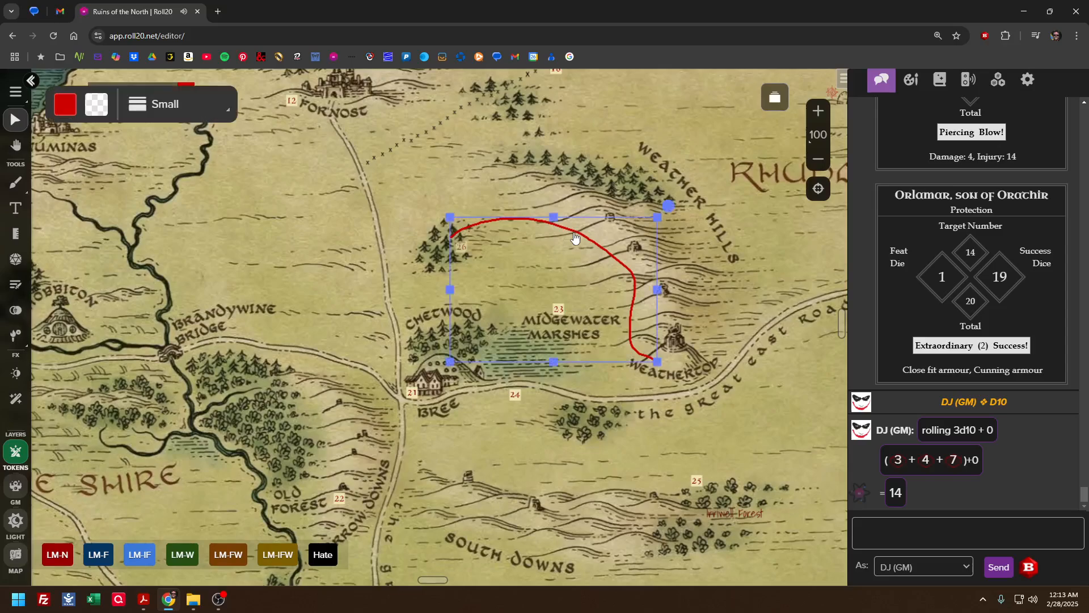
{"action": "key", "text": "Delete"}
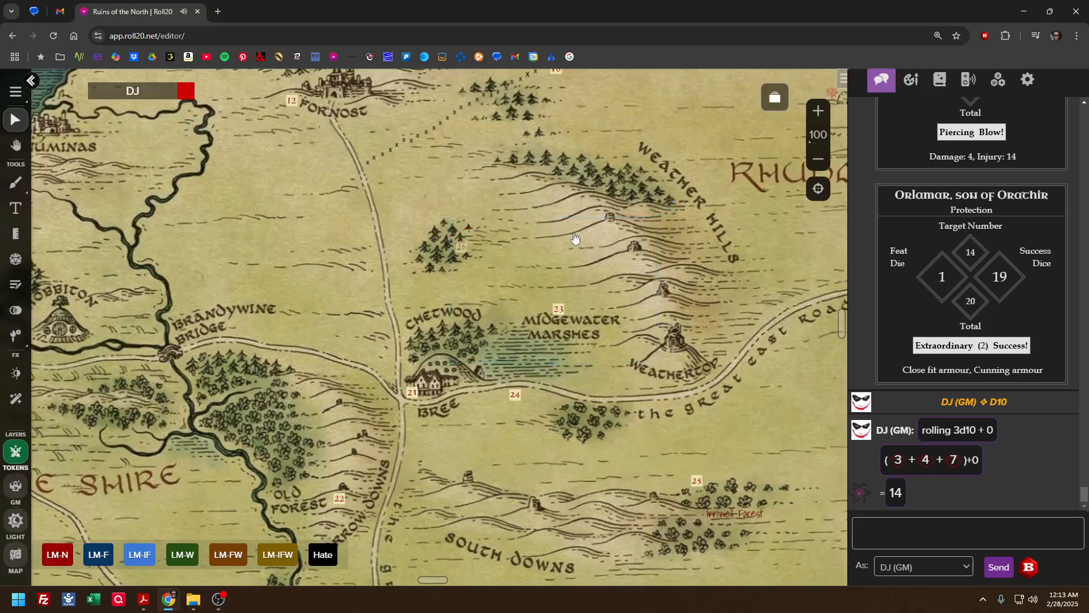
Return to the Journeys page and show the Guide, Scout and Look-out role diamonds with their tokens
{"action": "left_click", "coordinate": [775, 101]}
{"action": "left_click", "coordinate": [287, 353]}
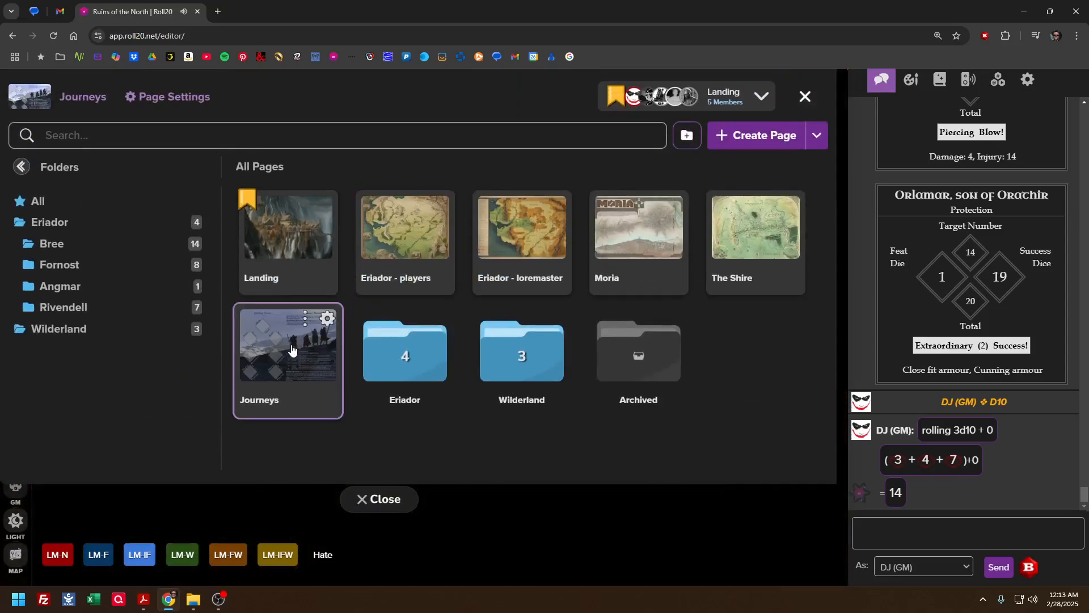
{"action": "left_click", "coordinate": [365, 504]}
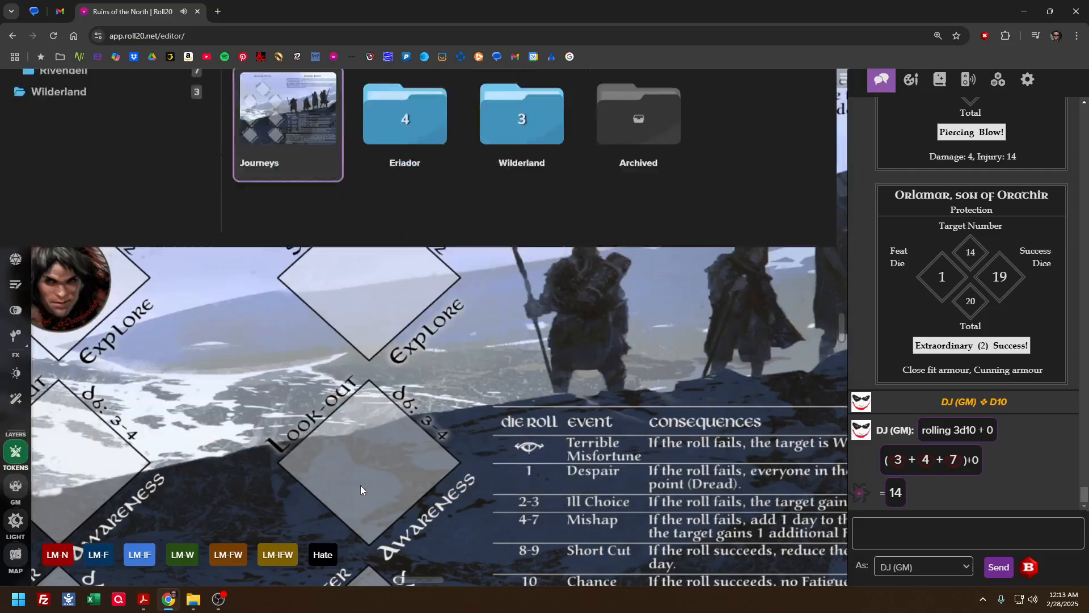
{"action": "left_click_drag", "start_coordinate": [310, 396], "coordinate": [448, 443]}
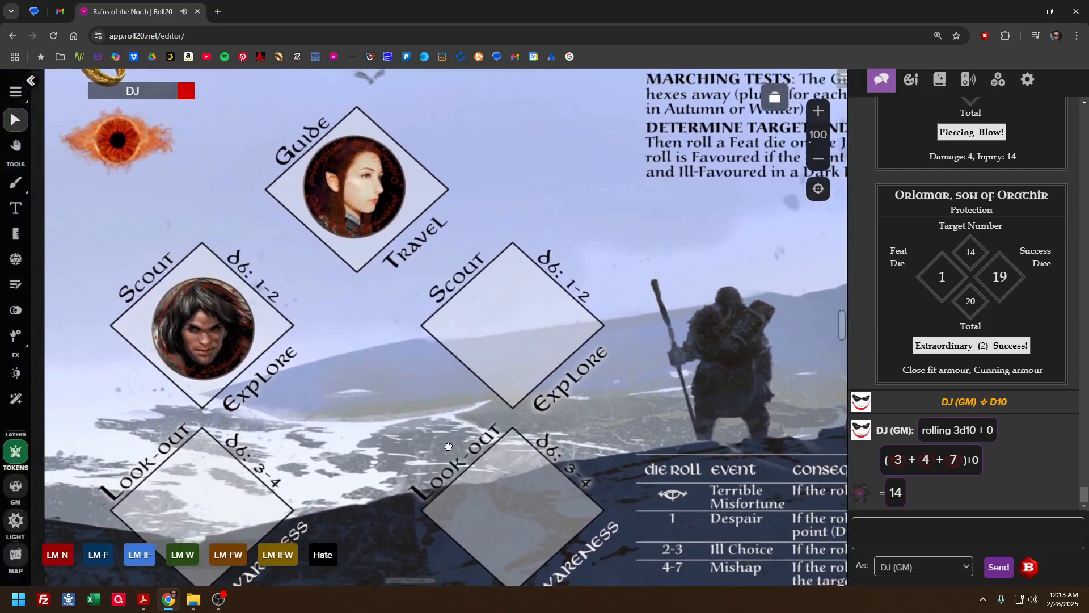
Create a new page in the top-level page list and open it
{"action": "left_click", "coordinate": [775, 98]}
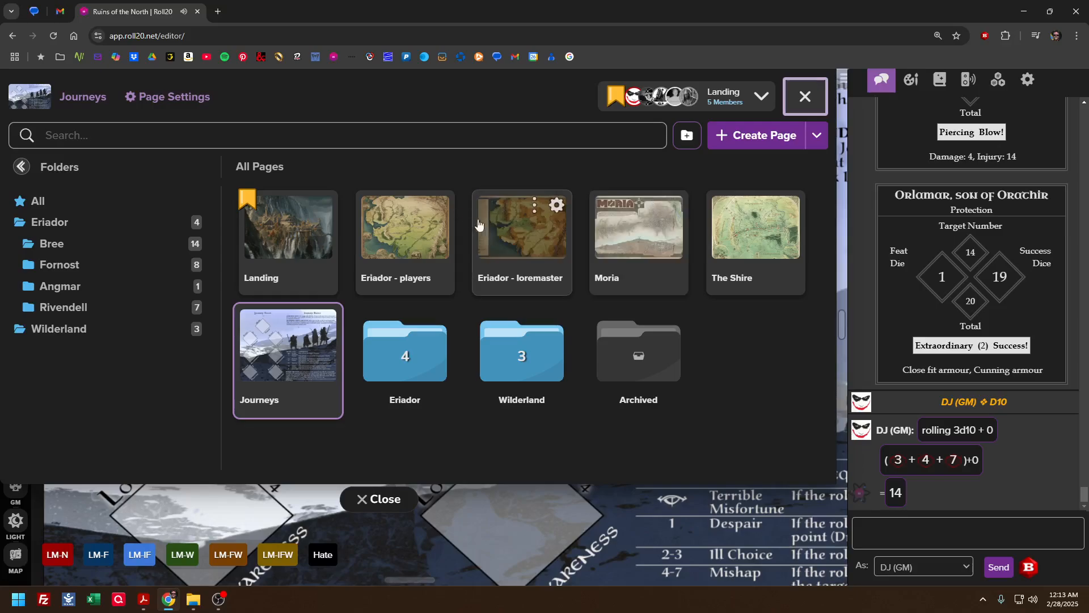
{"action": "left_click", "coordinate": [730, 148]}
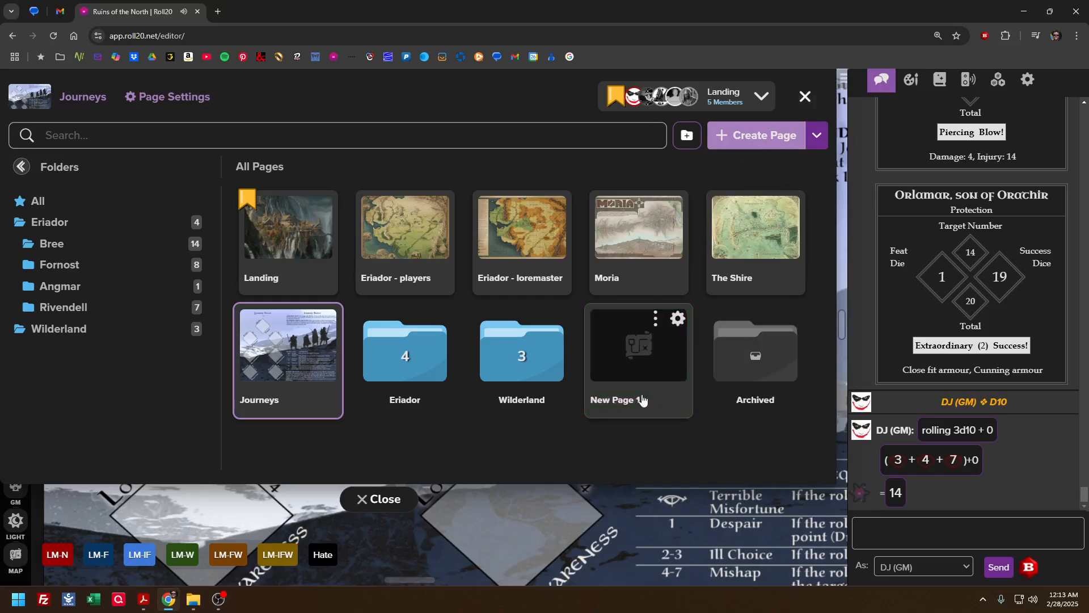
{"action": "left_click", "coordinate": [634, 362]}
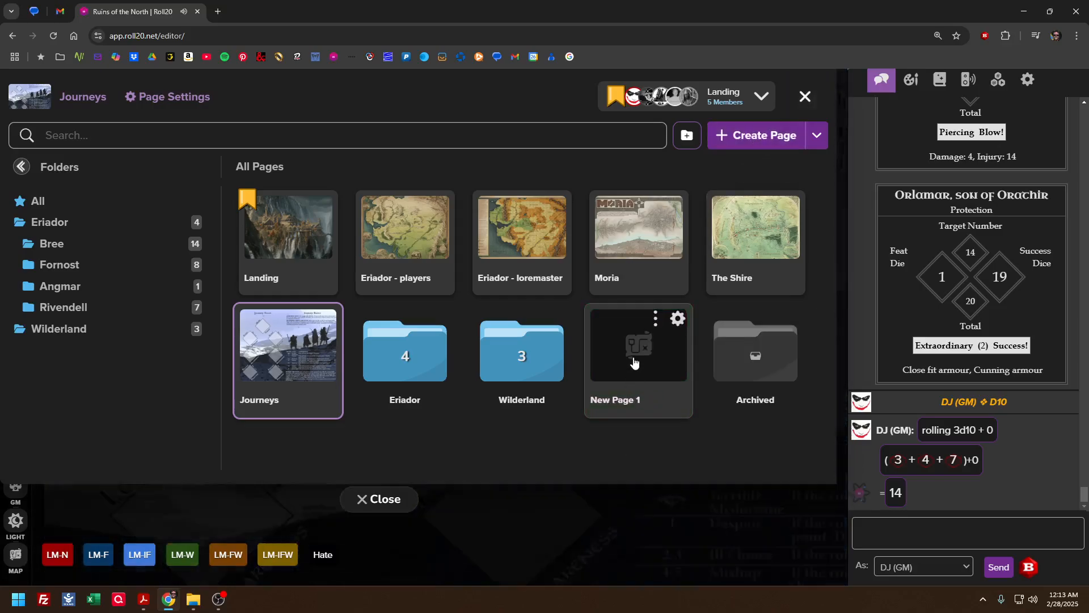
Turn off the map layer's dominant colour and the grid in the new page's settings, and save them
{"action": "left_click", "coordinate": [676, 320]}
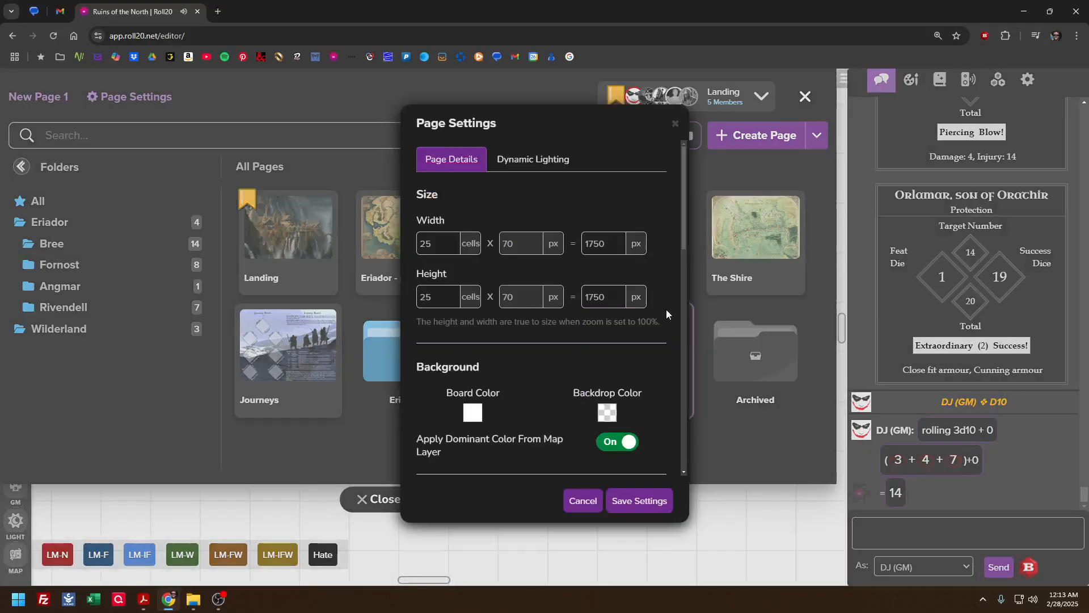
{"action": "left_click", "coordinate": [609, 443]}
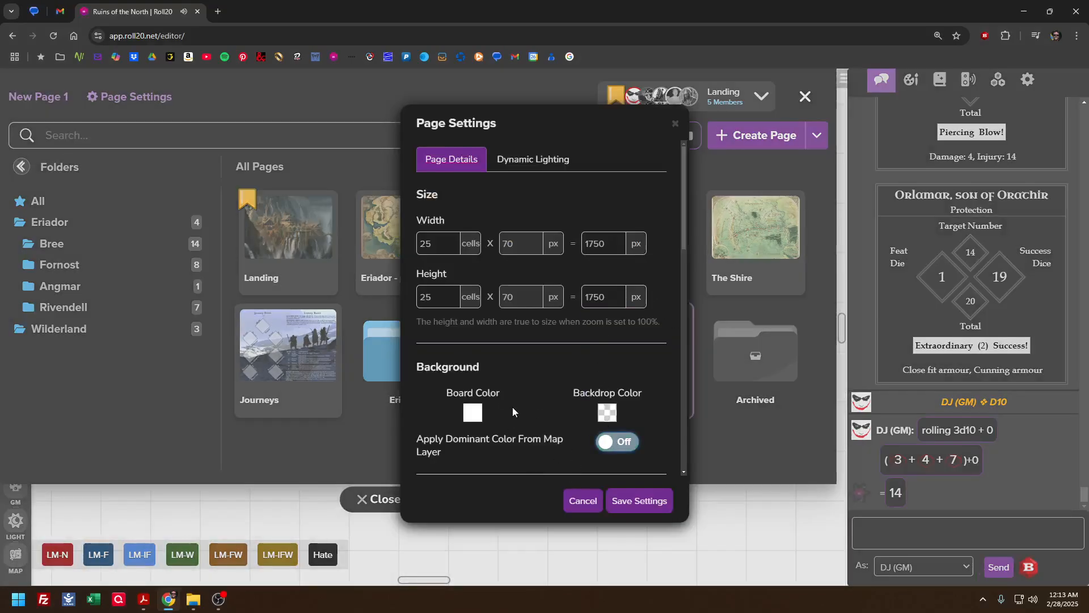
{"action": "scroll", "coordinate": [508, 405], "scroll_direction": "down", "scroll_amount": 5}
{"action": "left_click", "coordinate": [603, 325]}
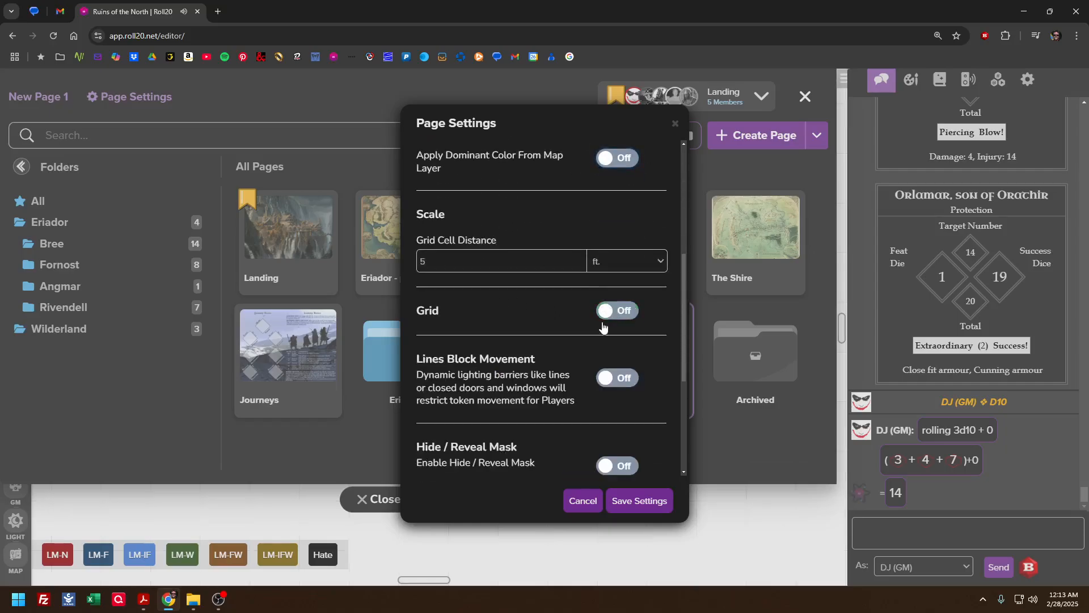
{"action": "left_click", "coordinate": [624, 507]}
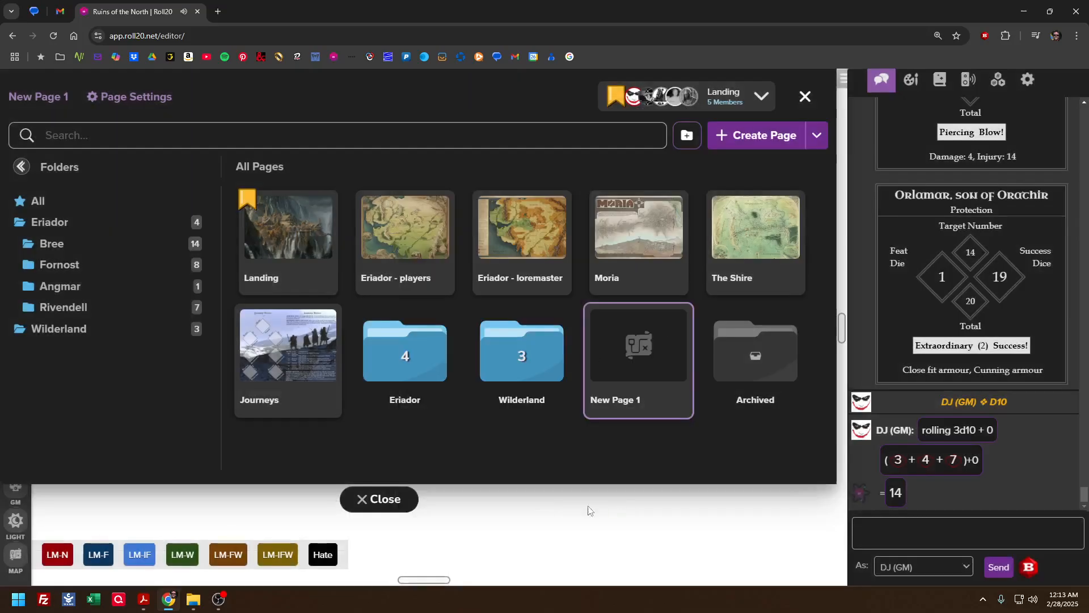
Show the blank new page's upper corner and collapse the chat sidebar
{"action": "left_click", "coordinate": [401, 502]}
{"action": "left_click_drag", "start_coordinate": [275, 302], "coordinate": [421, 402]}
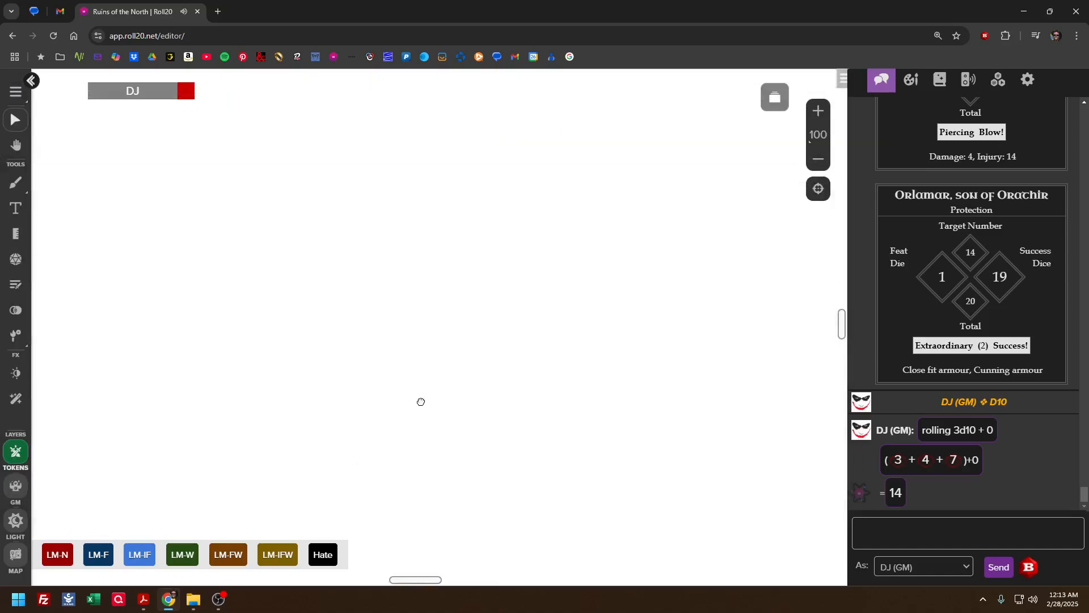
{"action": "left_click", "coordinate": [842, 79]}
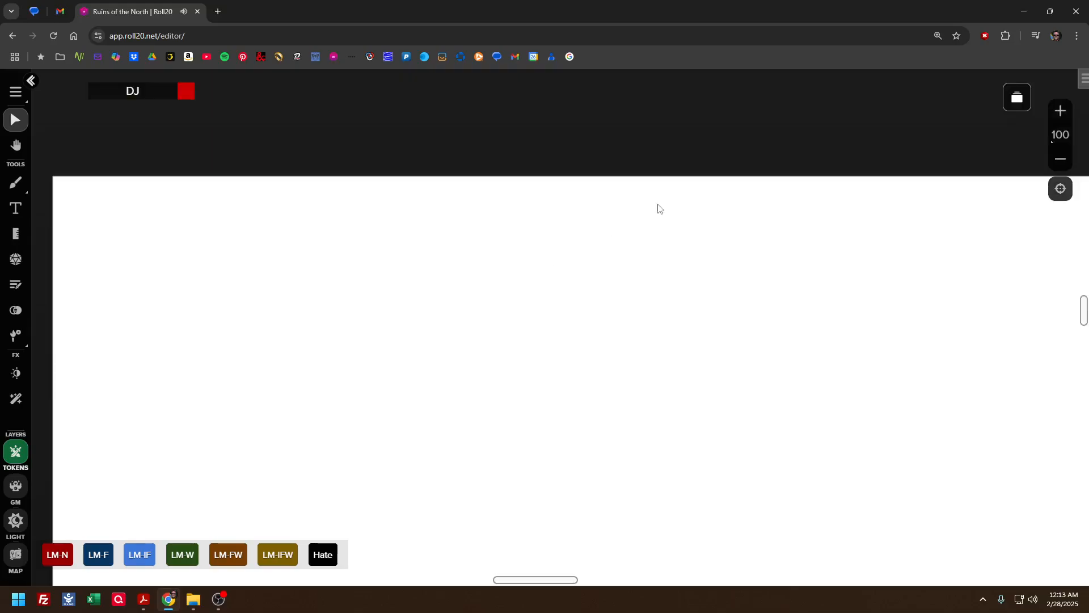
Set the new page's size to 22 cells wide and 15 cells high, save the settings and return to the page
{"action": "left_click", "coordinate": [1017, 100]}
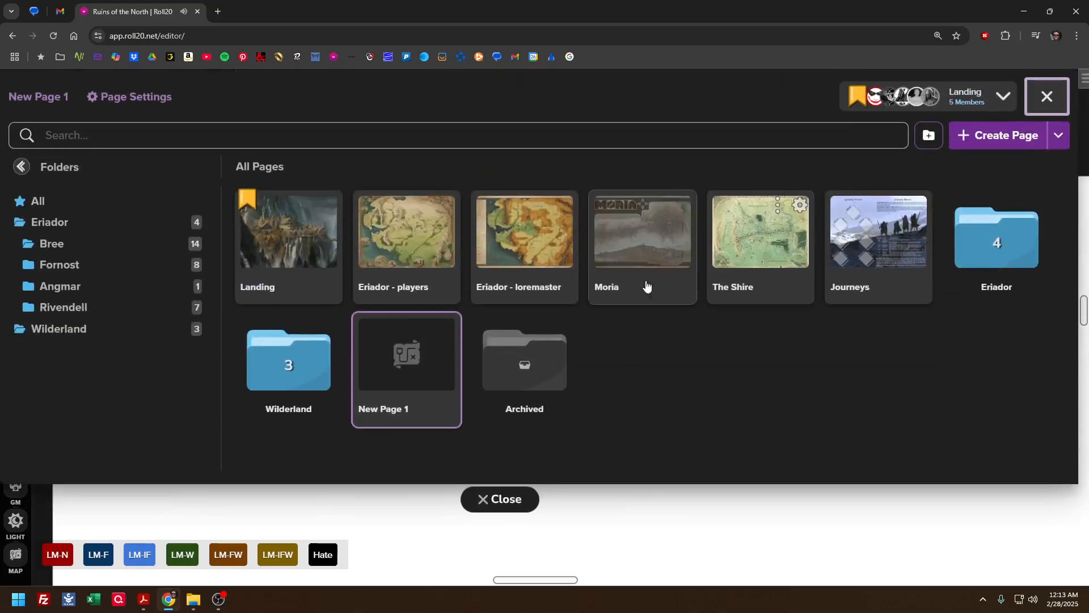
{"action": "mouse_move", "coordinate": [433, 403]}
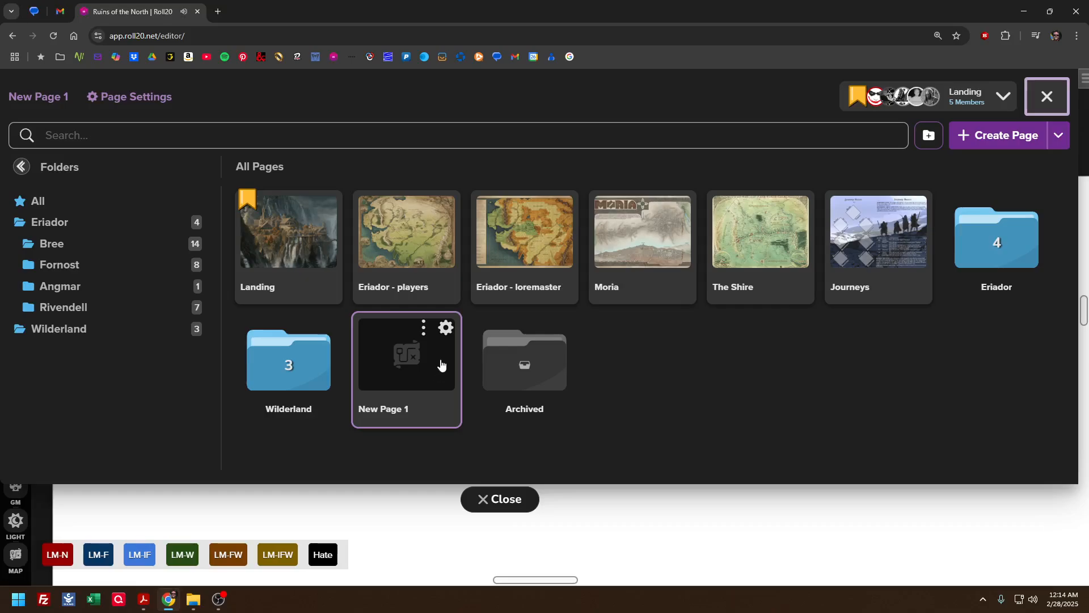
{"action": "left_click", "coordinate": [446, 327]}
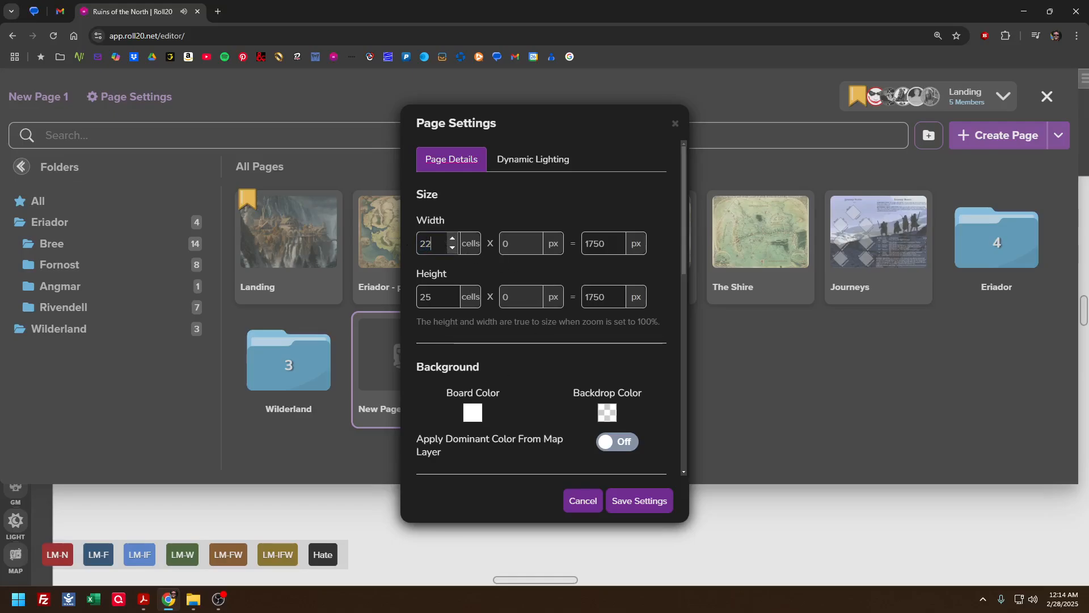
{"action": "key", "text": "Tab"}
{"action": "key", "text": "Tab"}
{"action": "key", "text": "Tab"}
{"action": "key", "text": "shift+Tab"}
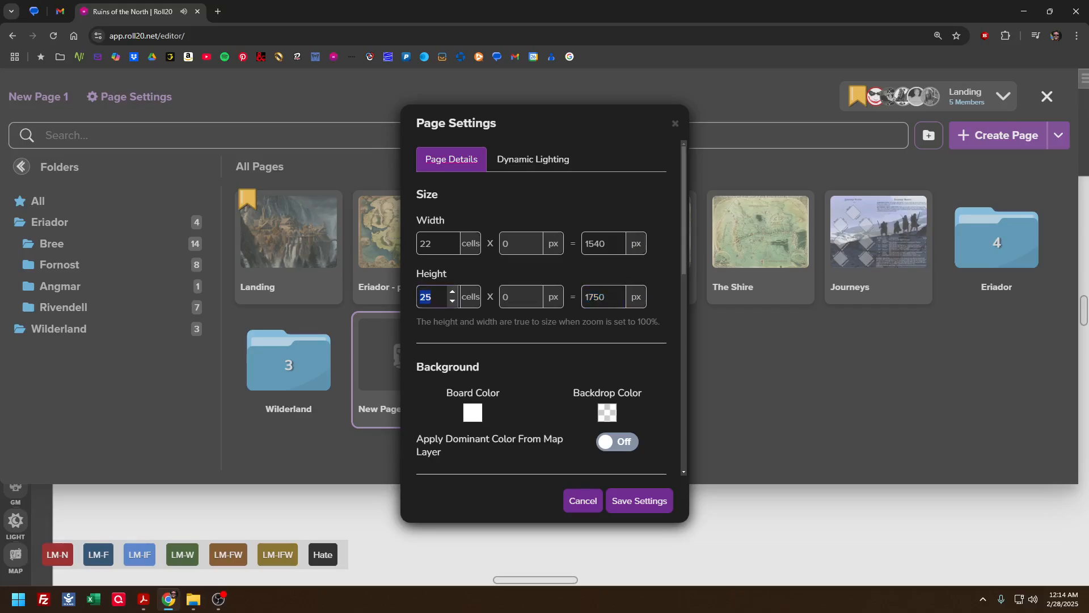
{"action": "type", "text": "15"}
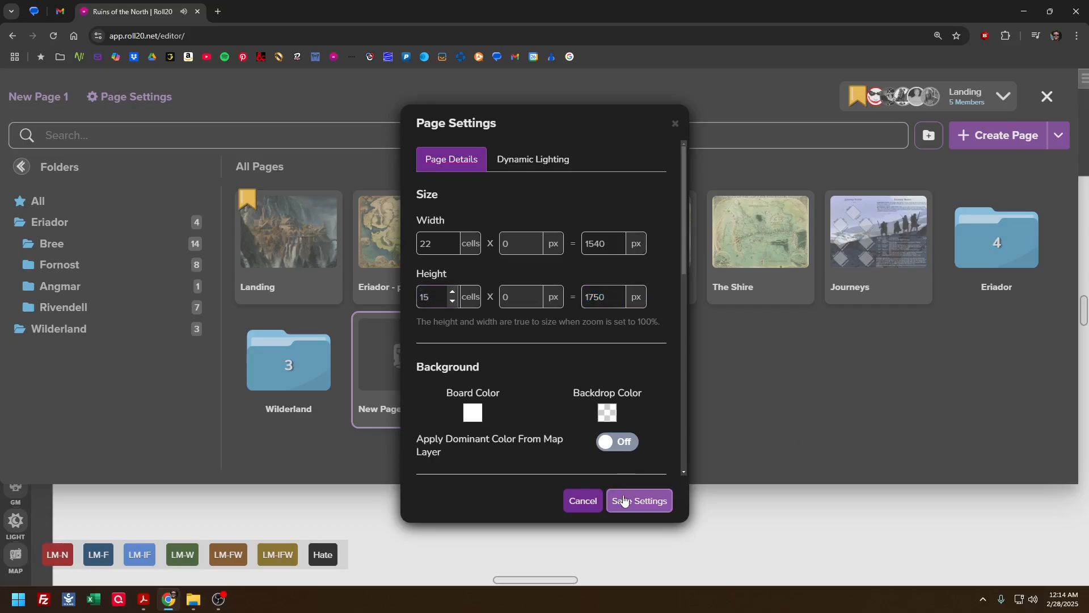
{"action": "left_click", "coordinate": [630, 500]}
{"action": "left_click", "coordinate": [513, 496]}
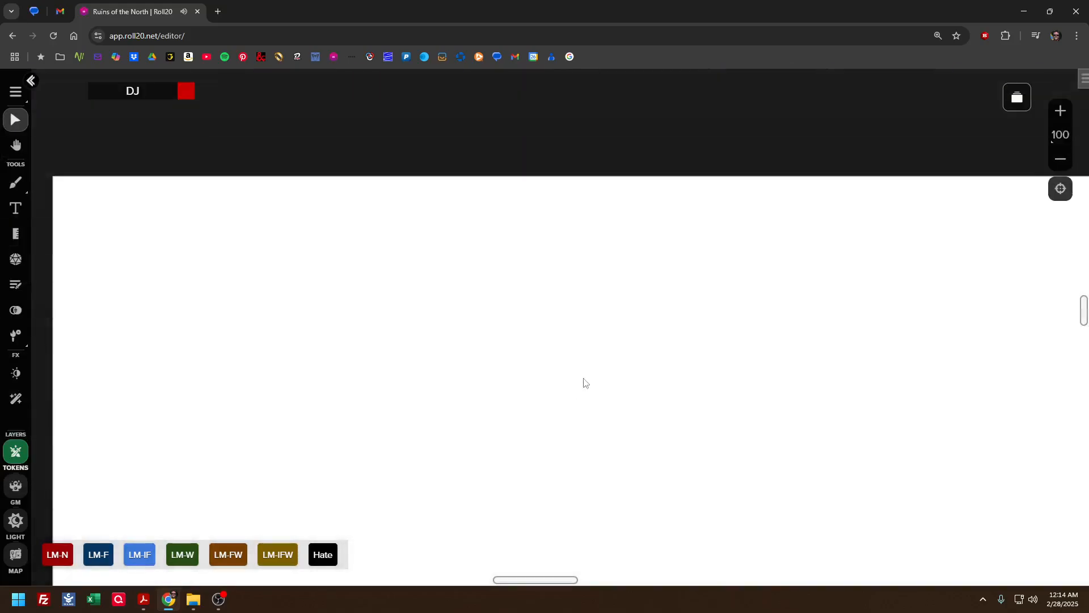
Set the new page's width to 20 cells, save the settings and check the page's edges
{"action": "left_click_drag", "start_coordinate": [584, 383], "coordinate": [551, 291]}
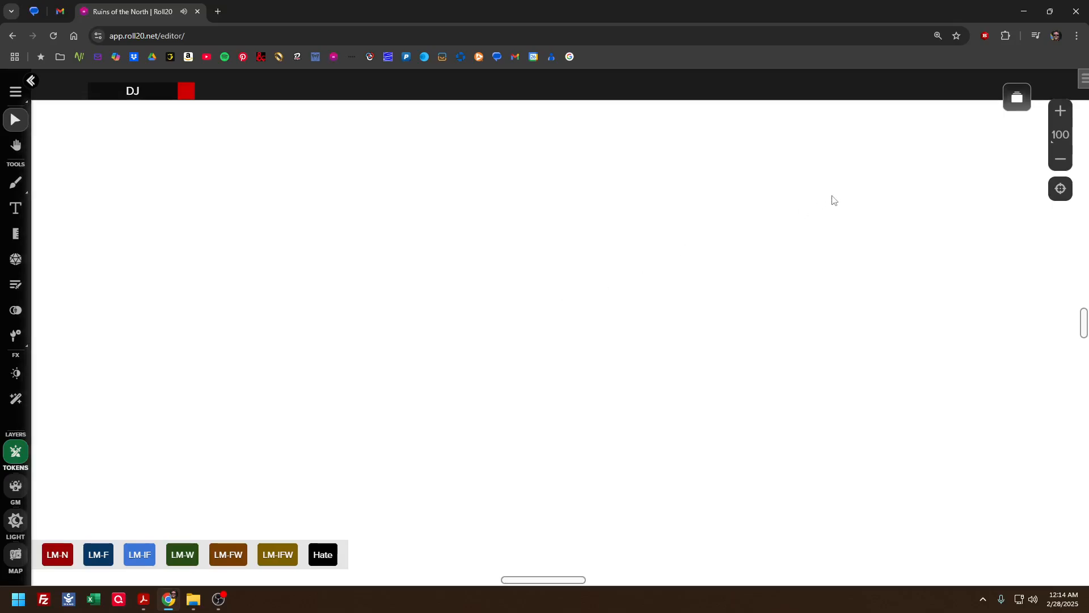
{"action": "left_click", "coordinate": [1017, 98]}
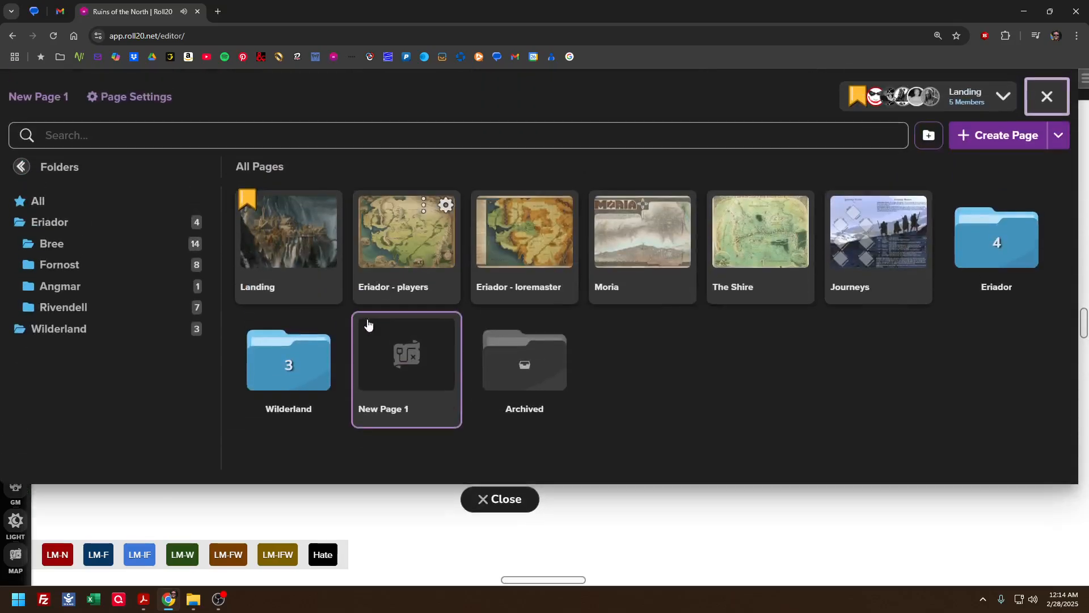
{"action": "left_click", "coordinate": [445, 324]}
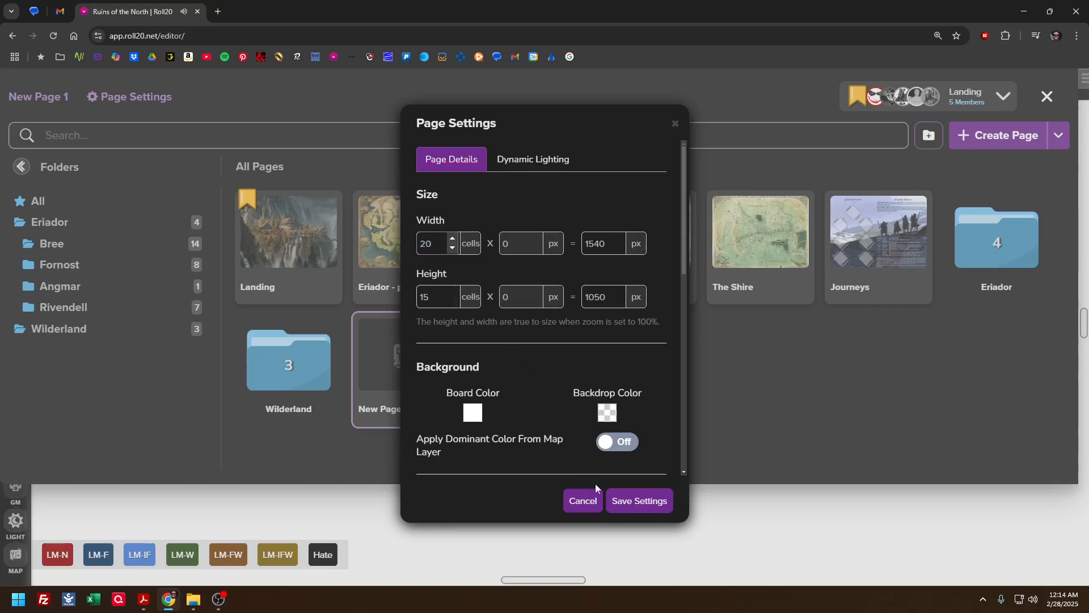
{"action": "left_click", "coordinate": [636, 501]}
{"action": "left_click", "coordinate": [504, 506]}
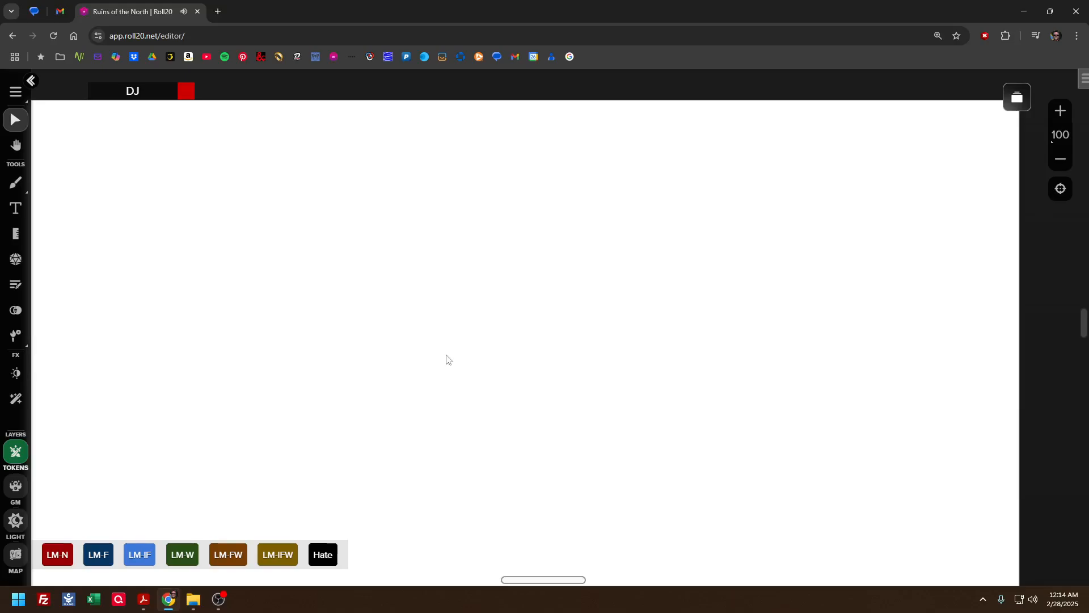
{"action": "left_click_drag", "start_coordinate": [440, 345], "coordinate": [658, 398]}
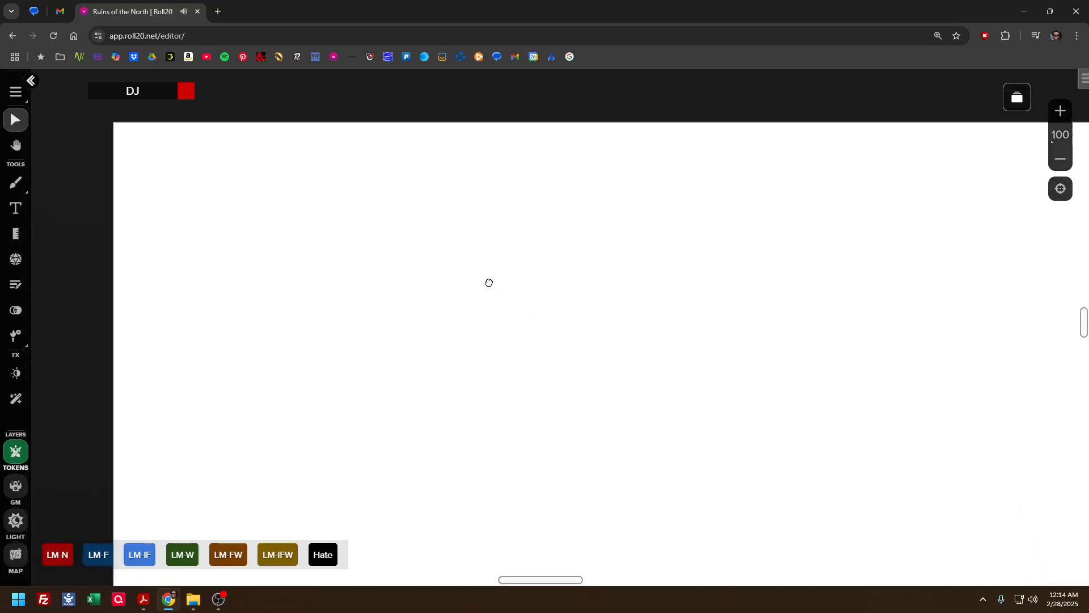
{"action": "left_click_drag", "start_coordinate": [489, 283], "coordinate": [460, 264]}
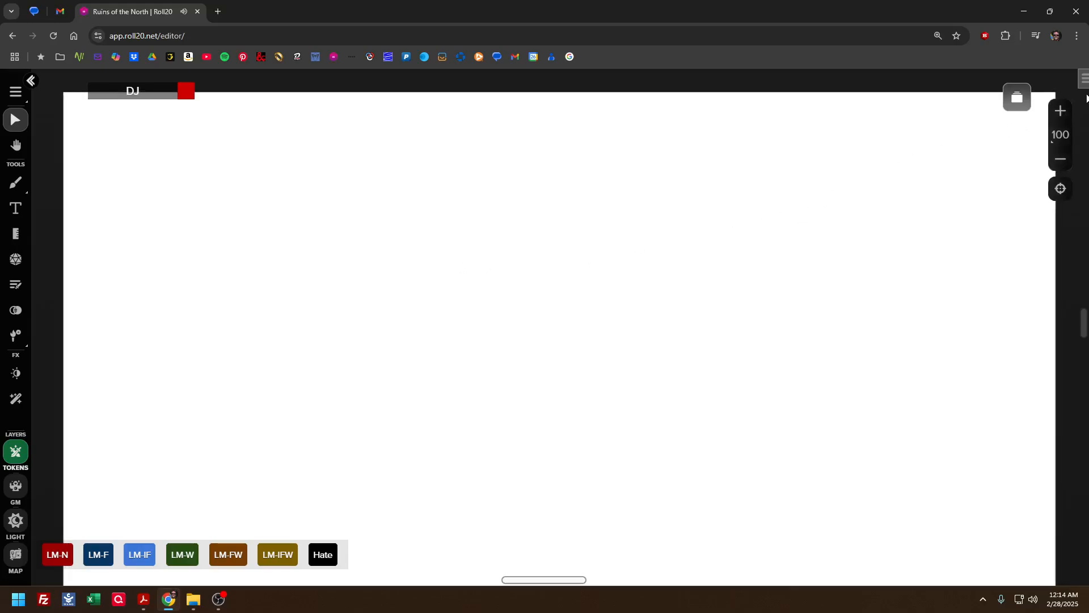
Place tor2e loremaster map of eriador.jpg from the art library's TOR maps folder onto the blank page
{"action": "left_click", "coordinate": [1084, 81]}
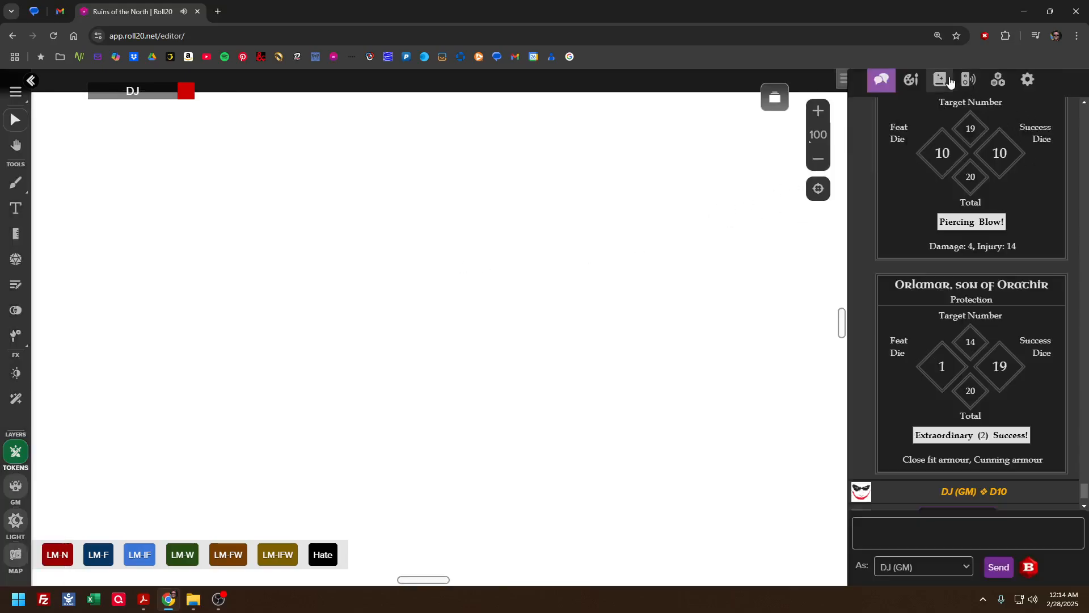
{"action": "left_click", "coordinate": [911, 79]}
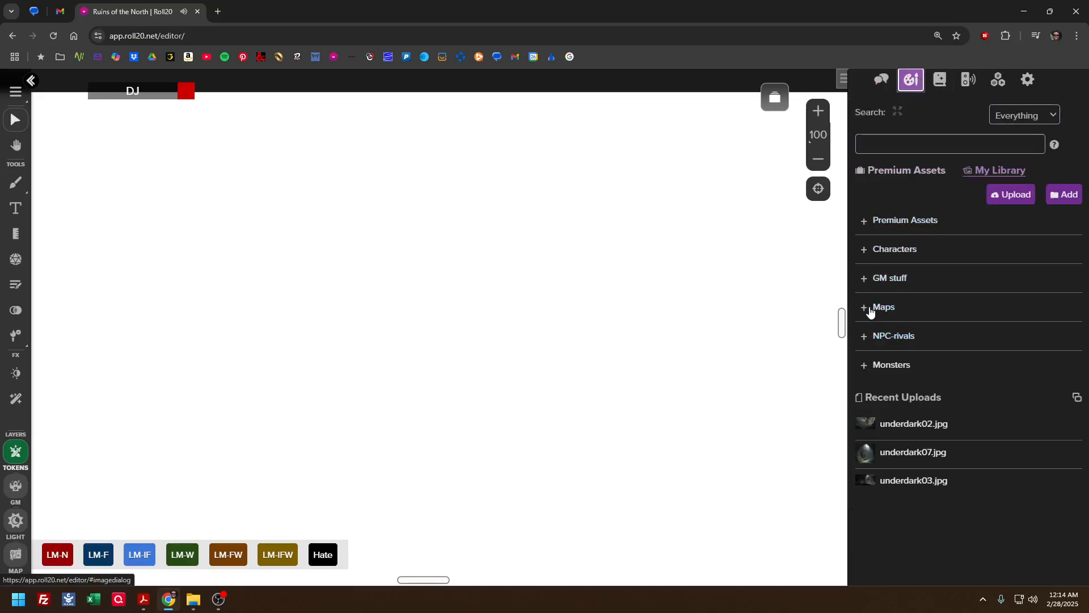
{"action": "left_click", "coordinate": [868, 309]}
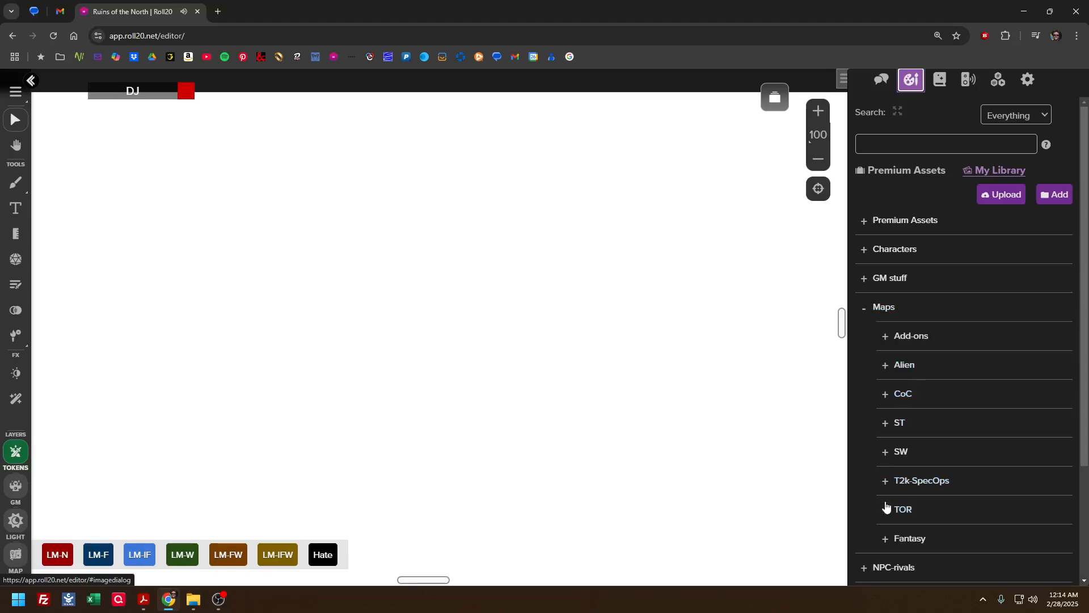
{"action": "left_click", "coordinate": [889, 508]}
{"action": "scroll", "coordinate": [952, 406], "scroll_direction": "down", "scroll_amount": 4}
{"action": "scroll", "coordinate": [951, 406], "scroll_direction": "down", "scroll_amount": 3}
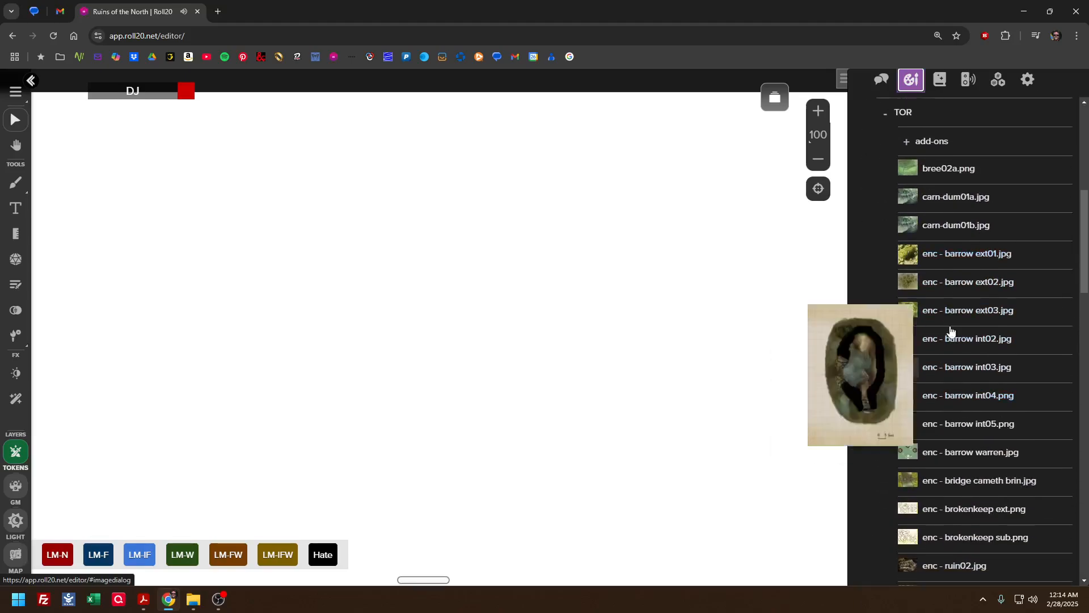
{"action": "scroll", "coordinate": [914, 403], "scroll_direction": "down", "scroll_amount": 8}
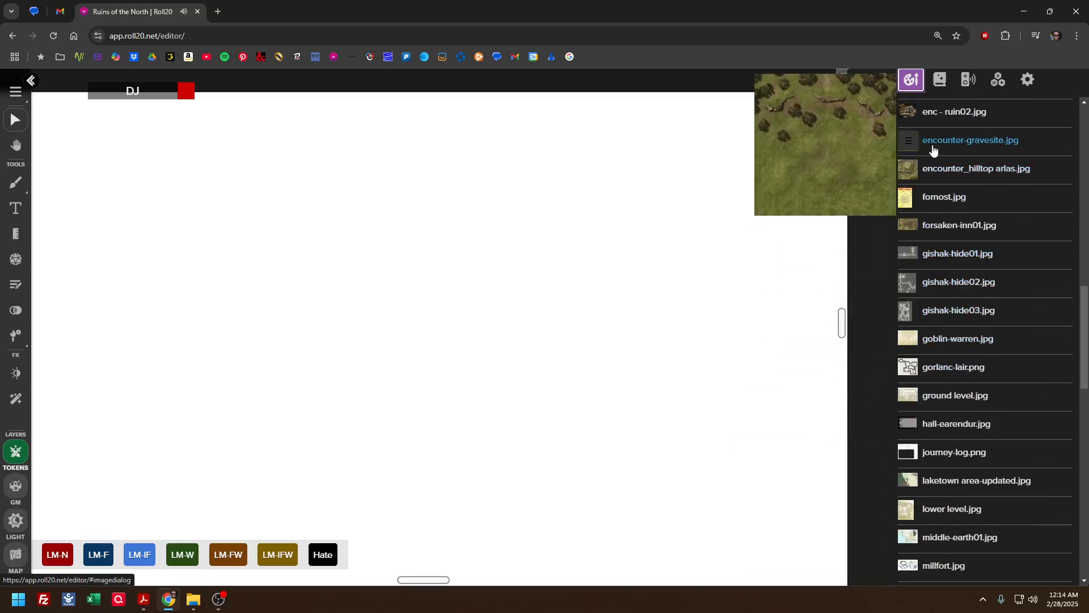
{"action": "scroll", "coordinate": [935, 346], "scroll_direction": "down", "scroll_amount": 5}
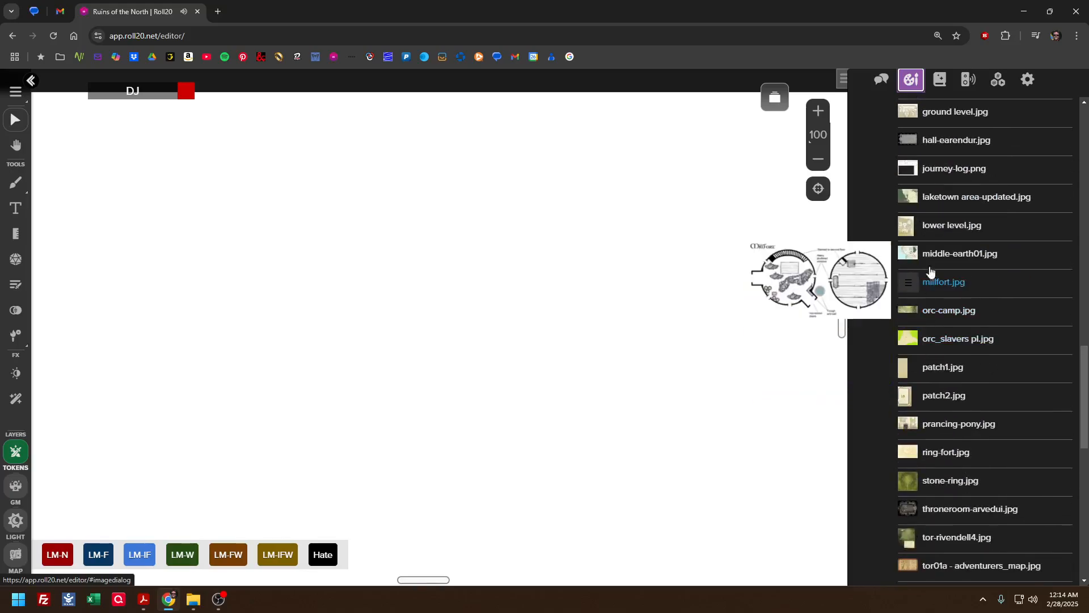
{"action": "scroll", "coordinate": [927, 288], "scroll_direction": "down", "scroll_amount": 4}
{"action": "scroll", "coordinate": [926, 290], "scroll_direction": "down", "scroll_amount": 1}
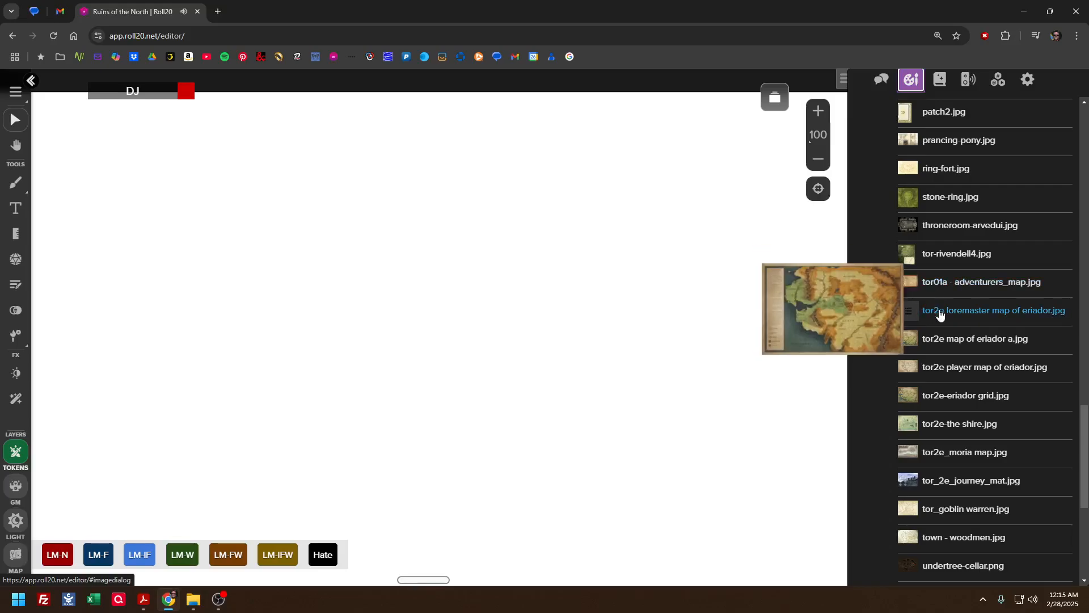
{"action": "left_click_drag", "start_coordinate": [938, 314], "coordinate": [809, 557]}
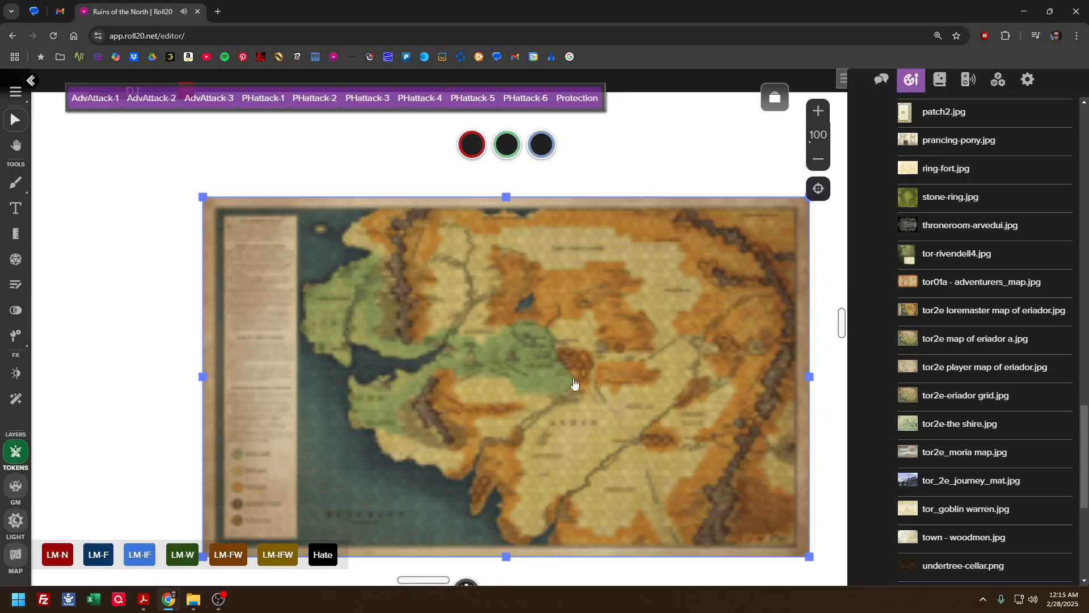
Move the Eriador map towards the page's upper-left corner and enlarge it from its lower-right corner
{"action": "scroll", "coordinate": [573, 383], "scroll_direction": "up", "scroll_amount": 8}
{"action": "scroll", "coordinate": [510, 427], "scroll_direction": "down", "scroll_amount": 6}
{"action": "left_click_drag", "start_coordinate": [531, 478], "coordinate": [311, 333]}
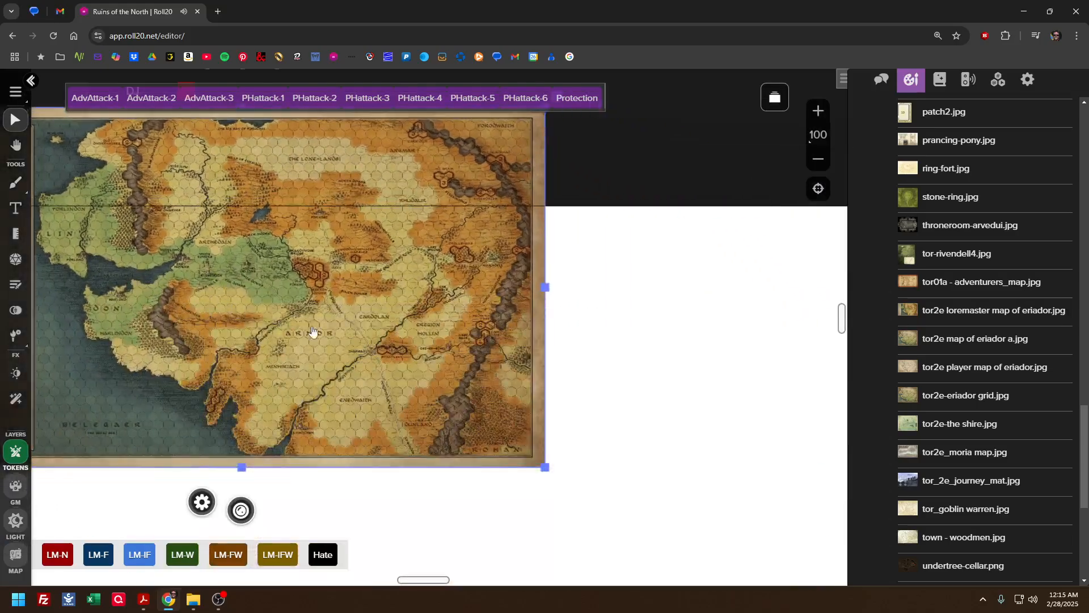
{"action": "scroll", "coordinate": [379, 347], "scroll_direction": "down", "scroll_amount": 6}
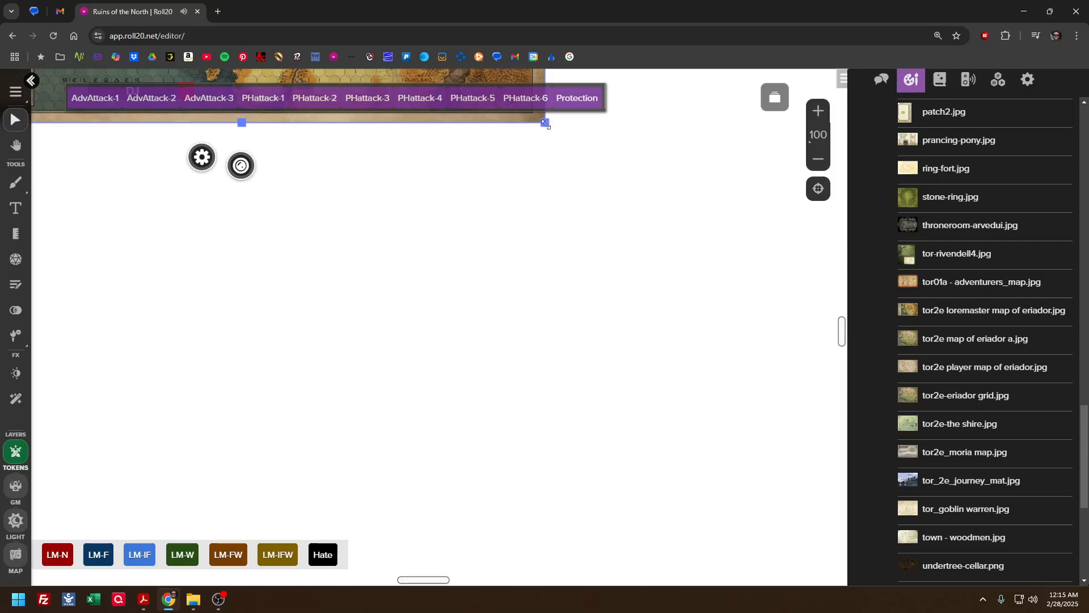
{"action": "scroll", "coordinate": [731, 368], "scroll_direction": "up", "scroll_amount": 5}
{"action": "scroll", "coordinate": [732, 368], "scroll_direction": "left", "scroll_amount": 4}
{"action": "left_click_drag", "start_coordinate": [646, 221], "coordinate": [366, 367]}
{"action": "scroll", "coordinate": [589, 386], "scroll_direction": "down", "scroll_amount": 6}
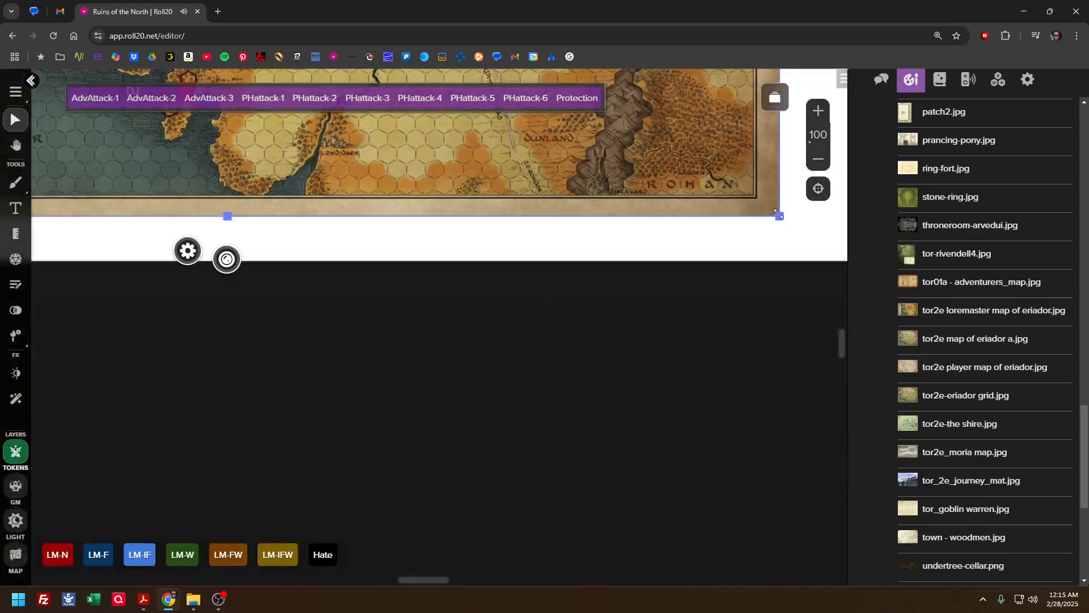
Shift the Eriador map and enlarge it further until it extends well beyond the page's edges
{"action": "scroll", "coordinate": [777, 214], "scroll_direction": "up", "scroll_amount": 5}
{"action": "scroll", "coordinate": [777, 214], "scroll_direction": "left", "scroll_amount": 4}
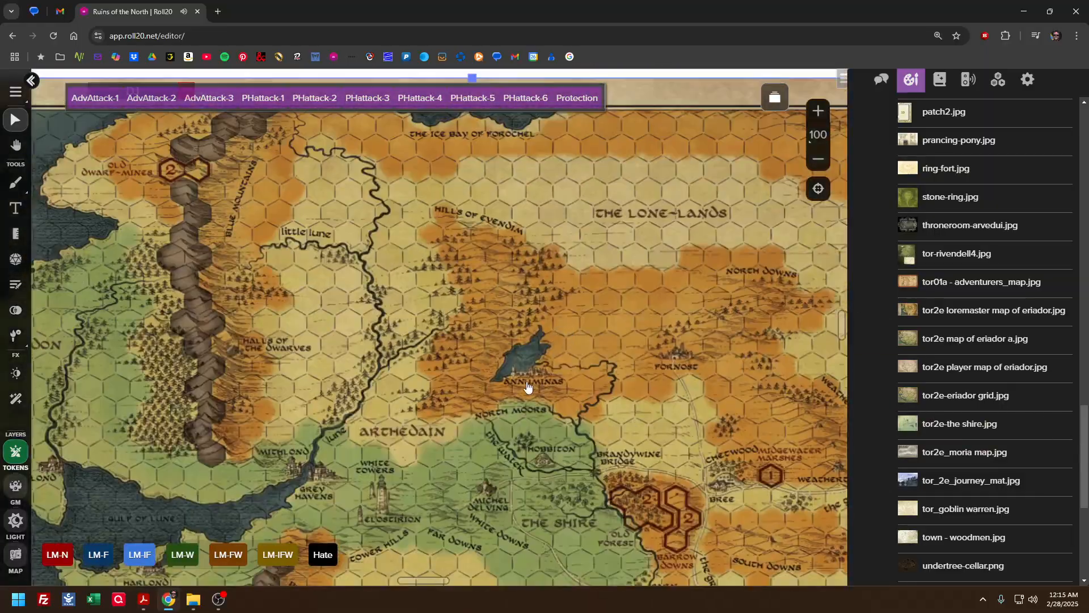
{"action": "left_click_drag", "start_coordinate": [528, 386], "coordinate": [447, 263]}
{"action": "left_click_drag", "start_coordinate": [501, 338], "coordinate": [299, 180]}
{"action": "left_click_drag", "start_coordinate": [416, 272], "coordinate": [294, 123]}
{"action": "left_click_drag", "start_coordinate": [386, 352], "coordinate": [316, 277]}
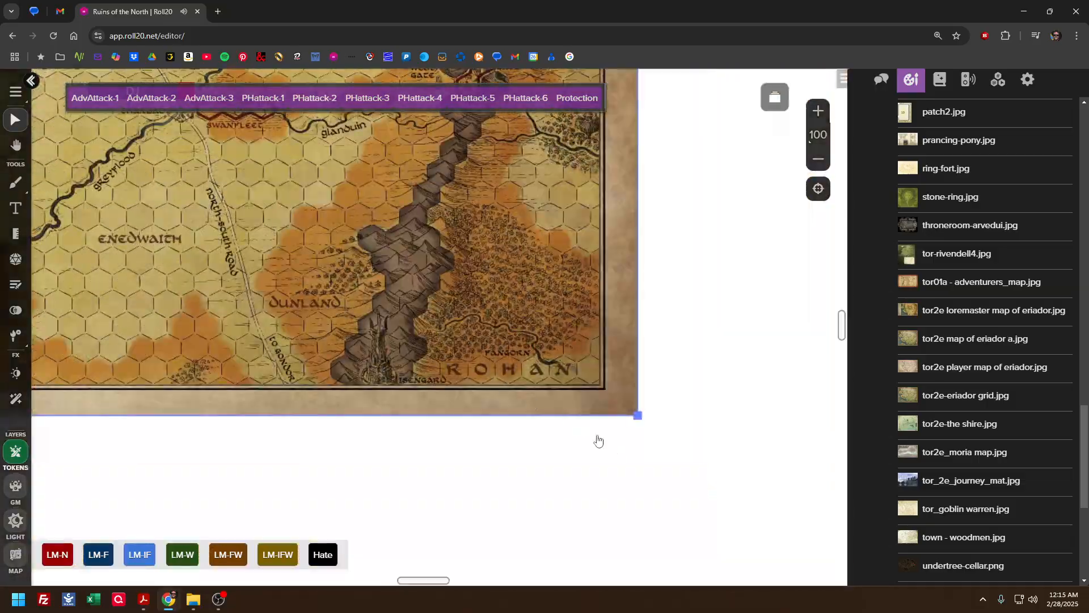
{"action": "left_click_drag", "start_coordinate": [665, 447], "coordinate": [1060, 611]}
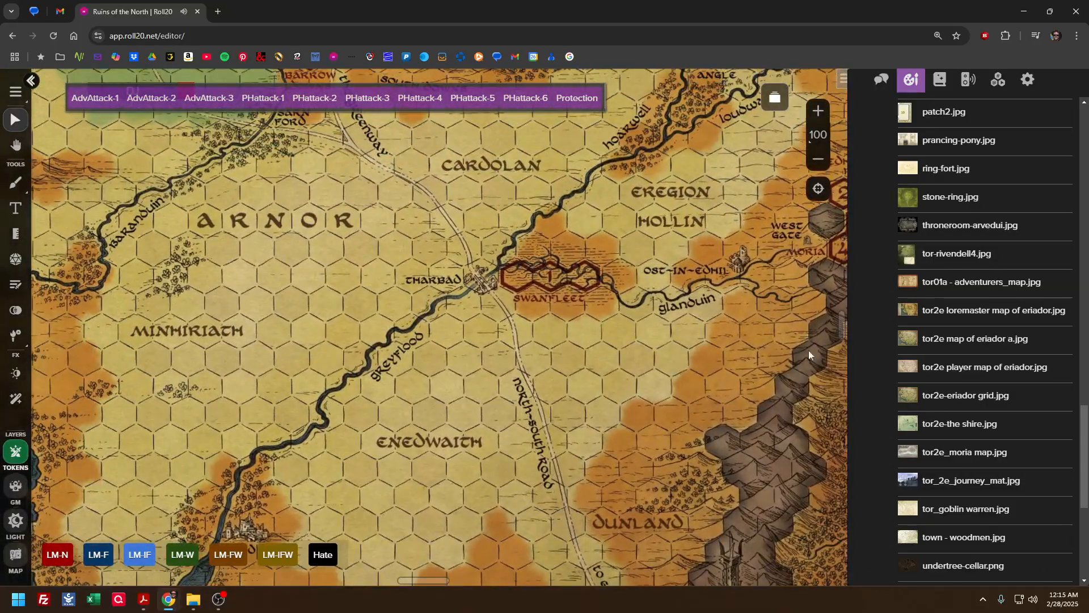
{"action": "left_click_drag", "start_coordinate": [410, 142], "coordinate": [510, 291]}
{"action": "left_click_drag", "start_coordinate": [379, 235], "coordinate": [427, 255]}
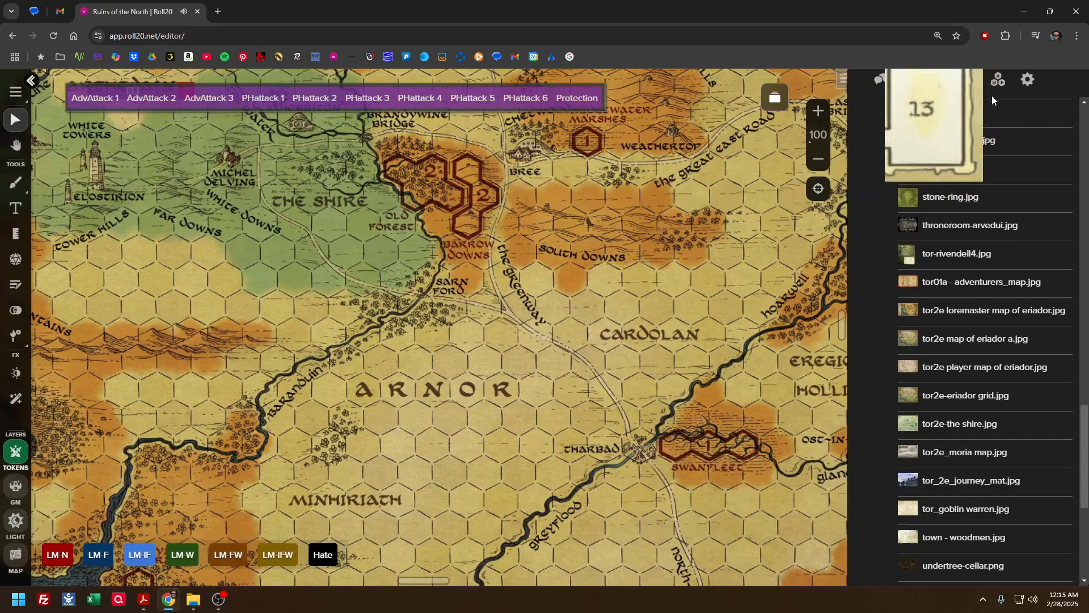
Place journey-log.png from the TOR maps folder over the Shire area of the Eriador map
{"action": "scroll", "coordinate": [928, 341], "scroll_direction": "down", "scroll_amount": 5}
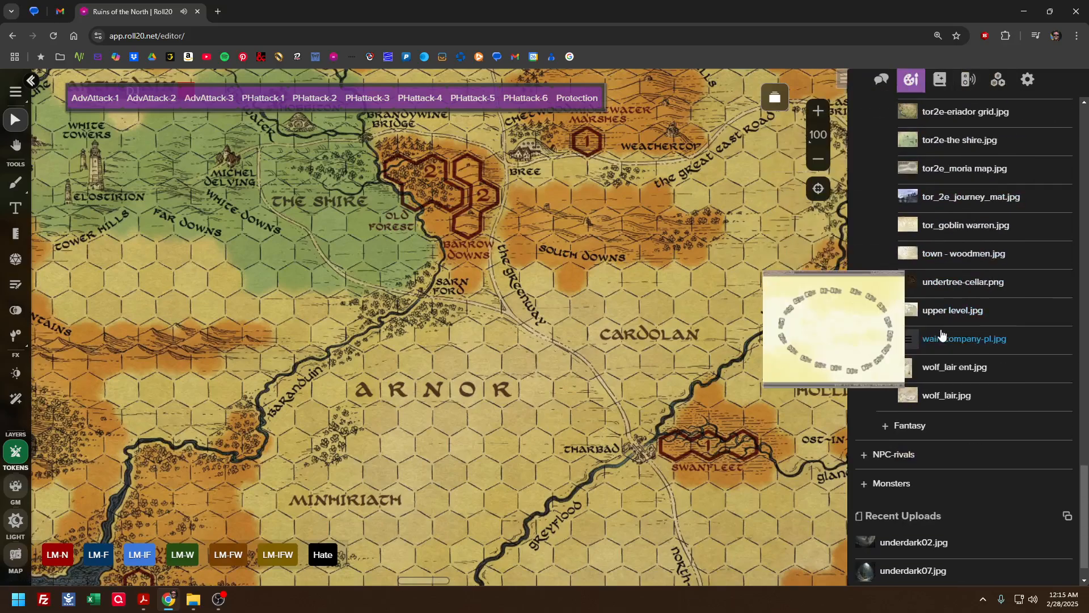
{"action": "scroll", "coordinate": [928, 345], "scroll_direction": "up", "scroll_amount": 10}
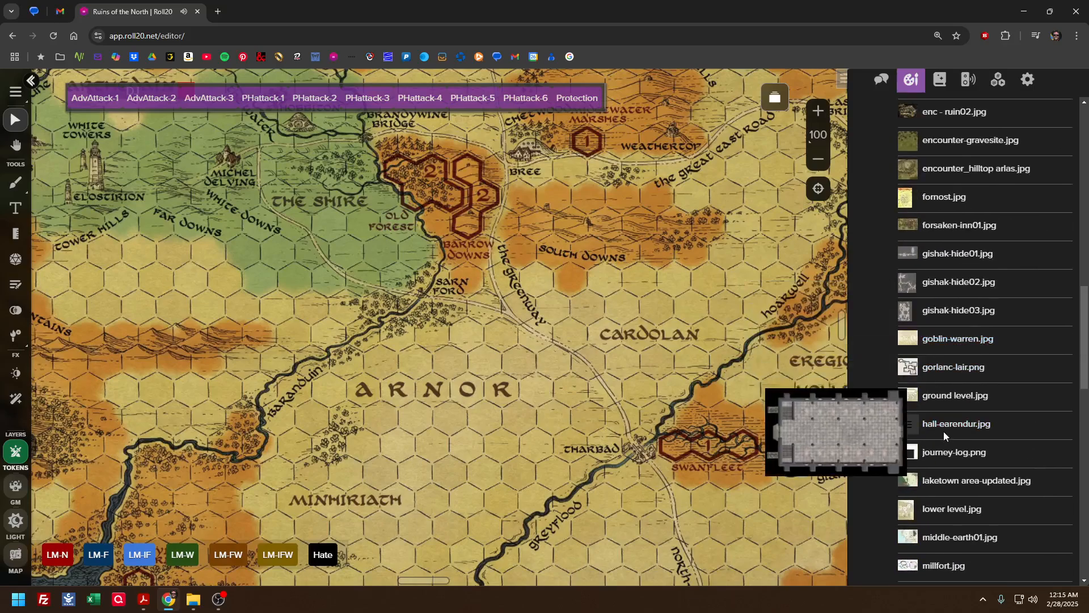
{"action": "left_click_drag", "start_coordinate": [953, 454], "coordinate": [399, 258]}
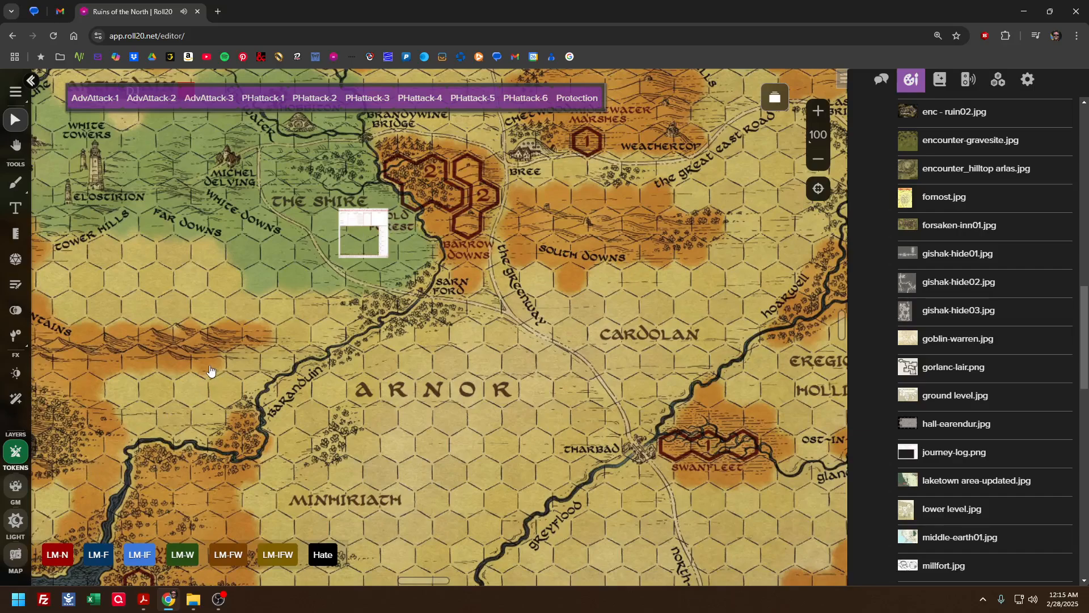
Move the large Eriador map from the token layer to the map layer
{"action": "right_click", "coordinate": [161, 383]}
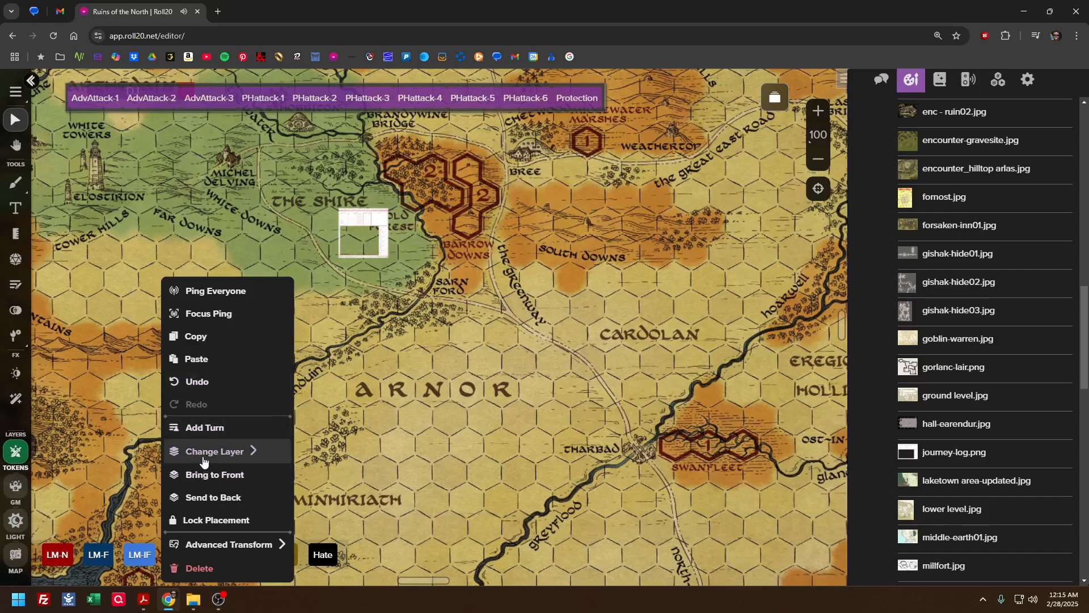
{"action": "mouse_move", "coordinate": [209, 452]}
{"action": "left_click", "coordinate": [336, 520]}
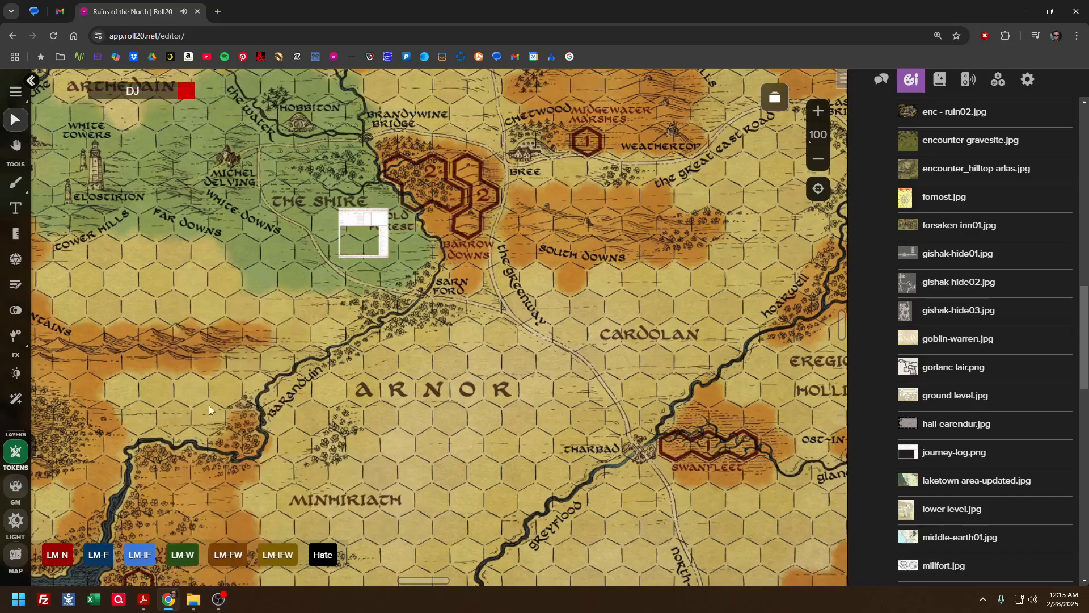
Move the journey log sheet to the page's upper-left corner and enlarge it over the Eriador map
{"action": "left_click", "coordinate": [365, 228]}
{"action": "left_click_drag", "start_coordinate": [365, 228], "coordinate": [114, 169]}
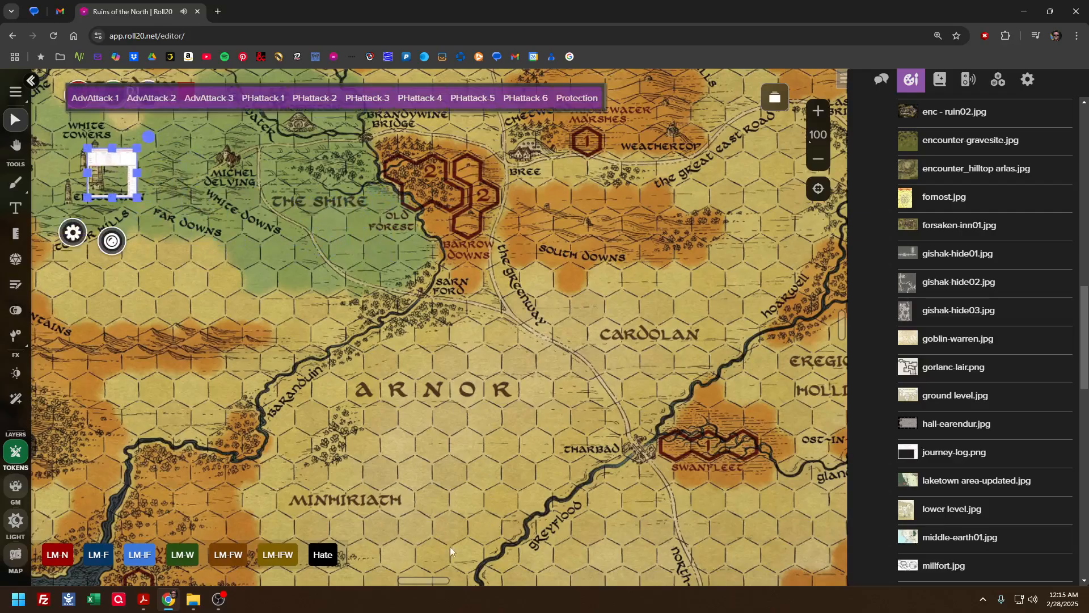
{"action": "mouse_move", "coordinate": [428, 578]}
{"action": "left_mouse_down"}
{"action": "mouse_move", "coordinate": [388, 571]}
{"action": "mouse_move", "coordinate": [420, 571]}
{"action": "left_mouse_up"}
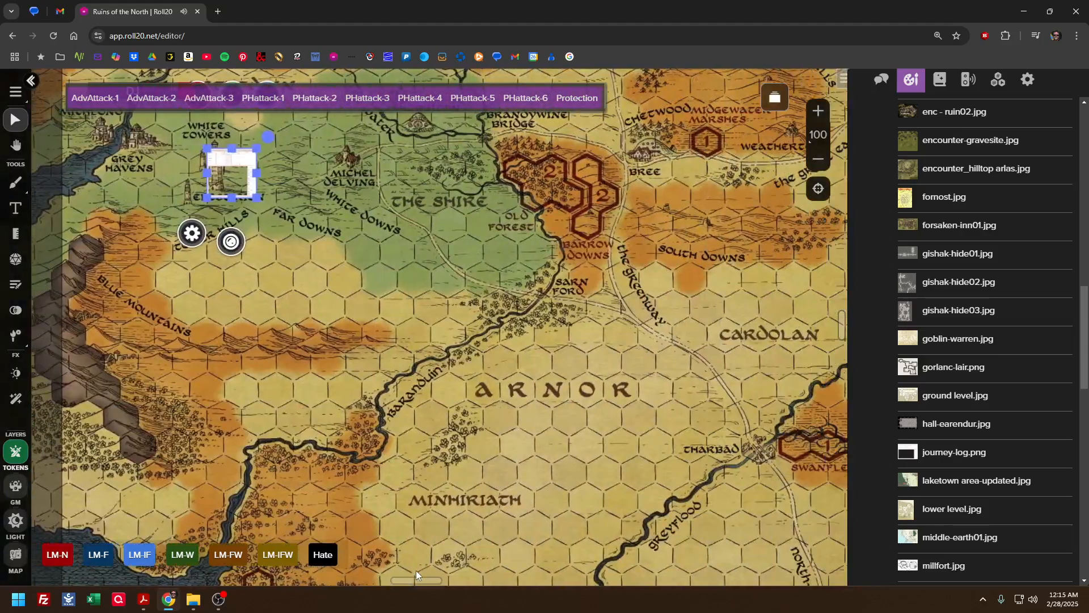
{"action": "scroll", "coordinate": [409, 423], "scroll_direction": "up", "scroll_amount": 1}
{"action": "scroll", "coordinate": [410, 428], "scroll_direction": "up", "scroll_amount": 5}
{"action": "left_click_drag", "start_coordinate": [228, 511], "coordinate": [474, 590]}
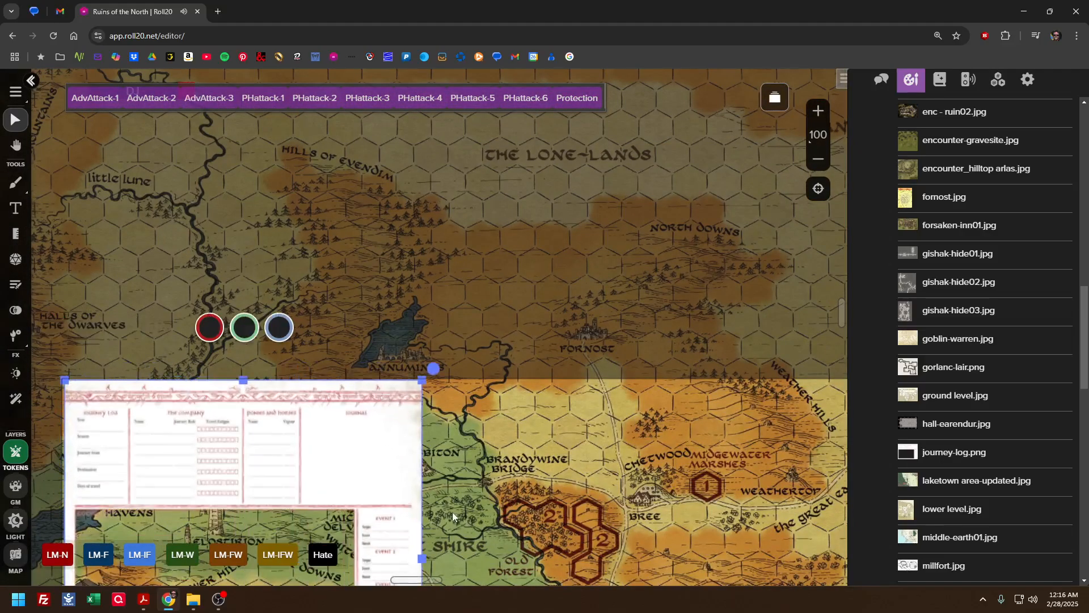
Enlarge the journey log sheet proportionally across the Eriador map and realign it with the page's upper-left corner
{"action": "scroll", "coordinate": [431, 453], "scroll_direction": "down", "scroll_amount": 12}
{"action": "scroll", "coordinate": [401, 329], "scroll_direction": "up", "scroll_amount": 3}
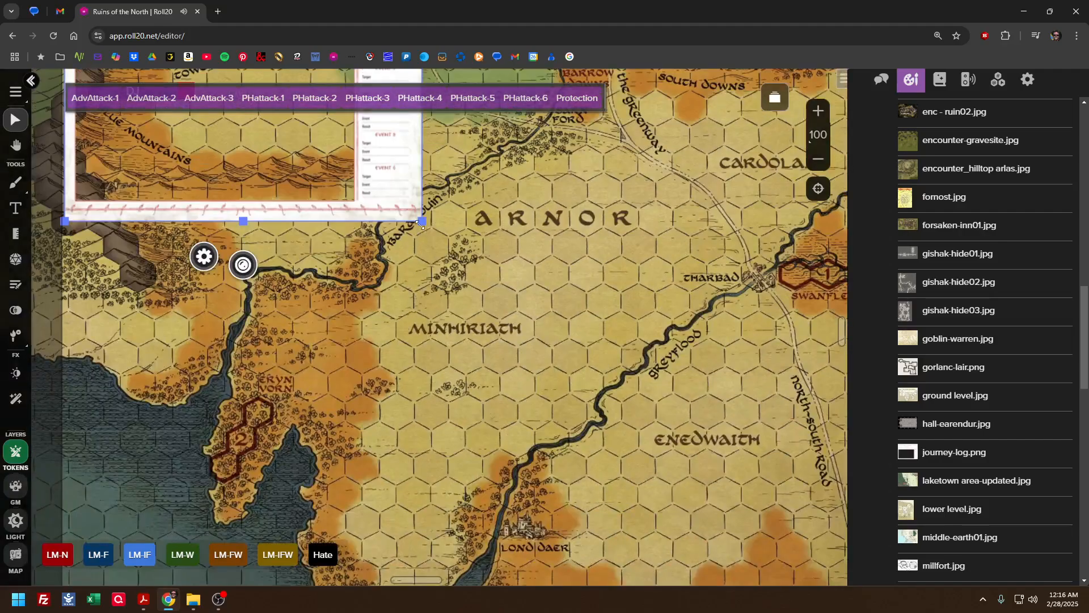
{"action": "left_click_drag", "start_coordinate": [421, 225], "coordinate": [786, 585]}
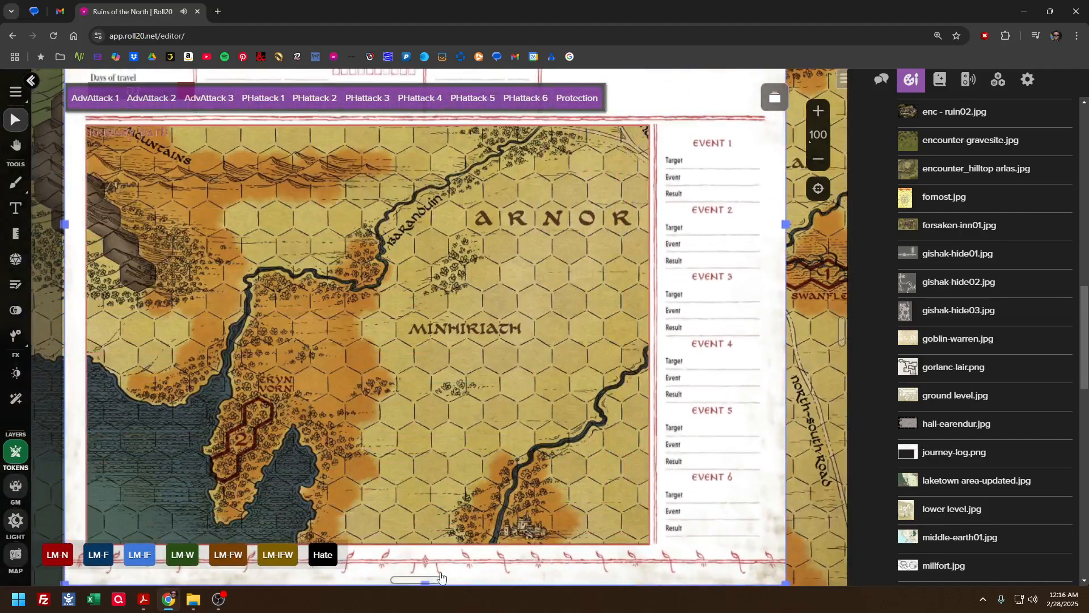
{"action": "mouse_move", "coordinate": [444, 583]}
{"action": "left_mouse_down"}
{"action": "mouse_move", "coordinate": [557, 596]}
{"action": "mouse_move", "coordinate": [429, 578]}
{"action": "left_mouse_up"}
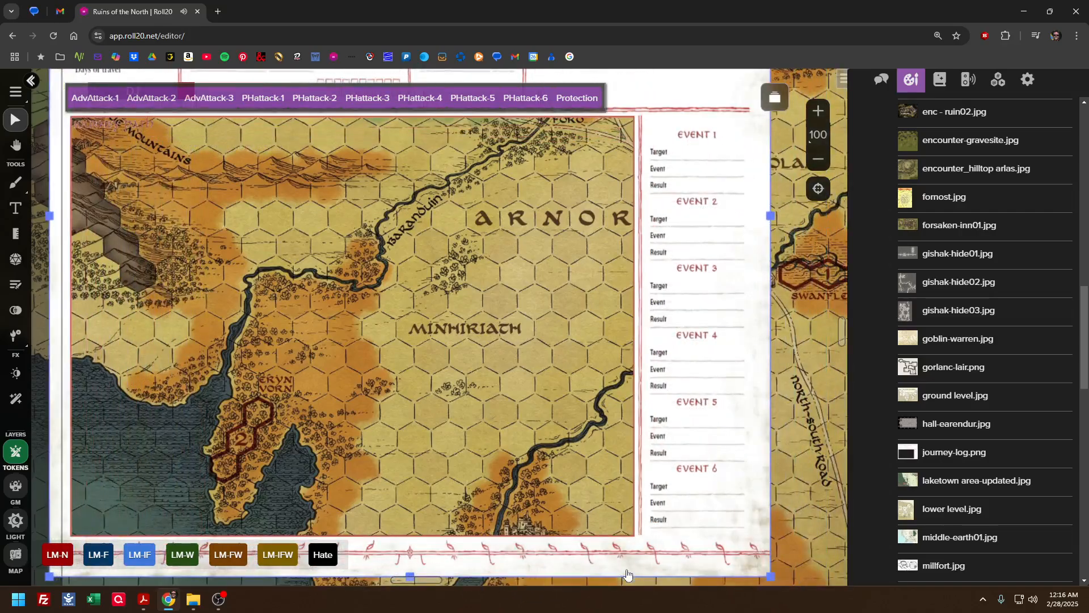
{"action": "scroll", "coordinate": [601, 563], "scroll_direction": "up", "scroll_amount": 7}
{"action": "mouse_move", "coordinate": [490, 485]}
{"action": "left_mouse_down"}
{"action": "mouse_move", "coordinate": [542, 532]}
{"action": "mouse_move", "coordinate": [504, 492]}
{"action": "left_mouse_up"}
{"action": "scroll", "coordinate": [585, 516], "scroll_direction": "down", "scroll_amount": 14}
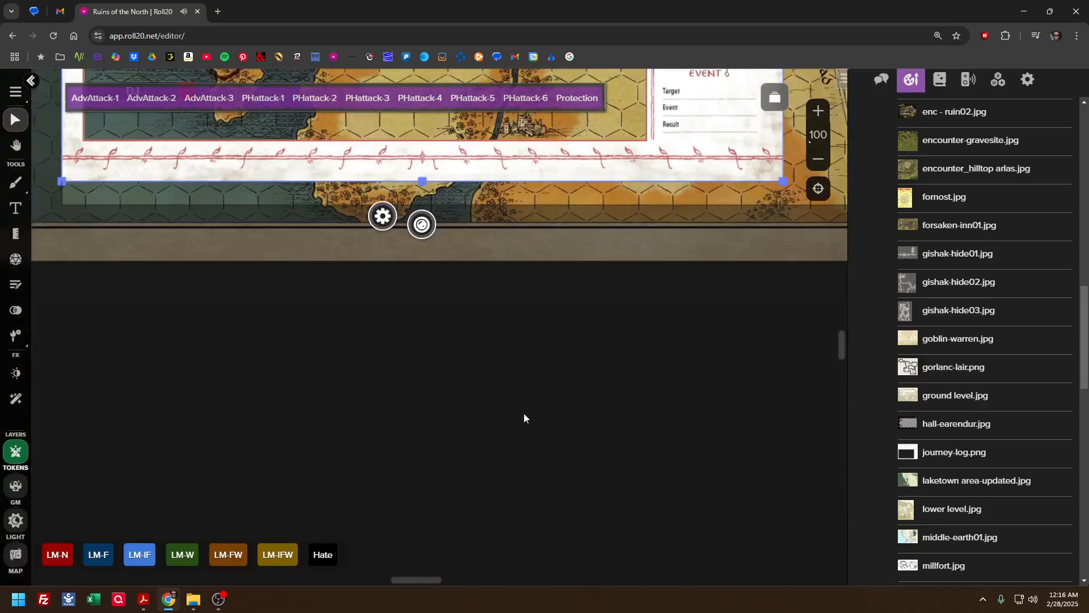
Stretch the journey log sheet down to the page's bottom edge and widen it to the page's right edge
{"action": "left_click_drag", "start_coordinate": [435, 577], "coordinate": [454, 555]}
{"action": "scroll", "coordinate": [459, 542], "scroll_direction": "up", "scroll_amount": 6}
{"action": "scroll", "coordinate": [458, 543], "scroll_direction": "down", "scroll_amount": 3}
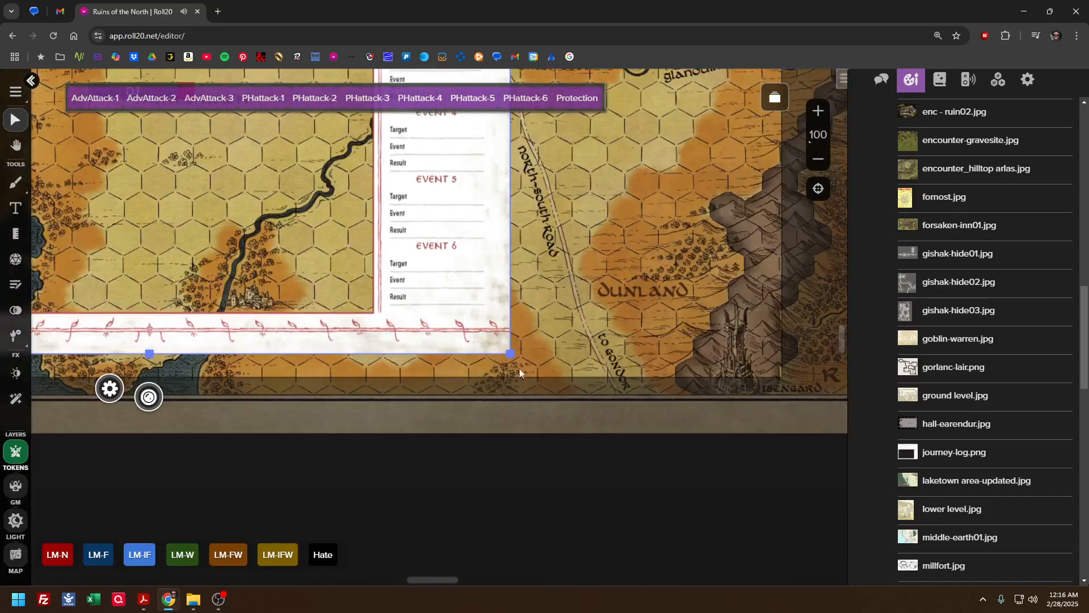
{"action": "left_click_drag", "start_coordinate": [508, 354], "coordinate": [536, 375]}
{"action": "scroll", "coordinate": [528, 407], "scroll_direction": "up", "scroll_amount": 5}
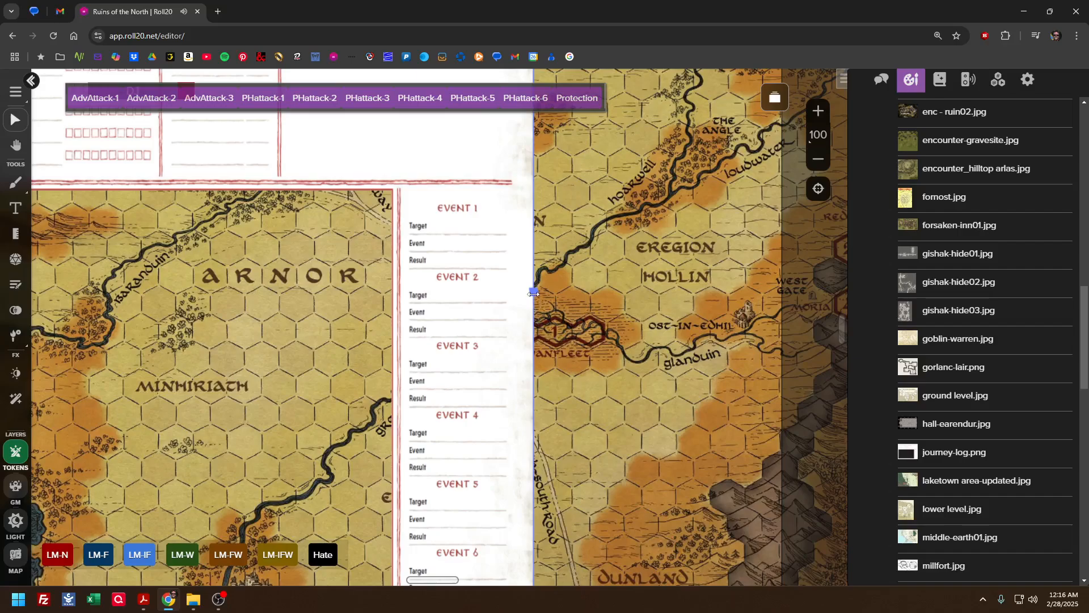
{"action": "left_click_drag", "start_coordinate": [533, 294], "coordinate": [780, 312]}
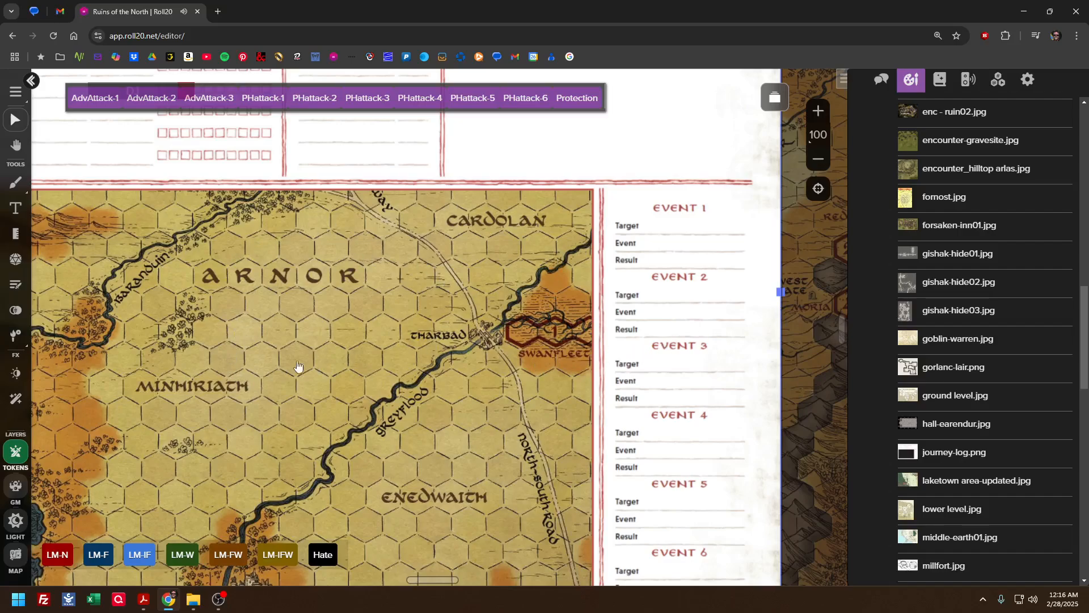
Move the resized journey log sheet from the token layer to the map layer
{"action": "mouse_move", "coordinate": [443, 581]}
{"action": "left_mouse_down"}
{"action": "mouse_move", "coordinate": [425, 582]}
{"action": "mouse_move", "coordinate": [446, 582]}
{"action": "left_mouse_up"}
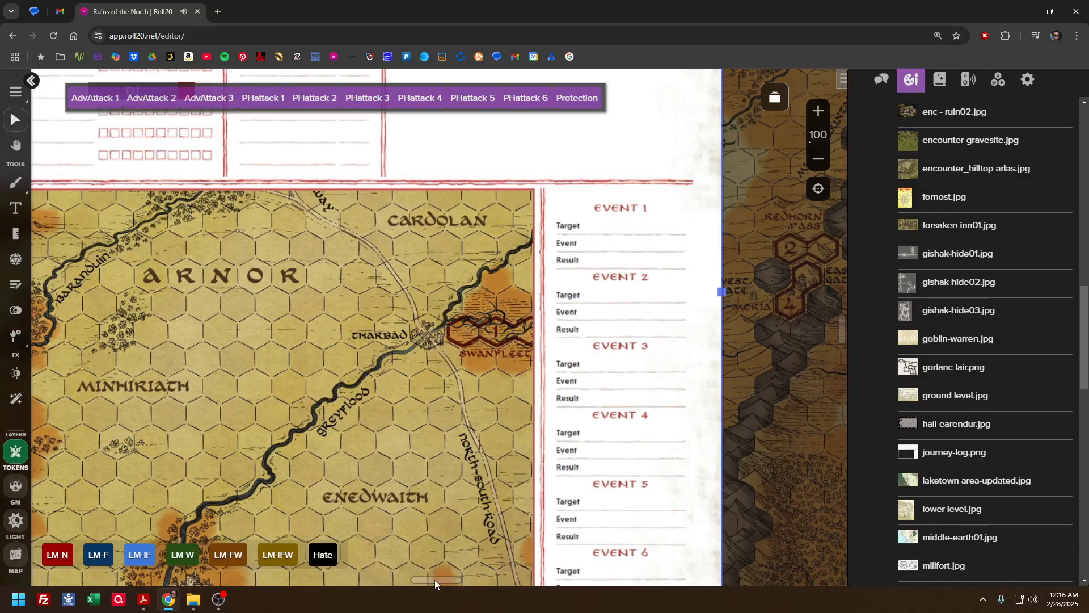
{"action": "mouse_move", "coordinate": [435, 584]}
{"action": "left_mouse_down"}
{"action": "mouse_move", "coordinate": [397, 588]}
{"action": "mouse_move", "coordinate": [435, 592]}
{"action": "mouse_move", "coordinate": [421, 591]}
{"action": "left_mouse_up"}
{"action": "scroll", "coordinate": [406, 471], "scroll_direction": "up", "scroll_amount": 6}
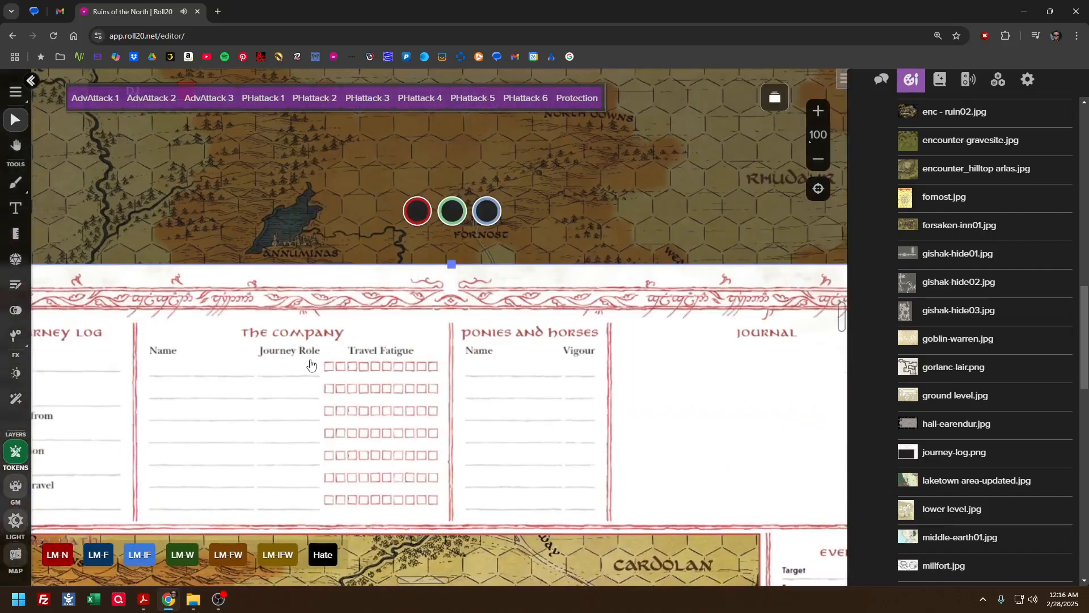
{"action": "mouse_move", "coordinate": [415, 583]}
{"action": "left_mouse_down"}
{"action": "mouse_move", "coordinate": [394, 583]}
{"action": "mouse_move", "coordinate": [435, 583]}
{"action": "left_mouse_up"}
{"action": "scroll", "coordinate": [335, 479], "scroll_direction": "down", "scroll_amount": 2}
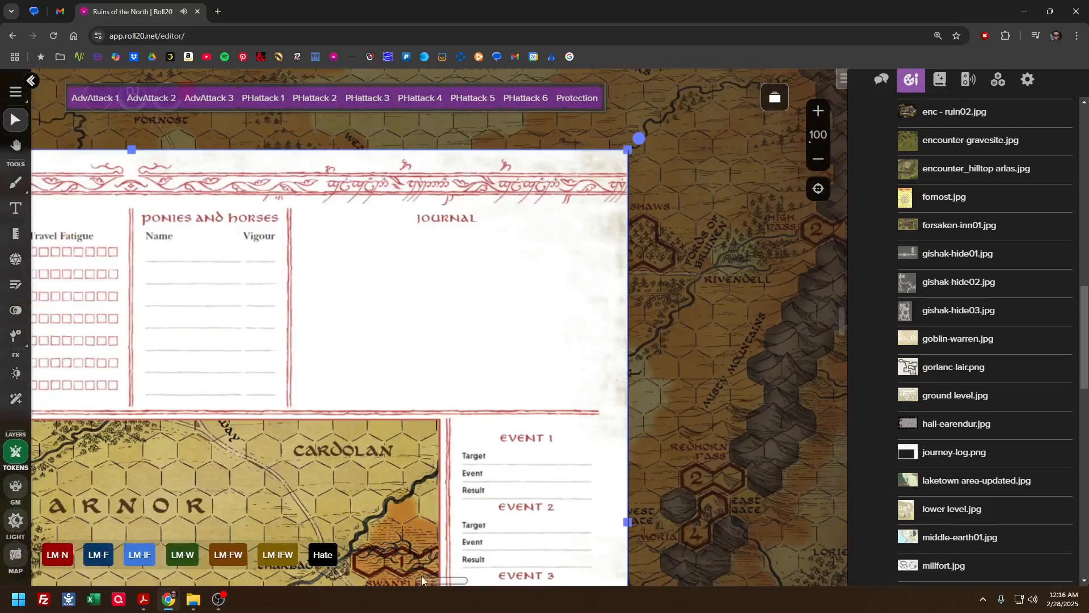
{"action": "right_click", "coordinate": [444, 360]}
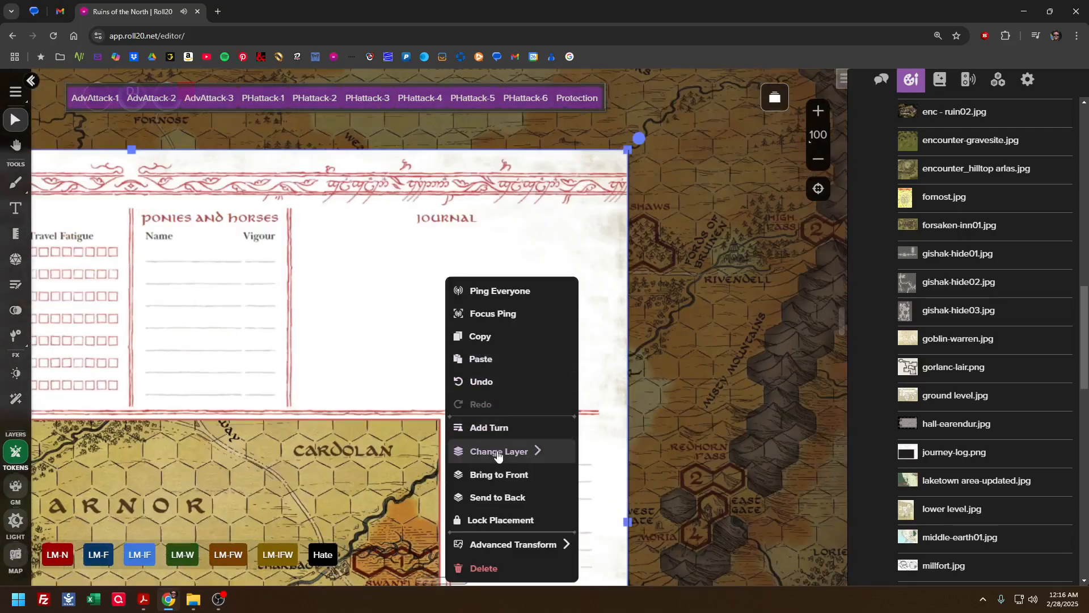
{"action": "mouse_move", "coordinate": [498, 453]}
{"action": "left_click", "coordinate": [618, 519]}
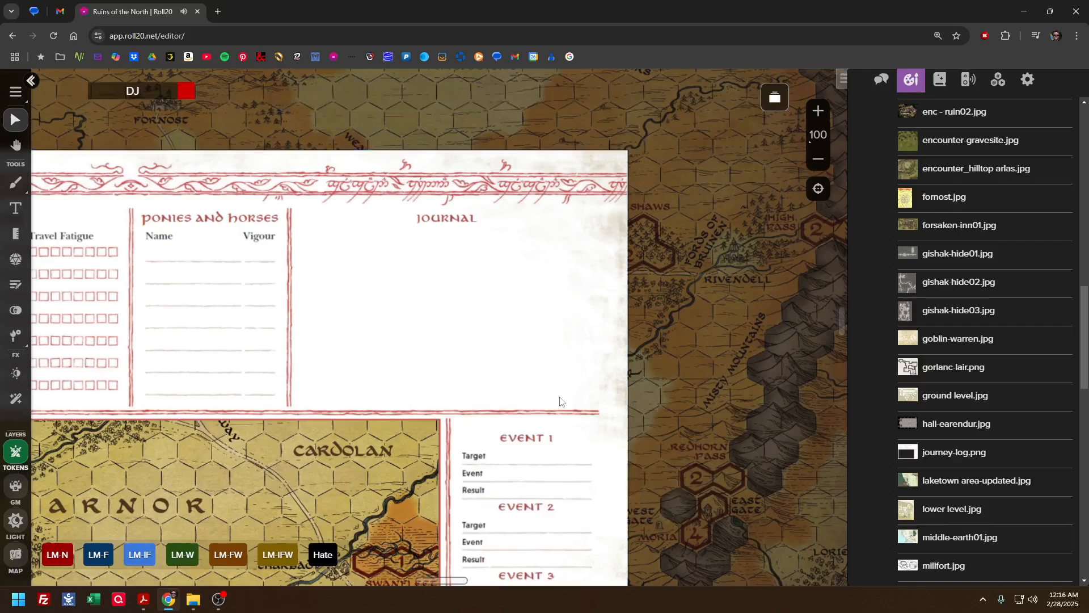
{"action": "left_click_drag", "start_coordinate": [451, 340], "coordinate": [515, 338]}
Open the Landing page and copy the red-haired character's token
{"action": "mouse_move", "coordinate": [909, 114]}
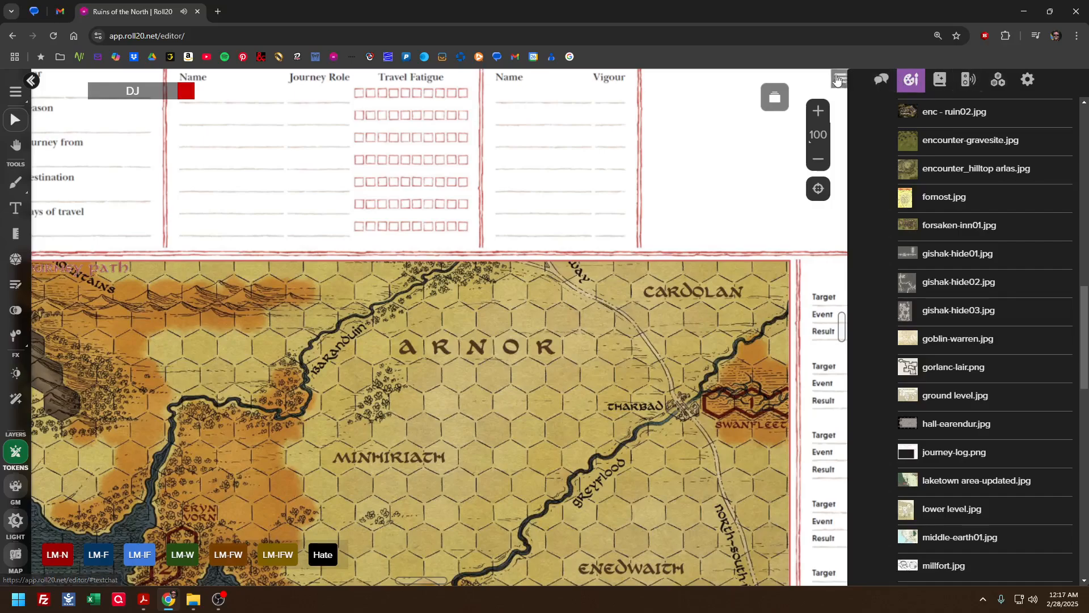
{"action": "left_click", "coordinate": [775, 97]}
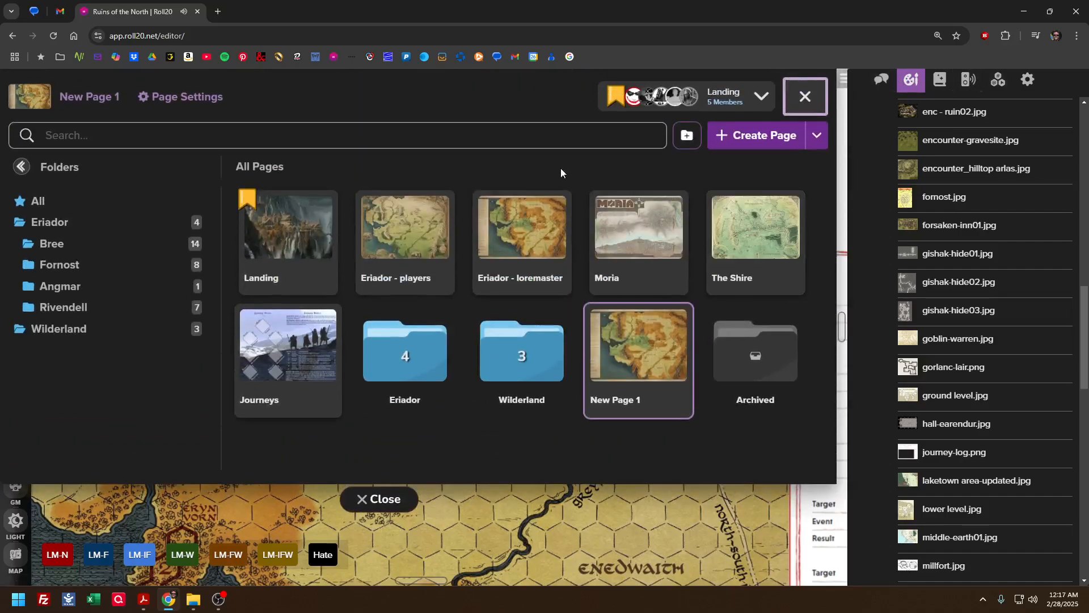
{"action": "left_click", "coordinate": [281, 241]}
{"action": "left_click", "coordinate": [377, 498]}
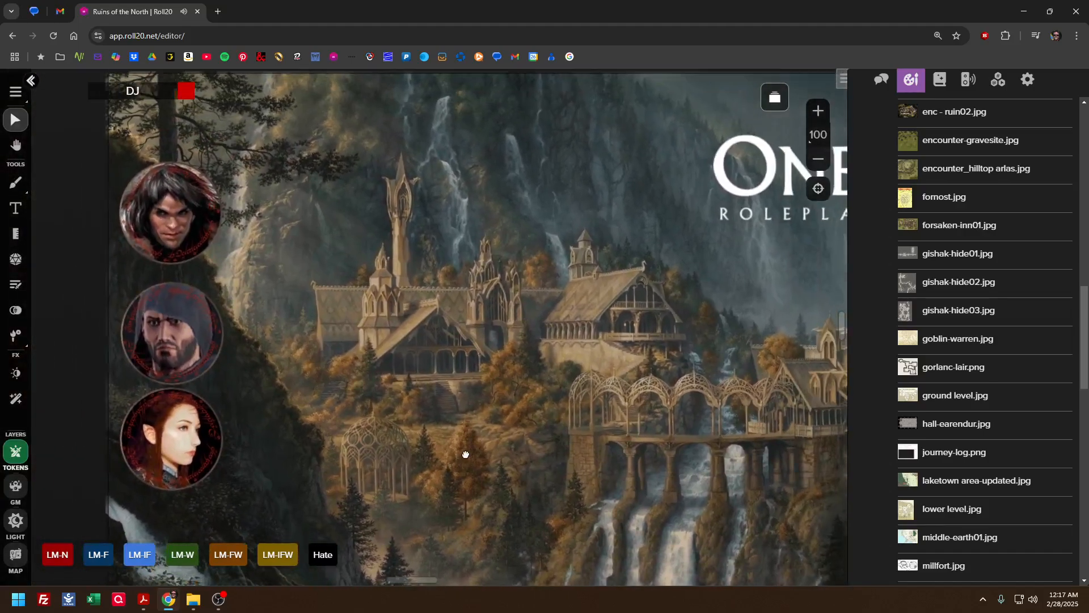
{"action": "left_click", "coordinate": [150, 440]}
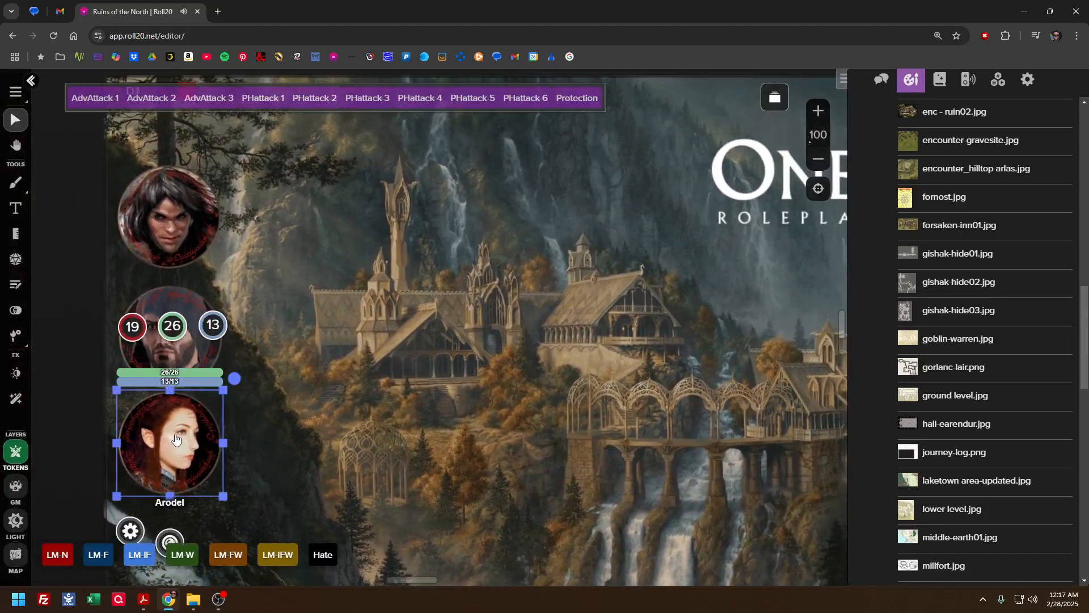
{"action": "right_click", "coordinate": [168, 443]}
{"action": "left_click", "coordinate": [233, 315]}
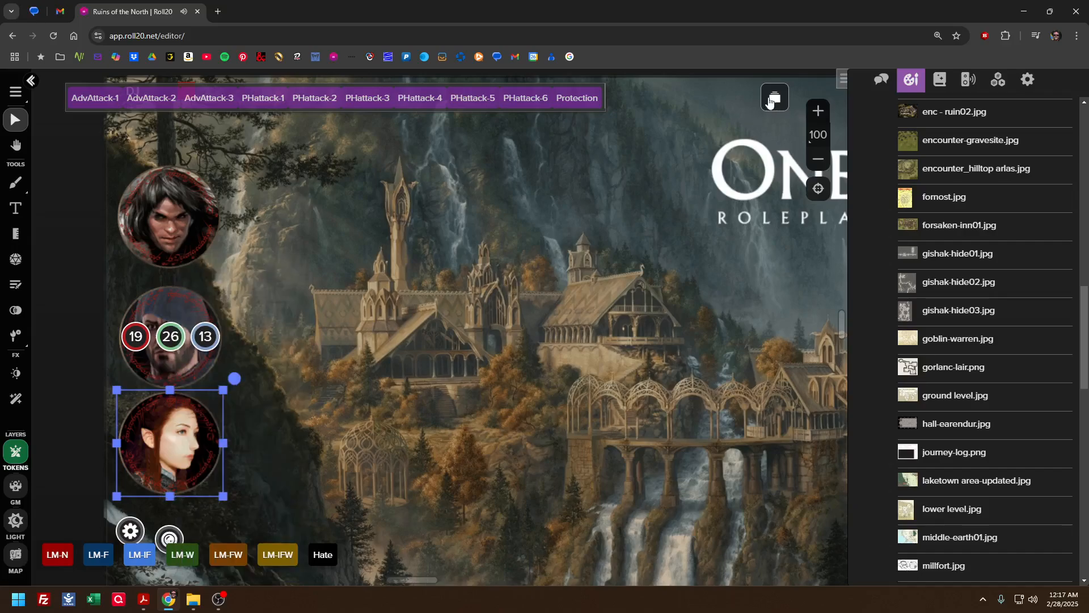
Return to New Page 1 and paste the copied character token onto the Eriador map
{"action": "left_click", "coordinate": [772, 99]}
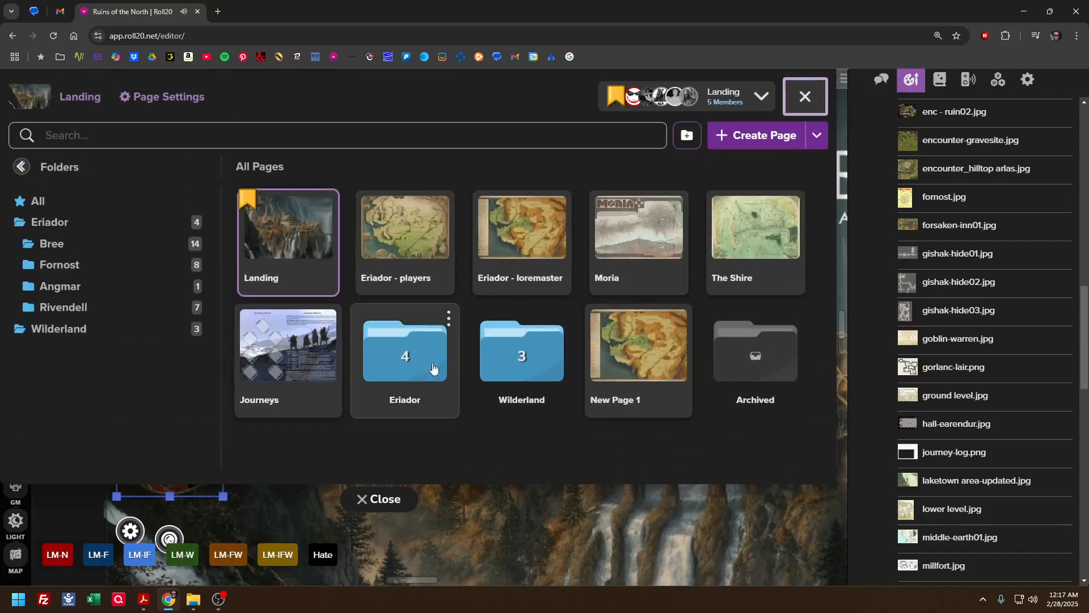
{"action": "left_click", "coordinate": [636, 357]}
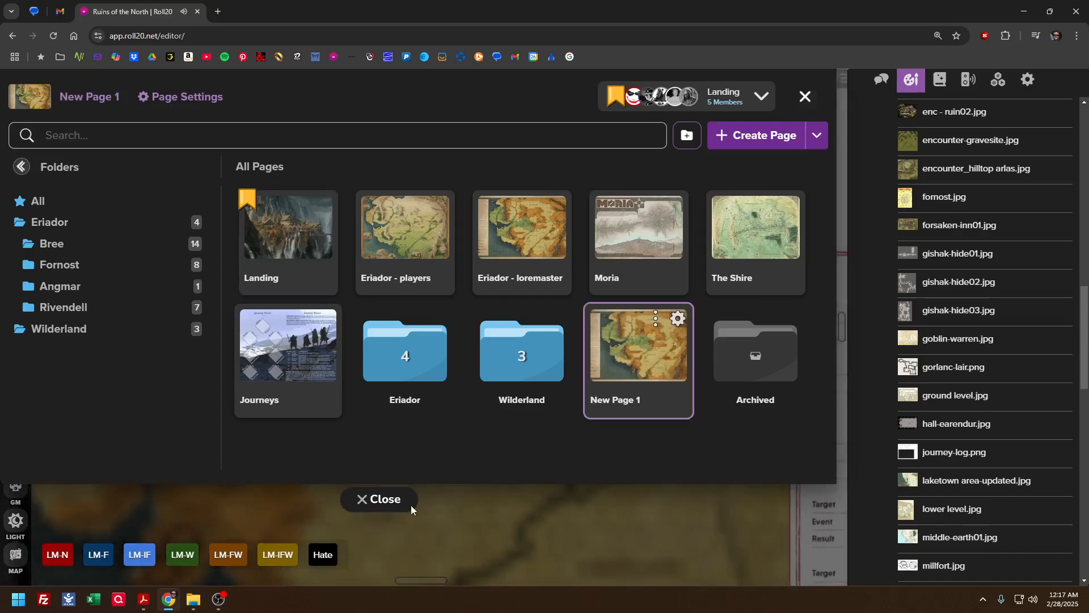
{"action": "left_click", "coordinate": [411, 508]}
{"action": "right_click", "coordinate": [388, 399]}
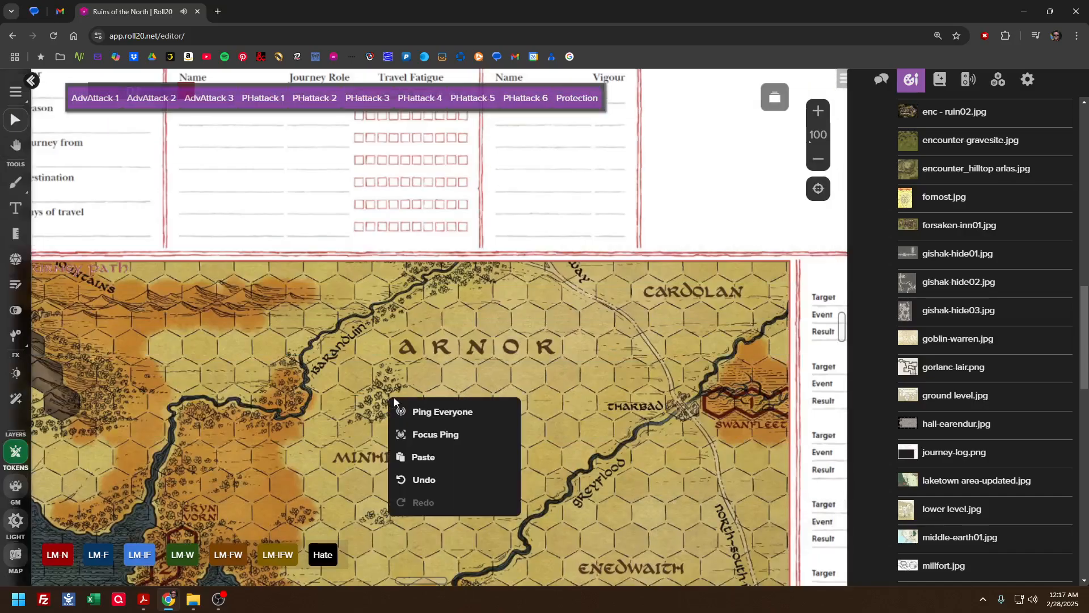
{"action": "left_click", "coordinate": [419, 457]}
Shrink the pasted token to roughly the size of a map hex and place it beside Lond Daer
{"action": "mouse_move", "coordinate": [426, 398]}
{"action": "left_mouse_down"}
{"action": "mouse_move", "coordinate": [593, 498]}
{"action": "mouse_move", "coordinate": [619, 534]}
{"action": "mouse_move", "coordinate": [532, 460]}
{"action": "left_mouse_up"}
{"action": "left_click_drag", "start_coordinate": [552, 505], "coordinate": [477, 435]}
{"action": "scroll", "coordinate": [306, 367], "scroll_direction": "down", "scroll_amount": 3}
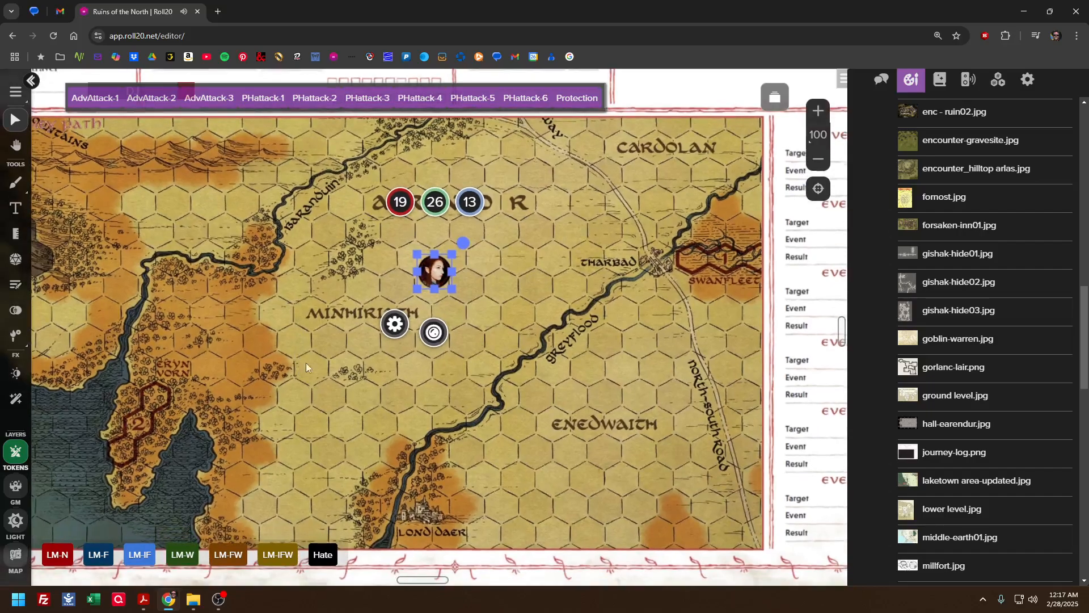
{"action": "left_click_drag", "start_coordinate": [433, 278], "coordinate": [397, 512]}
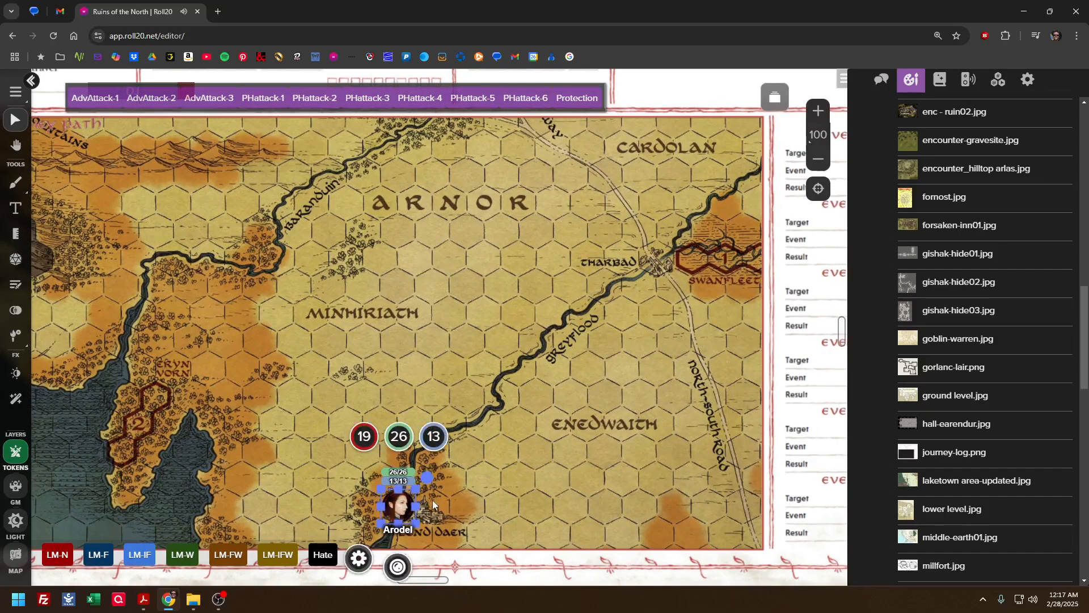
Collapse the sidebar and look over the whole journey log page, from the header fields to the map and event list
{"action": "left_click", "coordinate": [842, 79]}
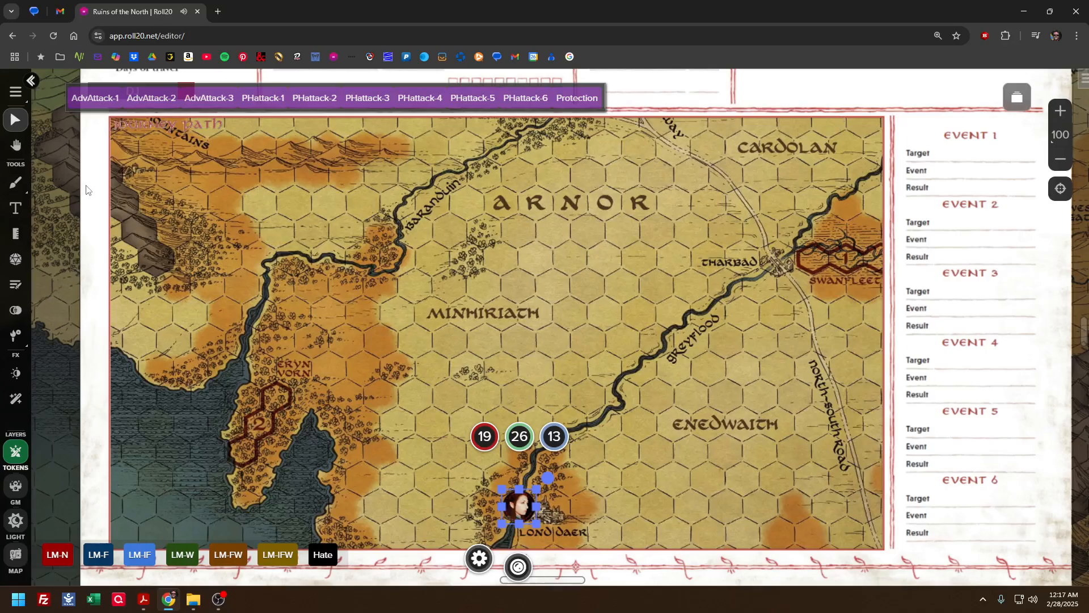
{"action": "scroll", "coordinate": [76, 293], "scroll_direction": "up", "scroll_amount": 8}
{"action": "scroll", "coordinate": [76, 293], "scroll_direction": "down", "scroll_amount": 5}
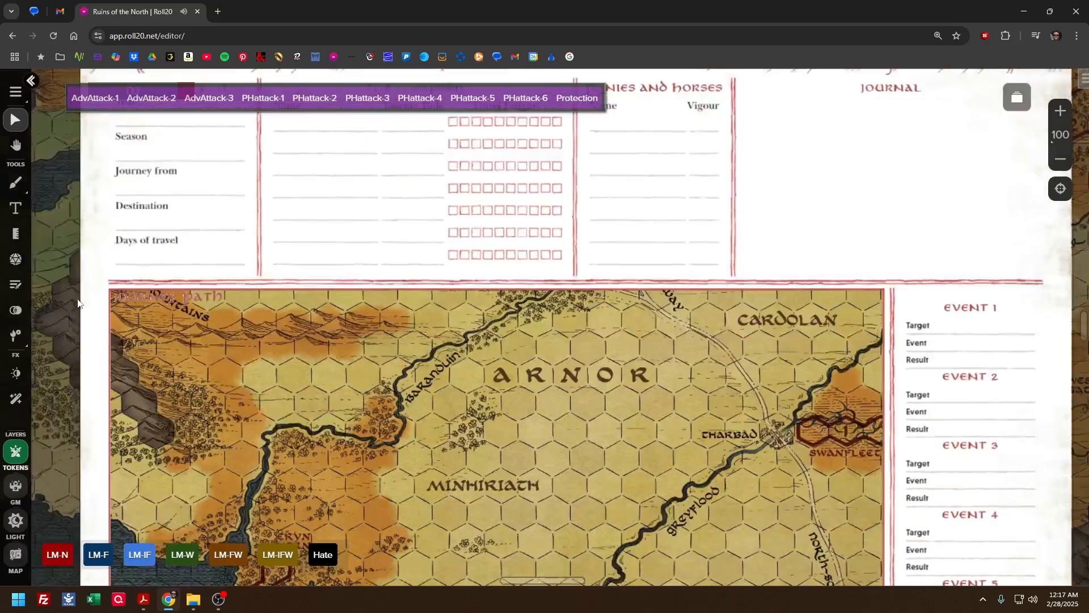
{"action": "scroll", "coordinate": [76, 292], "scroll_direction": "down", "scroll_amount": 6}
{"action": "scroll", "coordinate": [108, 311], "scroll_direction": "up", "scroll_amount": 3}
{"action": "scroll", "coordinate": [108, 311], "scroll_direction": "down", "scroll_amount": 2}
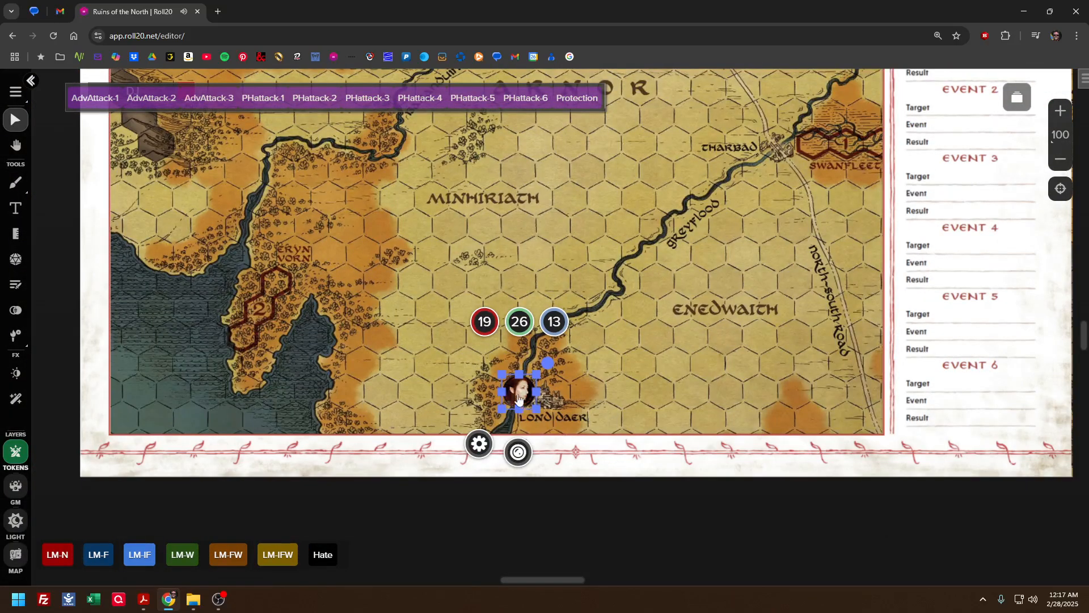
{"action": "scroll", "coordinate": [595, 401], "scroll_direction": "up", "scroll_amount": 8}
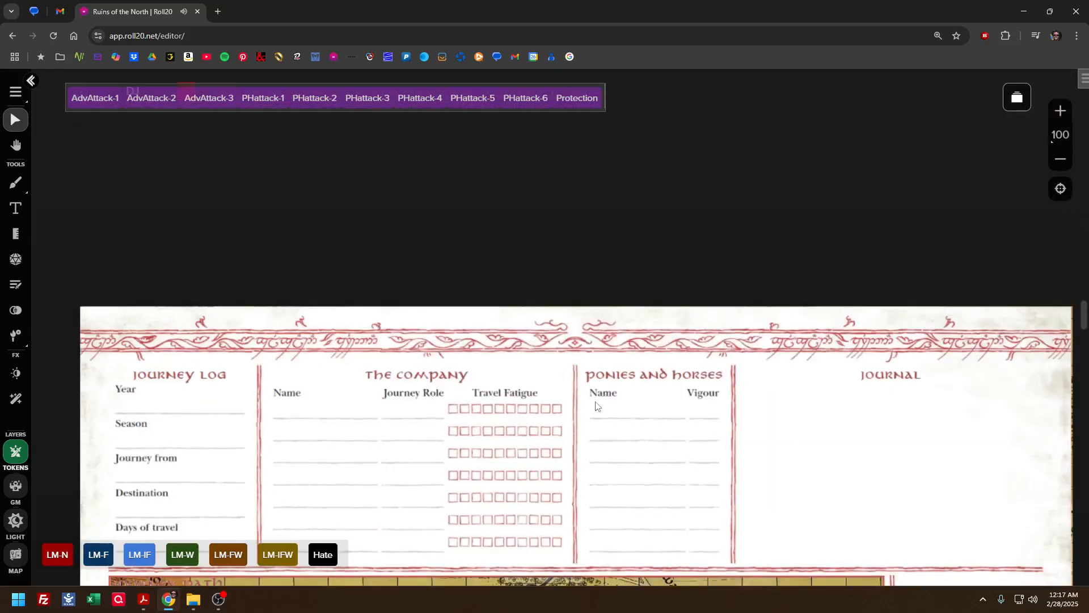
{"action": "scroll", "coordinate": [594, 402], "scroll_direction": "down", "scroll_amount": 8}
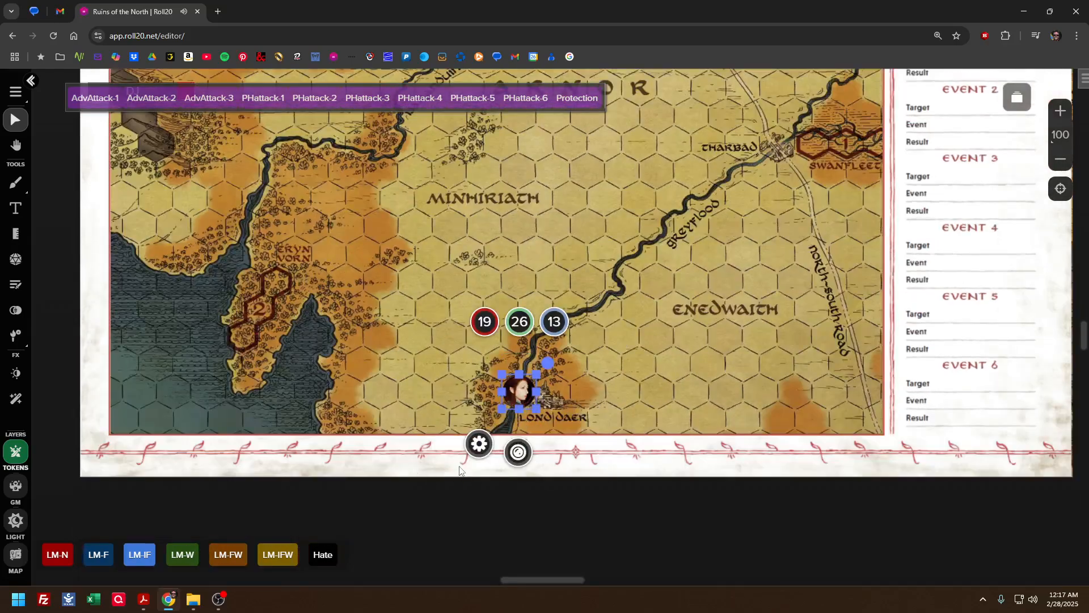
{"action": "scroll", "coordinate": [460, 449], "scroll_direction": "up", "scroll_amount": 5}
{"action": "scroll", "coordinate": [462, 420], "scroll_direction": "down", "scroll_amount": 4}
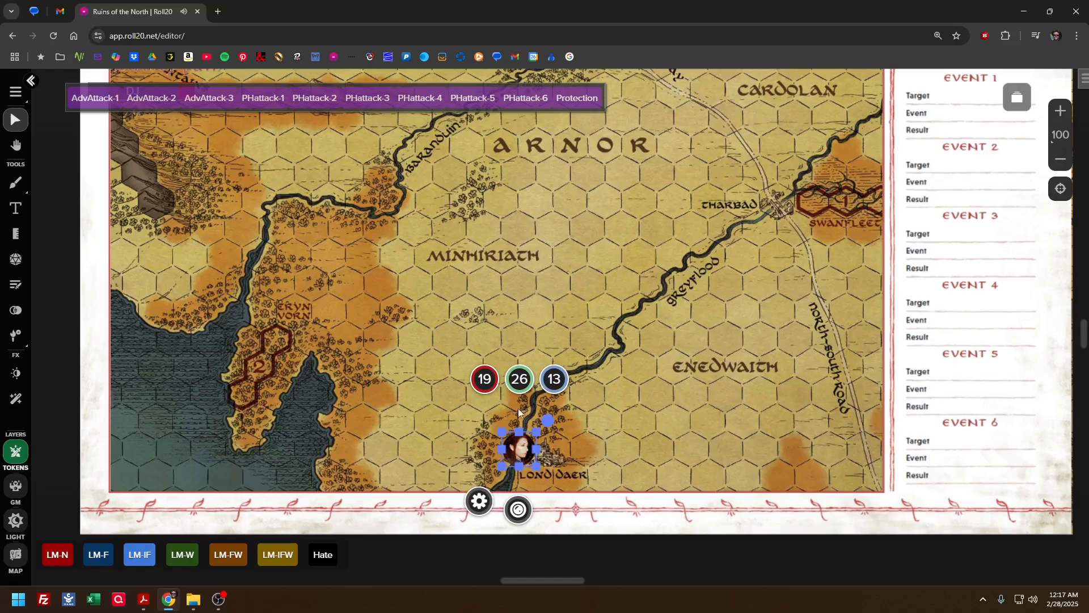
Move the character token from Lond Daer up along the Greyflood to Tharbad and deselect it
{"action": "left_click_drag", "start_coordinate": [519, 448], "coordinate": [672, 285]}
{"action": "left_click_drag", "start_coordinate": [580, 286], "coordinate": [389, 457]}
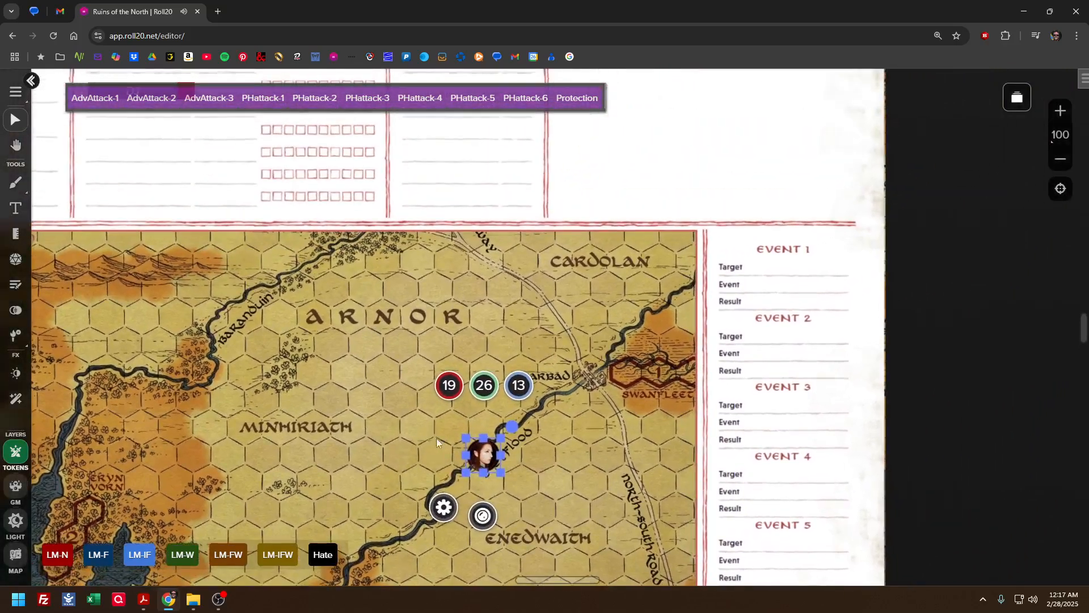
{"action": "left_click_drag", "start_coordinate": [484, 452], "coordinate": [550, 396]}
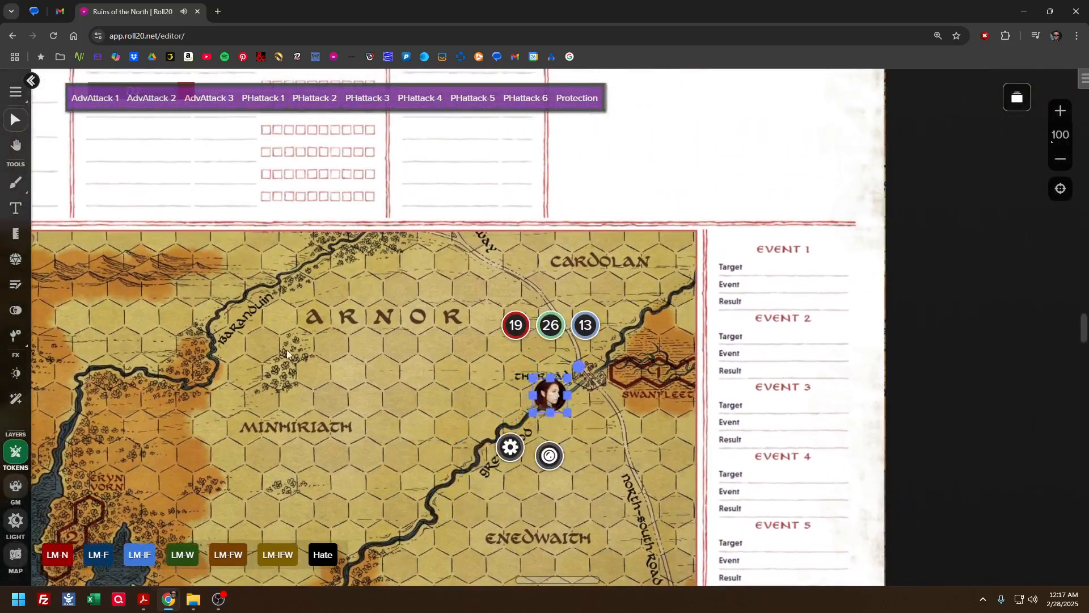
{"action": "left_click", "coordinate": [421, 326]}
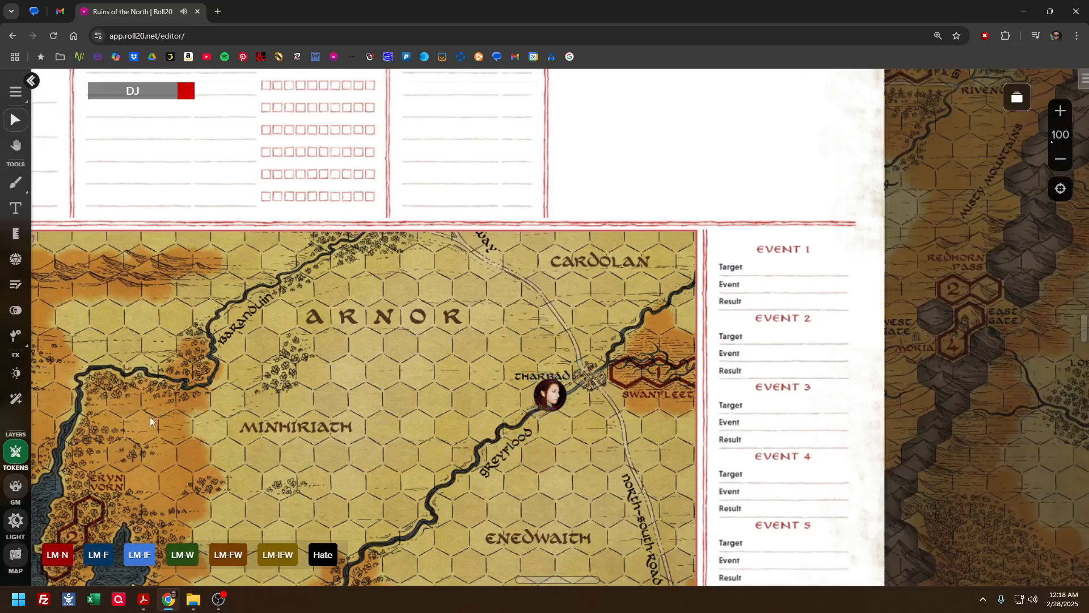
On the map layer, bring the Eriador map in front of the journey log and shift it down and to the left
{"action": "left_click", "coordinate": [16, 557]}
{"action": "right_click", "coordinate": [393, 424]}
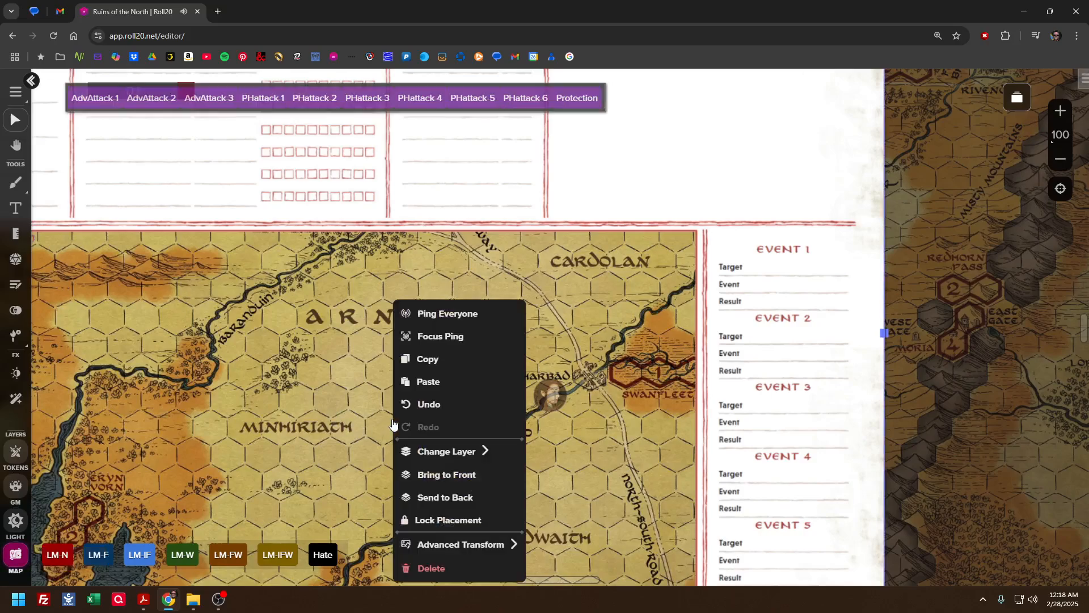
{"action": "left_click", "coordinate": [946, 329]}
{"action": "right_click", "coordinate": [946, 329]}
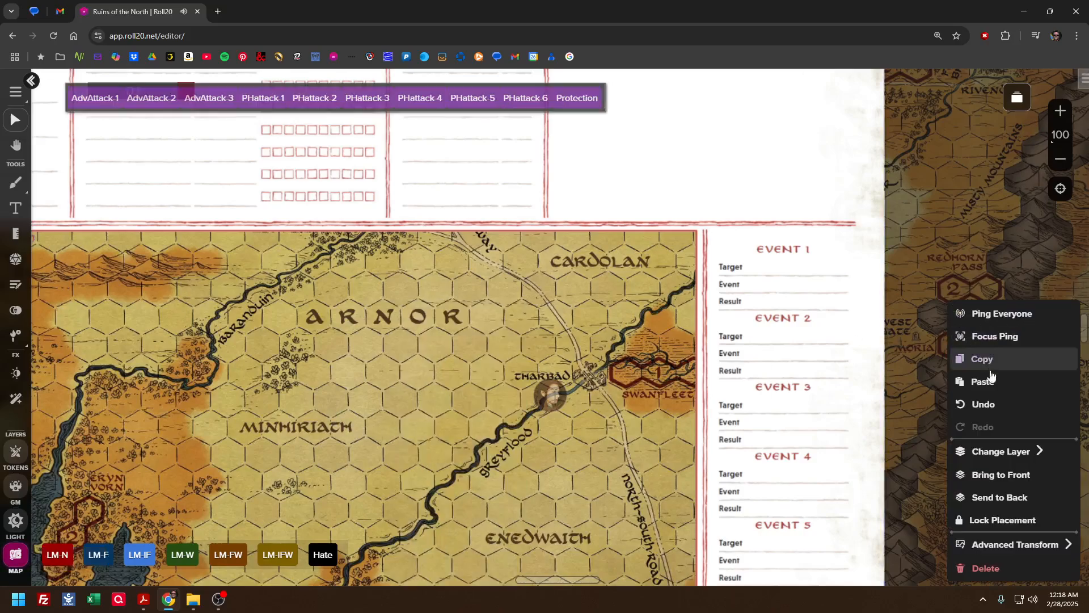
{"action": "left_click", "coordinate": [987, 475]}
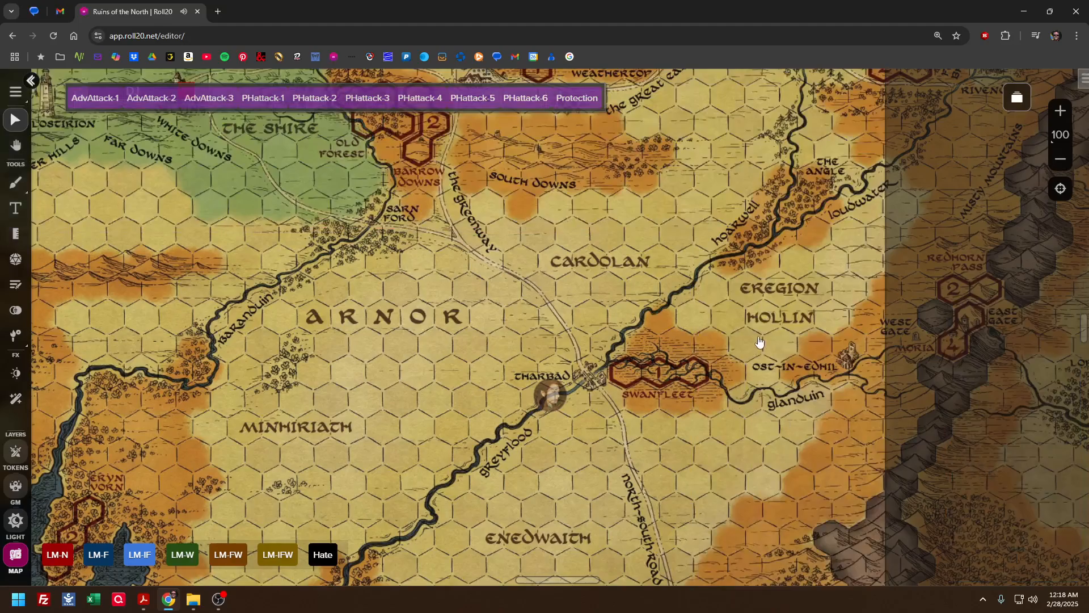
{"action": "left_click_drag", "start_coordinate": [734, 401], "coordinate": [618, 414]}
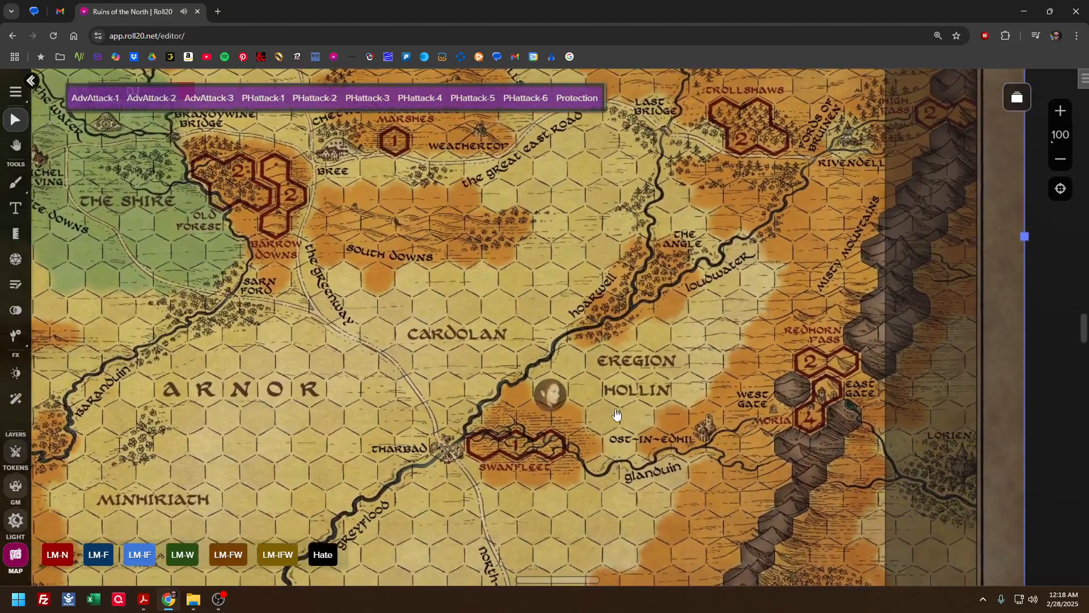
Send the Eriador map behind the journey log, and on the token layer move the character token onto the river just above Tharbad
{"action": "right_click", "coordinate": [786, 341]}
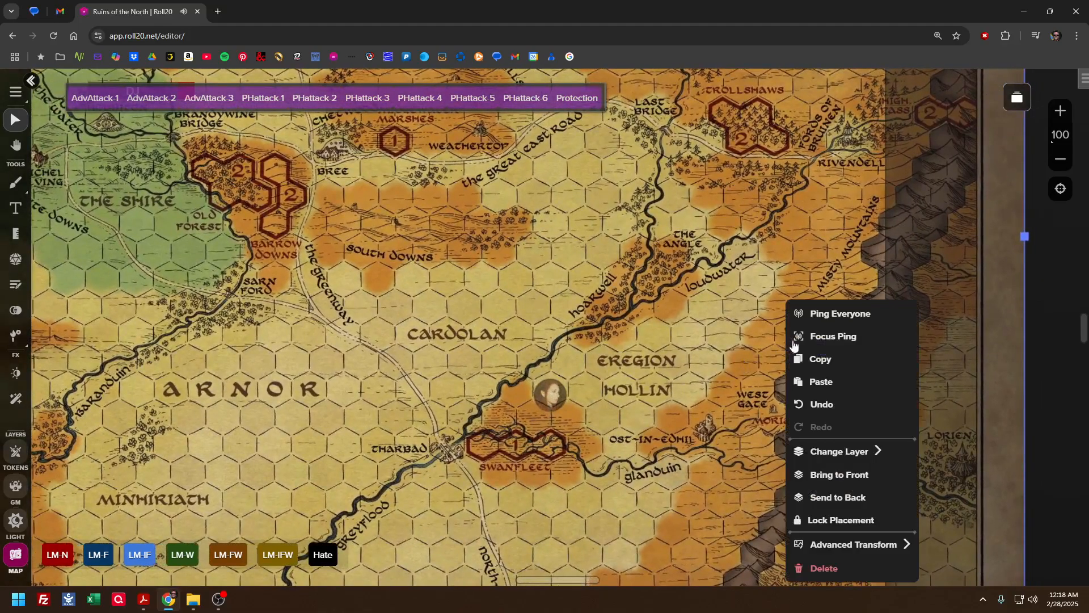
{"action": "left_click", "coordinate": [837, 495]}
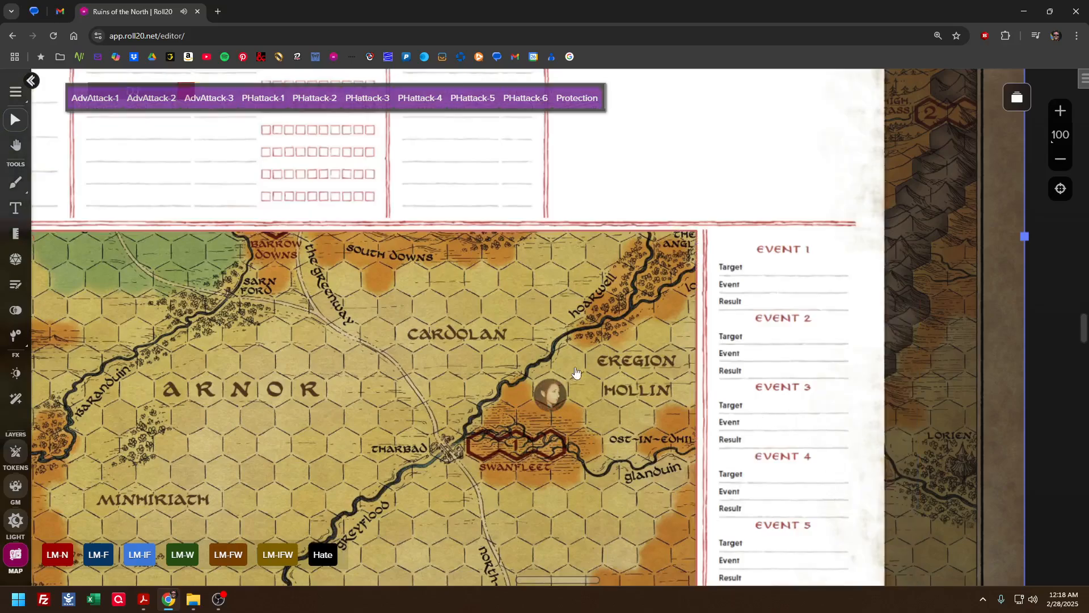
{"action": "left_click", "coordinate": [15, 451]}
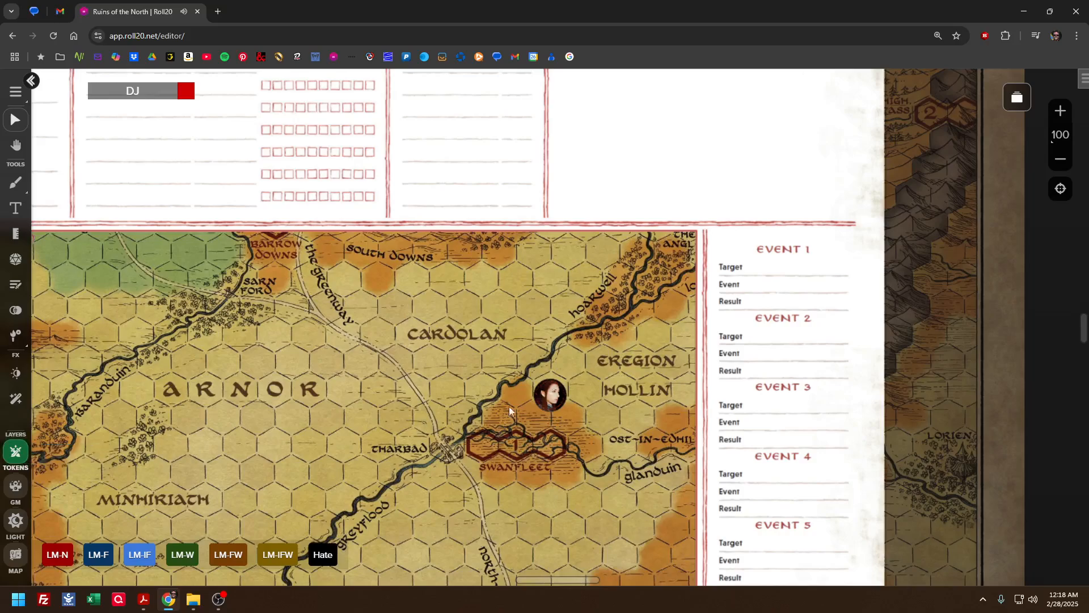
{"action": "left_click_drag", "start_coordinate": [540, 393], "coordinate": [470, 389]}
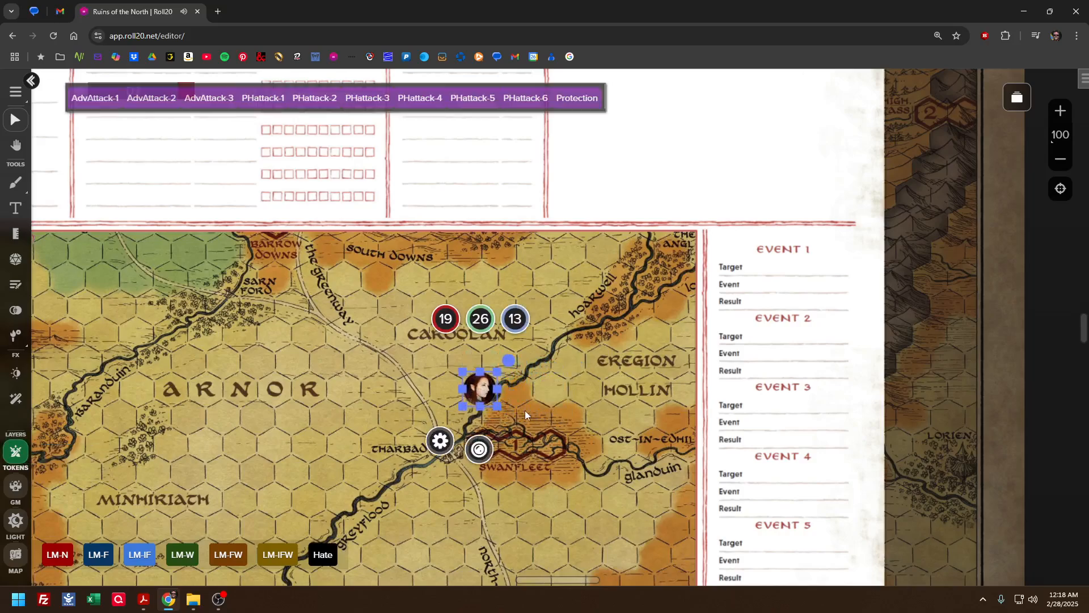
{"action": "left_click", "coordinate": [526, 447]}
Set up the drawing tool for the journey log's fatigue boxes with a #cc0000 fill matching the red outline
{"action": "left_click_drag", "start_coordinate": [490, 448], "coordinate": [676, 354]}
{"action": "left_click_drag", "start_coordinate": [565, 337], "coordinate": [584, 441]}
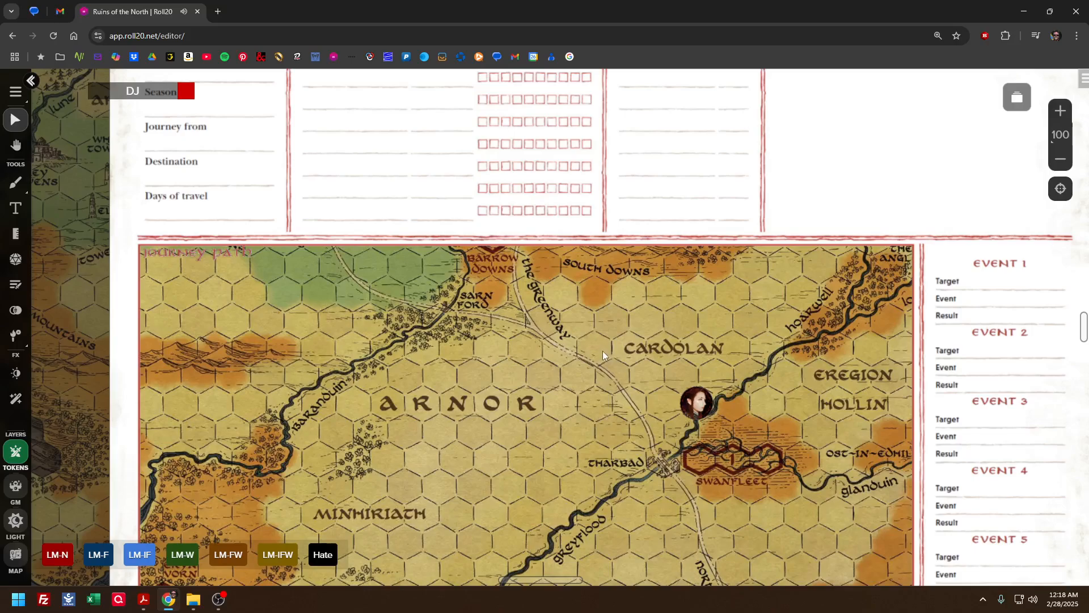
{"action": "left_click_drag", "start_coordinate": [602, 351], "coordinate": [621, 402]}
{"action": "left_click_drag", "start_coordinate": [558, 339], "coordinate": [564, 412]}
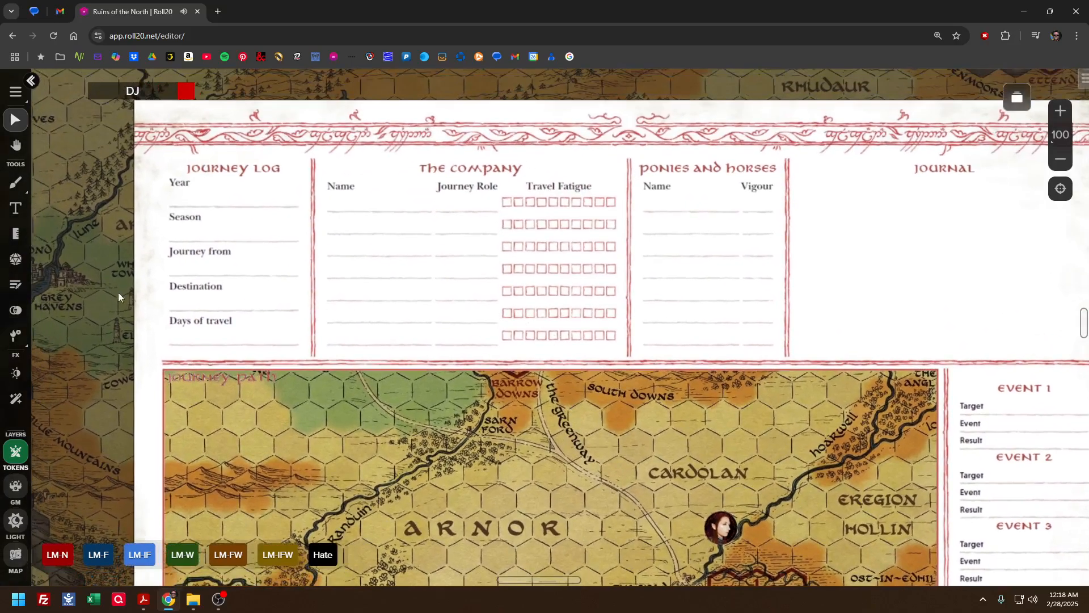
{"action": "left_click", "coordinate": [15, 184]}
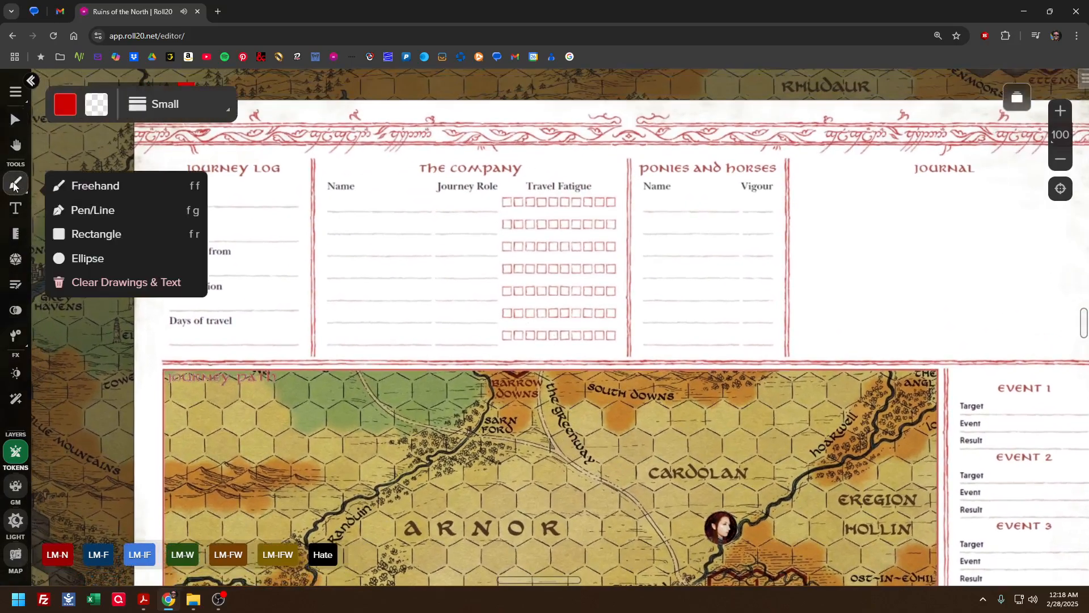
{"action": "left_click", "coordinate": [16, 119]}
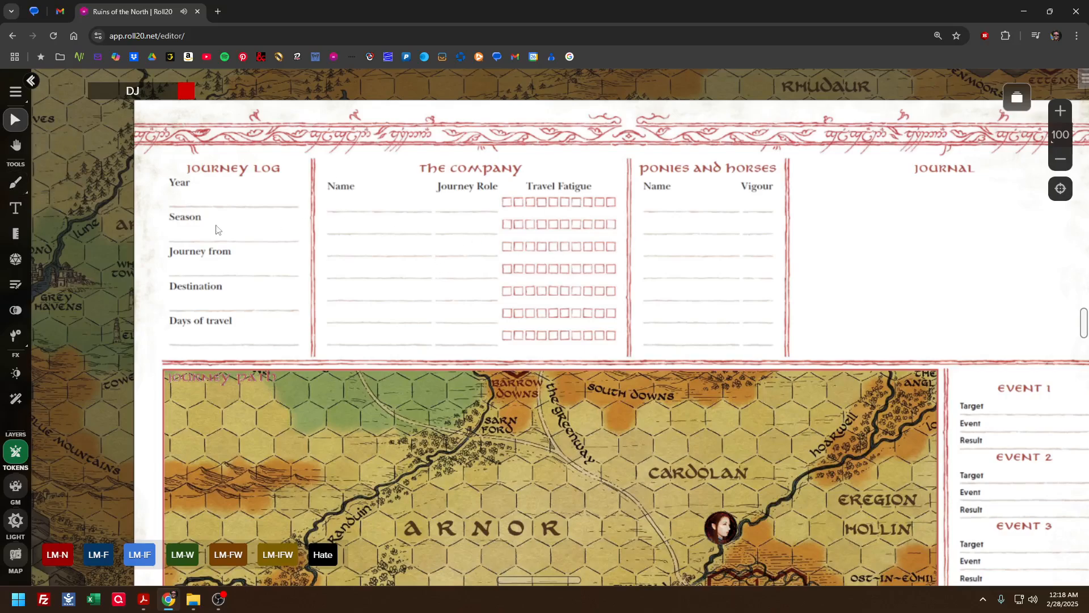
{"action": "left_click", "coordinate": [16, 183]}
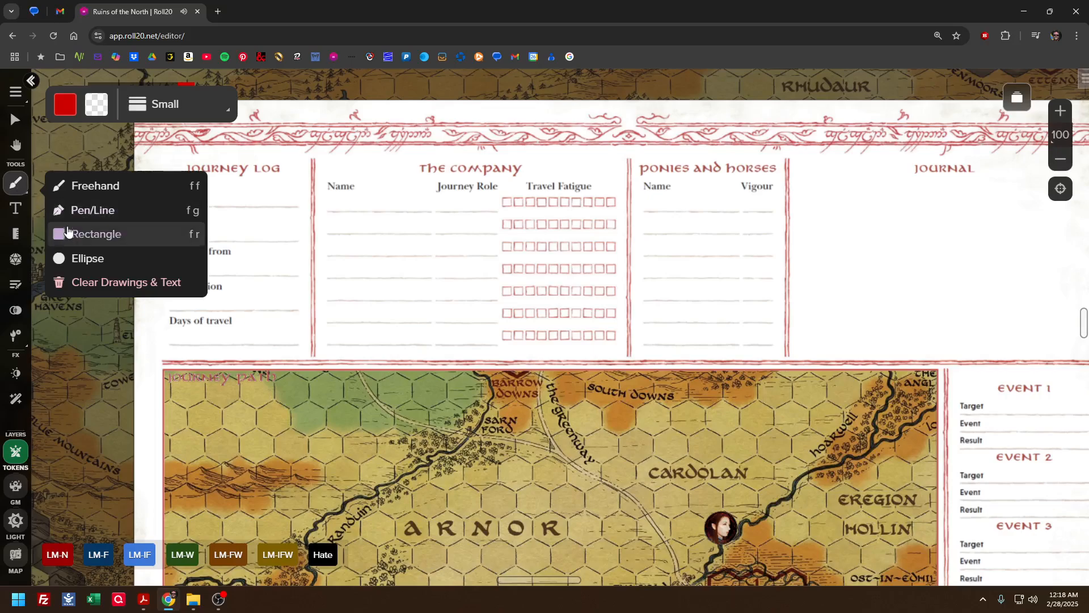
{"action": "left_click", "coordinate": [72, 114]}
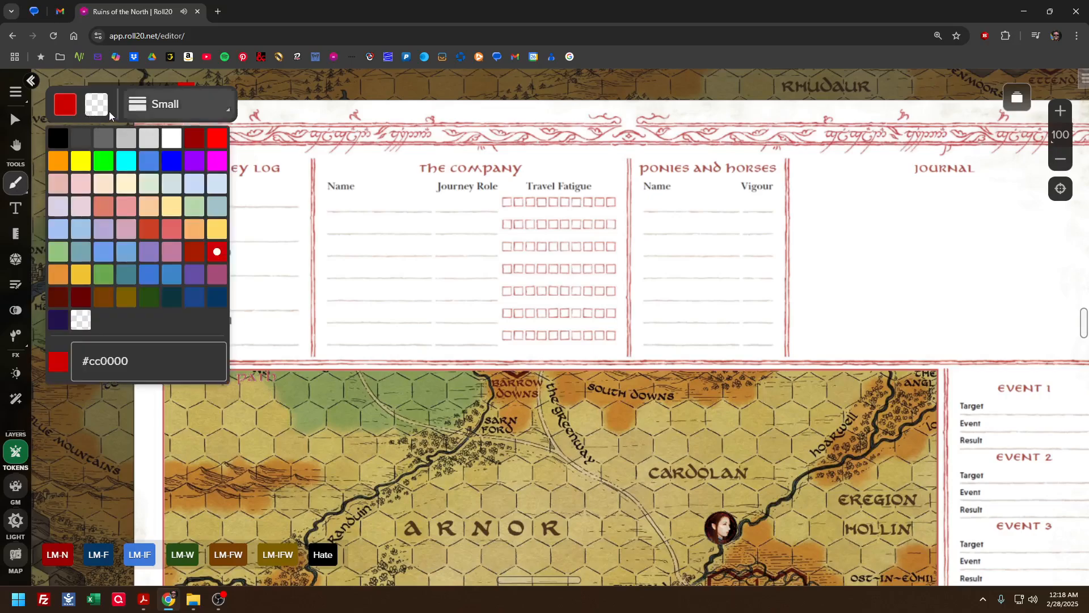
{"action": "left_click", "coordinate": [97, 107]}
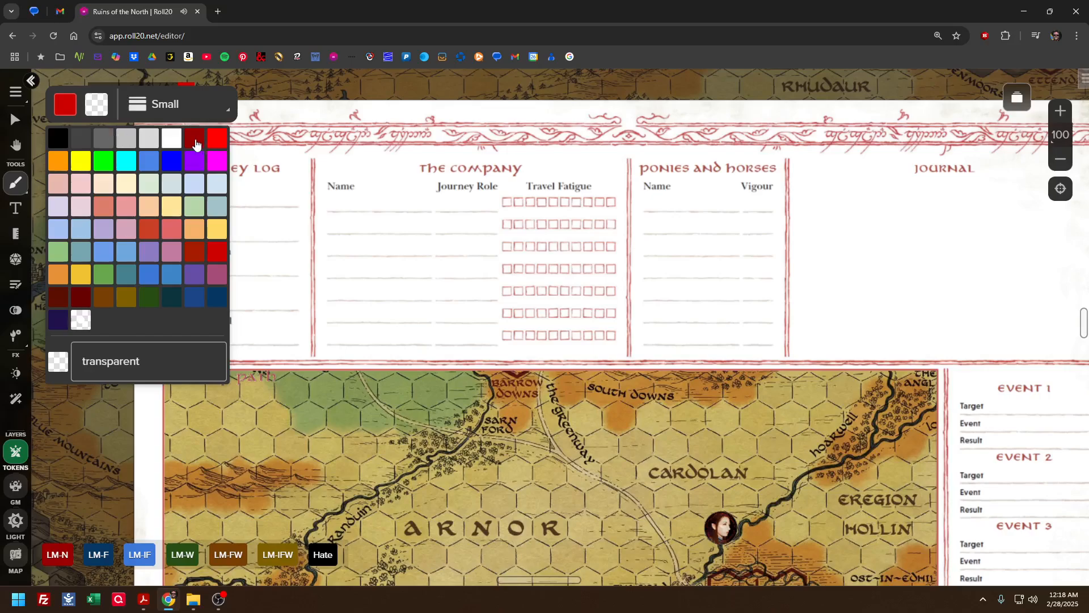
{"action": "left_click", "coordinate": [218, 138]}
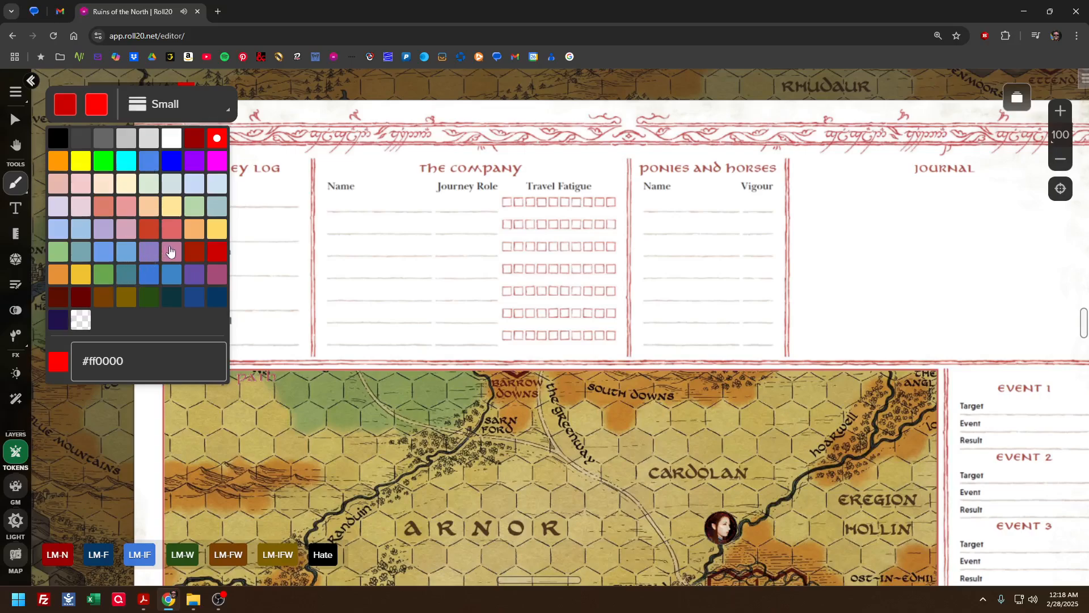
{"action": "left_click", "coordinate": [216, 254]}
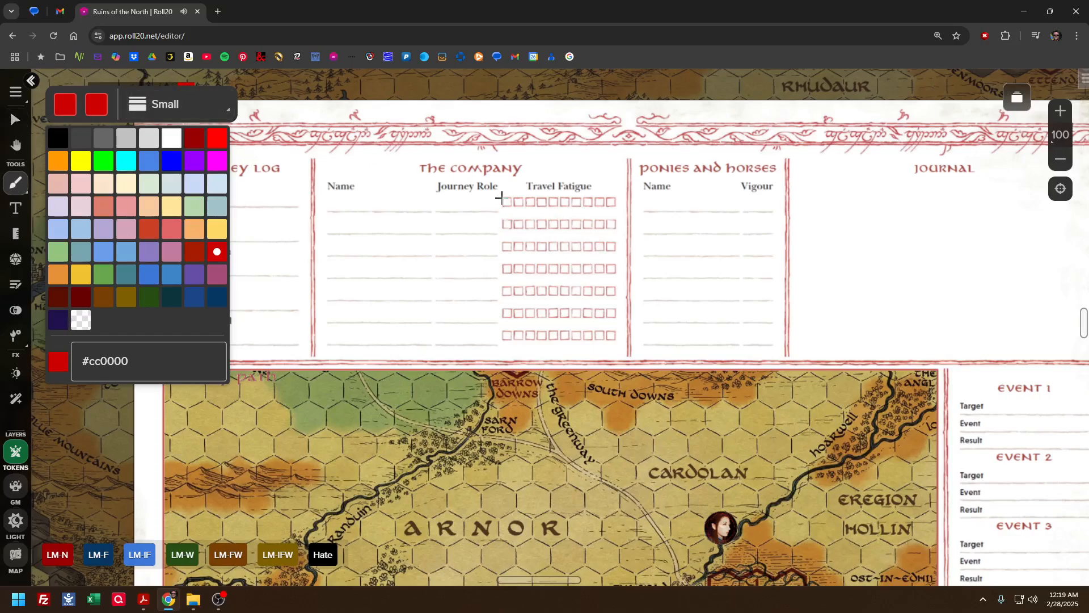
Cover the first Travel Fatigue box in each of the first two company rows with a filled red rectangle
{"action": "left_click_drag", "start_coordinate": [502, 195], "coordinate": [511, 207]}
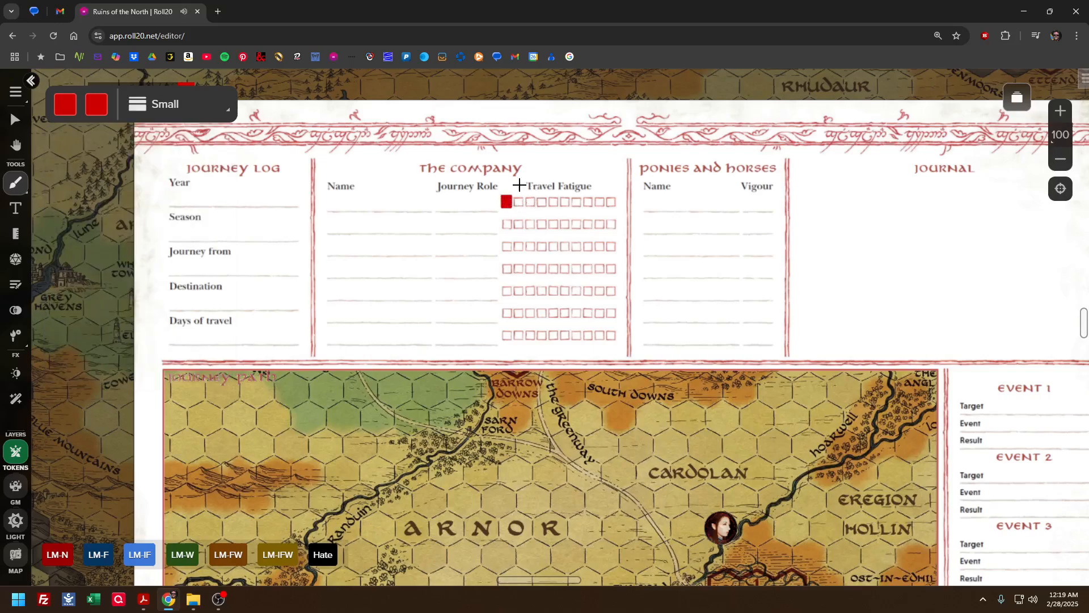
{"action": "mouse_move", "coordinate": [515, 194]}
{"action": "left_mouse_down"}
{"action": "mouse_move", "coordinate": [523, 210]}
{"action": "mouse_move", "coordinate": [507, 223]}
{"action": "left_mouse_up"}
{"action": "left_click", "coordinate": [15, 119]}
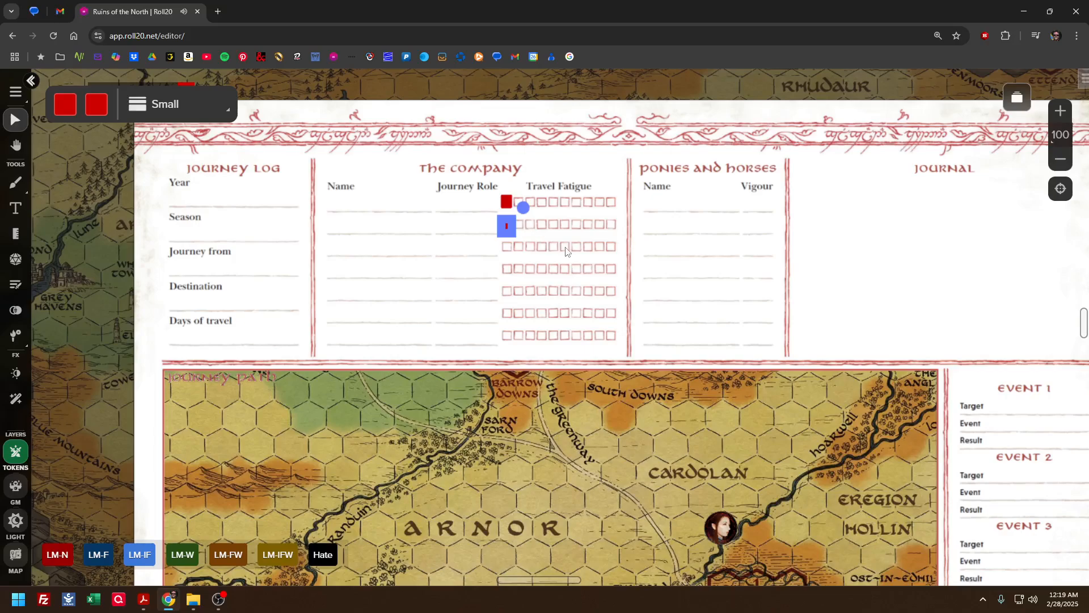
{"action": "left_click", "coordinate": [565, 252]}
{"action": "left_click", "coordinate": [507, 226]}
{"action": "left_click", "coordinate": [506, 226]}
{"action": "left_click", "coordinate": [524, 228]}
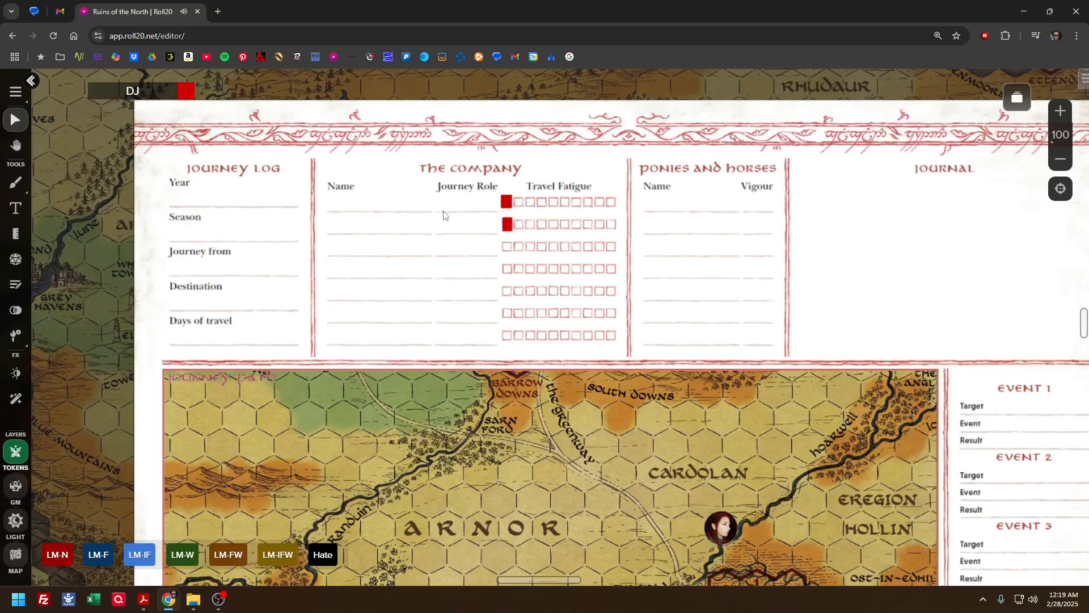
Add the character's name as 16-point Arial text and place it on the first Name line of The Company section
{"action": "left_click", "coordinate": [15, 183]}
{"action": "left_click", "coordinate": [16, 208]}
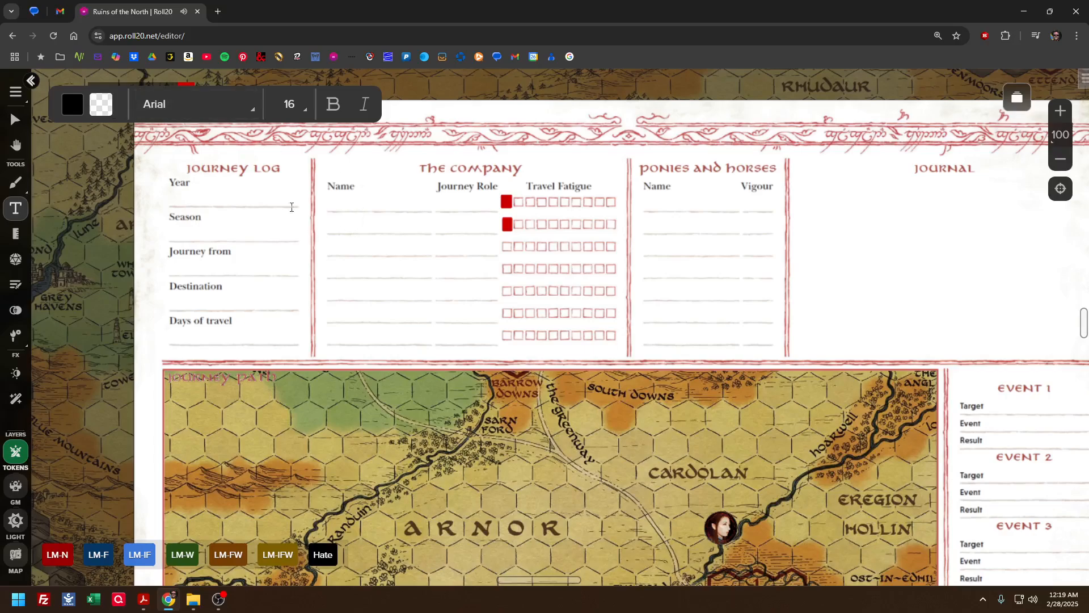
{"action": "left_click", "coordinate": [392, 222]}
{"action": "type", "text": "Arodekl"}
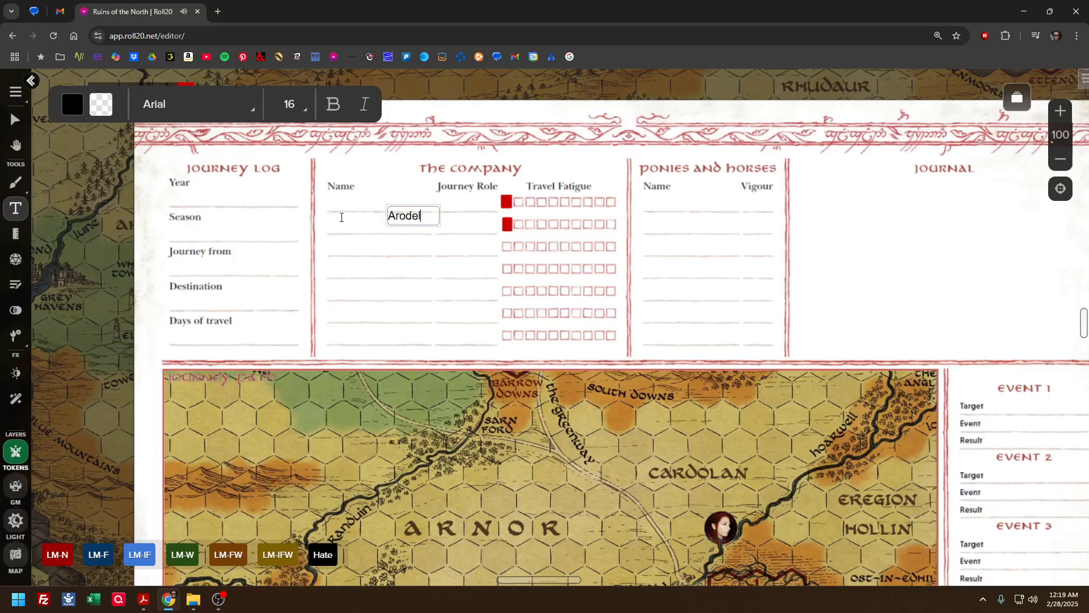
{"action": "left_click", "coordinate": [15, 119]}
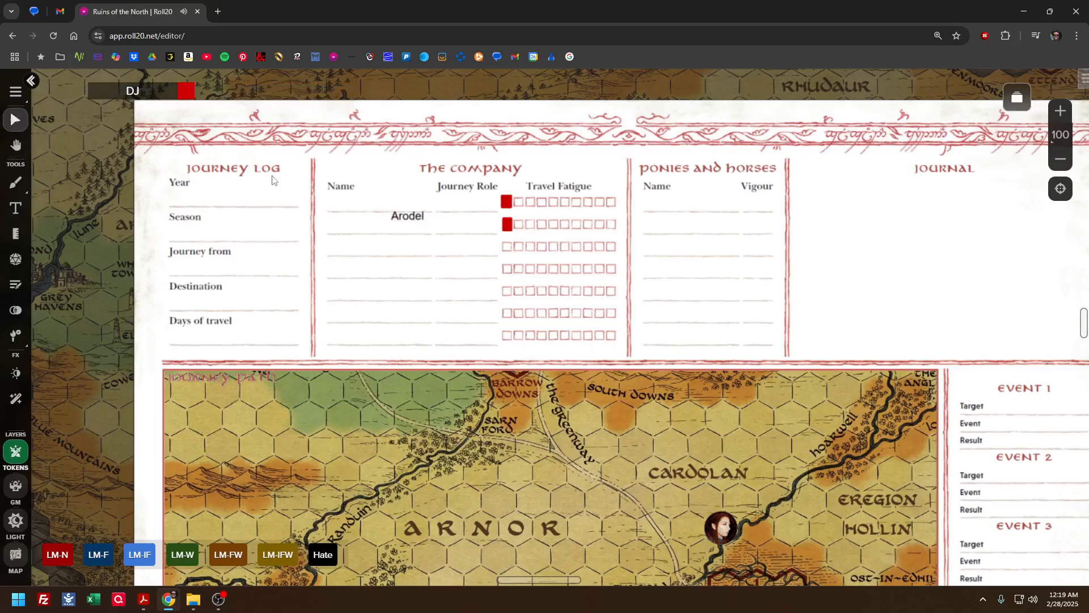
{"action": "left_click_drag", "start_coordinate": [399, 220], "coordinate": [340, 208]}
{"action": "left_click", "coordinate": [368, 233]}
Add the text "Scout" and place it on the first Journey Role line beside the character's name
{"action": "left_click", "coordinate": [15, 208]}
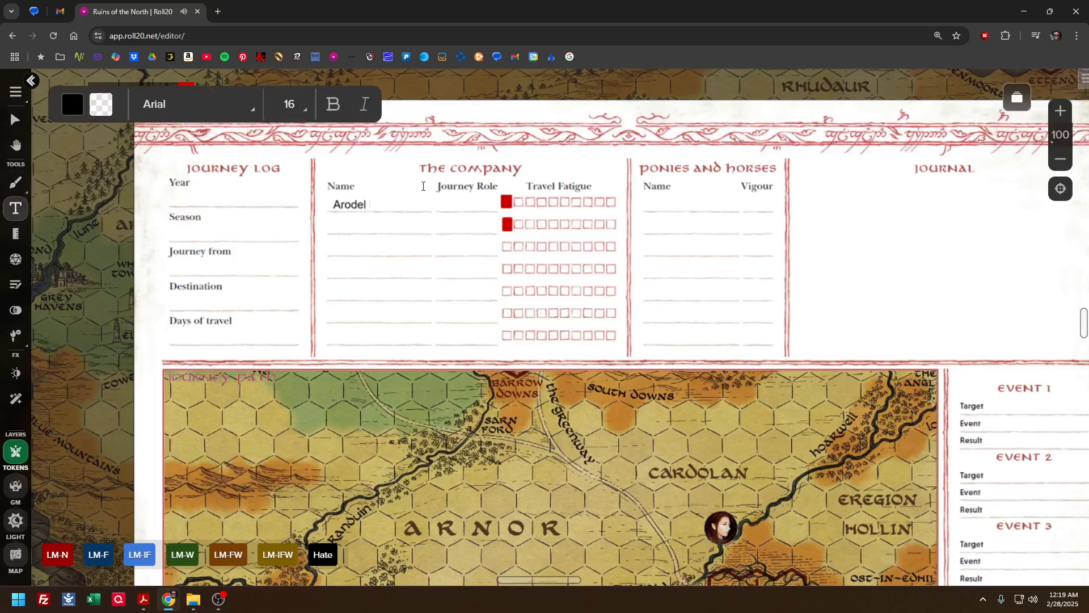
{"action": "left_click", "coordinate": [480, 174]}
{"action": "type", "text": "Scout"}
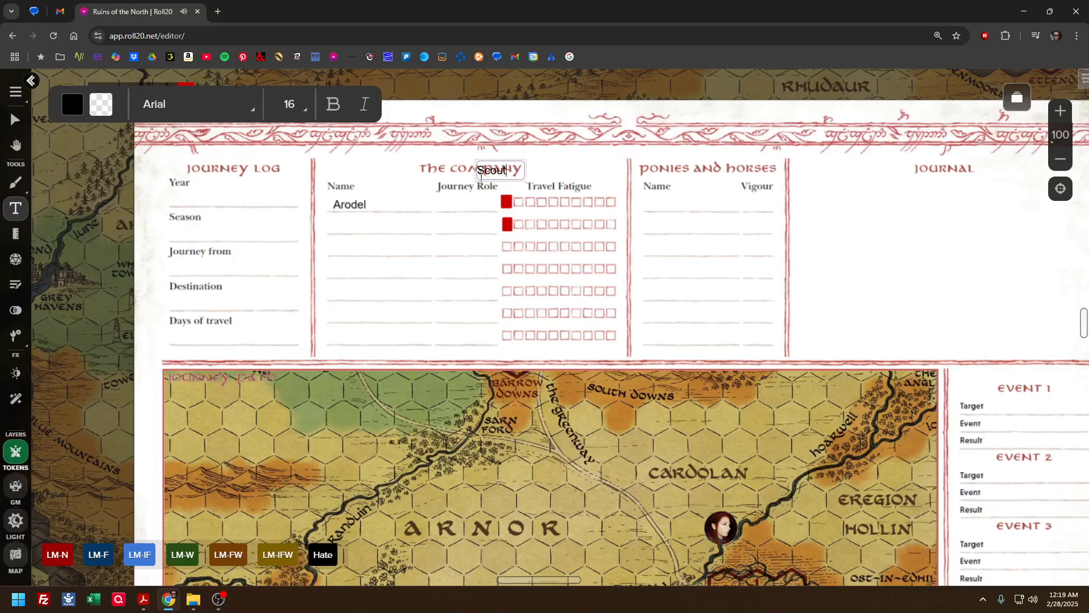
{"action": "left_click", "coordinate": [15, 120]}
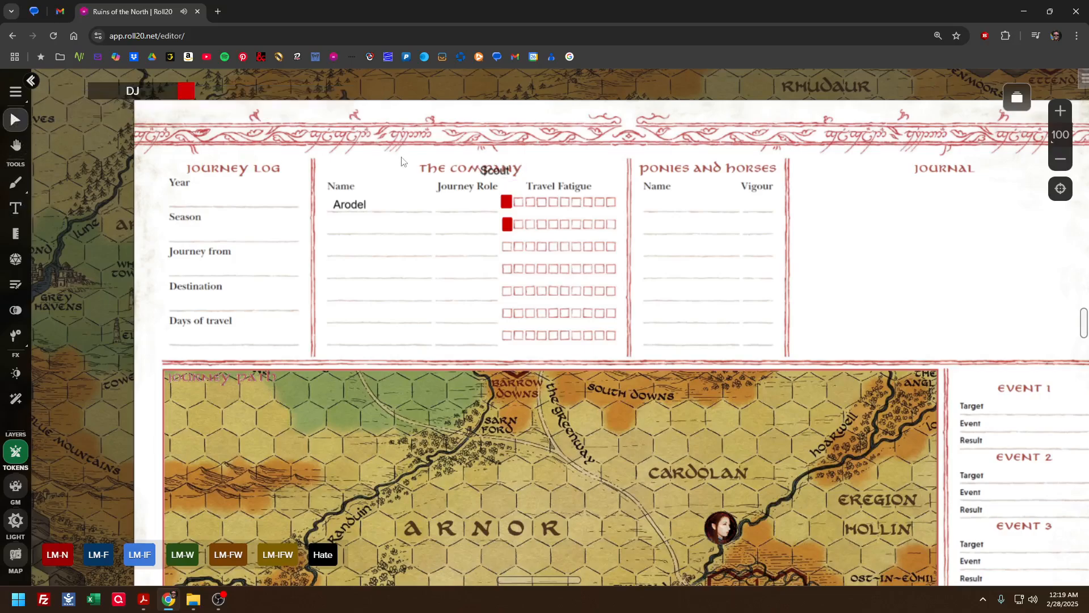
{"action": "left_click_drag", "start_coordinate": [502, 174], "coordinate": [464, 208]}
{"action": "left_click", "coordinate": [458, 241]}
Add the text "2956 TA" and place it on the Year line of the journey log
{"action": "left_click_drag", "start_coordinate": [853, 187], "coordinate": [742, 184]}
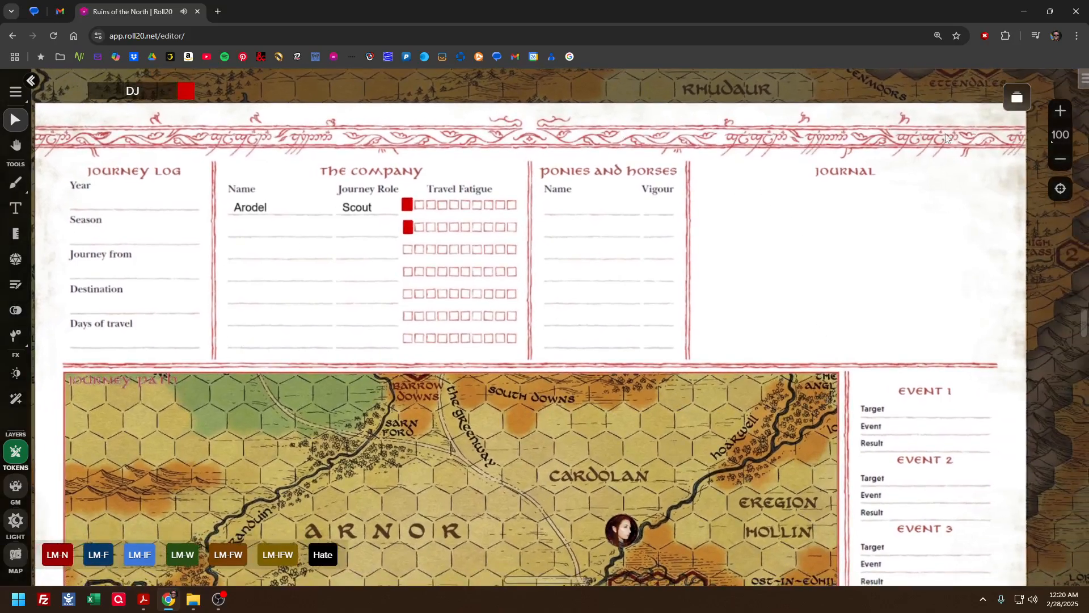
{"action": "left_click", "coordinate": [16, 208]}
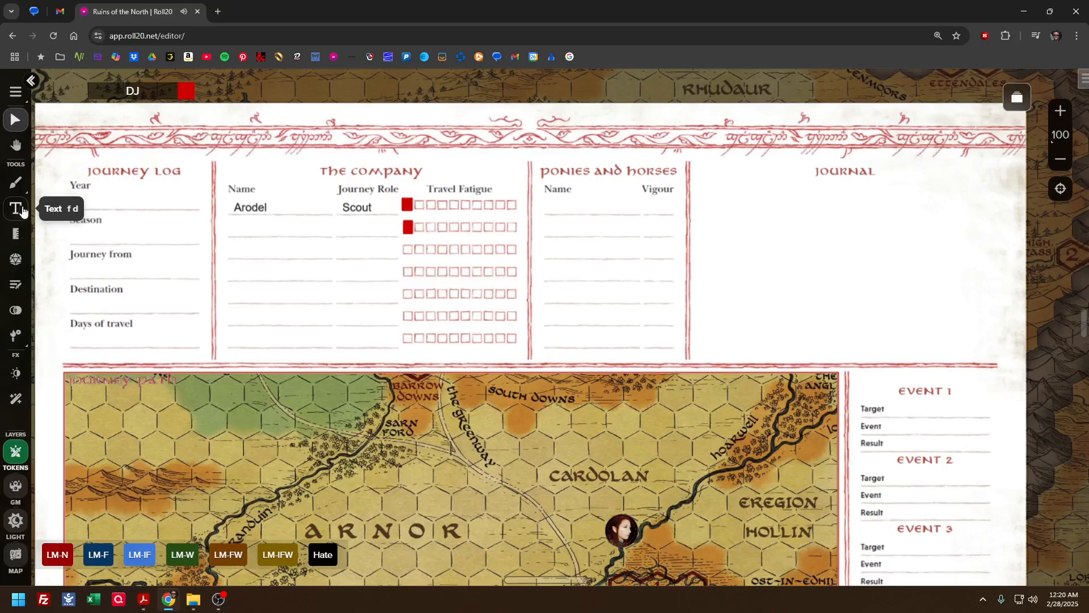
{"action": "left_click", "coordinate": [63, 193]}
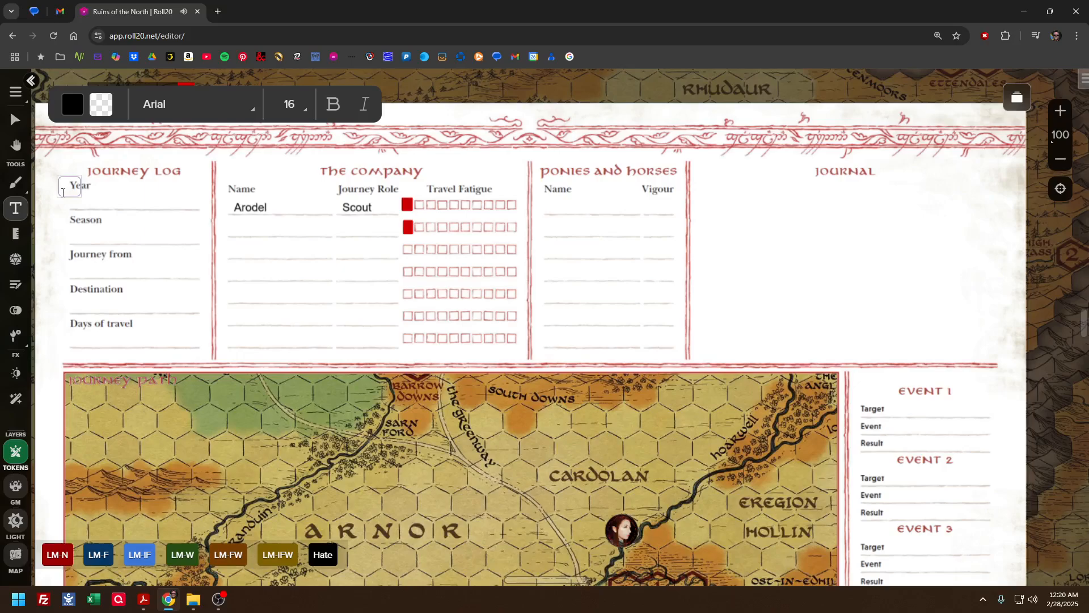
{"action": "type", "text": "2956  TA"}
{"action": "left_click", "coordinate": [16, 119]}
{"action": "left_click", "coordinate": [85, 186]}
{"action": "left_click_drag", "start_coordinate": [88, 189], "coordinate": [101, 207]}
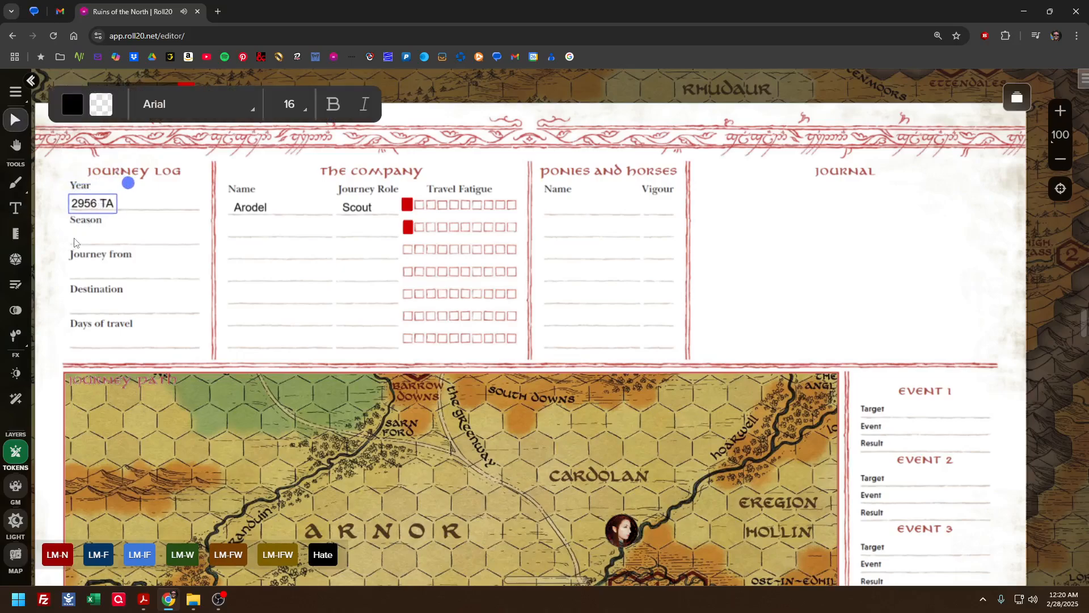
Enter "Autumn" as the season and "Lond Daer" as the place the journey starts from in the journey log
{"action": "left_click", "coordinate": [15, 208]}
{"action": "left_click", "coordinate": [87, 242]}
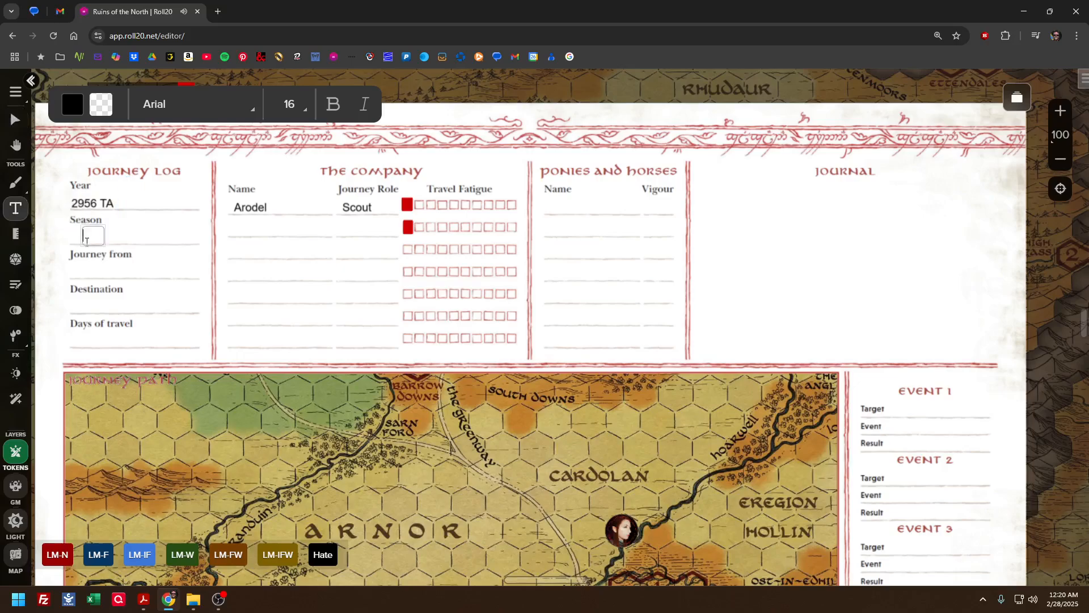
{"action": "type", "text": "Autumn"}
{"action": "left_click", "coordinate": [63, 278]}
{"action": "type", "text": "Lo"}
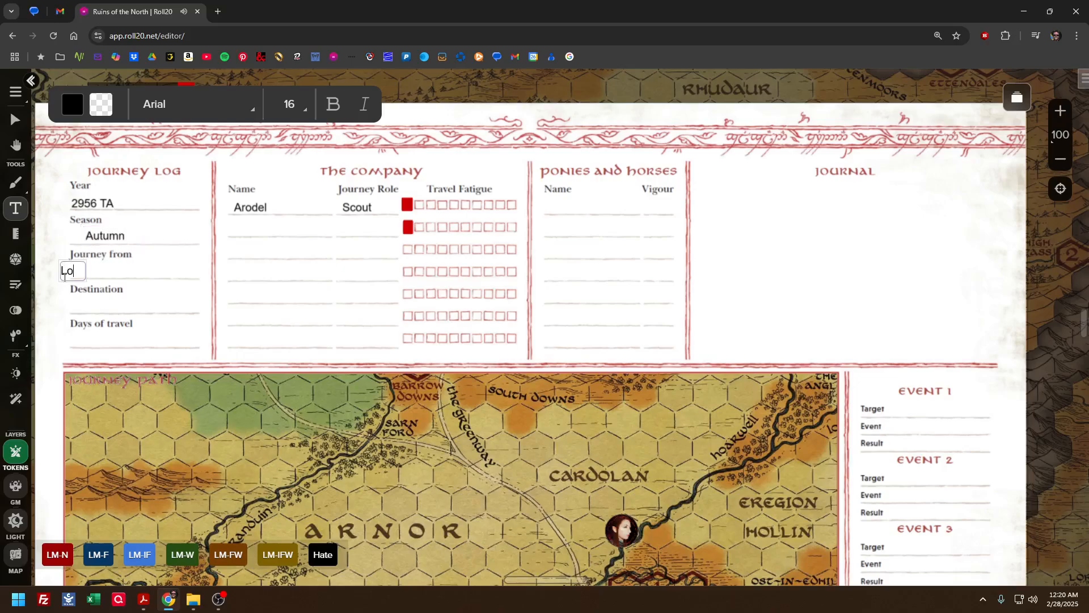
{"action": "type", "text": "nd Daer"}
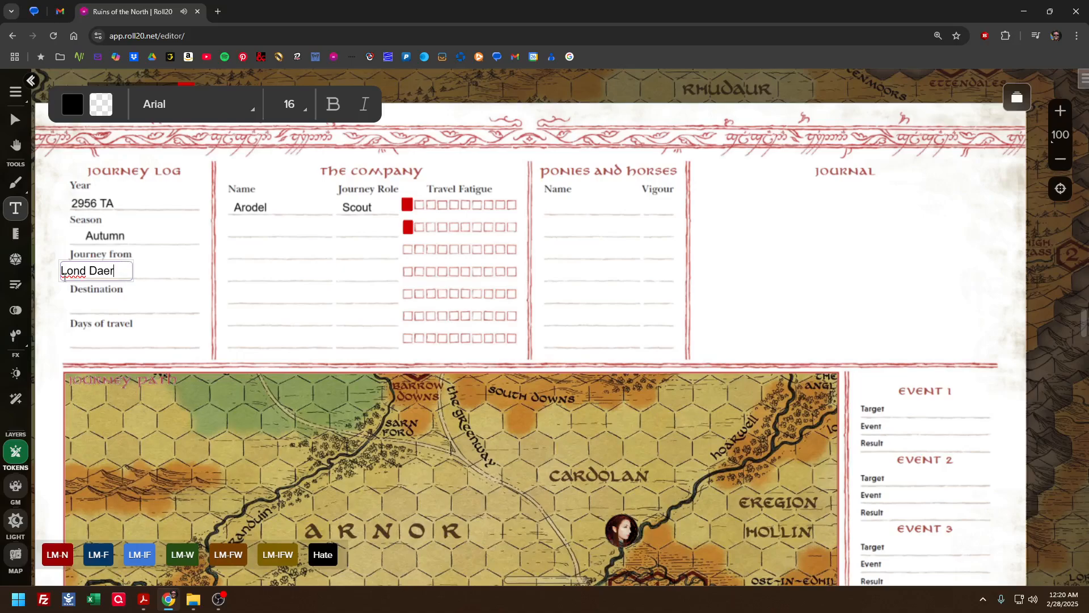
Enter "Tharbad" as the destination and "12" for the days of travel in the journey log
{"action": "left_click", "coordinate": [68, 312]}
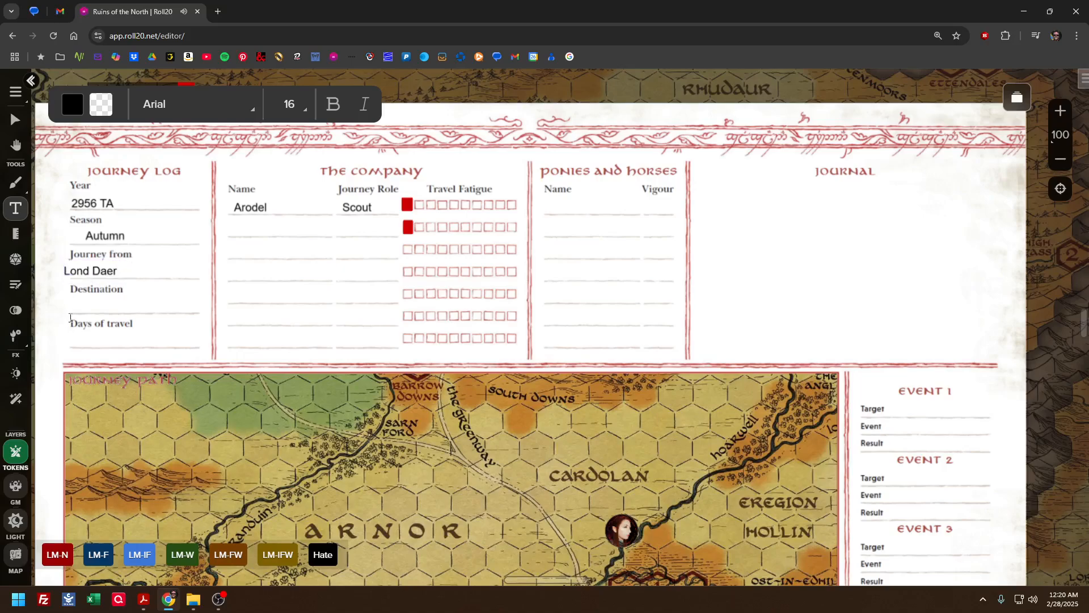
{"action": "type", "text": "Tharbad"}
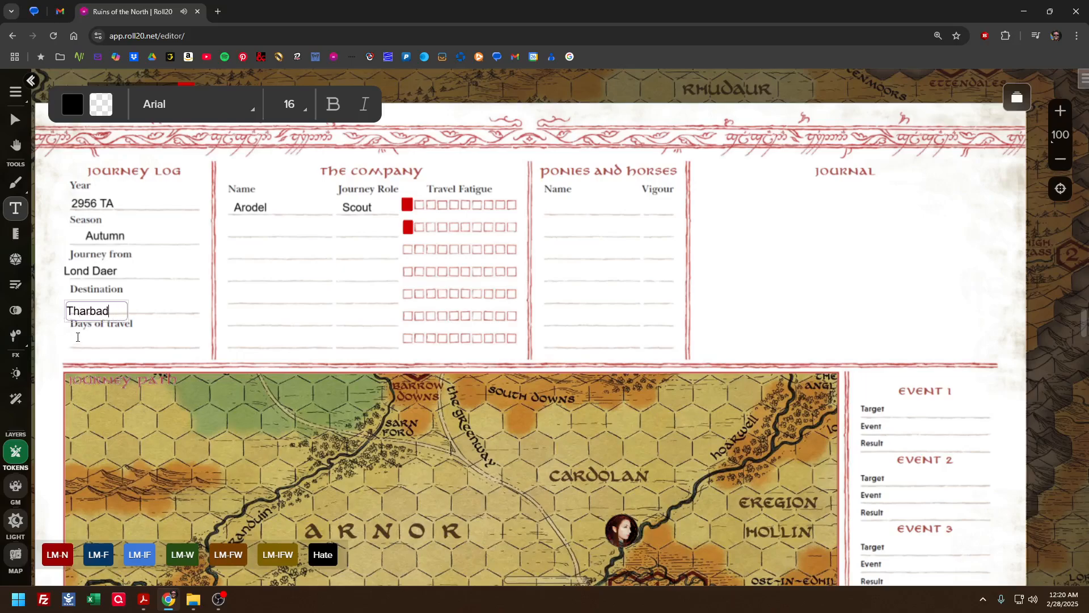
{"action": "left_click", "coordinate": [51, 353]}
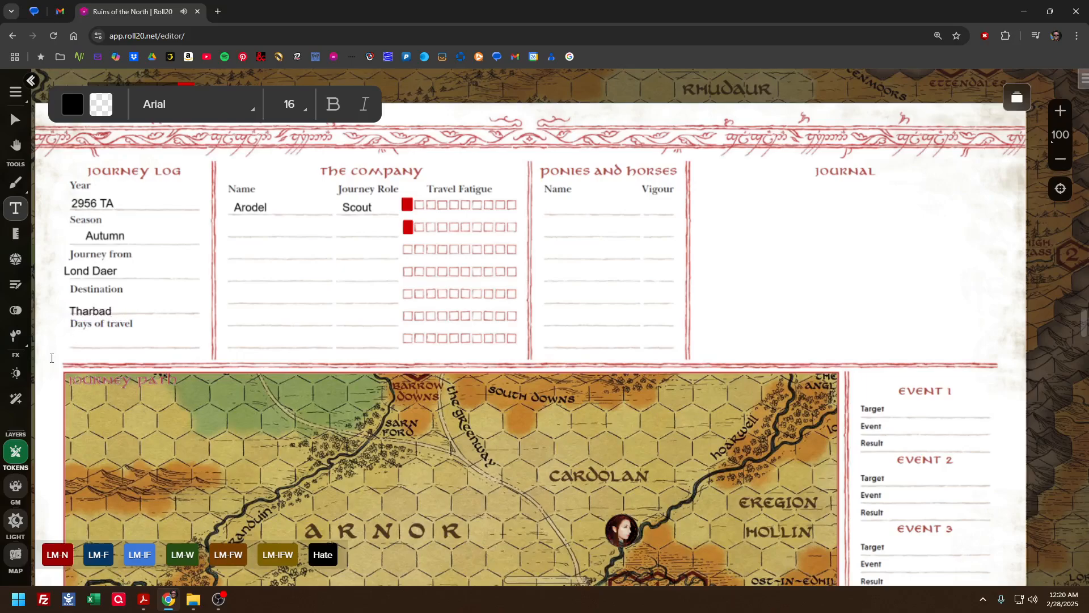
{"action": "type", "text": "12"}
Align the "Lond Daer", "Autumn", "Tharbad" and "12" texts on their matching lines in the journey log
{"action": "left_click", "coordinate": [15, 124]}
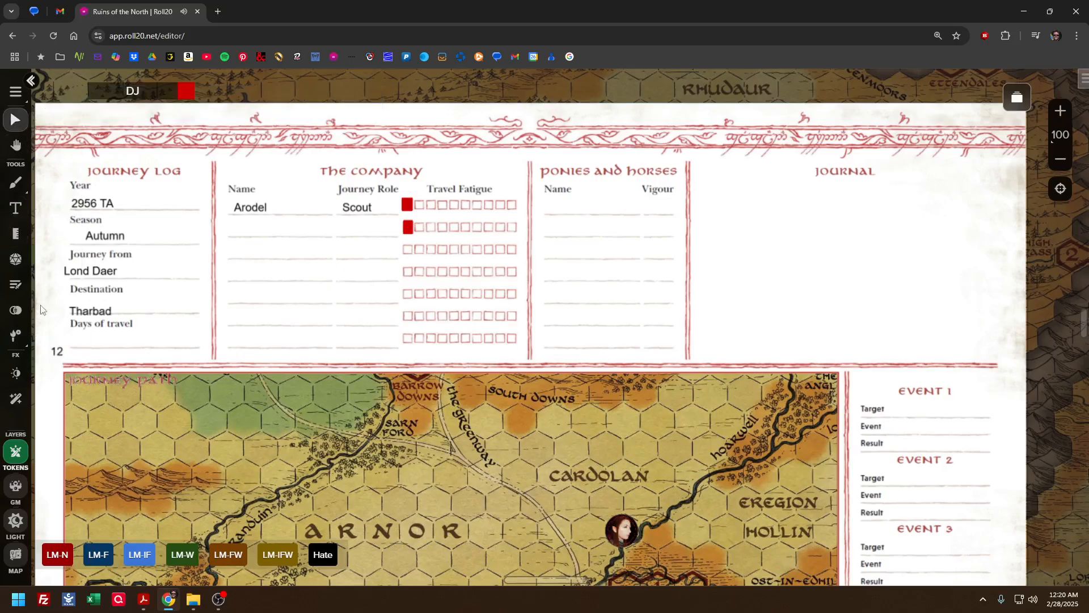
{"action": "left_click", "coordinate": [90, 278]}
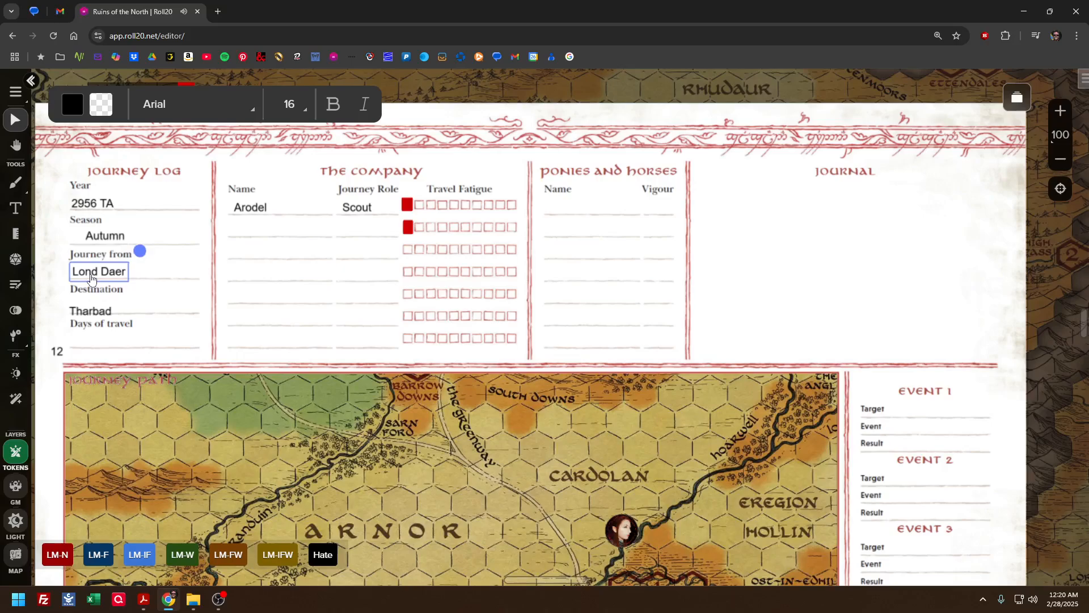
{"action": "left_click_drag", "start_coordinate": [104, 236], "coordinate": [92, 237]}
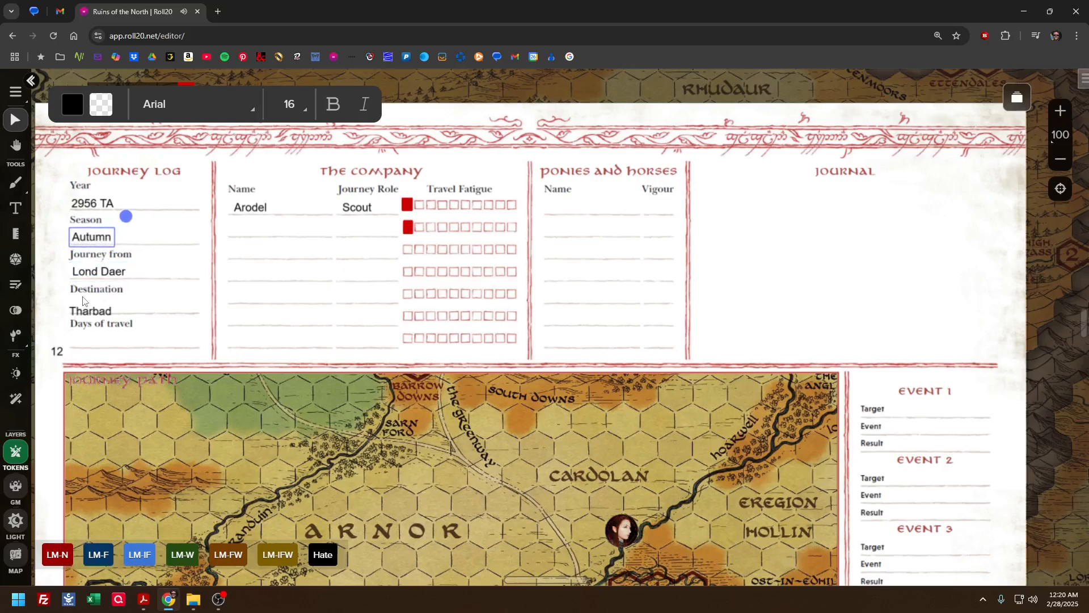
{"action": "left_click_drag", "start_coordinate": [83, 311], "coordinate": [84, 308]}
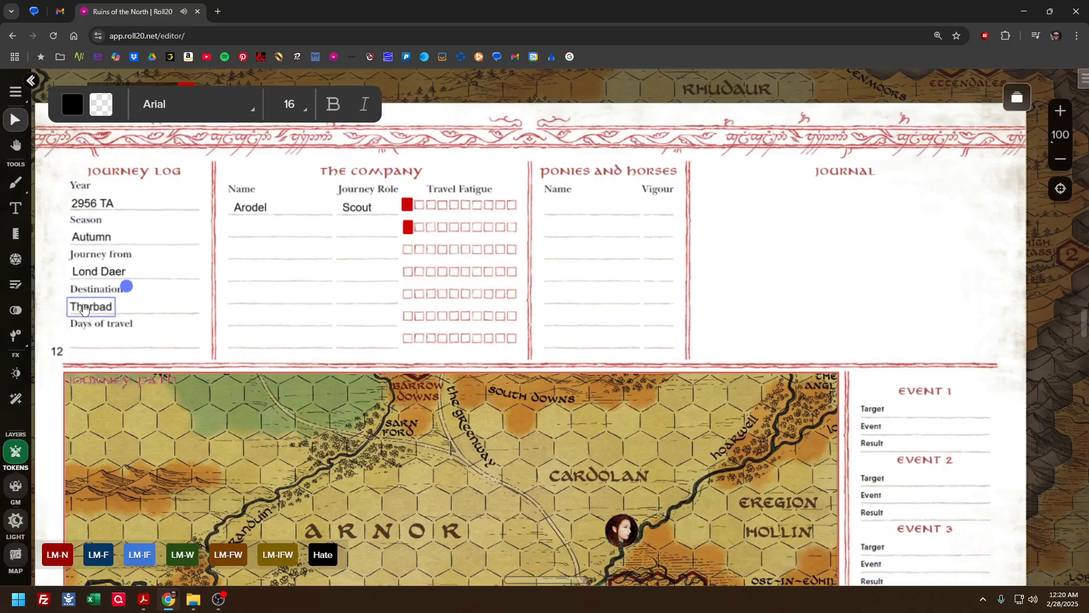
{"action": "left_click_drag", "start_coordinate": [56, 351], "coordinate": [74, 342]}
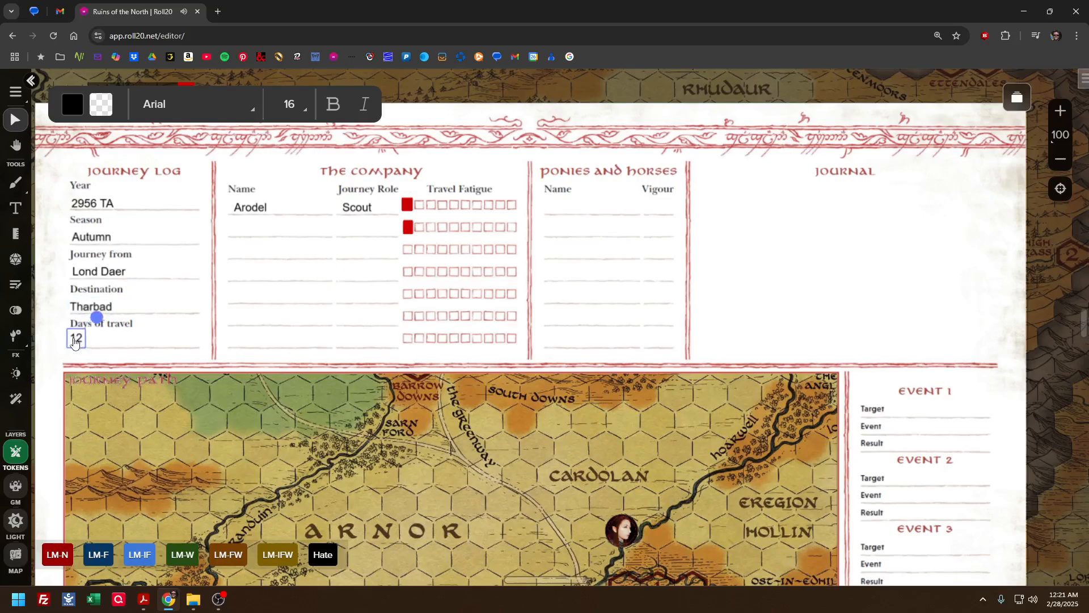
{"action": "left_click", "coordinate": [137, 350]}
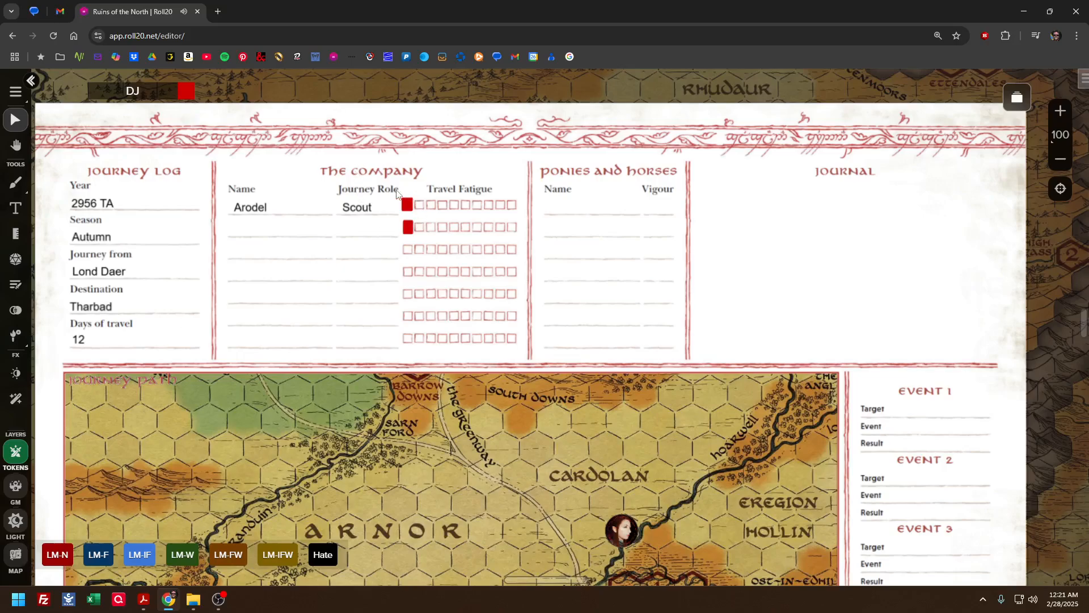
Move the two red Travel Fatigue marks together to the GM layer
{"action": "left_click_drag", "start_coordinate": [413, 233], "coordinate": [414, 233]}
{"action": "right_click", "coordinate": [413, 229]}
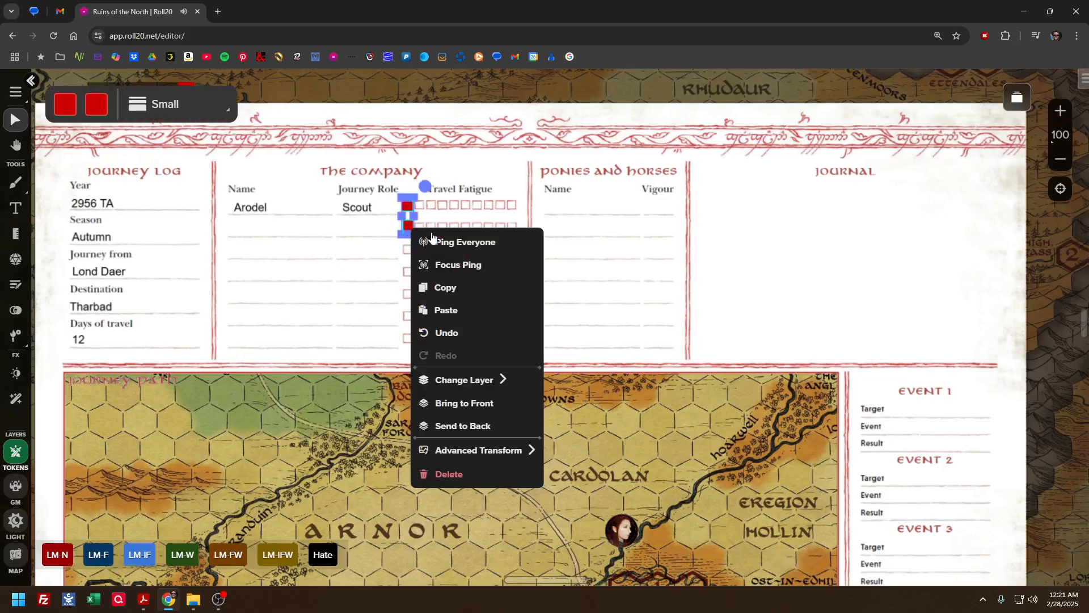
{"action": "mouse_move", "coordinate": [472, 388]}
{"action": "left_click", "coordinate": [585, 403]}
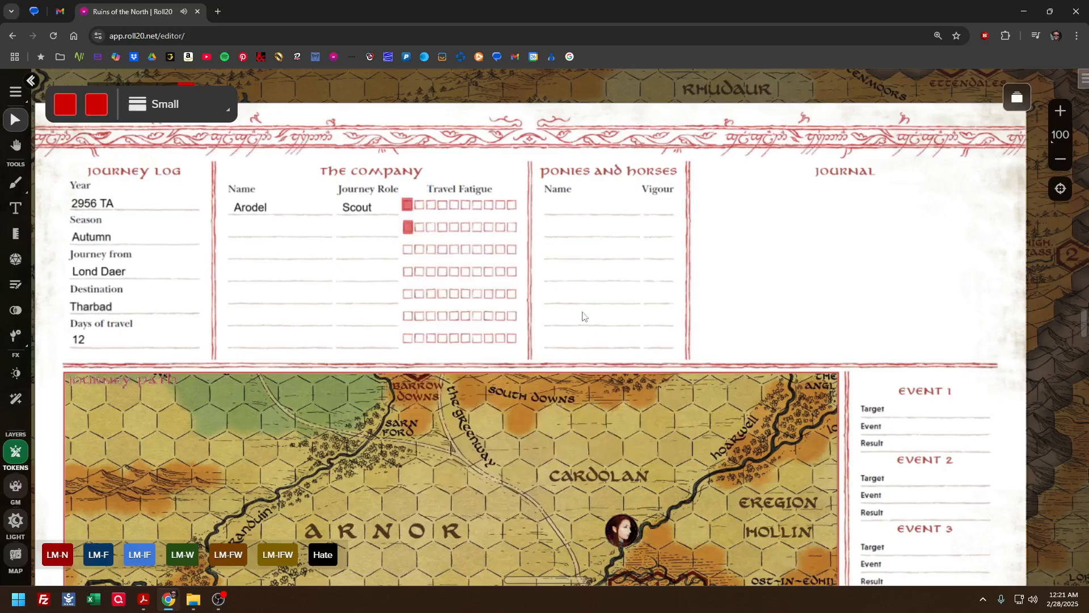
{"action": "left_click", "coordinate": [623, 529]}
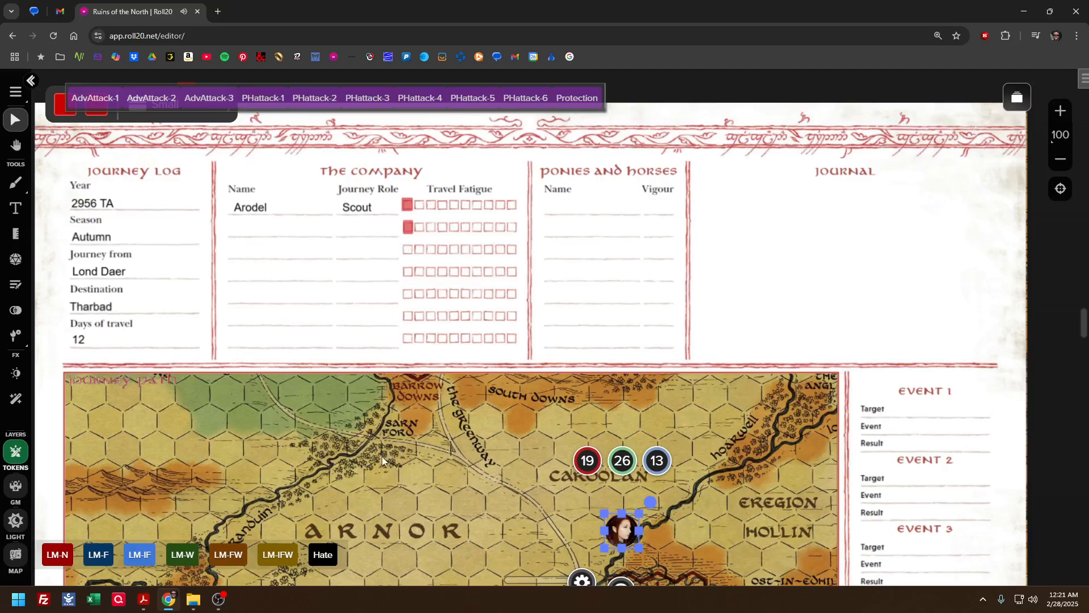
{"action": "left_click_drag", "start_coordinate": [384, 480], "coordinate": [398, 520]}
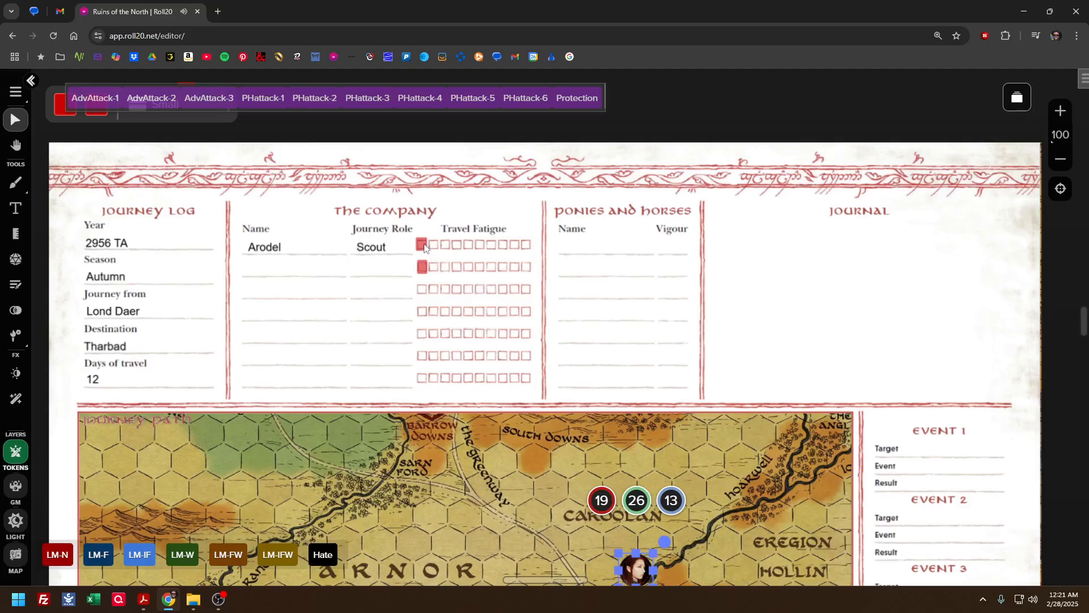
{"action": "left_click", "coordinate": [535, 510]}
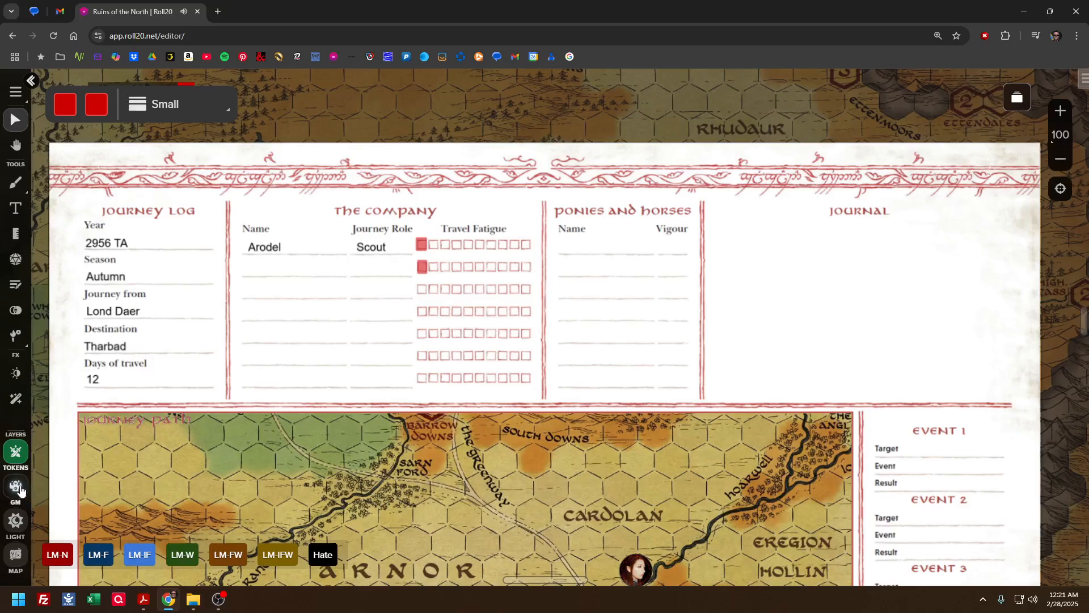
Move the first row's red Travel Fatigue mark from the GM layer back to the token layer, and return to that layer
{"action": "left_click", "coordinate": [16, 486]}
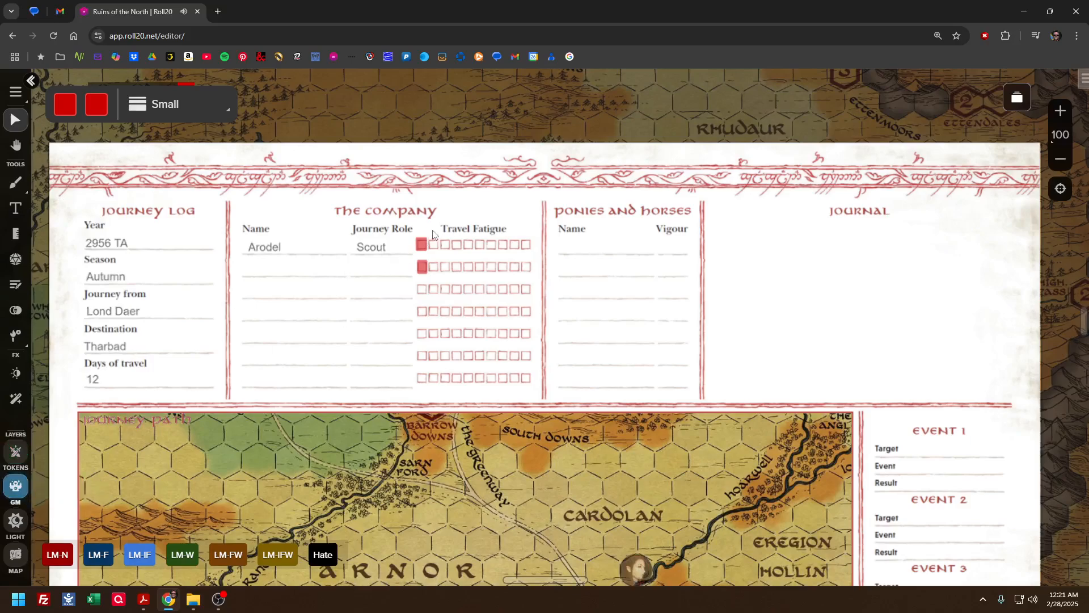
{"action": "right_click", "coordinate": [423, 243]}
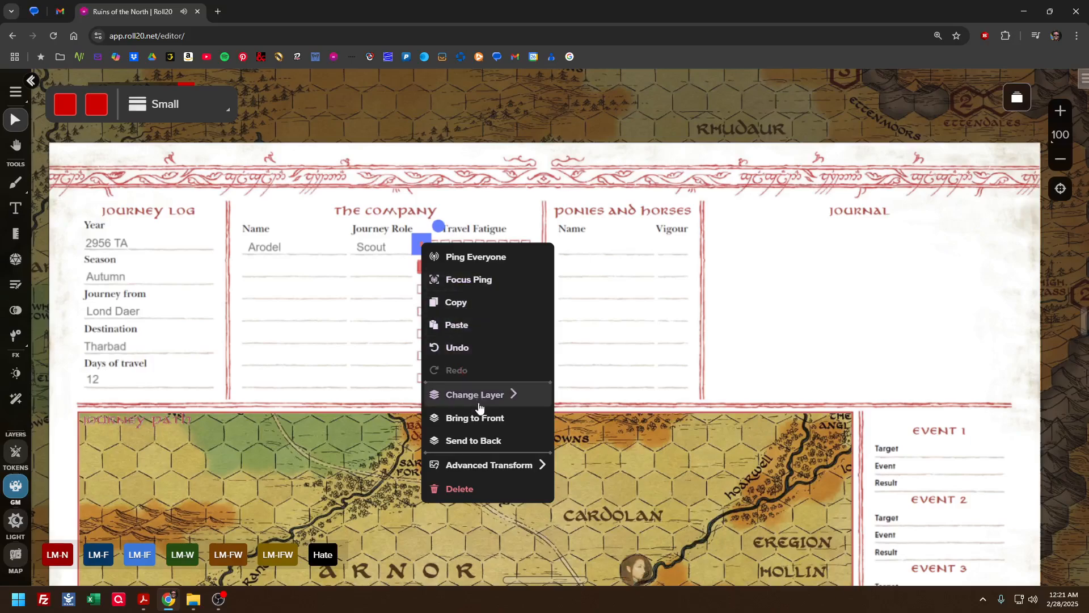
{"action": "mouse_move", "coordinate": [488, 400]}
{"action": "left_click", "coordinate": [590, 402]}
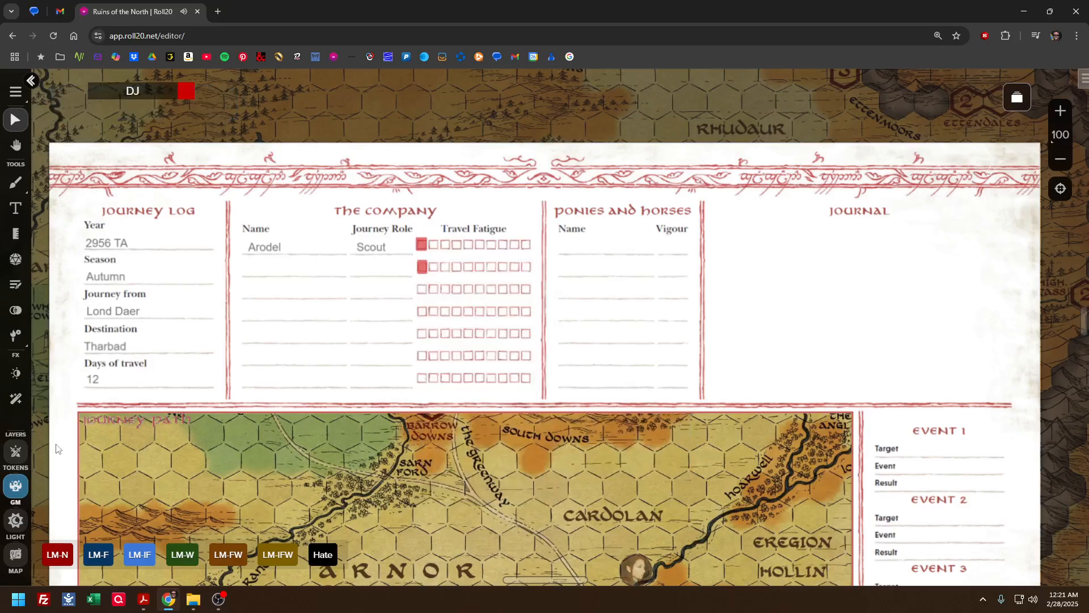
{"action": "left_click", "coordinate": [16, 451]}
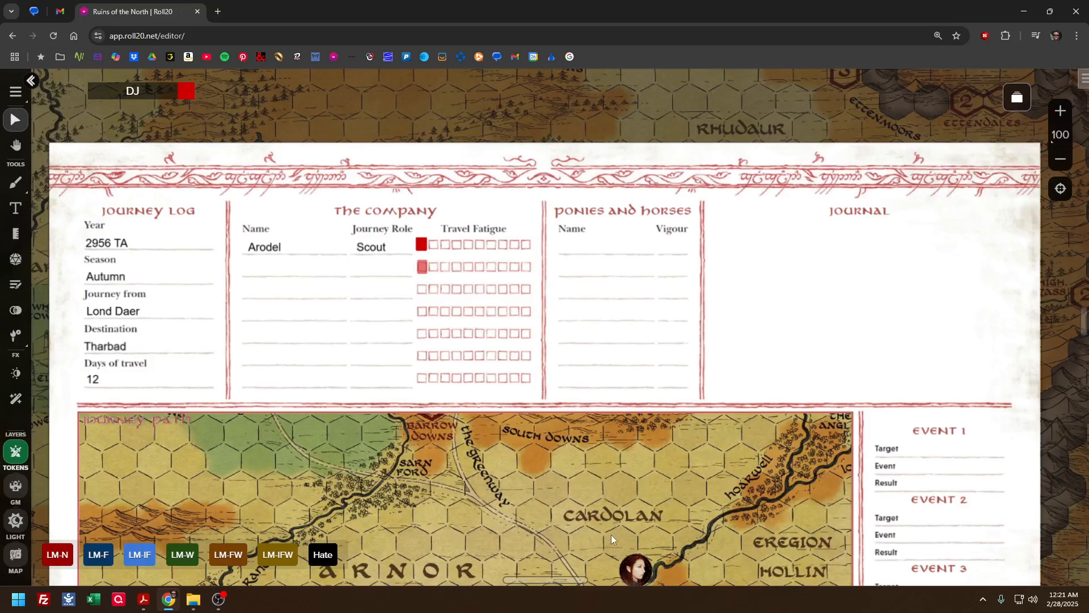
{"action": "left_click", "coordinate": [631, 576]}
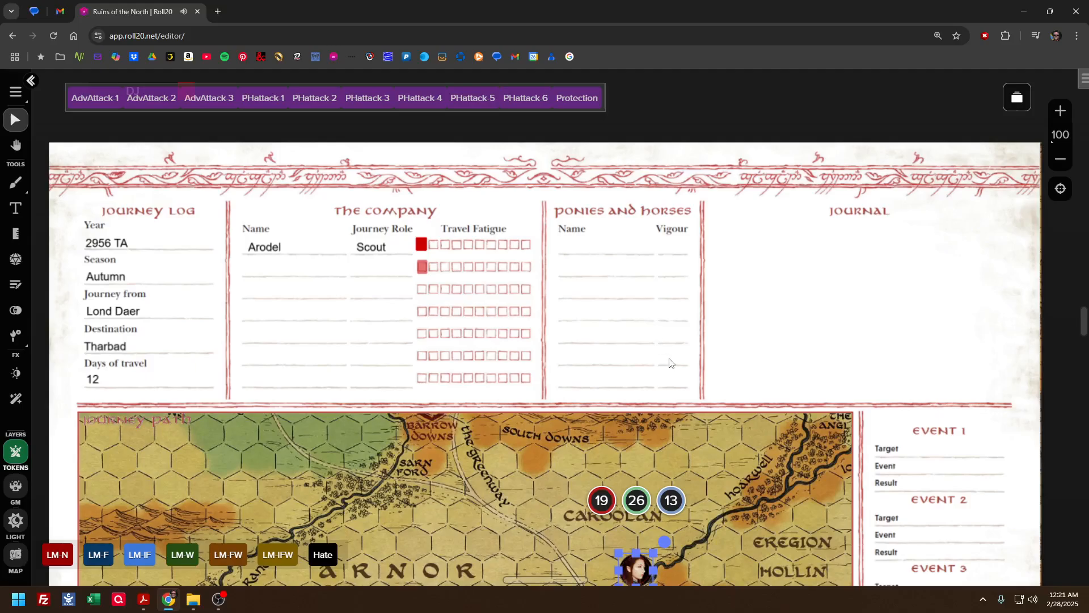
Find "tor2e map of eriador a.jpg" in the art library and place it on the journey log page
{"action": "scroll", "coordinate": [678, 385], "scroll_direction": "down", "scroll_amount": 5}
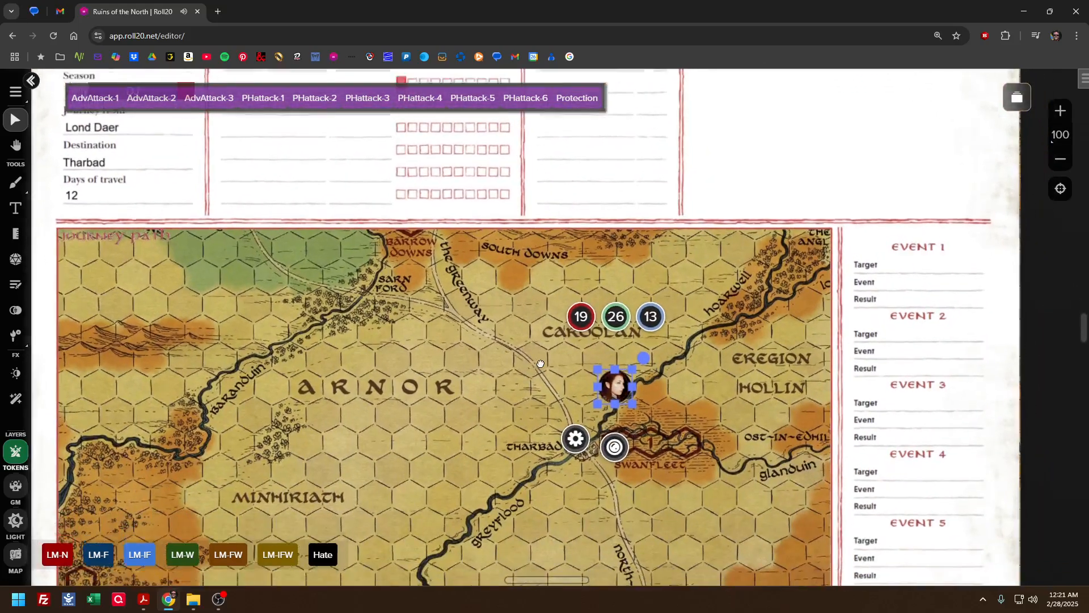
{"action": "scroll", "coordinate": [560, 321], "scroll_direction": "up", "scroll_amount": 2}
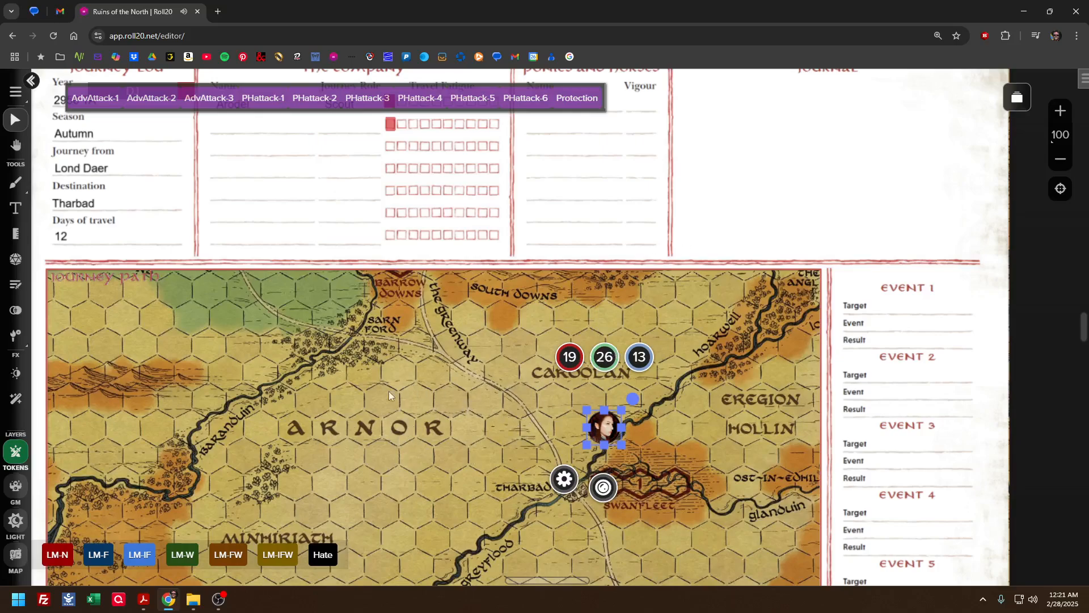
{"action": "left_click", "coordinate": [1005, 101]}
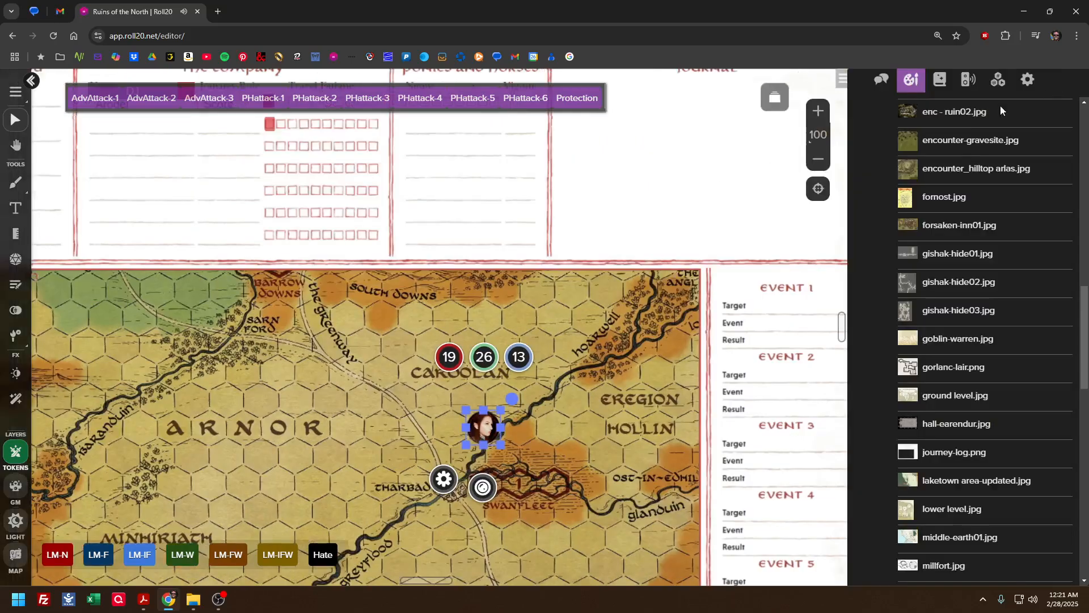
{"action": "scroll", "coordinate": [926, 264], "scroll_direction": "up", "scroll_amount": 1}
{"action": "scroll", "coordinate": [930, 284], "scroll_direction": "down", "scroll_amount": 10}
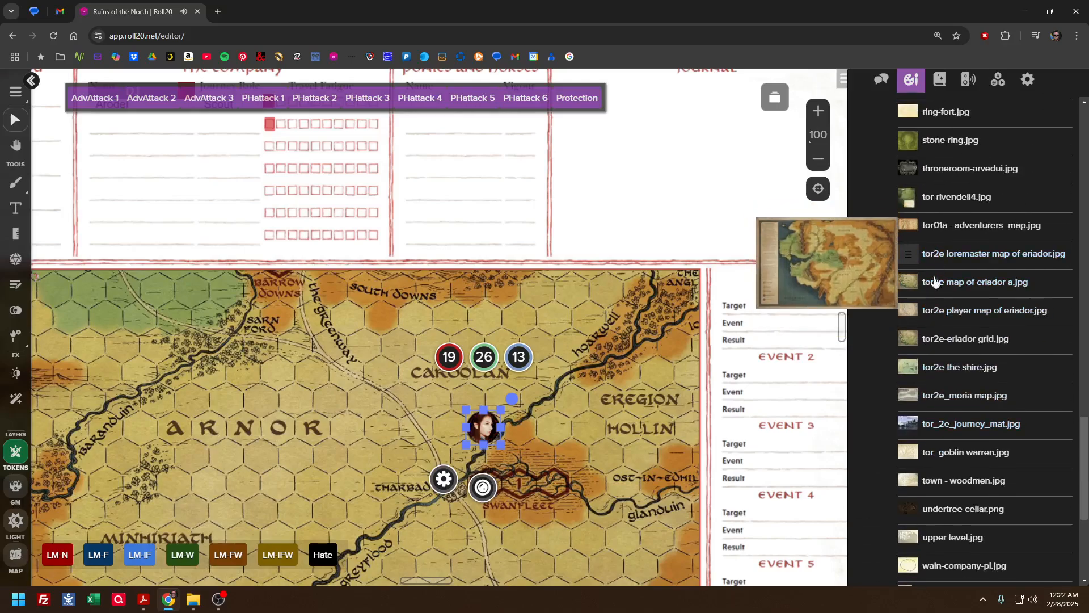
{"action": "left_click_drag", "start_coordinate": [936, 283], "coordinate": [454, 309]}
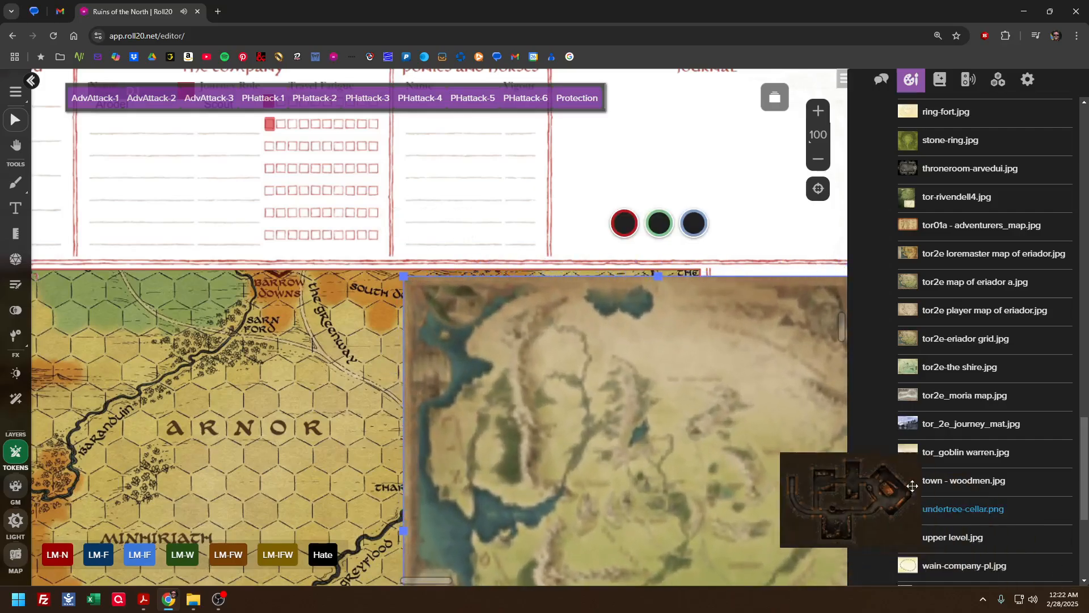
Shift the placed Eriador map up over the company section and enlarge it to cover most of the journey log
{"action": "left_click_drag", "start_coordinate": [652, 406], "coordinate": [247, 153]}
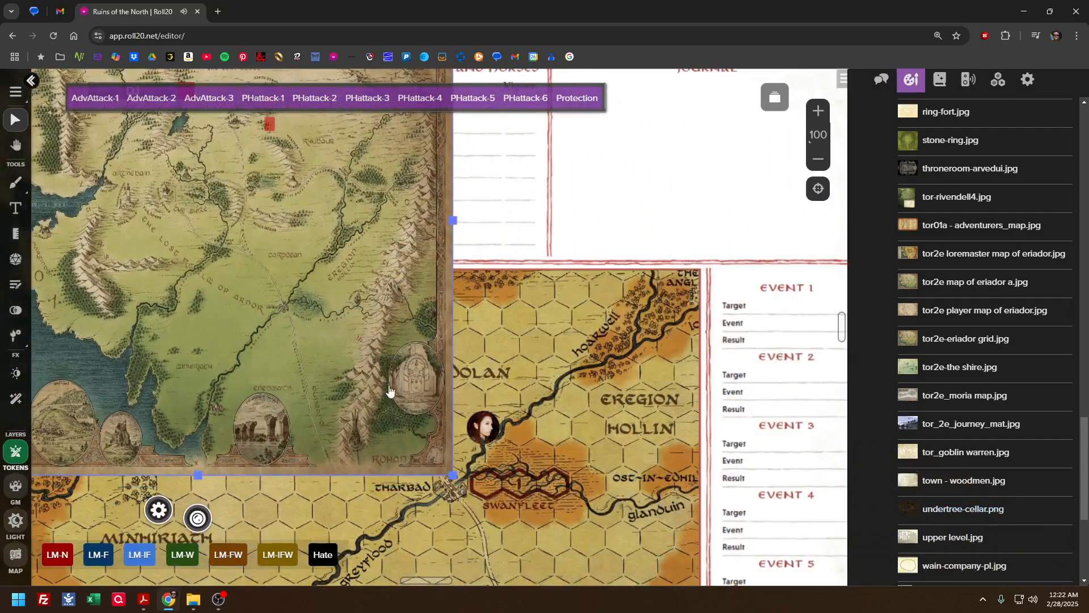
{"action": "left_click_drag", "start_coordinate": [448, 476], "coordinate": [668, 553]}
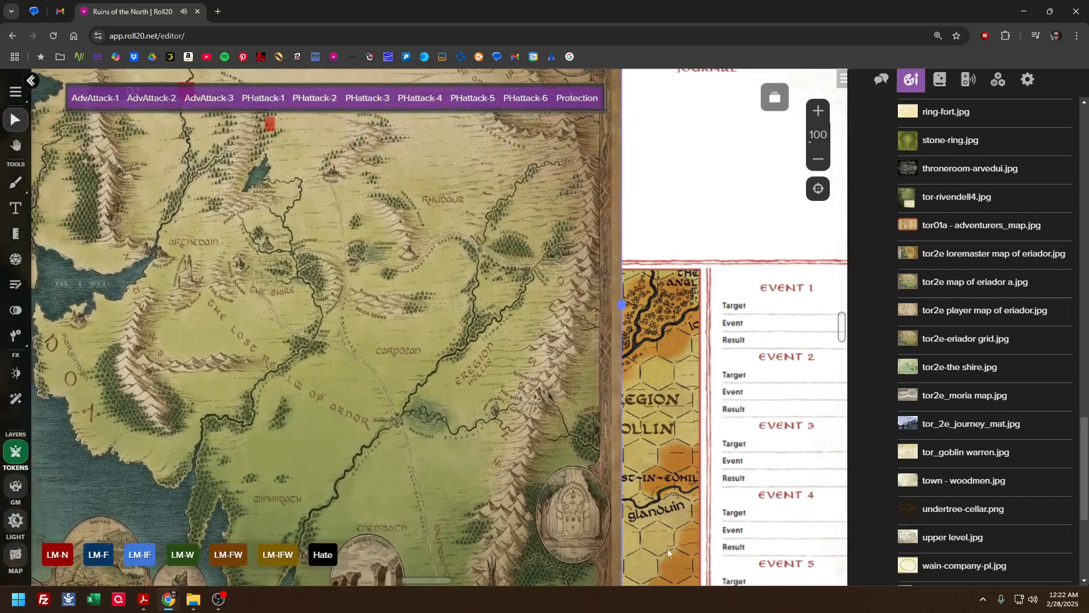
{"action": "left_click_drag", "start_coordinate": [620, 304], "coordinate": [888, 304]}
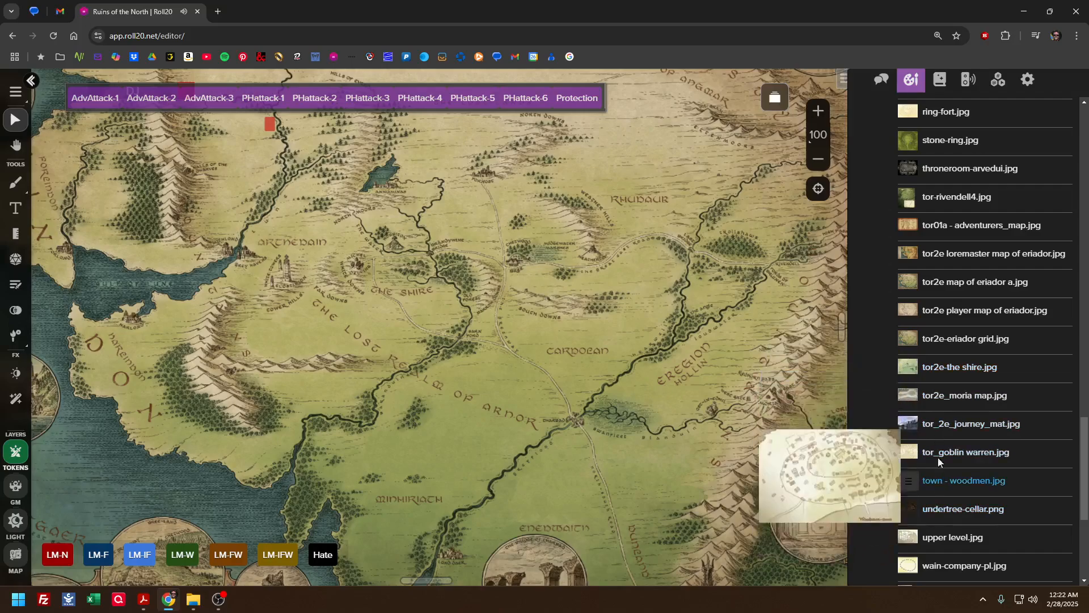
Slide the enlarged Eriador map around over the journey log to show its different regions, and delete it from the page
{"action": "scroll", "coordinate": [922, 329], "scroll_direction": "up", "scroll_amount": 5}
{"action": "scroll", "coordinate": [919, 431], "scroll_direction": "up", "scroll_amount": 7}
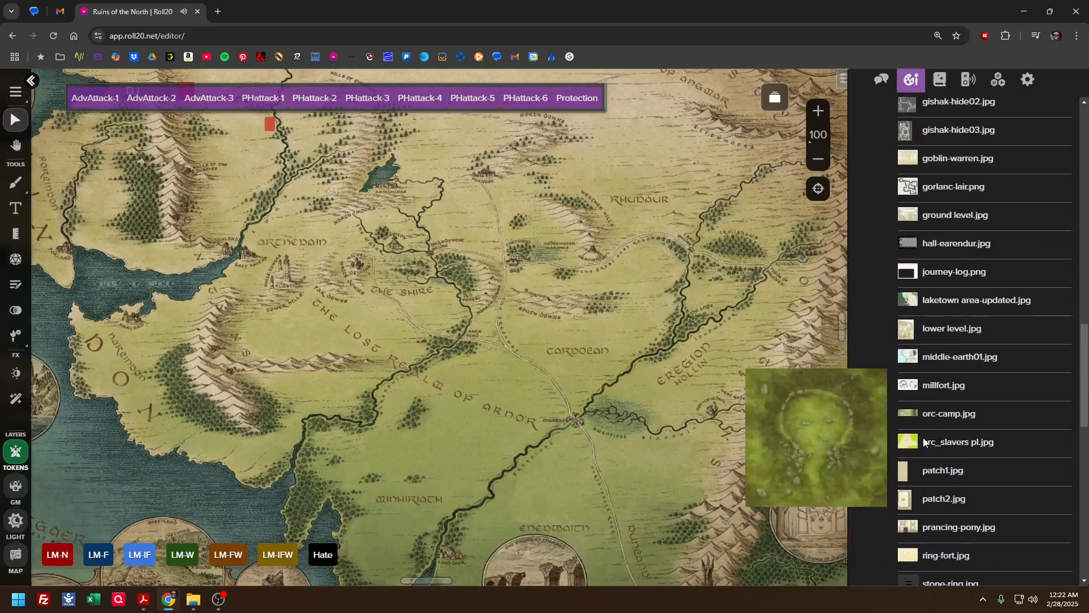
{"action": "scroll", "coordinate": [919, 431], "scroll_direction": "up", "scroll_amount": 5}
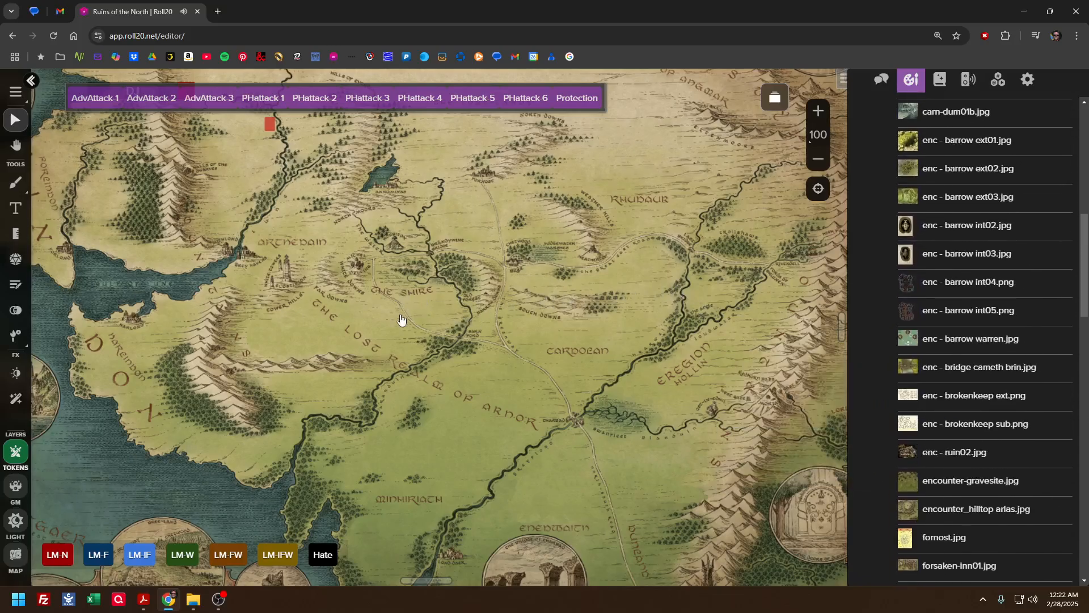
{"action": "scroll", "coordinate": [401, 317], "scroll_direction": "up", "scroll_amount": 3}
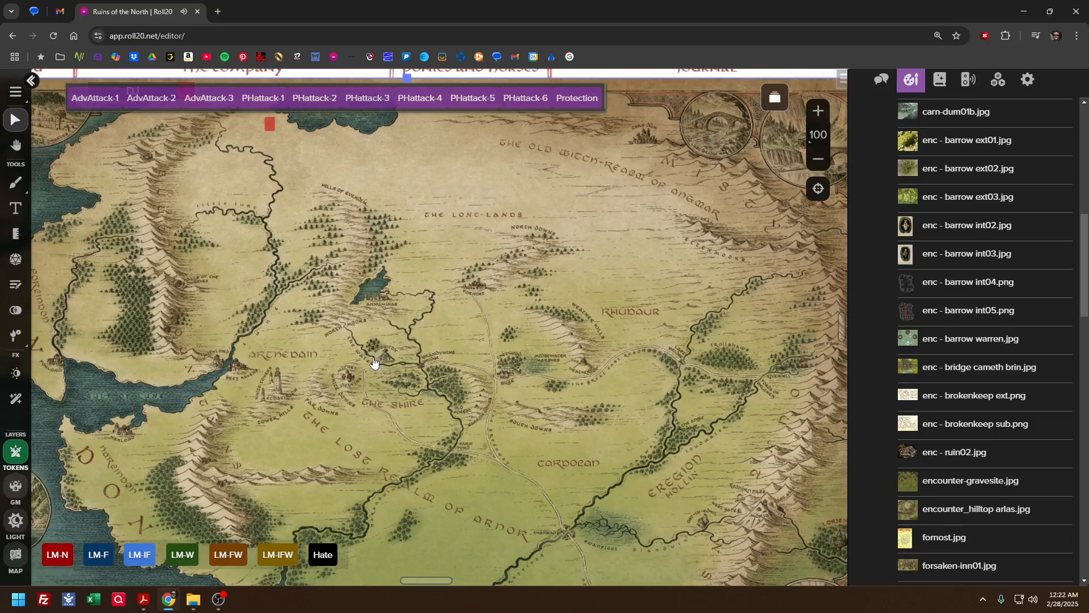
{"action": "left_click_drag", "start_coordinate": [352, 369], "coordinate": [757, 403]}
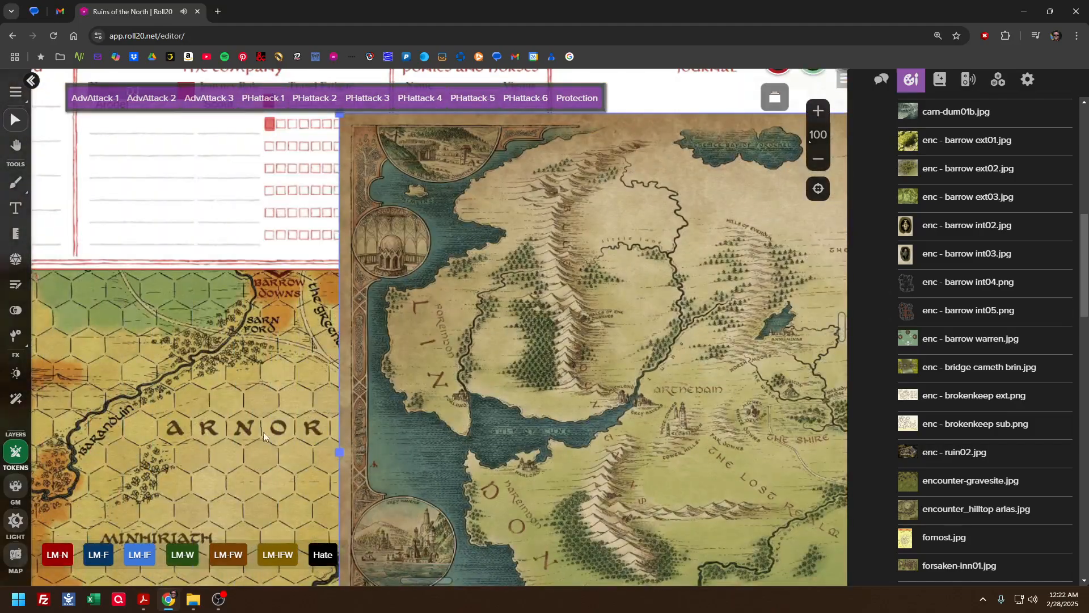
{"action": "left_click_drag", "start_coordinate": [518, 445], "coordinate": [531, 389]}
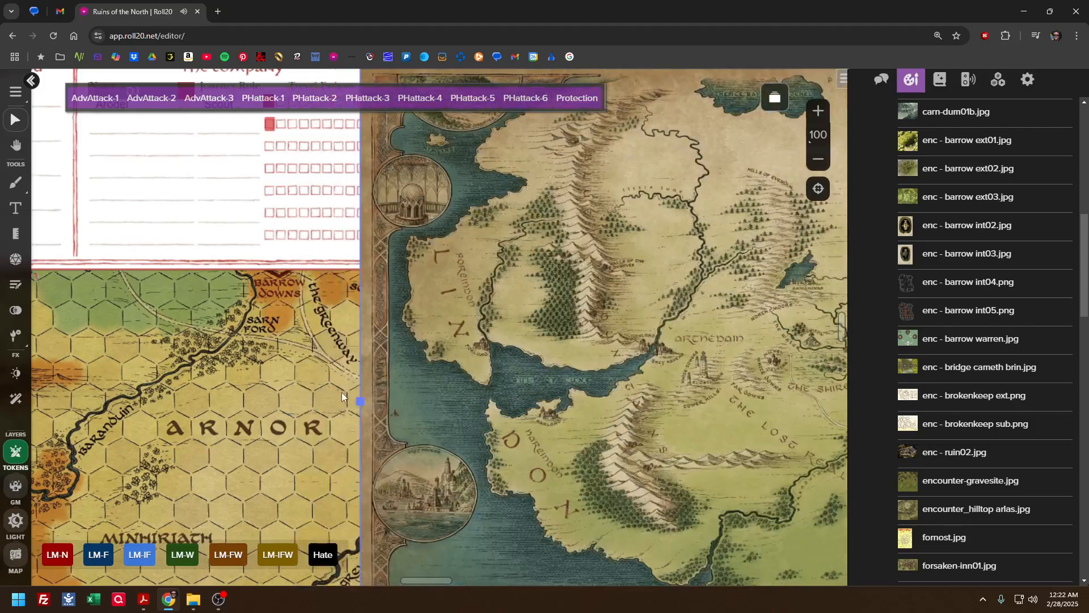
{"action": "left_click_drag", "start_coordinate": [466, 406], "coordinate": [398, 389]}
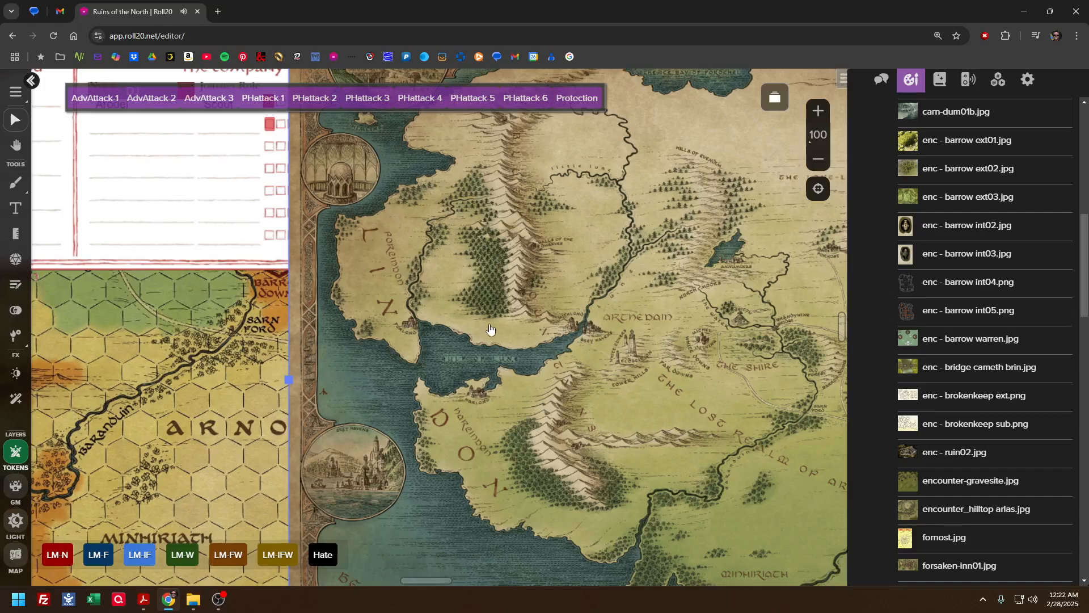
{"action": "left_click_drag", "start_coordinate": [715, 291], "coordinate": [518, 331]}
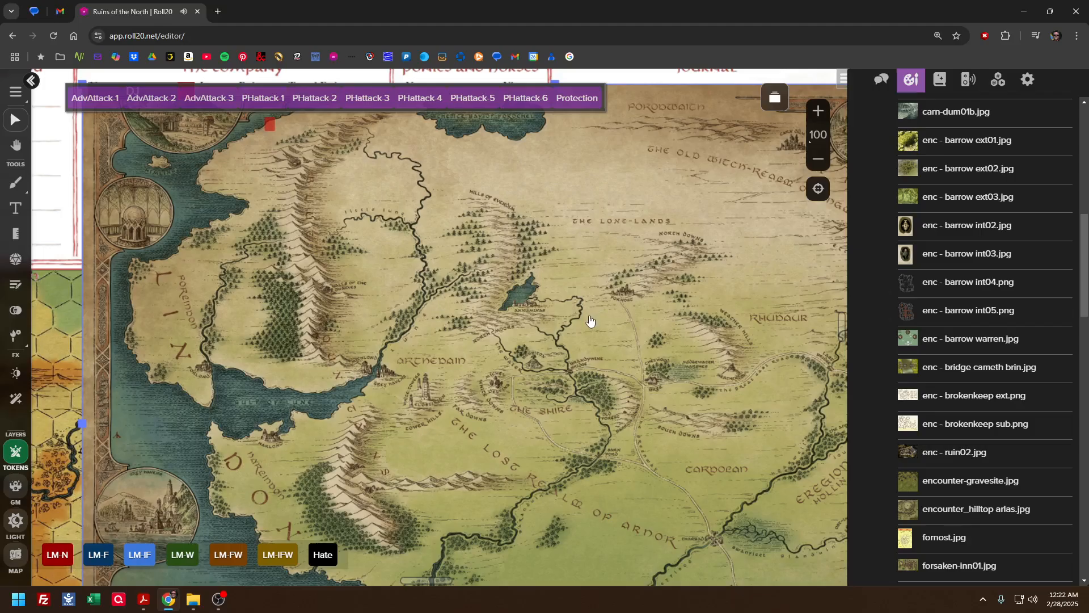
{"action": "left_click_drag", "start_coordinate": [614, 314], "coordinate": [530, 341]}
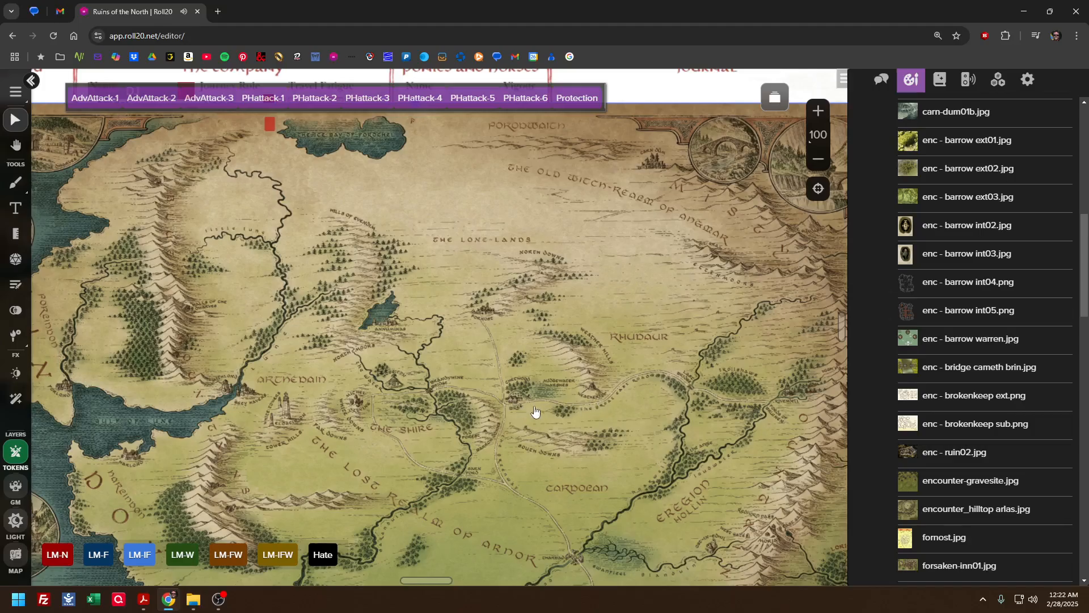
{"action": "left_click_drag", "start_coordinate": [474, 372], "coordinate": [406, 361]}
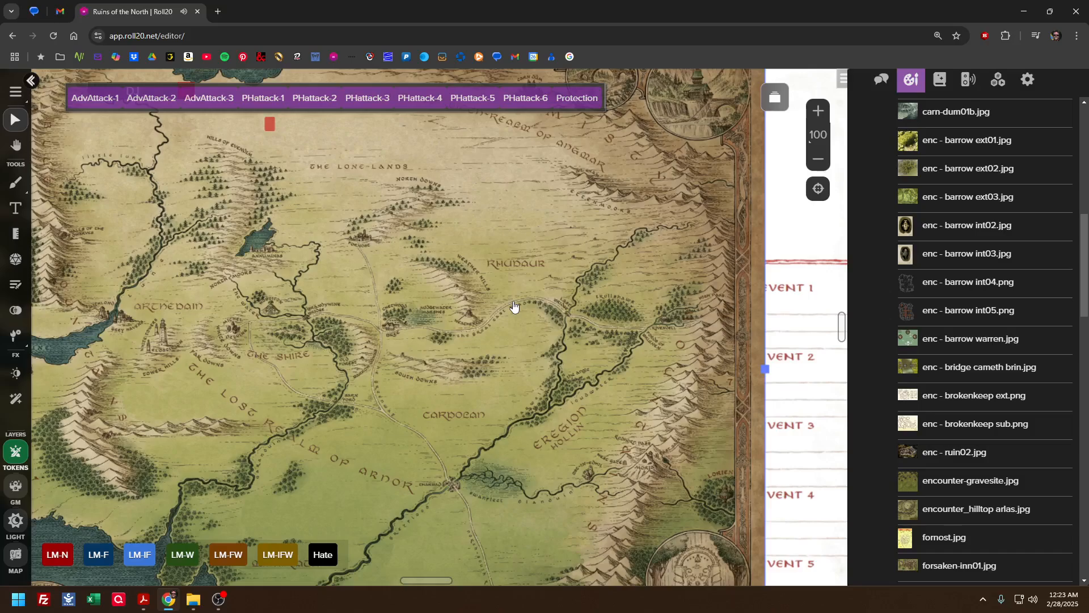
{"action": "key", "text": "Delete"}
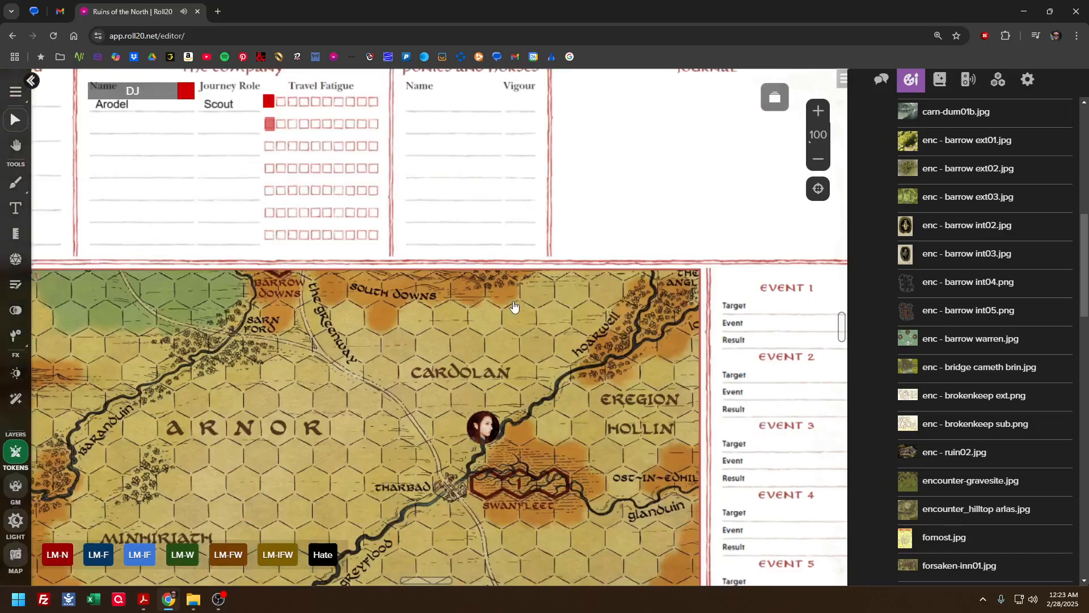
{"action": "scroll", "coordinate": [435, 345], "scroll_direction": "down", "scroll_amount": 3}
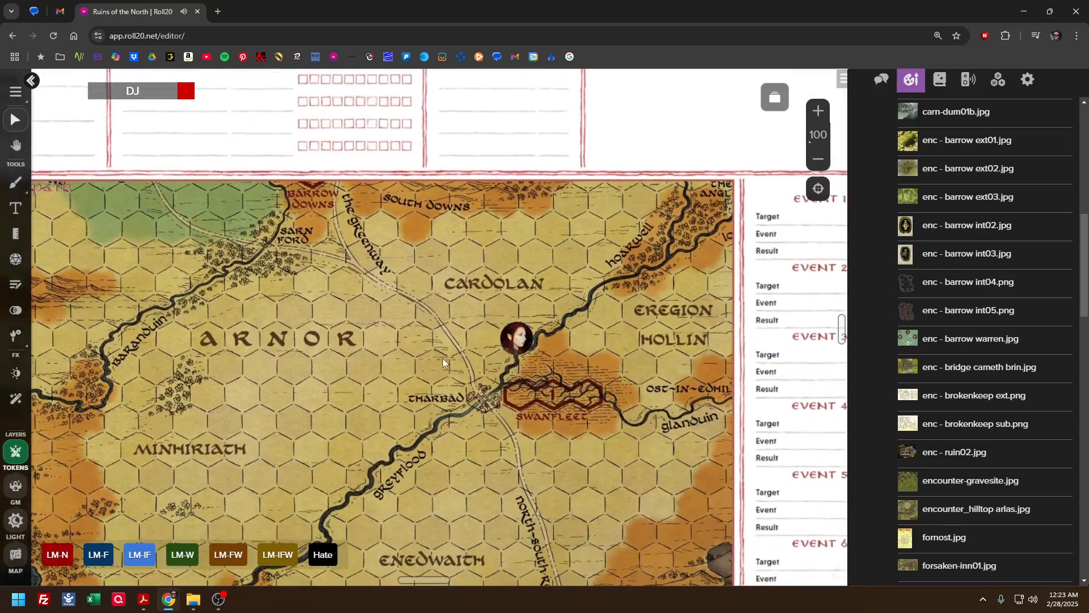
Move the character token along the river to just beside Tharbad on the journey path map, and hide the sidebar
{"action": "scroll", "coordinate": [420, 369], "scroll_direction": "down", "scroll_amount": 2}
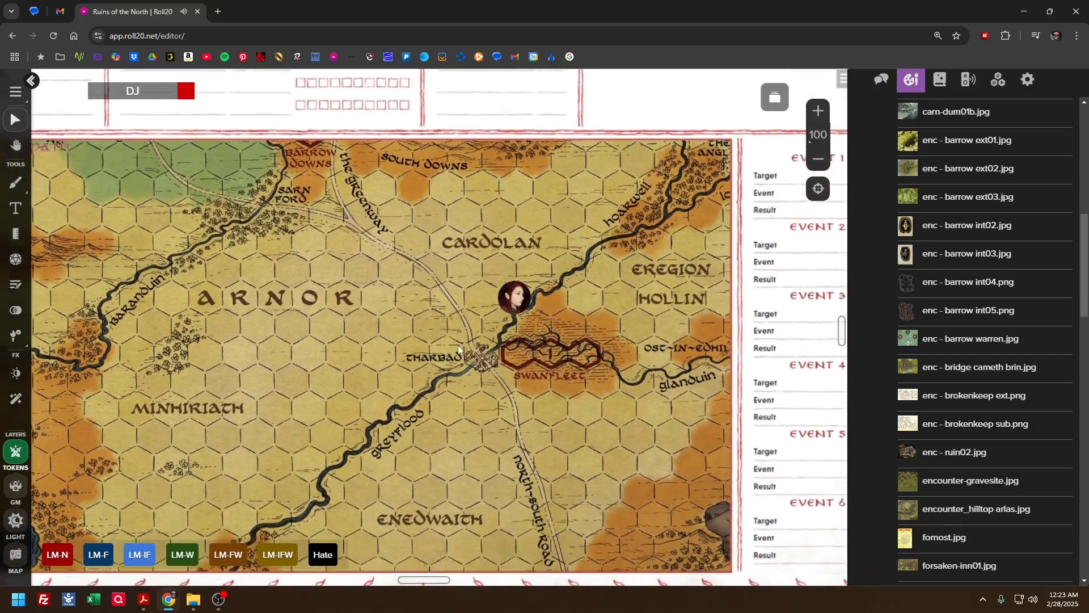
{"action": "left_click_drag", "start_coordinate": [513, 301], "coordinate": [496, 326]}
{"action": "left_click", "coordinate": [552, 322]}
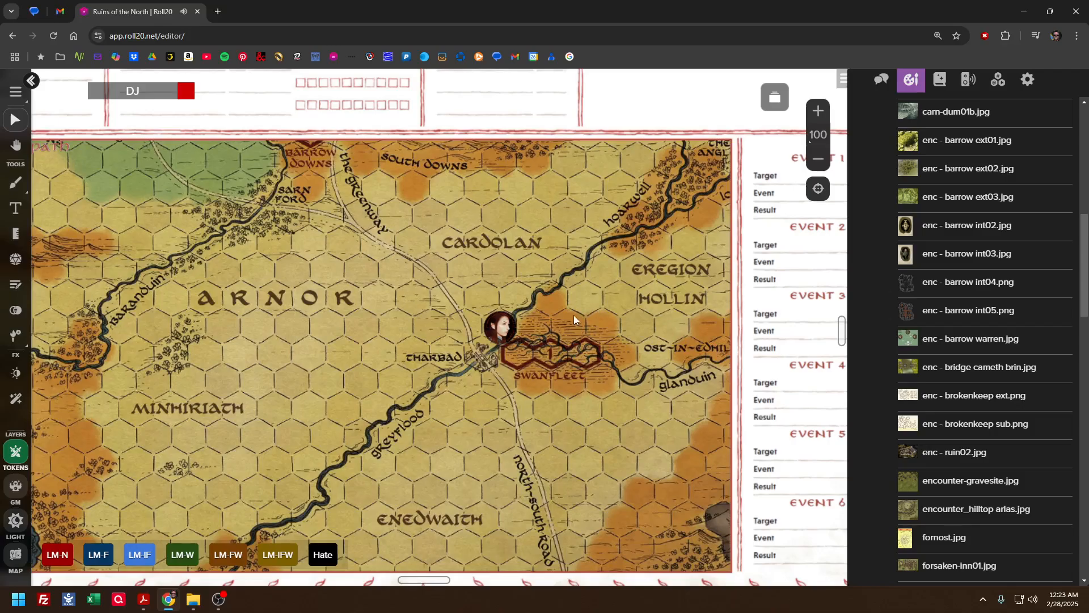
{"action": "scroll", "coordinate": [574, 314], "scroll_direction": "up", "scroll_amount": 4}
{"action": "scroll", "coordinate": [573, 315], "scroll_direction": "down", "scroll_amount": 3}
{"action": "scroll", "coordinate": [579, 283], "scroll_direction": "up", "scroll_amount": 2}
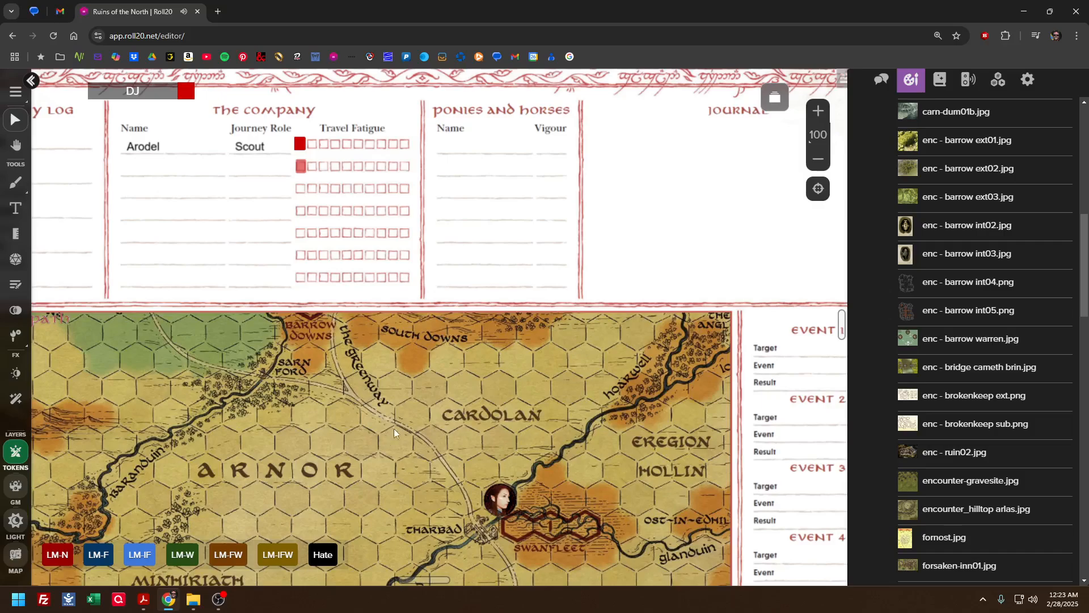
{"action": "left_click_drag", "start_coordinate": [361, 480], "coordinate": [436, 331]}
{"action": "mouse_move", "coordinate": [364, 429]}
{"action": "left_mouse_down"}
{"action": "mouse_move", "coordinate": [396, 390]}
{"action": "mouse_move", "coordinate": [366, 412]}
{"action": "left_mouse_up"}
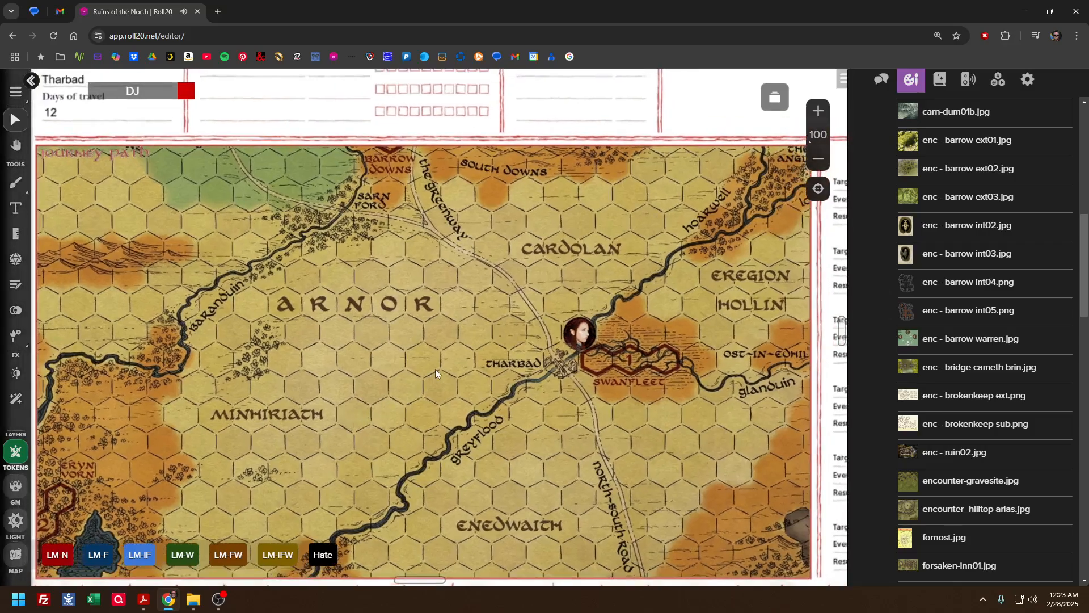
{"action": "left_click", "coordinate": [842, 80]}
{"action": "left_click_drag", "start_coordinate": [699, 129], "coordinate": [671, 321]}
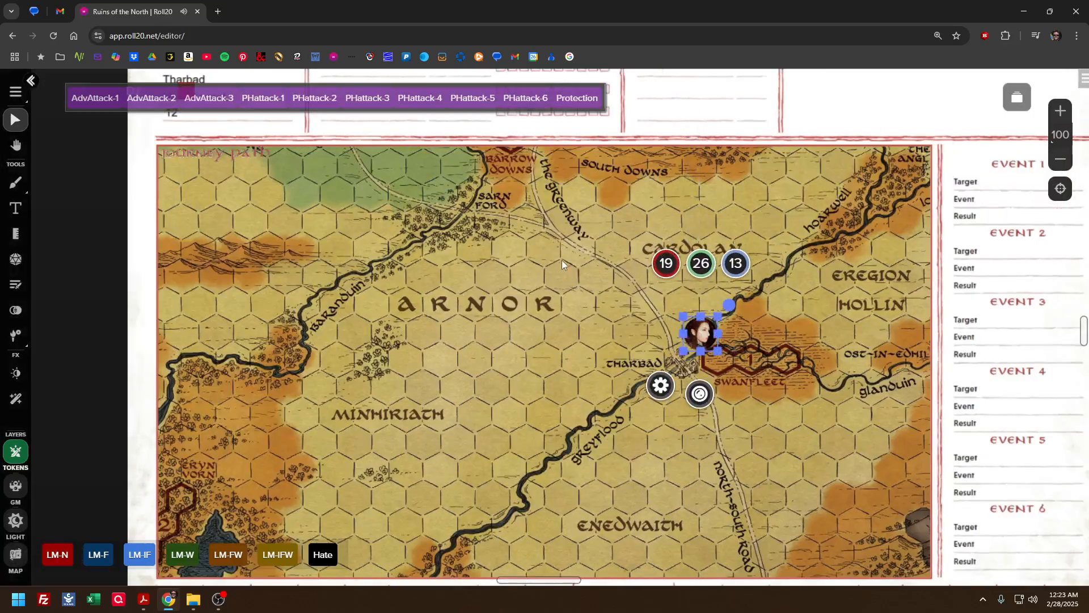
{"action": "left_click_drag", "start_coordinate": [561, 260], "coordinate": [414, 308]}
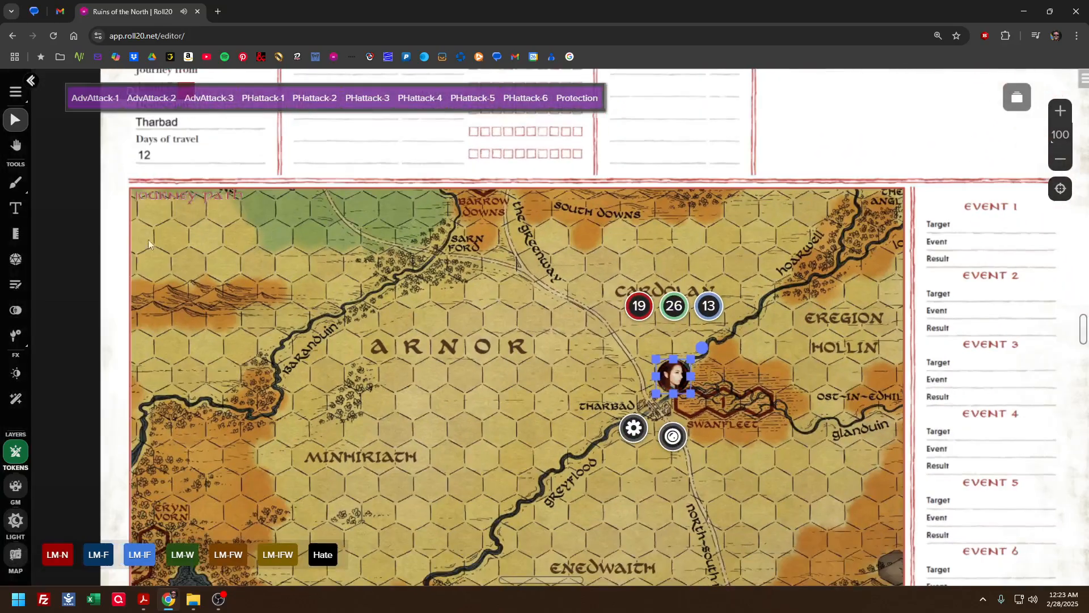
{"action": "left_click", "coordinate": [25, 190]}
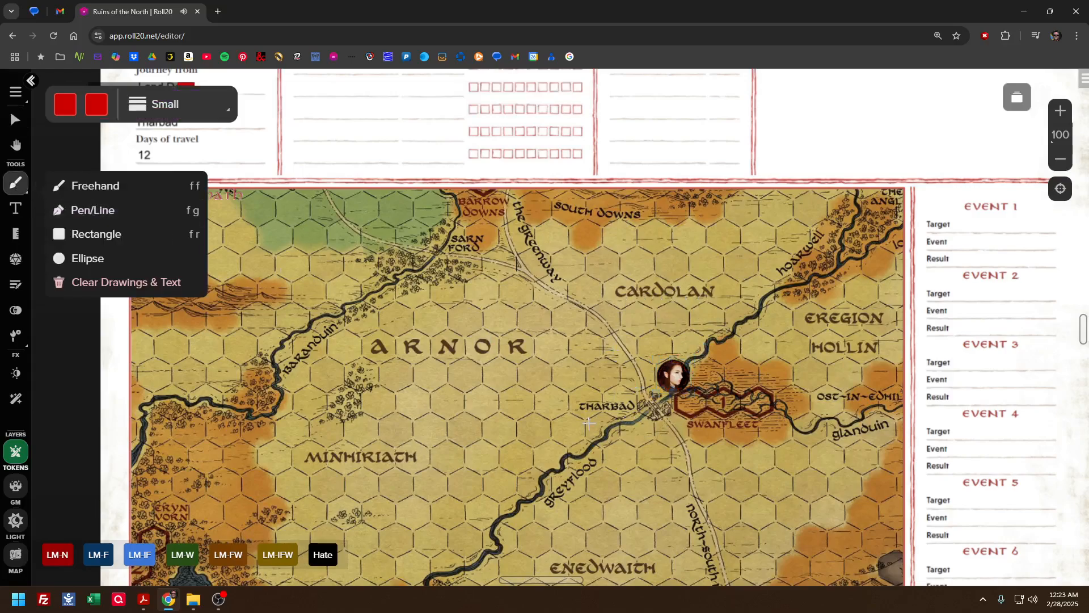
{"action": "left_click_drag", "start_coordinate": [656, 405], "coordinate": [634, 370]}
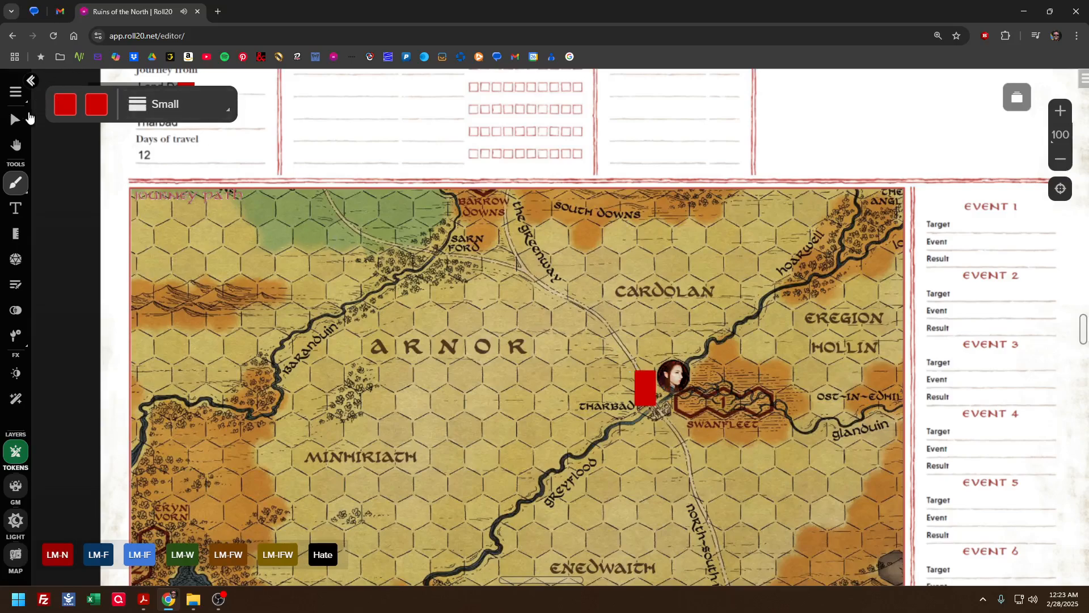
{"action": "left_click", "coordinate": [15, 121]}
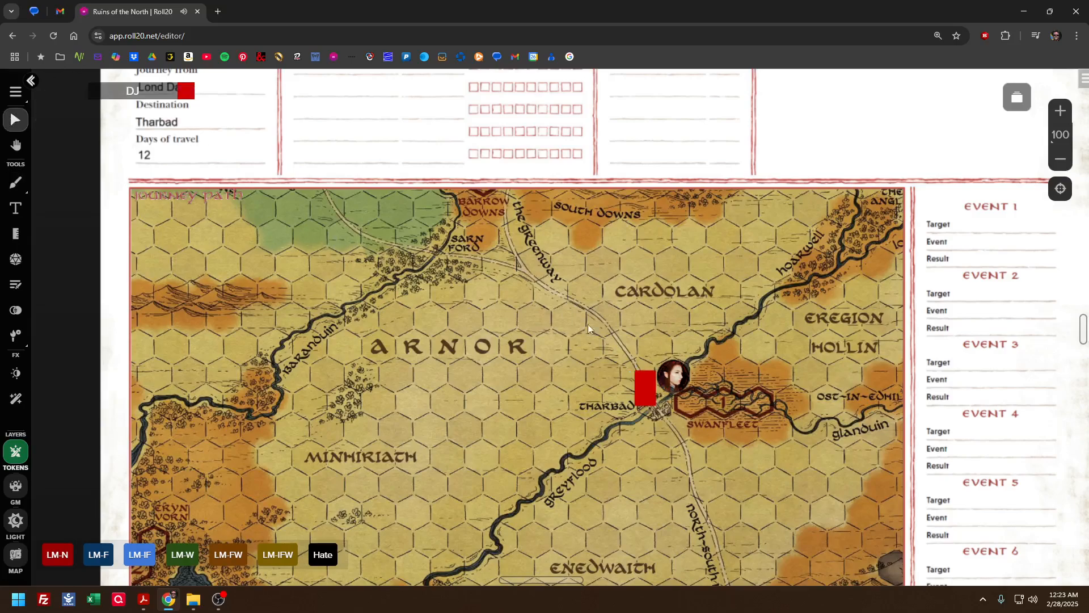
{"action": "left_click", "coordinate": [643, 387]}
{"action": "key", "text": "Delete"}
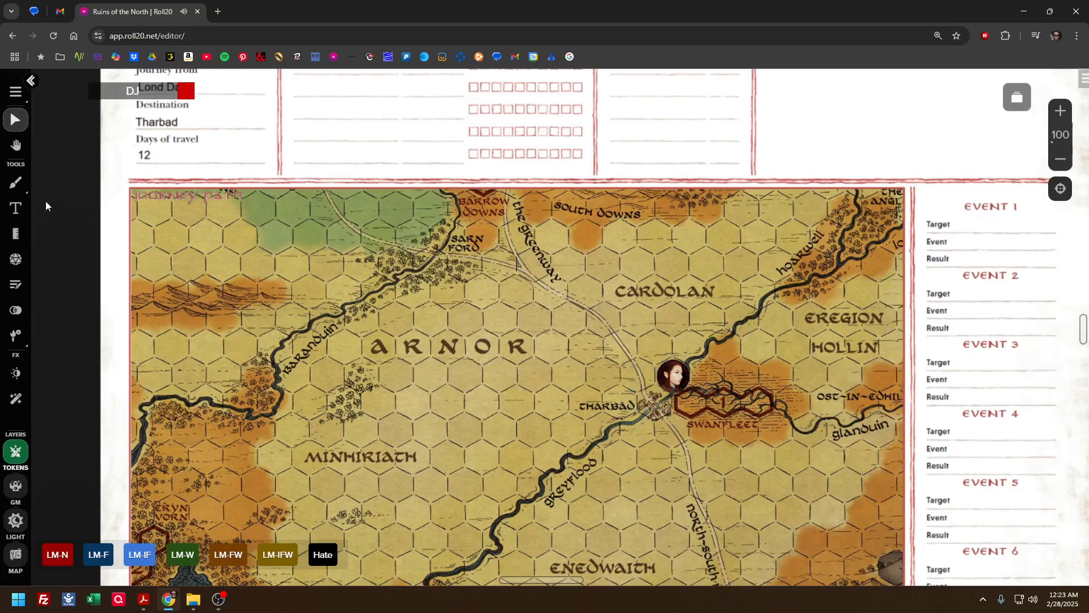
Try to trace the road from Tharbad toward the Greenway with the Freehand tool using red fill, and delete the shape
{"action": "left_click", "coordinate": [16, 182]}
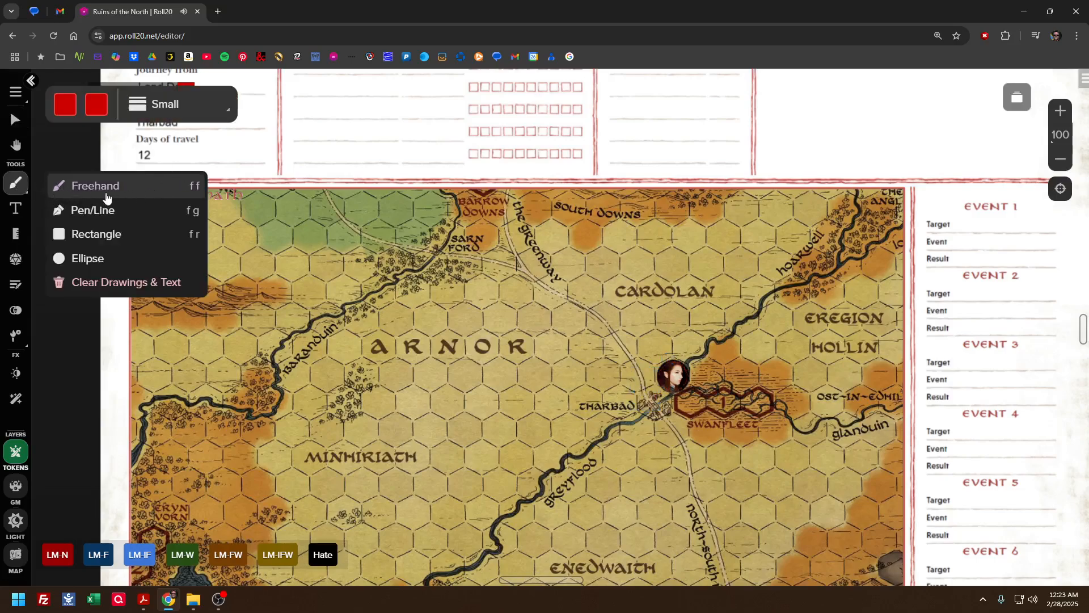
{"action": "left_click", "coordinate": [164, 116]}
{"action": "left_click", "coordinate": [145, 165]}
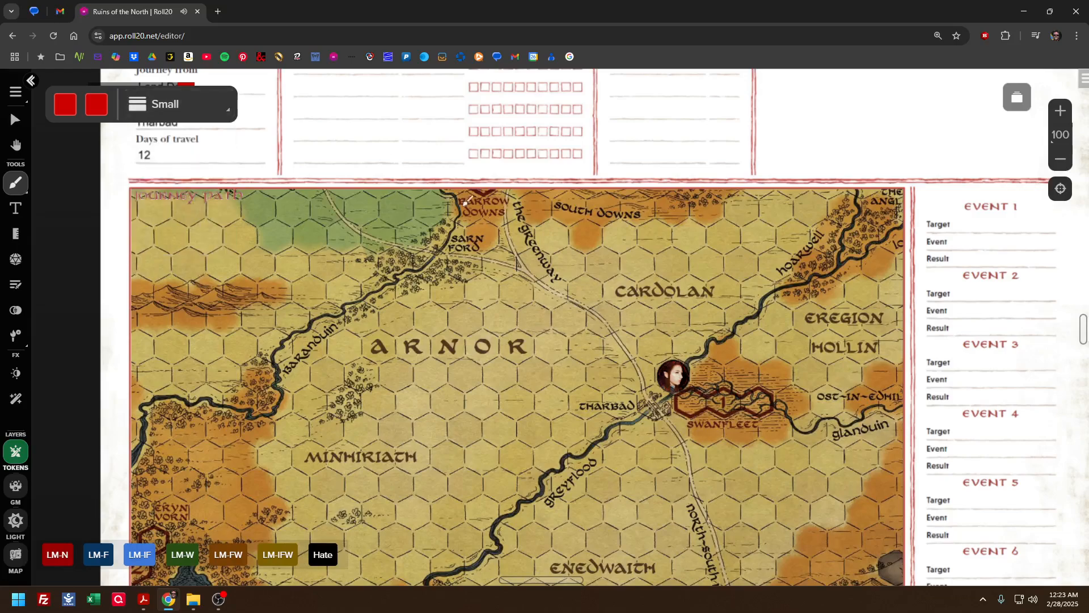
{"action": "mouse_move", "coordinate": [655, 398]}
{"action": "left_mouse_down"}
{"action": "mouse_move", "coordinate": [583, 286]}
{"action": "mouse_move", "coordinate": [528, 260]}
{"action": "left_mouse_up"}
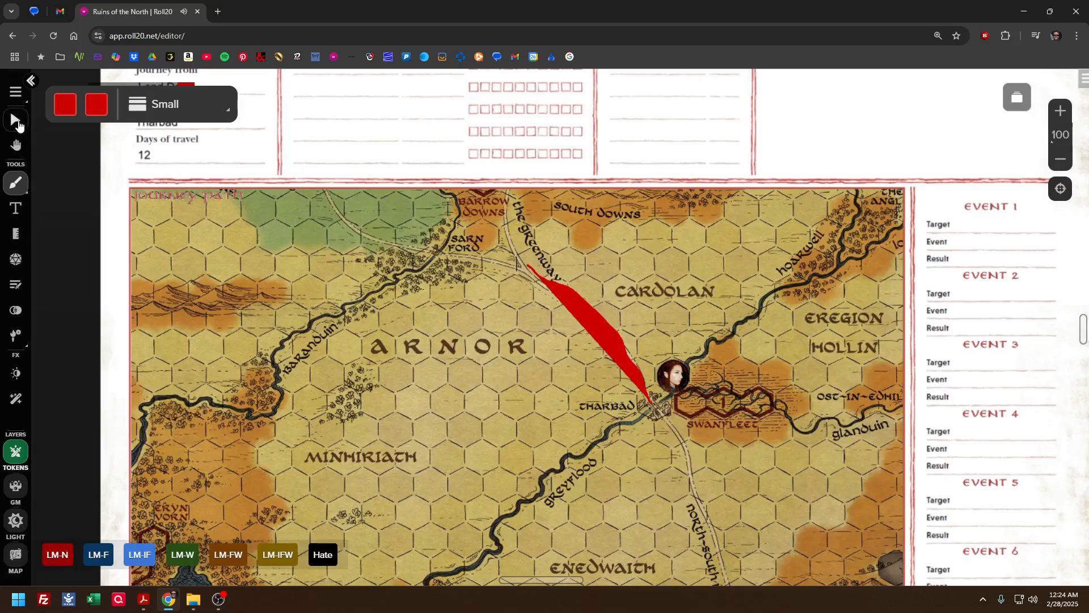
{"action": "left_click", "coordinate": [16, 119]}
{"action": "left_click", "coordinate": [599, 315]}
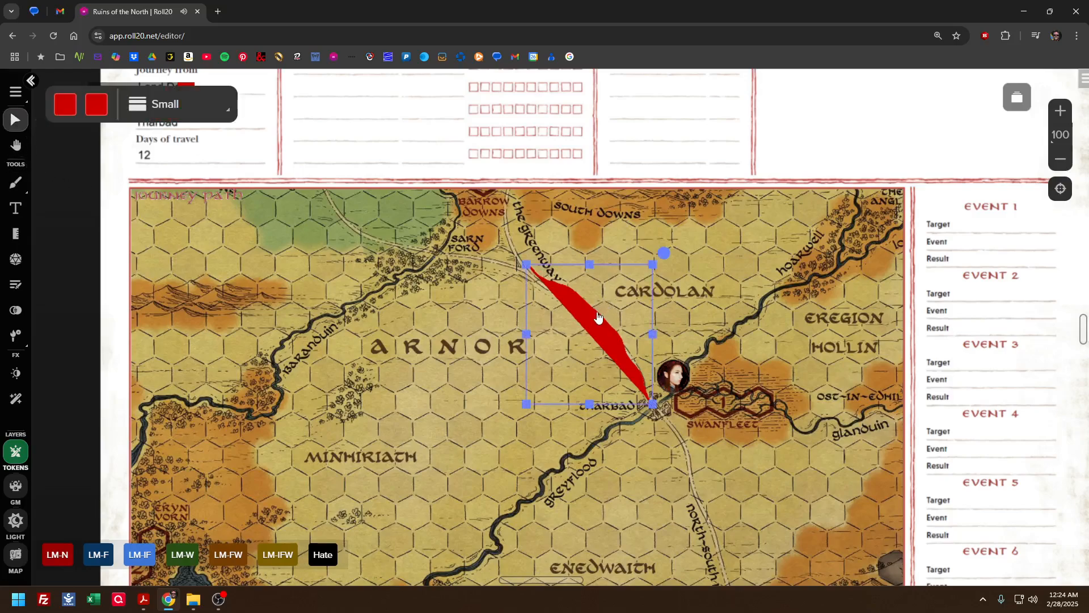
{"action": "key", "text": "Delete"}
Set the drawing fill to transparent and trace a red freehand route from Tharbad along the Greenway to the Barrow Downs
{"action": "left_click", "coordinate": [15, 183]}
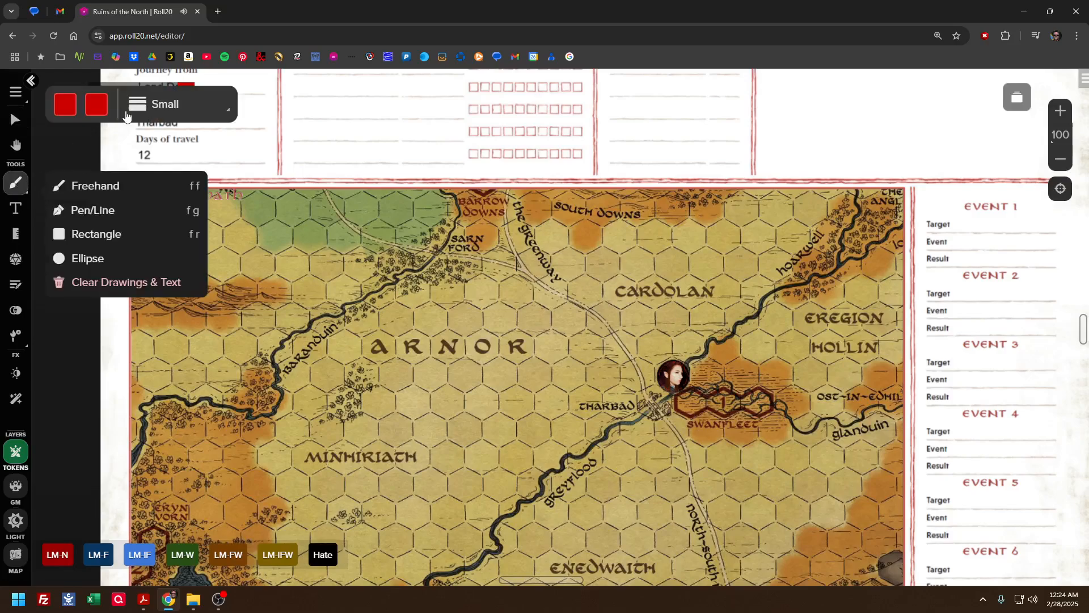
{"action": "left_click", "coordinate": [97, 108]}
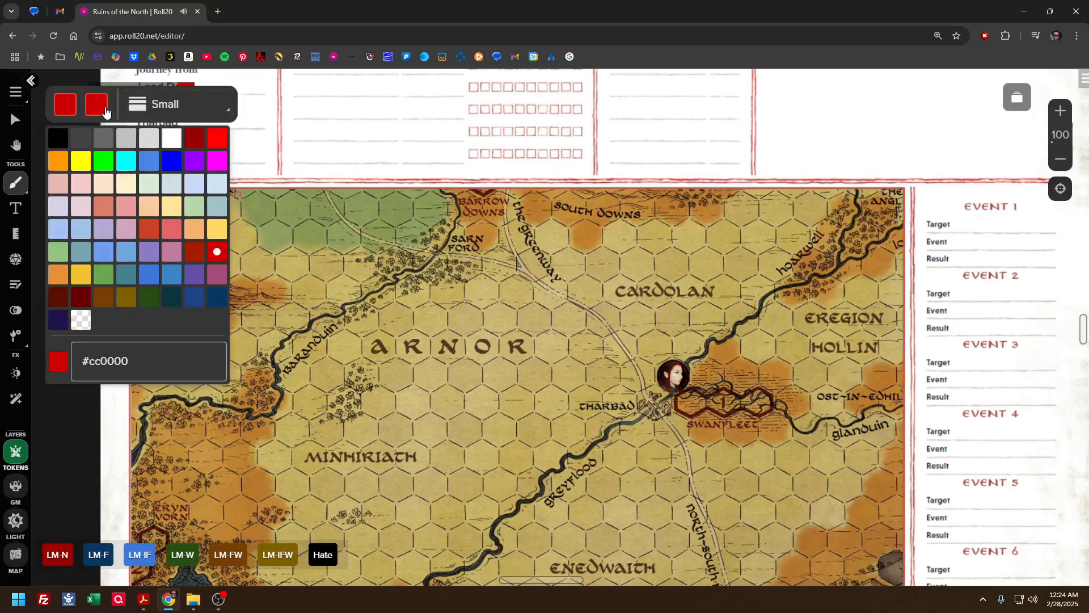
{"action": "left_click", "coordinate": [79, 314]}
{"action": "left_click", "coordinate": [31, 80]}
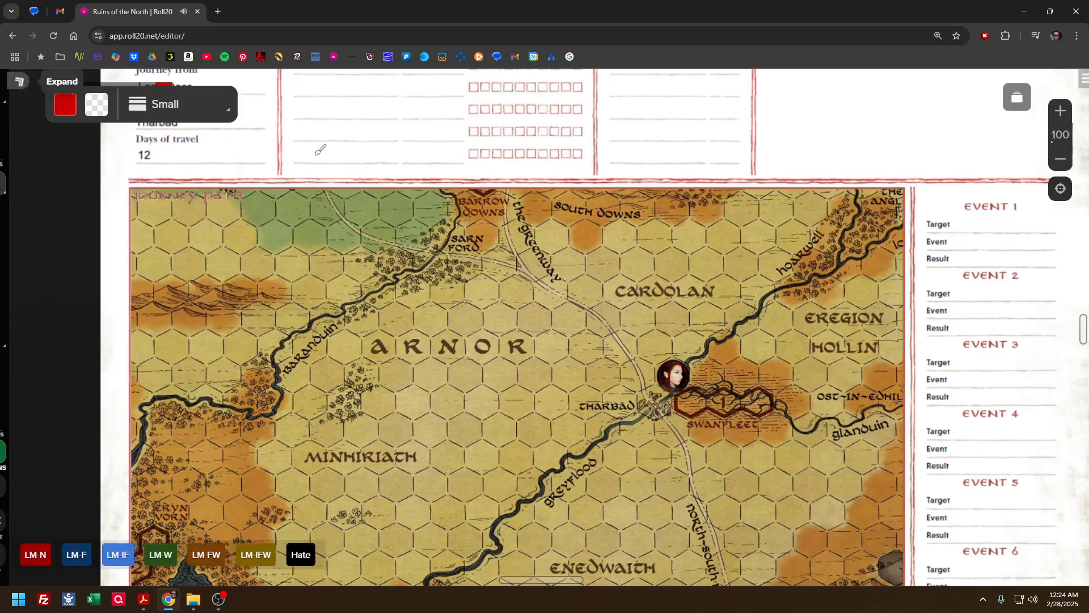
{"action": "mouse_move", "coordinate": [656, 401]}
{"action": "left_mouse_down"}
{"action": "mouse_move", "coordinate": [647, 358]}
{"action": "mouse_move", "coordinate": [599, 296]}
{"action": "mouse_move", "coordinate": [536, 277]}
{"action": "mouse_move", "coordinate": [504, 212]}
{"action": "left_mouse_up"}
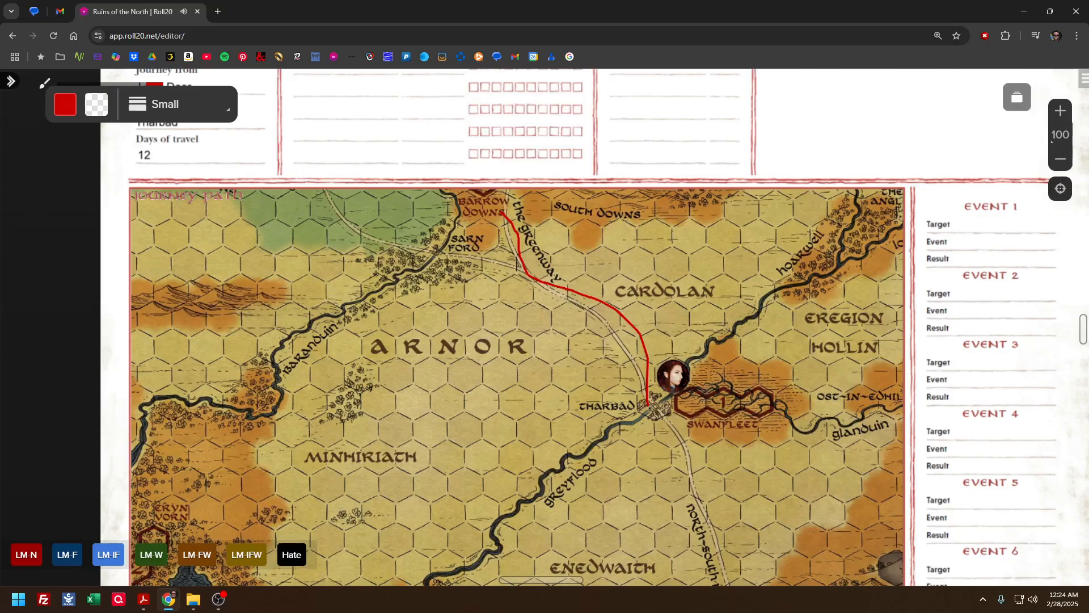
{"action": "left_click", "coordinate": [14, 82]}
{"action": "left_click", "coordinate": [15, 119]}
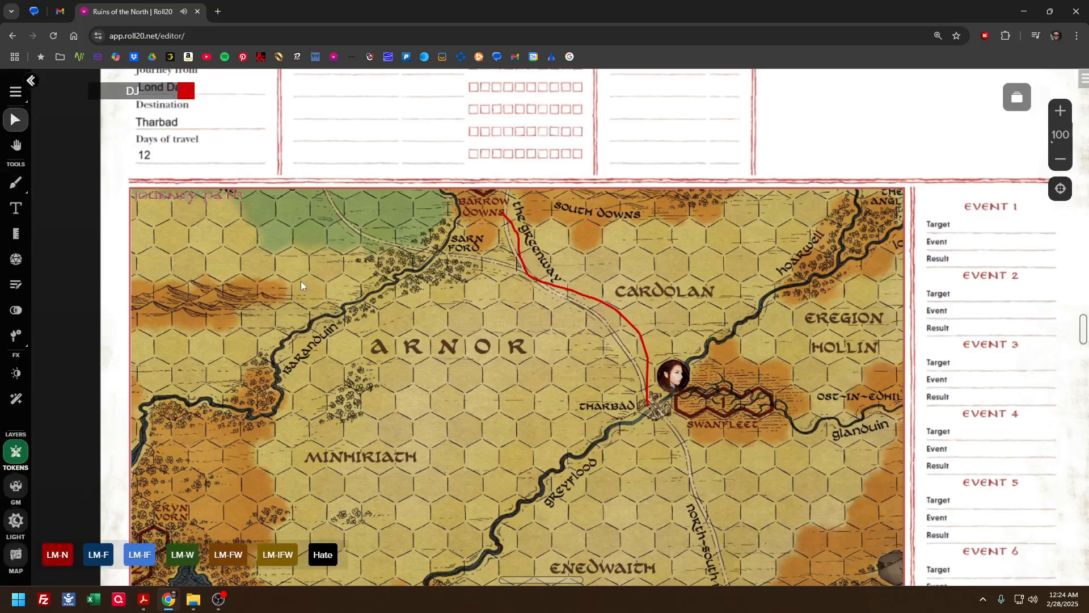
Move the character token onto Tharbad and up along the red route to the road just southwest of Cardolan
{"action": "scroll", "coordinate": [374, 328], "scroll_direction": "up", "scroll_amount": 2}
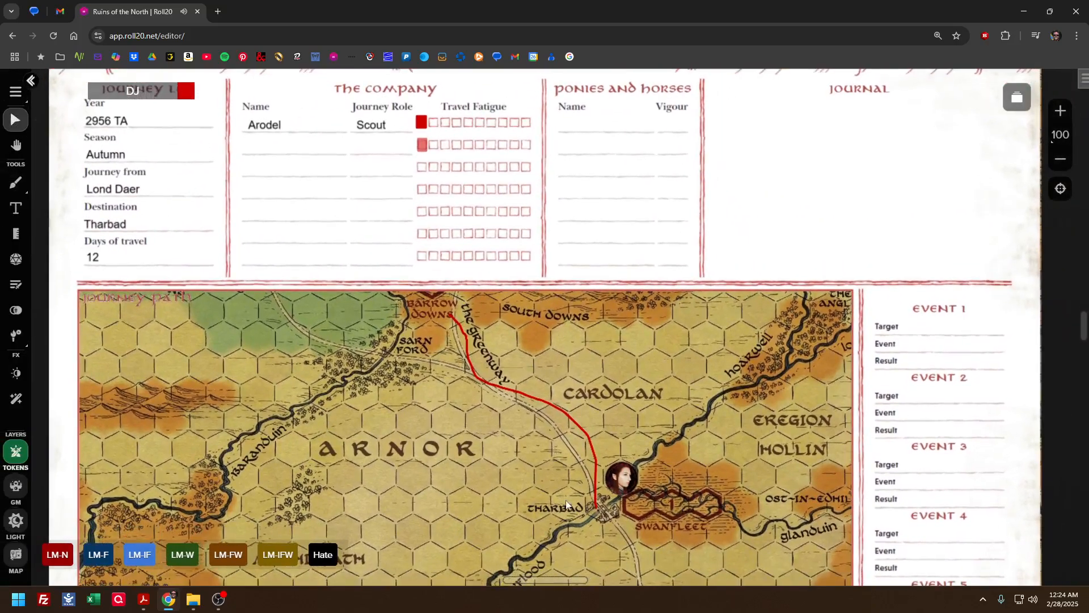
{"action": "mouse_move", "coordinate": [620, 486]}
{"action": "left_mouse_down"}
{"action": "mouse_move", "coordinate": [584, 503]}
{"action": "mouse_move", "coordinate": [591, 516]}
{"action": "left_mouse_up"}
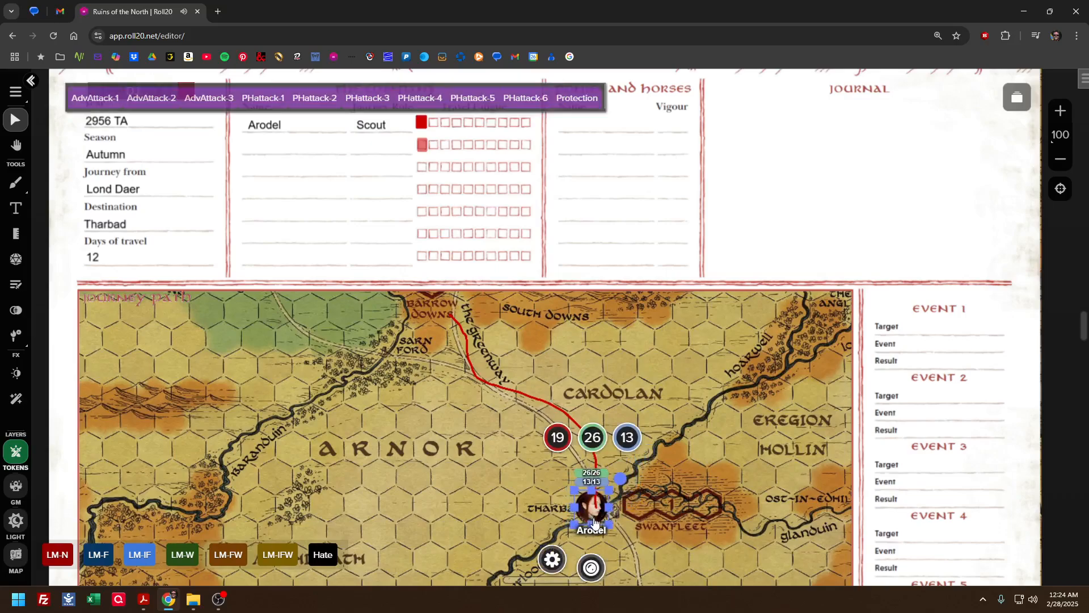
{"action": "left_click_drag", "start_coordinate": [590, 518], "coordinate": [551, 431]}
{"action": "left_click", "coordinate": [621, 438]}
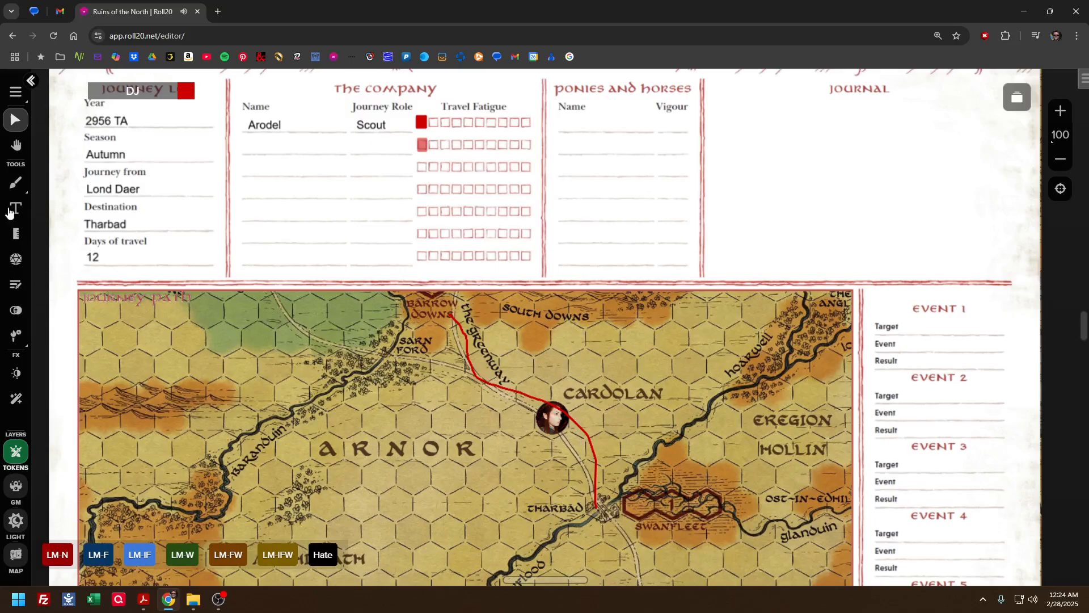
Delete the red route line from the map and clear the text entered in the Journey Log and Company sections
{"action": "left_click", "coordinate": [492, 388]}
{"action": "key", "text": "Delete"}
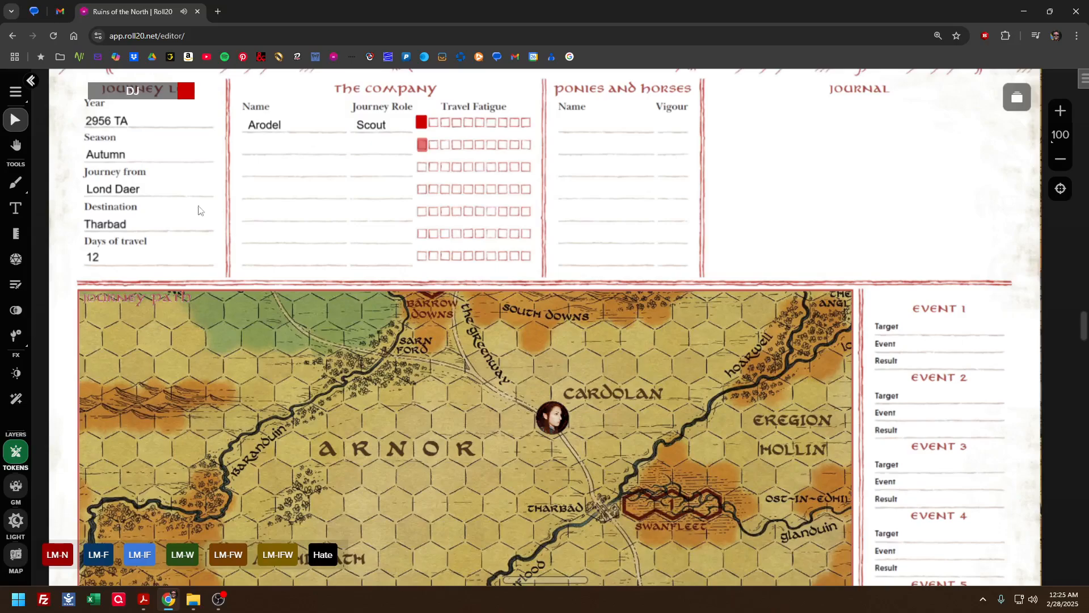
{"action": "left_click_drag", "start_coordinate": [78, 138], "coordinate": [392, 268]}
{"action": "key", "text": "Delete"}
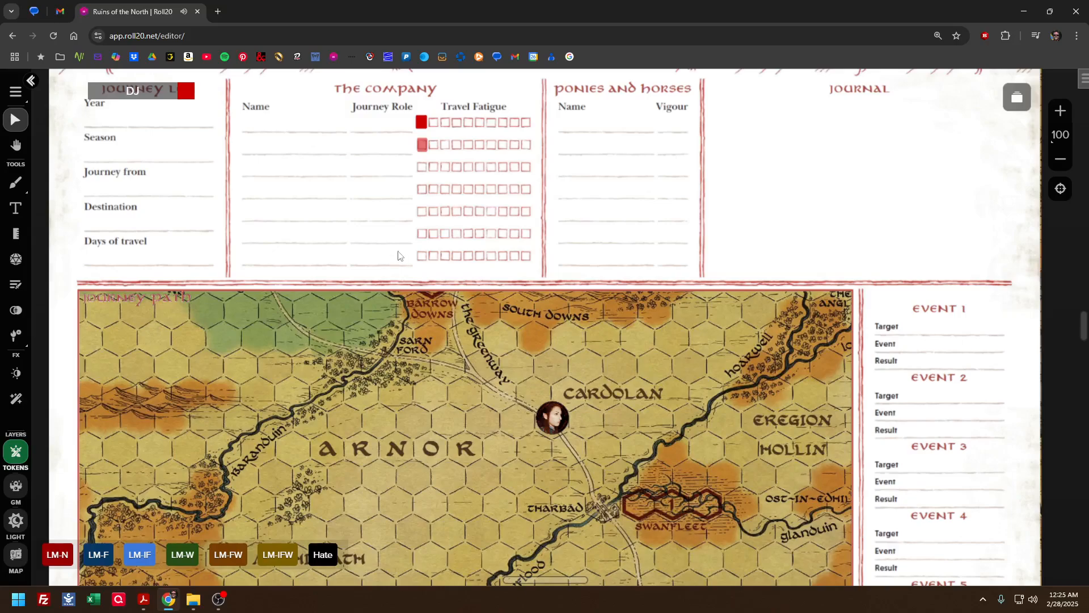
Delete the red Travel Fatigue marks from the token layer's first row and the GM layer's second row, and return to the token layer
{"action": "left_click", "coordinate": [421, 122]}
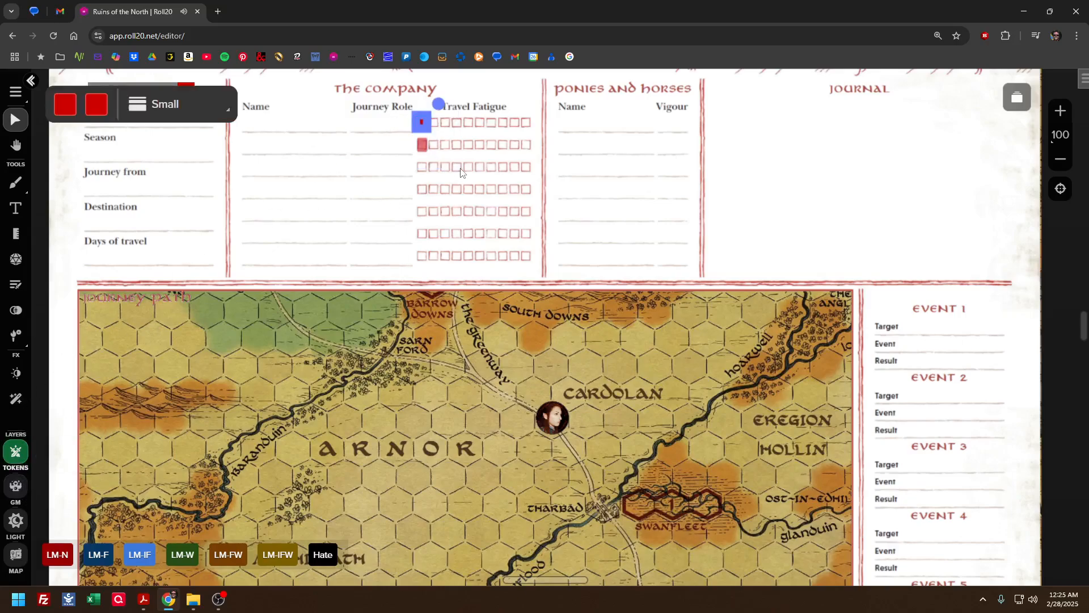
{"action": "key", "text": "Delete"}
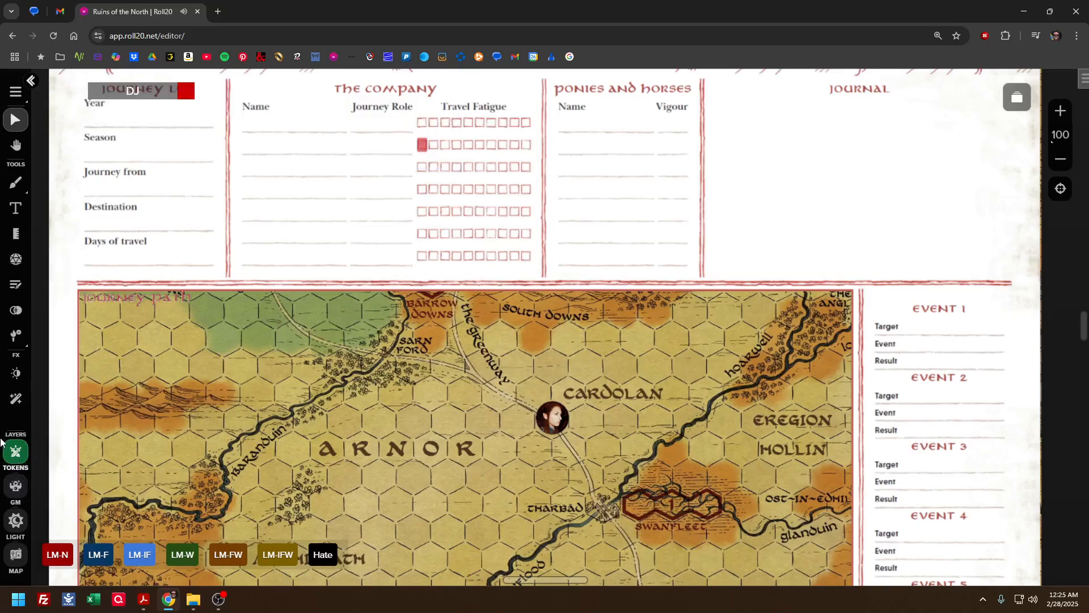
{"action": "left_click", "coordinate": [16, 484]}
{"action": "left_click", "coordinate": [422, 144]}
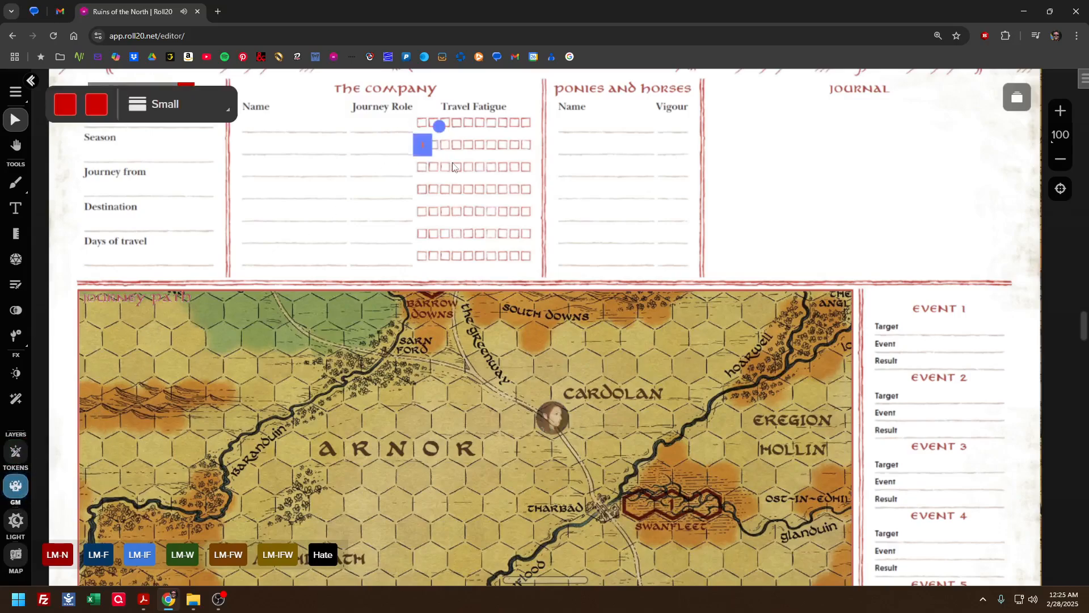
{"action": "key", "text": "Delete"}
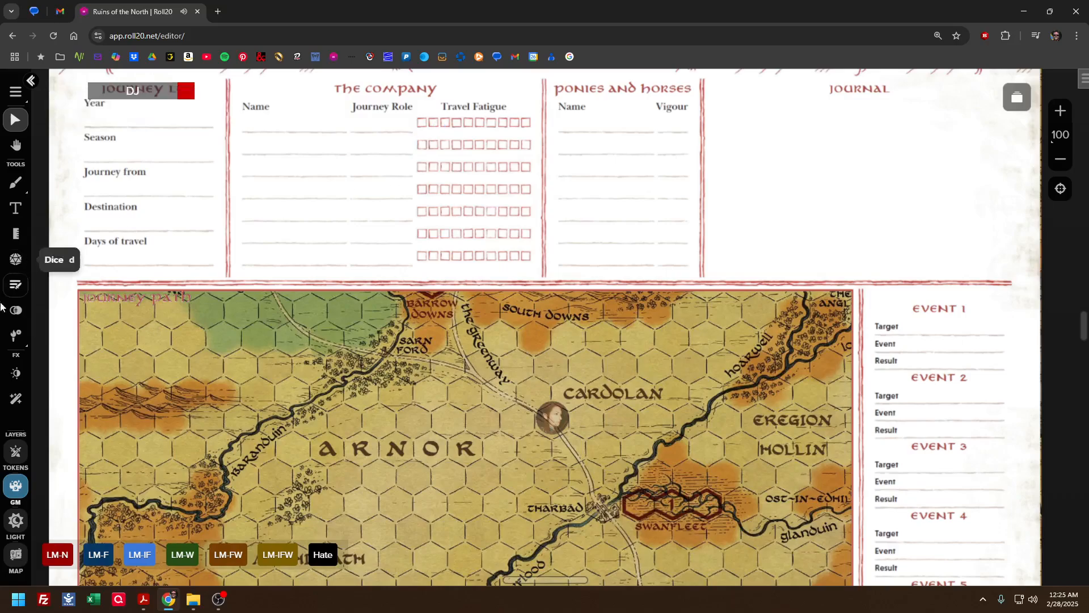
{"action": "left_click", "coordinate": [16, 451]}
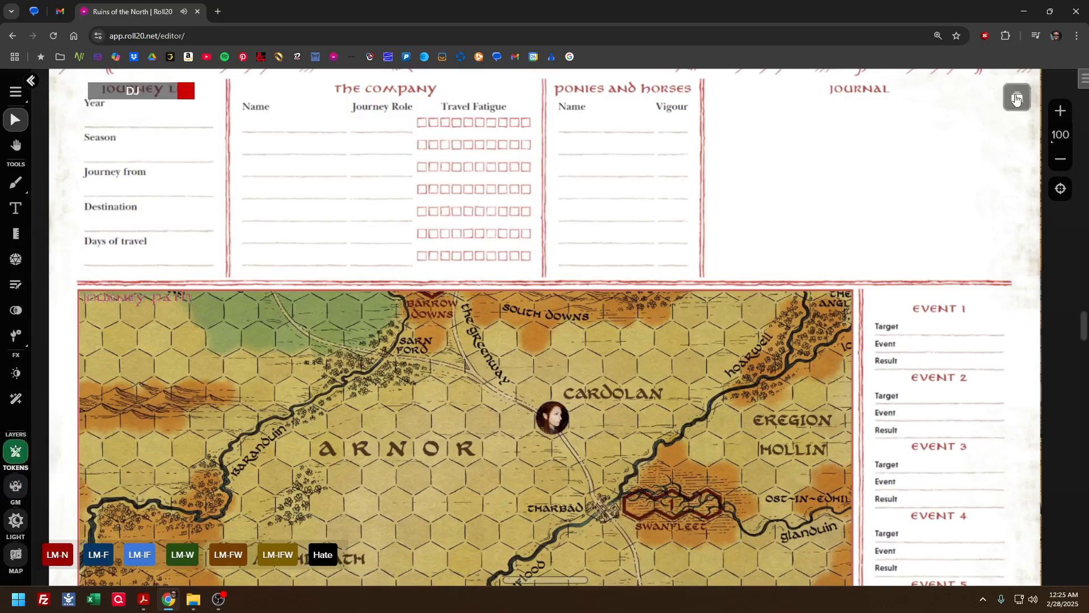
Open the Journeys page and show its journey roles and event table, with the sidebar displayed again
{"action": "left_click", "coordinate": [1016, 99]}
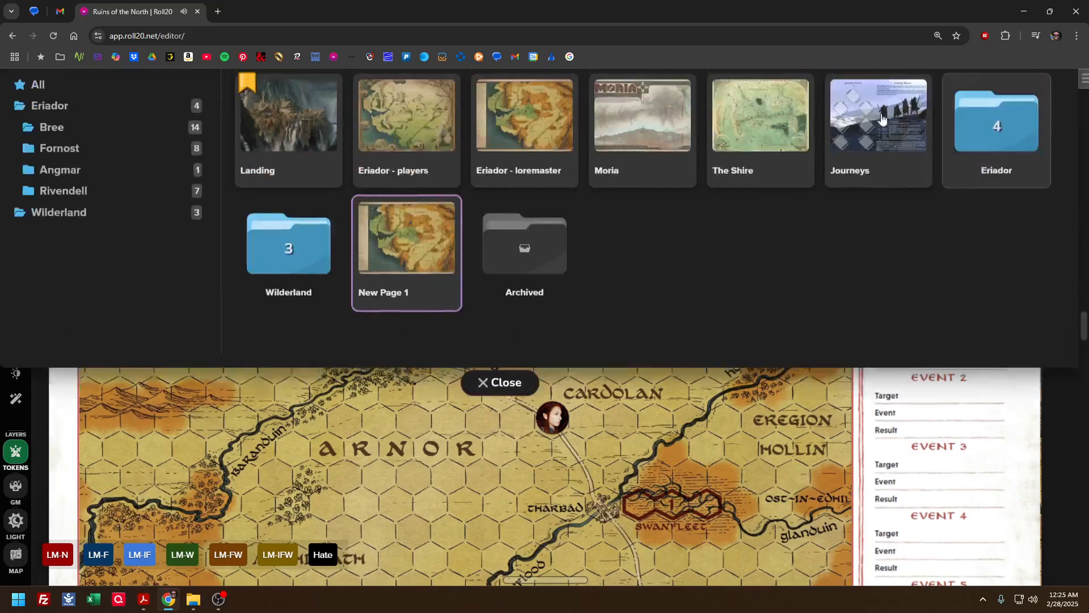
{"action": "left_click", "coordinate": [881, 250]}
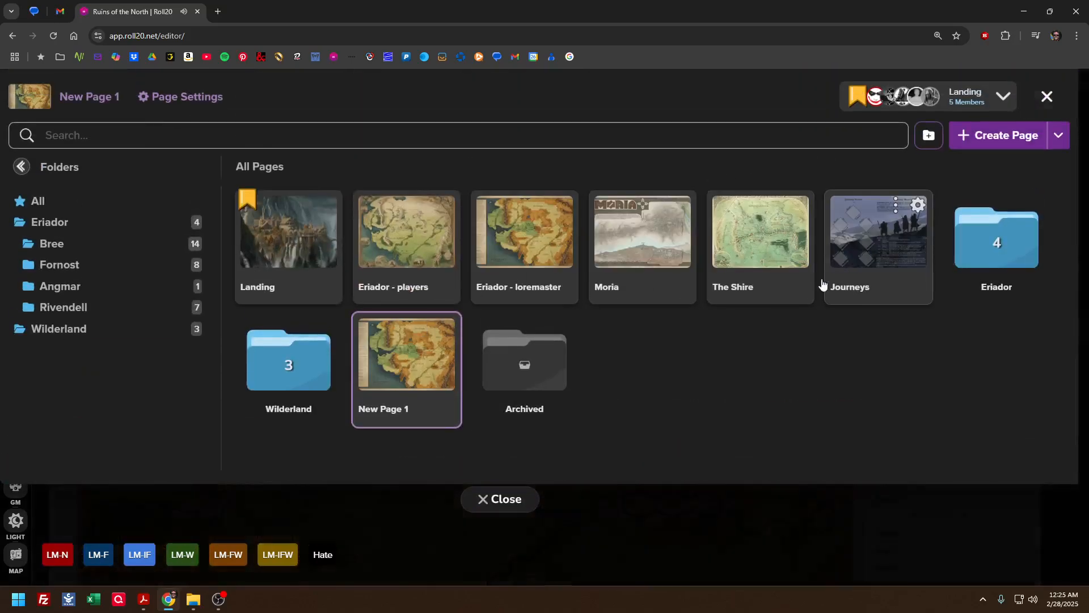
{"action": "left_click", "coordinate": [508, 499]}
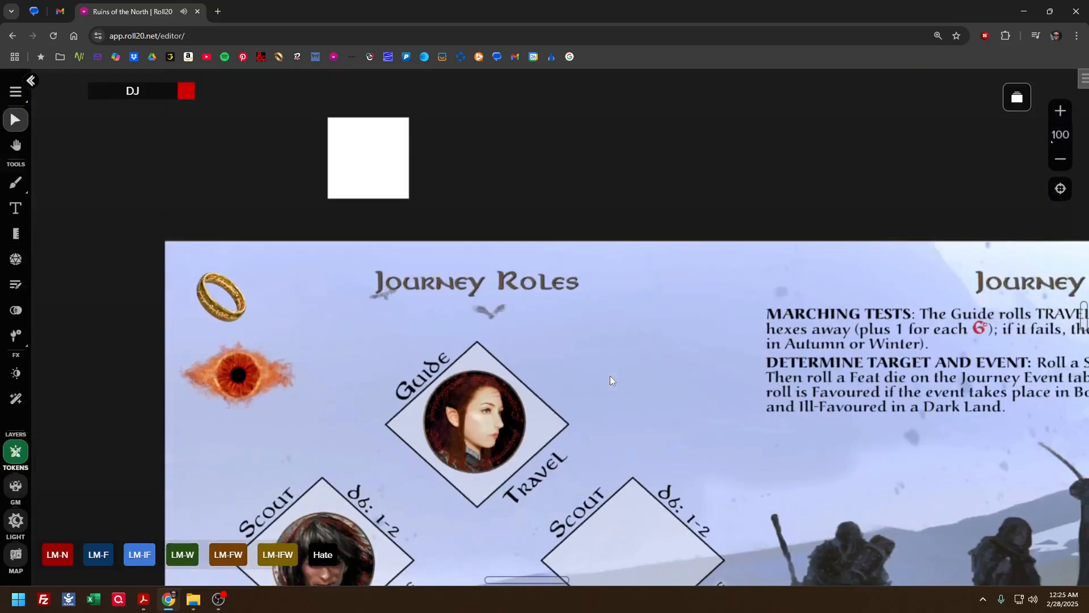
{"action": "scroll", "coordinate": [611, 374], "scroll_direction": "down", "scroll_amount": 4}
{"action": "scroll", "coordinate": [726, 382], "scroll_direction": "right", "scroll_amount": 4}
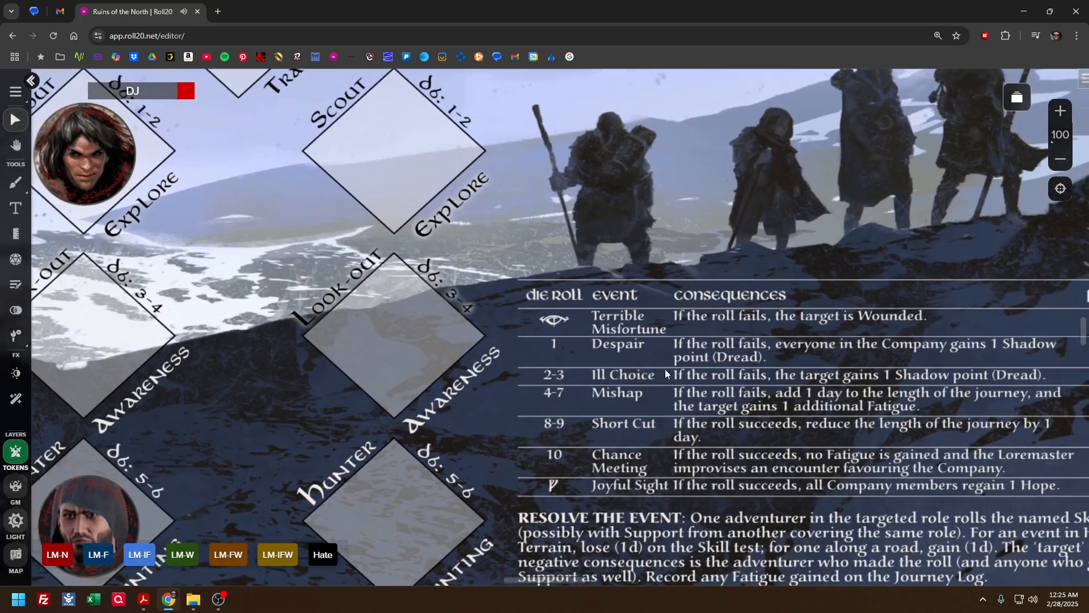
{"action": "left_click_drag", "start_coordinate": [727, 359], "coordinate": [741, 417]}
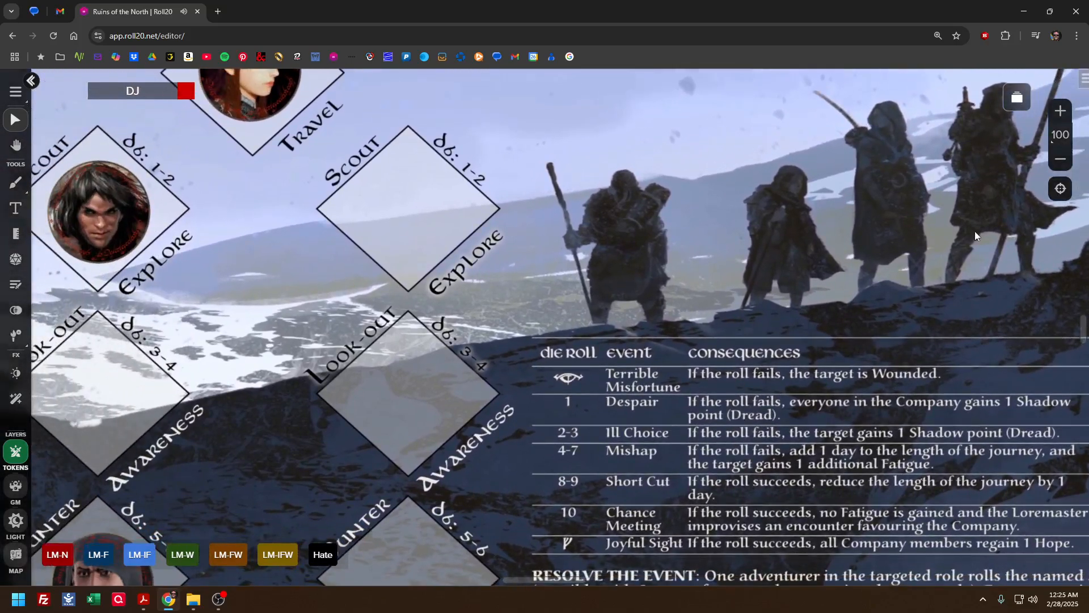
{"action": "left_click", "coordinate": [1084, 80]}
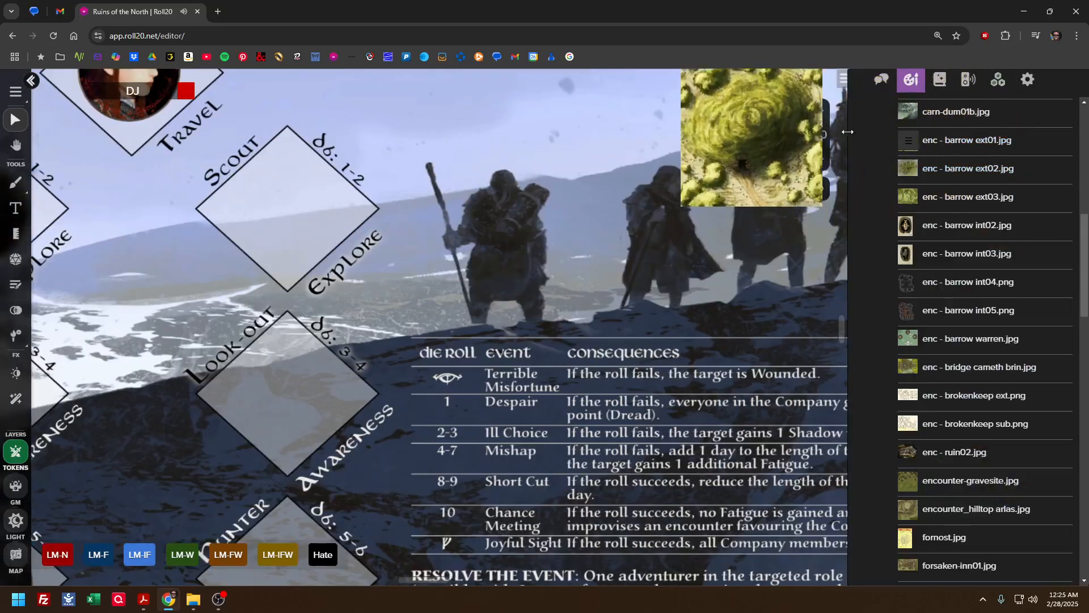
{"action": "left_click", "coordinate": [817, 159]}
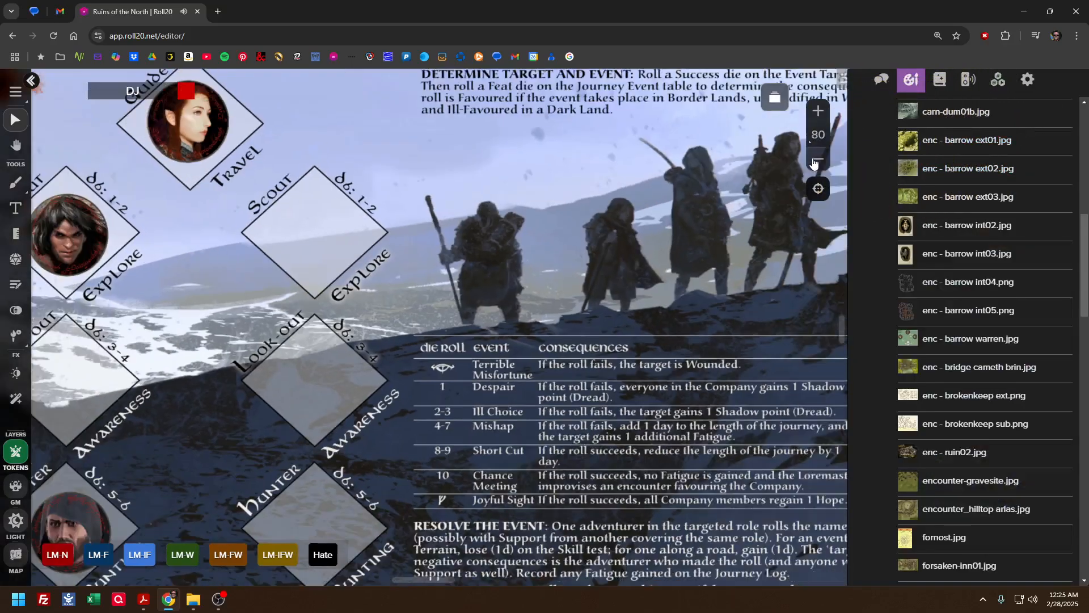
Show the whole Journeys page at 60% zoom with the sidebar hidden
{"action": "left_click", "coordinate": [817, 160]}
{"action": "left_click", "coordinate": [838, 81]}
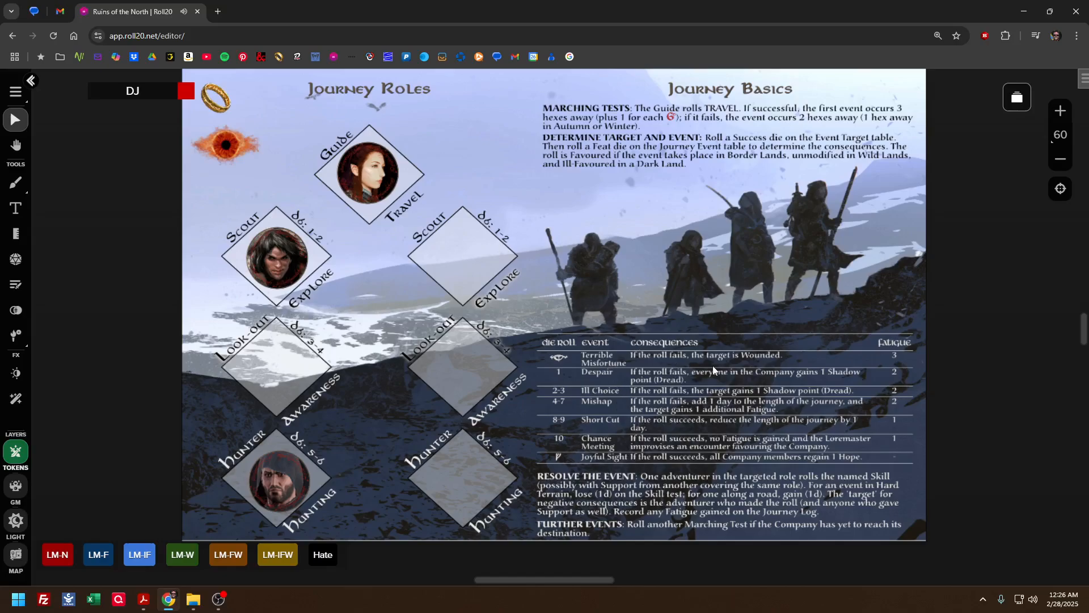
Switch to the Eriador - players page and close the page overview
{"action": "left_click", "coordinate": [1017, 98]}
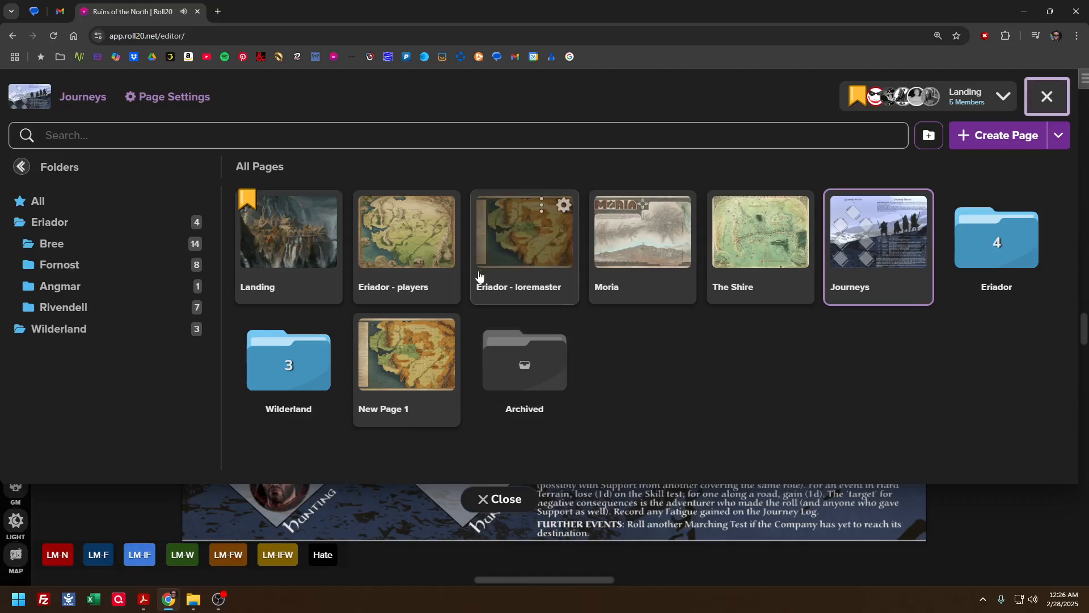
{"action": "left_click", "coordinate": [435, 244]}
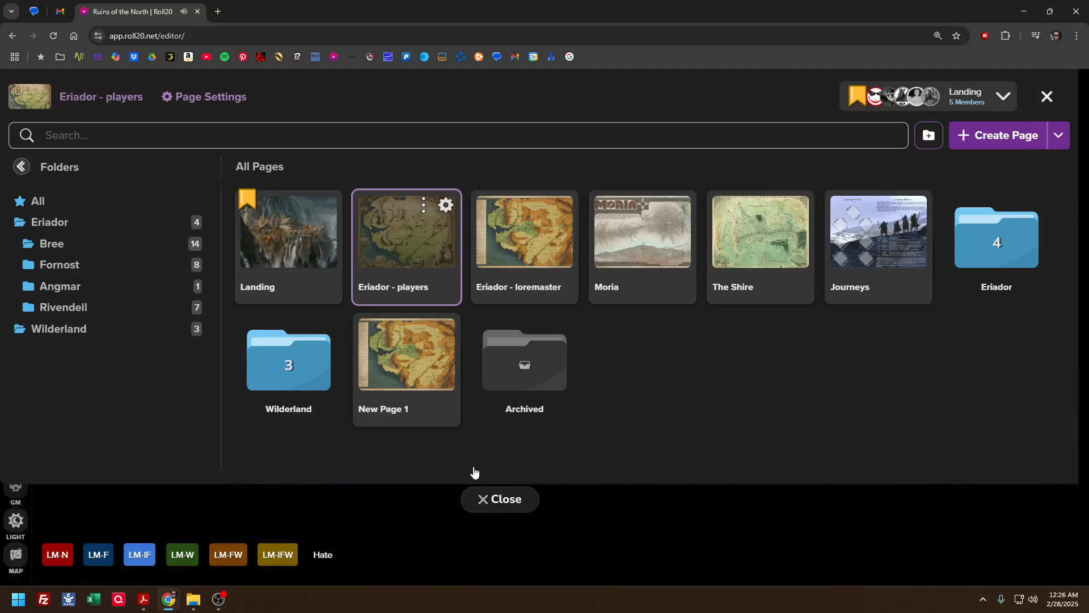
{"action": "left_click", "coordinate": [492, 504]}
Examine the Eriador players map from the Hills of Evendim and Fornost across the Lone-lands and Angmar to Rhudaur
{"action": "left_click_drag", "start_coordinate": [445, 226], "coordinate": [606, 438]}
{"action": "left_click_drag", "start_coordinate": [511, 288], "coordinate": [655, 515]}
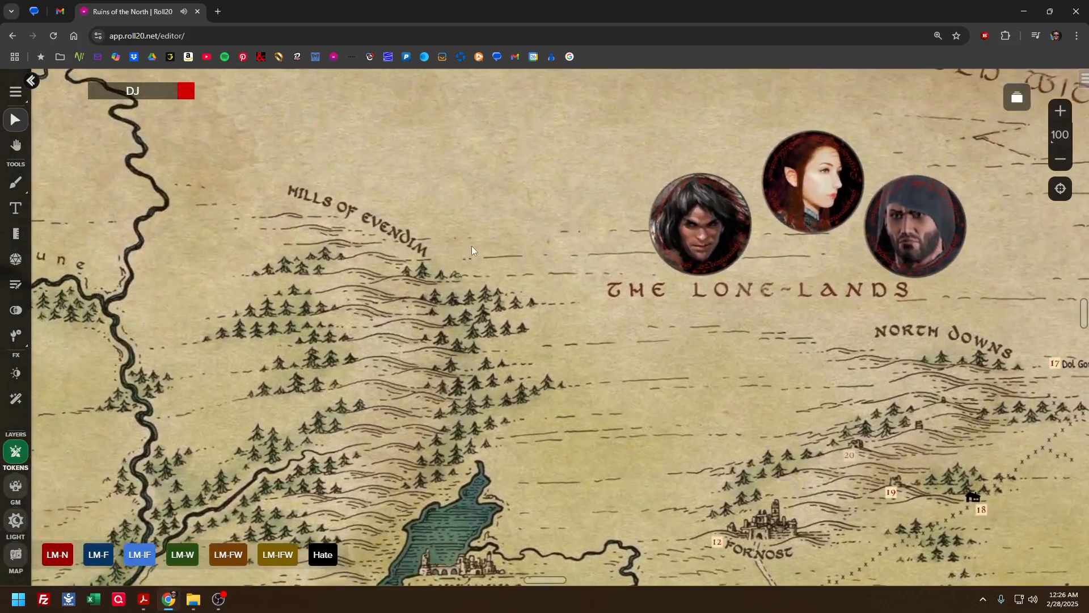
{"action": "left_click_drag", "start_coordinate": [482, 259], "coordinate": [655, 428]}
{"action": "left_click_drag", "start_coordinate": [486, 244], "coordinate": [521, 192]}
{"action": "left_click_drag", "start_coordinate": [711, 303], "coordinate": [482, 153]}
{"action": "left_click_drag", "start_coordinate": [674, 346], "coordinate": [491, 255]}
{"action": "left_click_drag", "start_coordinate": [745, 382], "coordinate": [487, 271]}
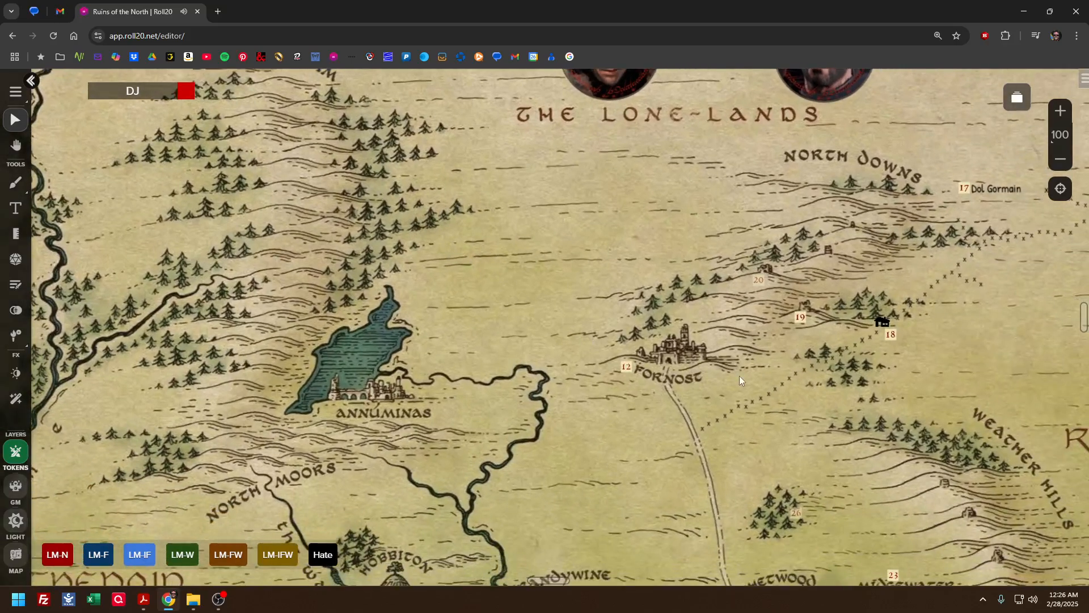
{"action": "left_click_drag", "start_coordinate": [739, 375], "coordinate": [587, 495]}
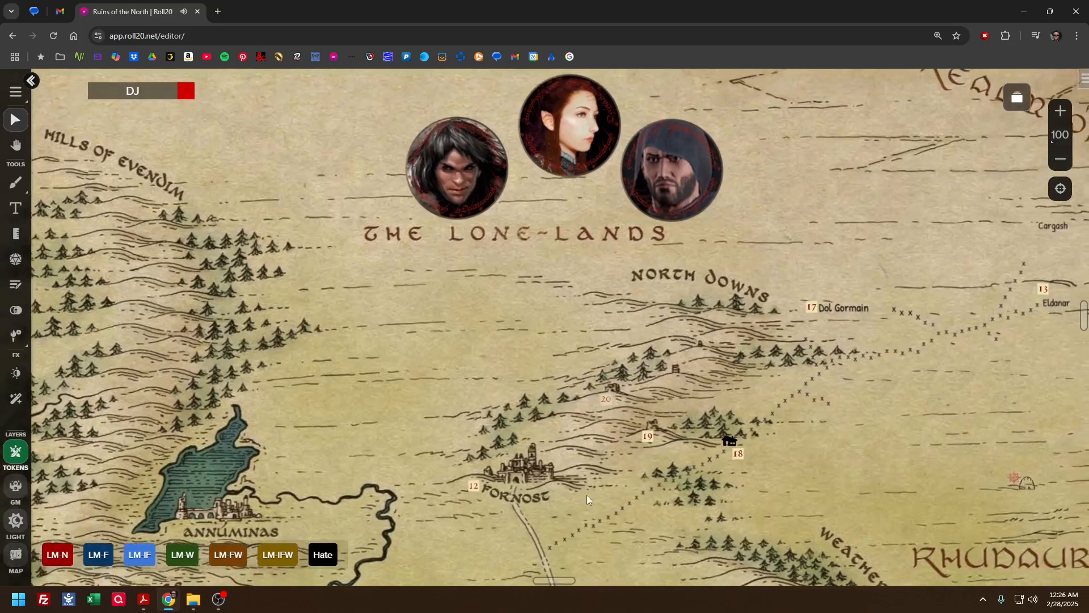
{"action": "left_click_drag", "start_coordinate": [747, 259], "coordinate": [458, 417]}
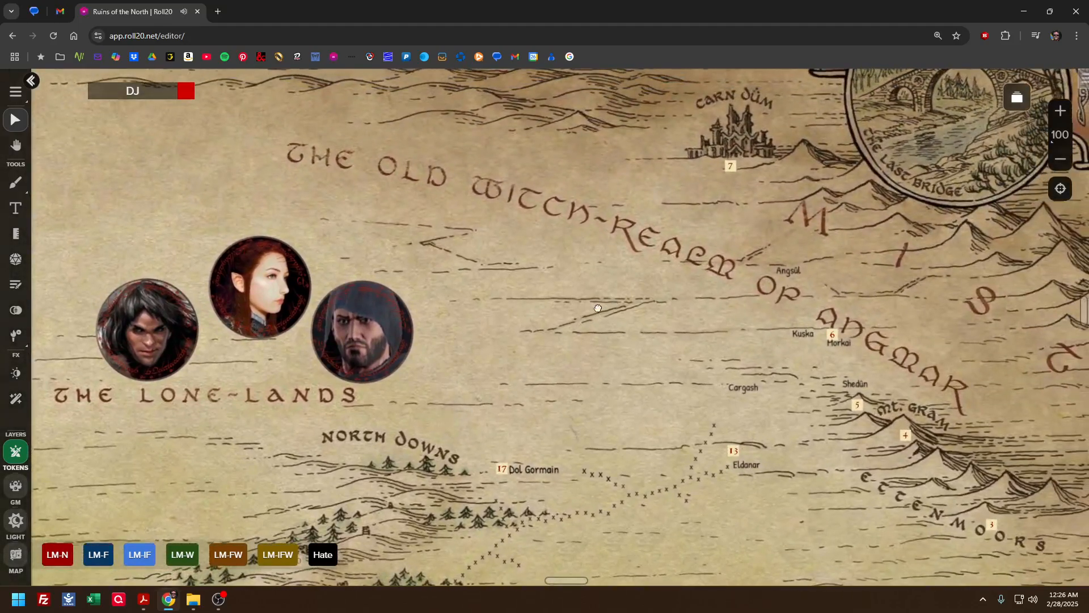
{"action": "left_click_drag", "start_coordinate": [598, 308], "coordinate": [468, 260]}
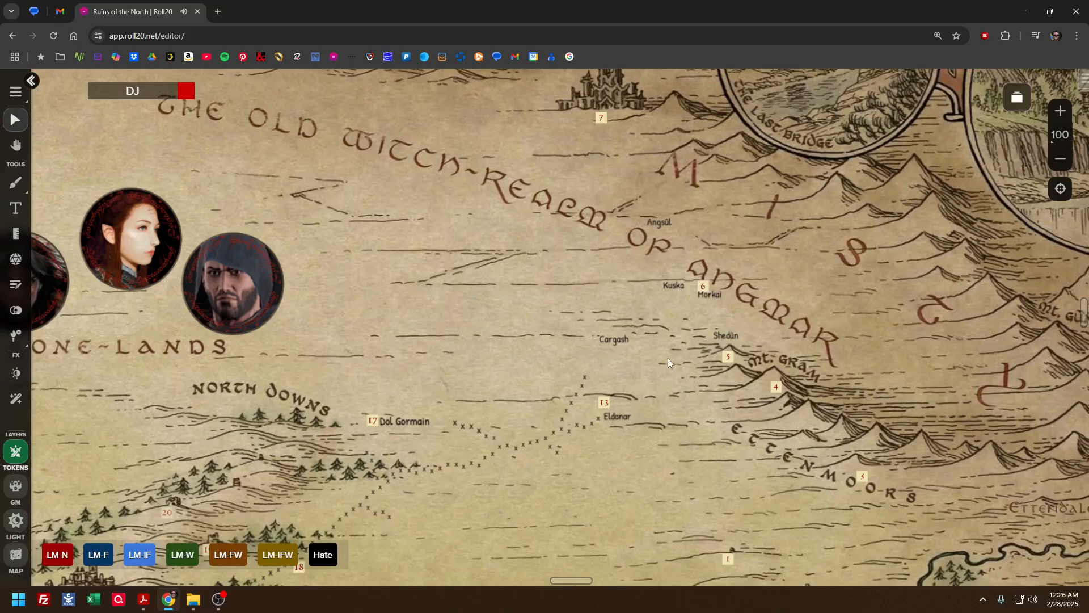
{"action": "scroll", "coordinate": [668, 363], "scroll_direction": "down", "scroll_amount": 2}
{"action": "scroll", "coordinate": [645, 356], "scroll_direction": "down", "scroll_amount": 2}
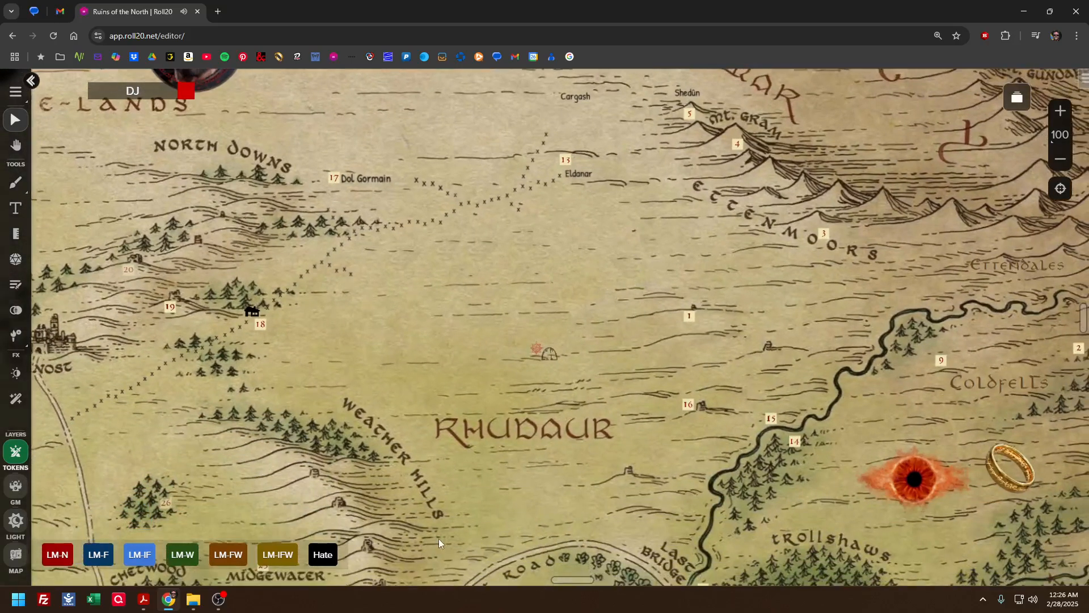
Switch to the open File Explorer window
{"action": "left_click", "coordinate": [192, 603]}
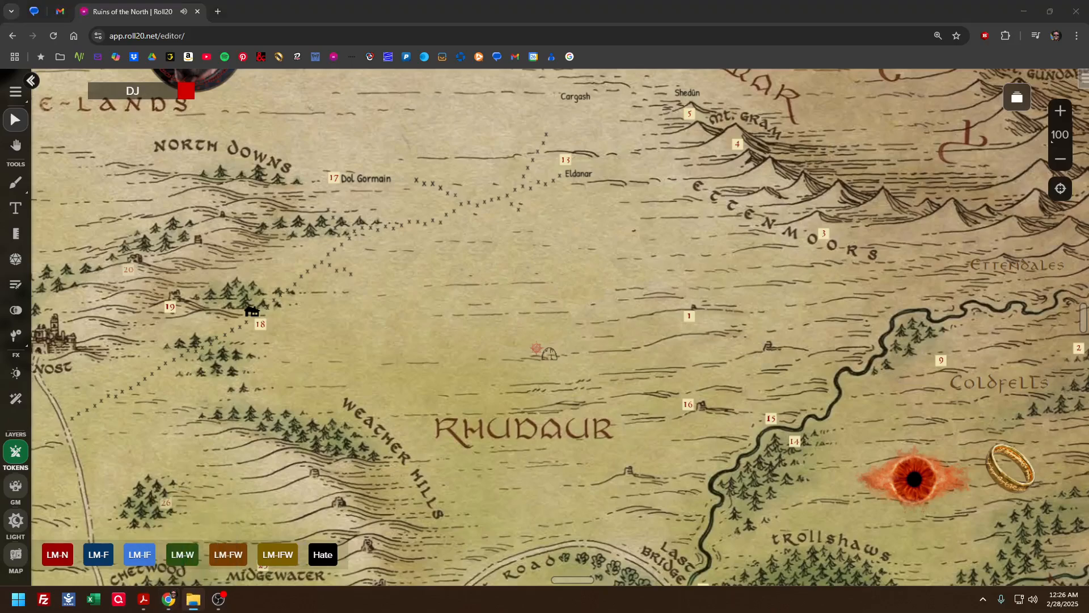
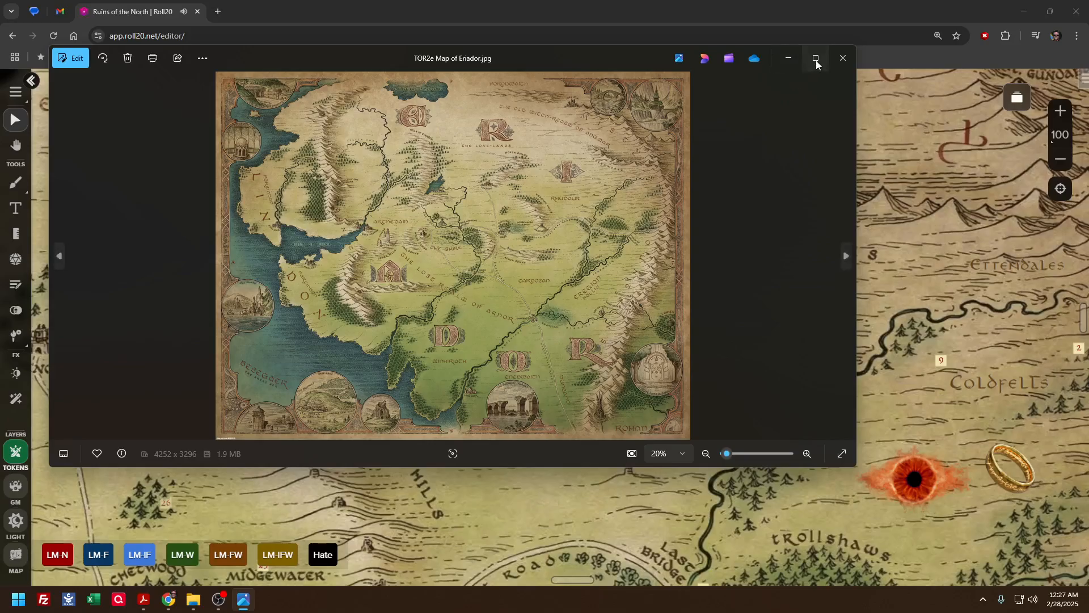
Examine the original TOR2e Map of Eriador.jpg in a maximized viewer, both up close and in full, and close it
{"action": "left_click", "coordinate": [815, 59]}
{"action": "scroll", "coordinate": [603, 182], "scroll_direction": "up", "scroll_amount": 10}
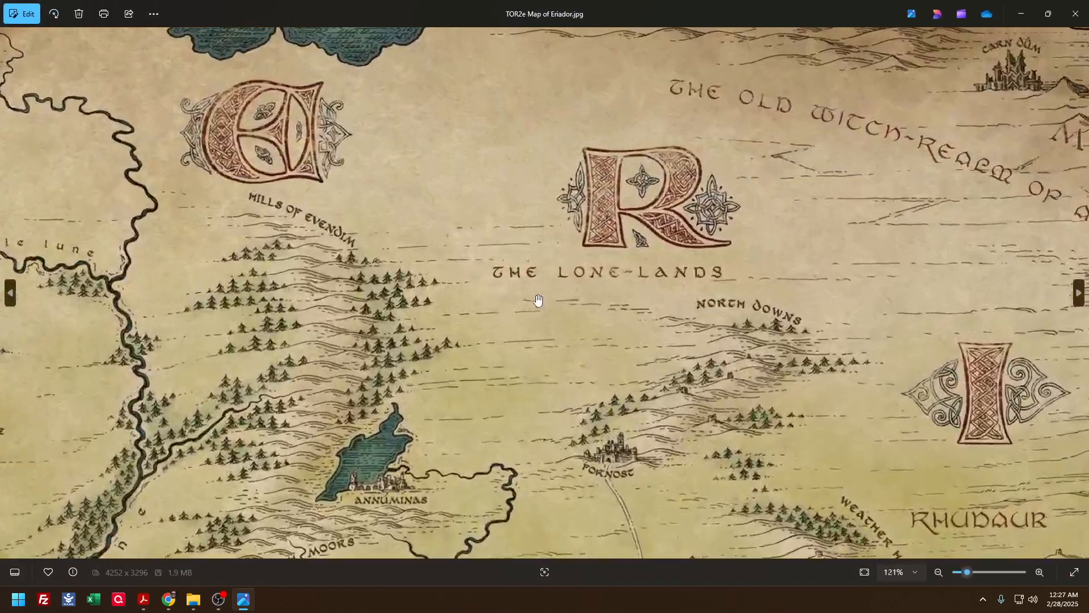
{"action": "scroll", "coordinate": [538, 299], "scroll_direction": "down", "scroll_amount": 8}
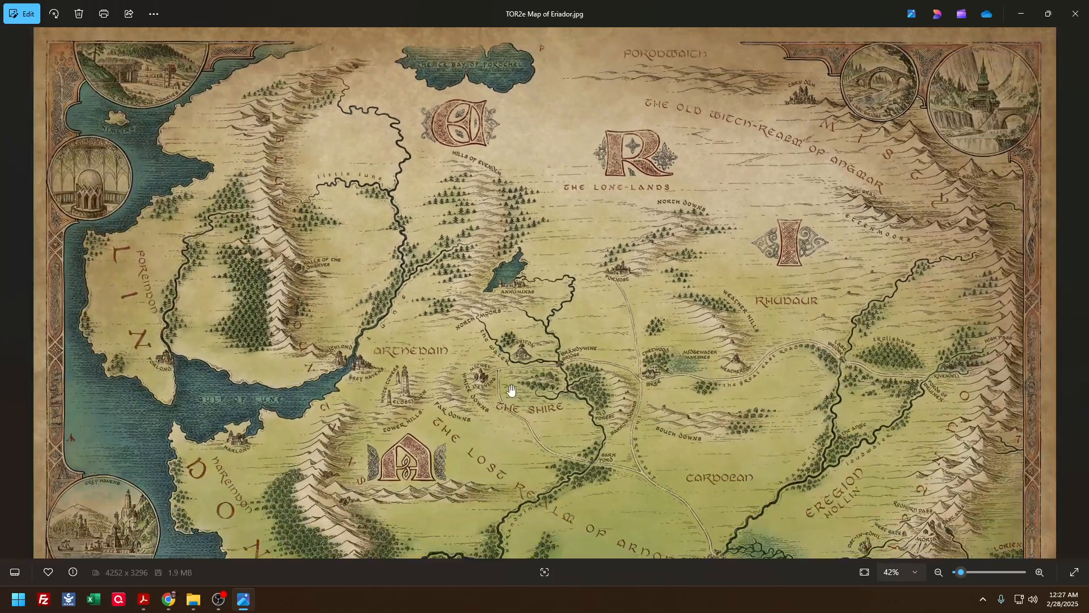
{"action": "left_click_drag", "start_coordinate": [511, 391], "coordinate": [517, 219]}
{"action": "scroll", "coordinate": [518, 219], "scroll_direction": "down", "scroll_amount": 2}
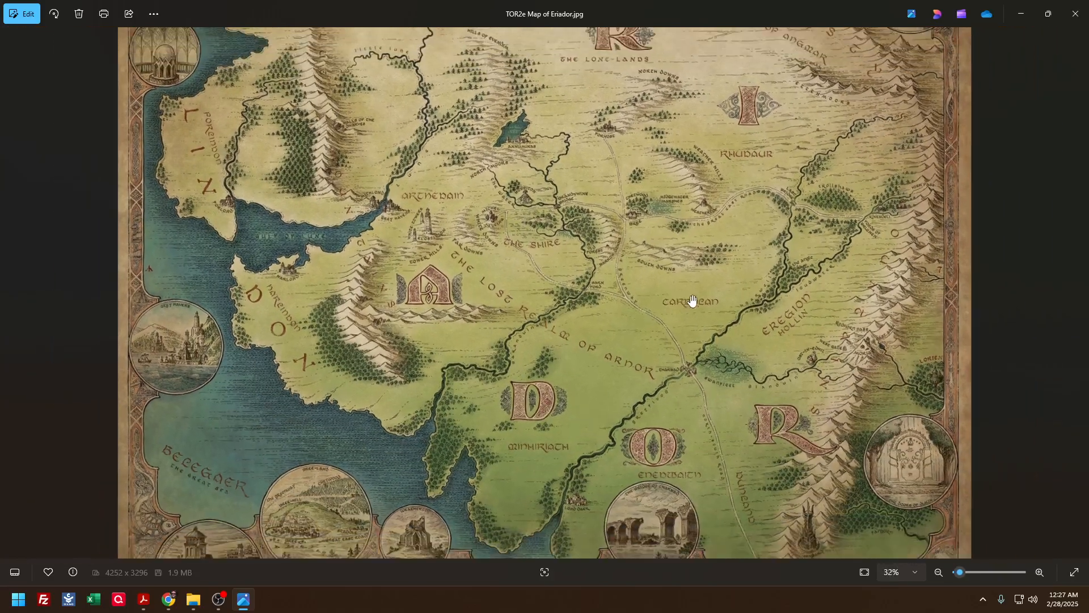
{"action": "left_click_drag", "start_coordinate": [677, 294], "coordinate": [635, 380]}
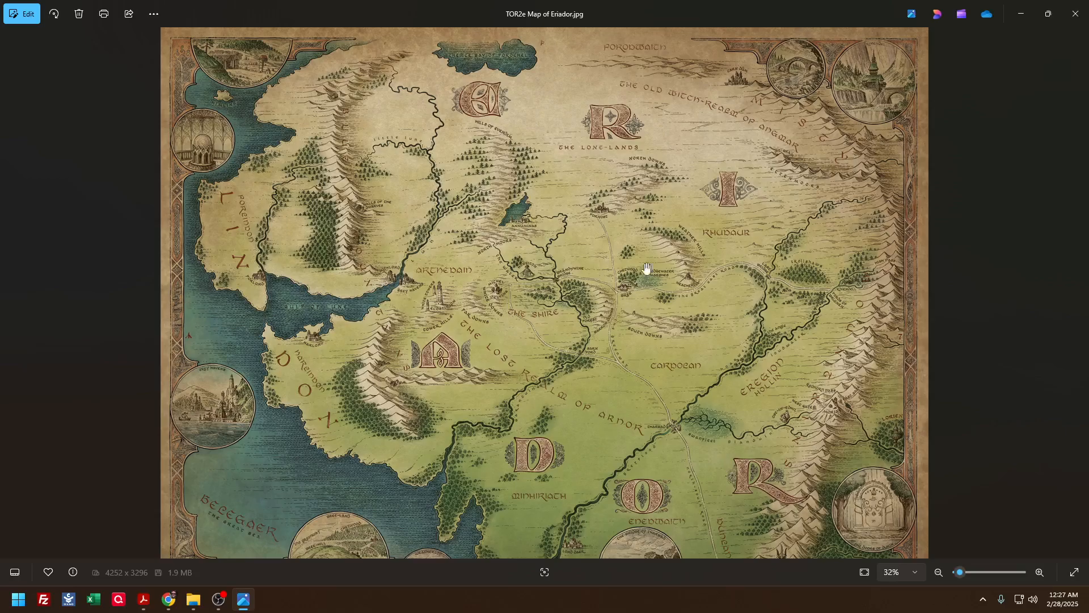
{"action": "scroll", "coordinate": [506, 290], "scroll_direction": "up", "scroll_amount": 6}
{"action": "left_click_drag", "start_coordinate": [506, 292], "coordinate": [501, 460]}
{"action": "left_click_drag", "start_coordinate": [535, 251], "coordinate": [454, 357]}
{"action": "scroll", "coordinate": [452, 363], "scroll_direction": "down", "scroll_amount": 5}
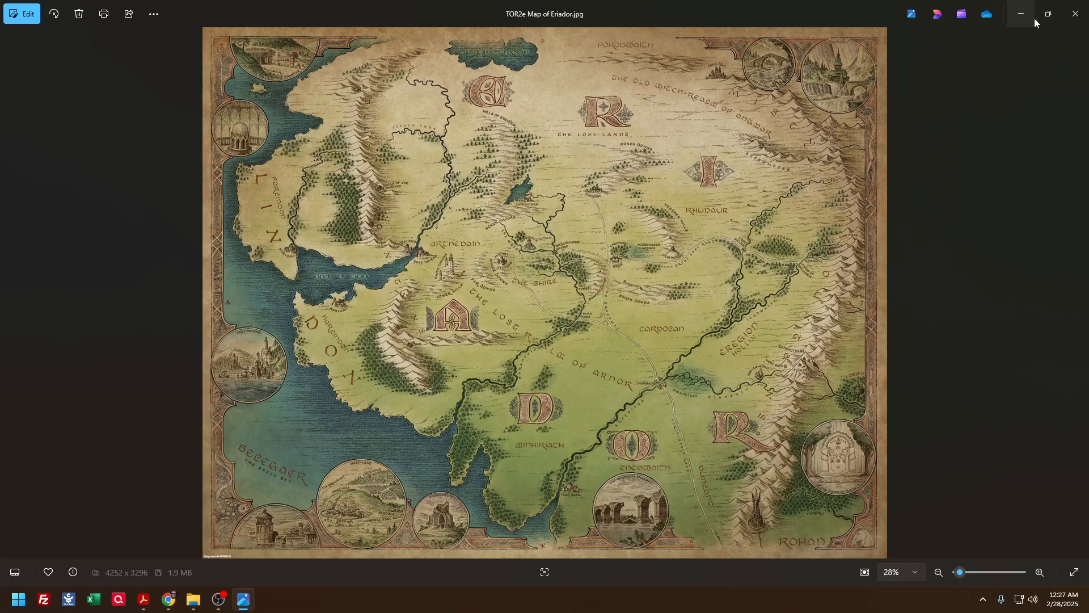
{"action": "left_click", "coordinate": [1076, 16]}
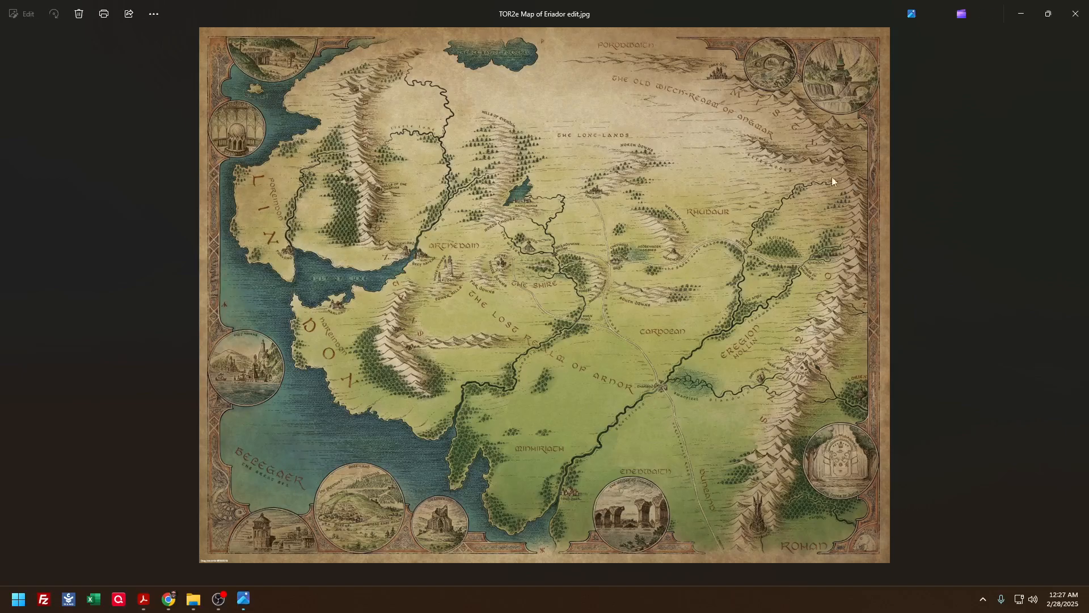
Examine TOR2e Map of Eriador edit.jpg up close around Fornost, the Weather Hills and Rhudaur, and return to the whole map
{"action": "scroll", "coordinate": [674, 223], "scroll_direction": "up", "scroll_amount": 5}
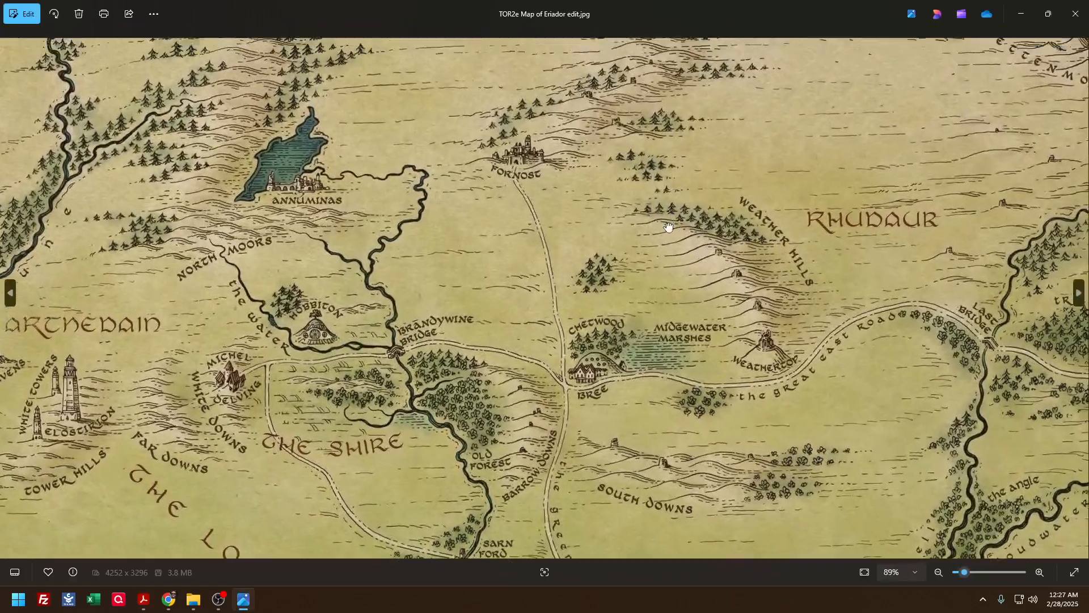
{"action": "left_click_drag", "start_coordinate": [669, 224], "coordinate": [669, 482]}
{"action": "left_click_drag", "start_coordinate": [649, 177], "coordinate": [650, 332]}
{"action": "left_click_drag", "start_coordinate": [496, 315], "coordinate": [456, 175]}
{"action": "left_click_drag", "start_coordinate": [639, 383], "coordinate": [498, 293]}
{"action": "left_click_drag", "start_coordinate": [568, 351], "coordinate": [364, 389]}
{"action": "left_click_drag", "start_coordinate": [663, 227], "coordinate": [898, 220]}
{"action": "scroll", "coordinate": [638, 349], "scroll_direction": "down", "scroll_amount": 2}
{"action": "scroll", "coordinate": [639, 349], "scroll_direction": "down", "scroll_amount": 3}
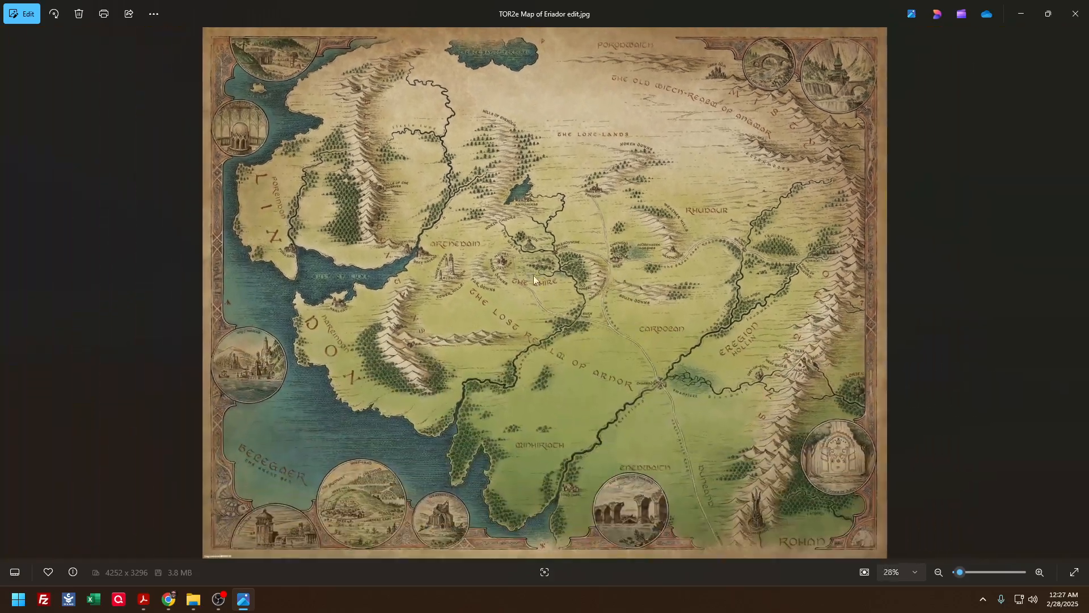
Inspect the Shire, Bree and Lone-lands areas of the edited Eriador map in detail and close the image
{"action": "scroll", "coordinate": [593, 314], "scroll_direction": "up", "scroll_amount": 4}
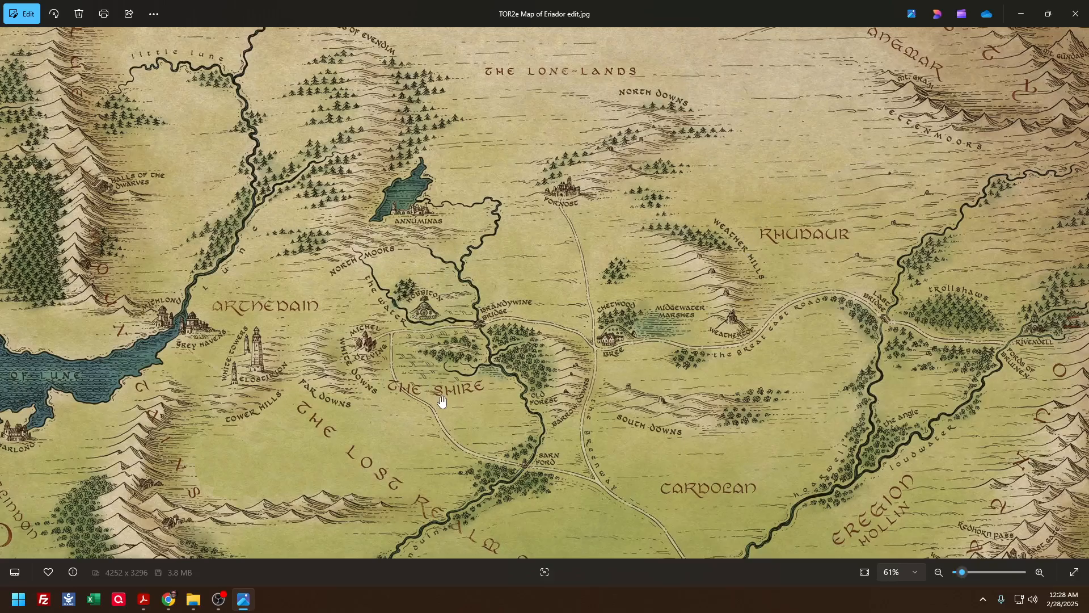
{"action": "scroll", "coordinate": [522, 316], "scroll_direction": "up", "scroll_amount": 4}
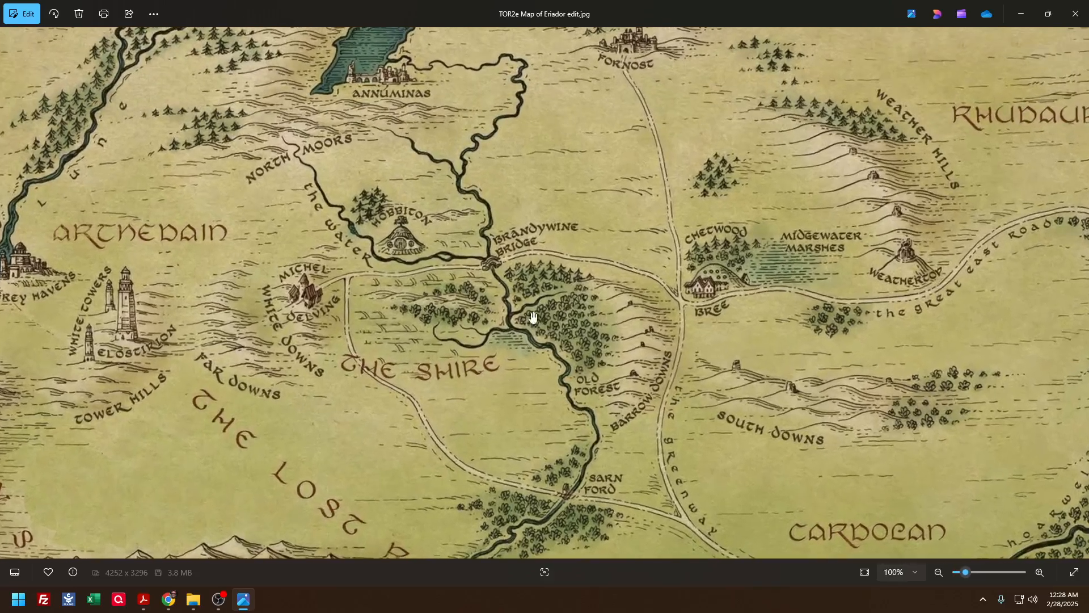
{"action": "scroll", "coordinate": [552, 269], "scroll_direction": "down", "scroll_amount": 8}
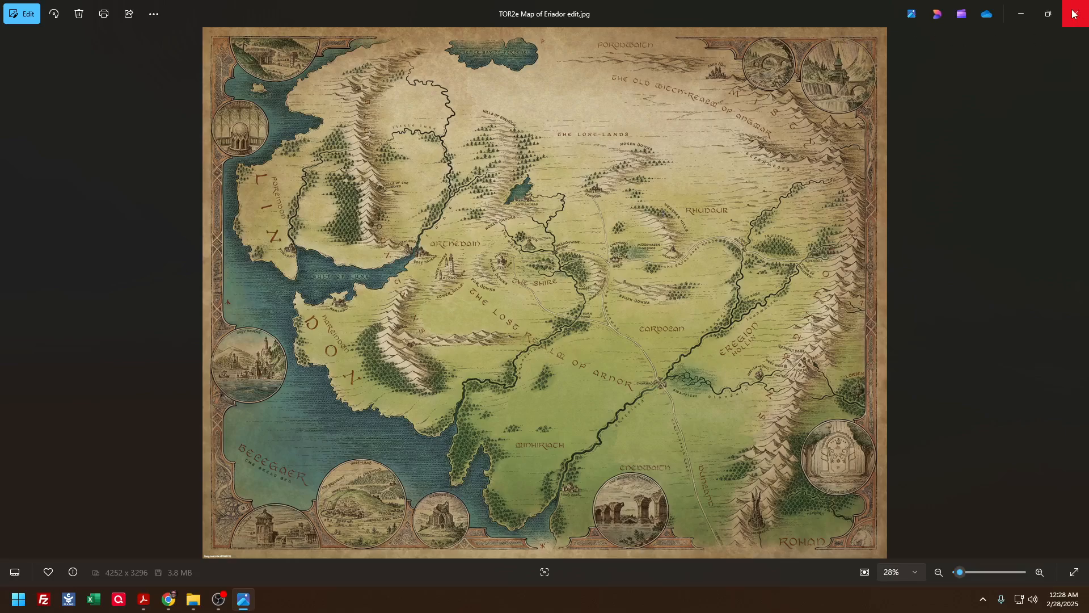
{"action": "scroll", "coordinate": [693, 250], "scroll_direction": "up", "scroll_amount": 6}
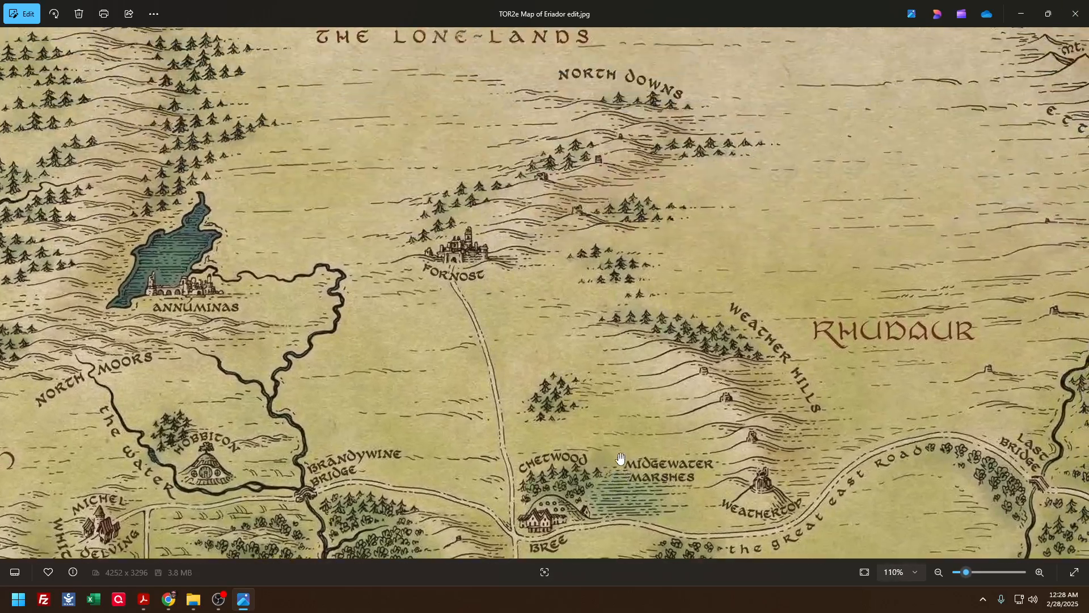
{"action": "mouse_move", "coordinate": [645, 262]}
{"action": "left_mouse_down"}
{"action": "mouse_move", "coordinate": [711, 435]}
{"action": "mouse_move", "coordinate": [675, 291]}
{"action": "mouse_move", "coordinate": [769, 379]}
{"action": "left_mouse_up"}
{"action": "left_click_drag", "start_coordinate": [664, 242], "coordinate": [644, 418]}
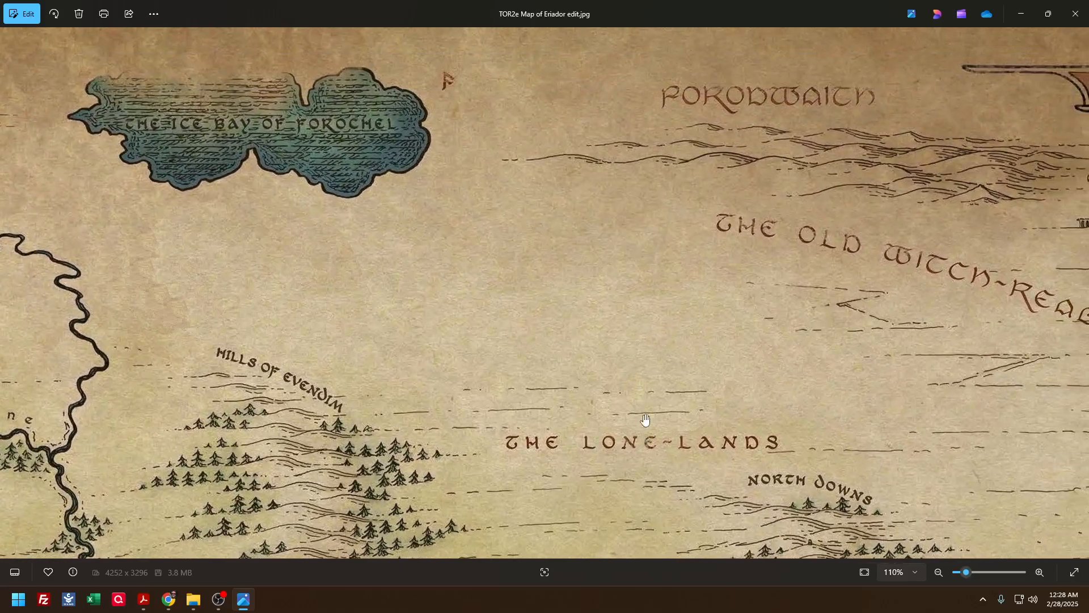
{"action": "scroll", "coordinate": [662, 285], "scroll_direction": "down", "scroll_amount": 5}
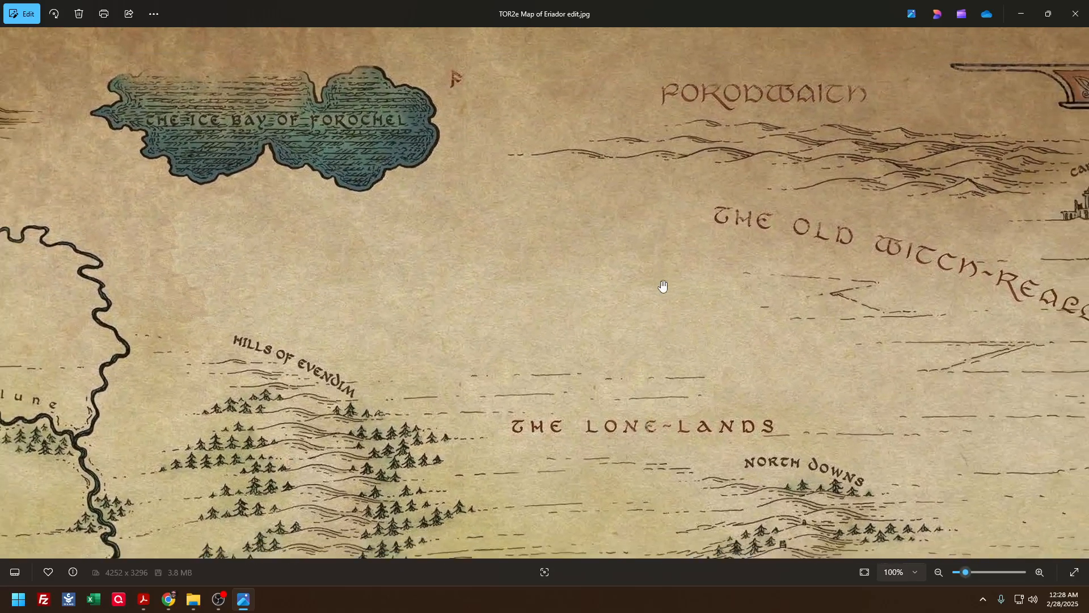
{"action": "scroll", "coordinate": [662, 286], "scroll_direction": "down", "scroll_amount": 3}
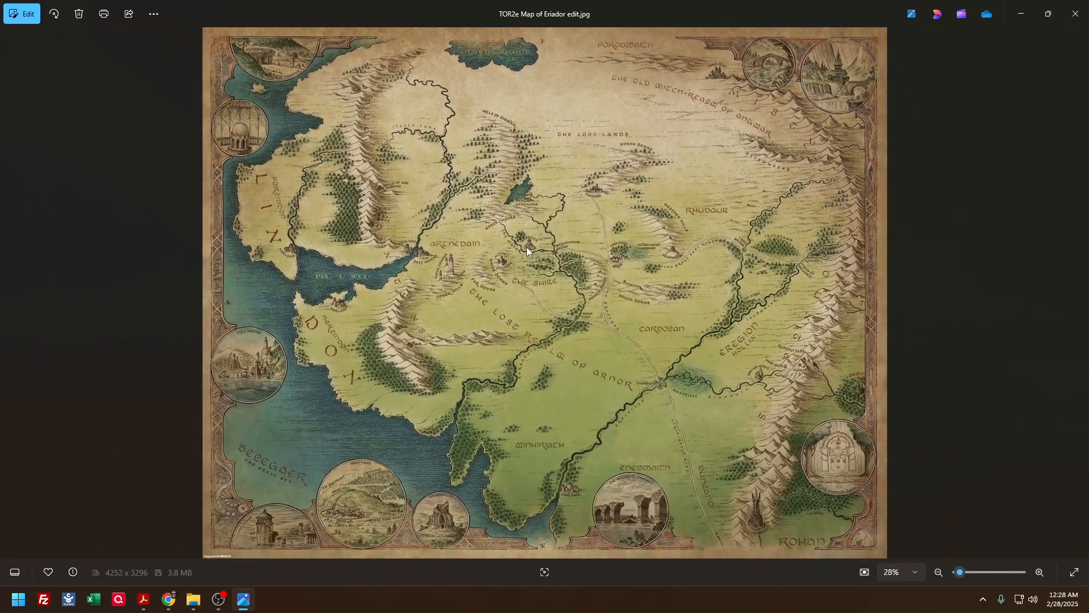
{"action": "scroll", "coordinate": [527, 248], "scroll_direction": "up", "scroll_amount": 8}
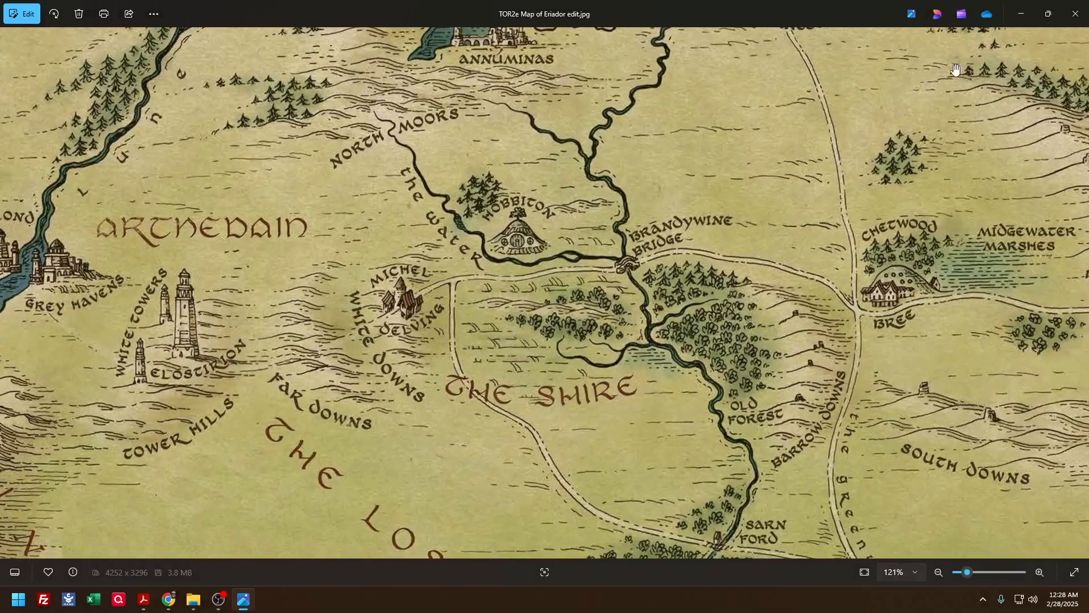
{"action": "left_click", "coordinate": [1074, 15]}
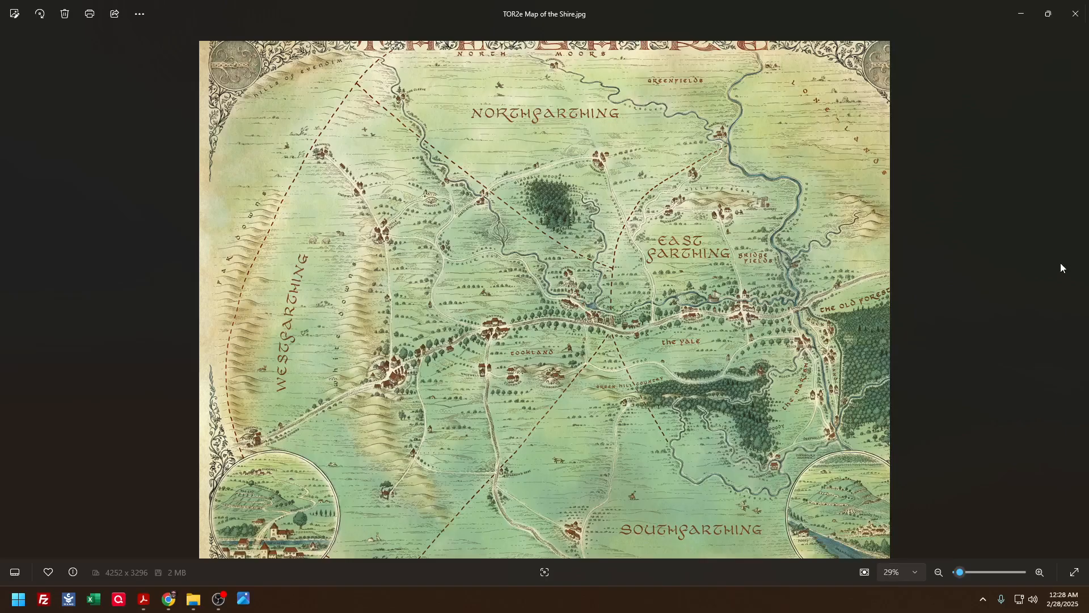
View TOR2e Map of the Shire.jpg and the upscaled TOR2e Moria map in close-up, closing each image
{"action": "scroll", "coordinate": [773, 291], "scroll_direction": "up", "scroll_amount": 5}
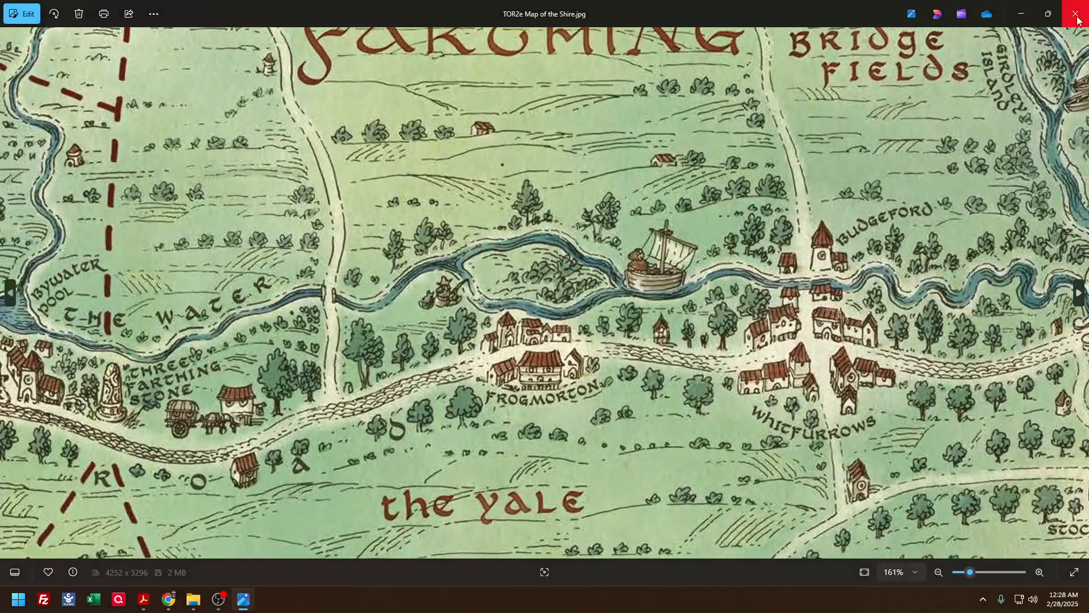
{"action": "left_click", "coordinate": [1078, 16]}
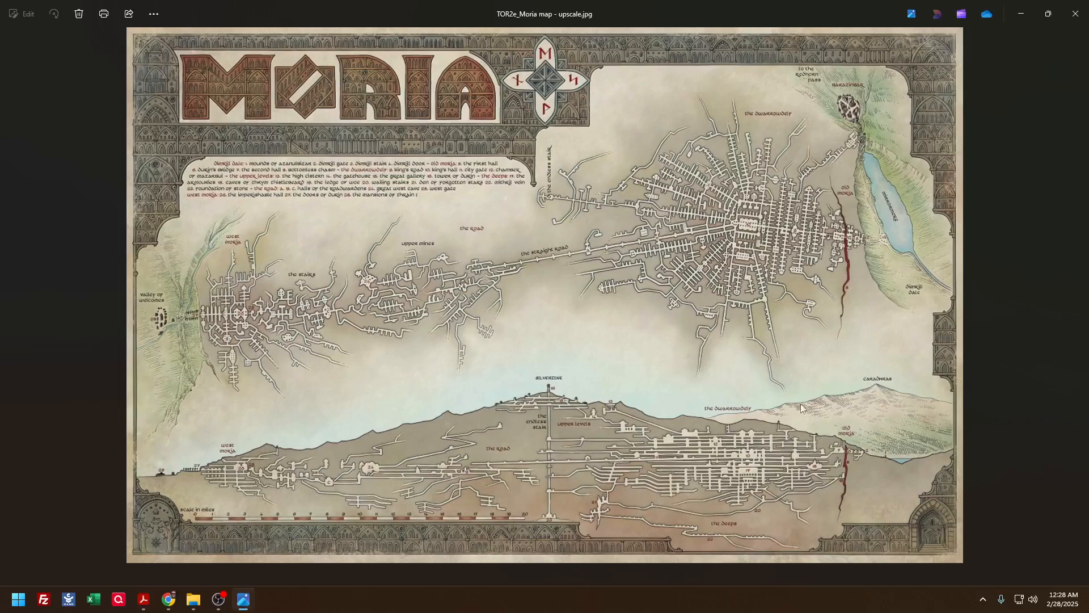
{"action": "scroll", "coordinate": [716, 402], "scroll_direction": "up", "scroll_amount": 2}
{"action": "scroll", "coordinate": [720, 382], "scroll_direction": "up", "scroll_amount": 2}
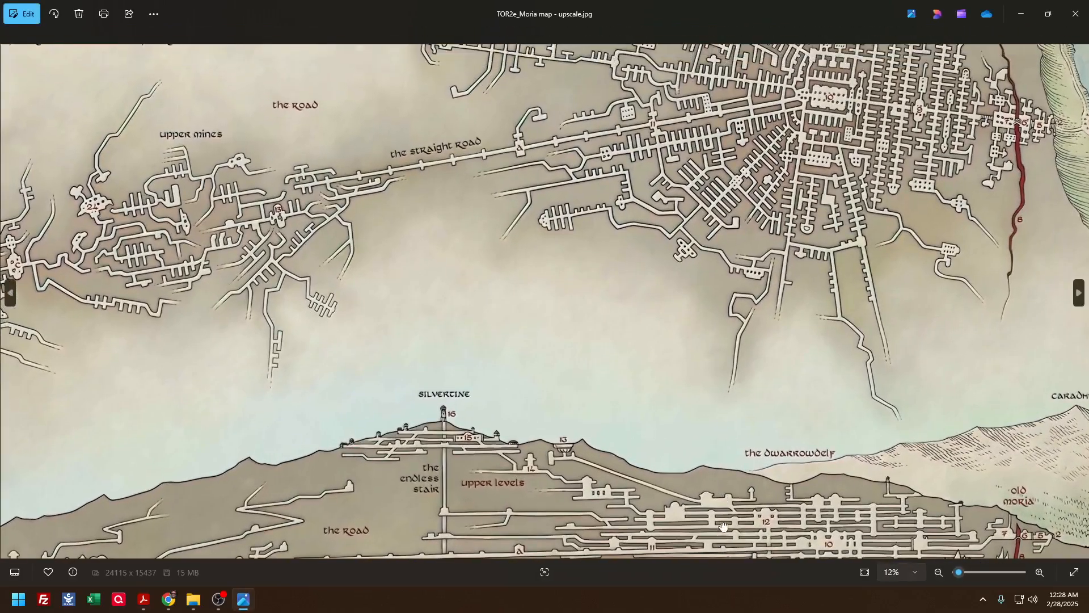
{"action": "left_click", "coordinate": [1074, 14]}
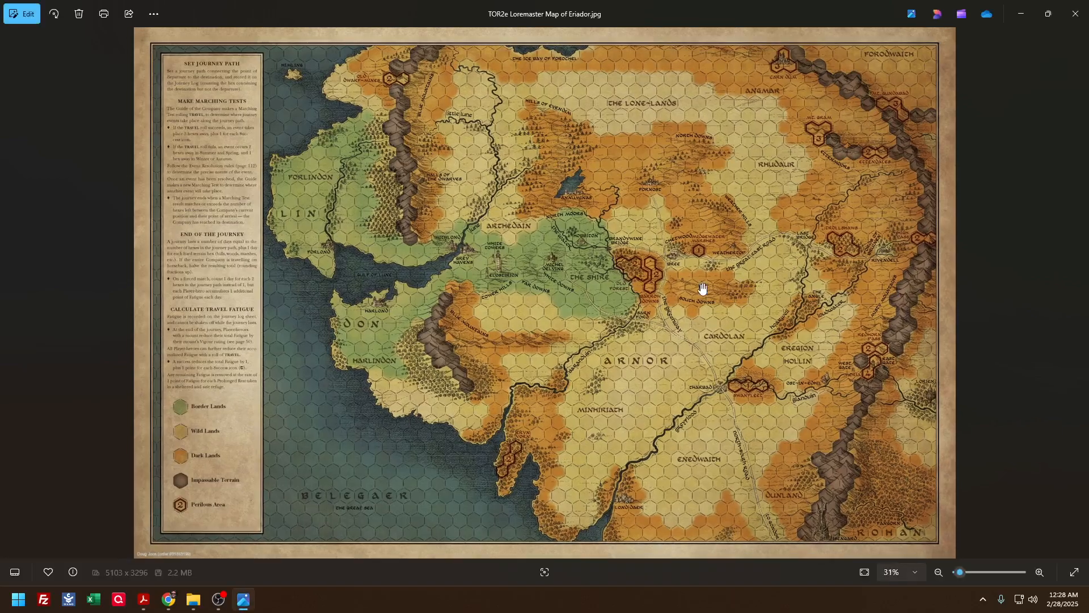
Inspect the hexes around Arnor and Cardolan on TOR2e Loremaster Map of Eriador.jpg and close the image
{"action": "scroll", "coordinate": [704, 289], "scroll_direction": "up", "scroll_amount": 5}
{"action": "left_click_drag", "start_coordinate": [745, 415], "coordinate": [725, 331]}
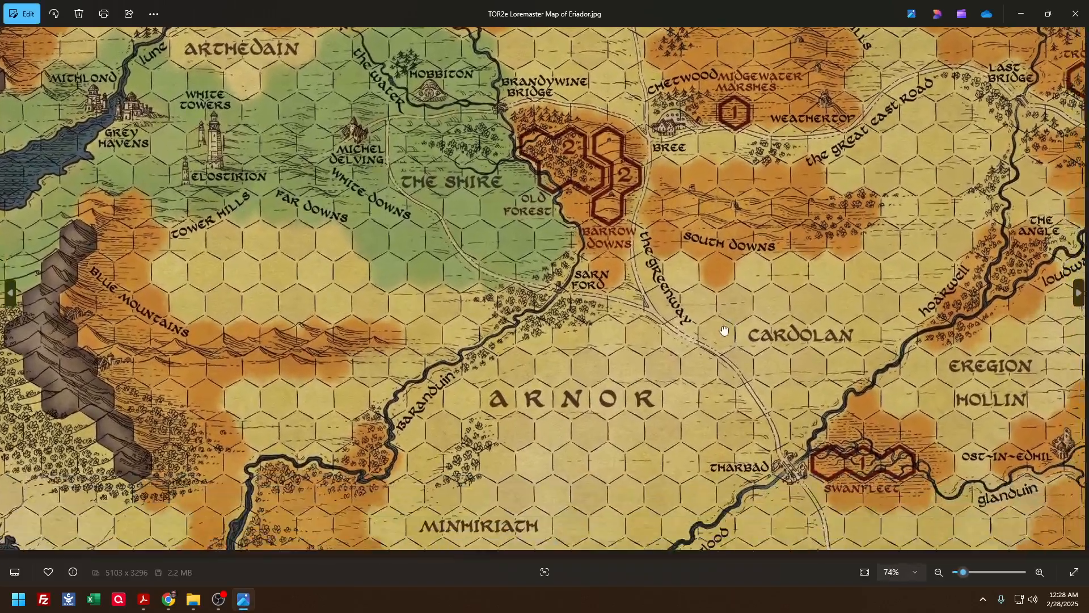
{"action": "left_click_drag", "start_coordinate": [706, 379], "coordinate": [622, 334]}
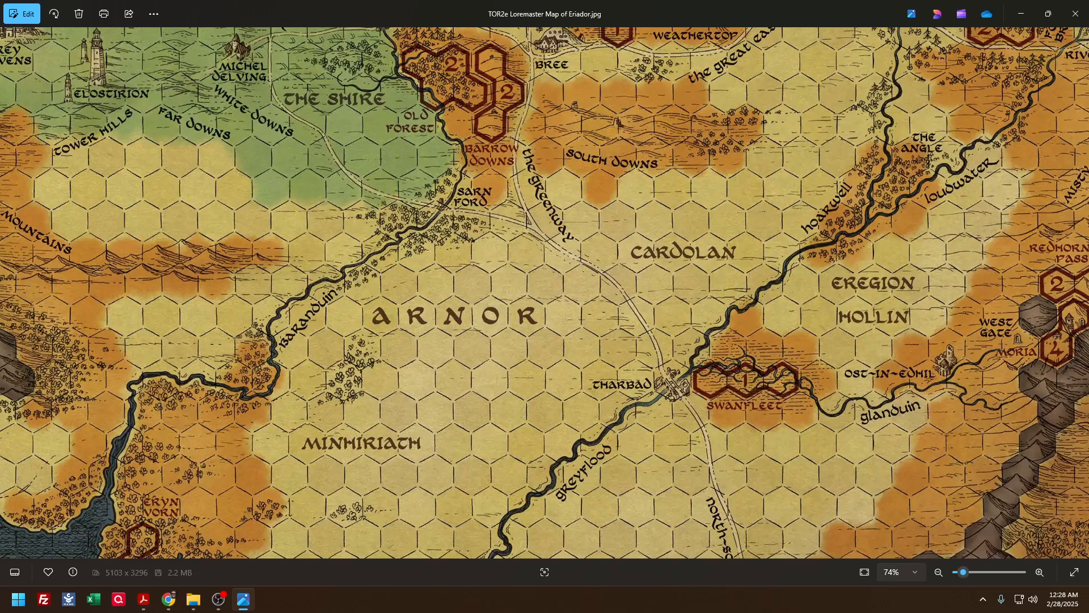
{"action": "left_click", "coordinate": [1075, 14]}
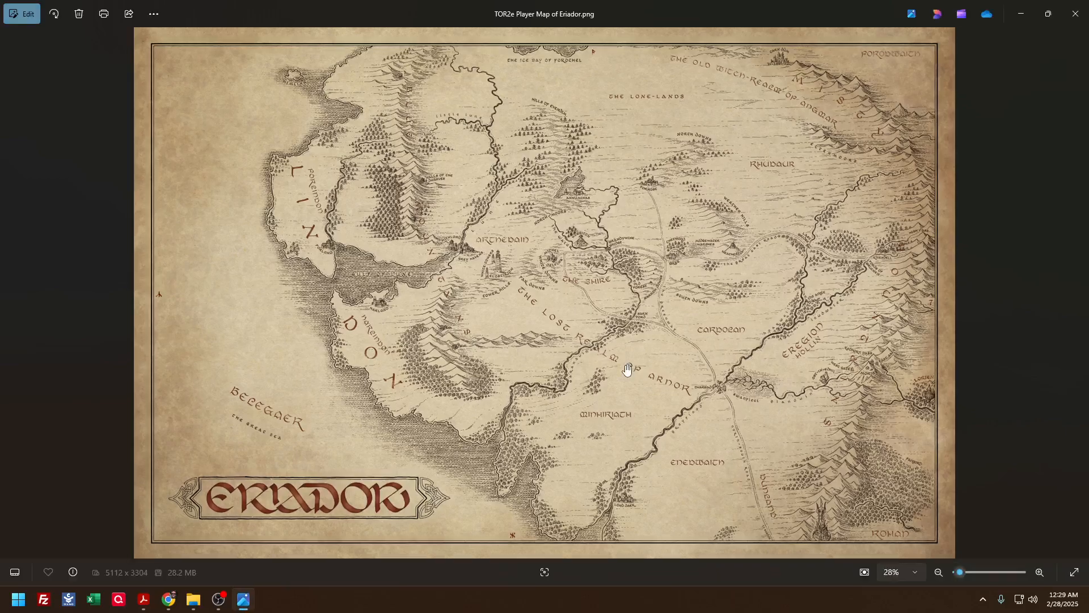
Examine TOR2e Player Map of Eriador.png around Fornost, the Weather Hills and the Great East Road, and close it
{"action": "scroll", "coordinate": [627, 369], "scroll_direction": "up", "scroll_amount": 5}
{"action": "left_click_drag", "start_coordinate": [726, 323], "coordinate": [572, 556]}
{"action": "left_click_drag", "start_coordinate": [759, 267], "coordinate": [663, 466]}
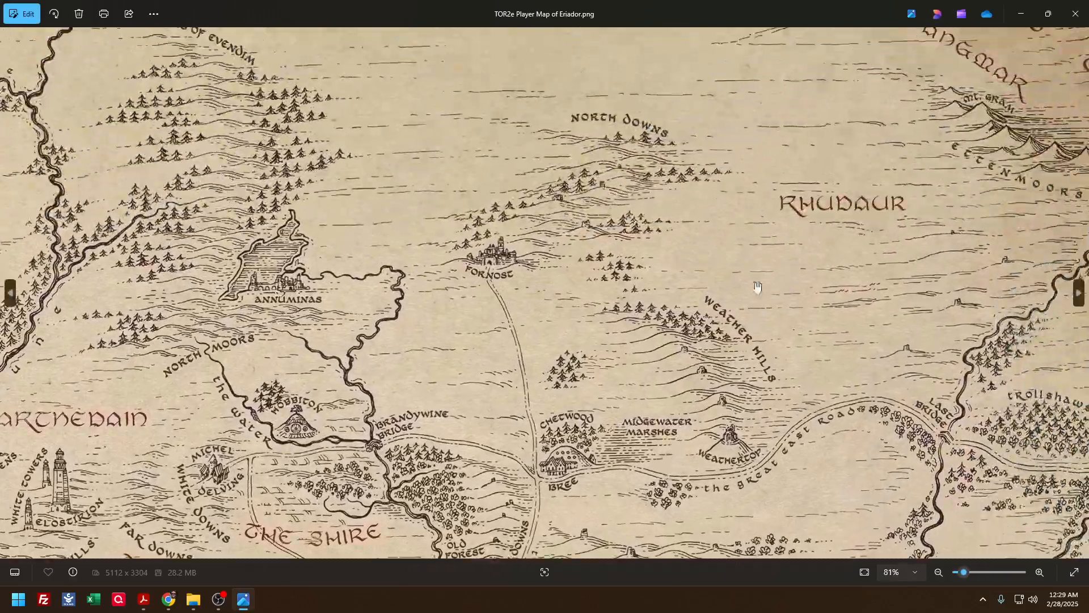
{"action": "left_click_drag", "start_coordinate": [763, 235], "coordinate": [729, 369]}
{"action": "left_click_drag", "start_coordinate": [679, 233], "coordinate": [634, 126]}
{"action": "left_click_drag", "start_coordinate": [650, 268], "coordinate": [627, 165]}
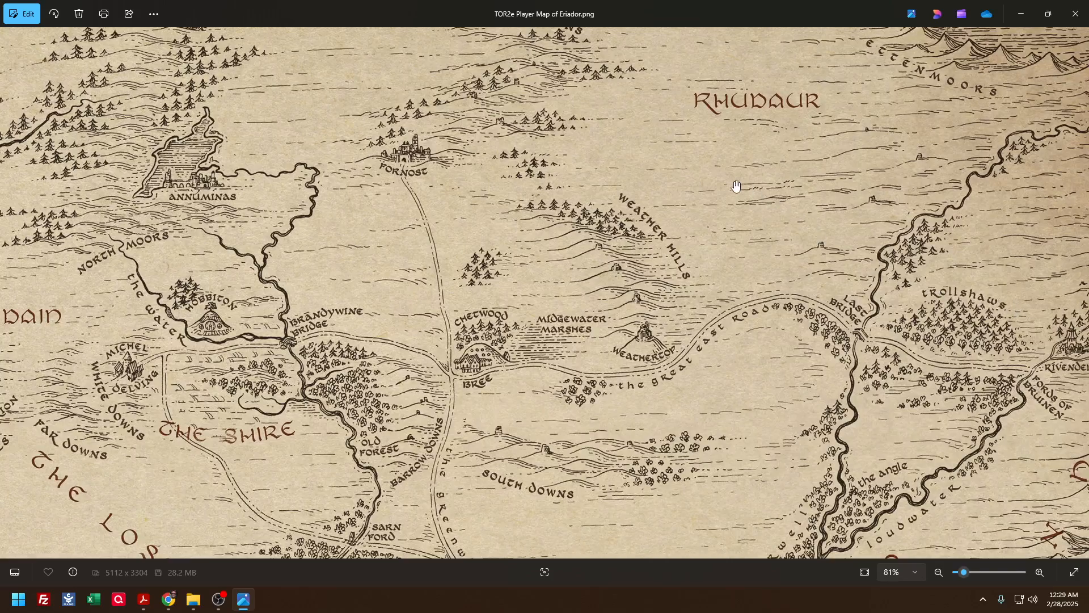
{"action": "left_click", "coordinate": [1076, 15]}
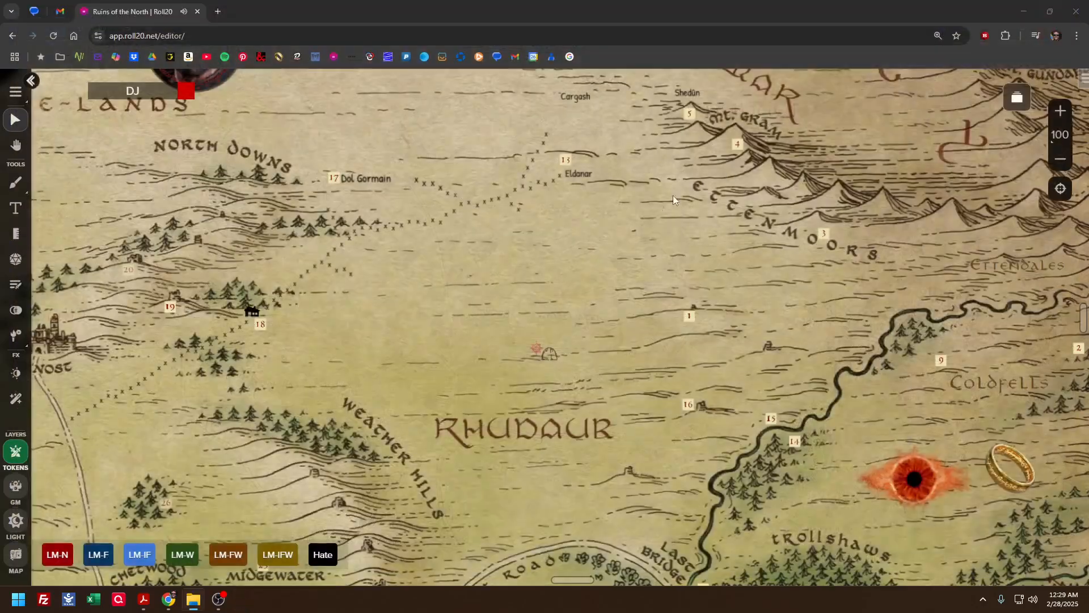
Look over the numbered locations on the Roll20 Eriador map from Rhudaur and the Trollshaws up to the Ettenmoors
{"action": "left_click_drag", "start_coordinate": [549, 374], "coordinate": [477, 180]}
{"action": "left_click_drag", "start_coordinate": [595, 411], "coordinate": [493, 296]}
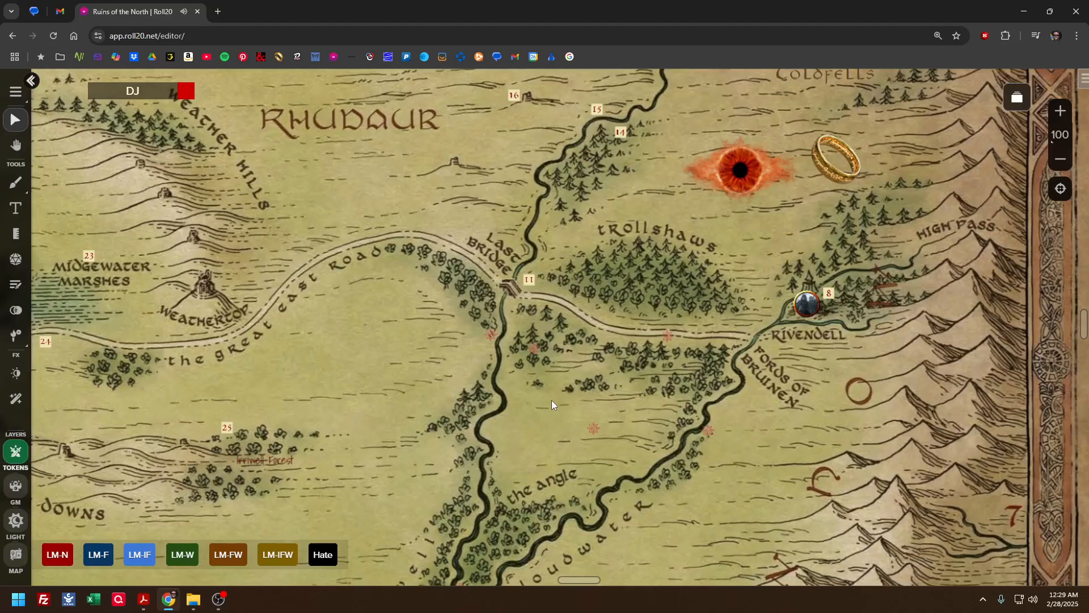
{"action": "left_click_drag", "start_coordinate": [552, 400], "coordinate": [633, 552]}
{"action": "left_click_drag", "start_coordinate": [570, 318], "coordinate": [609, 417]}
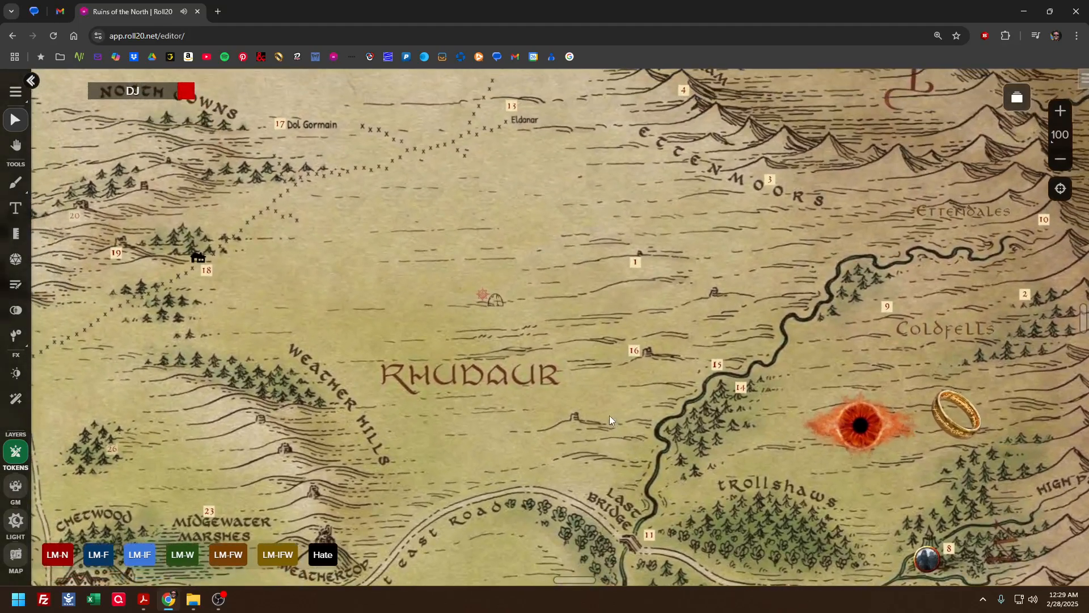
{"action": "left_click_drag", "start_coordinate": [577, 312], "coordinate": [611, 403]}
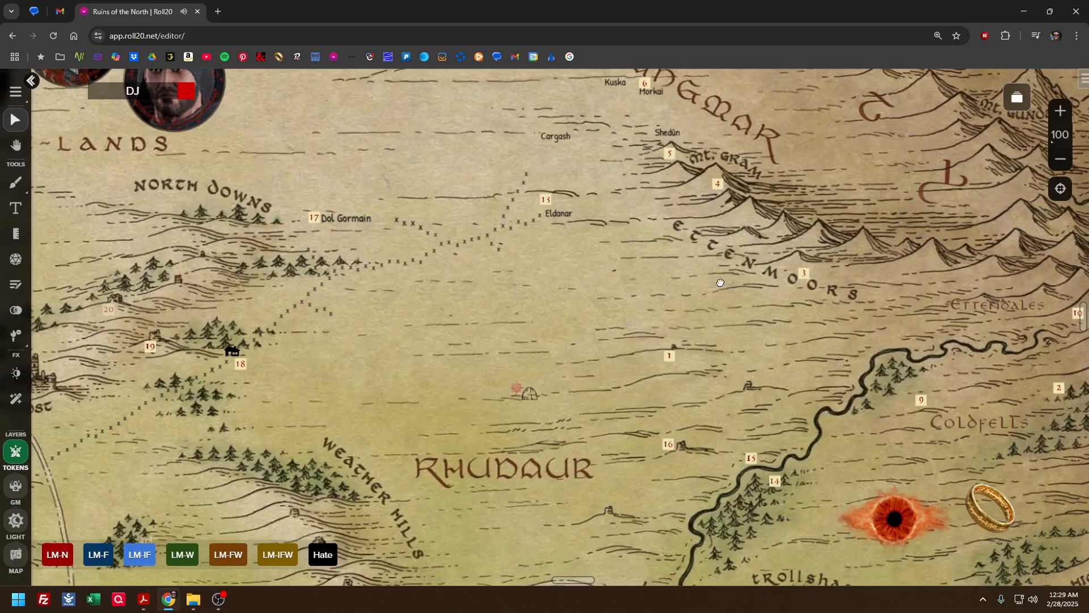
{"action": "left_click_drag", "start_coordinate": [720, 282], "coordinate": [608, 358]}
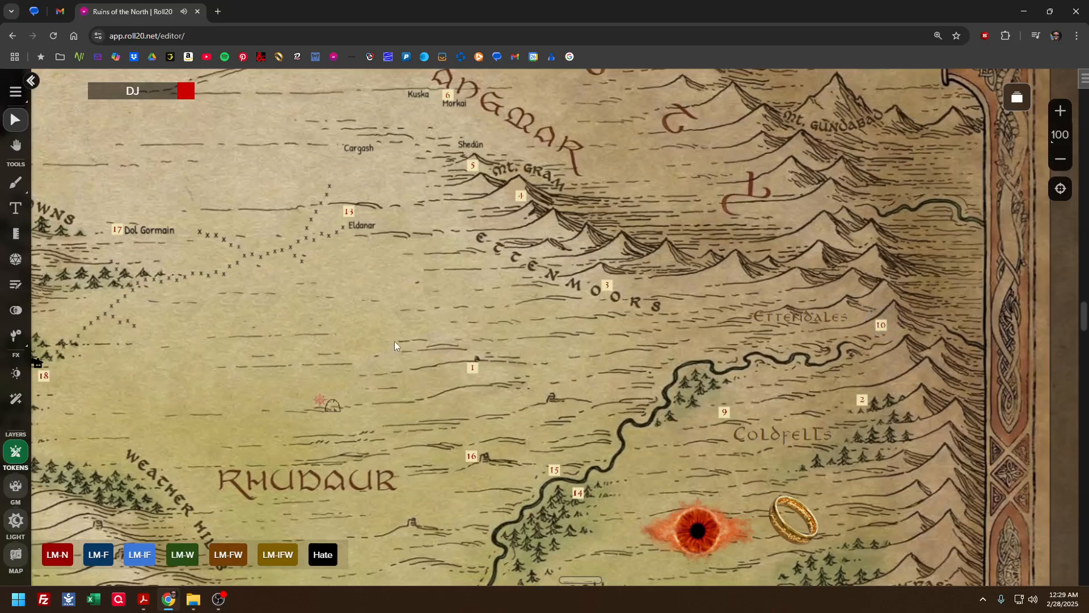
Show the sidebar's journal, collapse the Characters folder and expand Locations and Geography under Lore
{"action": "left_click", "coordinate": [1083, 80]}
{"action": "scroll", "coordinate": [893, 232], "scroll_direction": "up", "scroll_amount": 8}
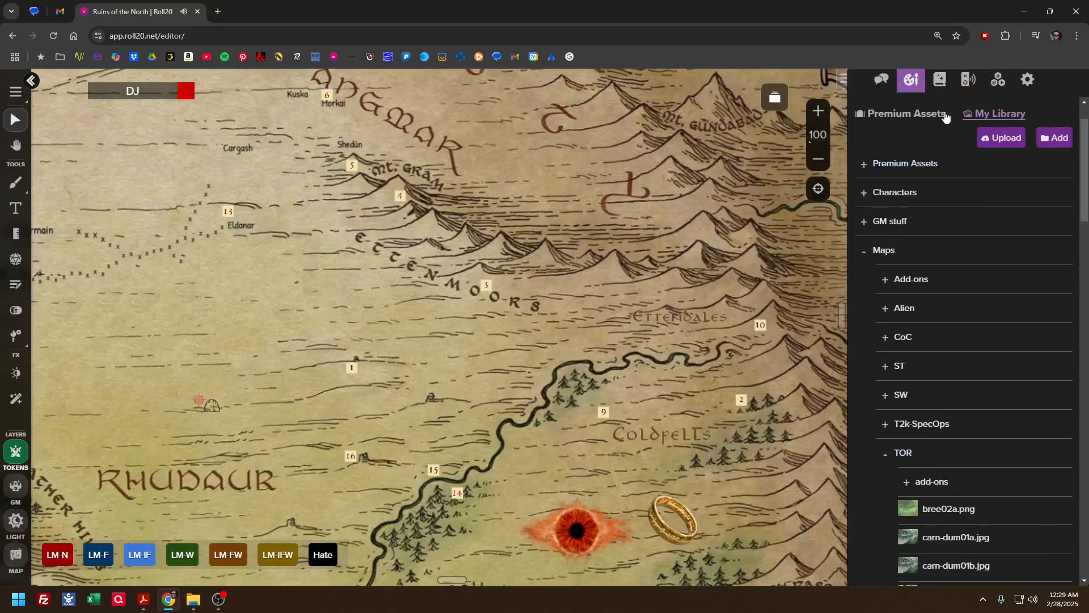
{"action": "left_click", "coordinate": [946, 83]}
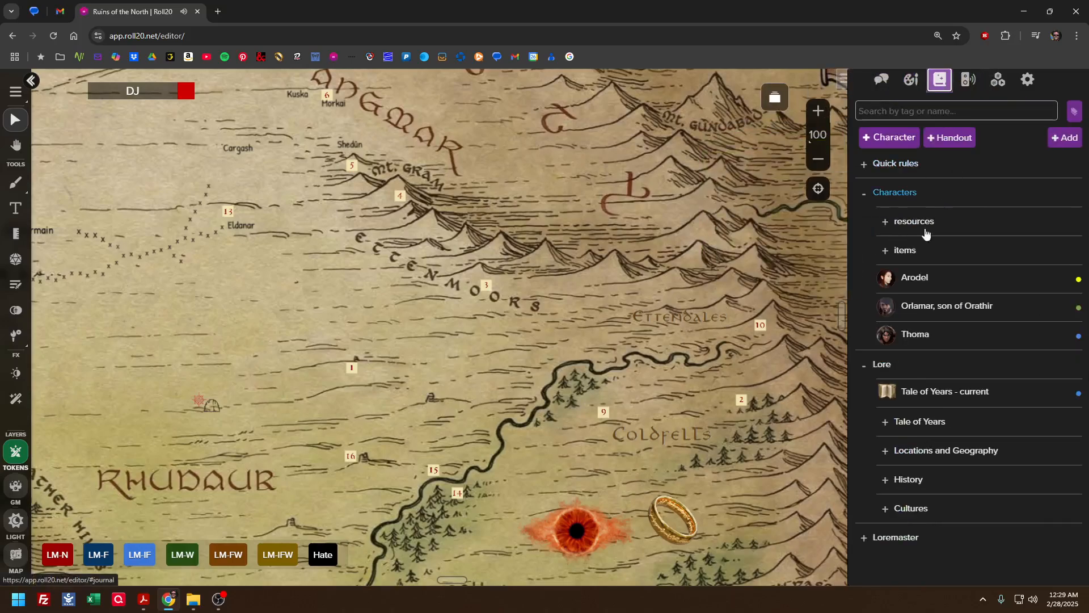
{"action": "left_click", "coordinate": [865, 194]}
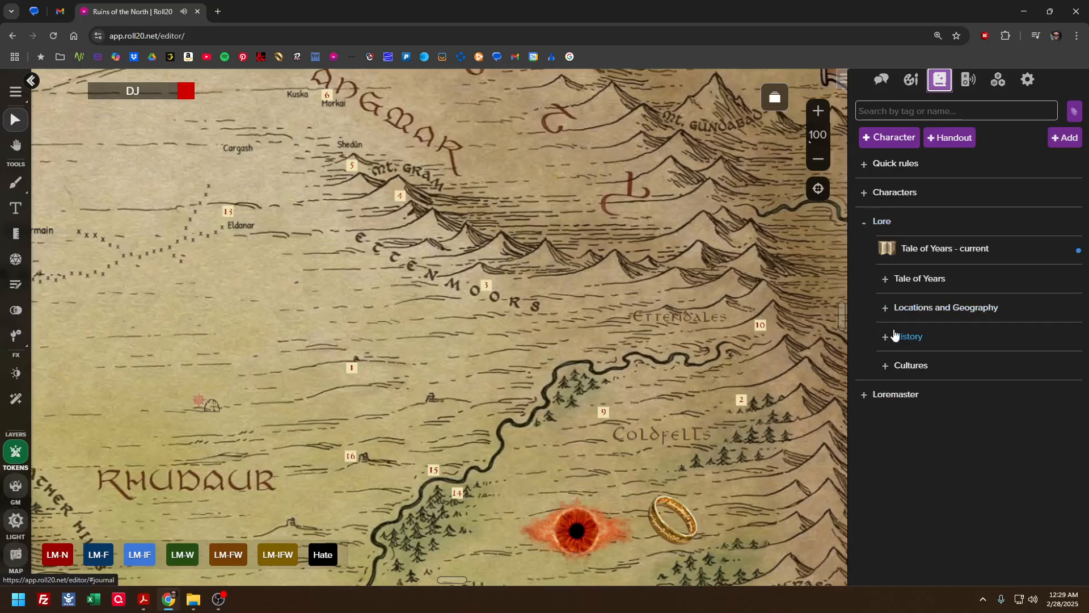
{"action": "left_click", "coordinate": [885, 308]}
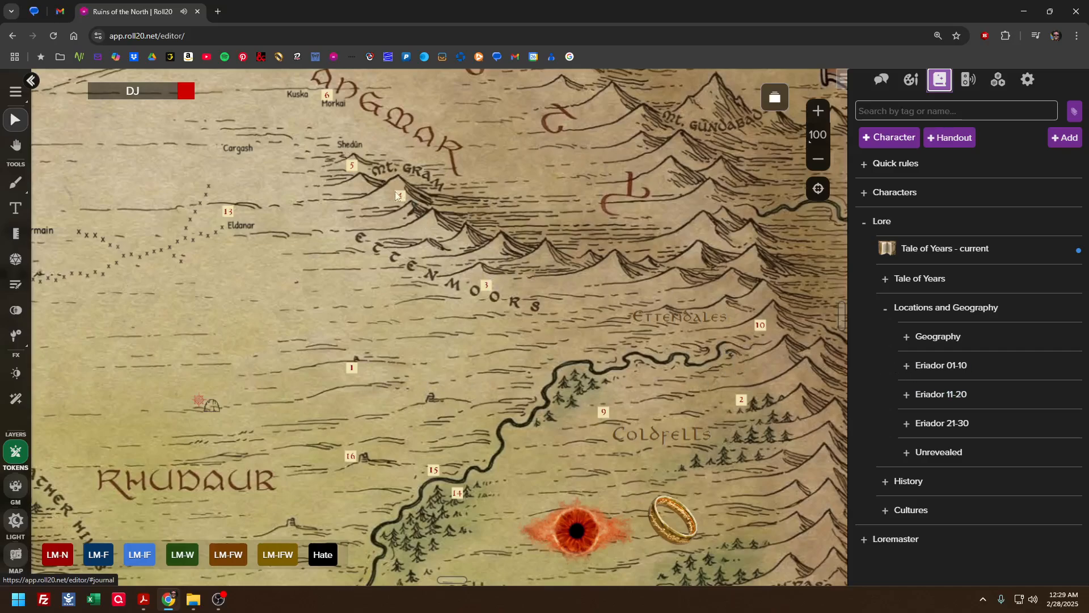
Expand the Eriador 11-20 folder in the journal and look over its numbered location entries
{"action": "left_click", "coordinate": [908, 395]}
{"action": "scroll", "coordinate": [953, 391], "scroll_direction": "down", "scroll_amount": 5}
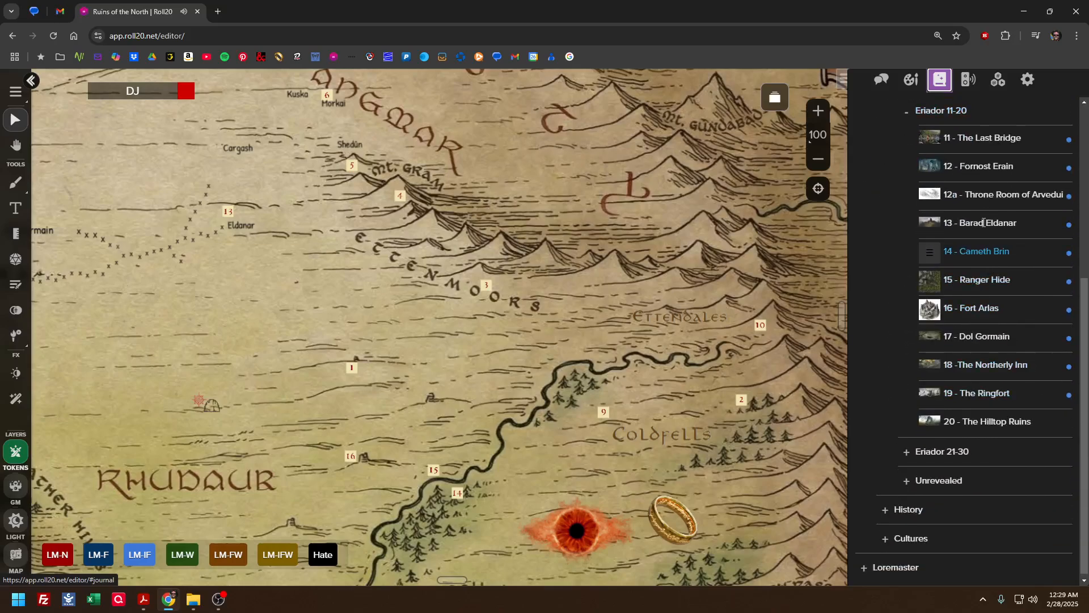
{"action": "scroll", "coordinate": [964, 253], "scroll_direction": "up", "scroll_amount": 2}
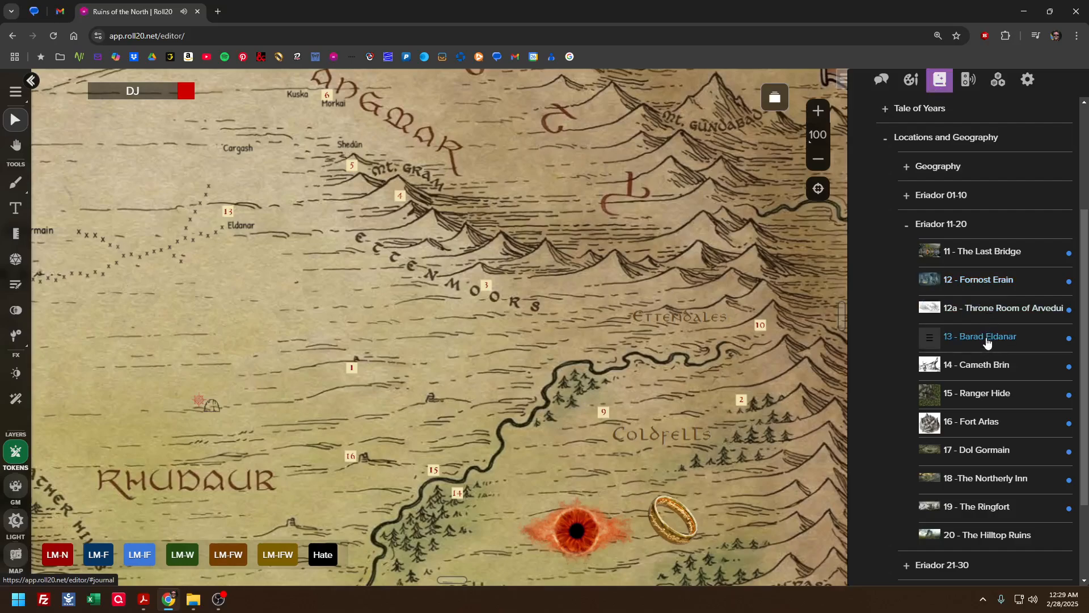
Open the 13 - Barad Eldanar handout, read through its picture, history and GM notes section, and close it
{"action": "left_click", "coordinate": [986, 337]}
{"action": "scroll", "coordinate": [547, 316], "scroll_direction": "down", "scroll_amount": 1}
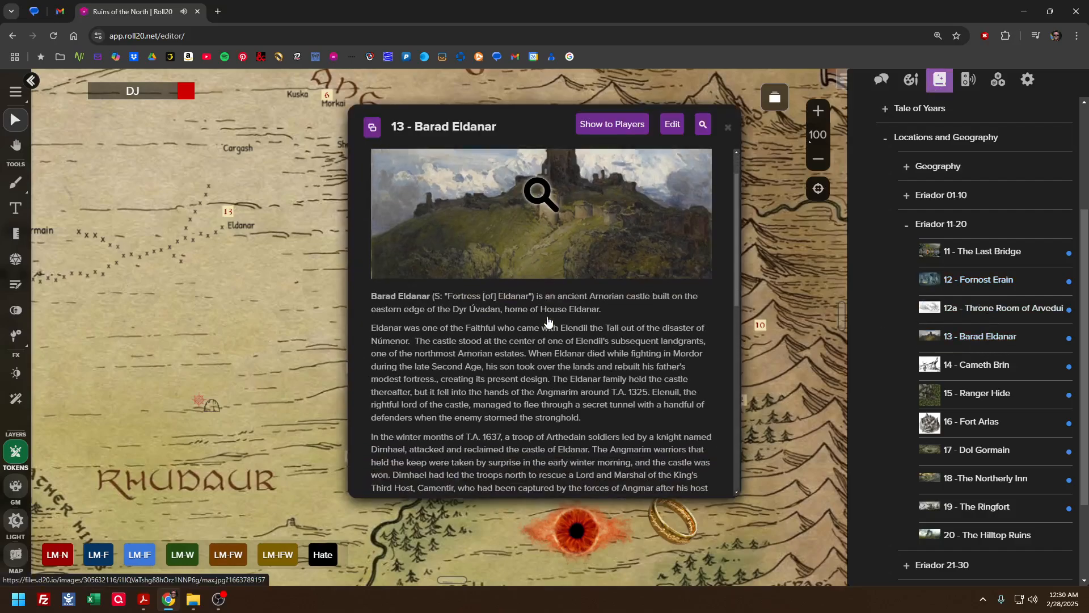
{"action": "scroll", "coordinate": [548, 317], "scroll_direction": "down", "scroll_amount": 6}
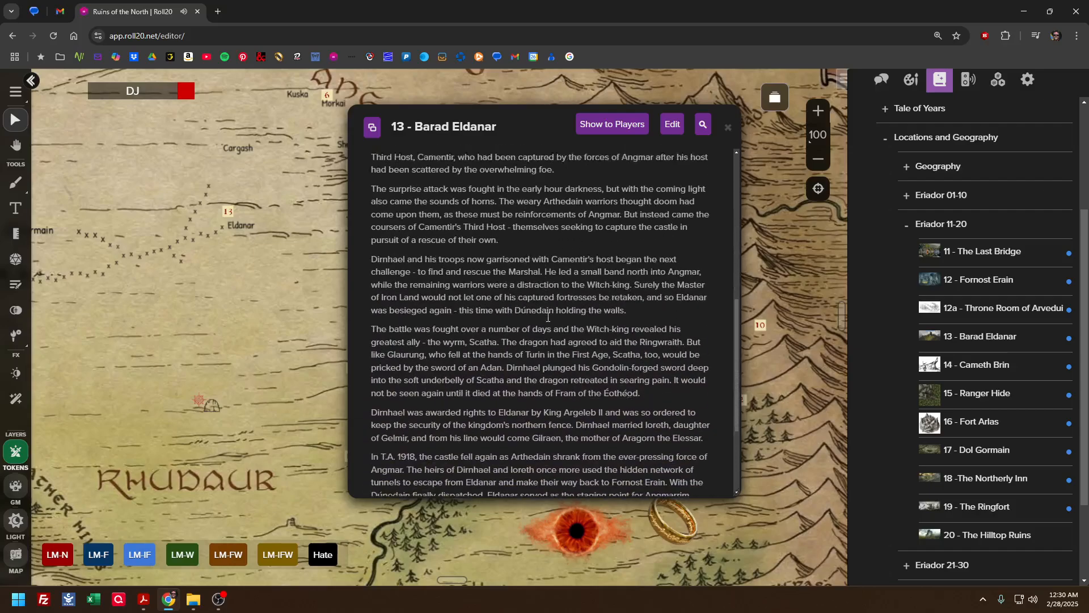
{"action": "scroll", "coordinate": [548, 318], "scroll_direction": "down", "scroll_amount": 2}
{"action": "scroll", "coordinate": [483, 341], "scroll_direction": "up", "scroll_amount": 3}
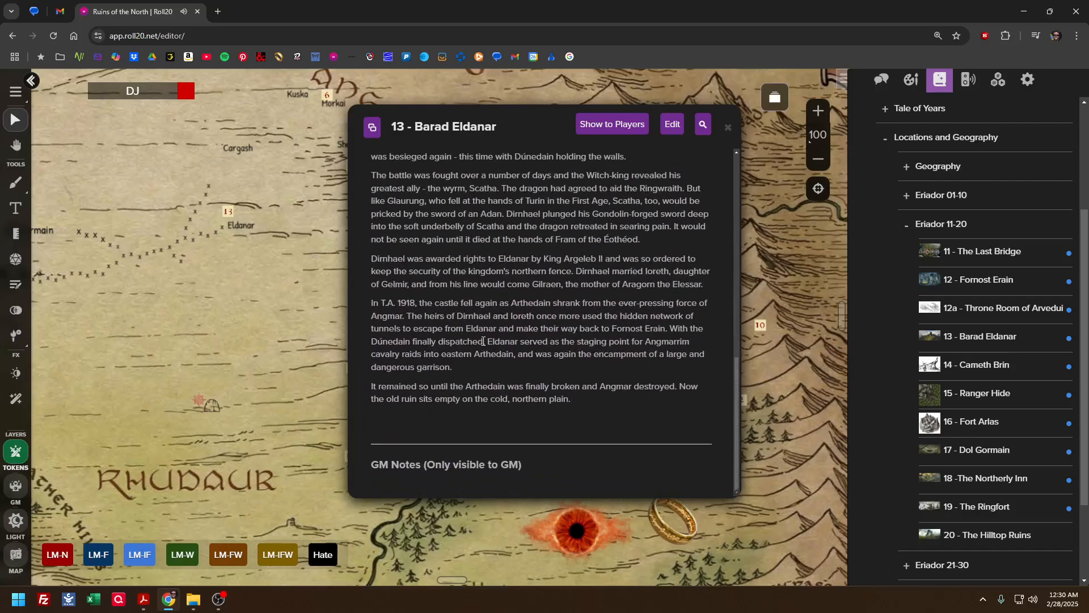
{"action": "scroll", "coordinate": [483, 340], "scroll_direction": "up", "scroll_amount": 6}
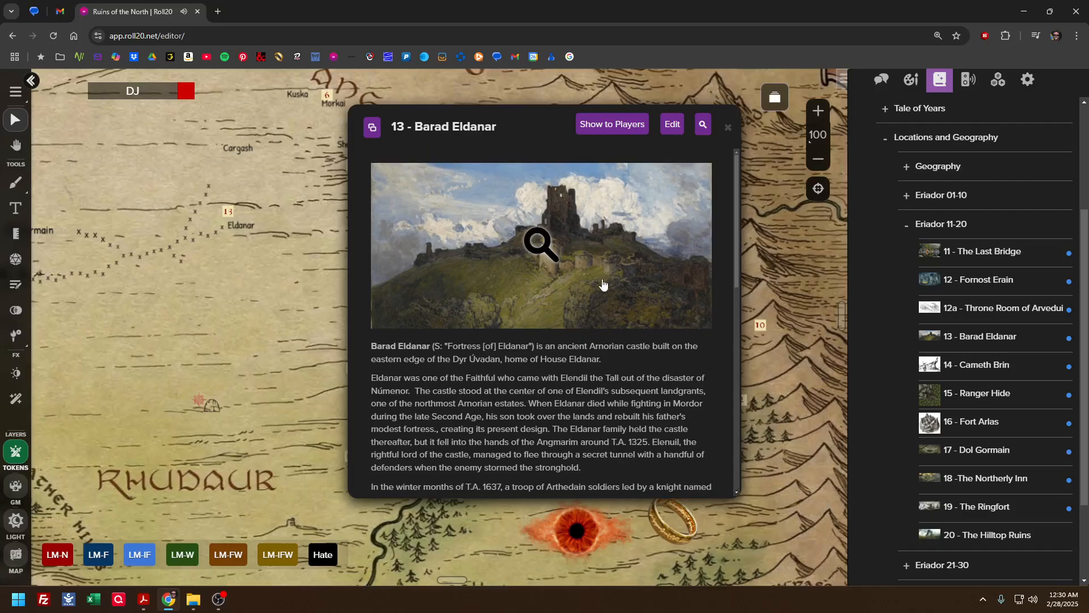
{"action": "left_click", "coordinate": [727, 129]}
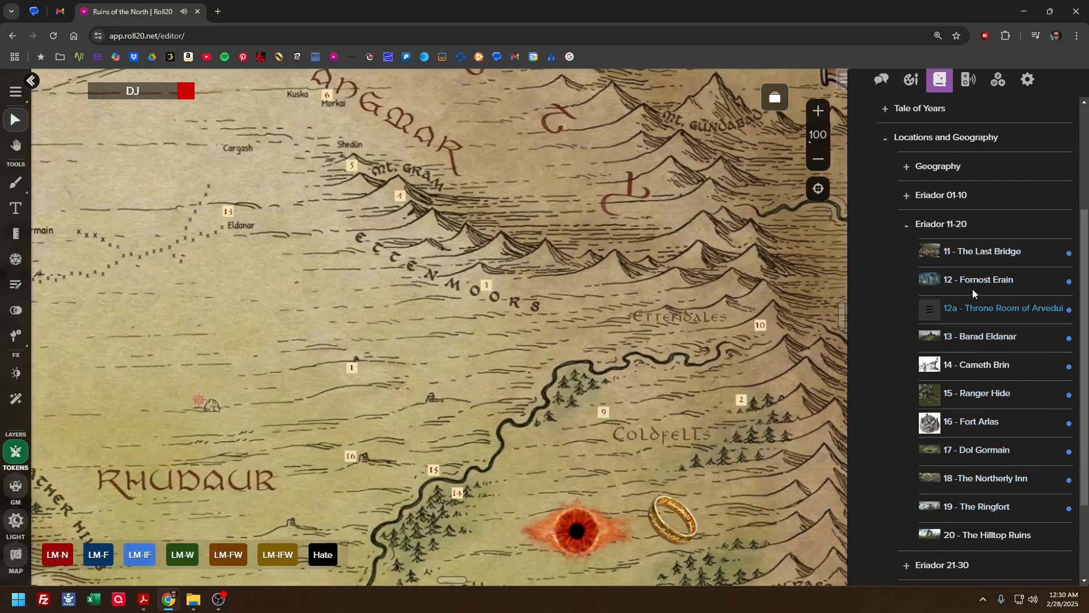
Collapse the Eriador 11-20 folder, look over the entries in the Unrevealed folder and collapse it again
{"action": "left_click", "coordinate": [907, 224]}
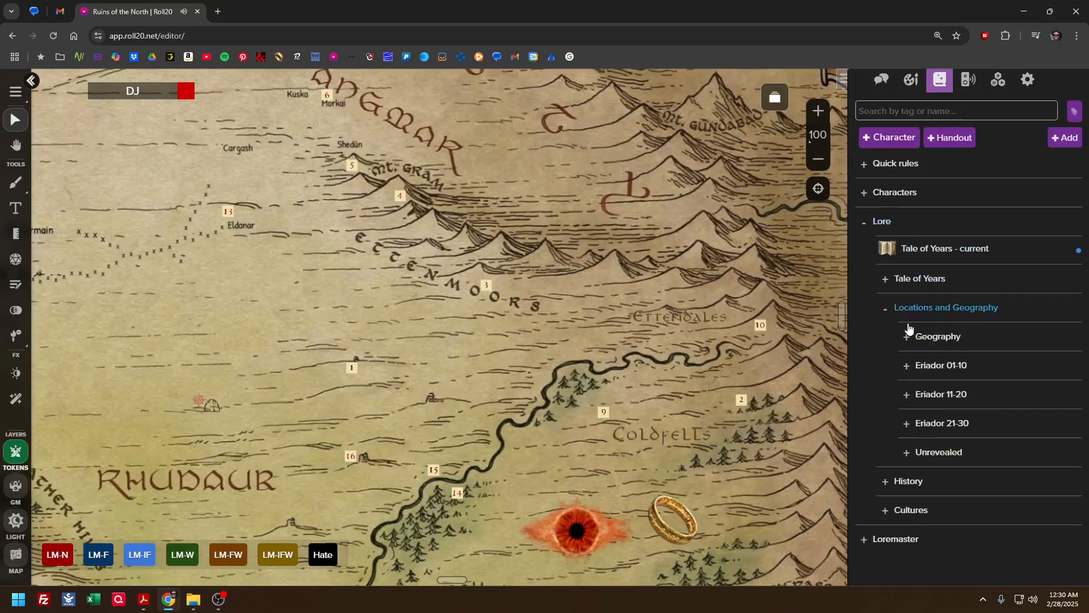
{"action": "left_click", "coordinate": [913, 449]}
{"action": "scroll", "coordinate": [912, 439], "scroll_direction": "down", "scroll_amount": 4}
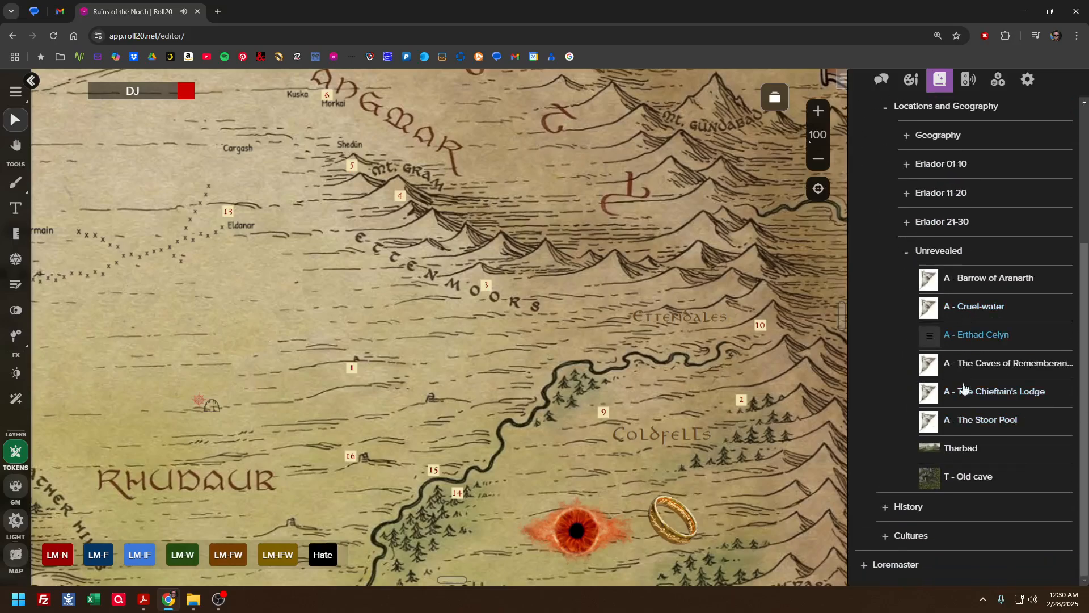
{"action": "left_click", "coordinate": [912, 257]}
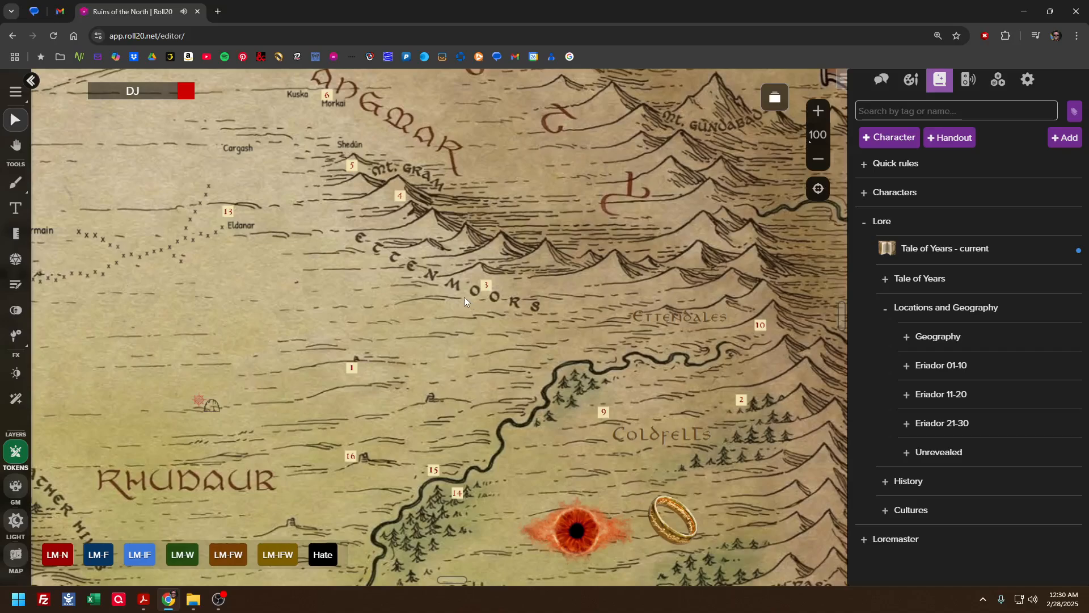
Hide the sidebar and examine the map's numbered locations from the Lone-lands and Fornost down to Bree, the South Downs and Cardolan
{"action": "left_click", "coordinate": [841, 80]}
{"action": "left_click_drag", "start_coordinate": [525, 177], "coordinate": [824, 355]}
{"action": "left_click_drag", "start_coordinate": [429, 227], "coordinate": [734, 207]}
{"action": "left_click_drag", "start_coordinate": [365, 168], "coordinate": [503, 253]}
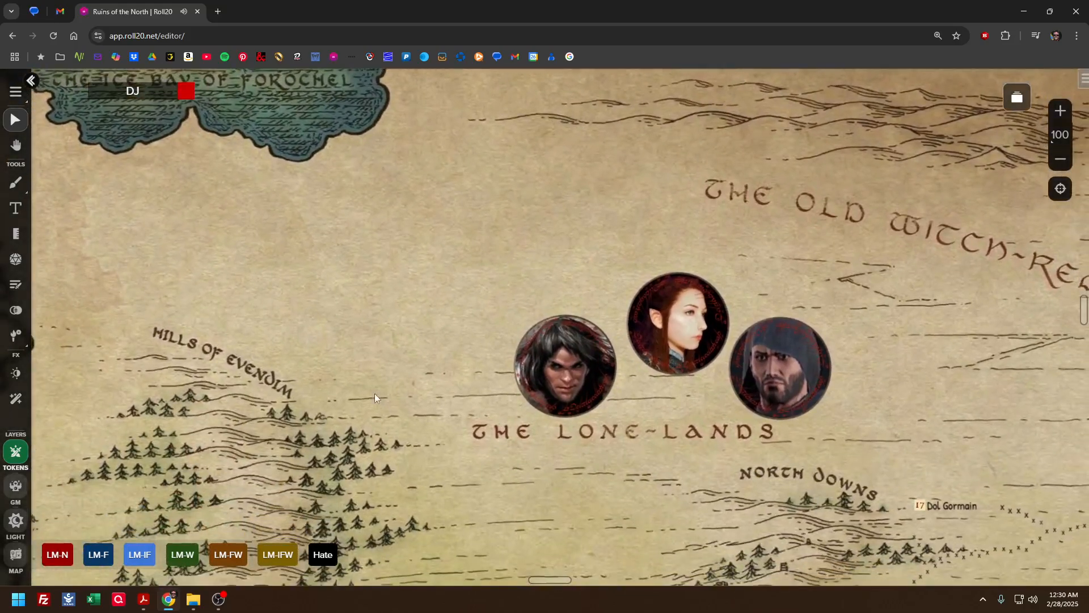
{"action": "left_click_drag", "start_coordinate": [372, 396], "coordinate": [224, 240]}
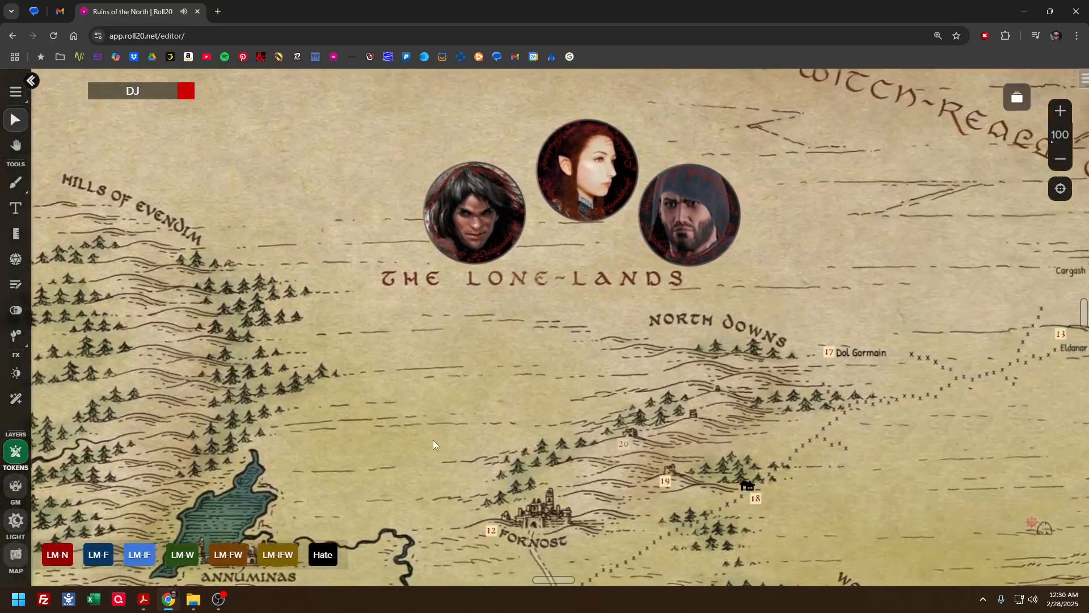
{"action": "left_click_drag", "start_coordinate": [418, 435], "coordinate": [275, 318]}
{"action": "left_click_drag", "start_coordinate": [469, 441], "coordinate": [400, 282]}
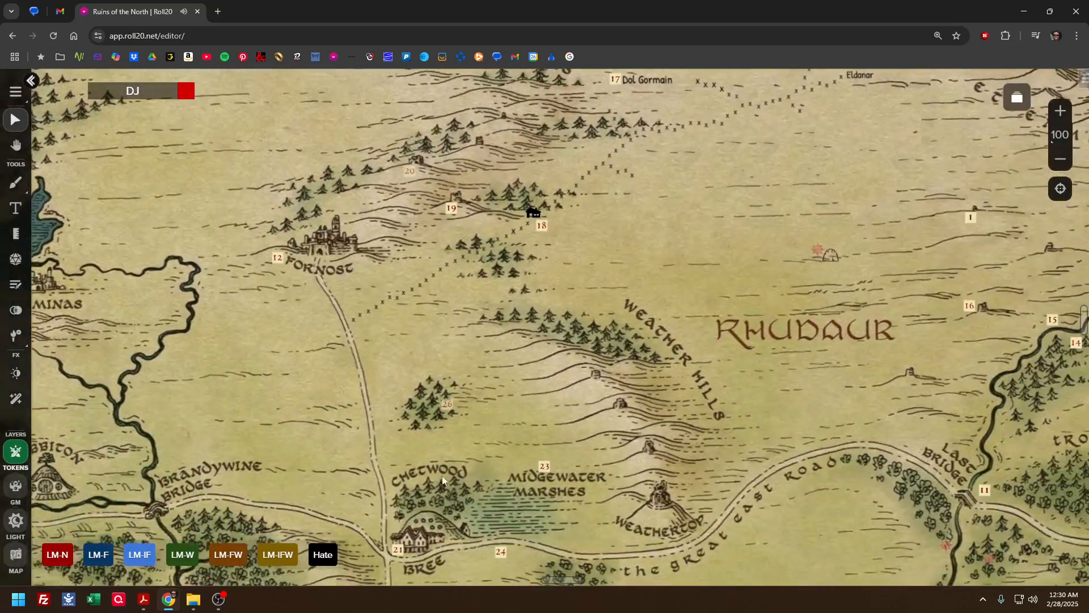
{"action": "left_click_drag", "start_coordinate": [442, 475], "coordinate": [469, 301]}
{"action": "left_click_drag", "start_coordinate": [557, 445], "coordinate": [557, 274]}
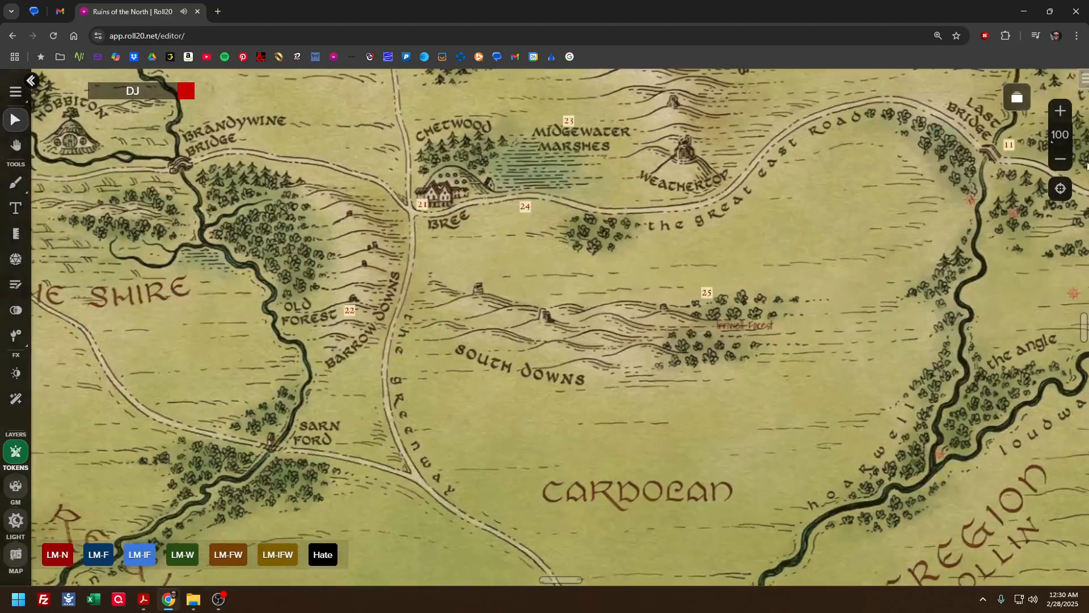
Survey the Eriador map at 40% zoom, from Angmar and Rhudaur across to the western coast and the T.A. 2955 calendar
{"action": "left_click", "coordinate": [1059, 159]}
{"action": "left_click", "coordinate": [1060, 160]}
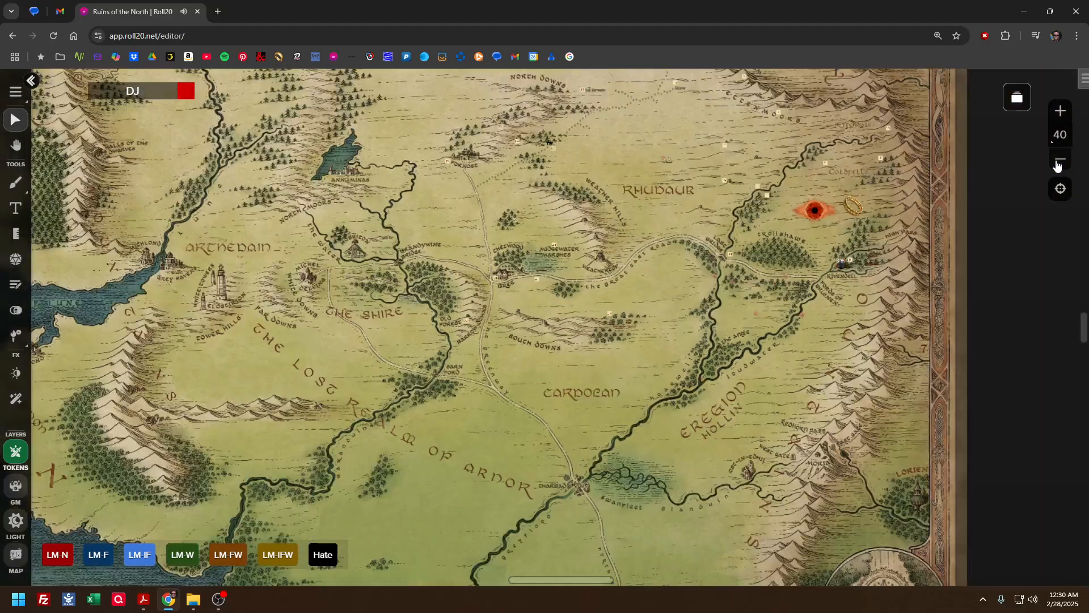
{"action": "scroll", "coordinate": [657, 278], "scroll_direction": "up", "scroll_amount": 3}
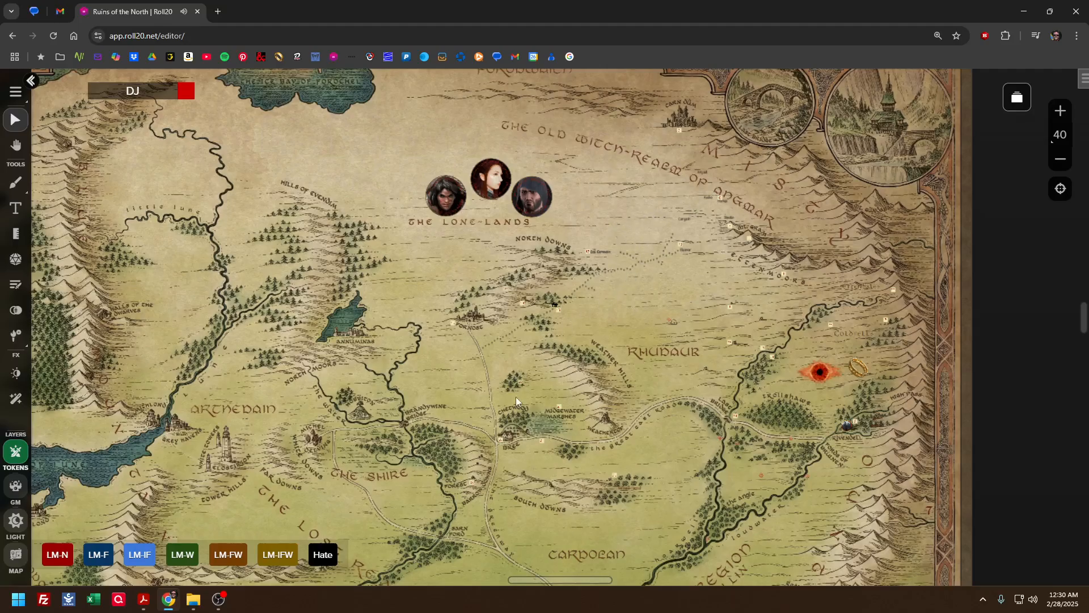
{"action": "scroll", "coordinate": [513, 363], "scroll_direction": "down", "scroll_amount": 1}
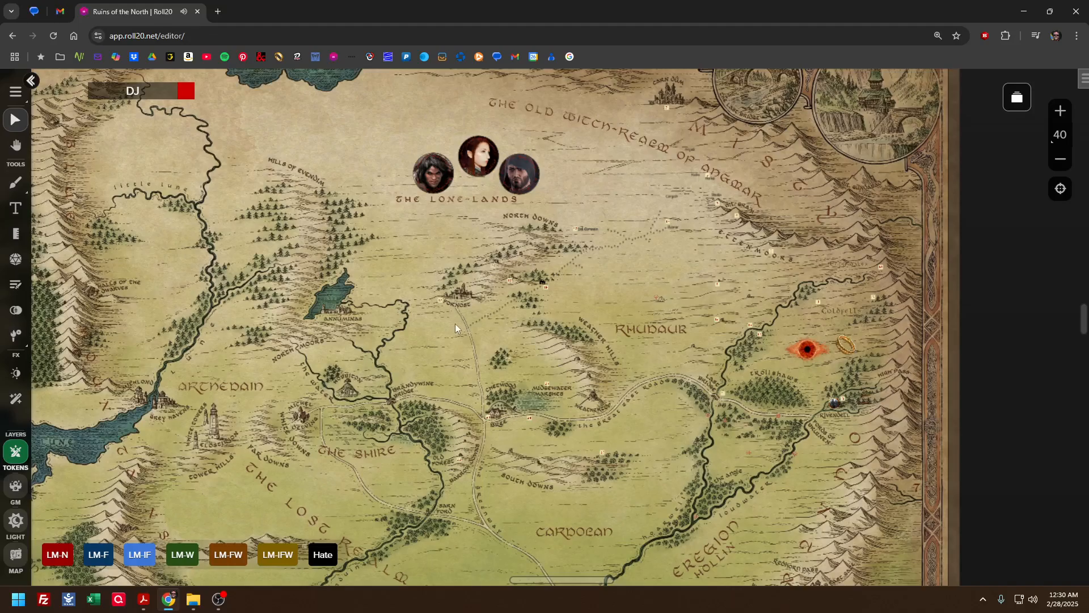
{"action": "left_click_drag", "start_coordinate": [470, 370], "coordinate": [722, 382]}
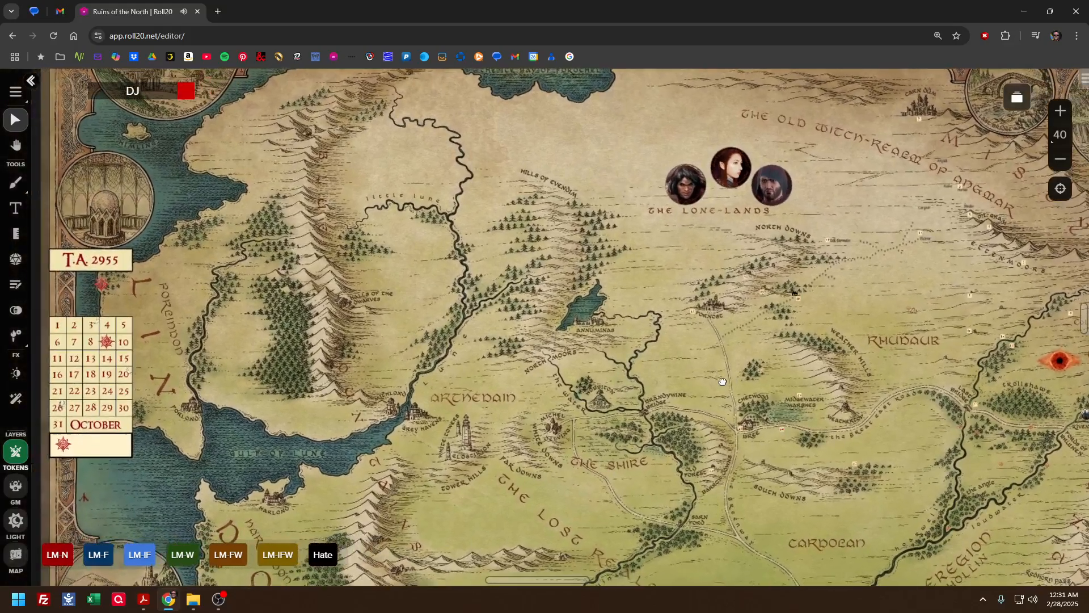
{"action": "left_click_drag", "start_coordinate": [548, 277], "coordinate": [535, 317]}
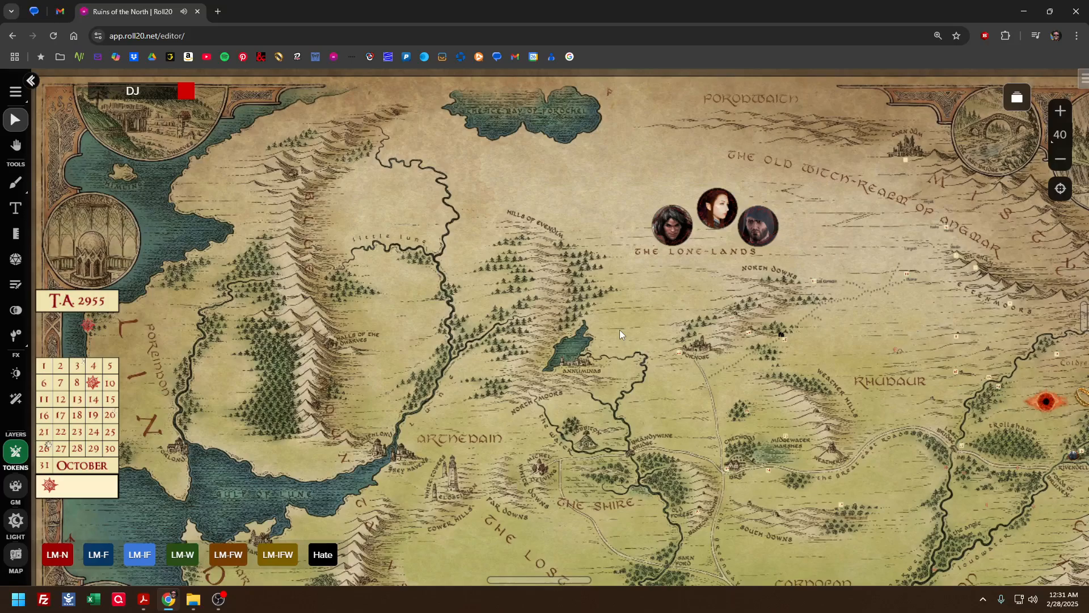
Bring back the sidebar, go to the game settings and exit the game
{"action": "left_click", "coordinate": [1084, 79]}
{"action": "left_click", "coordinate": [1031, 82]}
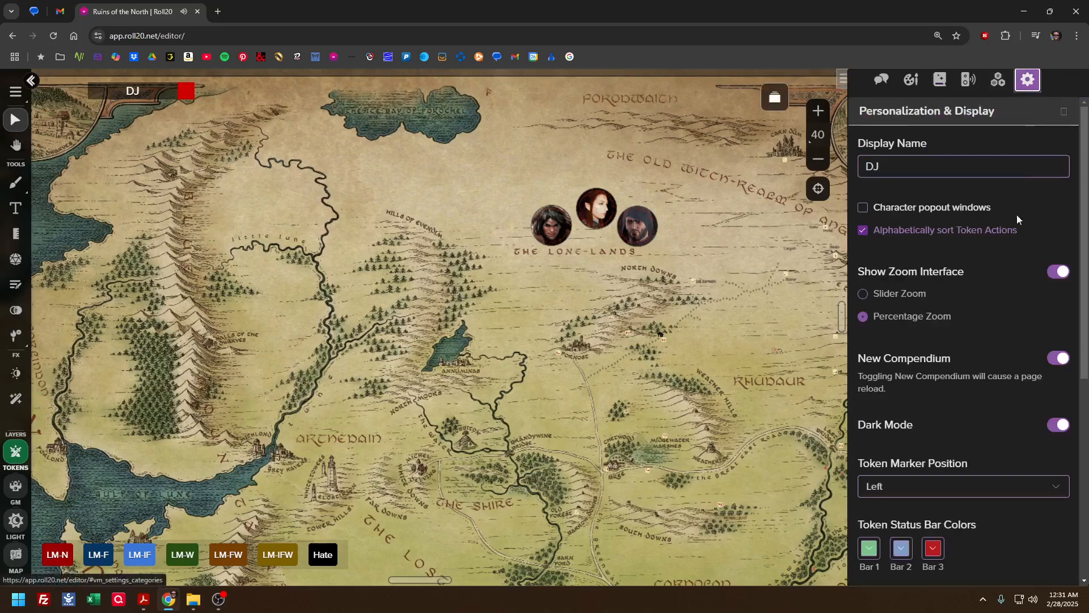
{"action": "scroll", "coordinate": [967, 397], "scroll_direction": "down", "scroll_amount": 6}
{"action": "left_click", "coordinate": [934, 564]}
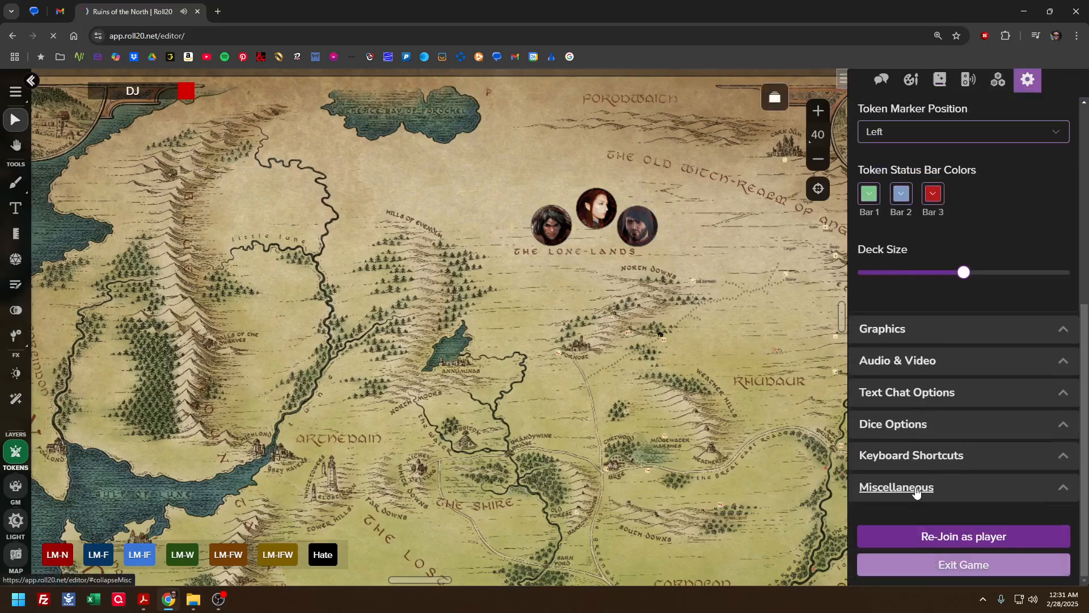